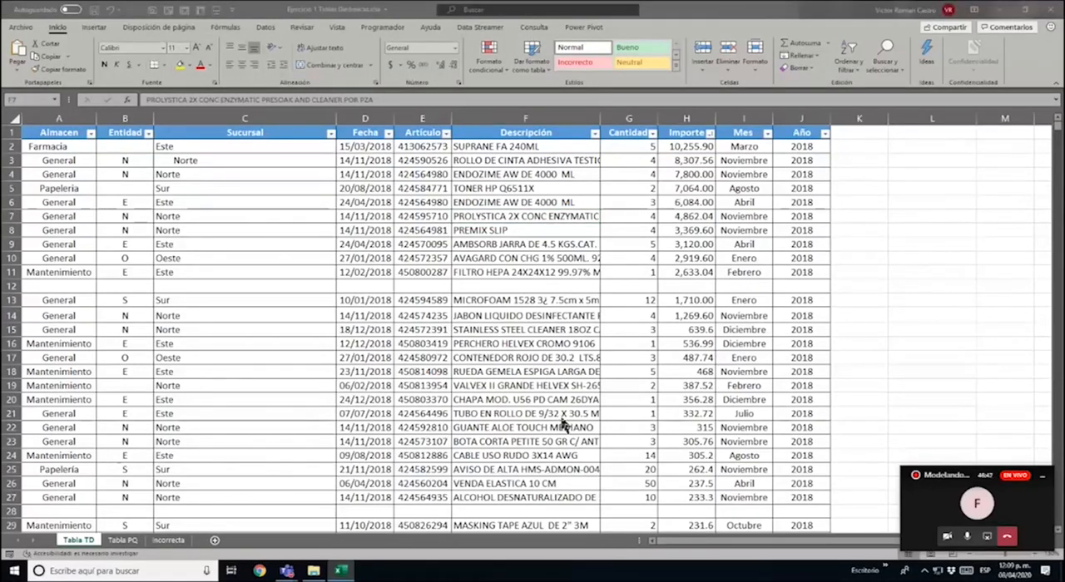
click(562, 418)
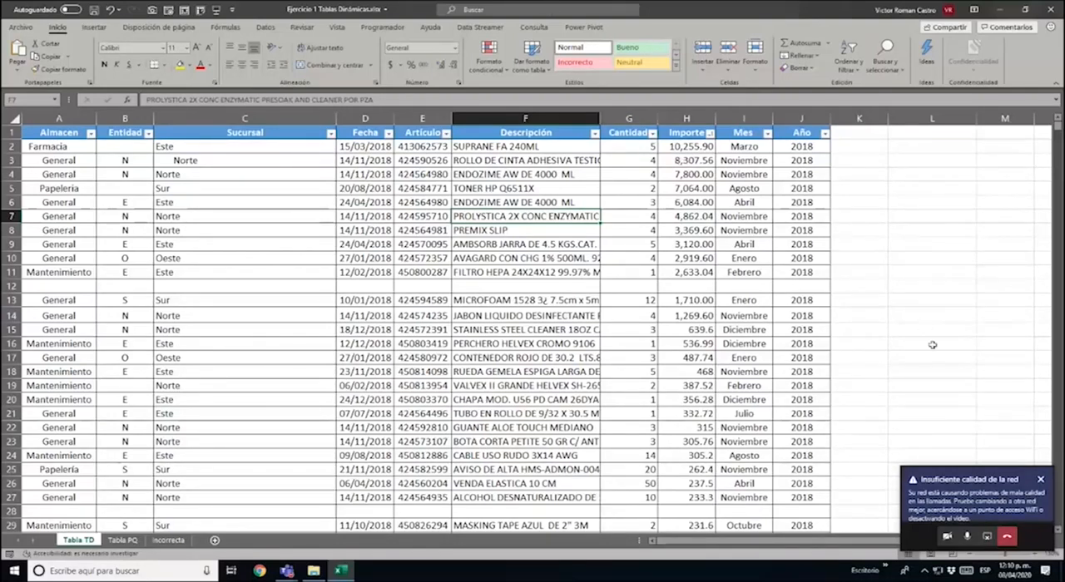
click(1040, 480)
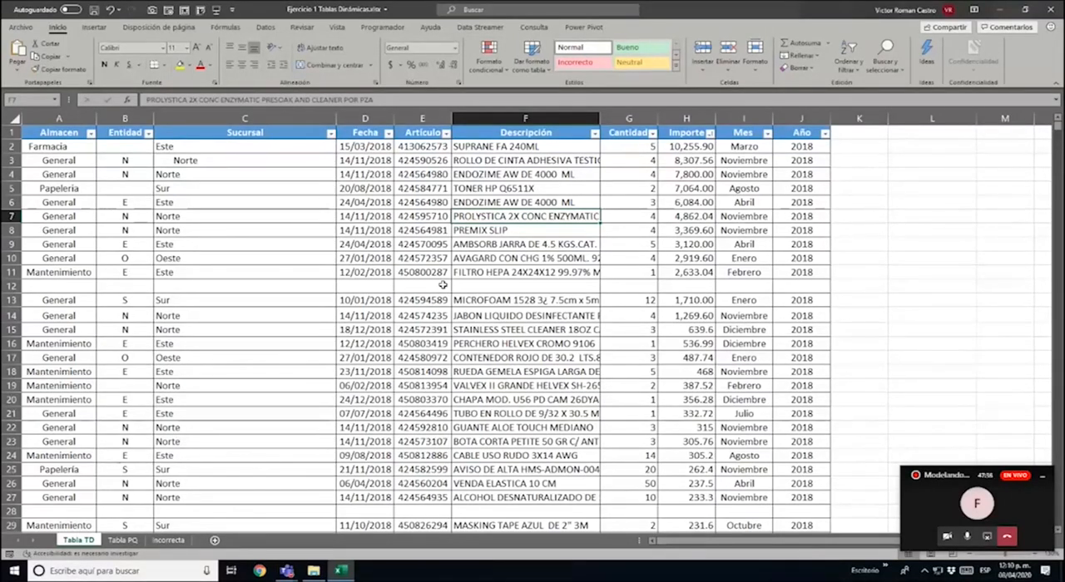
Convert the full data range A1:J11954 on the Tabla TD sheet into a table with headers, including the blank rows
key(ctrl+Home)
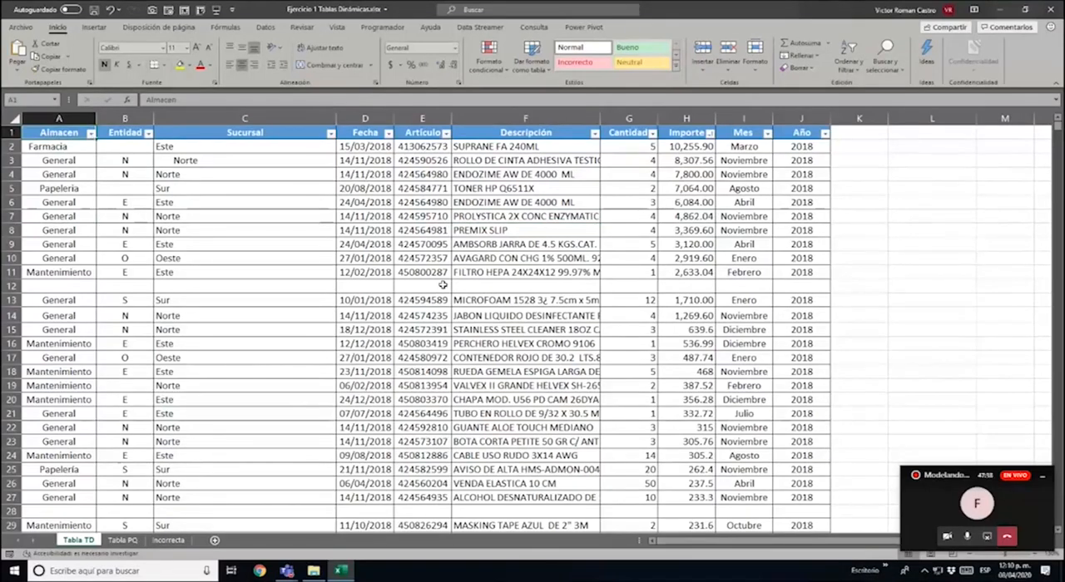
key(ctrl+shift+Right)
key(ctrl+shift+Down)
key(ctrl+shift+Down)
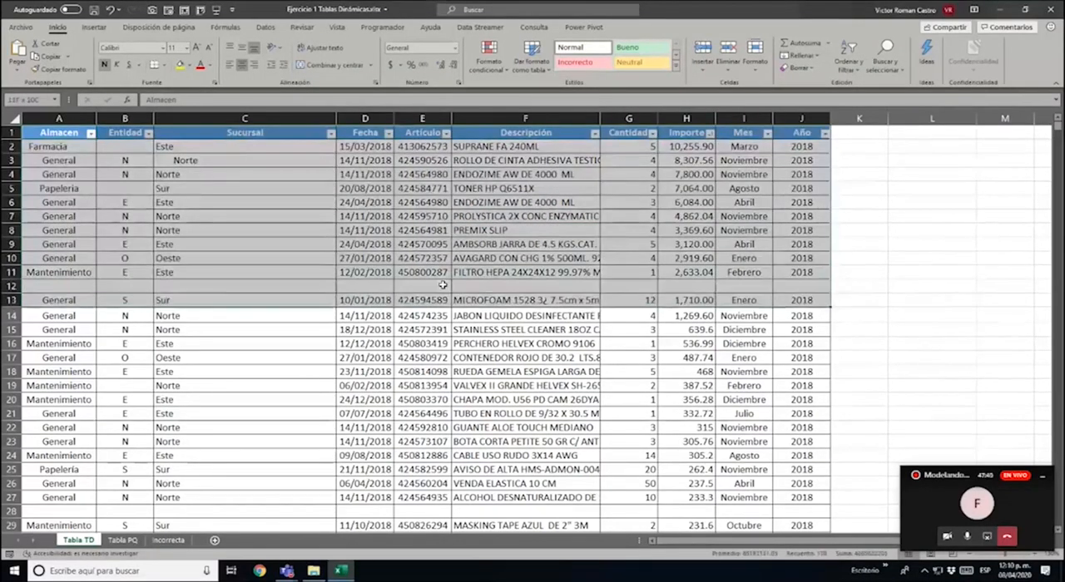
key(ctrl+shift+Down)
key(ctrl+shift+Down)
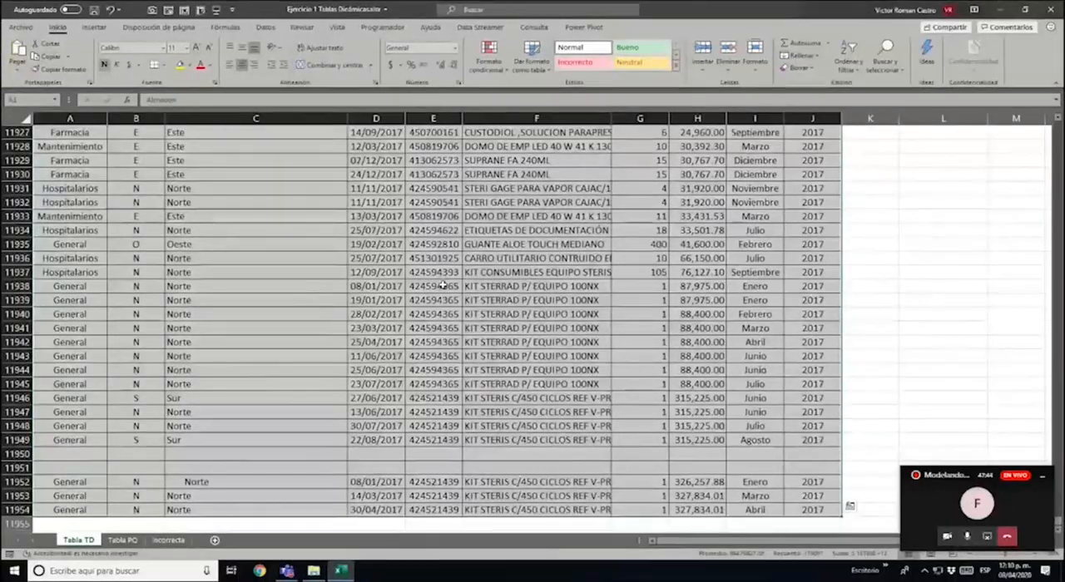
key(ctrl+t)
key(Return)
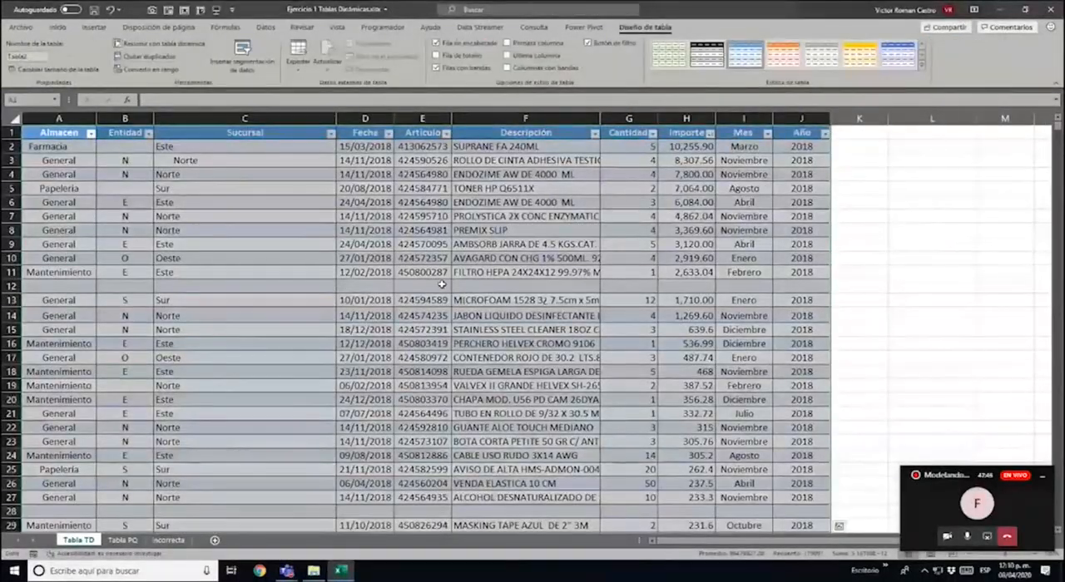
Insert a pivot table based on the new data table, placing it on a new worksheet
click(275, 175)
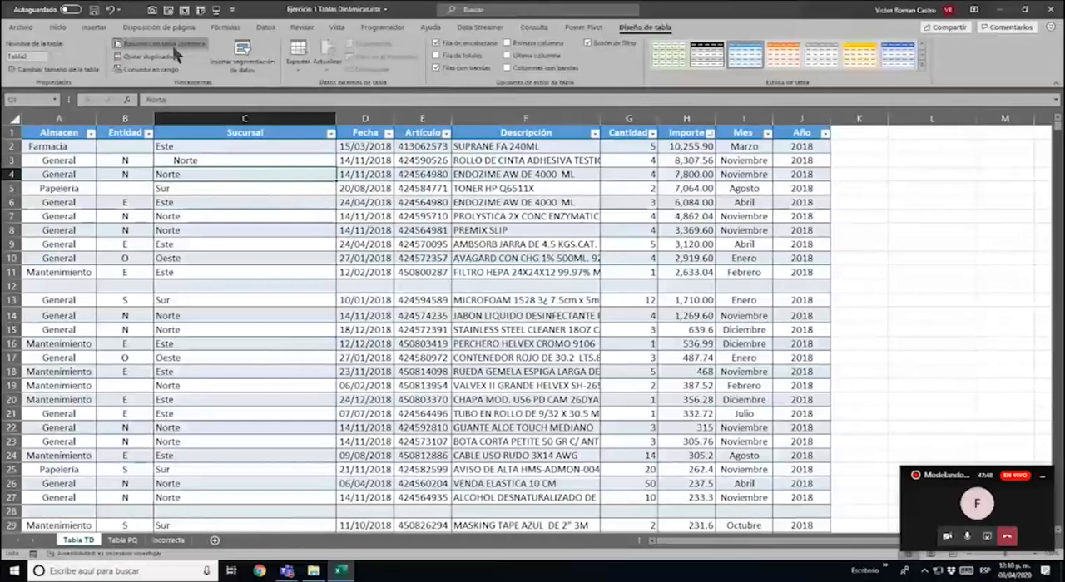
click(100, 26)
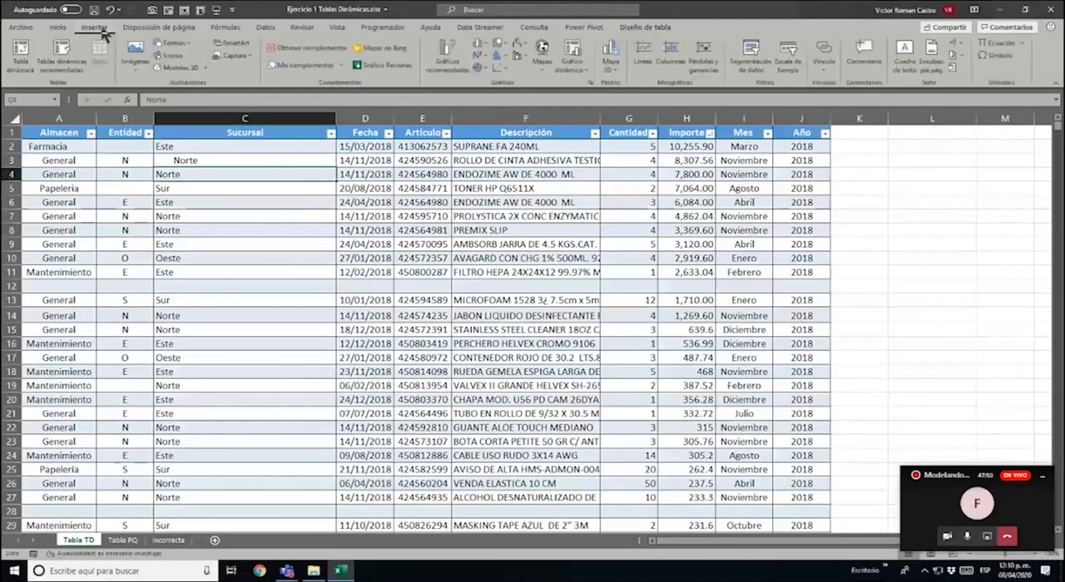
click(28, 53)
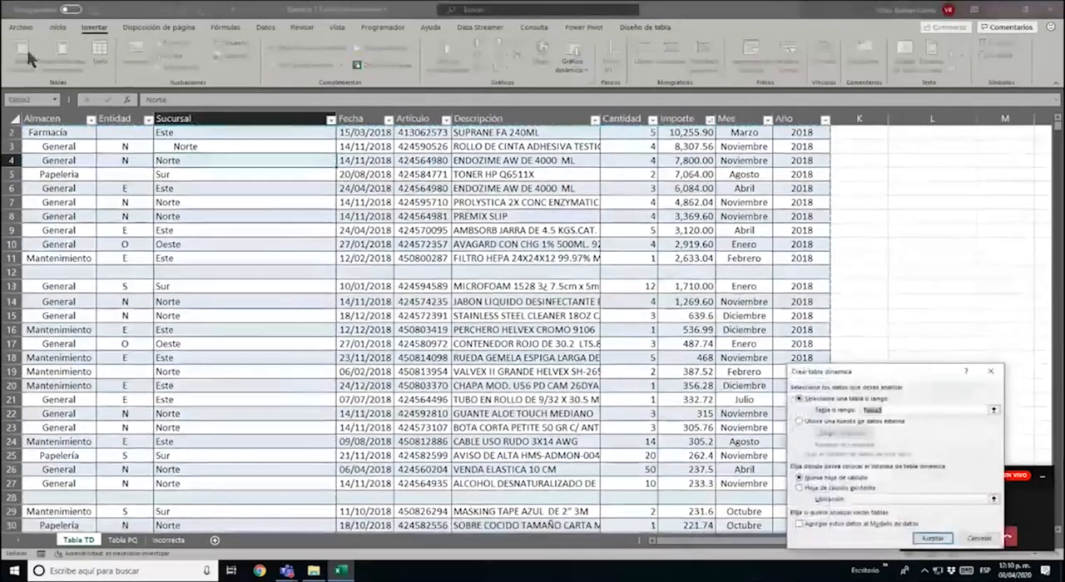
click(917, 541)
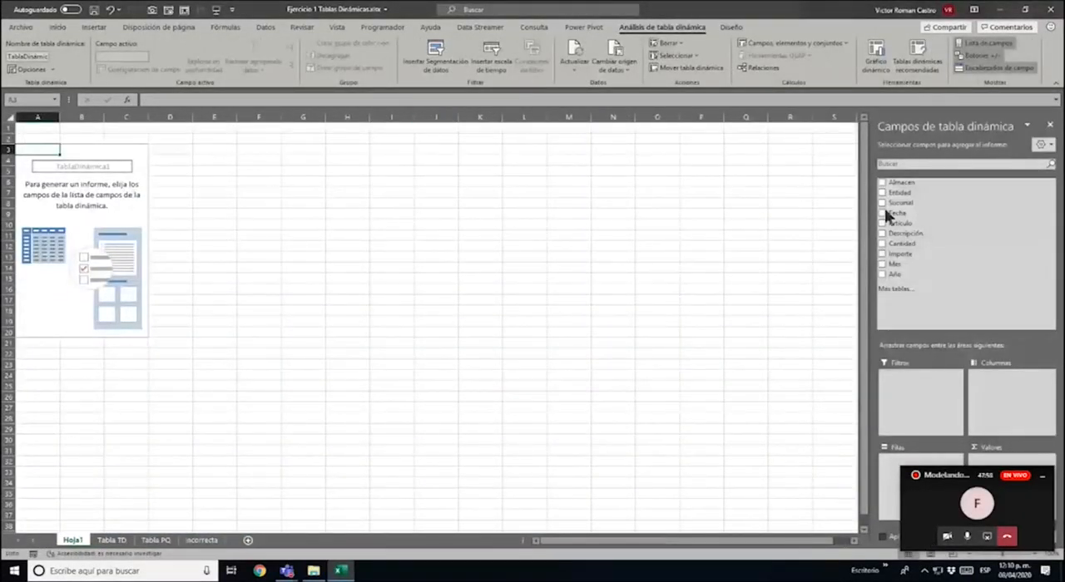
Lay out the pivot table with Almacen as rows, Año as columns and the sum of Importe as values
click(1043, 477)
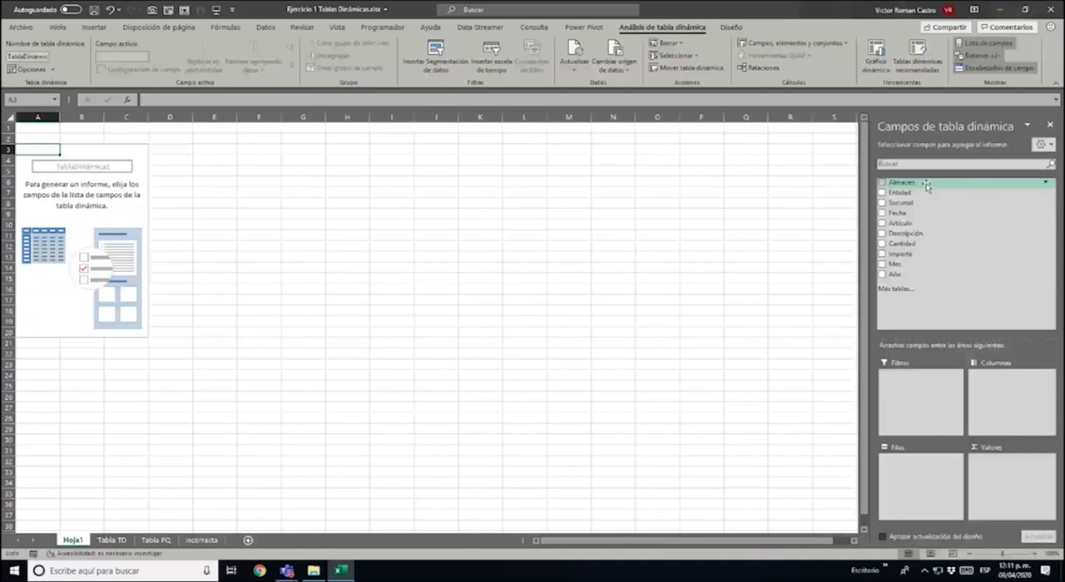
drag(926, 184, 919, 489)
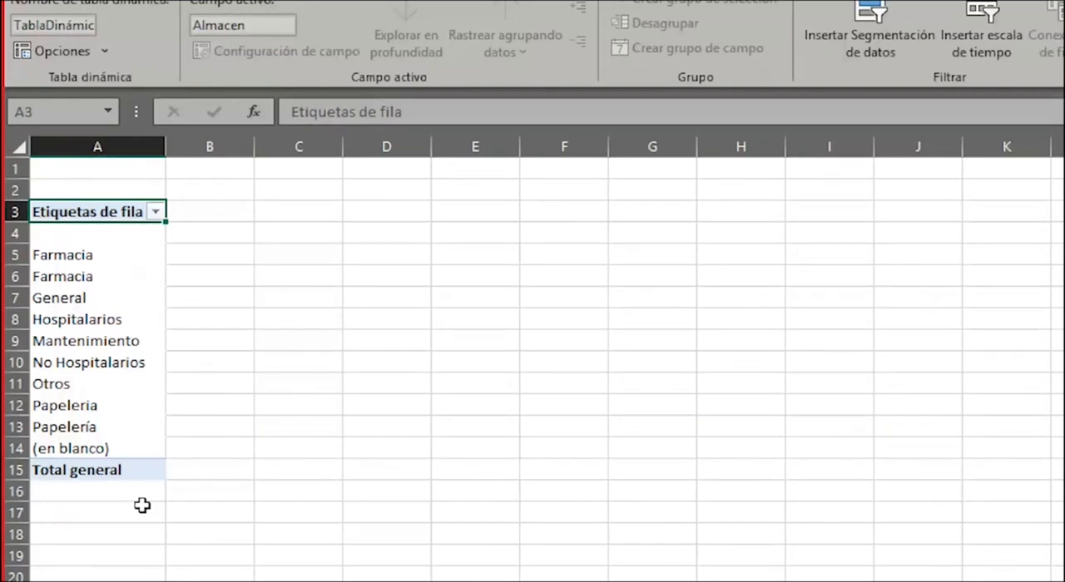
click(540, 317)
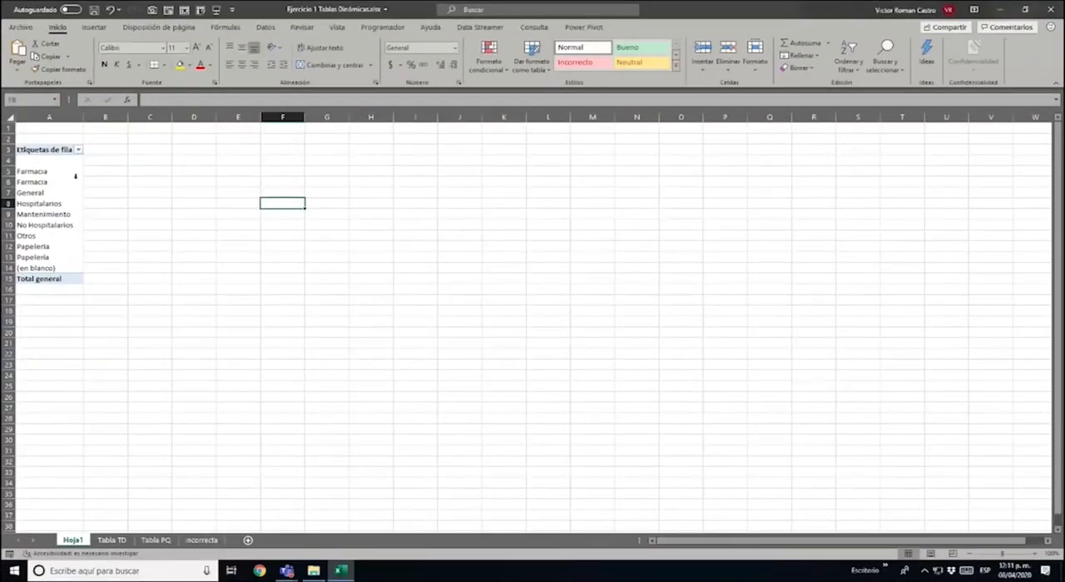
click(83, 276)
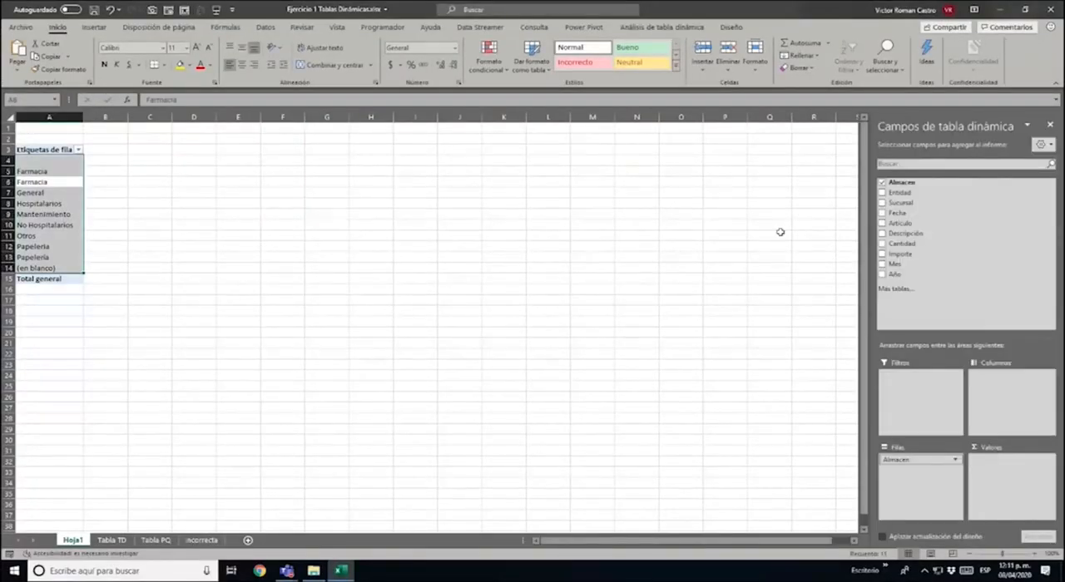
drag(947, 275, 1007, 405)
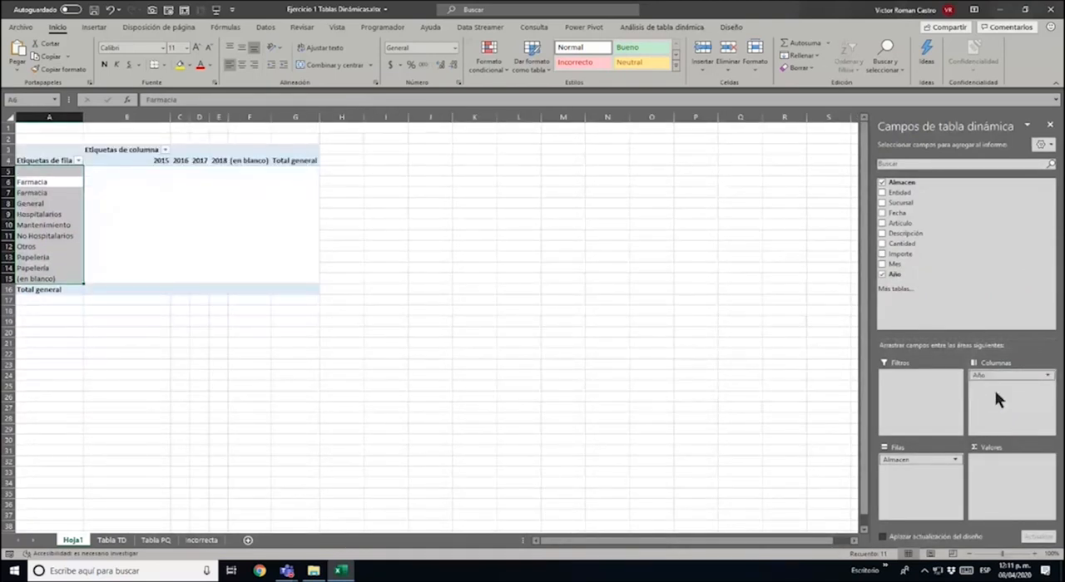
drag(915, 256, 1021, 510)
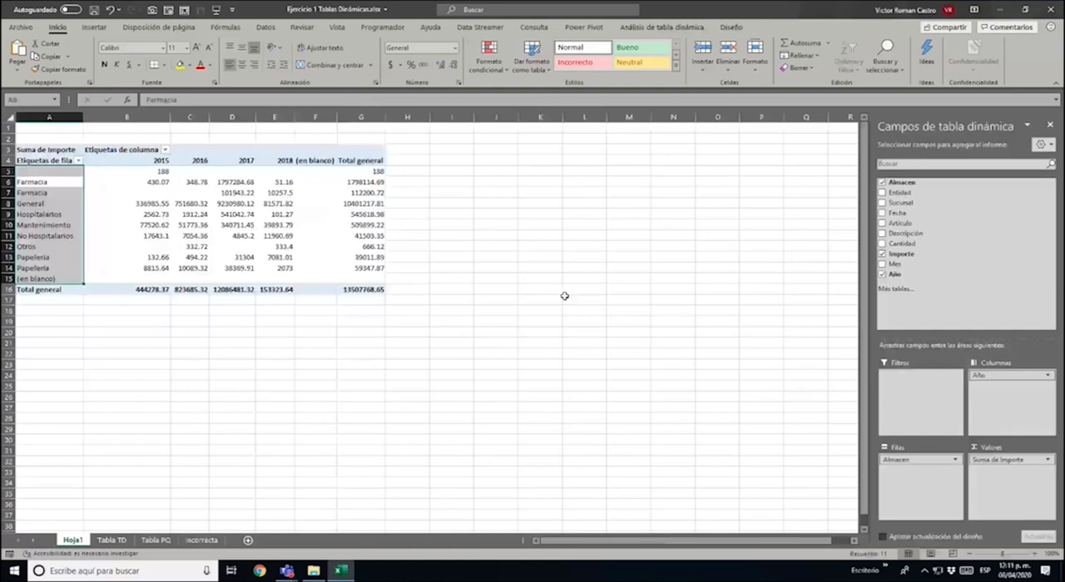
Format the pivot table amounts in B5:G16 as numbers with thousands separators and two decimals
drag(150, 172, 359, 291)
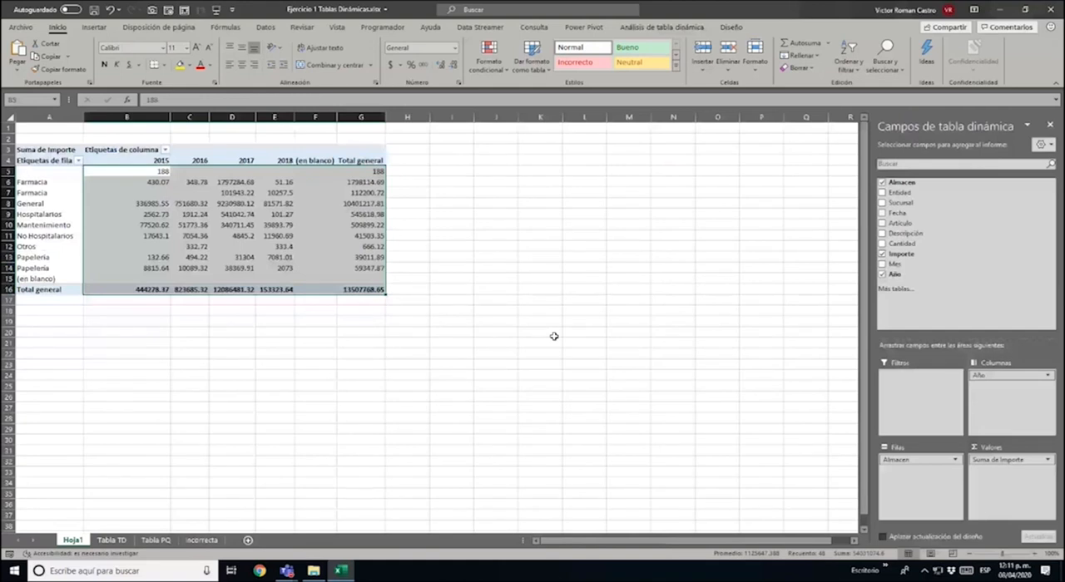
key(ctrl+shift+1)
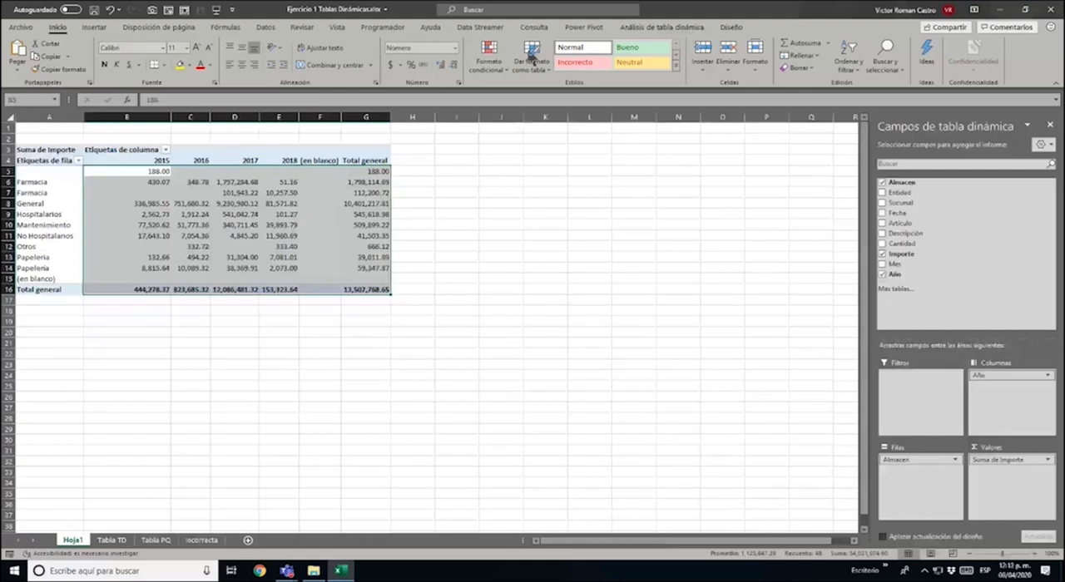
Compare the amounts of the two Farmacia rows across the year columns and the grand total
click(34, 174)
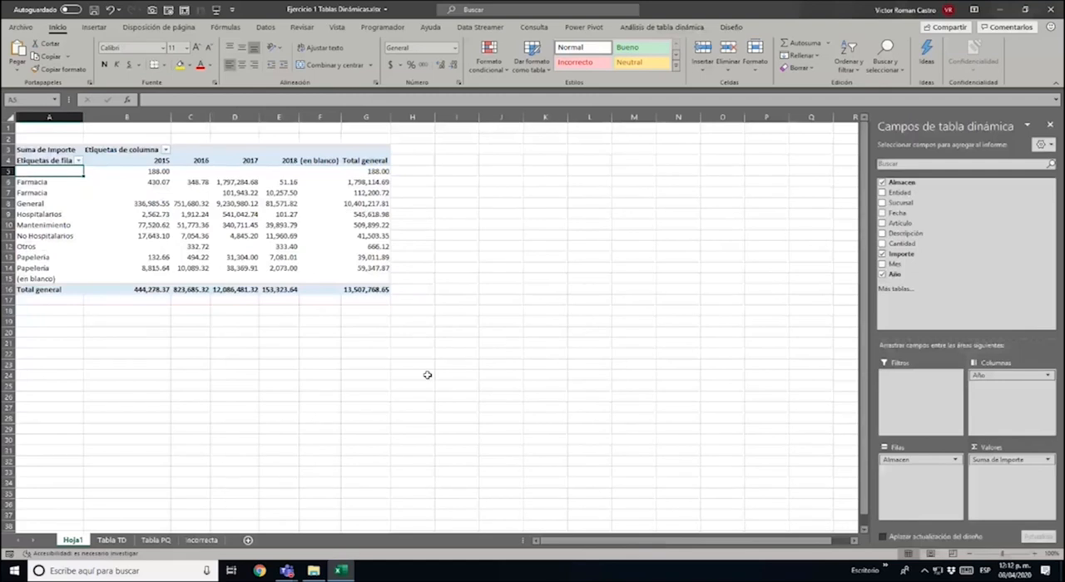
key(Down)
key(Down)
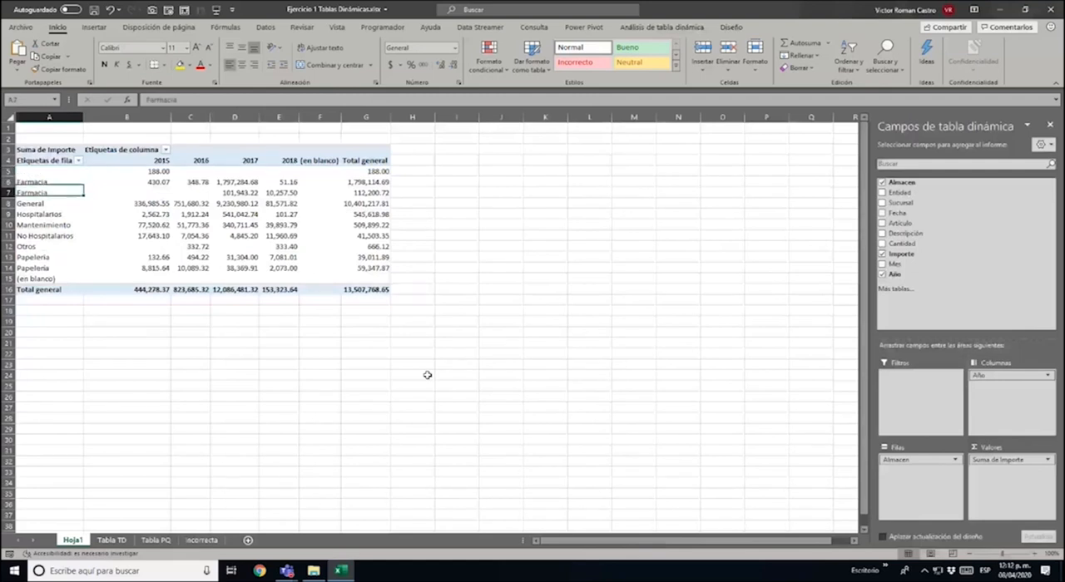
key(Up)
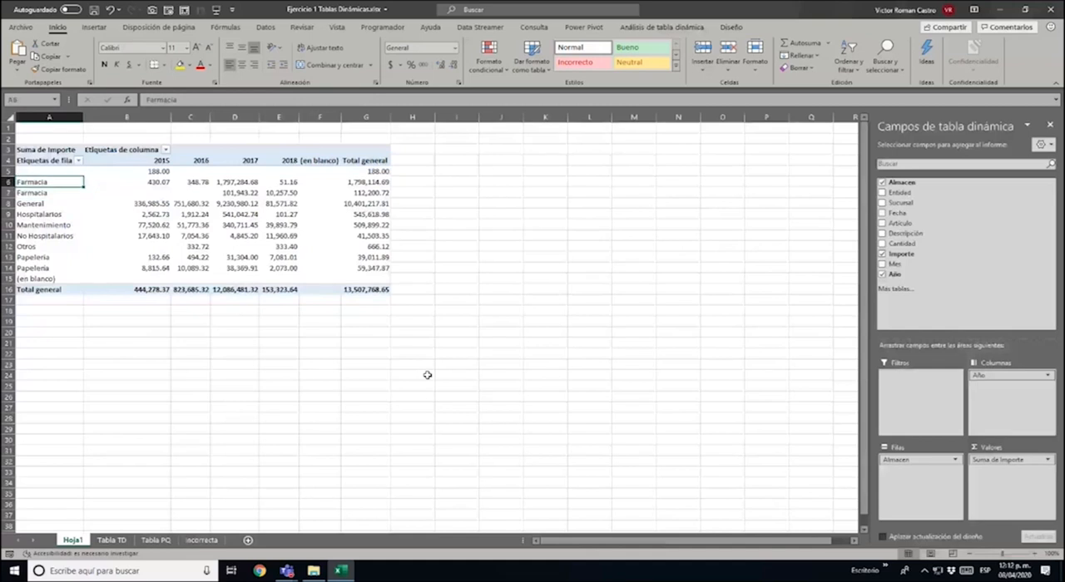
key(Right)
key(Right)
key(Right)
key(Right)
key(Right)
key(Right)
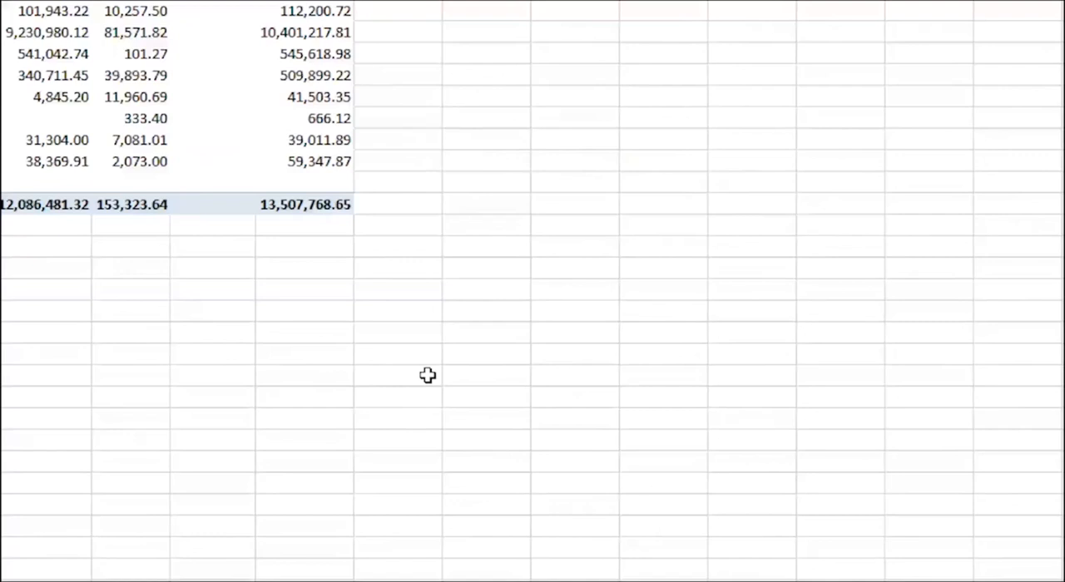
click(127, 35)
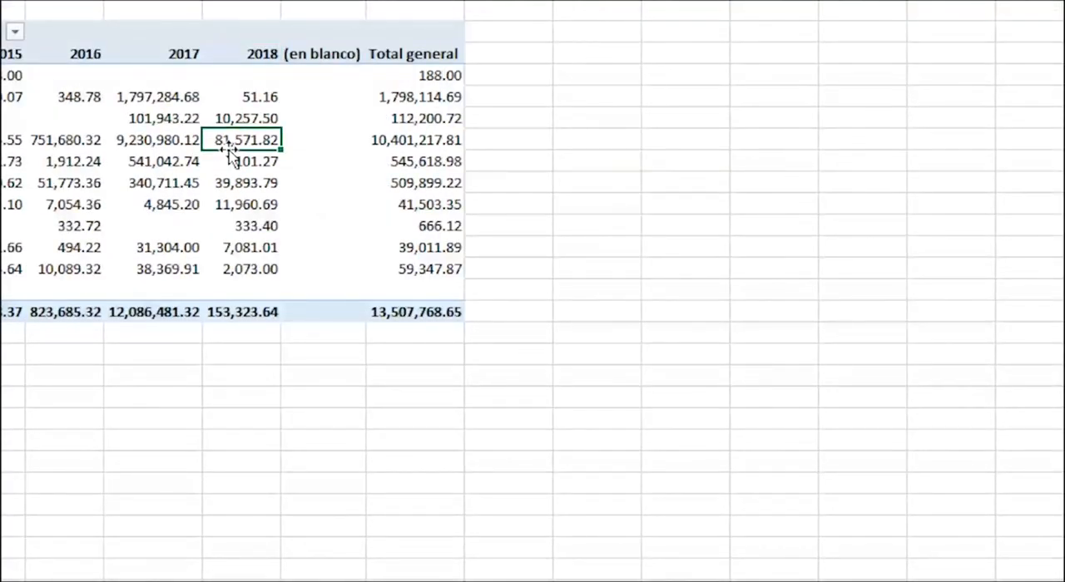
key(Right)
key(Up)
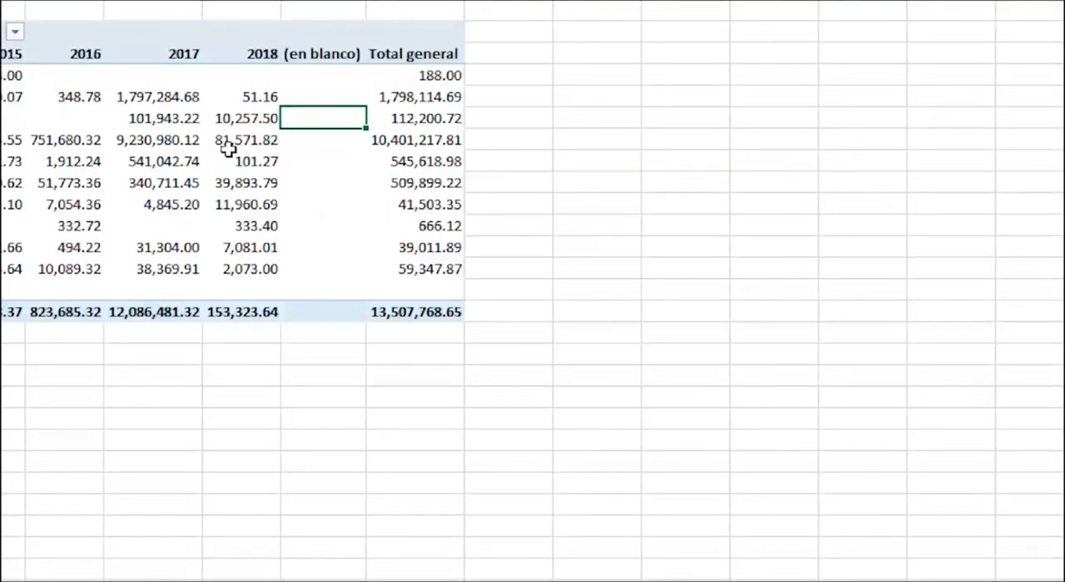
key(Up)
key(Right)
key(Left)
key(Left)
key(Left)
key(Left)
key(Left)
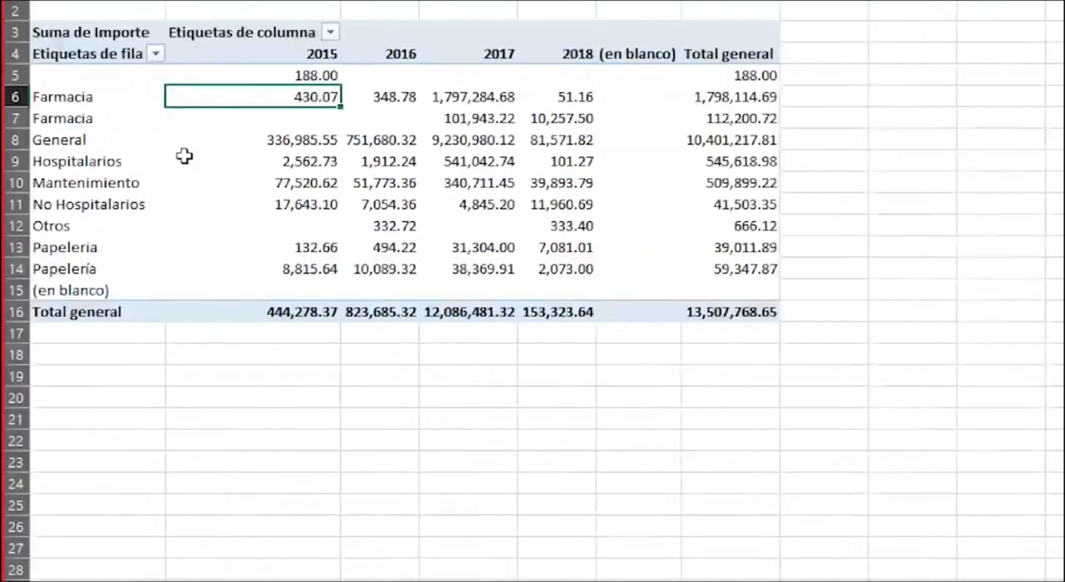
click(713, 118)
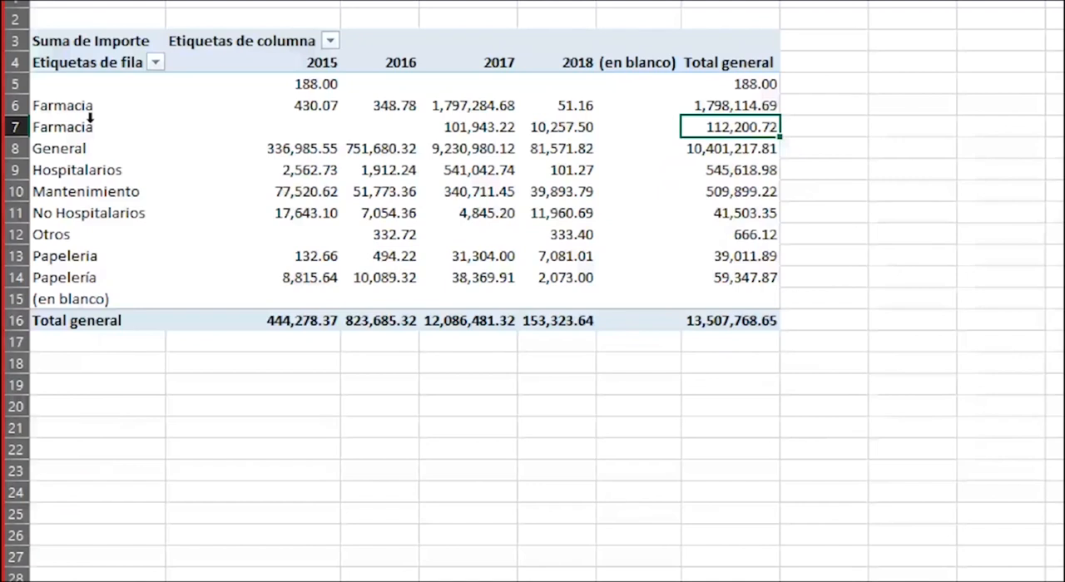
Examine the pivot table's unnamed first row, the (en blanco) row and the two differently spelled Papelería rows
click(99, 71)
click(100, 84)
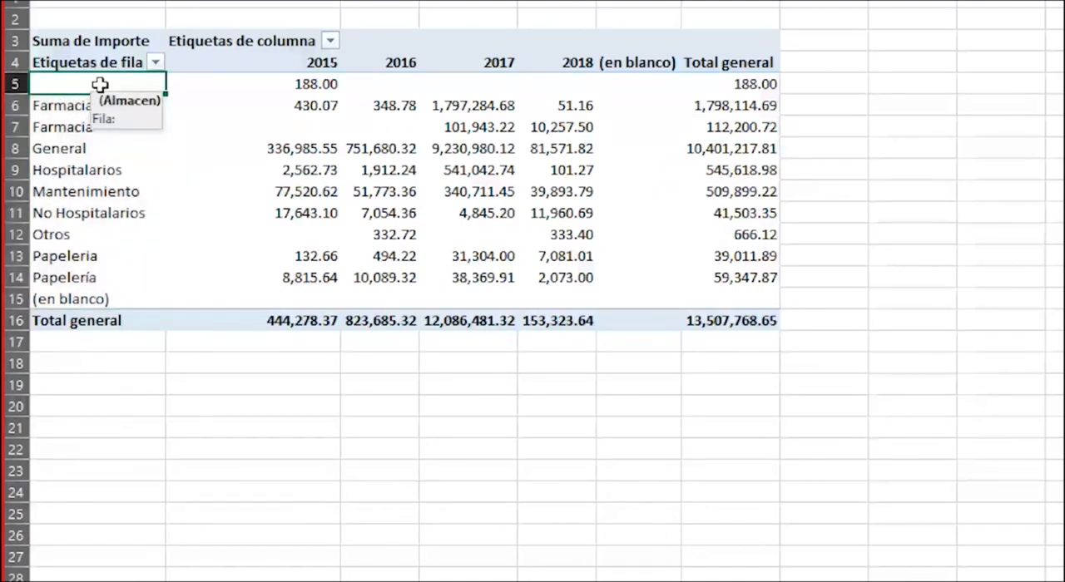
scroll(100, 84, up, 1)
click(277, 106)
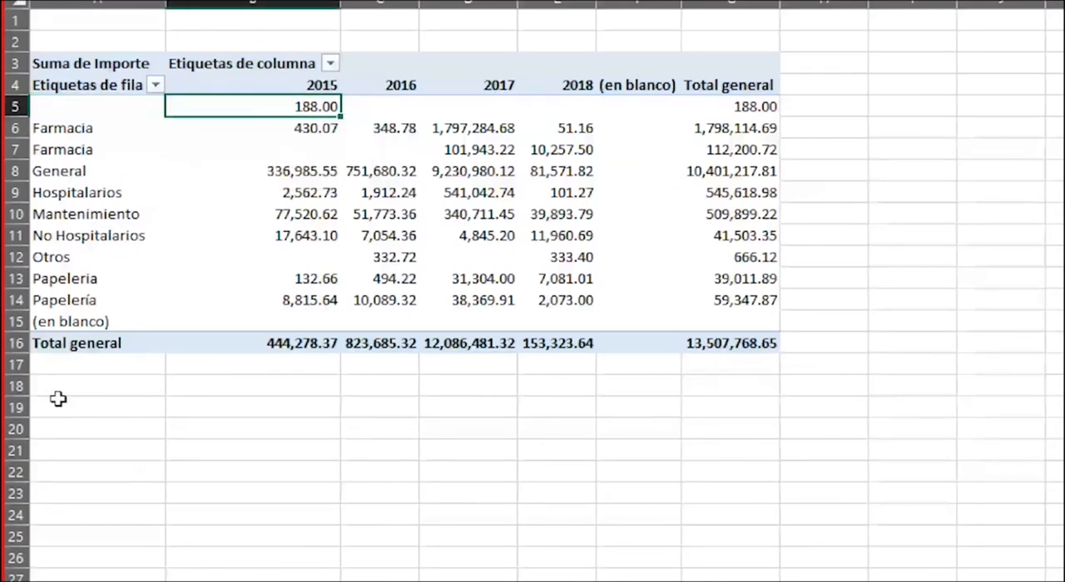
drag(95, 321, 762, 328)
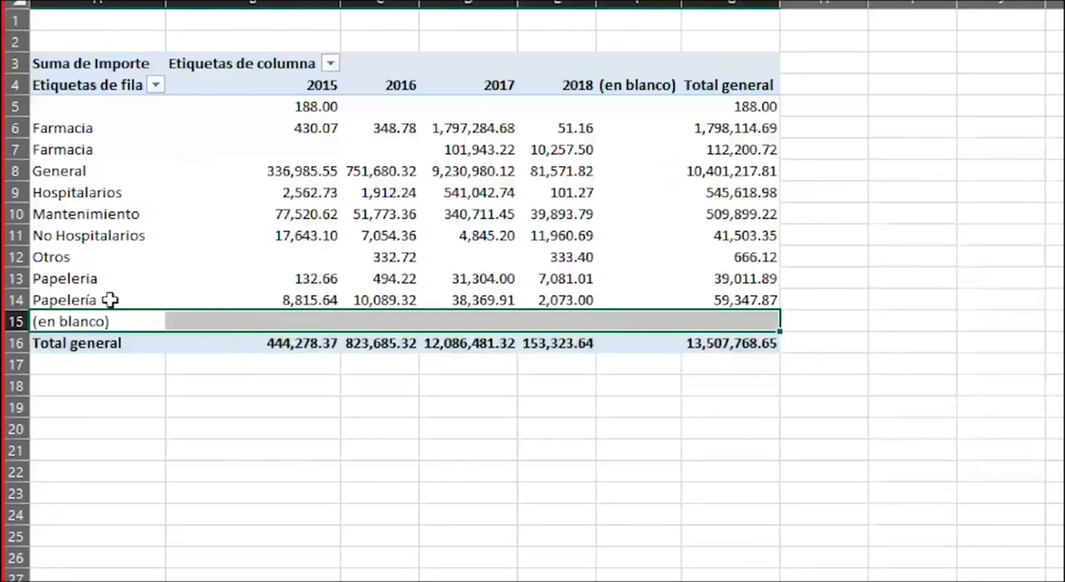
drag(91, 283, 90, 302)
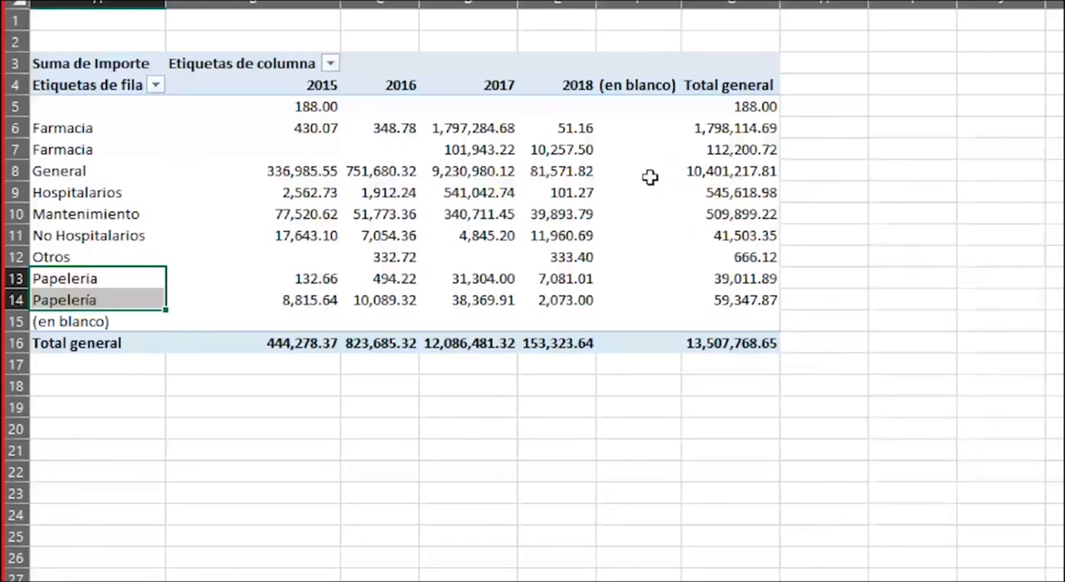
mouse_move(650, 177)
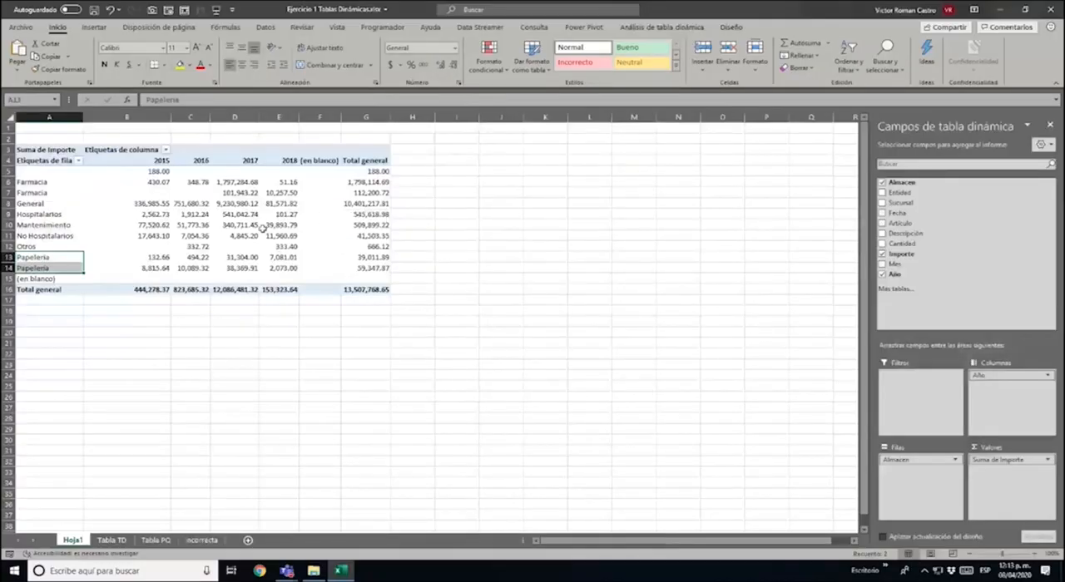
click(256, 226)
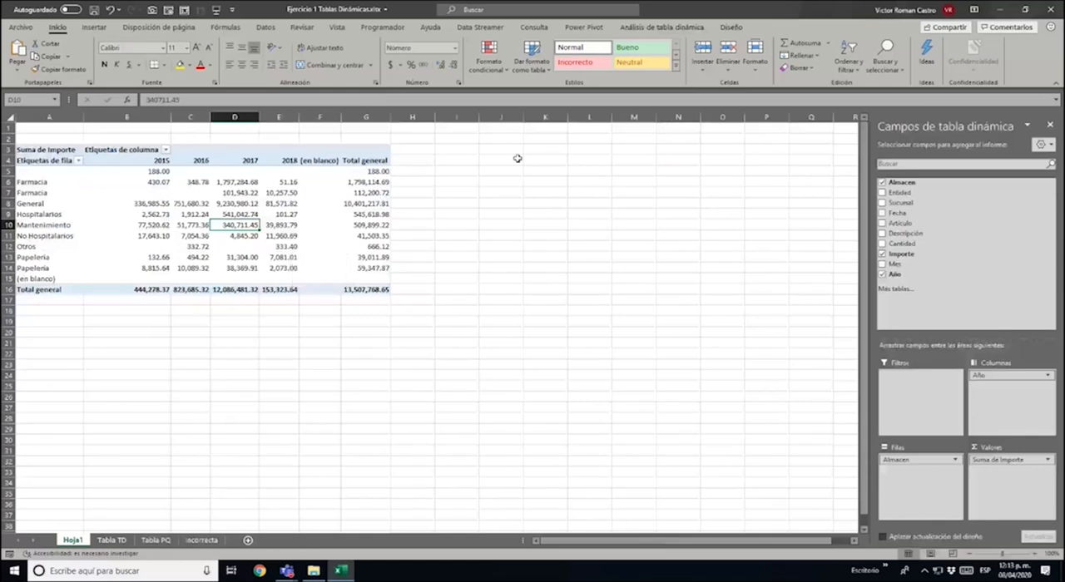
Check the first Almacen entry, A2 on the Tabla TD sheet, for extra spaces after the word Farmacia
click(111, 541)
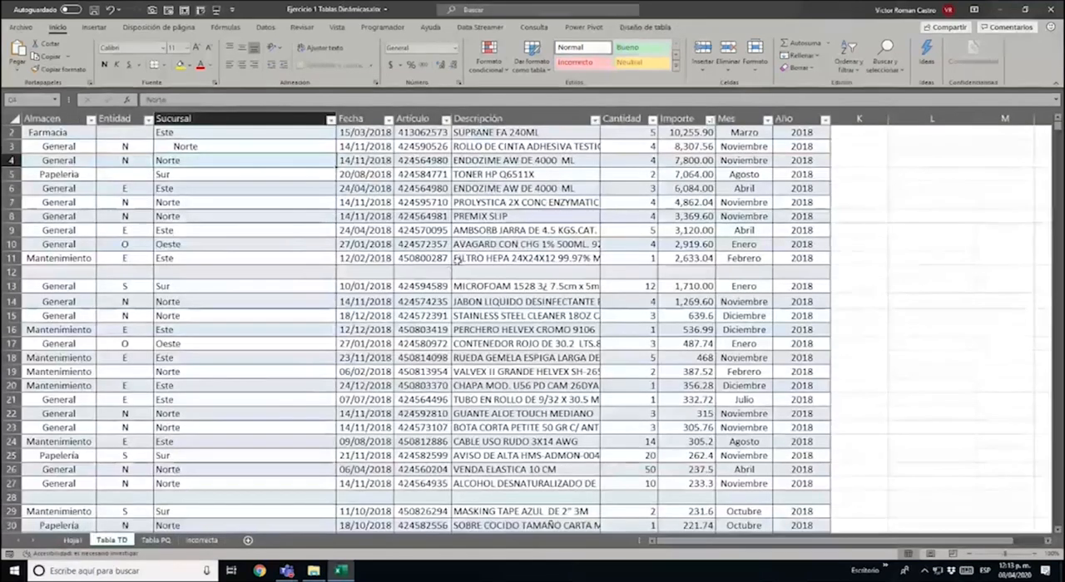
scroll(541, 162, up, 2)
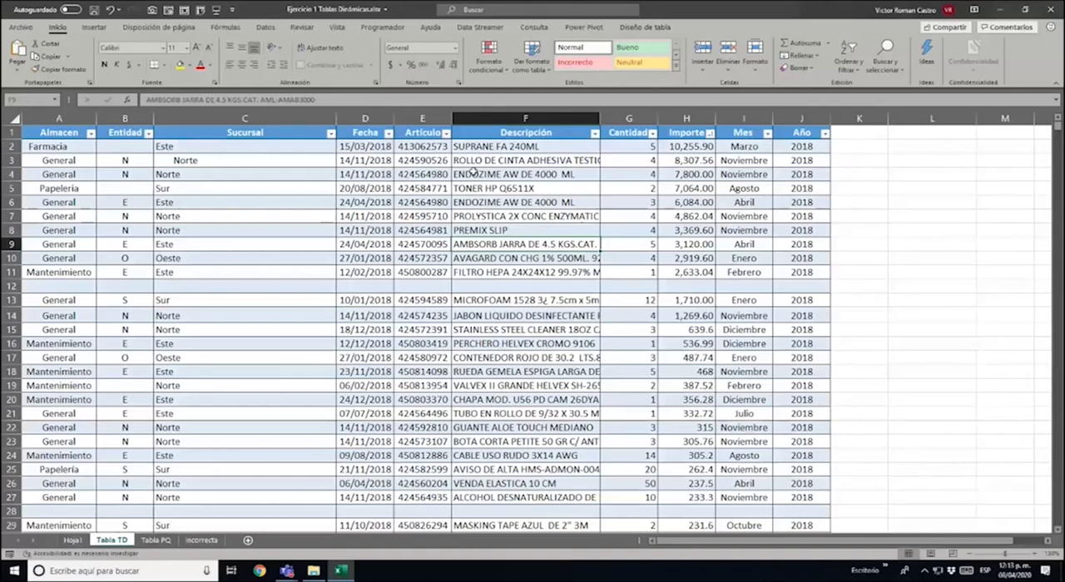
click(57, 147)
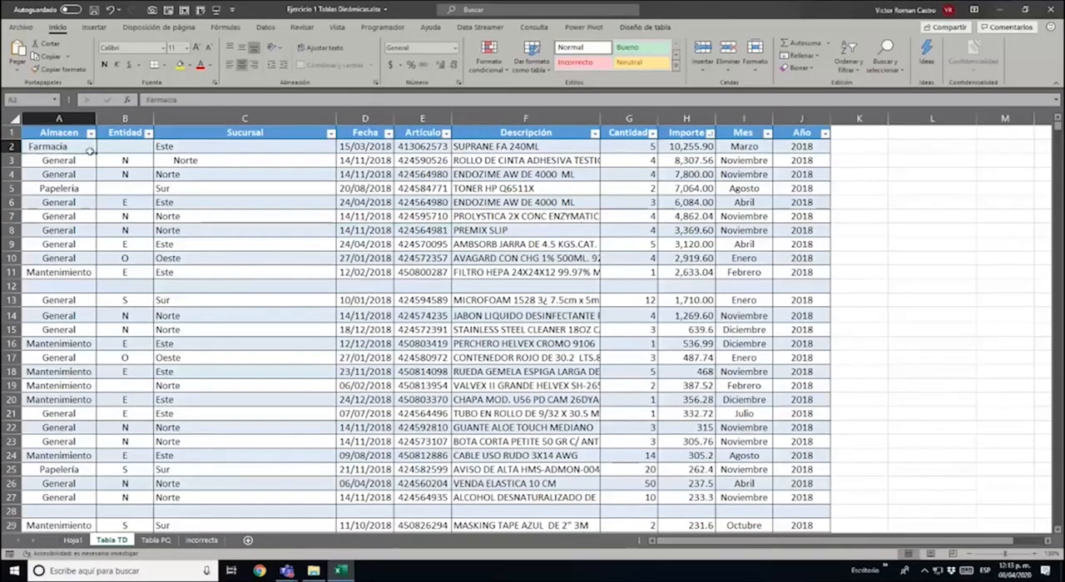
key(F2)
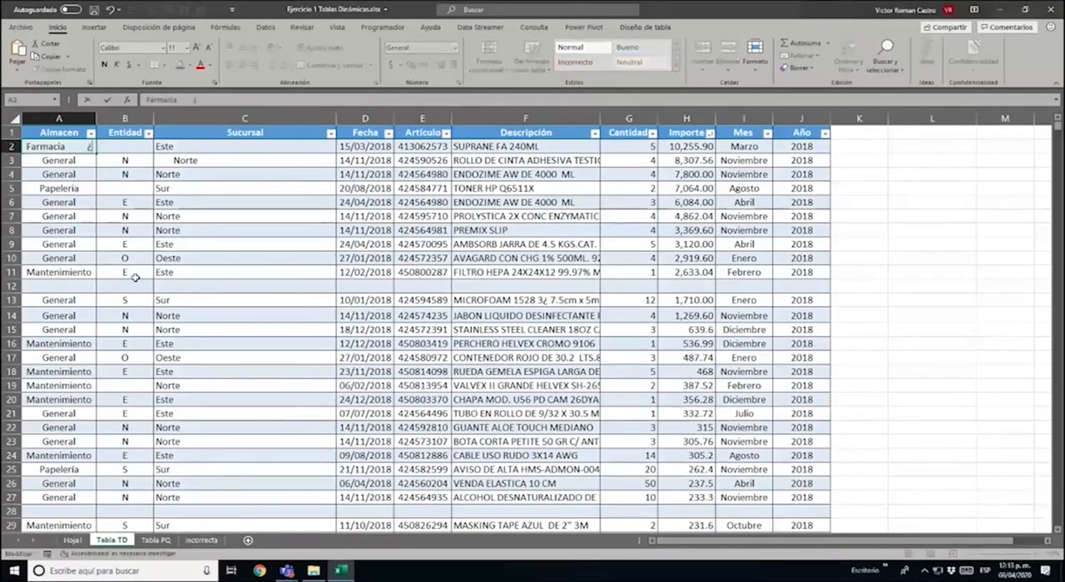
key(BackSpace)
key(BackSpace)
key(shift+Left)
key(shift+Left)
key(shift+Left)
key(shift+Left)
key(shift+Left)
key(shift+Left)
key(shift+Left)
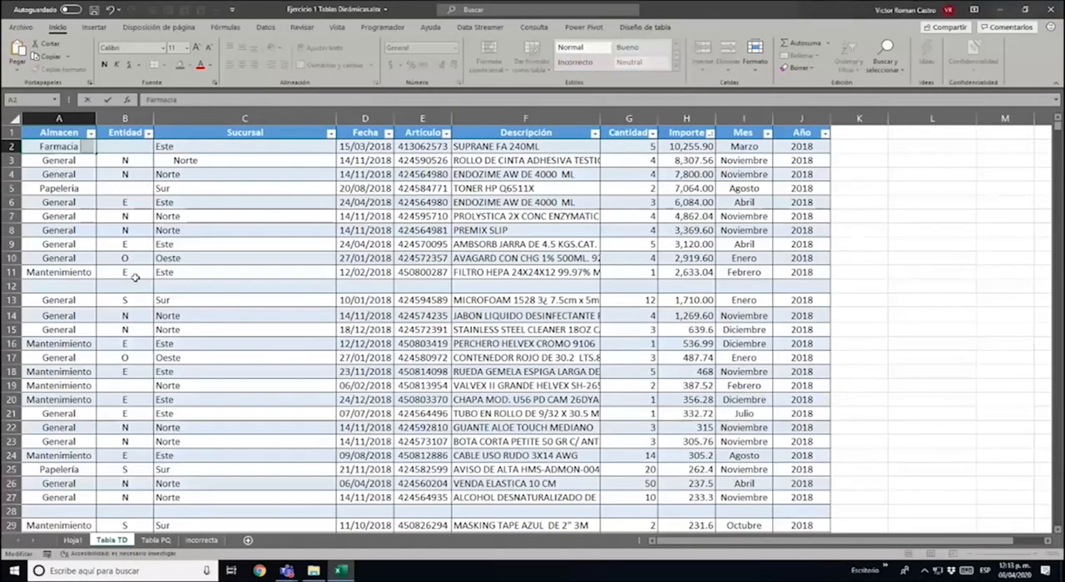
key(Delete)
key(Tab)
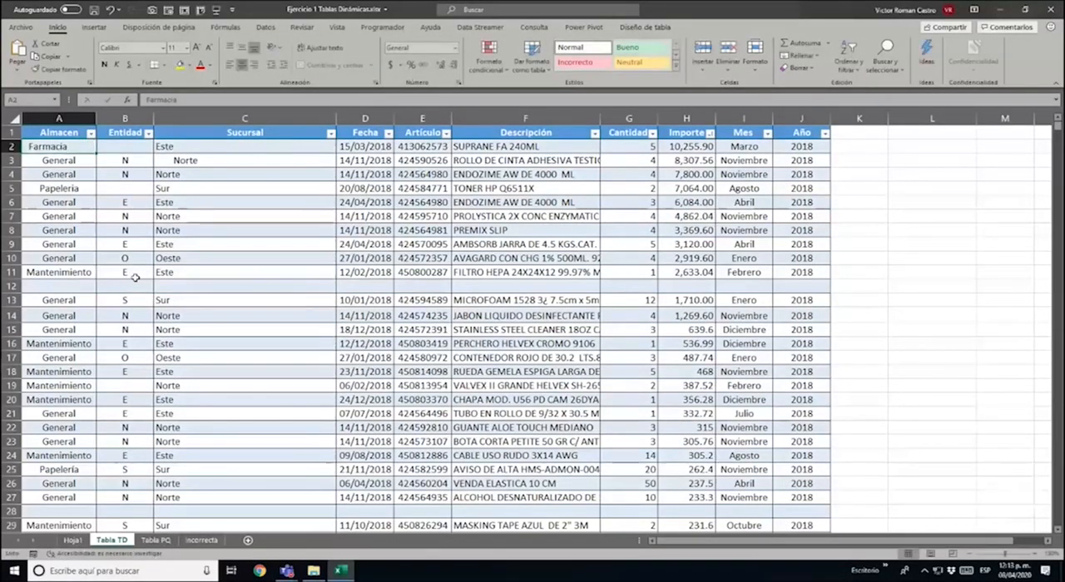
key(Right)
key(Right)
key(Right)
key(Right)
key(Right)
key(Right)
key(Right)
key(Right)
key(Right)
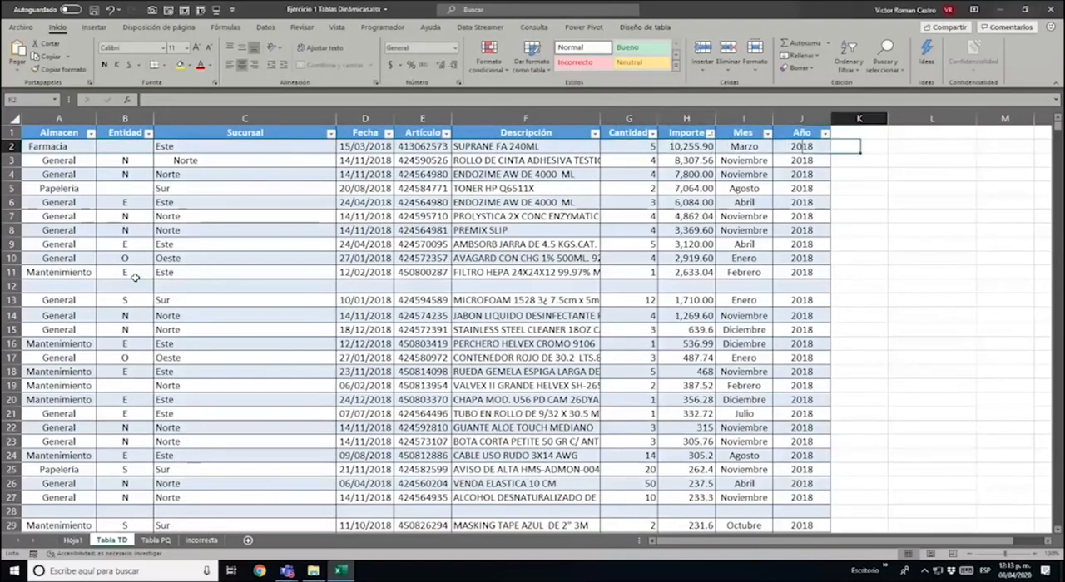
key(Right)
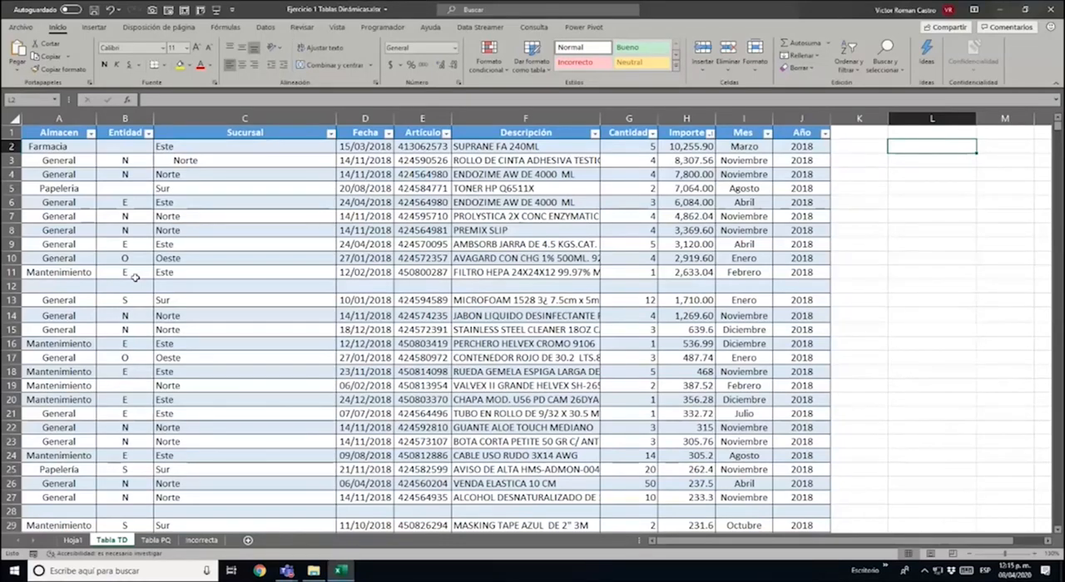
key(Left)
key(Left)
key(Left)
key(Left)
key(Left)
key(Left)
key(Left)
key(Left)
key(Left)
key(Left)
key(Left)
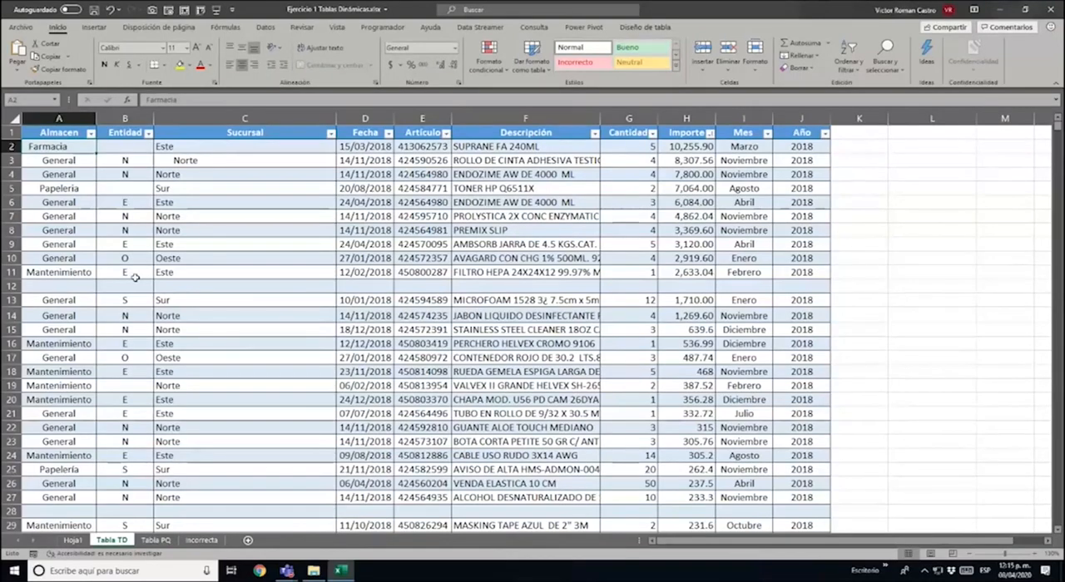
Look through the Almacen entries of the 2018 records in the source table for irregular values
key(Down)
key(Down)
key(Down)
key(Down)
key(Down)
key(Down)
key(Down)
key(Down)
key(Down)
key(Down)
key(Down)
key(Down)
key(Down)
key(Down)
key(Down)
key(Down)
key(Down)
key(Down)
key(Down)
key(Down)
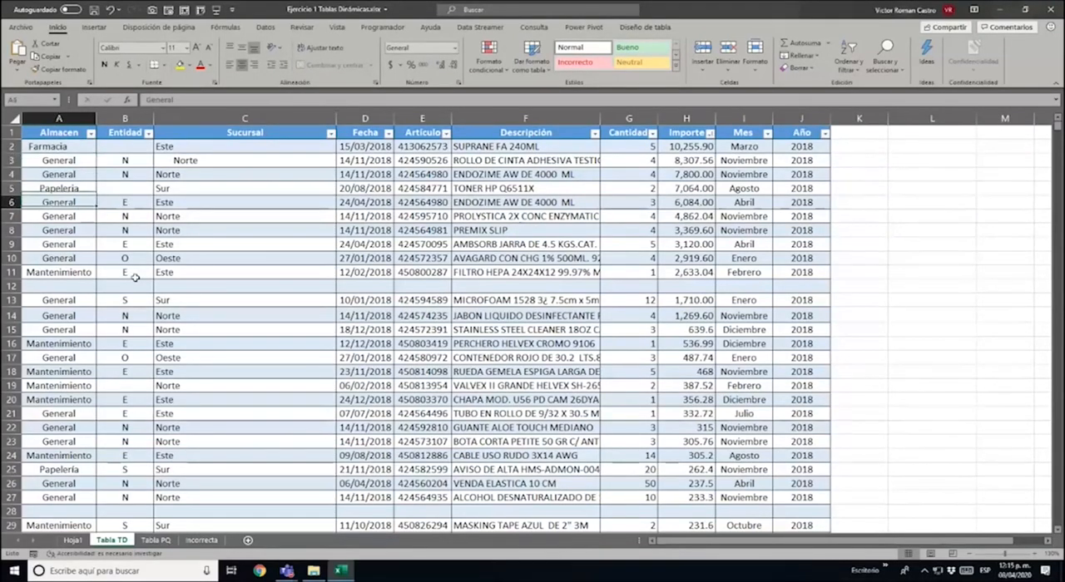
key(Down)
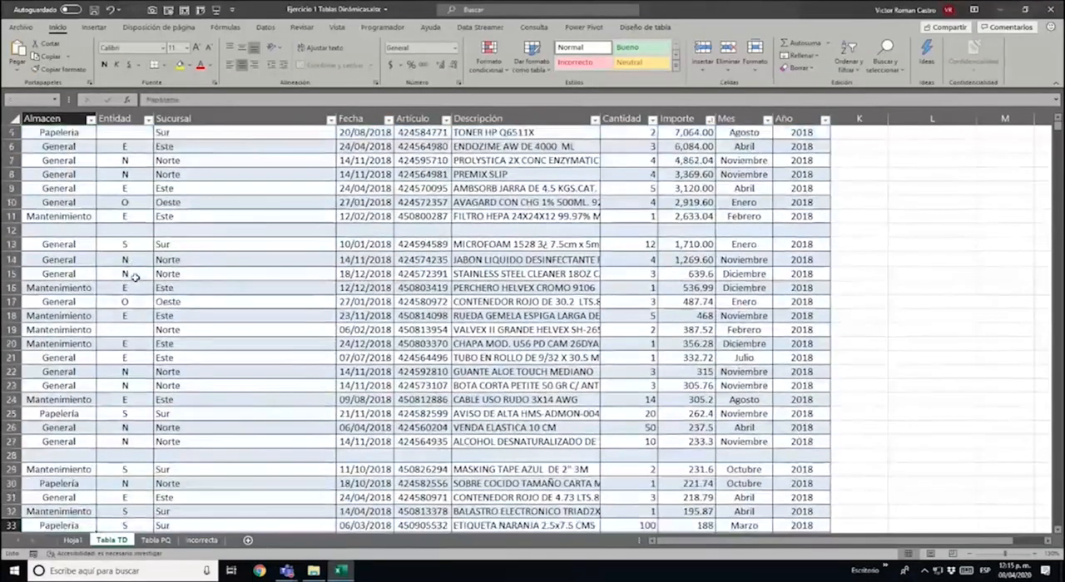
key(Page_Down)
key(Page_Down)
key(Page_Down)
key(Page_Up)
key(Page_Up)
key(Page_Up)
key(Page_Up)
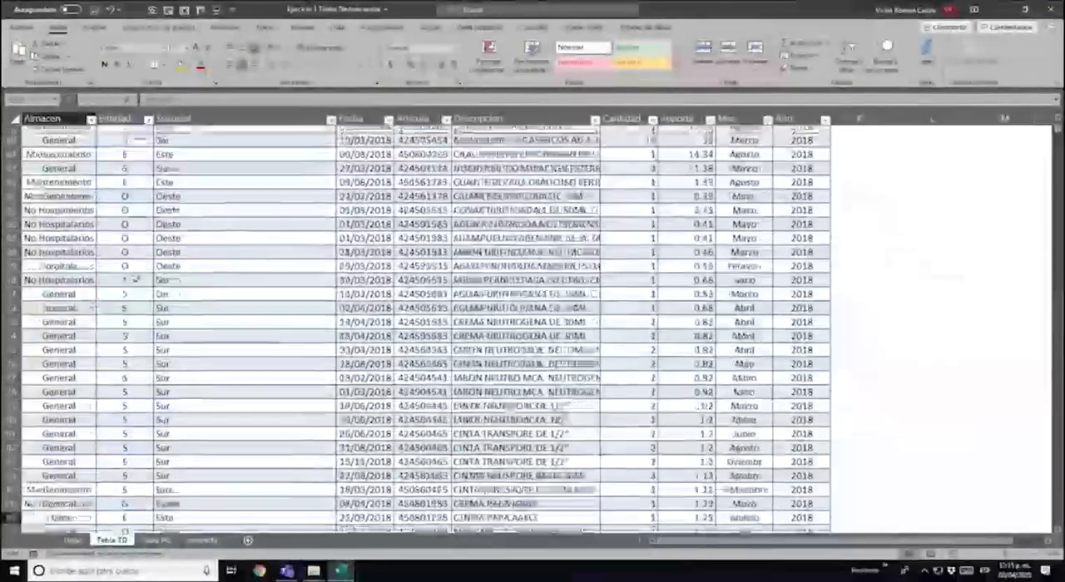
key(Down)
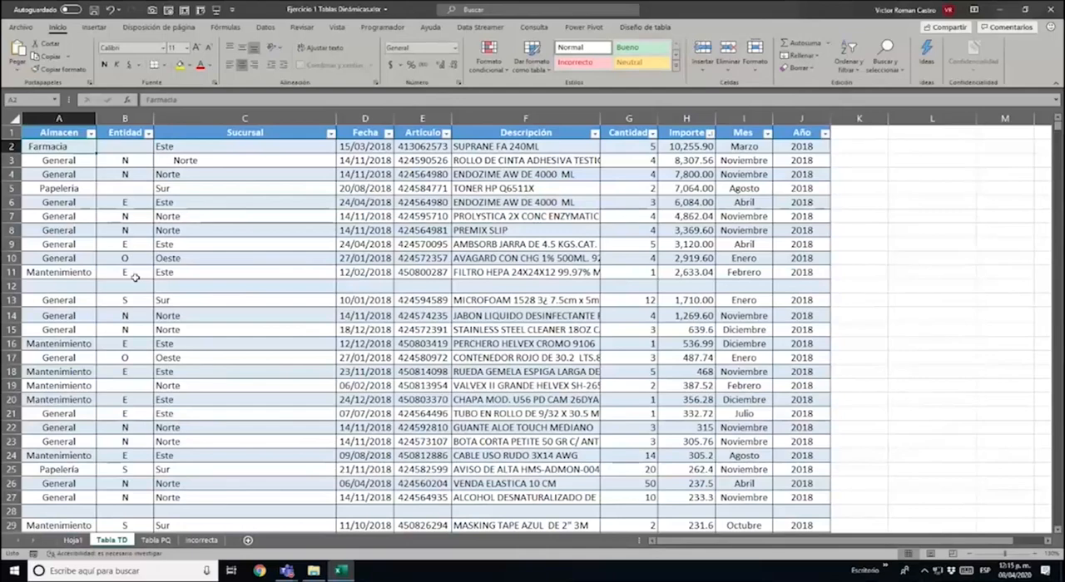
Examine the Fecha column for blank rows down to the table's last record in row 11954
key(Right)
key(Right)
key(Right)
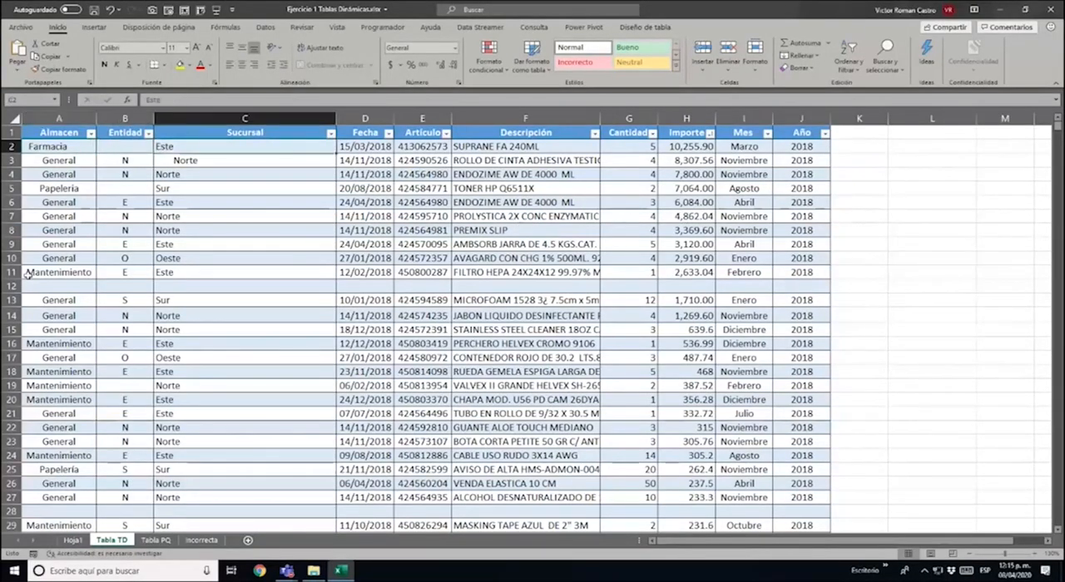
key(ctrl+Down)
key(Down)
key(Down)
key(ctrl+Down)
key(ctrl+Down)
key(ctrl+Down)
key(ctrl+Down)
key(ctrl+Down)
key(ctrl+Down)
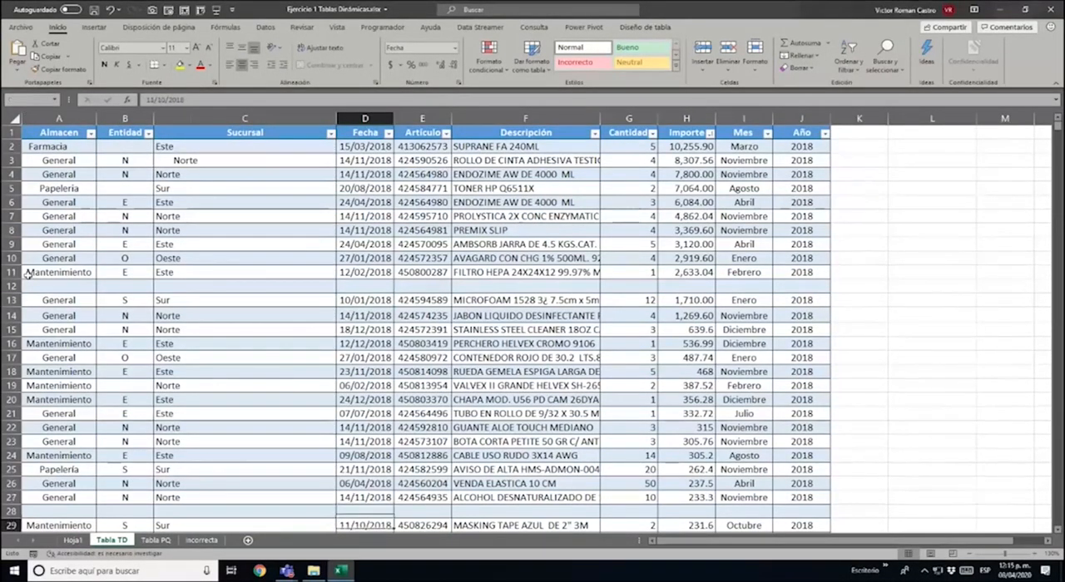
key(ctrl+Up)
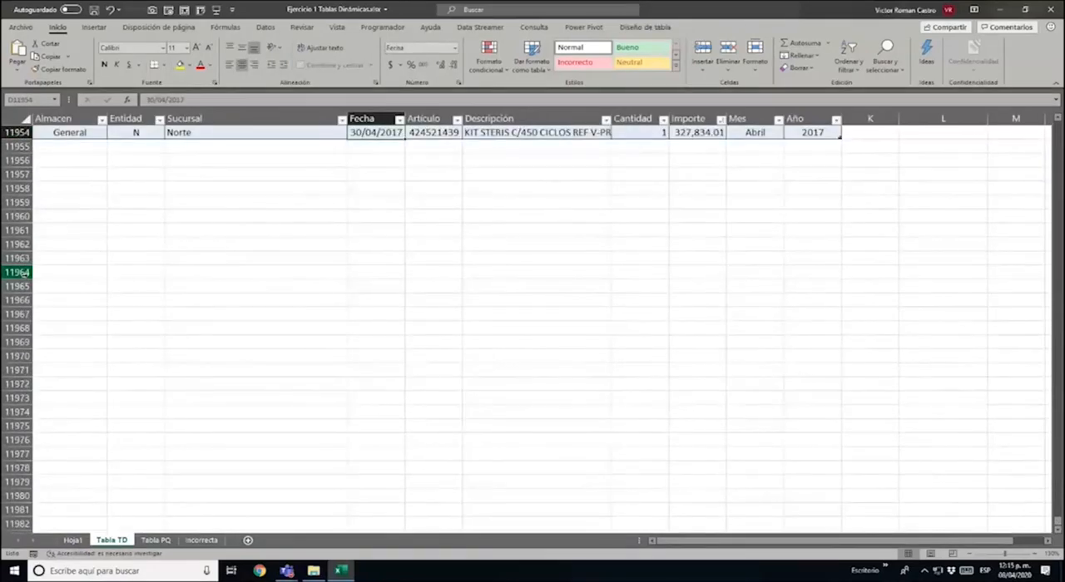
key(Up)
key(Up)
key(Up)
key(ctrl+Up)
key(ctrl+Up)
key(ctrl+Up)
key(ctrl+Up)
key(ctrl+Up)
key(ctrl+Up)
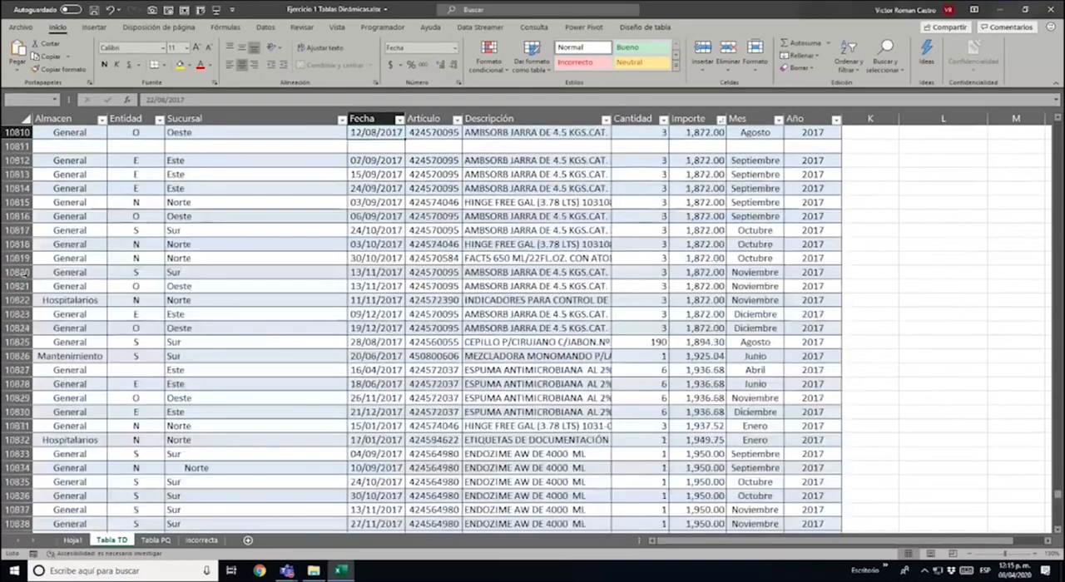
key(Left)
key(Left)
key(Left)
key(Down)
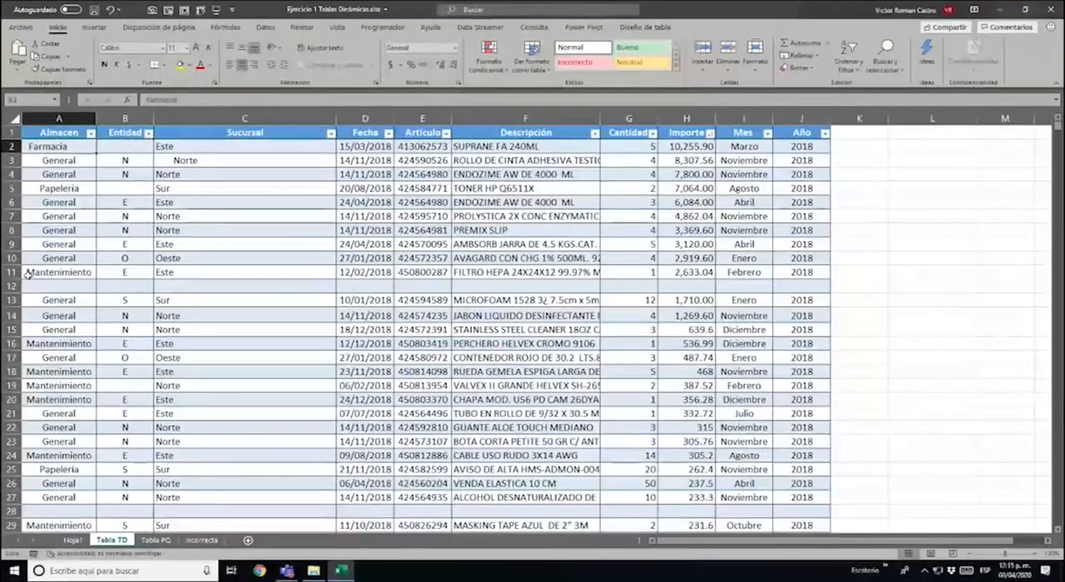
Inspect the text of cell A2 once more for spaces around Farmacia, leaving the entry unedited
key(F2)
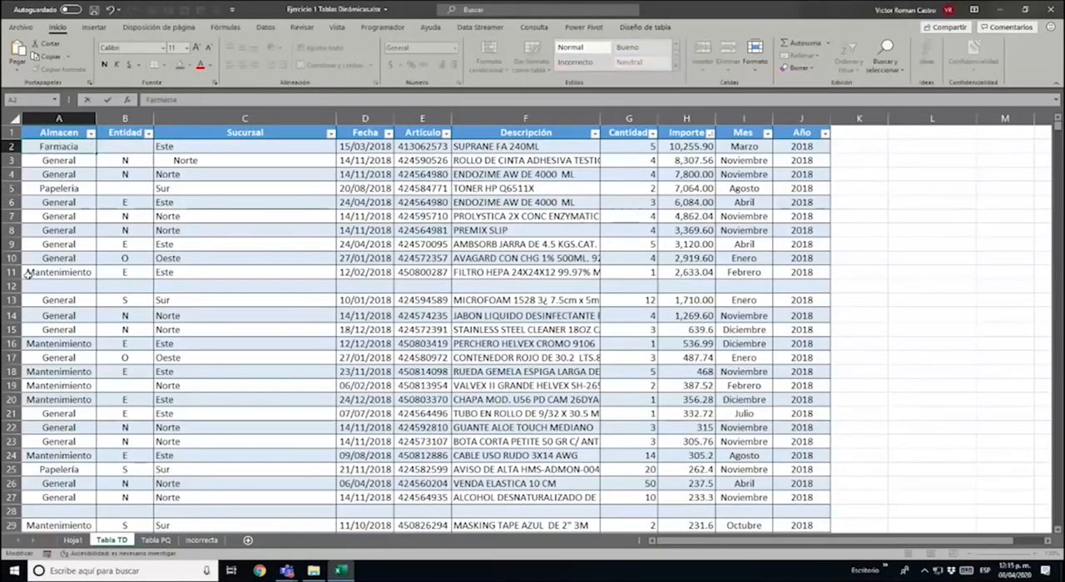
key(Left)
key(Left)
key(Left)
key(Escape)
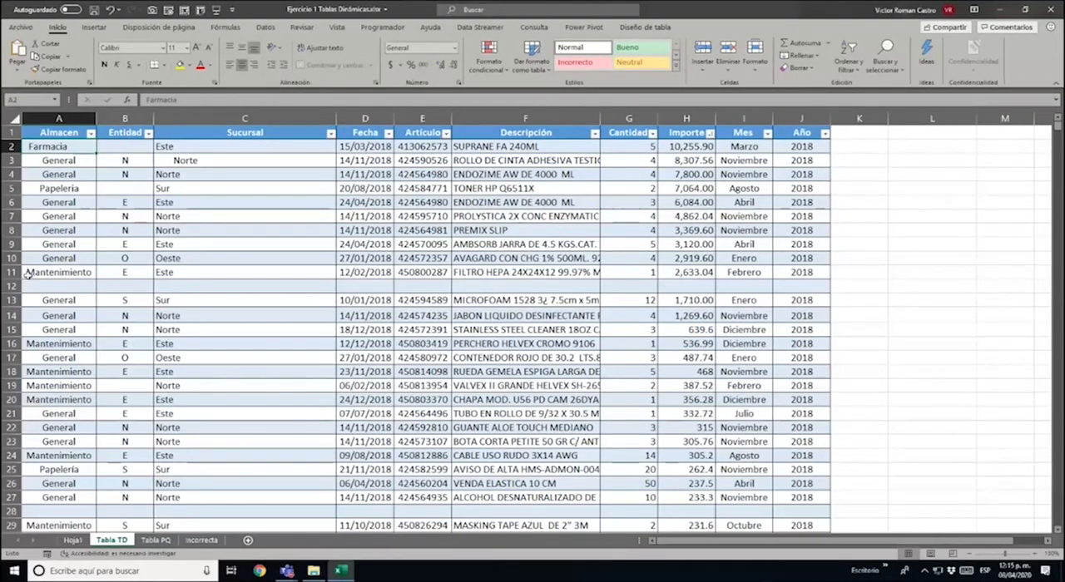
click(916, 148)
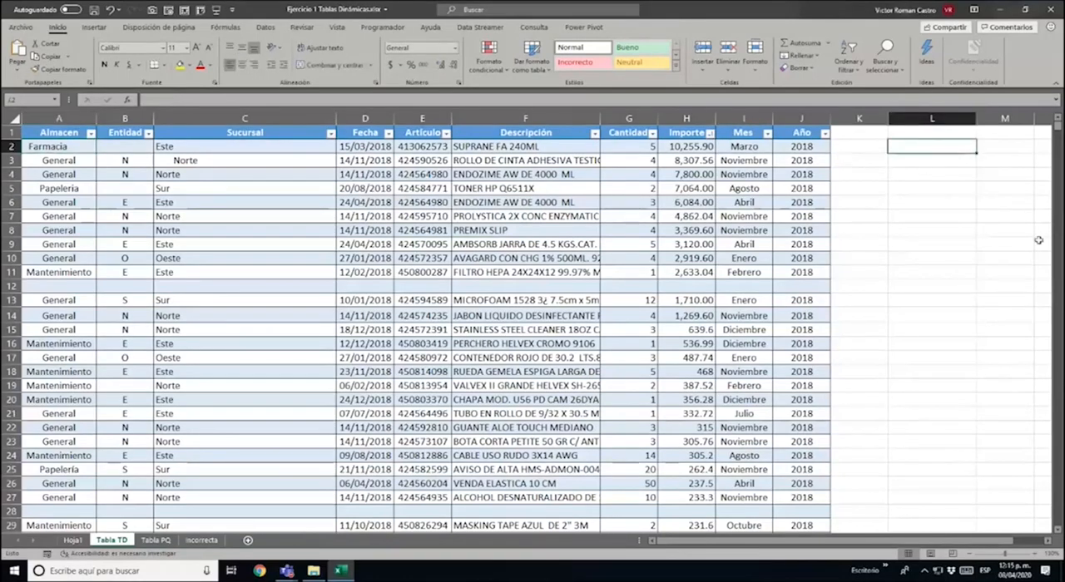
text(=)
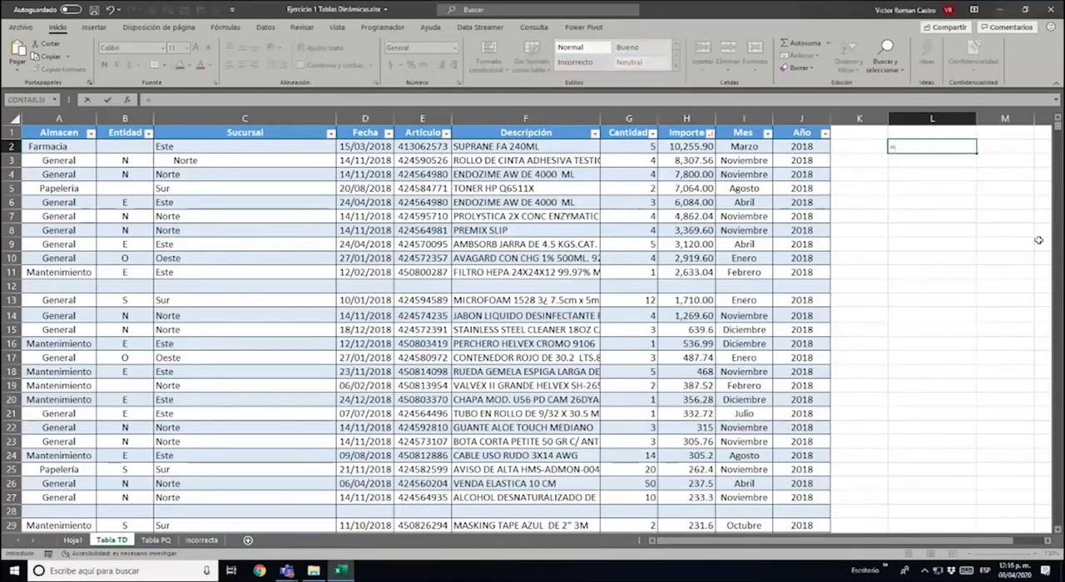
key(Escape)
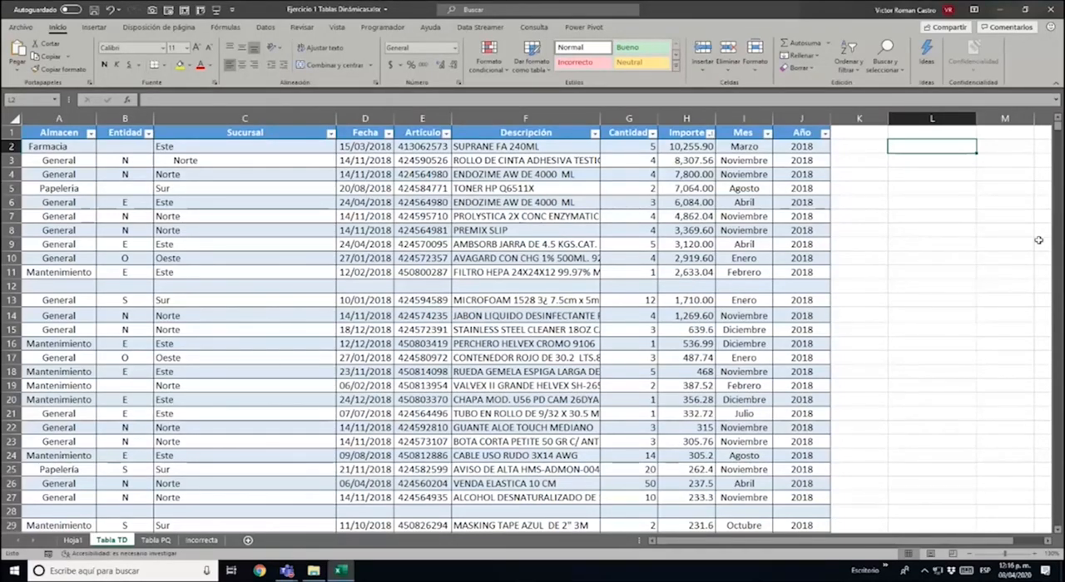
text(=)
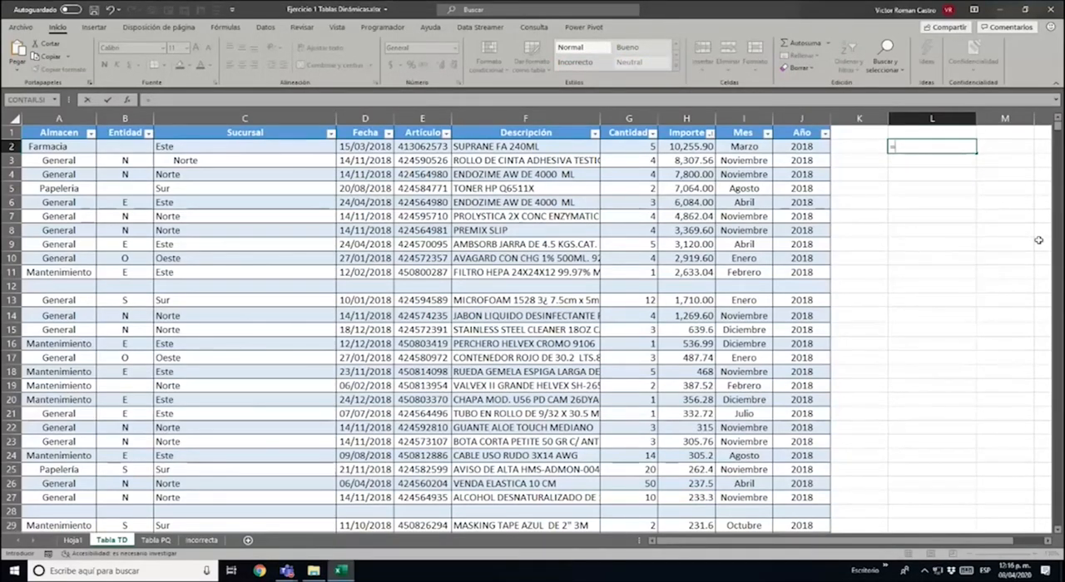
text(ESPACIOS()
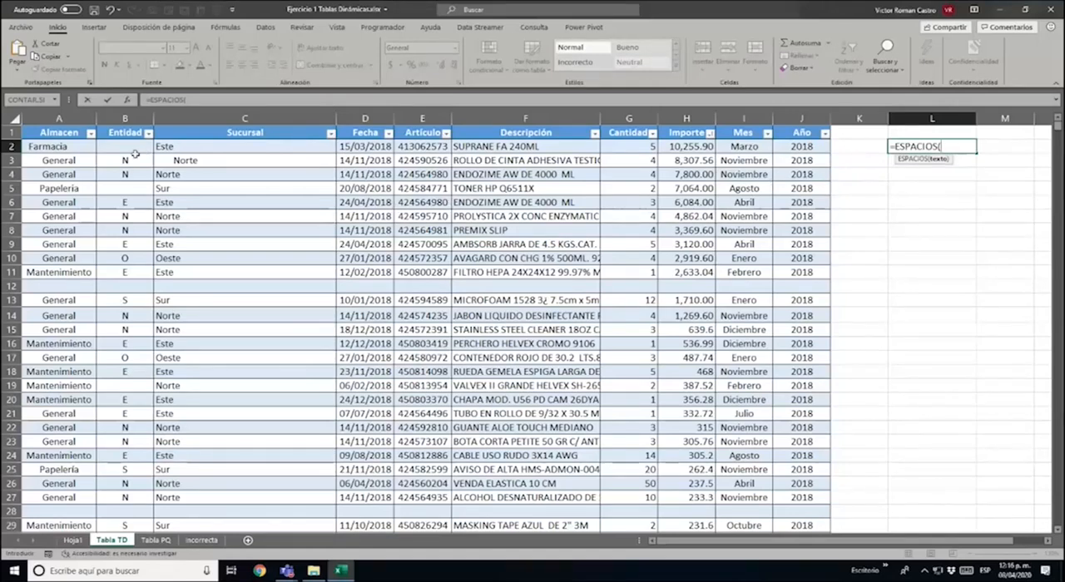
click(74, 148)
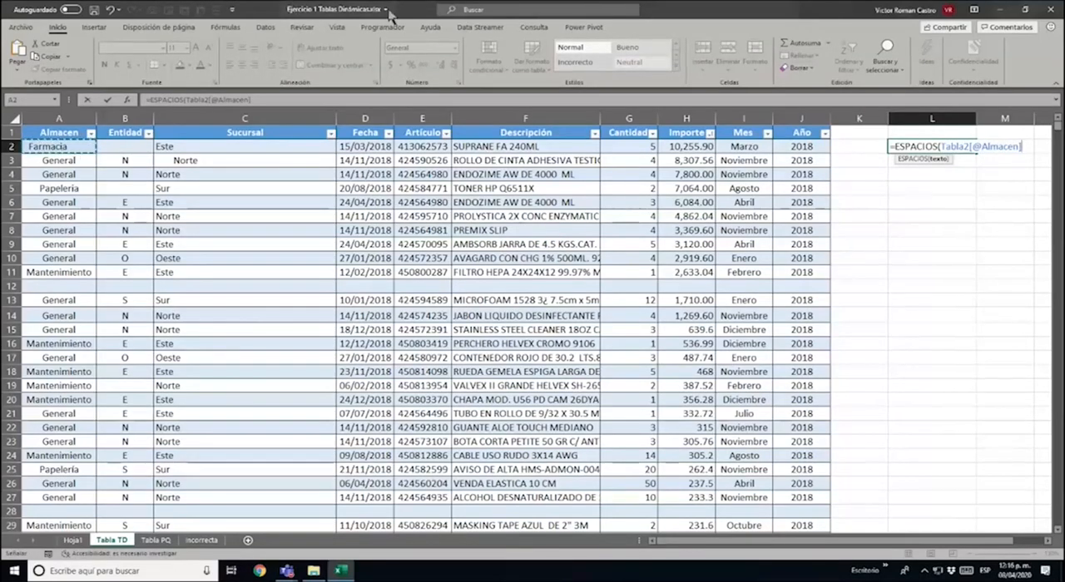
text())
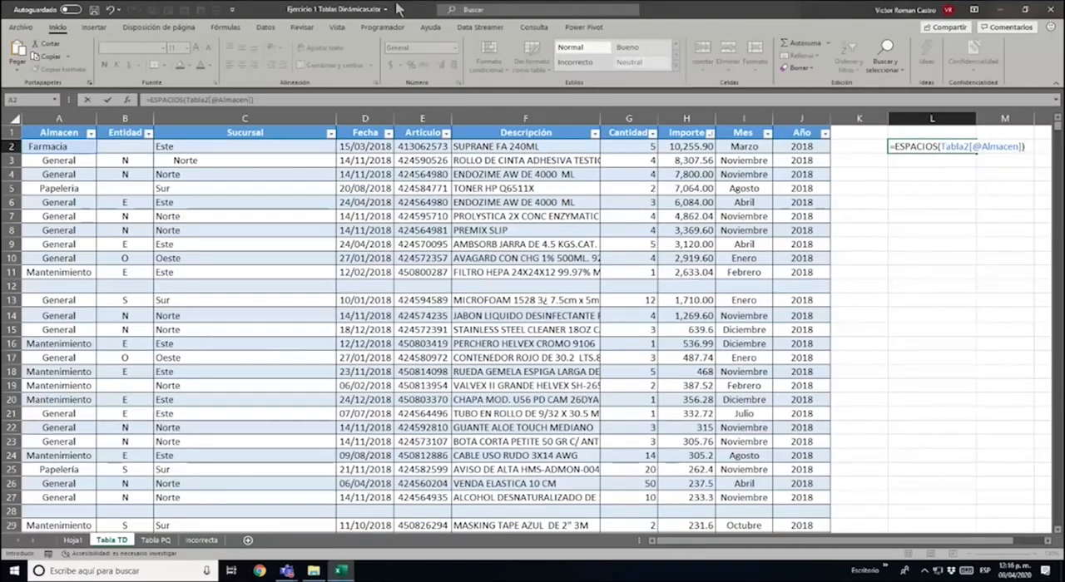
key(Return)
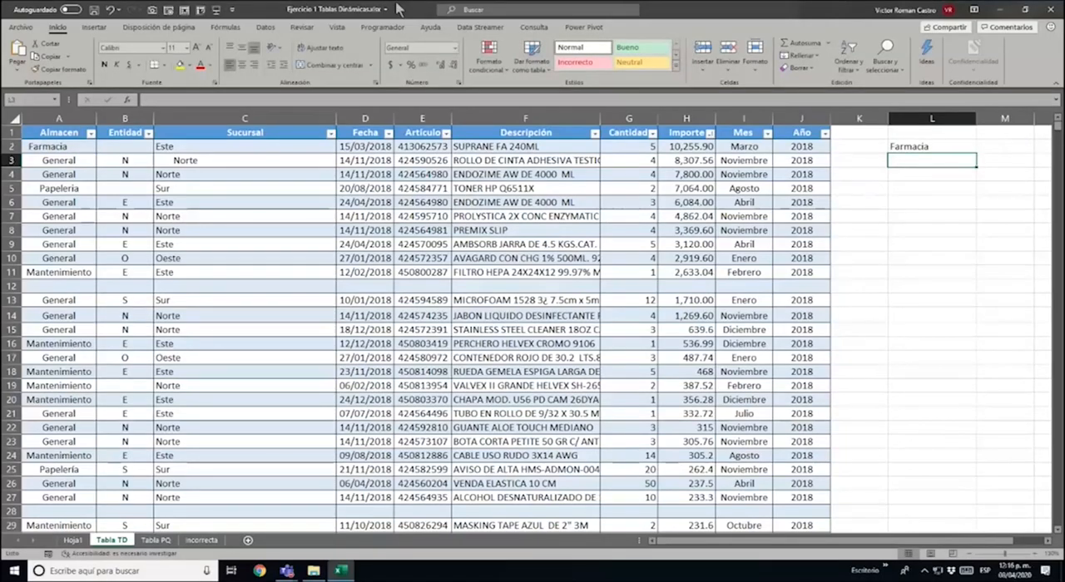
Copy the ESPACIOS formula from L2 into L11954, beside the table's last record
key(Up)
key(ctrl+c)
key(Left)
key(Left)
key(ctrl+Down)
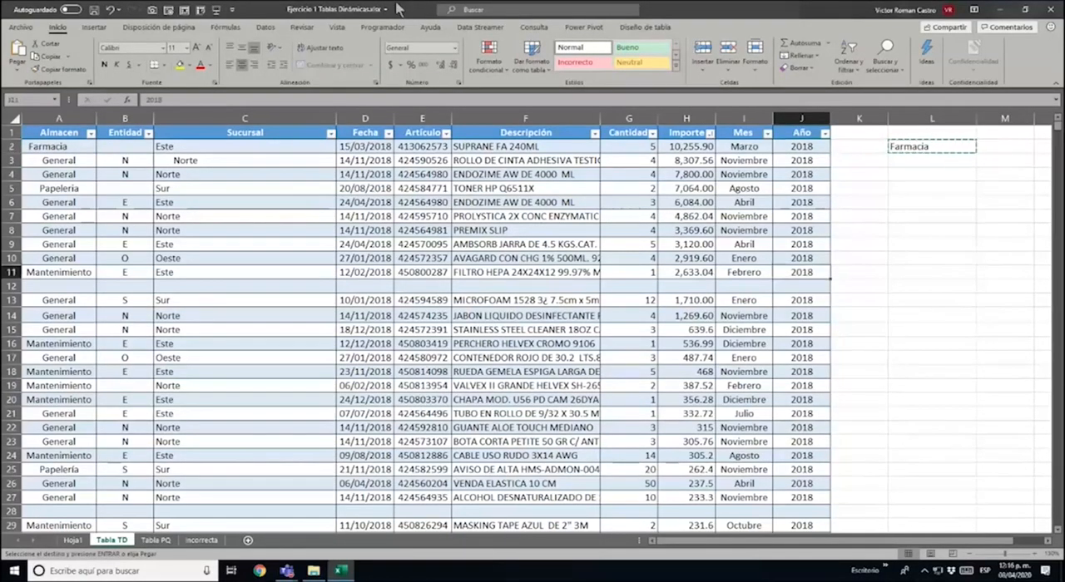
key(ctrl+Down)
key(ctrl+Down)
key(ctrl+Down)
key(ctrl+Down)
key(ctrl+Down)
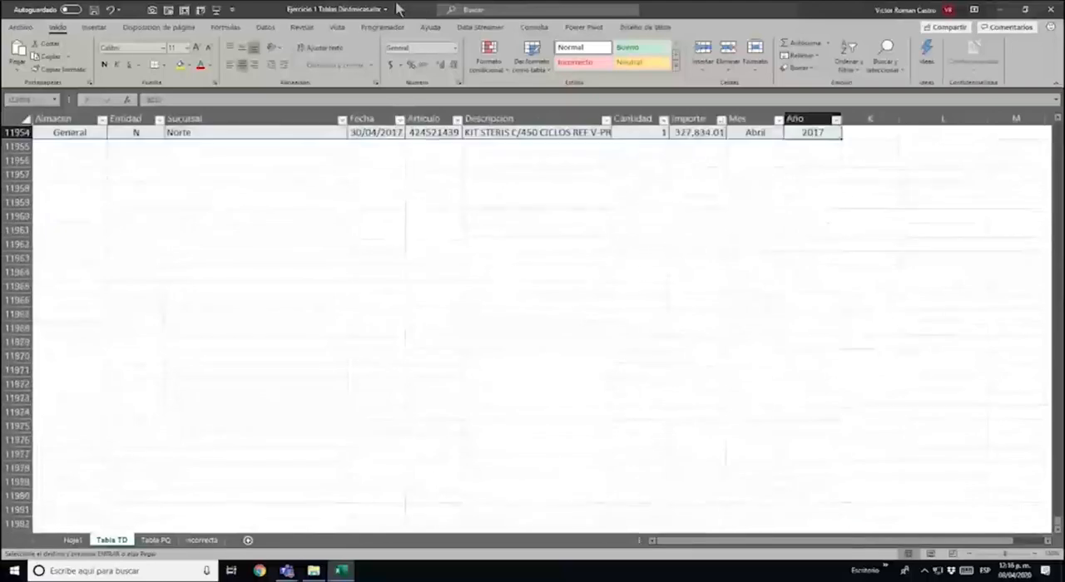
key(Right)
key(Right)
key(Return)
Fill the ESPACIOS formula into the rest of column L between L2 and L11954
key(ctrl+c)
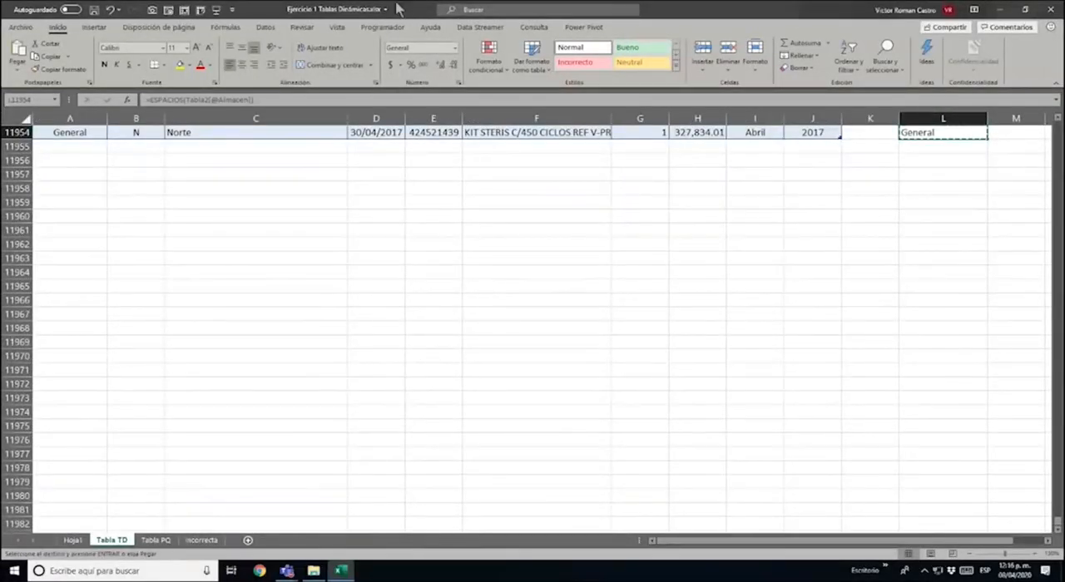
key(ctrl+shift+Up)
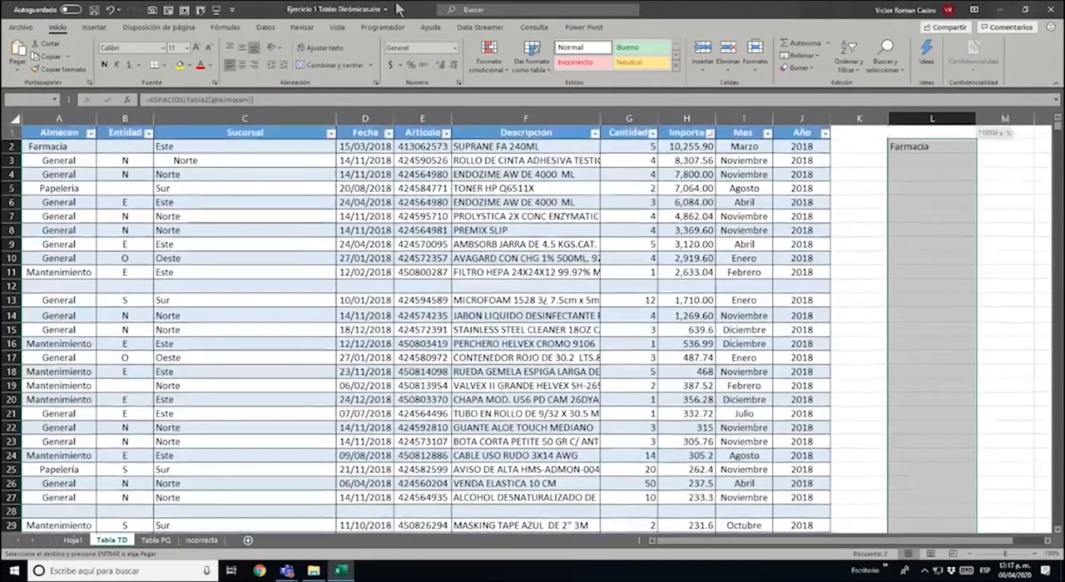
key(Return)
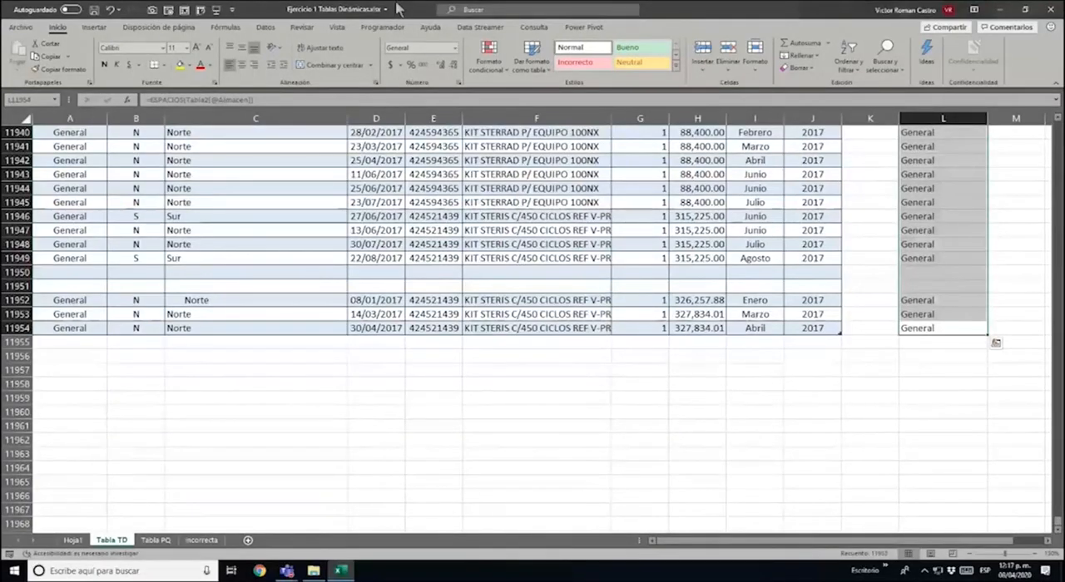
key(ctrl+Up)
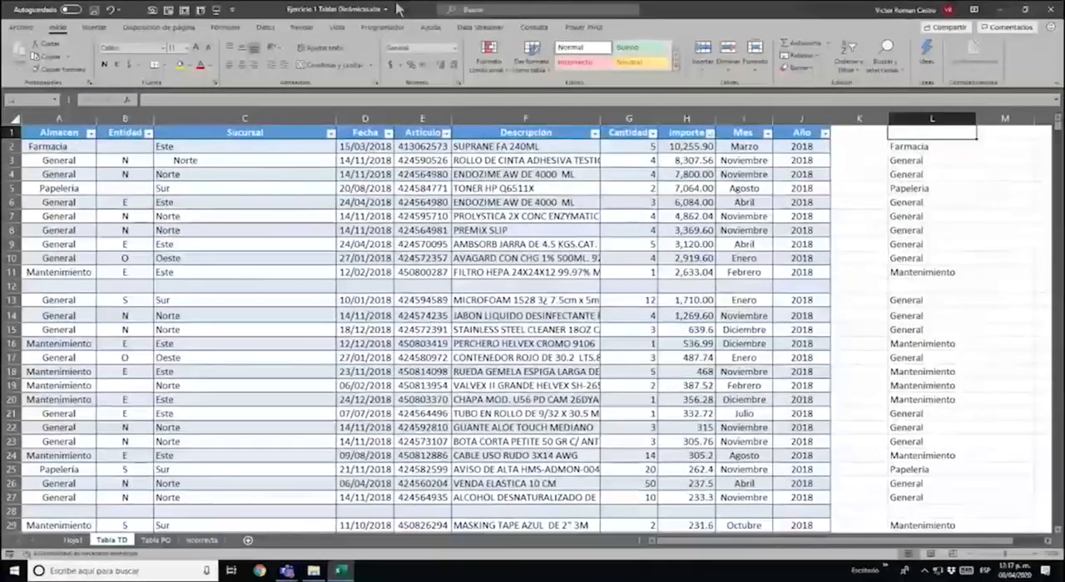
key(Down)
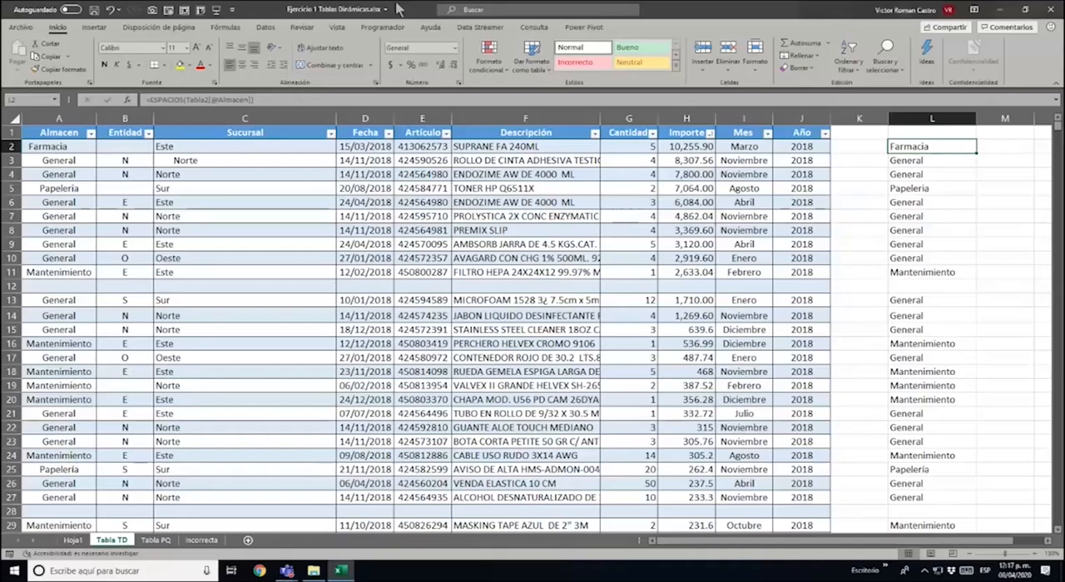
Copy the cleaned entries in L2:L11954 and paste them as values over the Almacen column, starting at A2
key(ctrl+shift+Down)
key(ctrl+c)
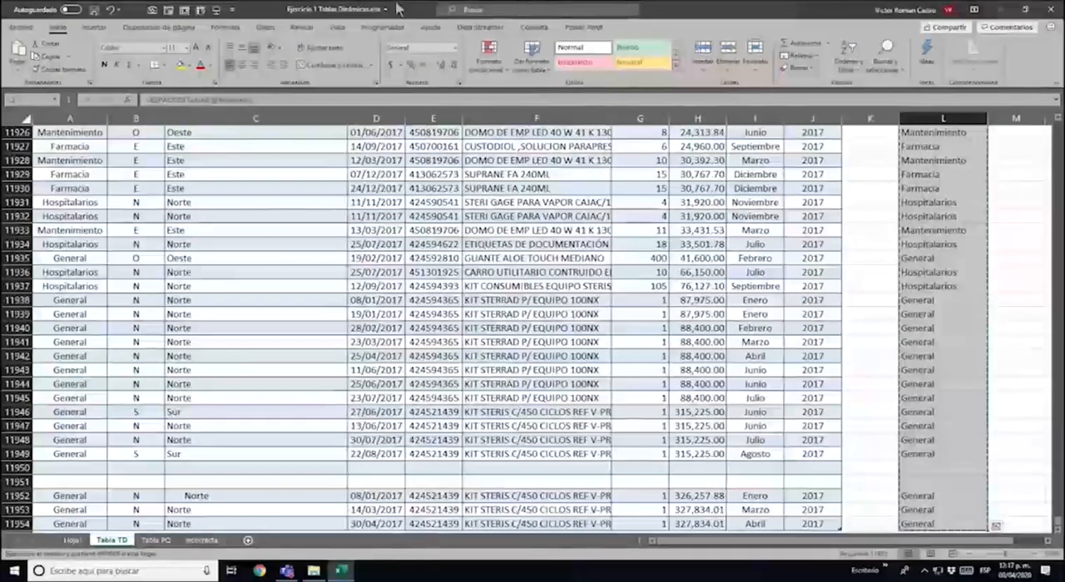
key(Left)
key(Left)
key(Left)
key(Left)
key(Left)
key(Left)
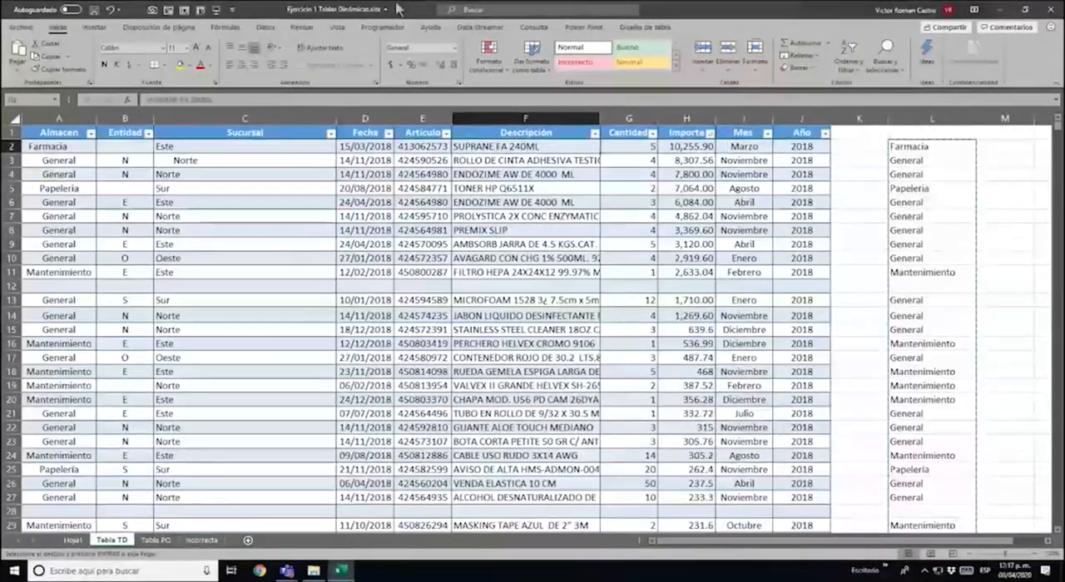
key(Left)
key(Left)
key(Left)
key(Left)
key(Left)
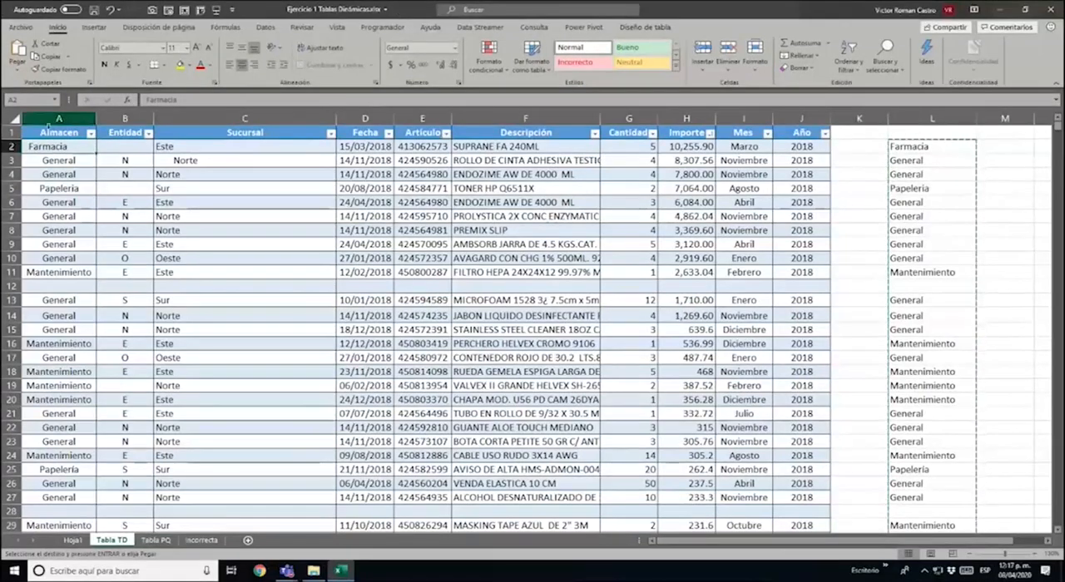
right_click(80, 147)
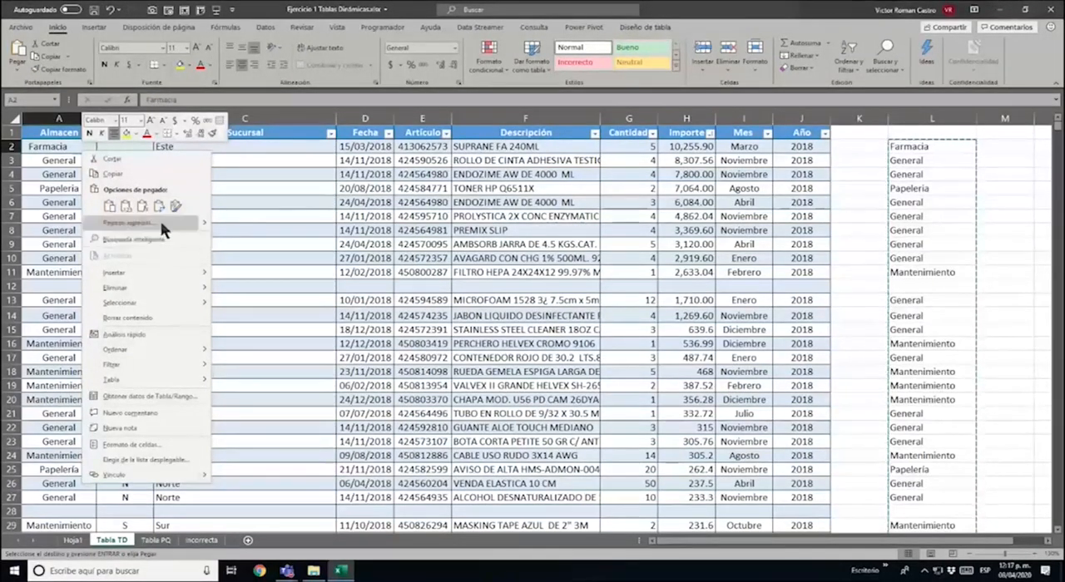
click(161, 221)
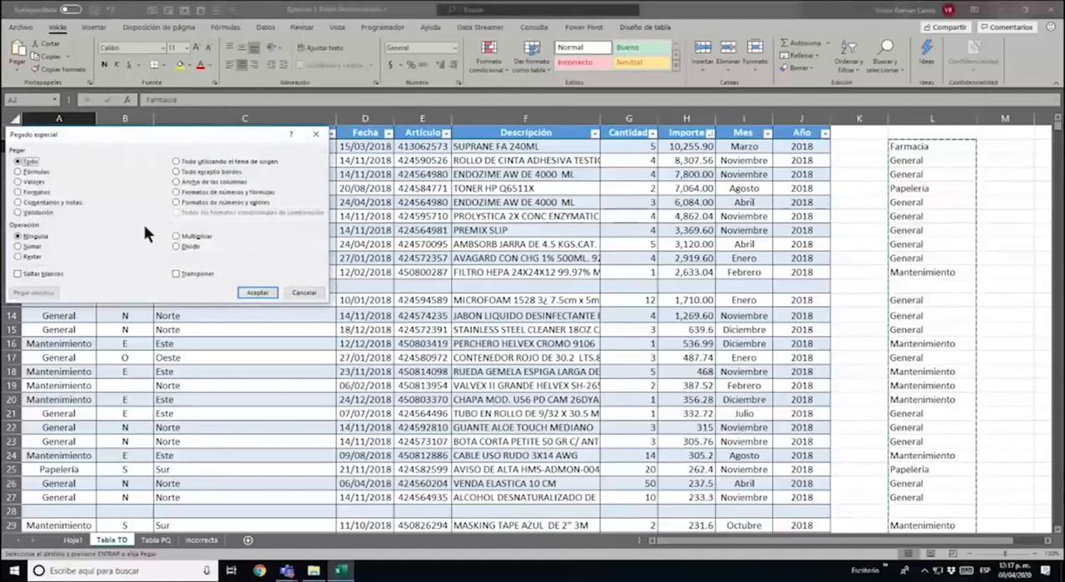
click(37, 182)
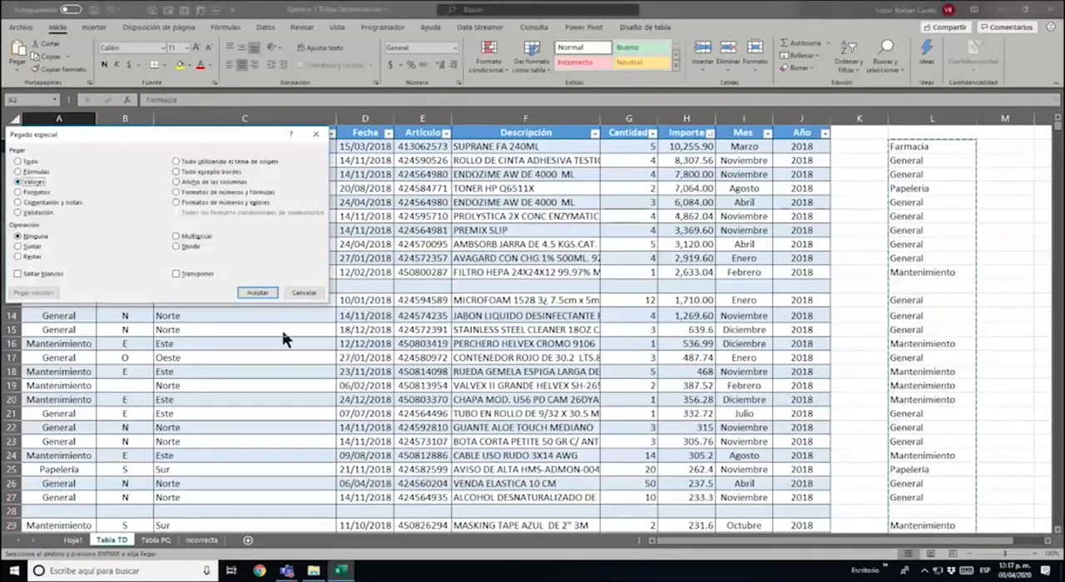
click(249, 294)
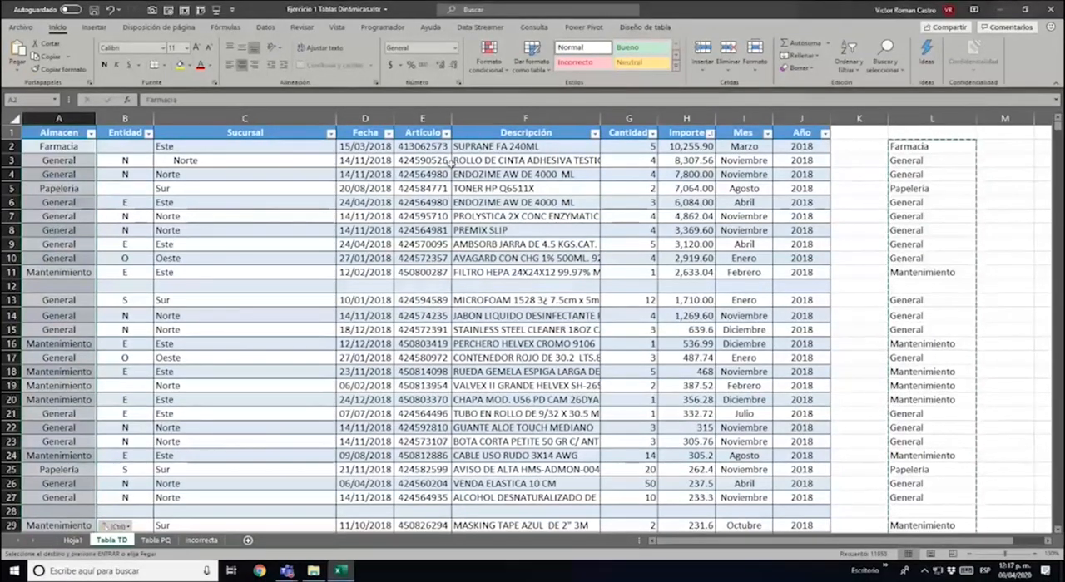
key(Escape)
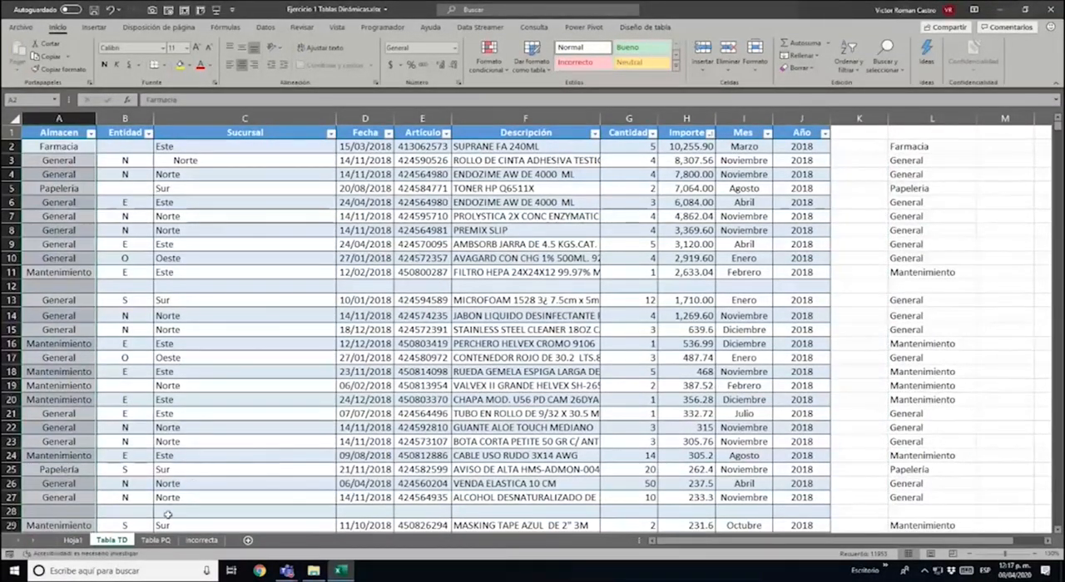
Refresh the pivot table on Hoja1 so its row labels use the cleaned Almacen values
click(81, 542)
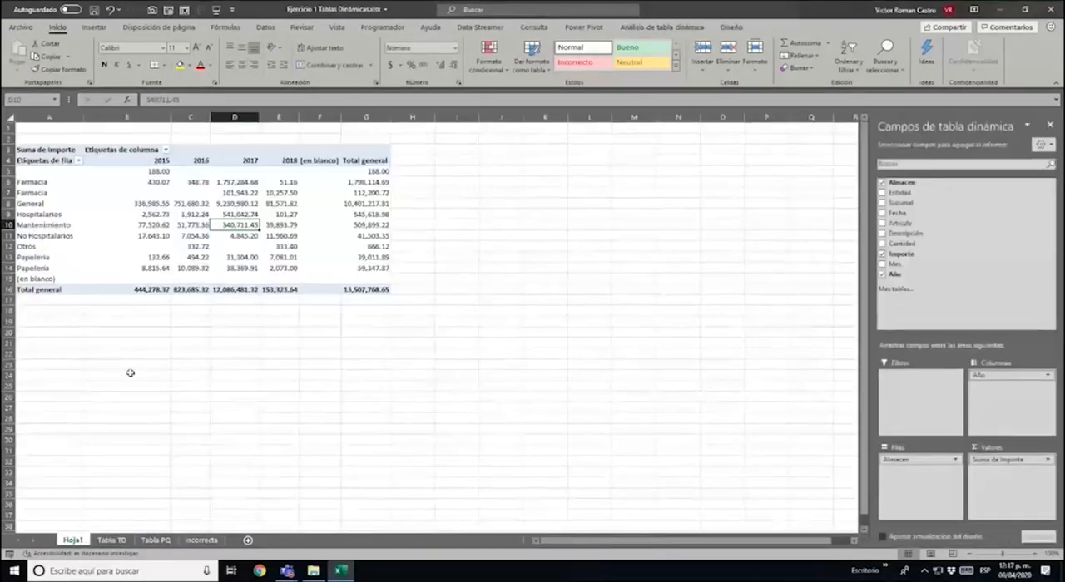
right_click(165, 208)
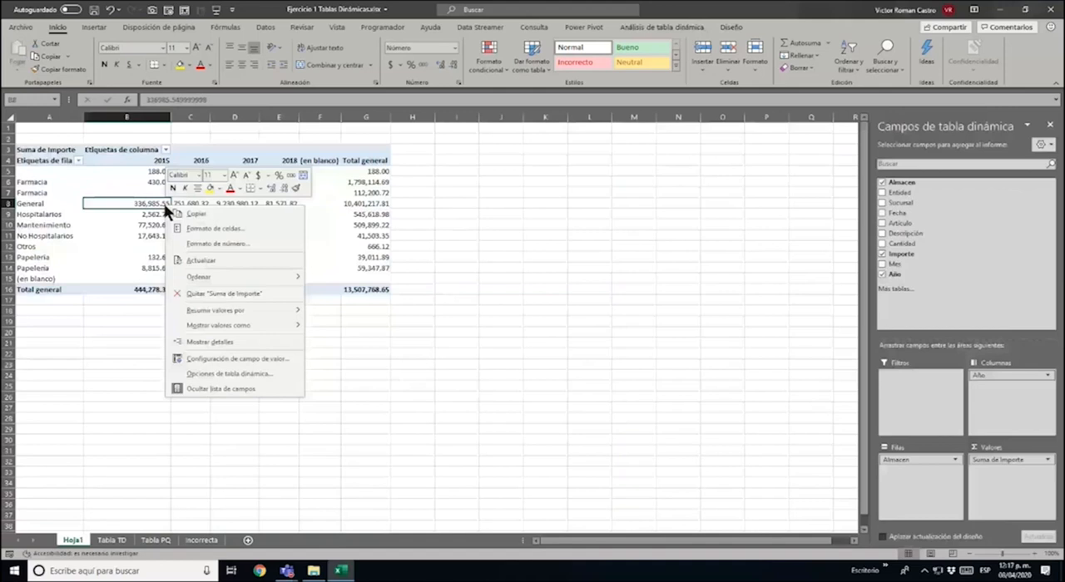
click(206, 264)
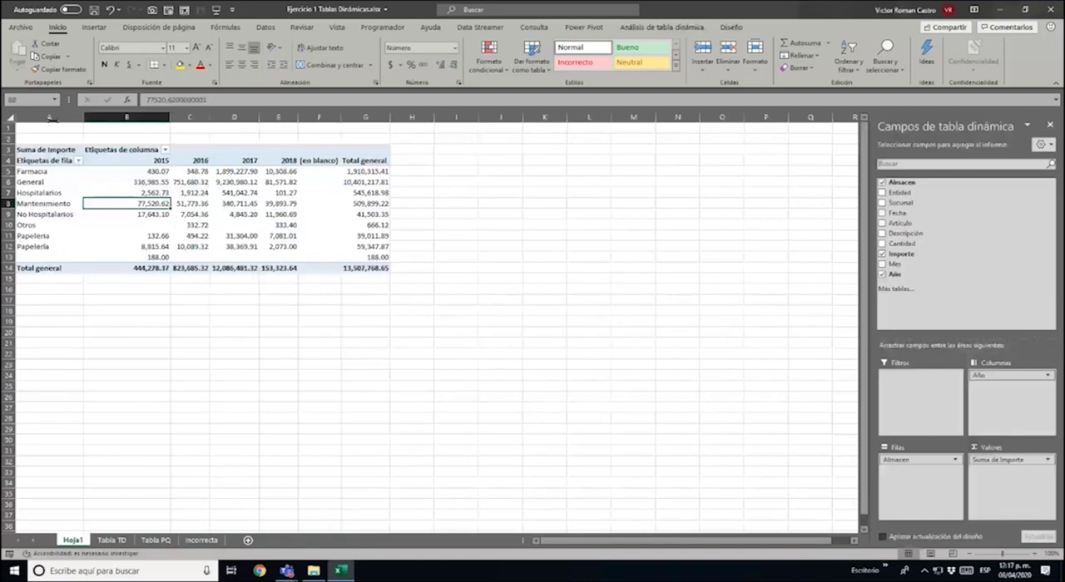
click(46, 171)
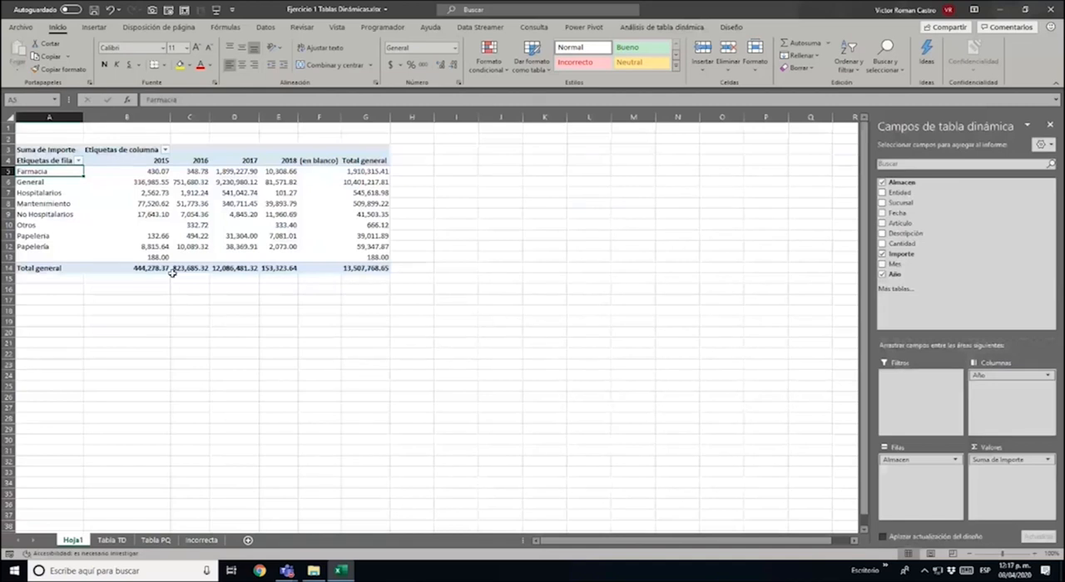
click(125, 541)
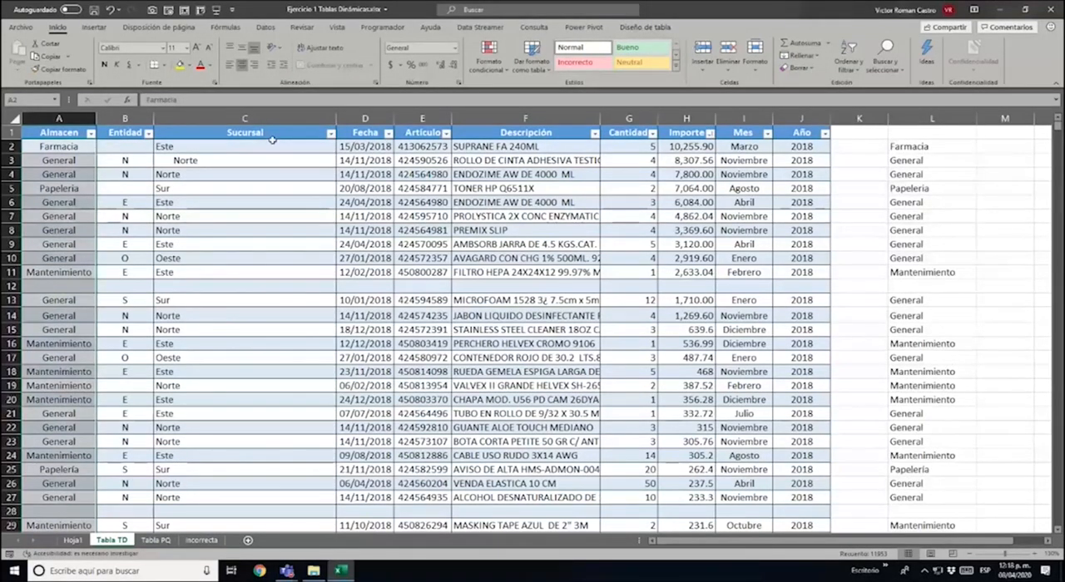
click(892, 147)
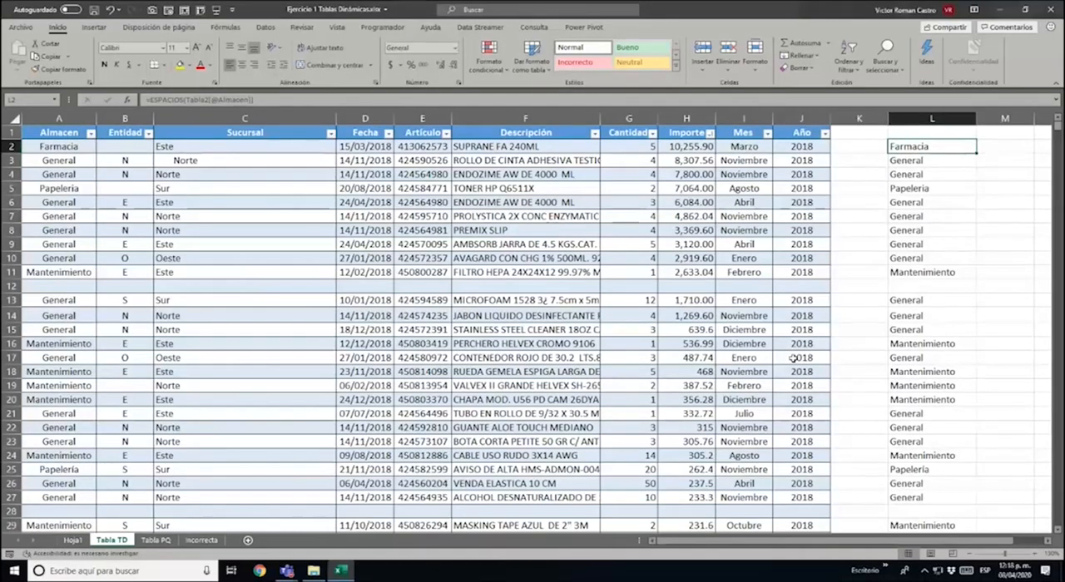
key(F2)
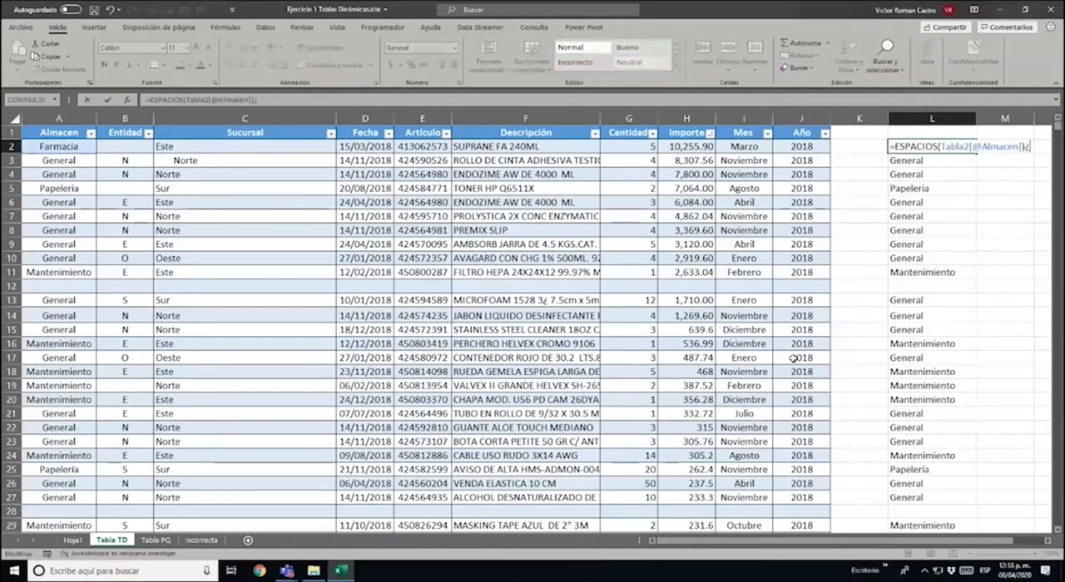
key(BackSpace)
key(BackSpace)
key(BackSpace)
key(BackSpace)
key(BackSpace)
key(BackSpace)
key(BackSpace)
key(BackSpace)
key(BackSpace)
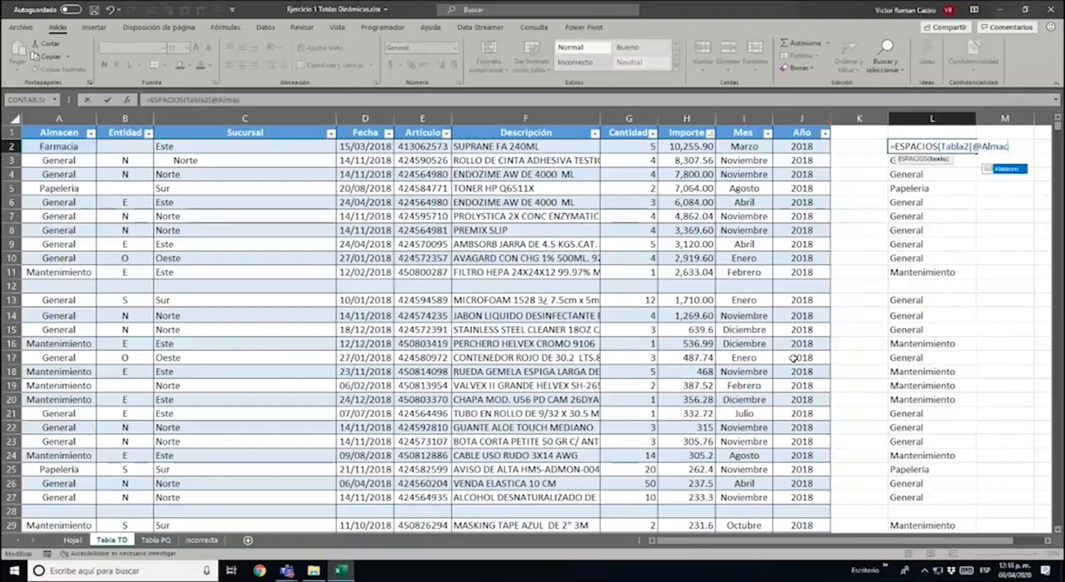
key(BackSpace)
key(BackSpace)
key(BackSpace)
key(BackSpace)
key(BackSpace)
key(BackSpace)
key(BackSpace)
key(BackSpace)
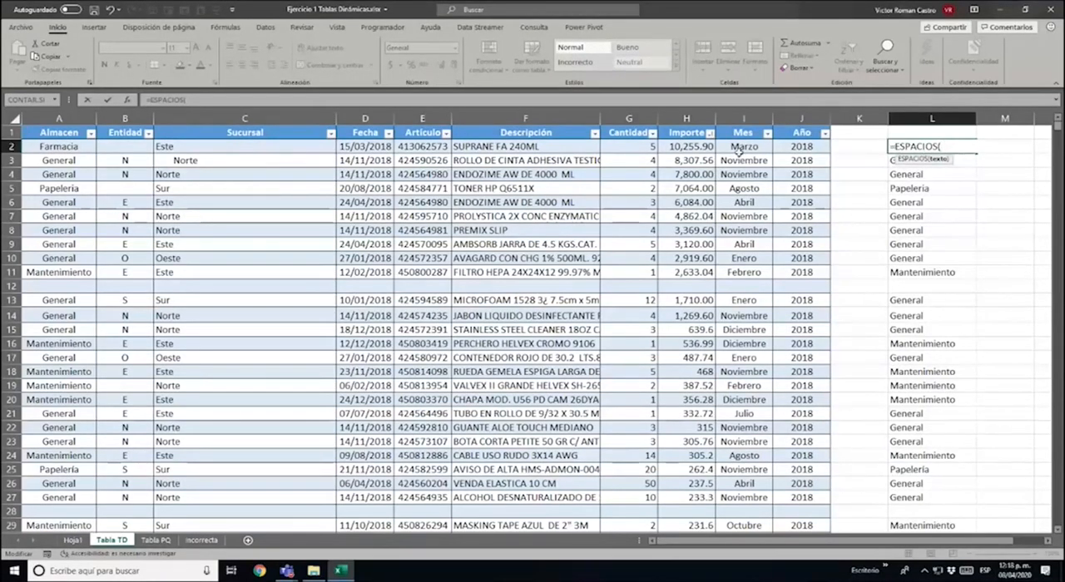
click(256, 147)
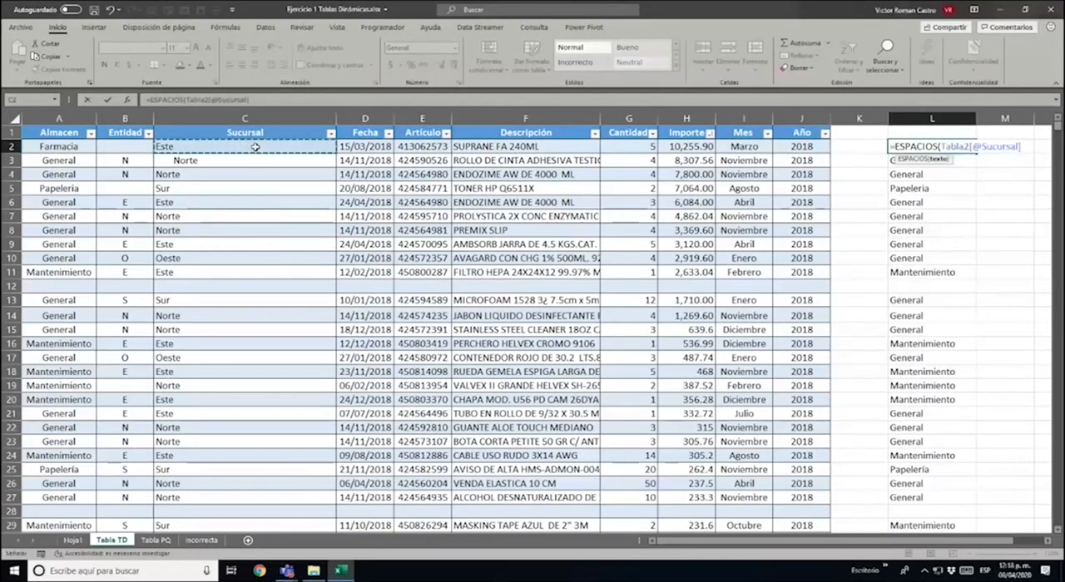
key(Return)
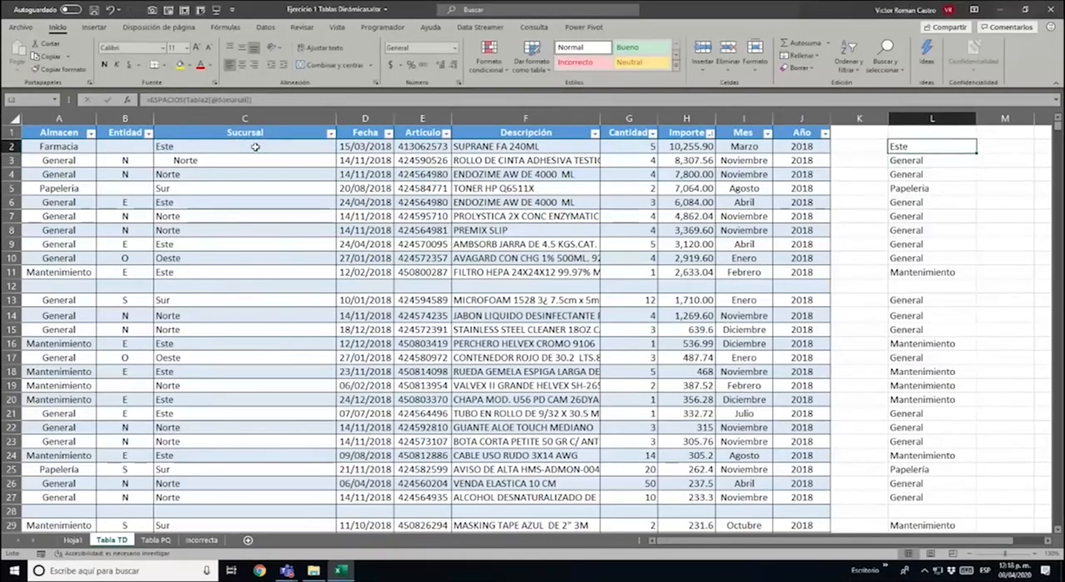
Copy the Sucursal ESPACIOS formula from L2 over the rest of the helper entries down to L11954
key(ctrl+c)
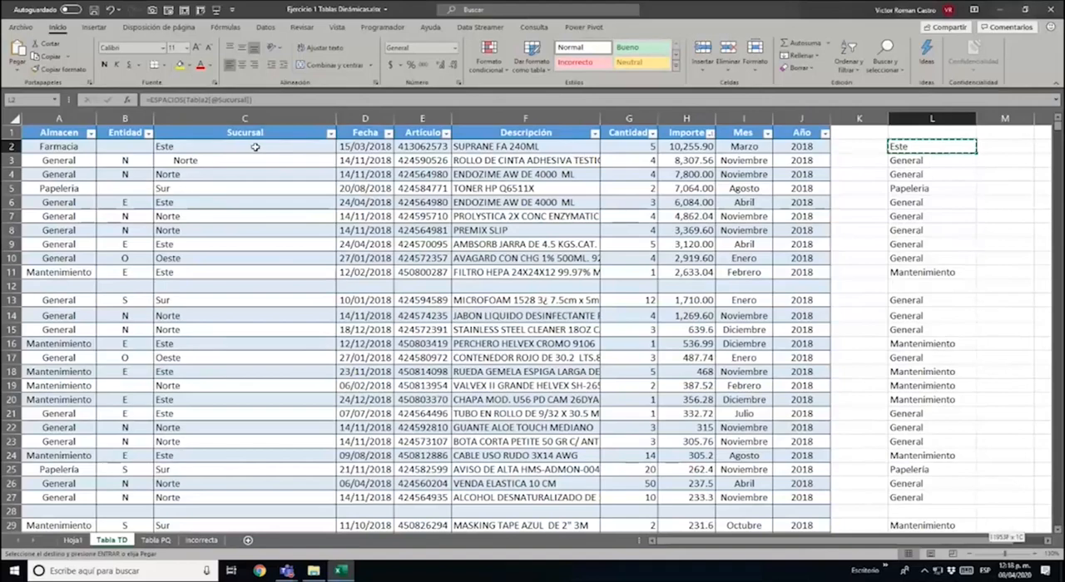
key(ctrl+shift+Down)
key(ctrl+shift+Up)
key(ctrl+shift+Down)
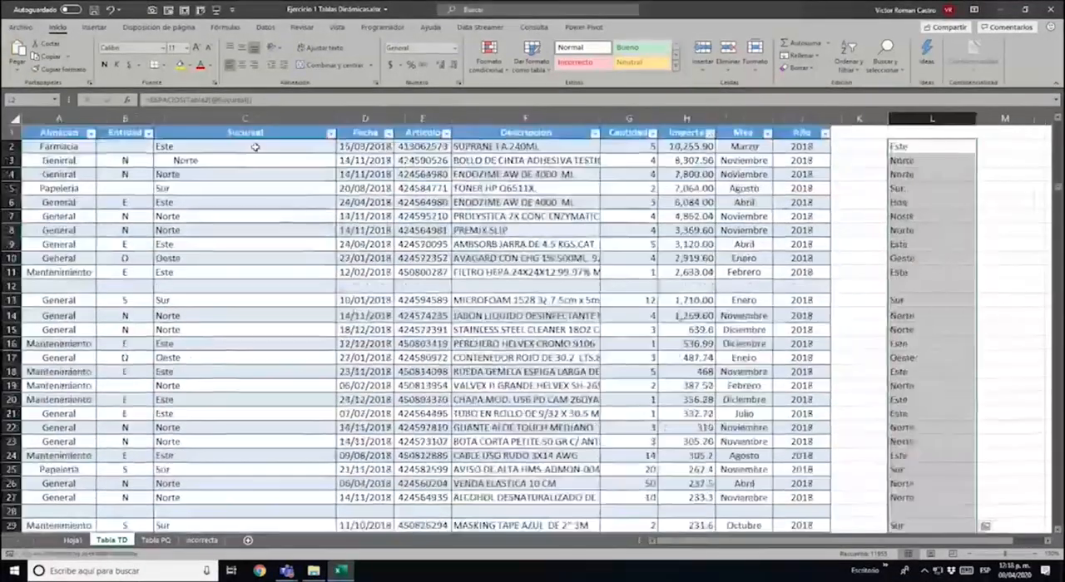
Copy the trimmed Sucursal results from column L and paste them as values over the Sucursal column, starting at C2
key(ctrl+BackSpace)
key(ctrl+c)
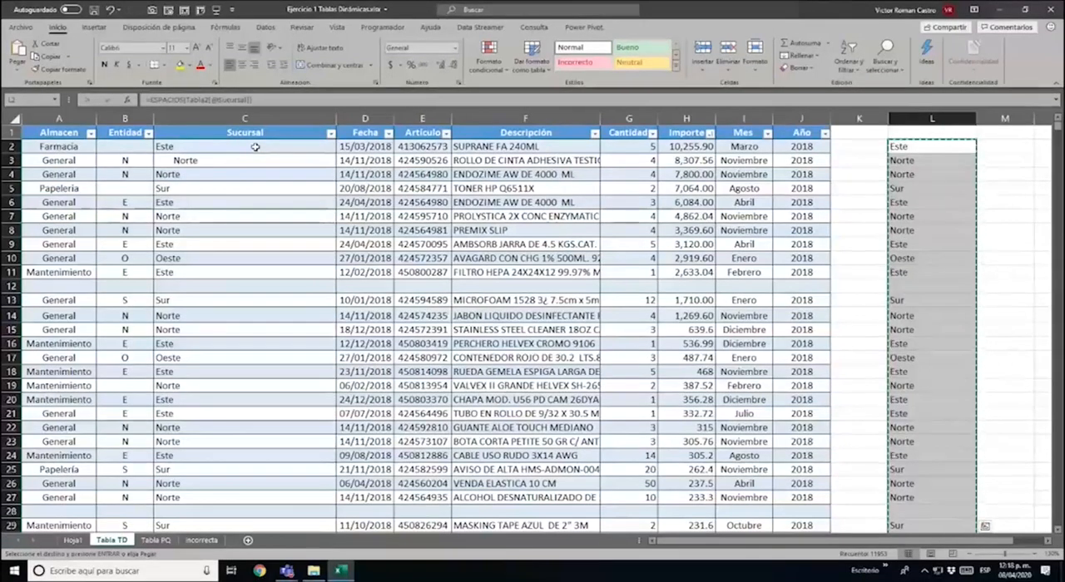
right_click(255, 147)
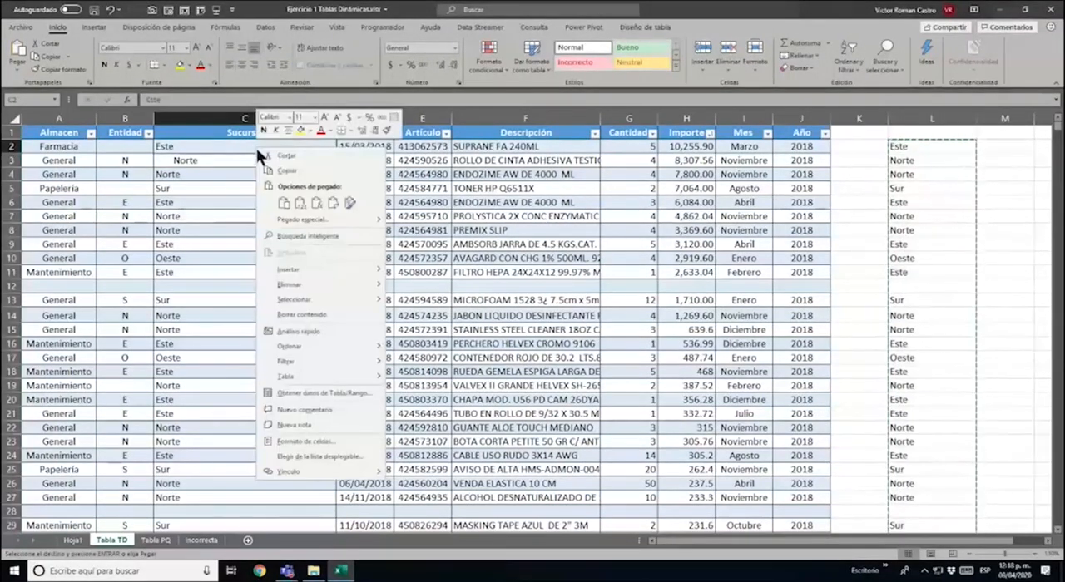
click(300, 204)
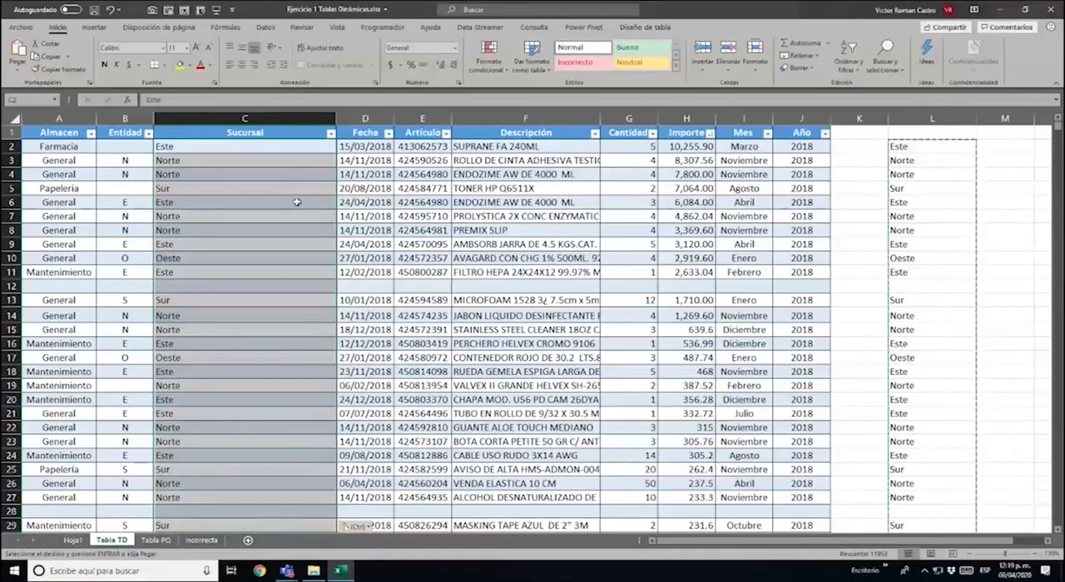
Delete the helper formulas in L2:L11954 and return to the first records of the table
click(899, 147)
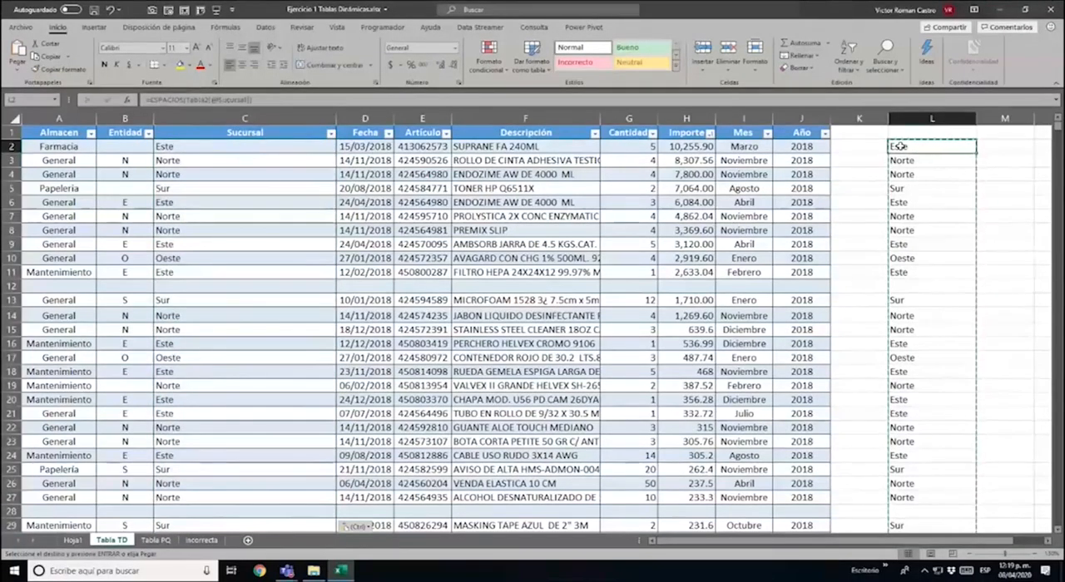
key(ctrl+shift+Down)
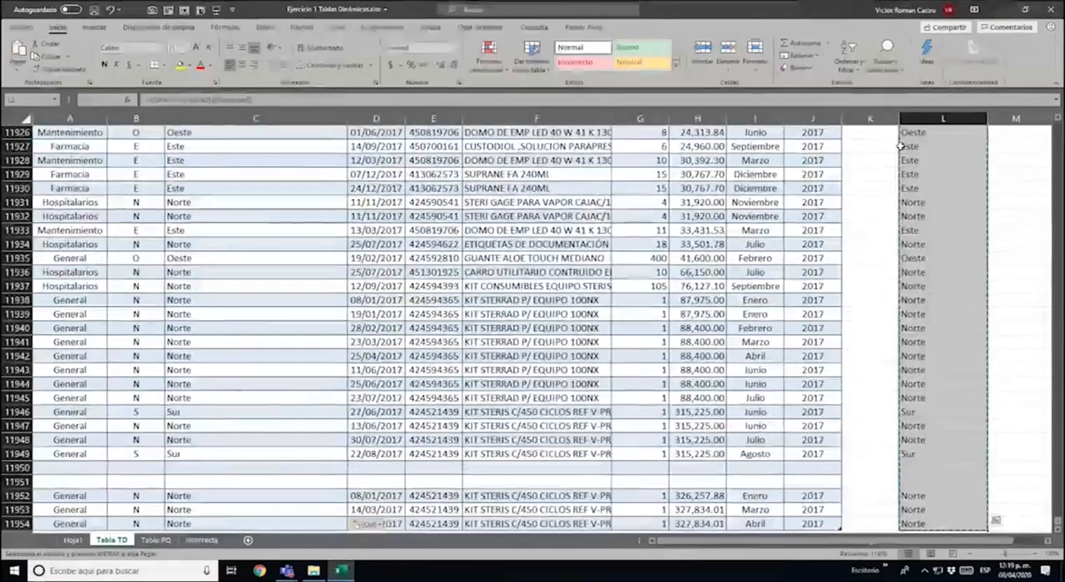
key(Delete)
key(ctrl+Up)
key(ctrl+Left)
key(Down)
key(Left)
key(Left)
key(Left)
key(Left)
key(Left)
key(Left)
key(Left)
key(Left)
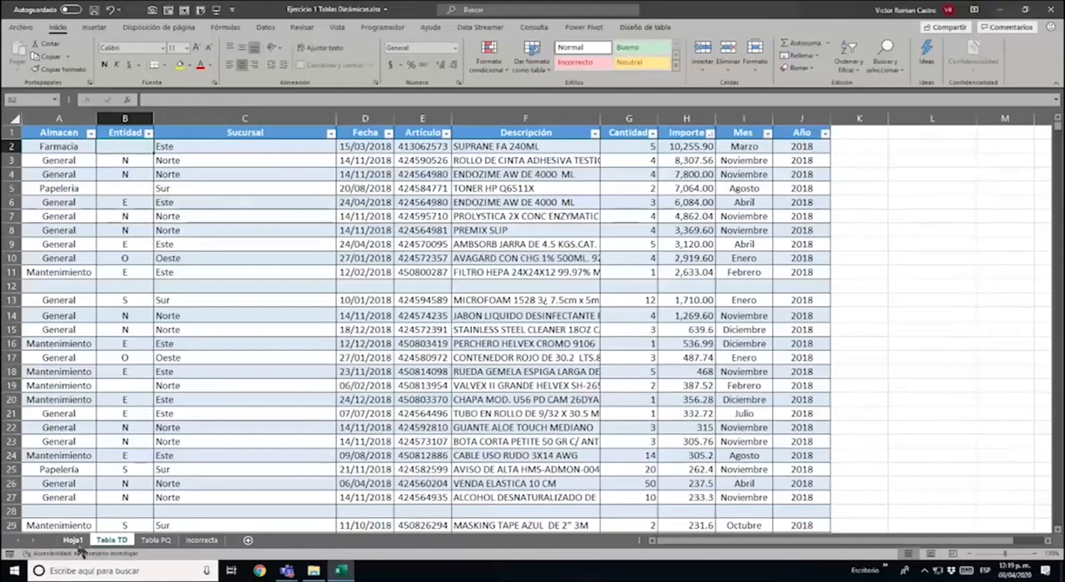
Inspect the row without an Almacen label in the pivot table on Hoja1
click(74, 540)
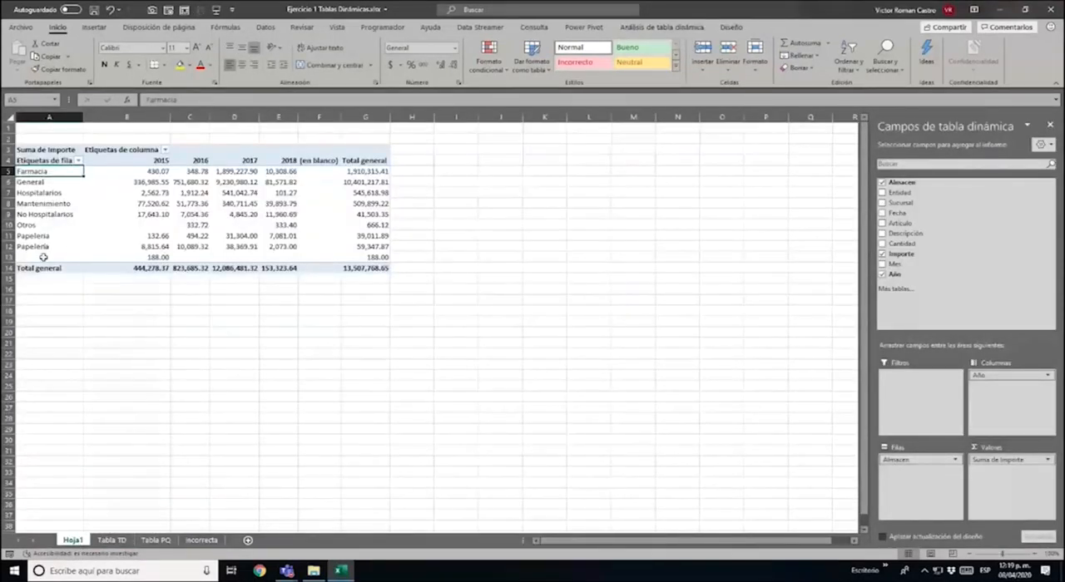
drag(42, 258, 311, 253)
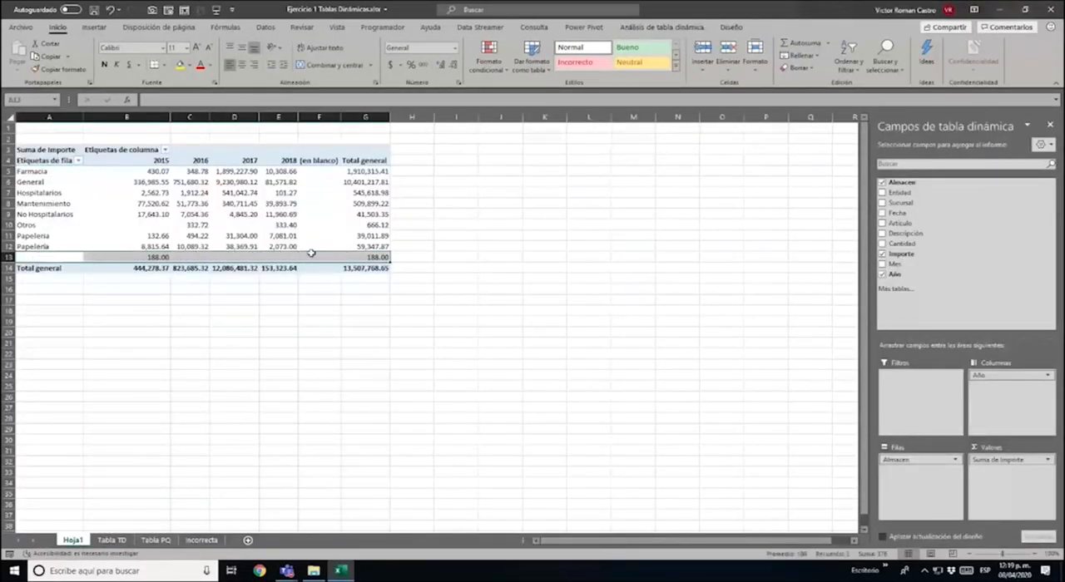
click(280, 246)
click(106, 206)
click(45, 258)
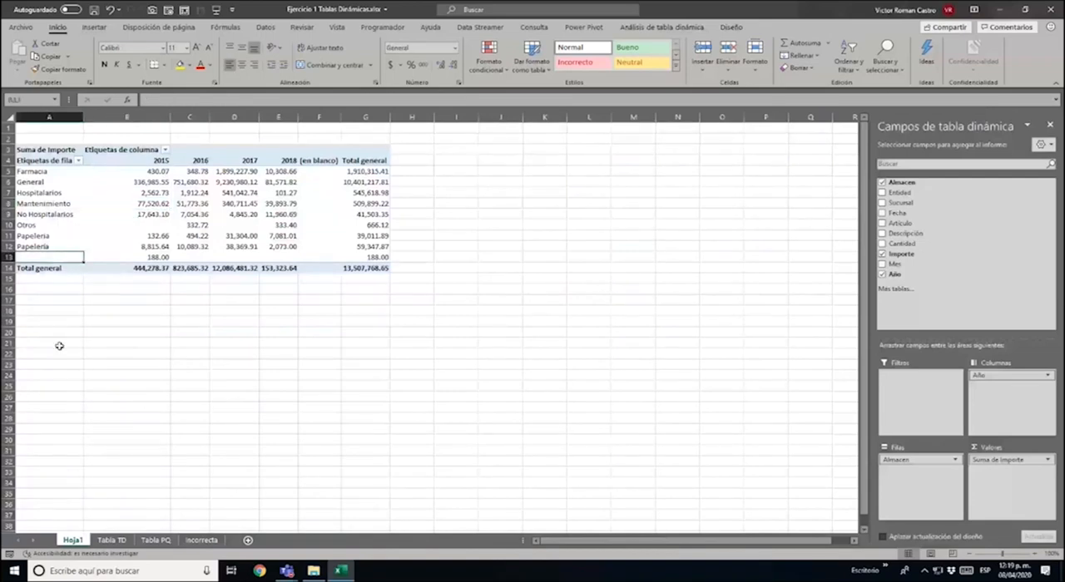
Filter the Almacen column of the Tabla TD sheet to show only the blank entries (Vacías)
click(112, 540)
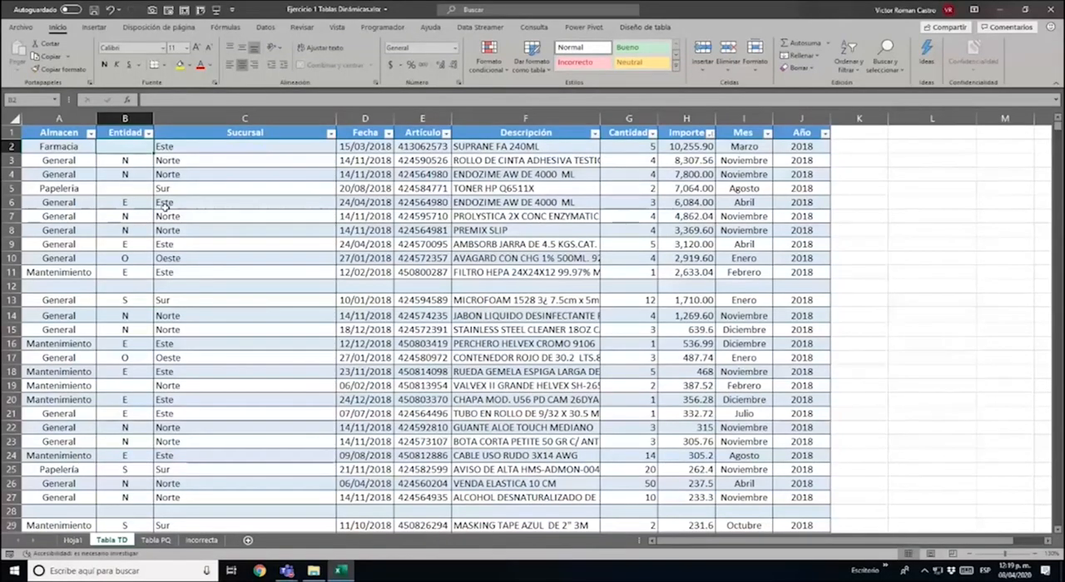
key(ctrl+Home)
key(alt+Down)
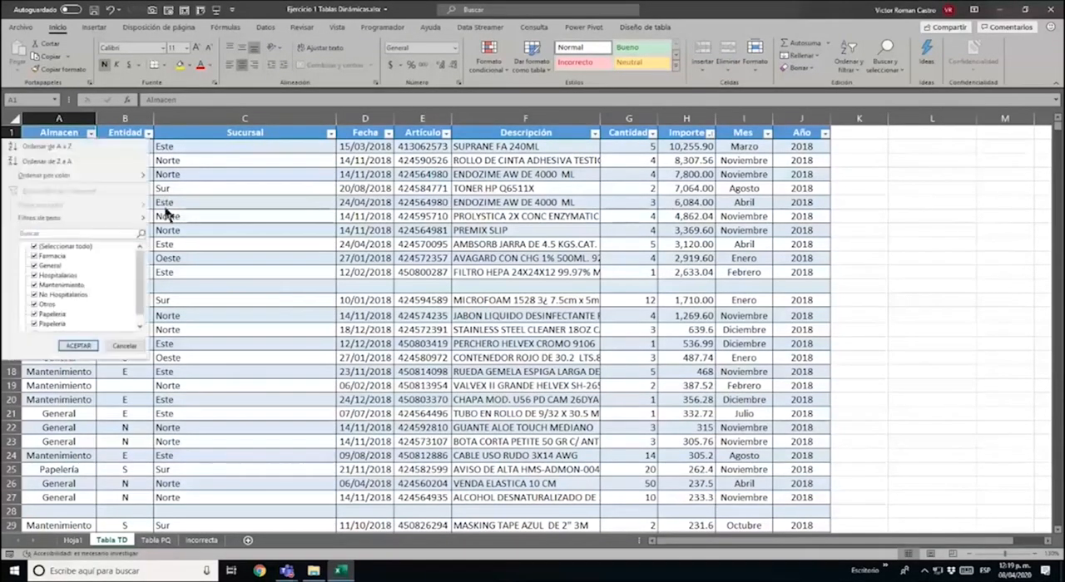
click(69, 247)
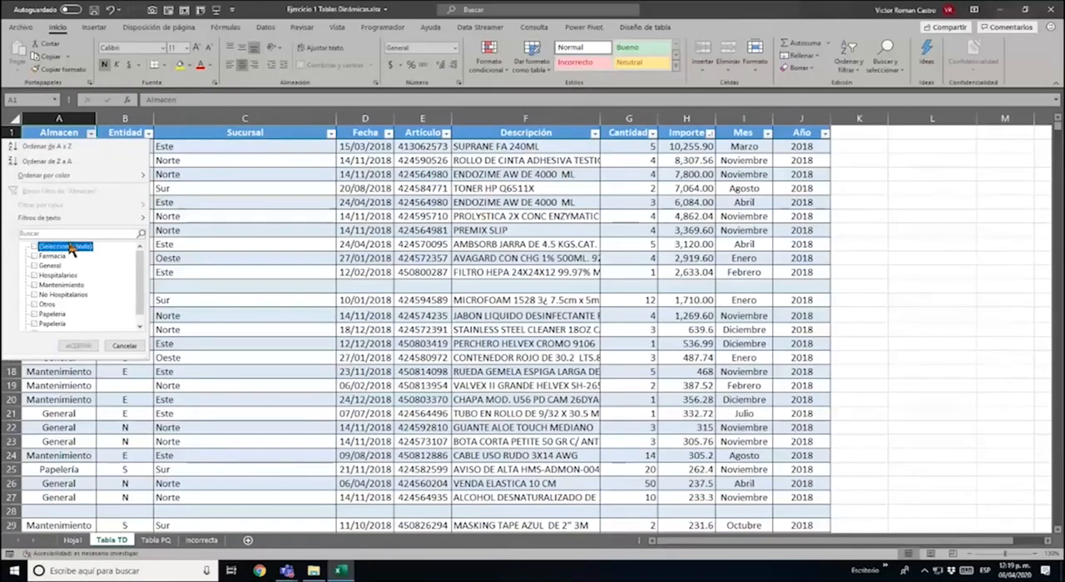
scroll(91, 325, down, 5)
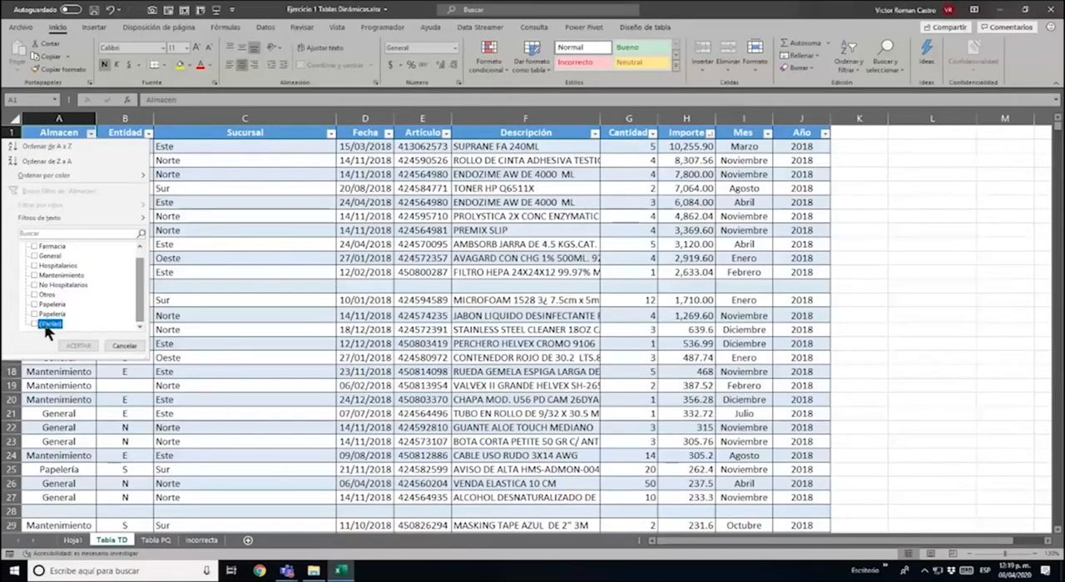
click(34, 323)
click(78, 345)
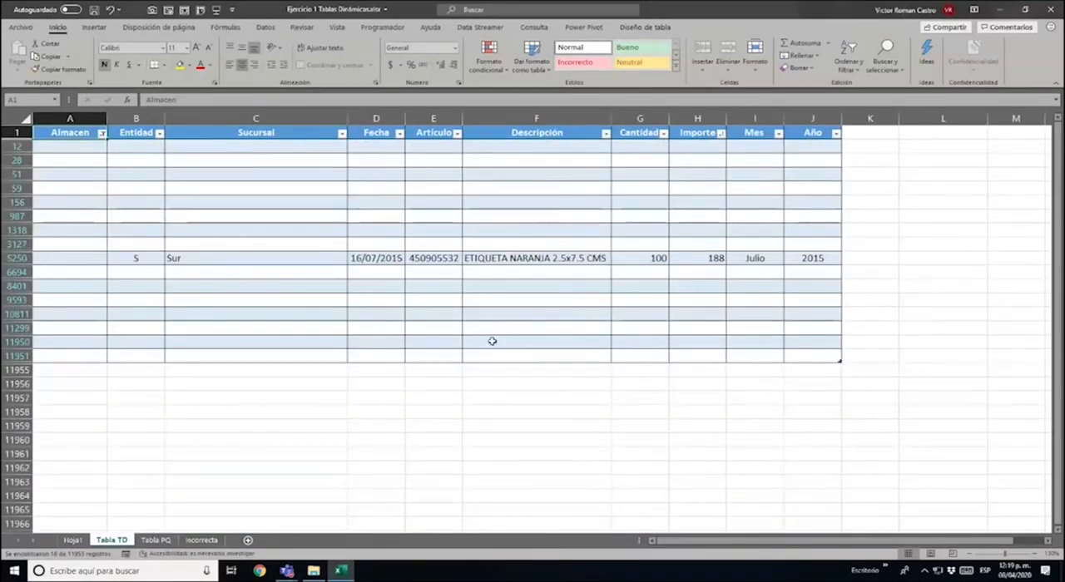
Clear the Almacen filter and reapply it to show only the blank entries (Vacías)
click(100, 133)
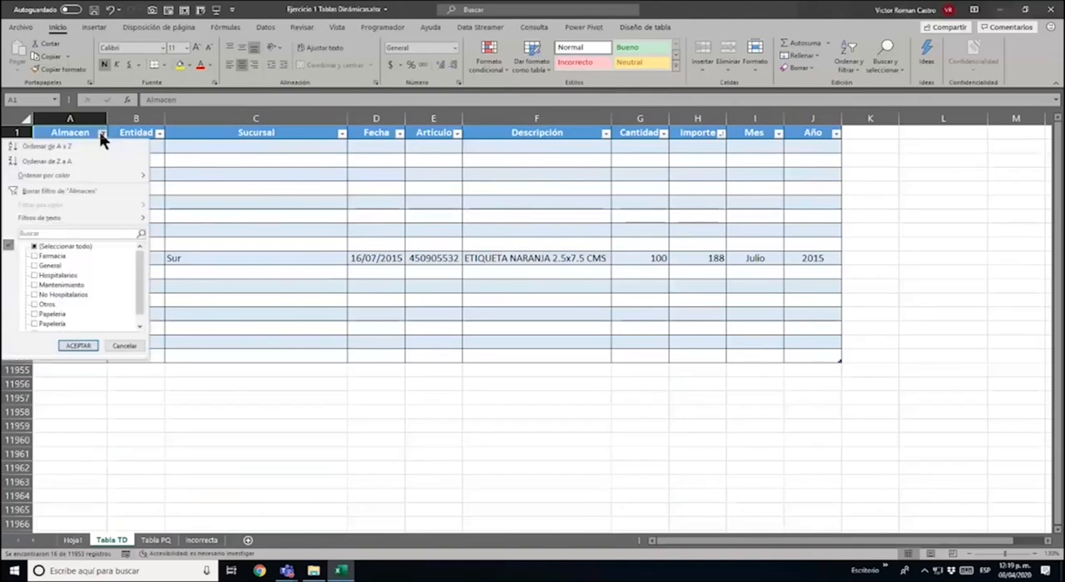
click(100, 188)
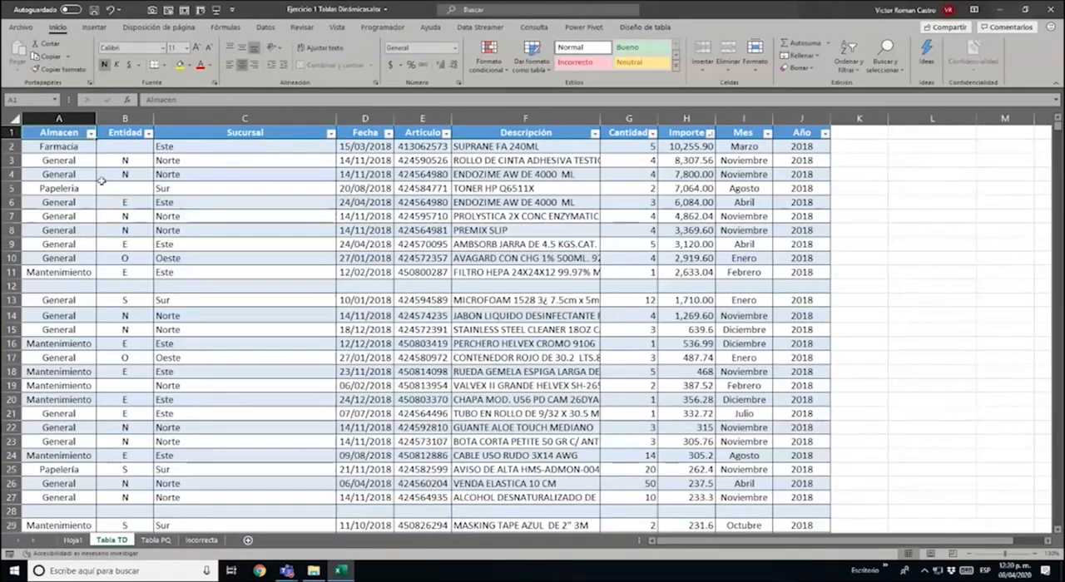
click(90, 134)
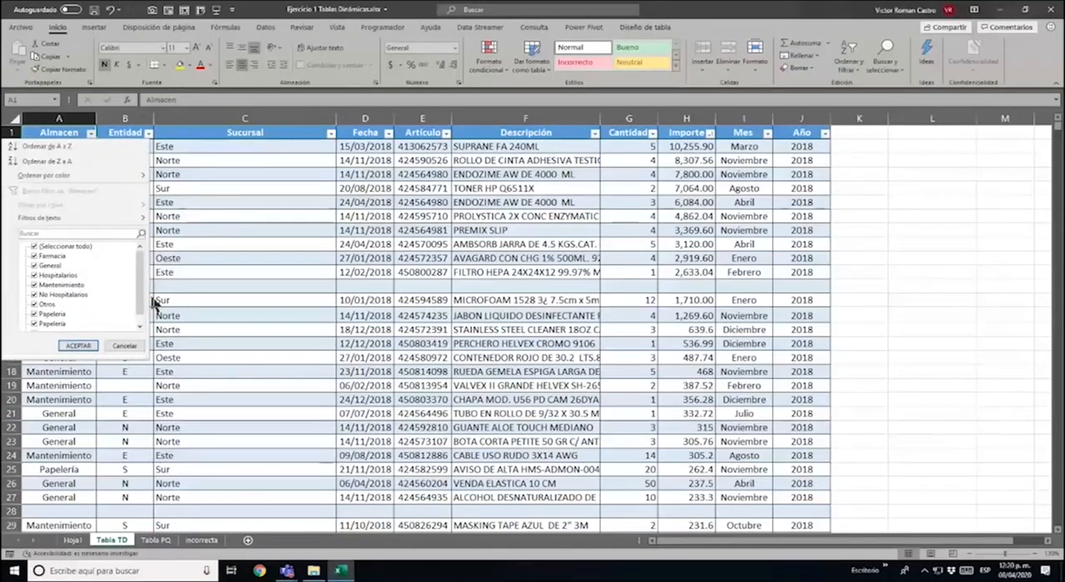
click(38, 247)
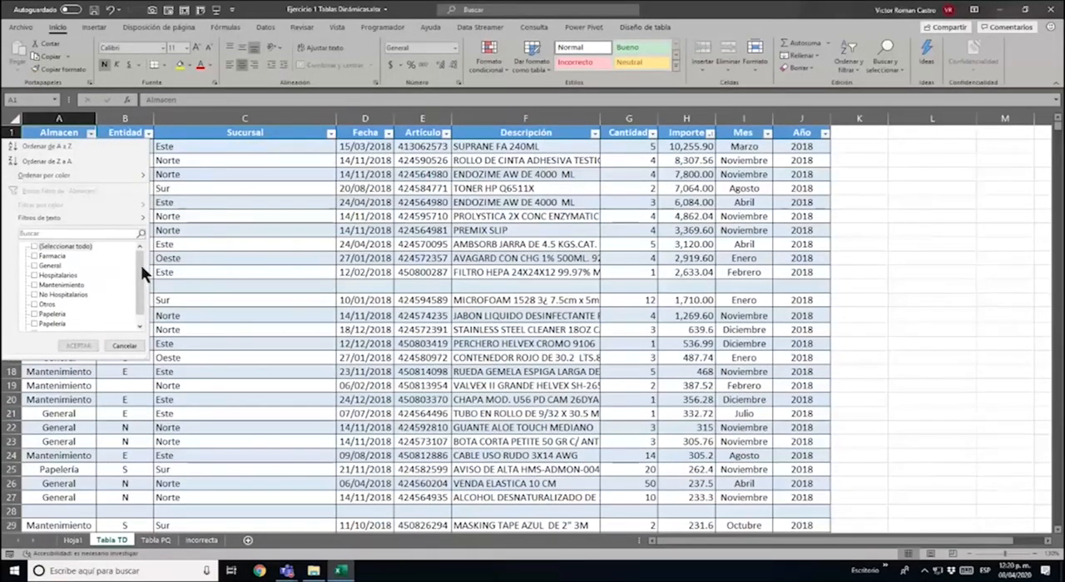
scroll(141, 265, down, 1)
click(39, 323)
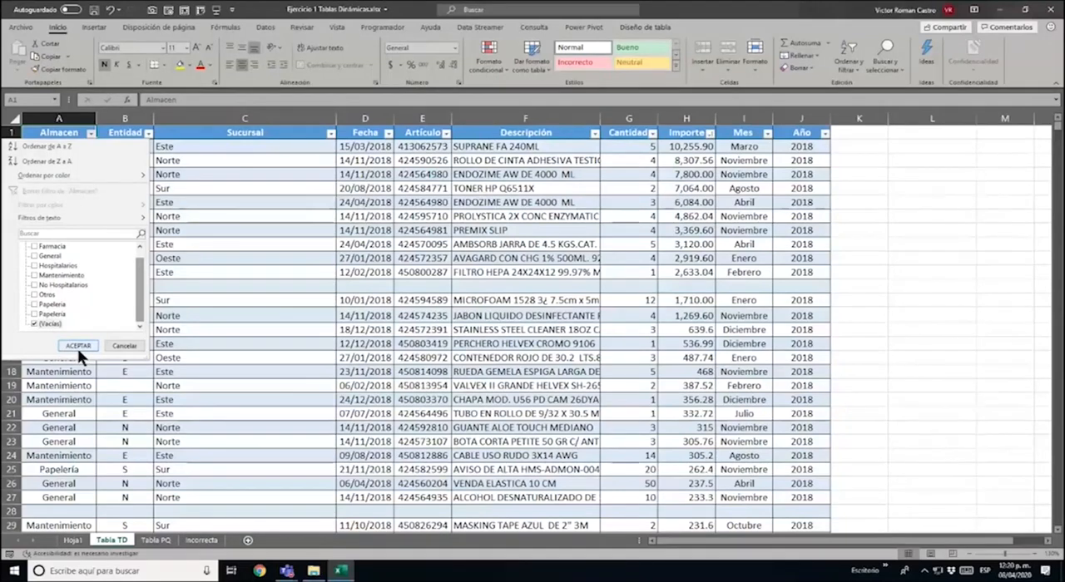
click(79, 345)
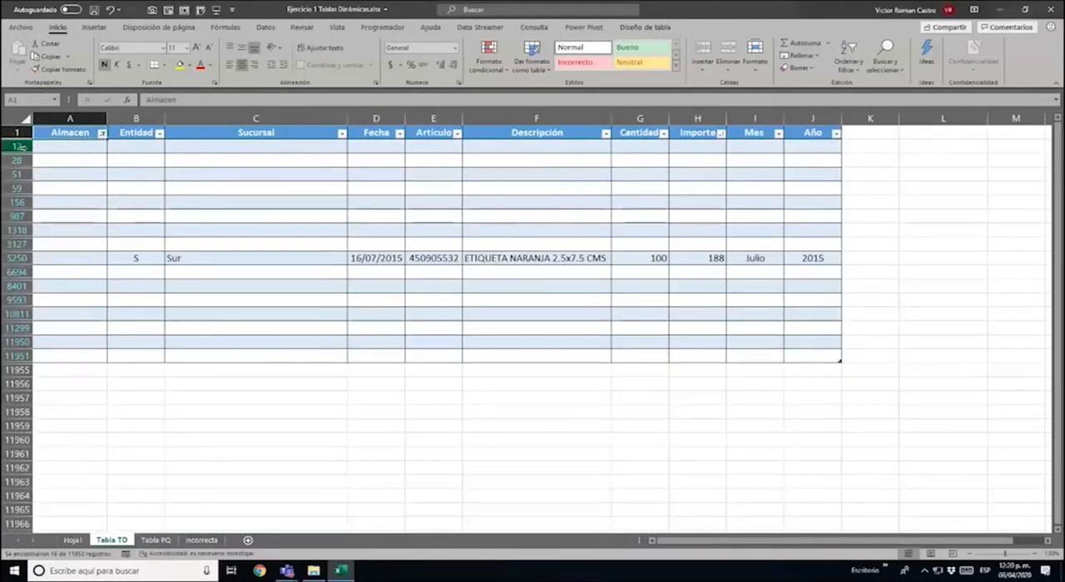
Delete the filtered empty rows 12 to 3127, above the Sur record dated 16/07/2015
drag(25, 146, 25, 245)
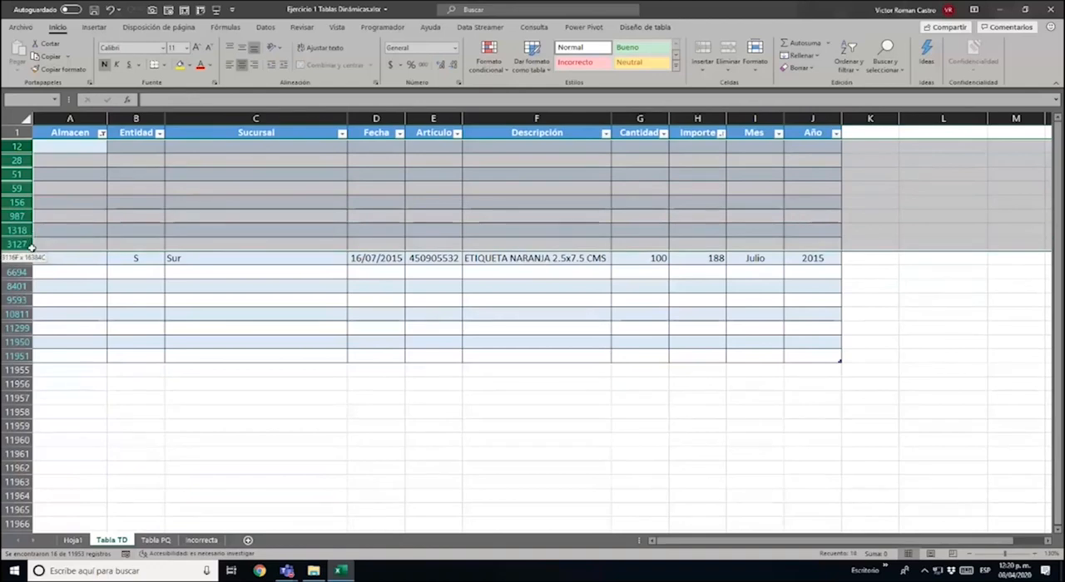
right_click(140, 218)
click(186, 317)
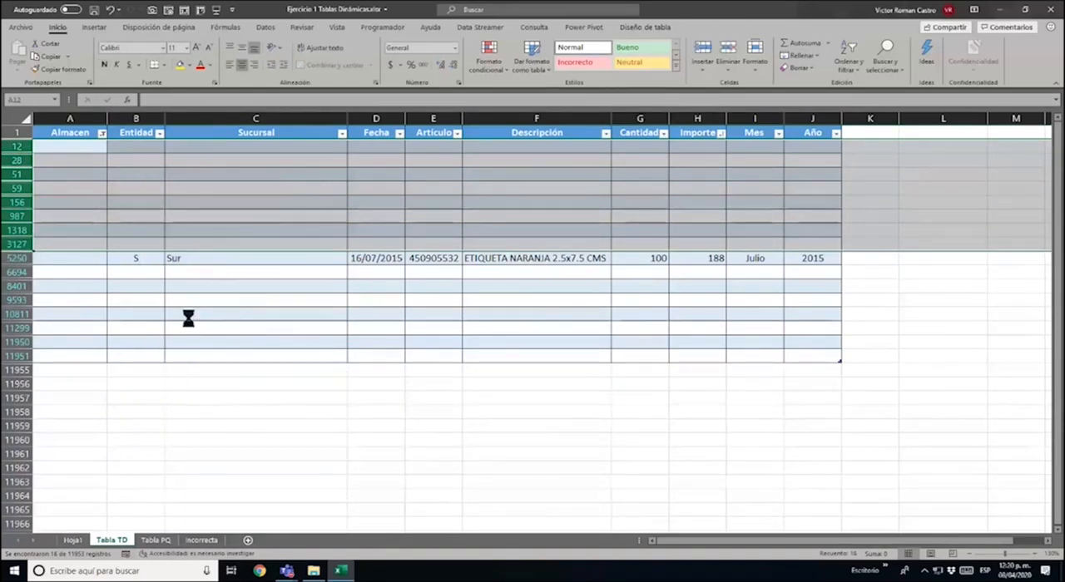
click(197, 160)
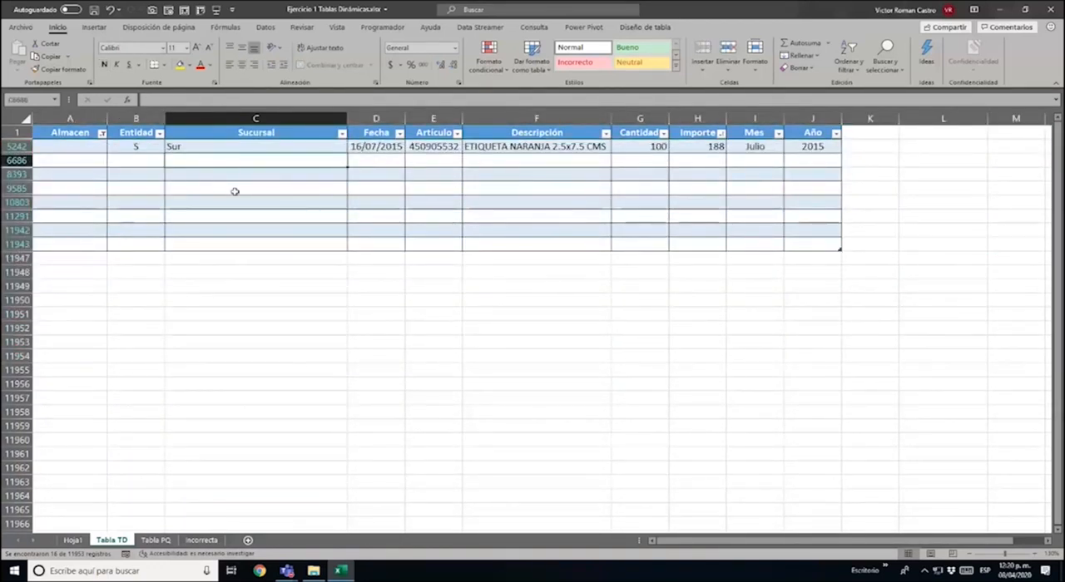
Examine the Sur record that lacks an Almacen and compare its Importe with the unlabelled row of the pivot table on Hoja1
key(Up)
key(Left)
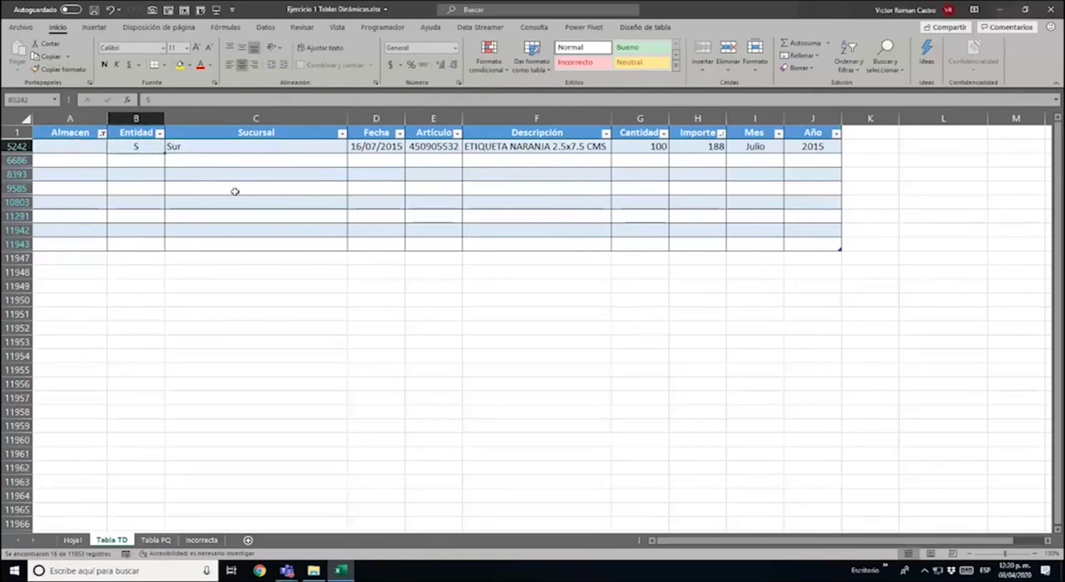
key(Right)
key(Right)
key(Right)
key(Right)
key(Right)
key(Right)
key(Right)
key(Right)
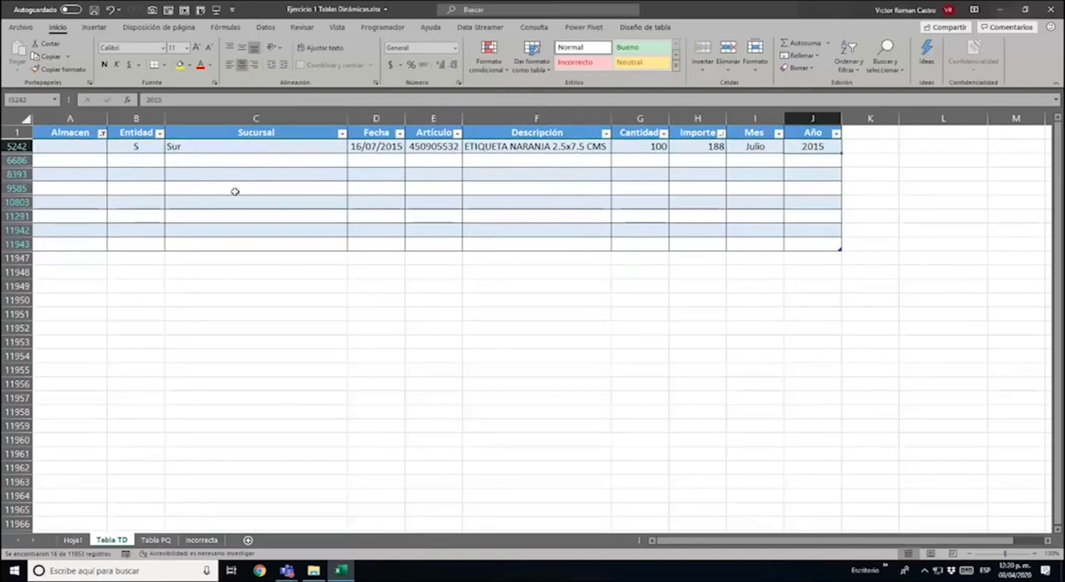
key(Left)
key(Left)
key(Left)
key(Left)
key(Left)
key(Left)
key(Left)
key(Left)
key(Left)
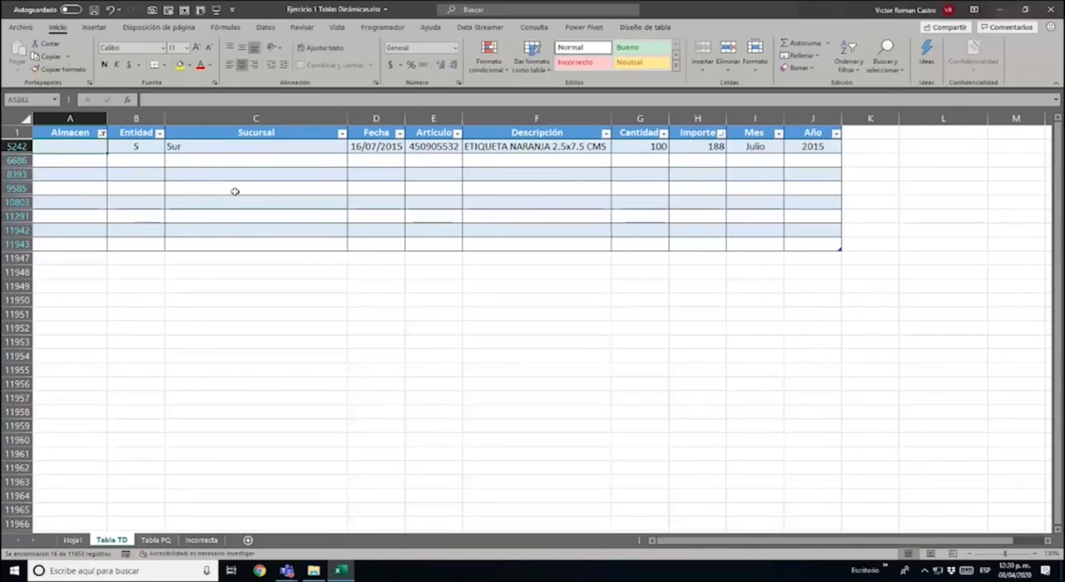
click(72, 540)
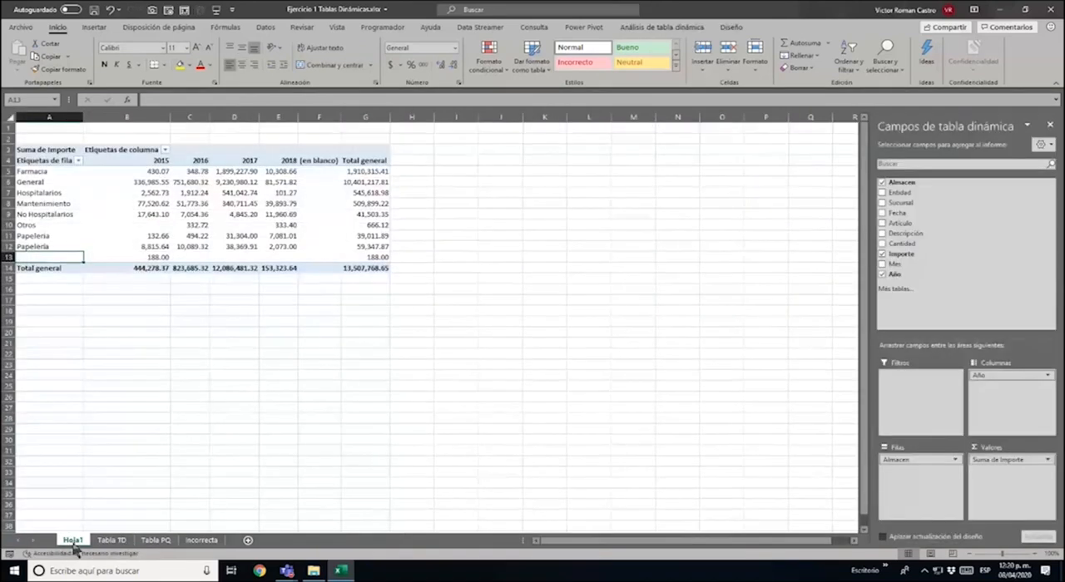
click(140, 260)
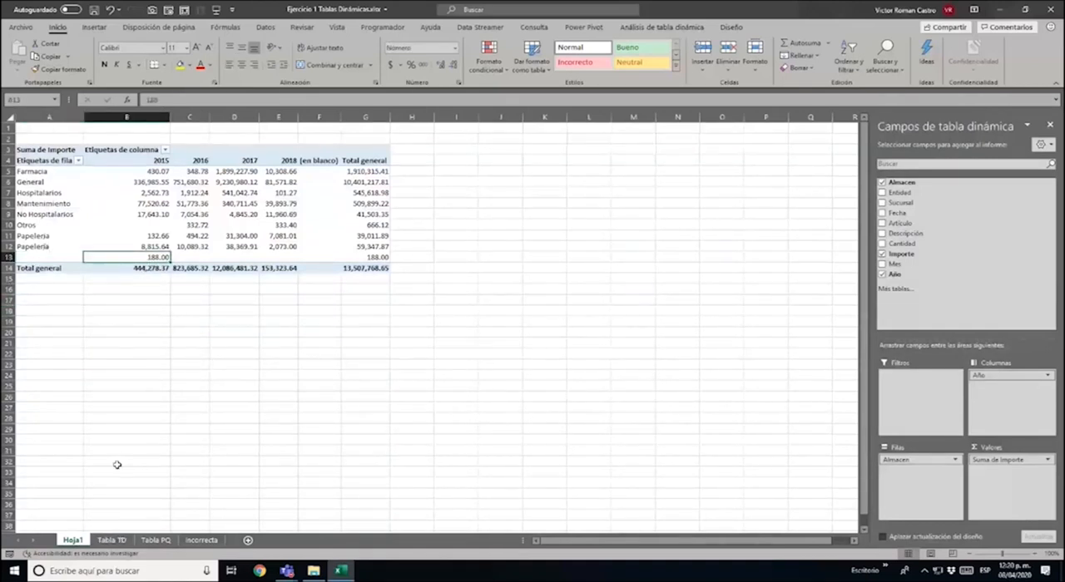
click(117, 540)
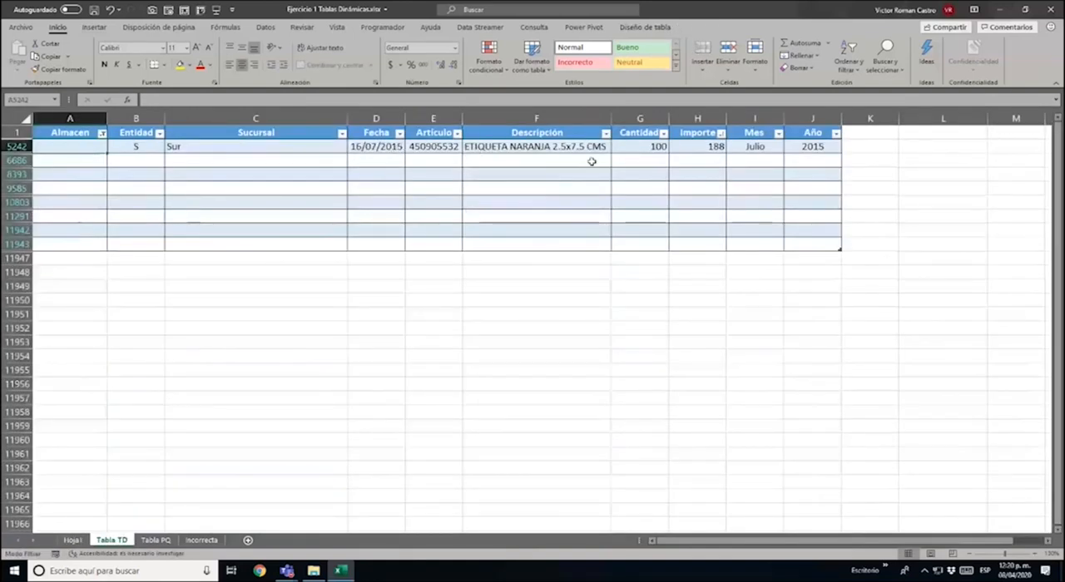
click(716, 147)
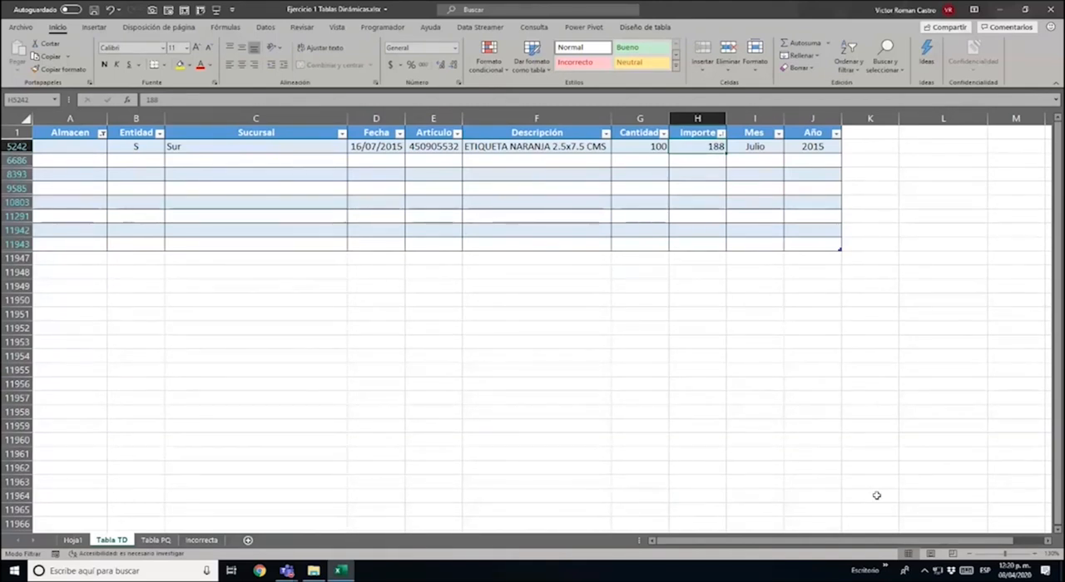
Enter General as the Almacen of the Sur record in row 5242
key(Left)
key(Left)
key(Left)
key(Left)
key(Left)
key(Left)
key(Left)
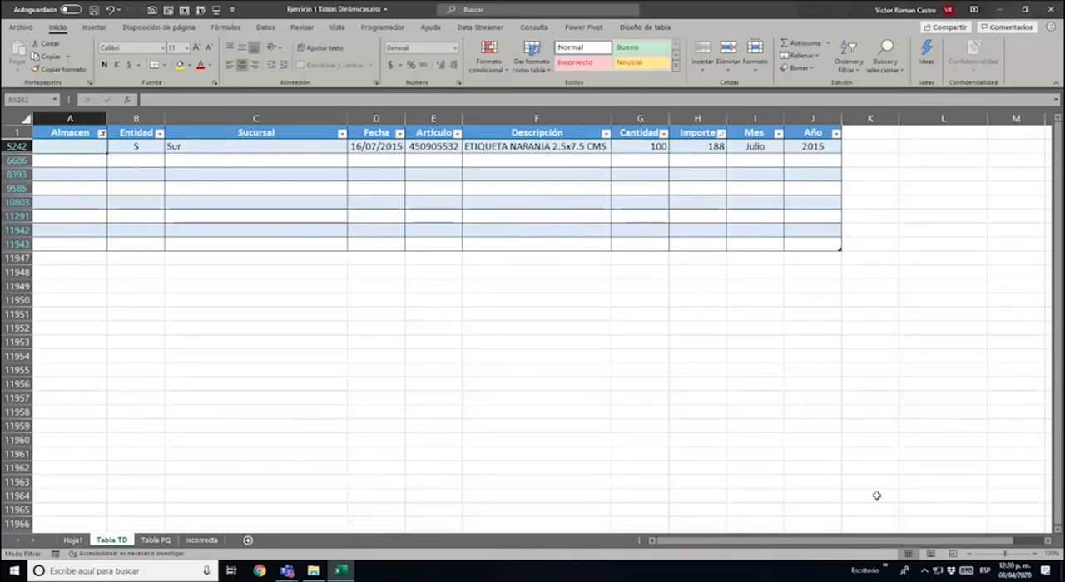
text(general)
key(ctrl+Return)
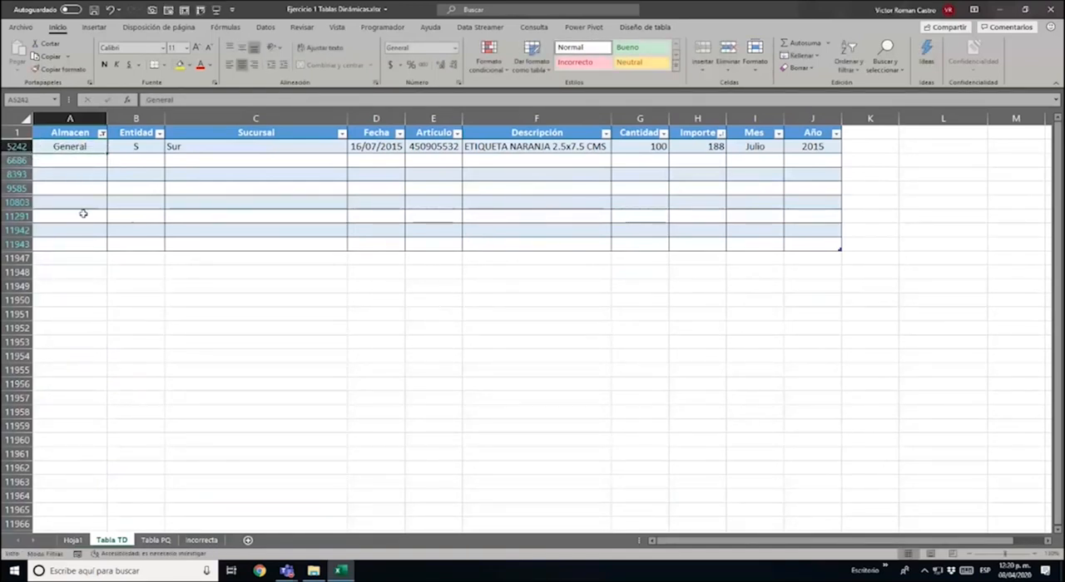
Refresh the pivot table on Hoja1 and check the General row's amounts from 2015 to 2018
click(75, 541)
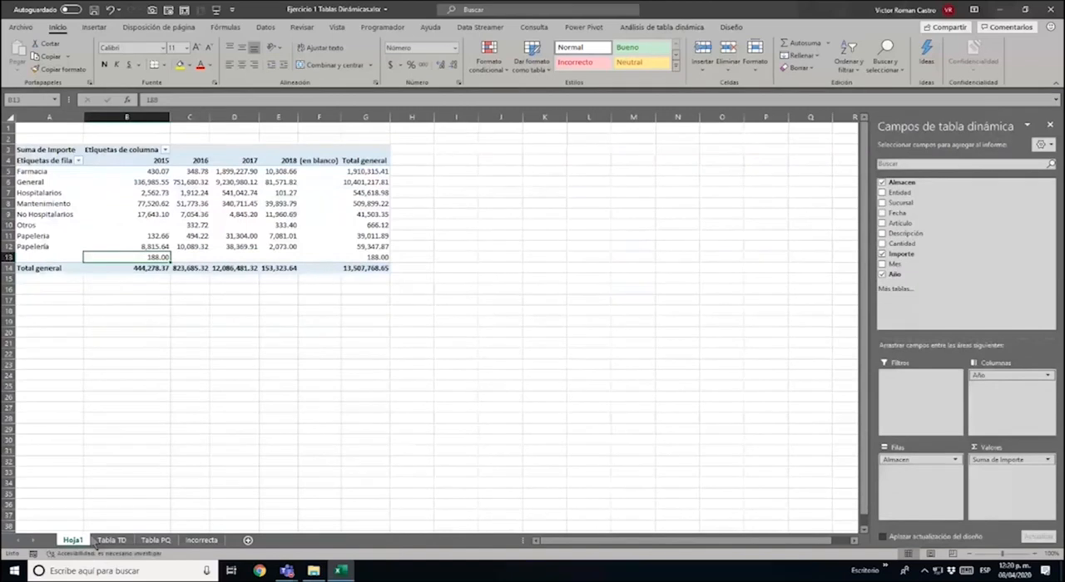
right_click(229, 202)
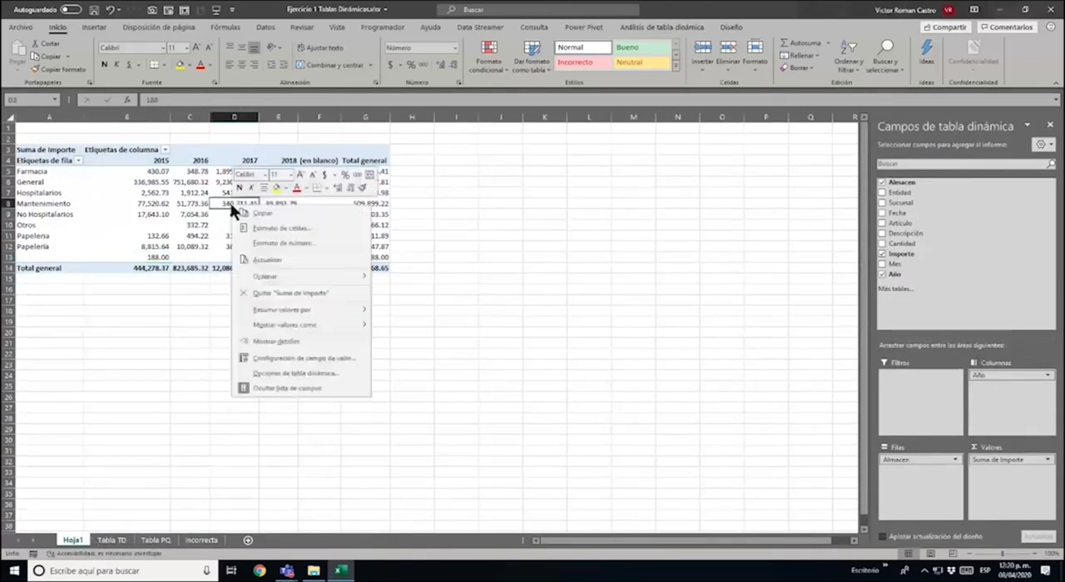
click(279, 260)
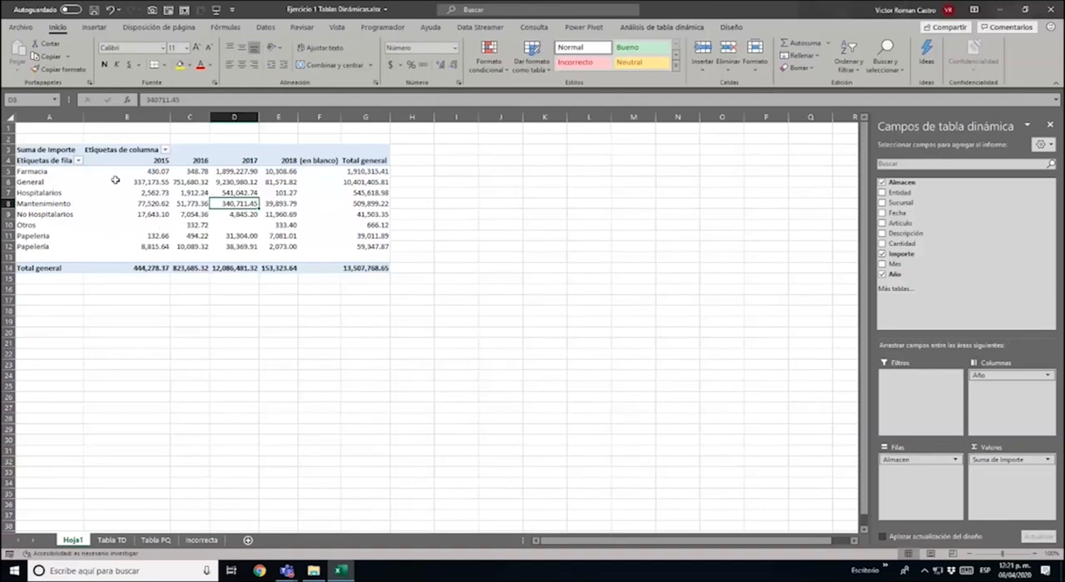
drag(115, 180, 271, 179)
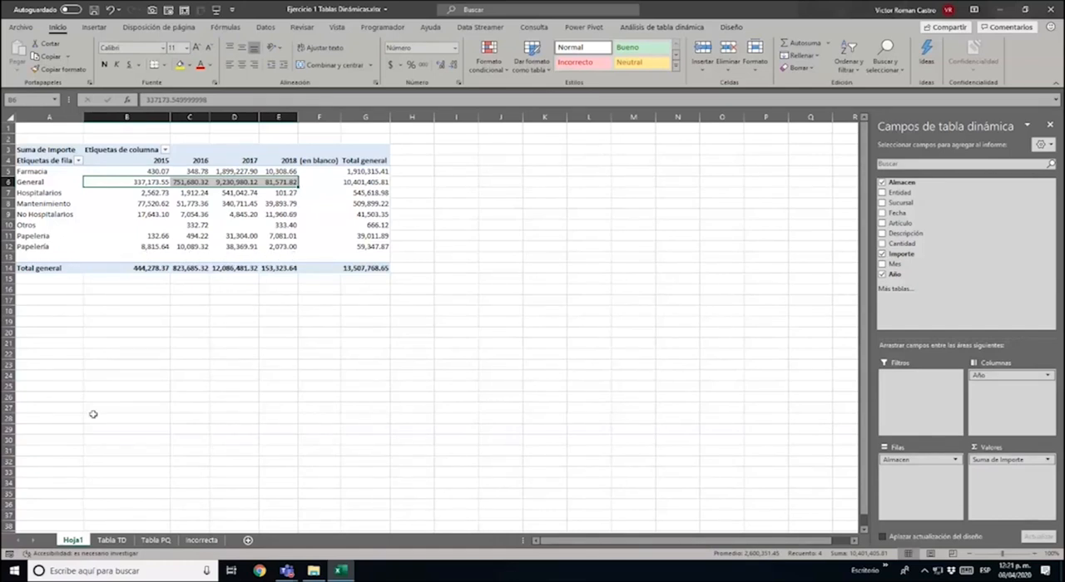
Delete the remaining filtered empty rows below the Sur record on the Tabla TD sheet, from row 6686 through 11947
click(112, 540)
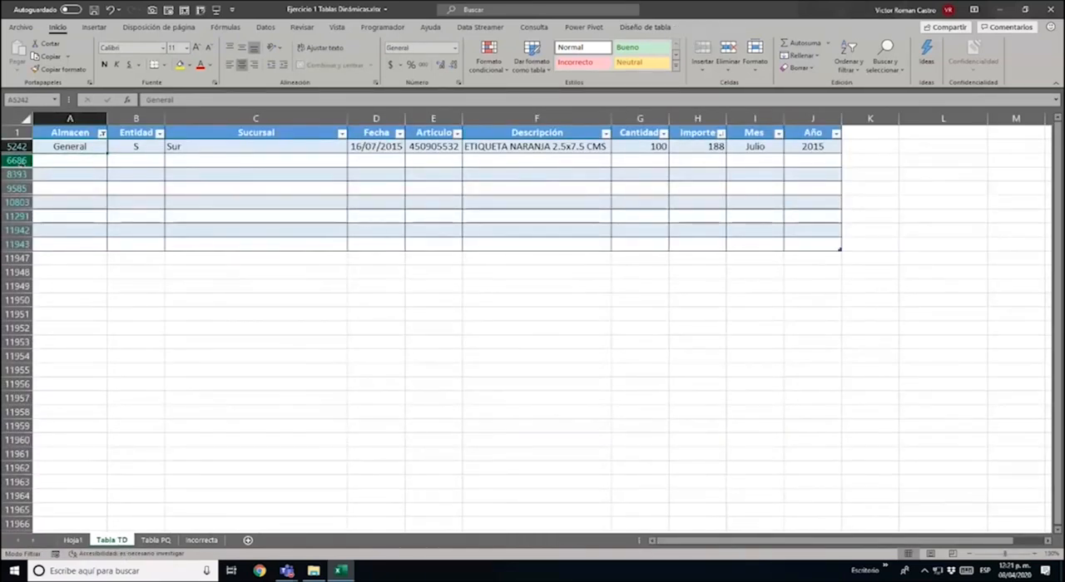
drag(22, 160, 35, 251)
right_click(163, 230)
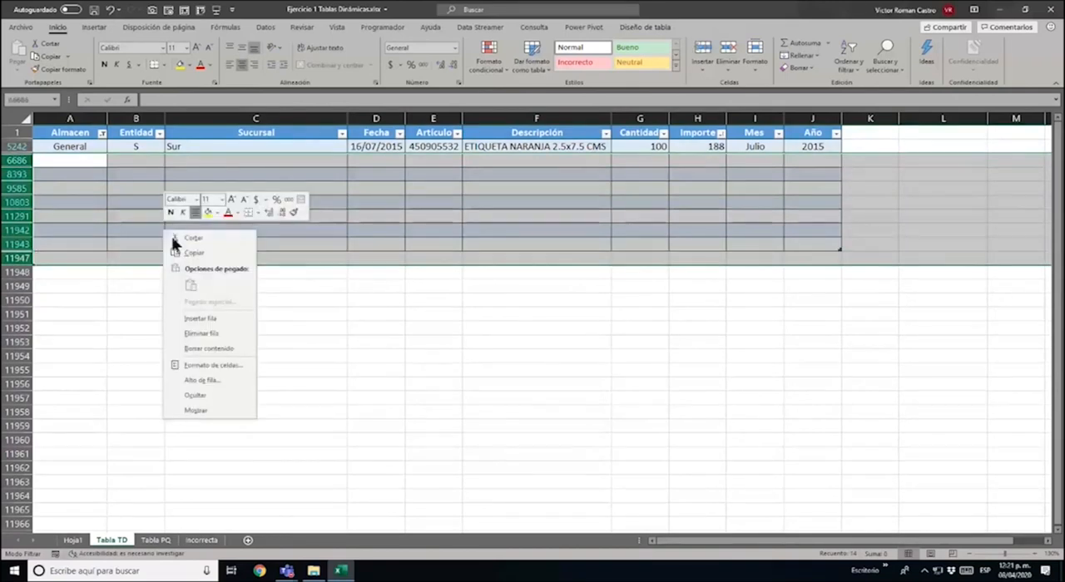
click(223, 332)
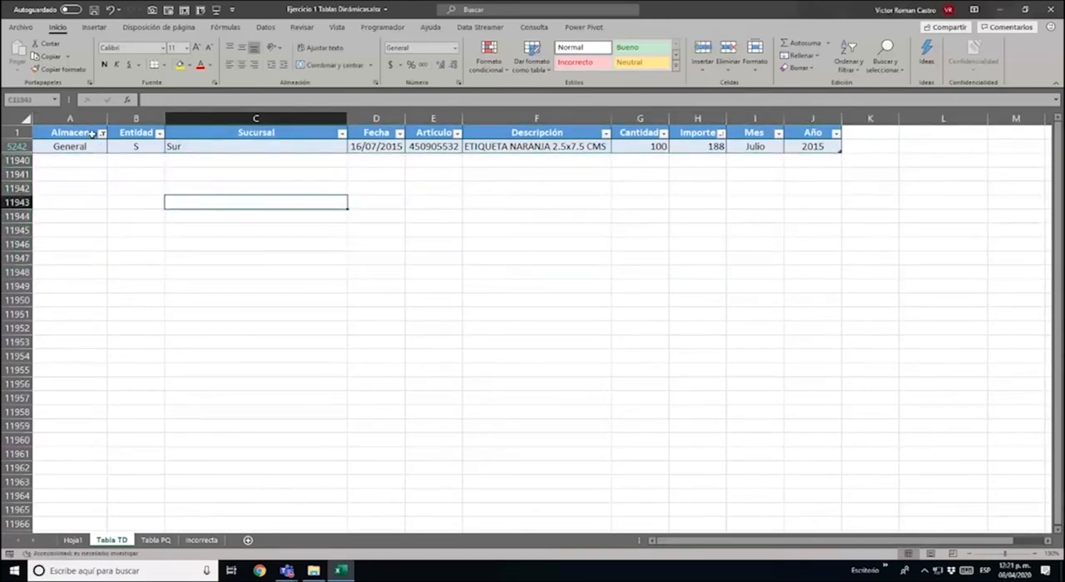
Clear the Almacen filter on Tabla TD to show all the records again
click(101, 134)
click(78, 192)
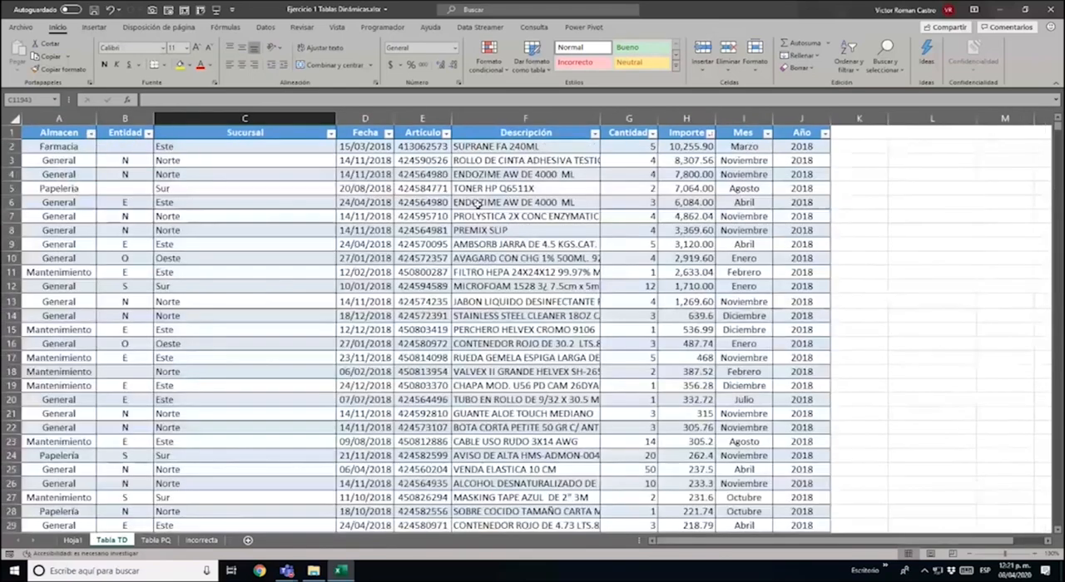
click(479, 204)
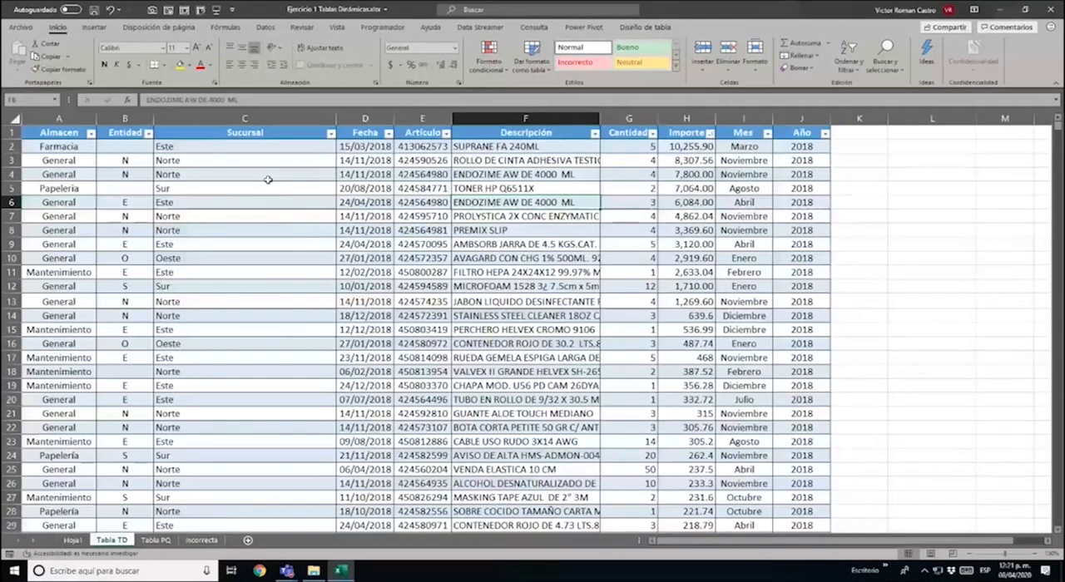
Refresh the pivot table on Hoja1 to apply the deletion of the empty source rows
click(73, 540)
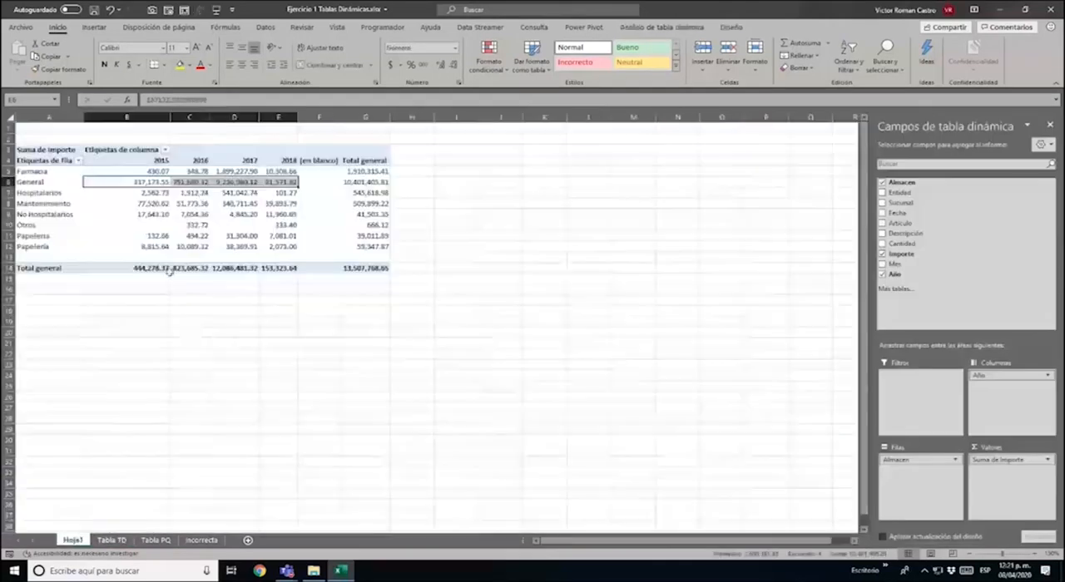
right_click(200, 211)
click(237, 265)
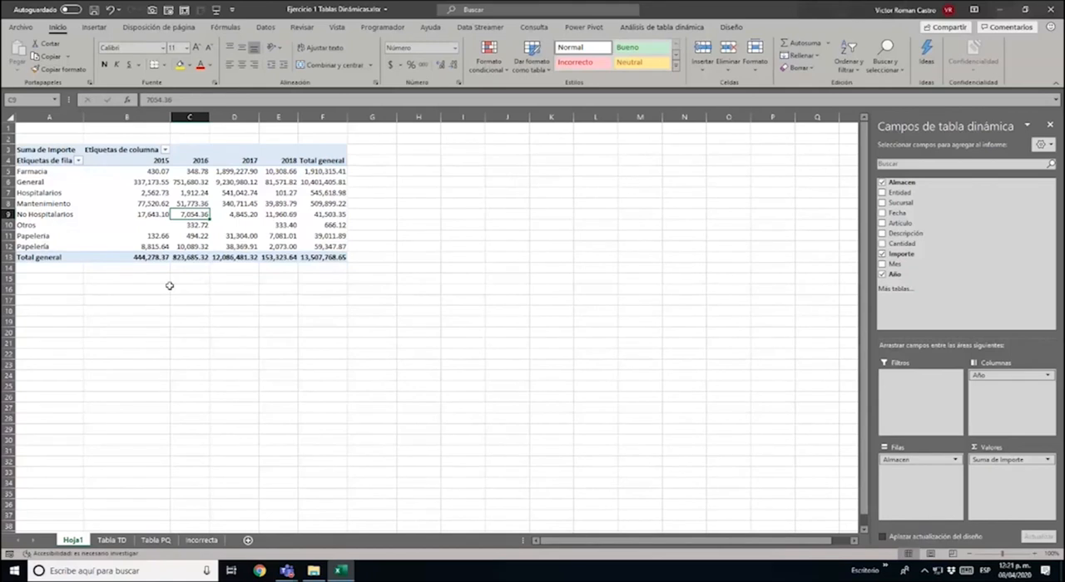
Give columns B to F of the pivot table one uniform width that fits the amounts, and compare the two Papeleria labels
click(53, 237)
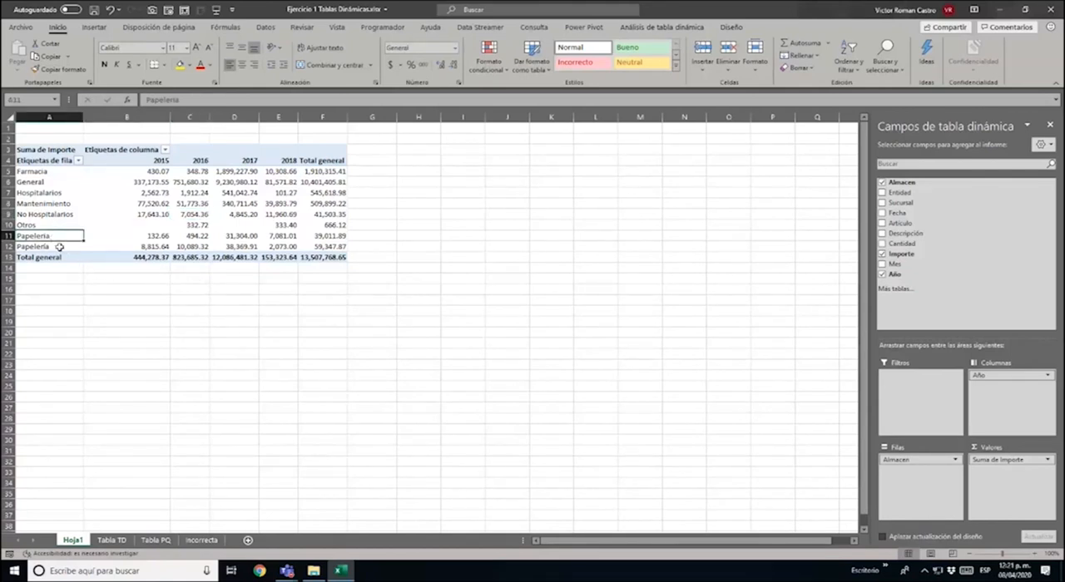
click(59, 247)
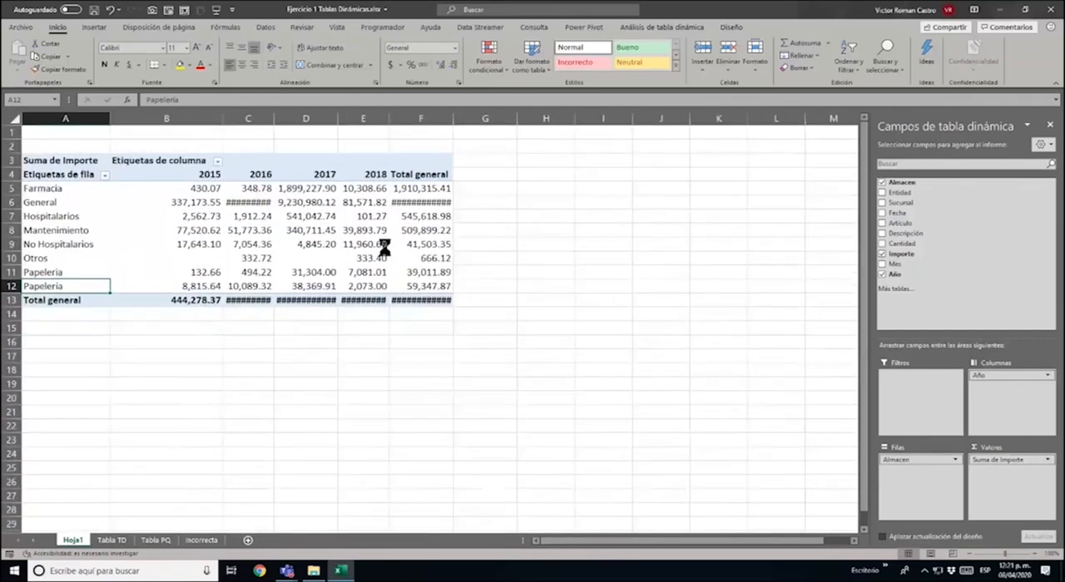
ctrl+scroll(379, 246, up, 3)
drag(185, 119, 433, 119)
double_click(432, 119)
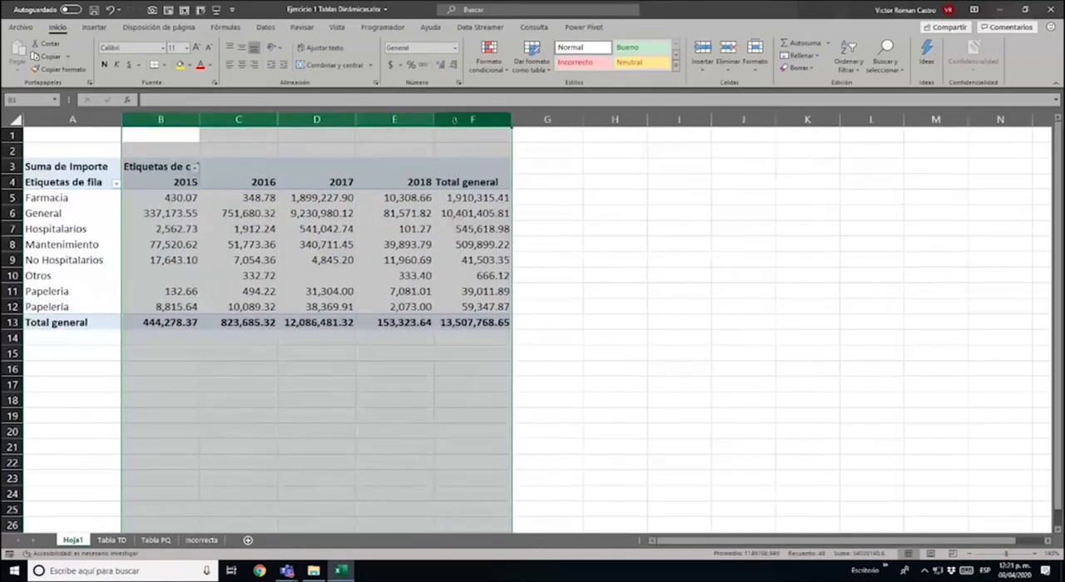
click(55, 294)
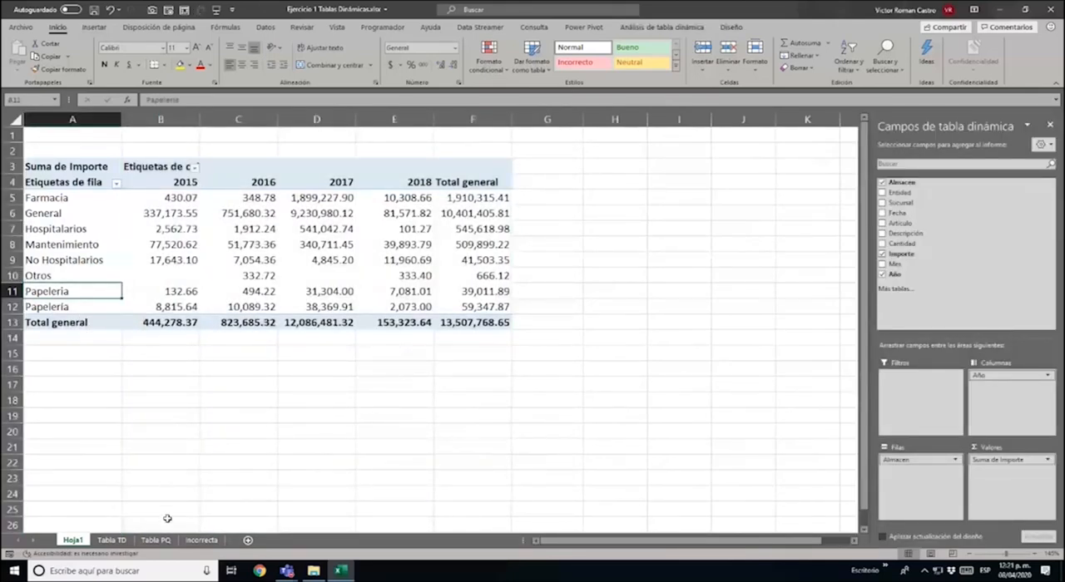
Switch to the Tabla TD sheet and select the Almacen header cell
click(111, 540)
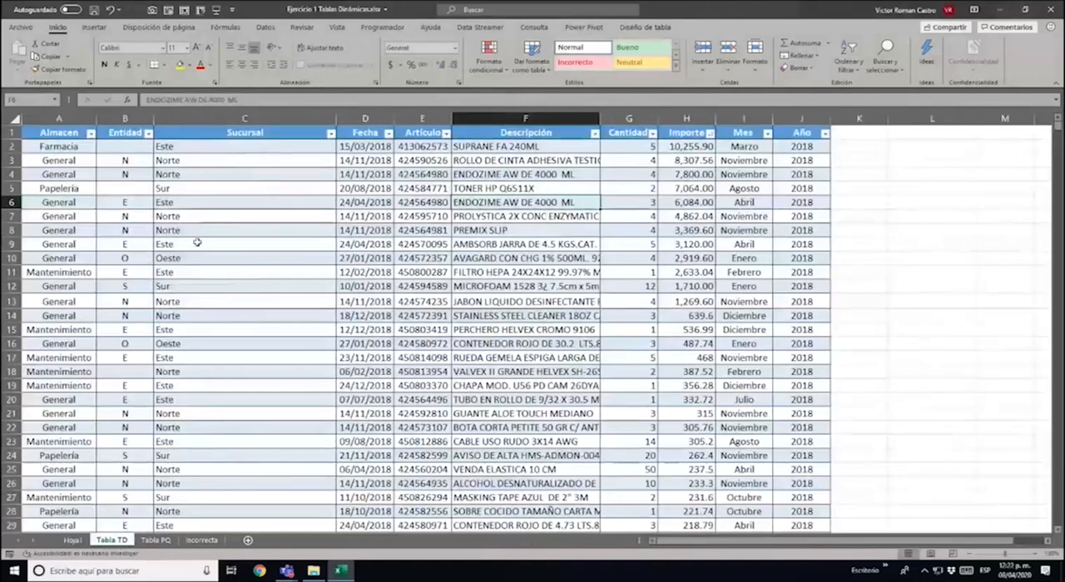
key(ctrl+Up)
key(ctrl+Left)
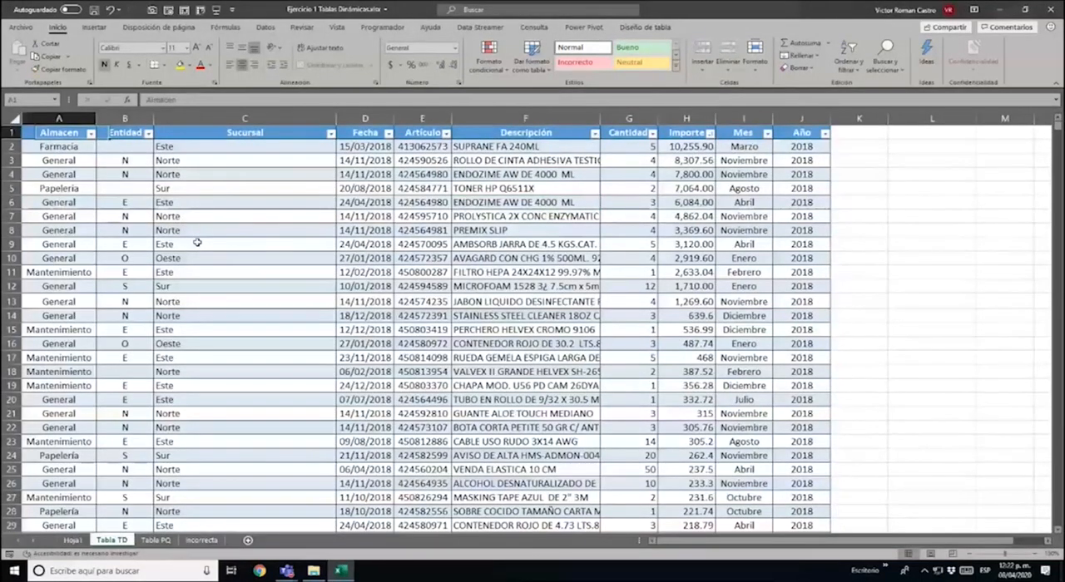
key(alt+Down)
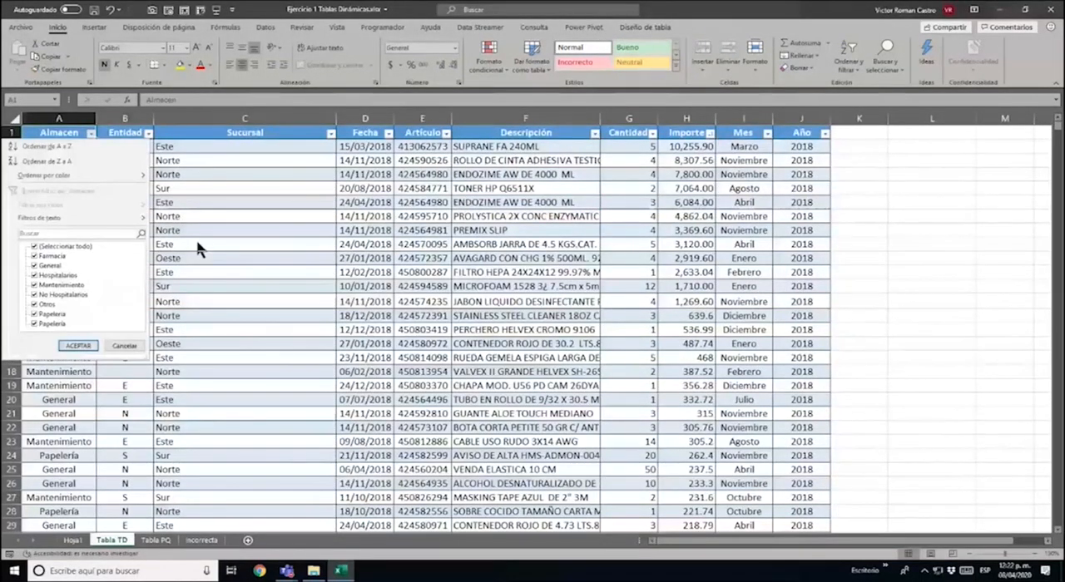
key(Down)
key(Down)
key(Down)
key(Down)
key(Down)
key(Down)
key(Down)
key(Down)
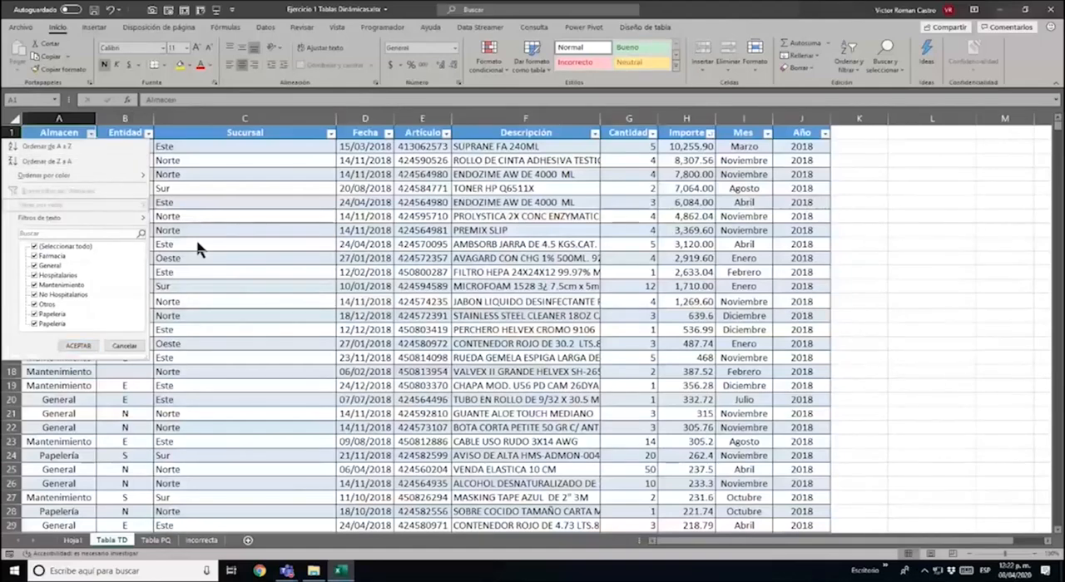
key(space)
key(Down)
key(Down)
key(Down)
key(Down)
key(Down)
key(Down)
key(Down)
key(Down)
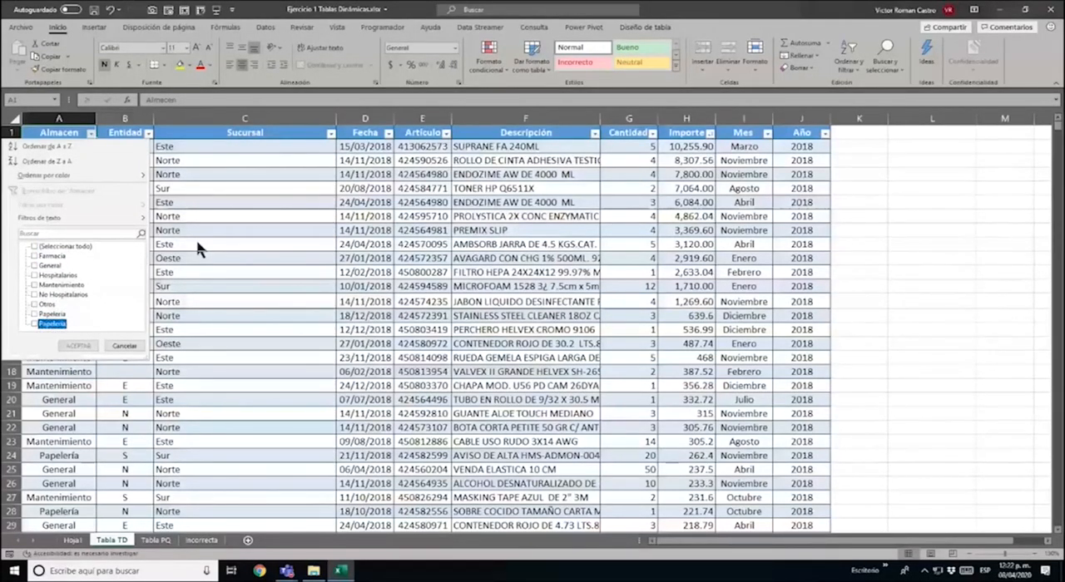
key(Up)
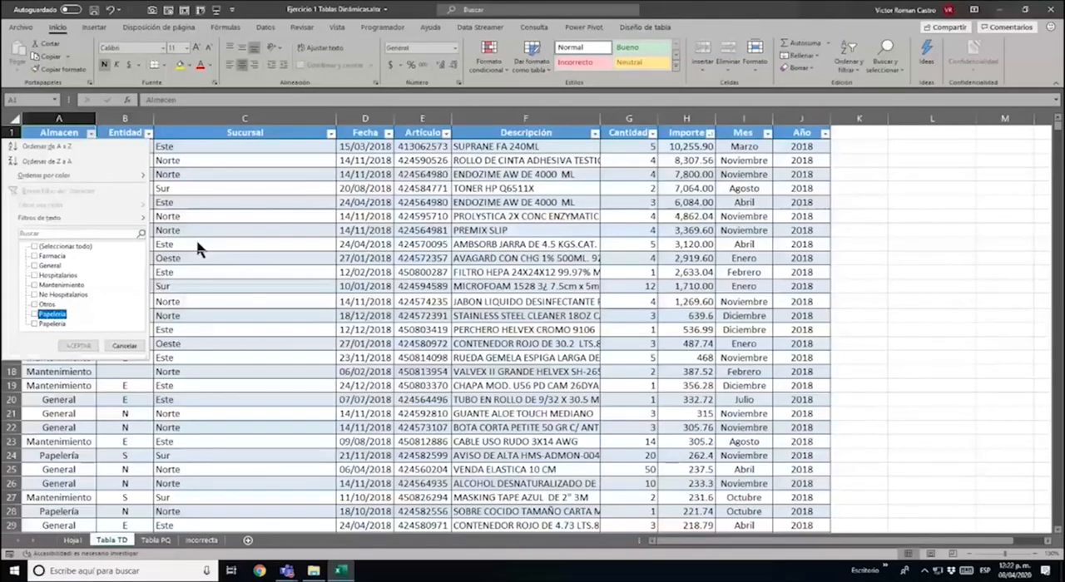
key(Escape)
Filter the Almacen column of Tabla TD to show only the records with the two Papeleria labels
key(alt+Down)
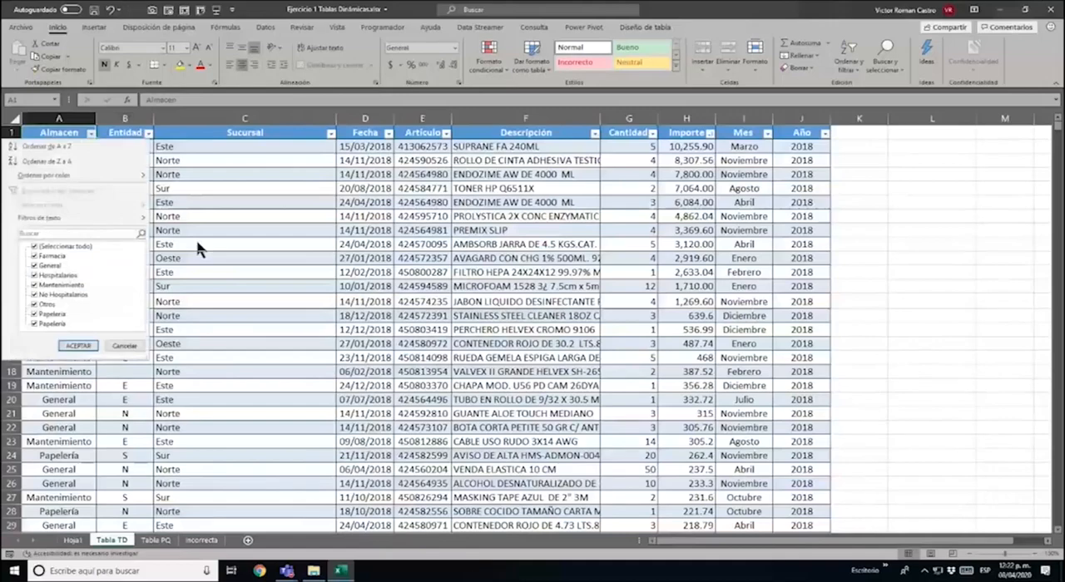
key(Down)
key(Down)
key(space)
key(Down)
key(Down)
key(Down)
key(Down)
key(Down)
key(Down)
key(Down)
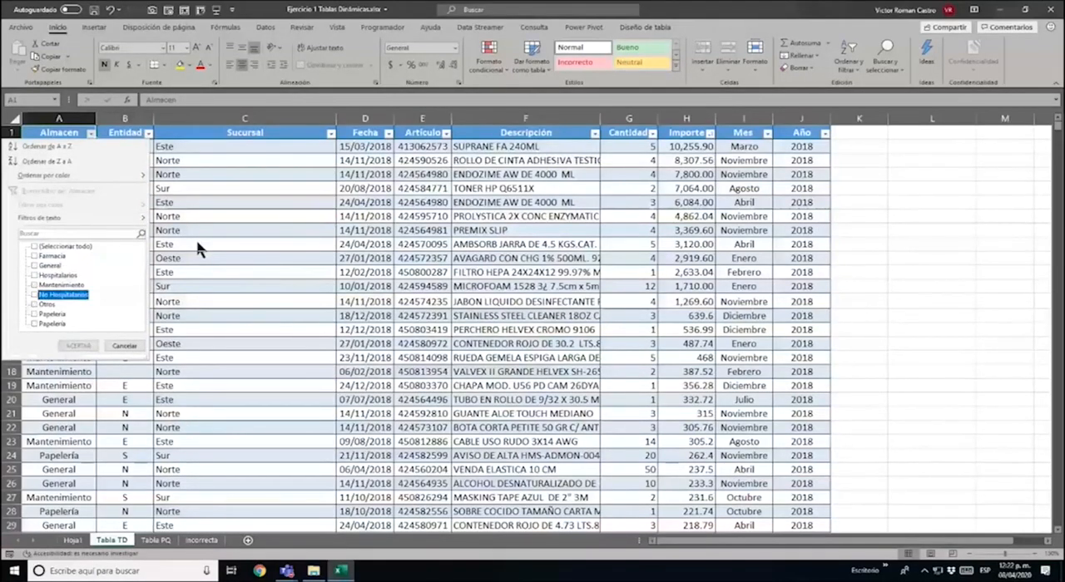
key(space)
key(Down)
key(space)
key(Return)
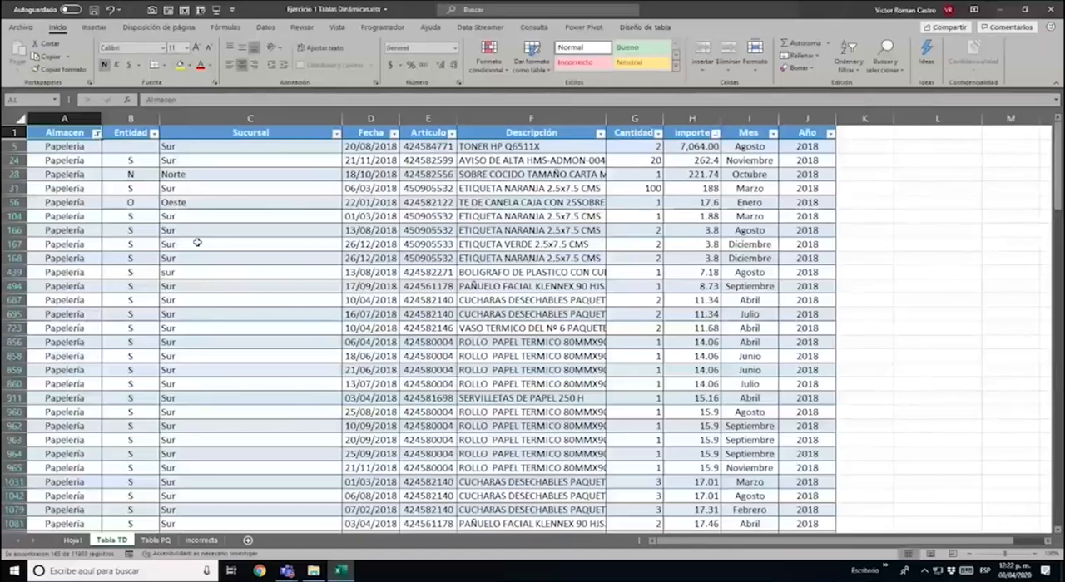
Fill all the filtered Almacen cells from A5 down with the accented label Papelería taken from A24
key(Down)
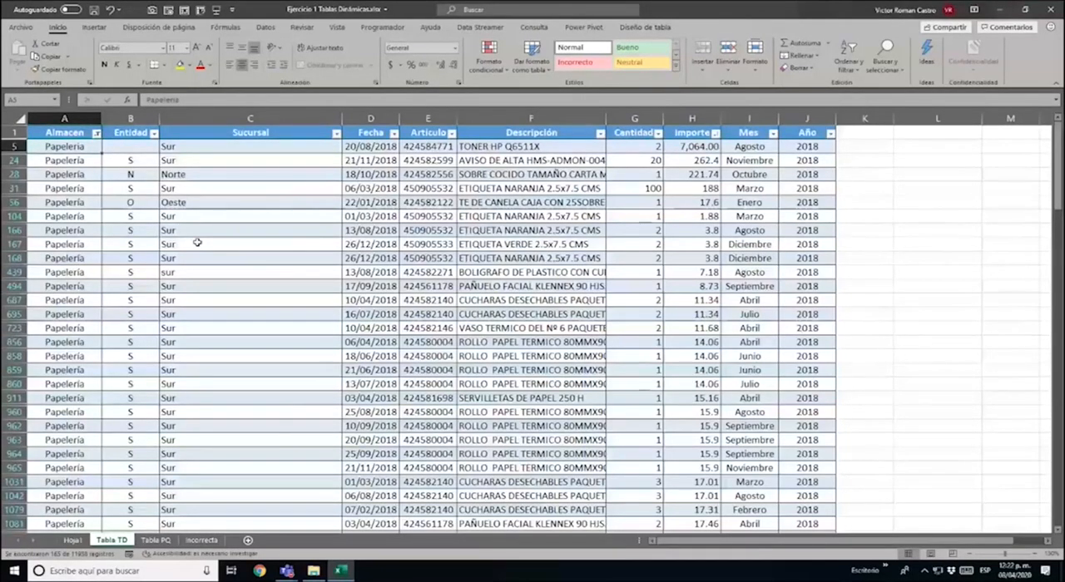
key(ctrl+Down)
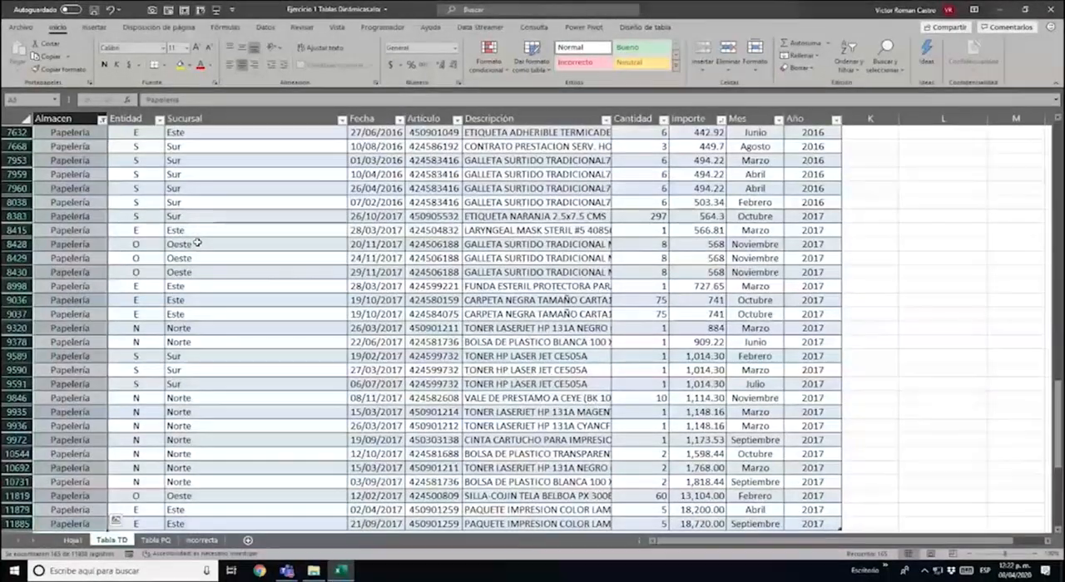
drag(1058, 403, 1058, 166)
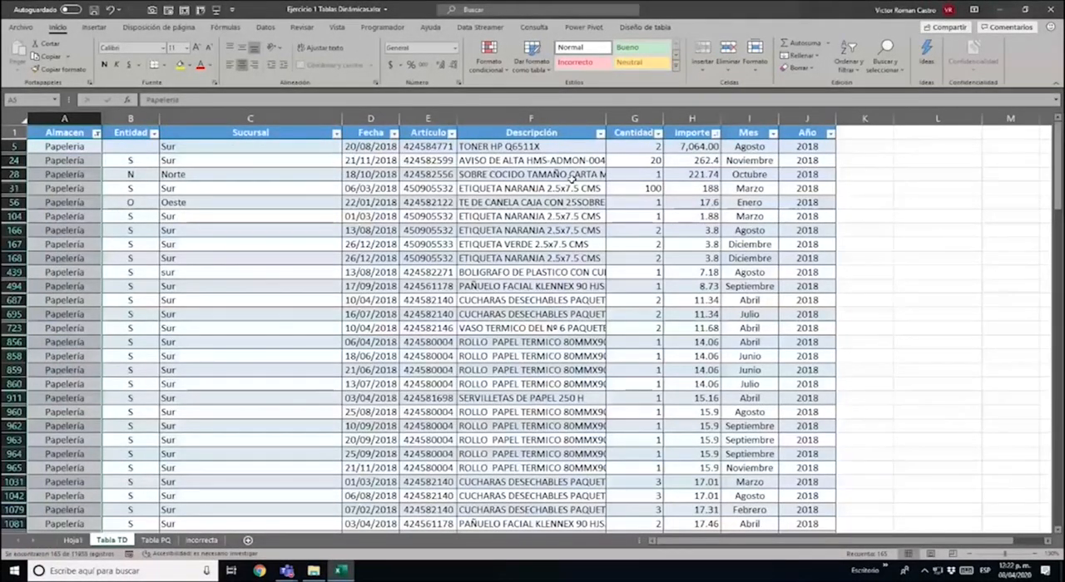
key(Down)
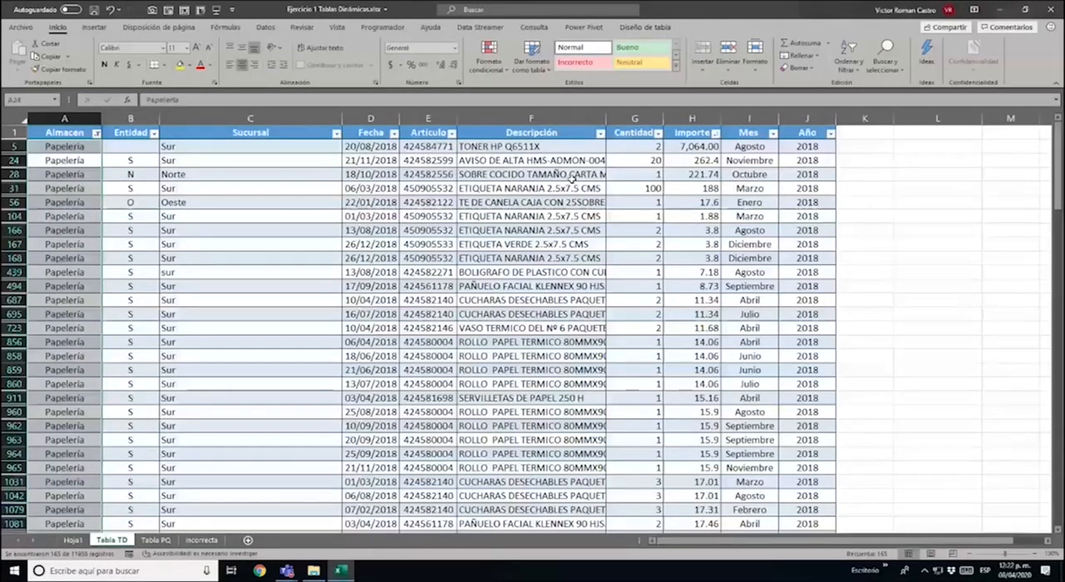
key(F2)
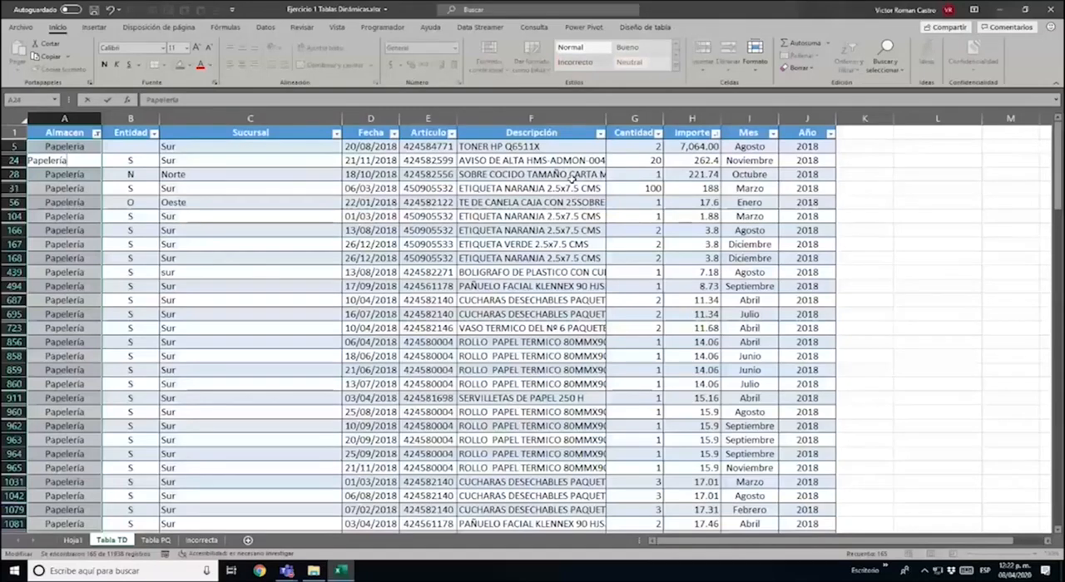
key(Escape)
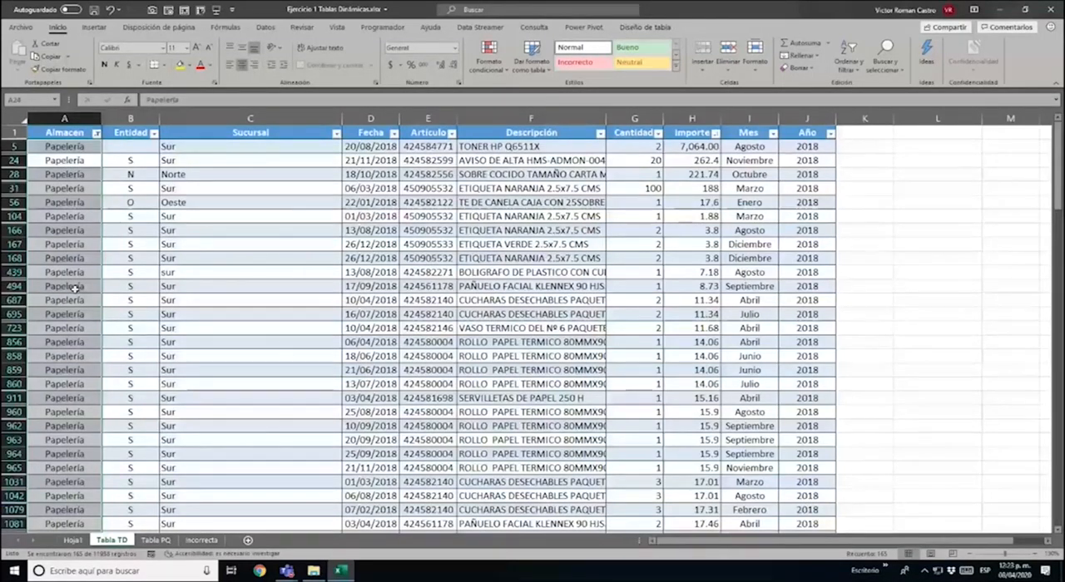
Check the Almacen filter list for duplicate Papelería entries, and undo the label fill
key(ctrl+Up)
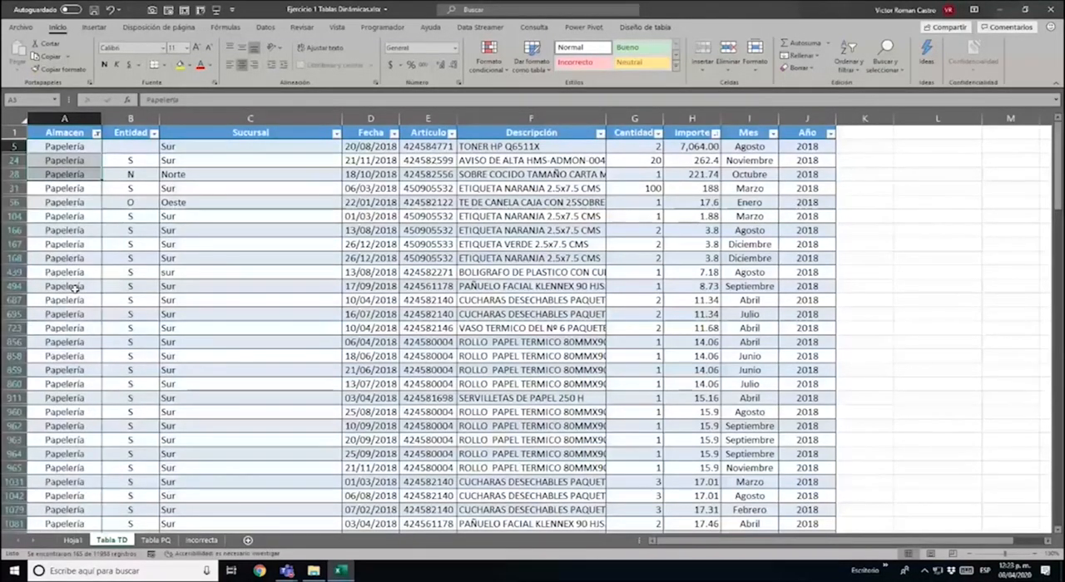
key(alt+Down)
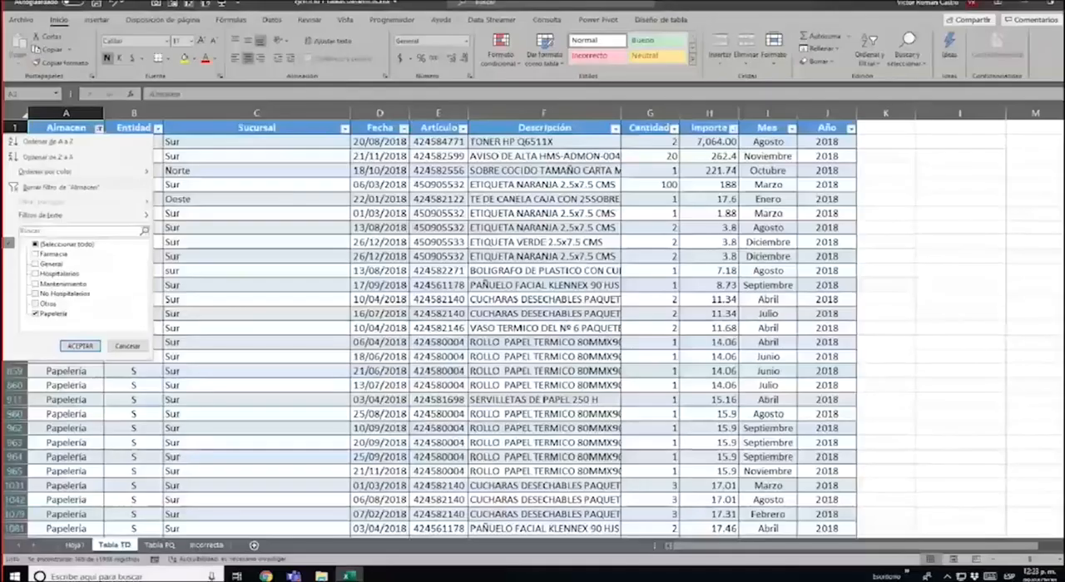
click(154, 357)
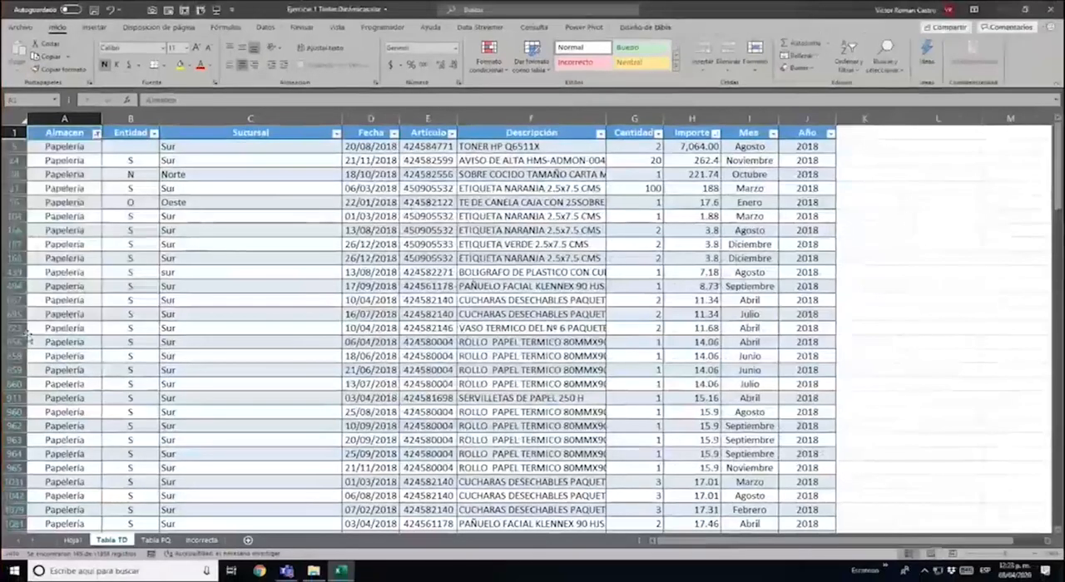
key(ctrl+z)
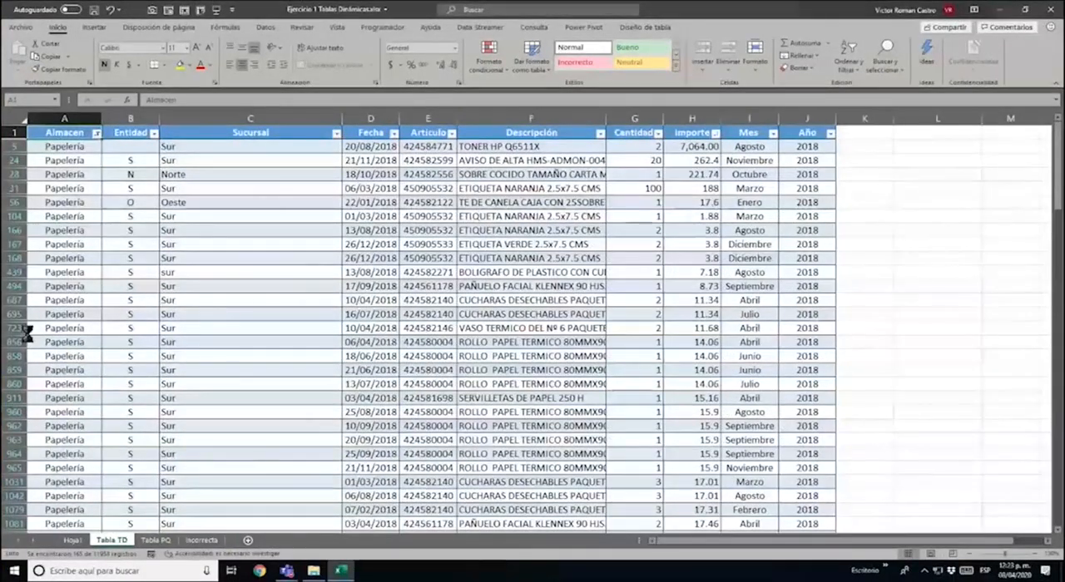
key(ctrl+z)
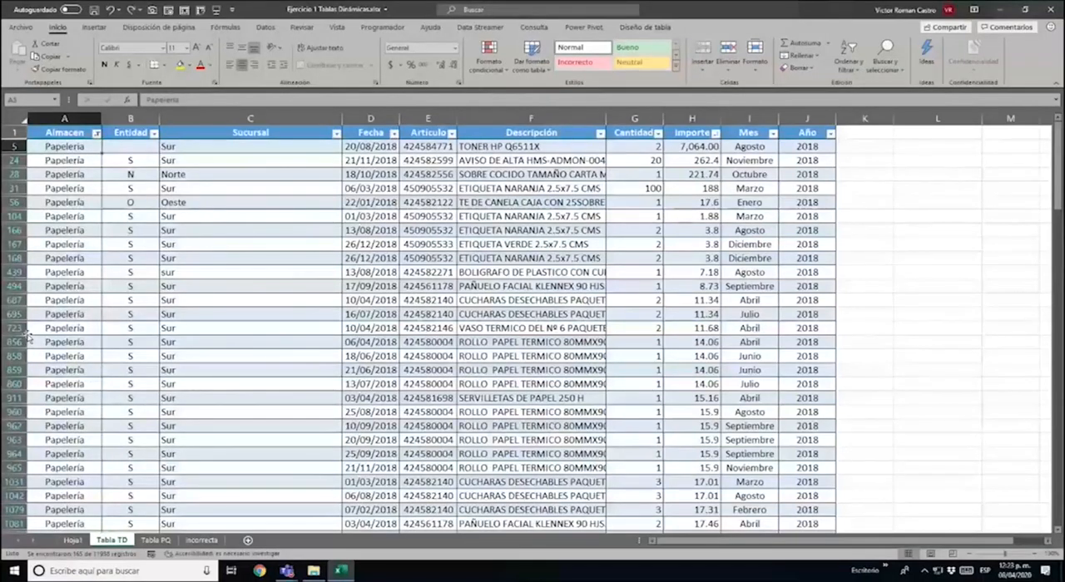
Replace every Papeleria with the accented Papelería in the filtered Almacen cells from A5 down to the last record
key(Up)
key(Down)
key(ctrl+shift+Down)
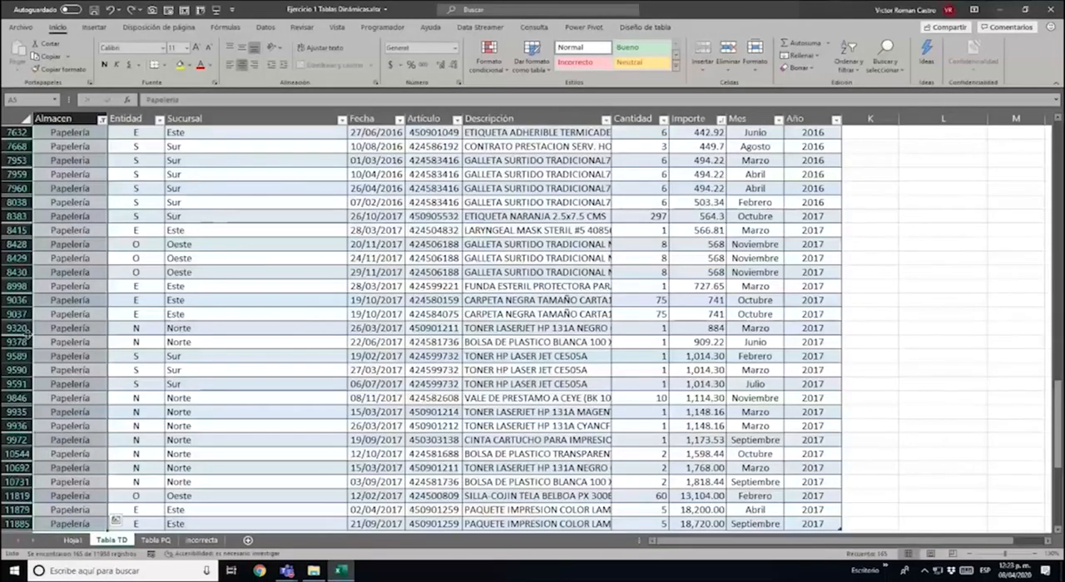
key(ctrl+l)
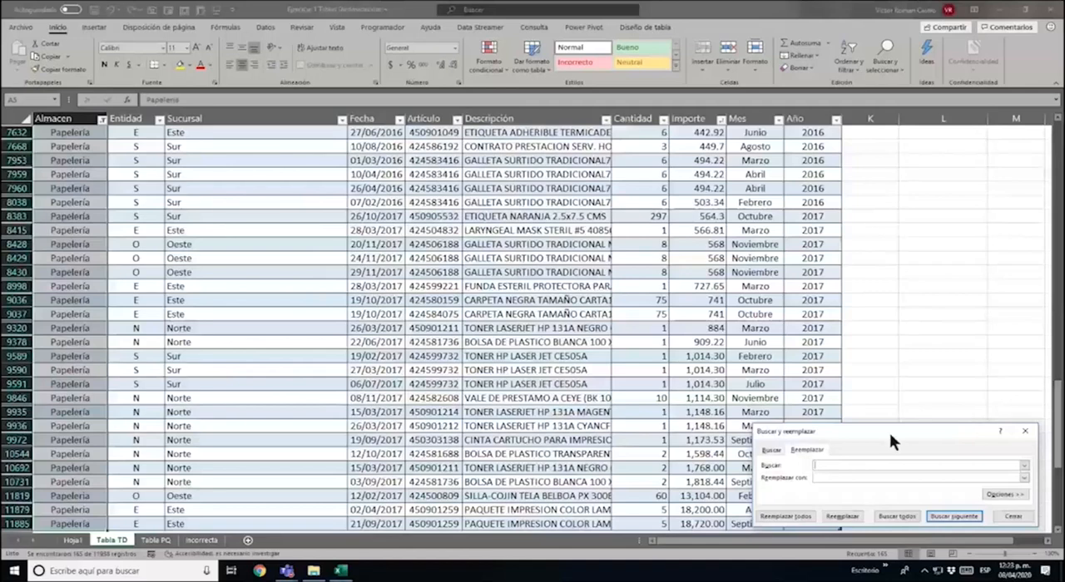
drag(890, 433, 365, 245)
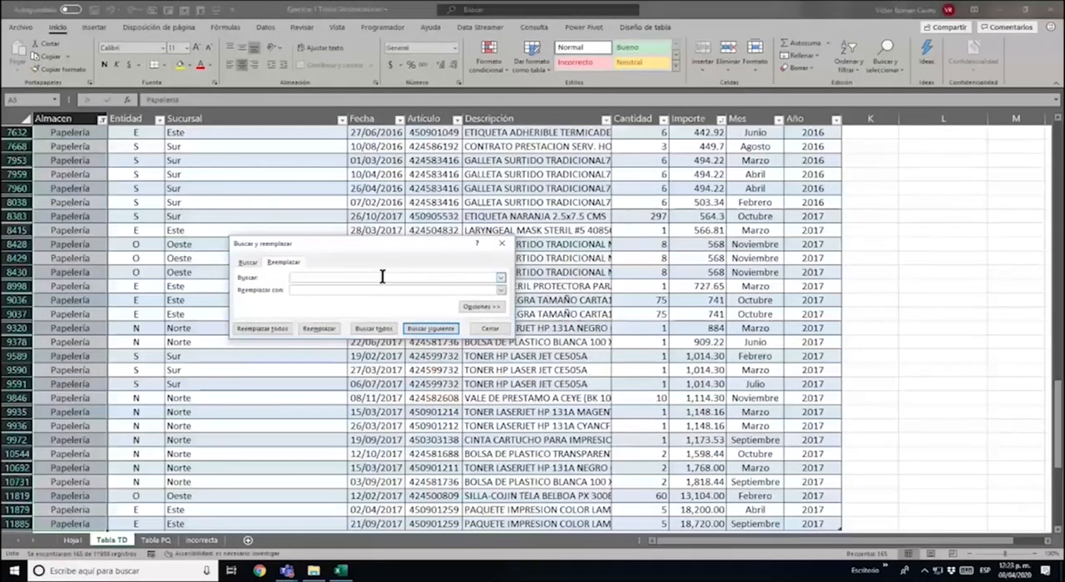
text(#)
text(api)
text(lería)
text(P)
text(a)
text(pel)
text(ería)
click(276, 330)
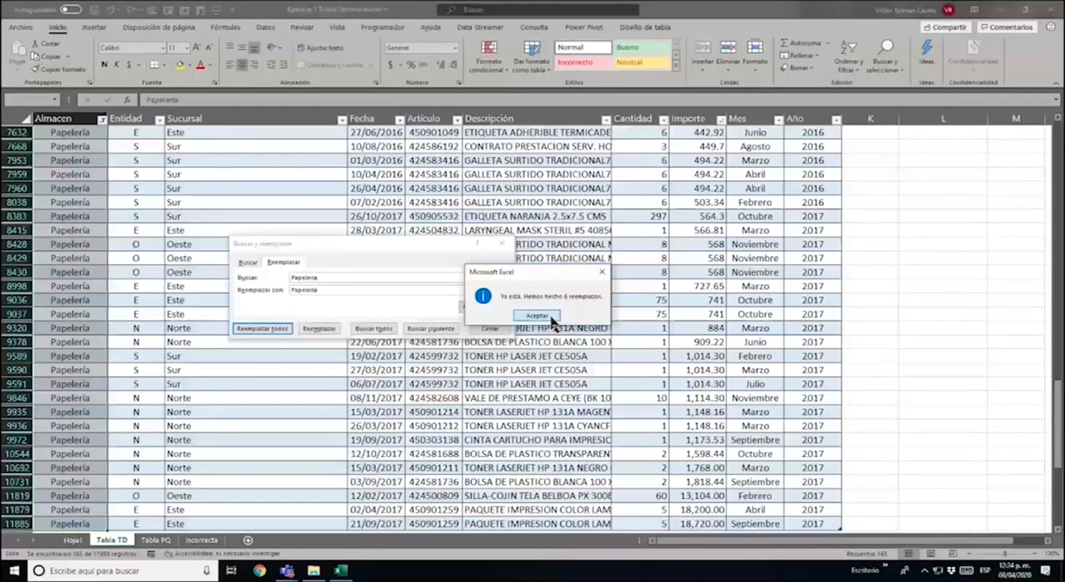
click(537, 316)
click(488, 331)
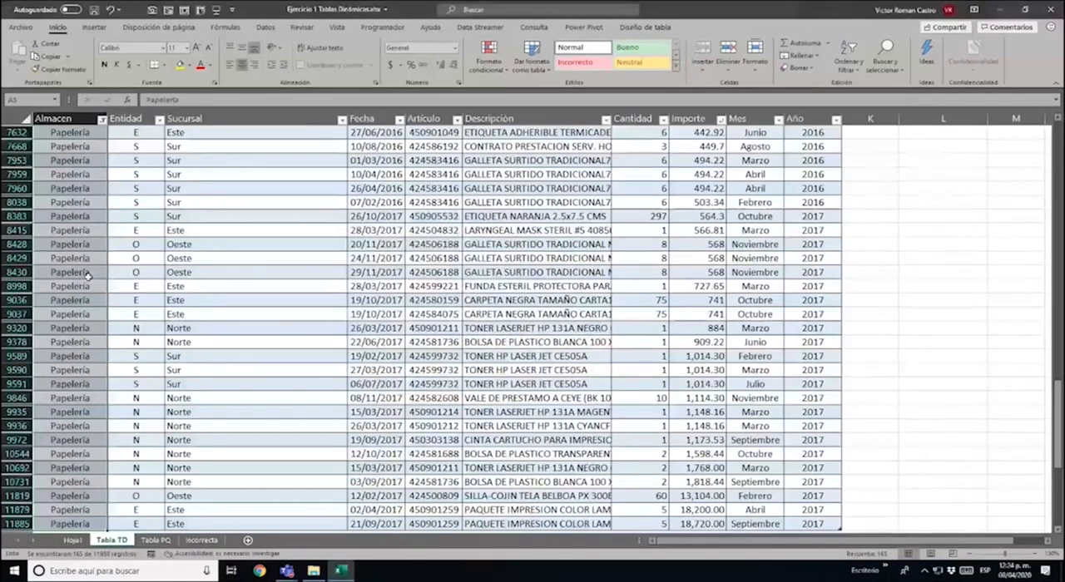
Check the Almacen filter list for duplicate Papelería entries, and clear the filter to show all records
key(ctrl+Home)
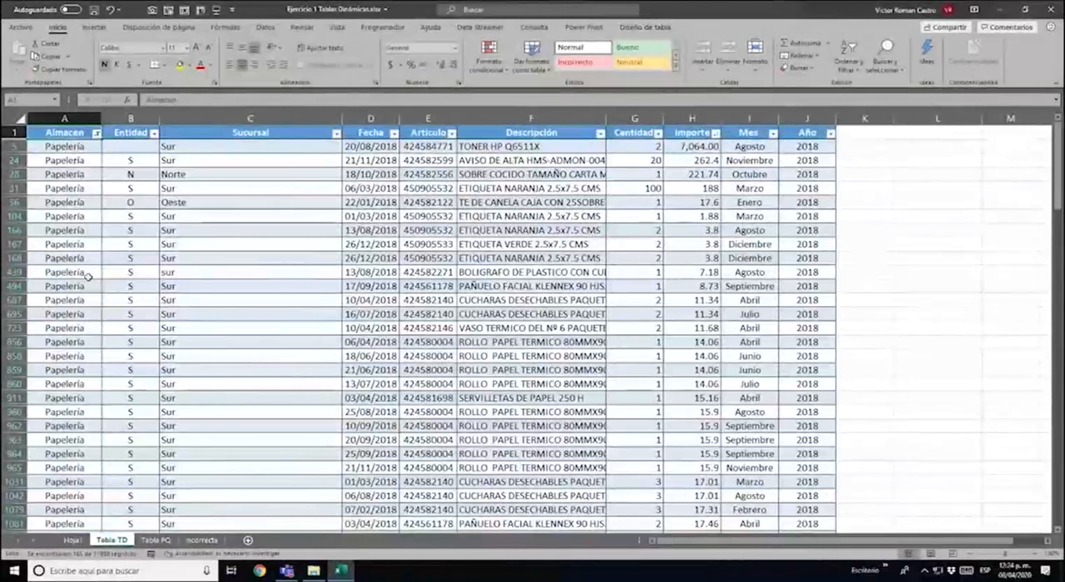
key(alt+Down)
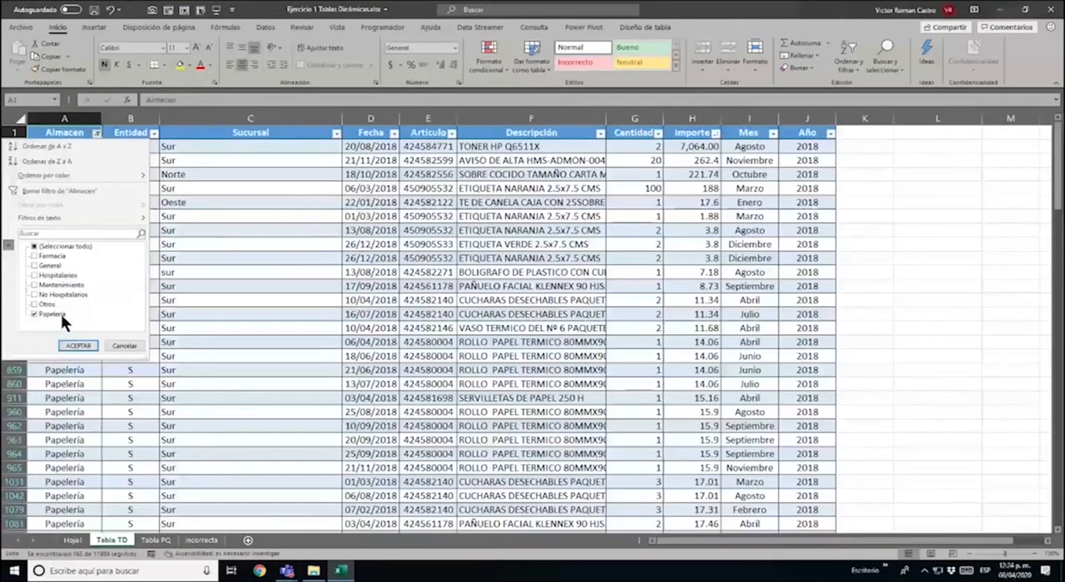
click(69, 190)
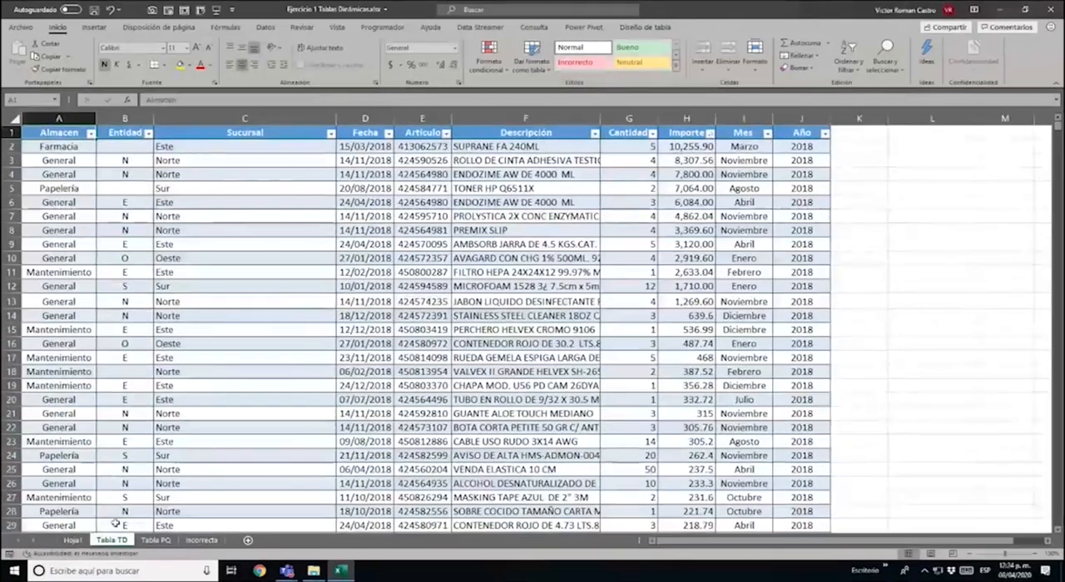
Refresh the pivot table on Hoja1 to apply the corrected Papelería labels
click(72, 541)
right_click(205, 215)
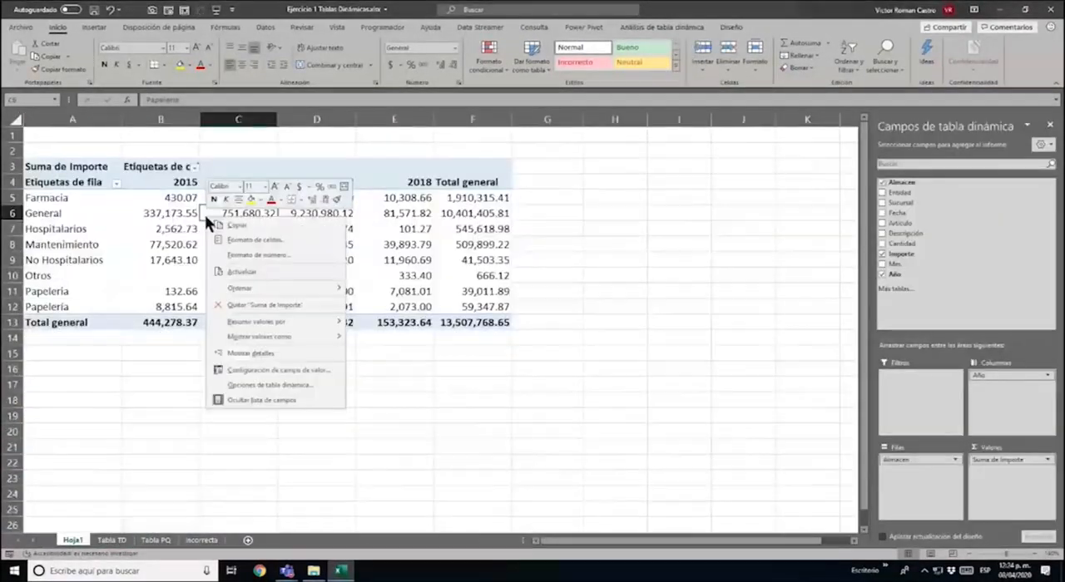
click(265, 271)
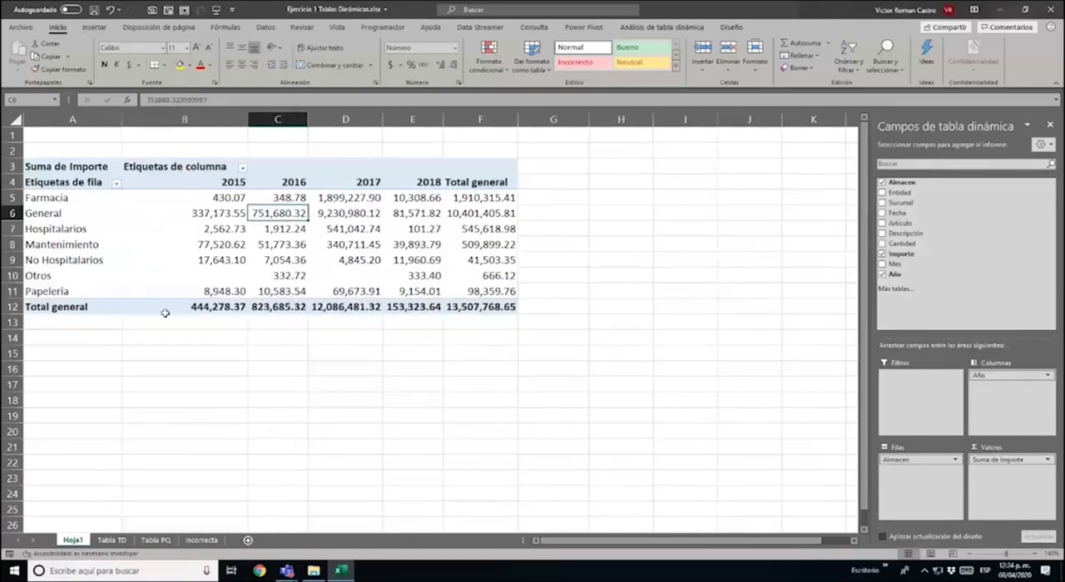
Examine the Otros row's empty 2015 and 2017 cells and those year headings in the refreshed pivot table
mouse_move(166, 313)
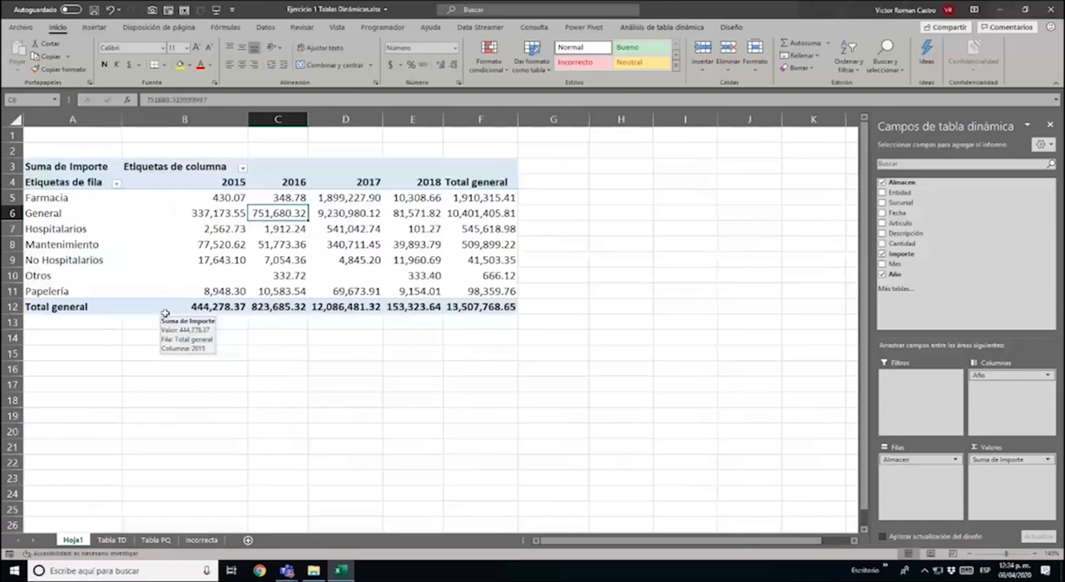
key(ctrl+1)
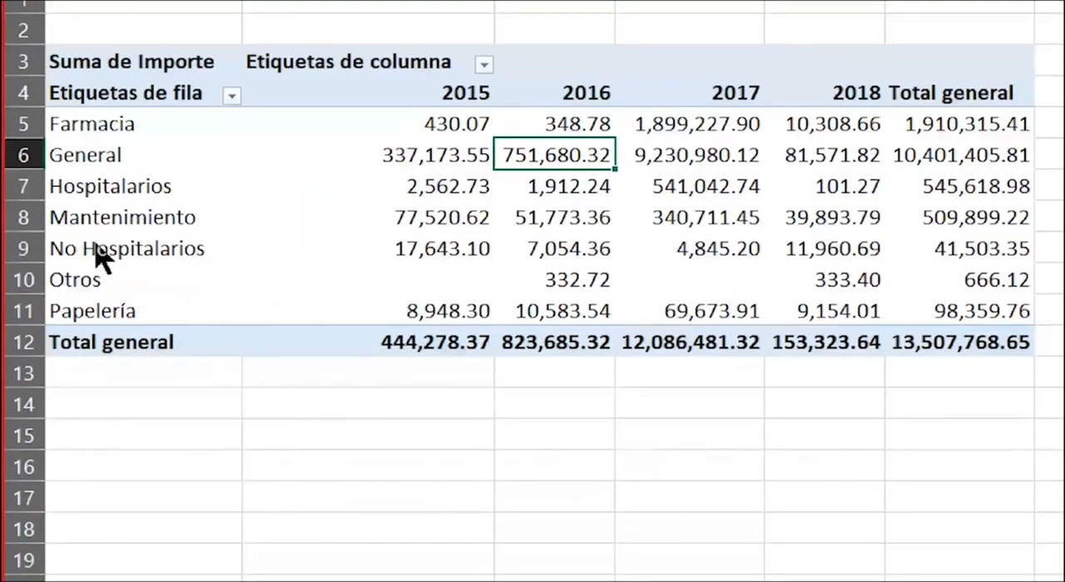
click(400, 278)
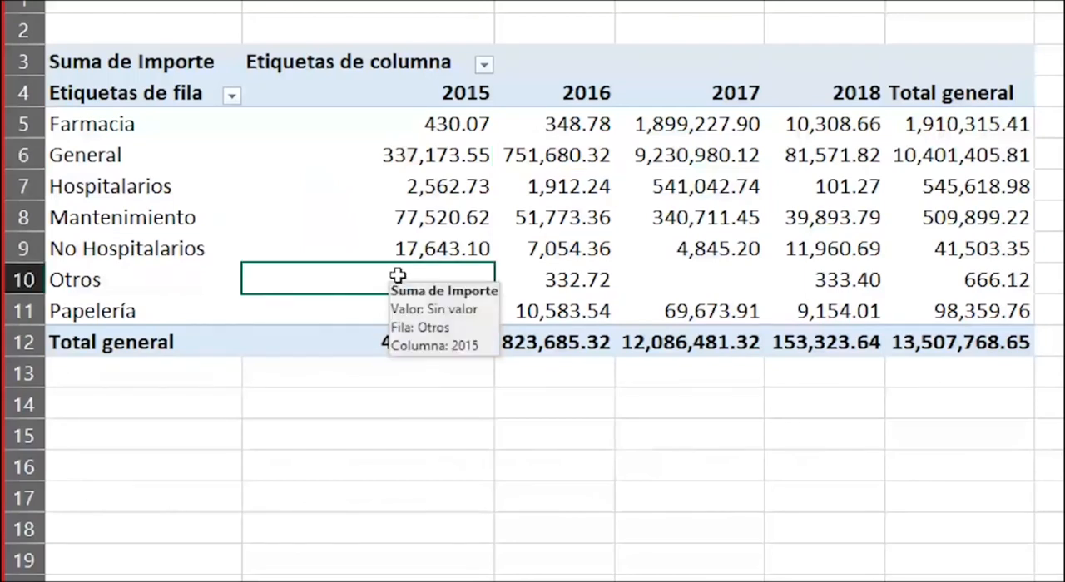
click(676, 273)
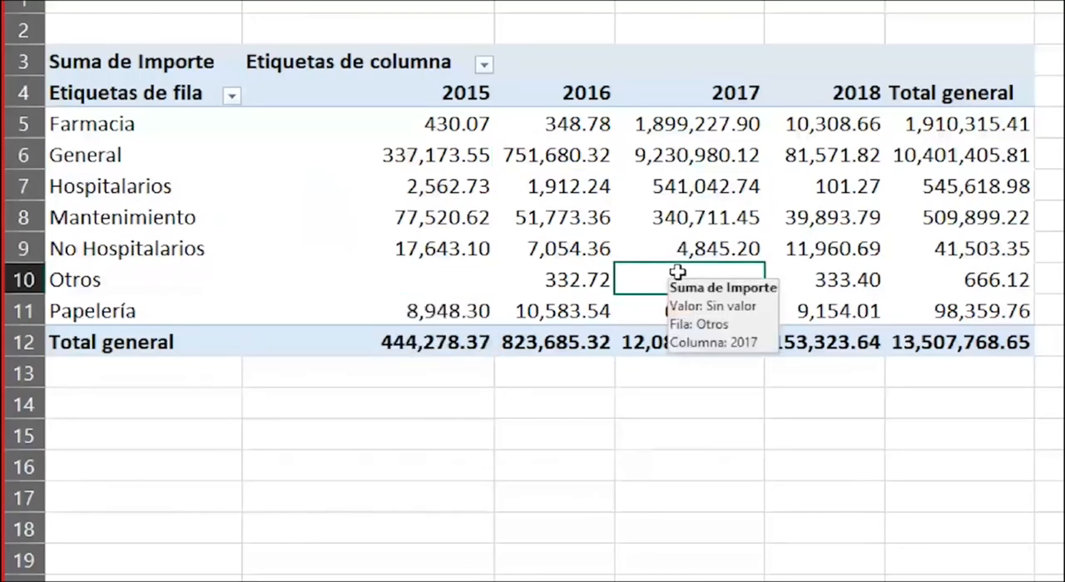
click(453, 98)
click(736, 109)
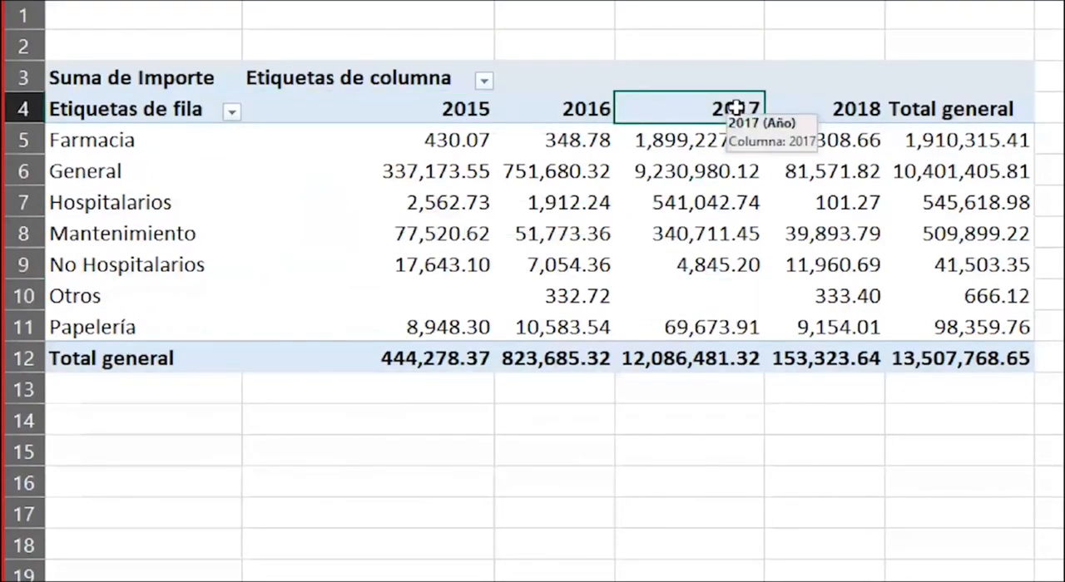
Review the blank 2015 and 2017 cells of Otros and the 2016 amounts of General and Hospitalarios in the pivot table
click(405, 304)
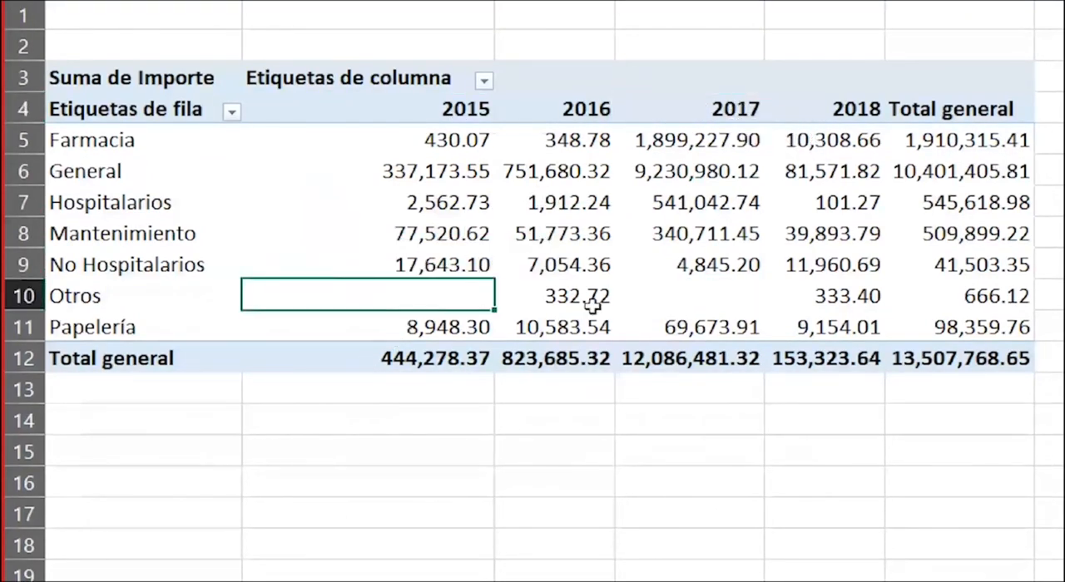
click(727, 301)
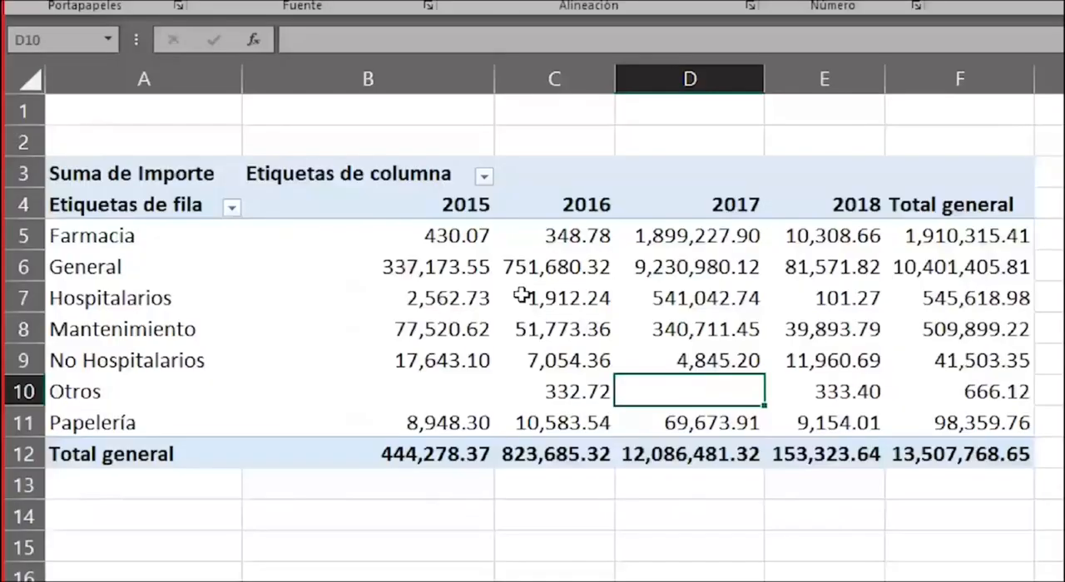
mouse_move(515, 304)
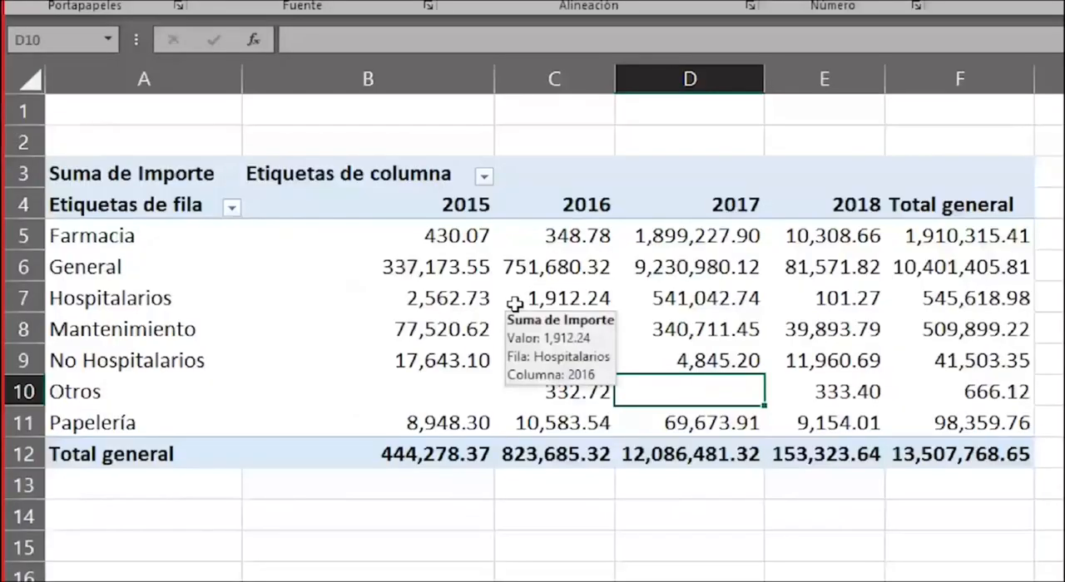
click(551, 268)
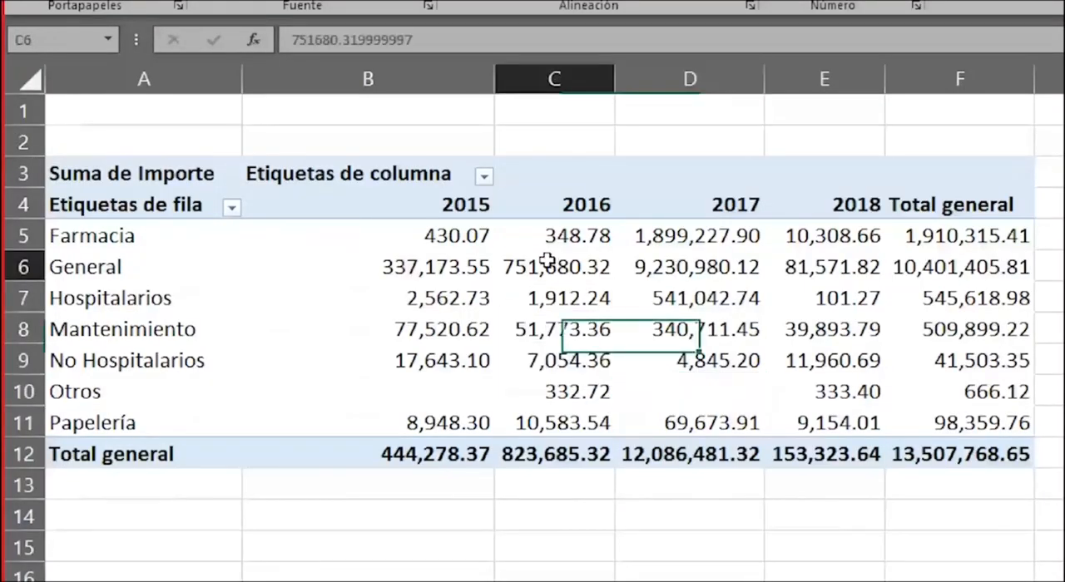
mouse_move(551, 275)
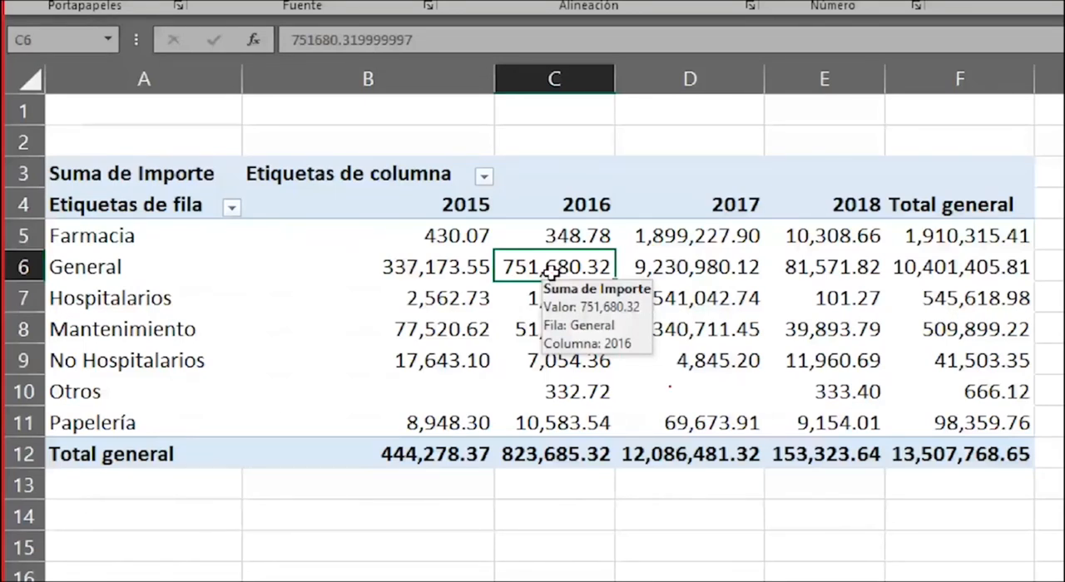
key(Escape)
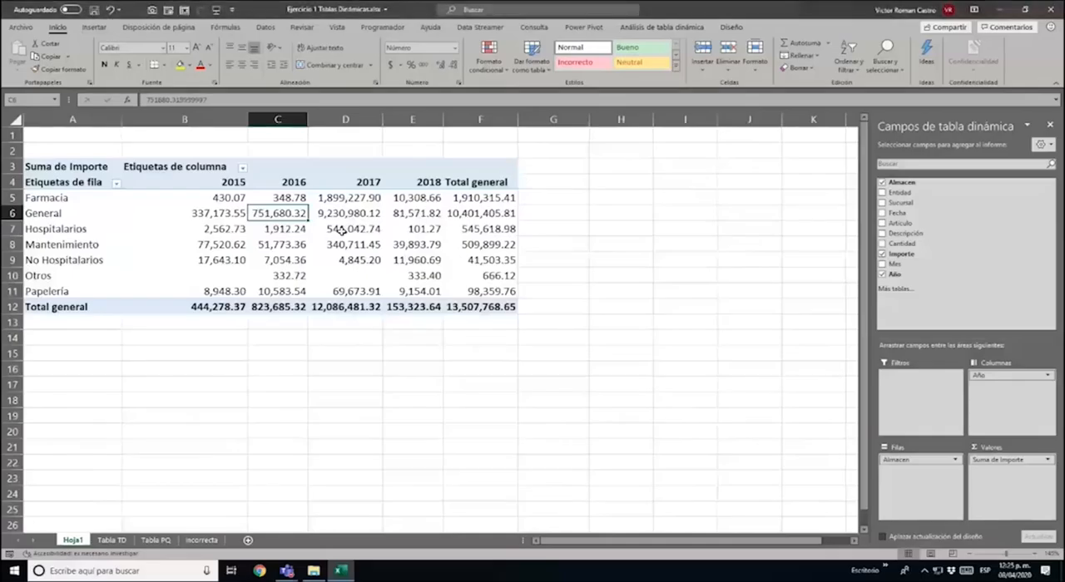
Set the pivot table options to show 0 for empty cells, and check the Otros row's 2015 and 2017 cells
right_click(349, 277)
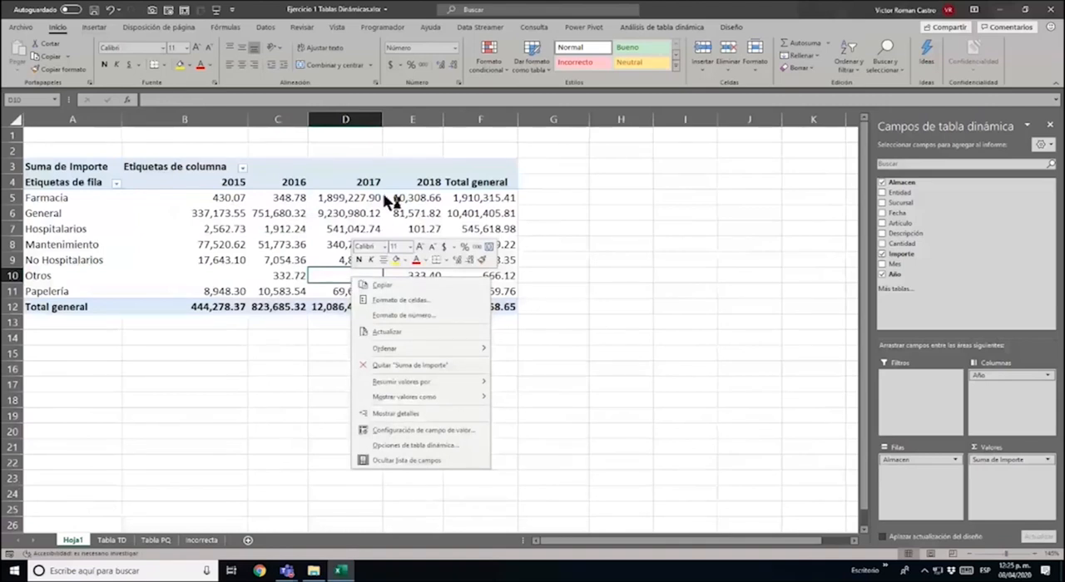
right_click(233, 262)
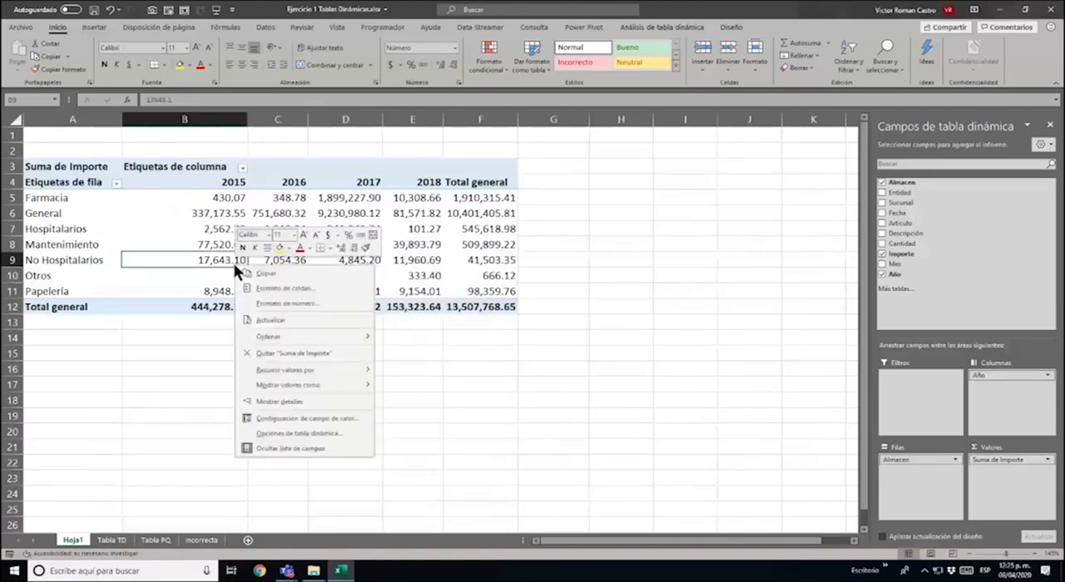
click(345, 432)
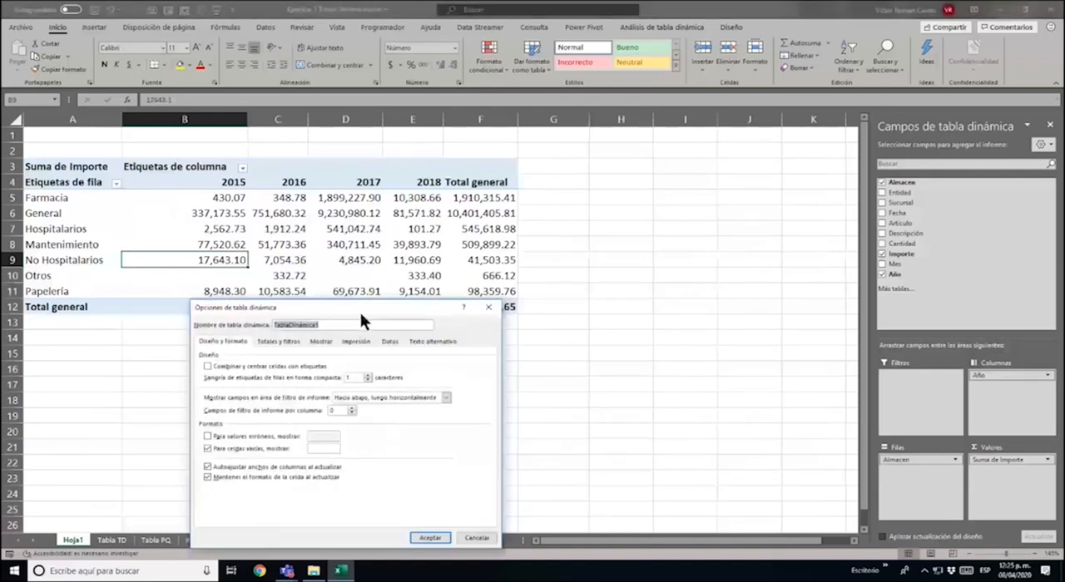
drag(360, 314, 678, 175)
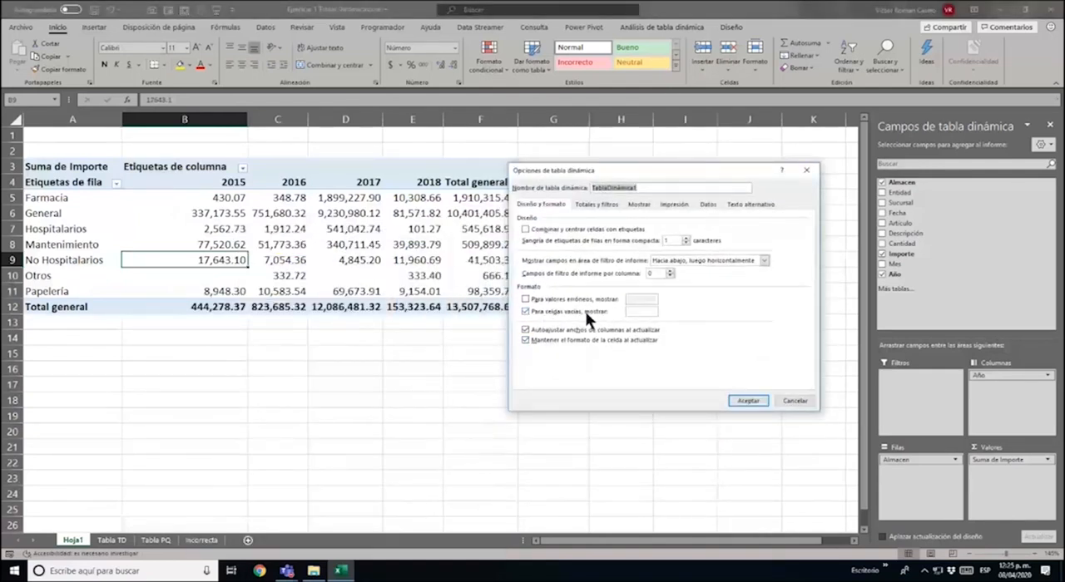
click(639, 312)
text(0)
click(748, 402)
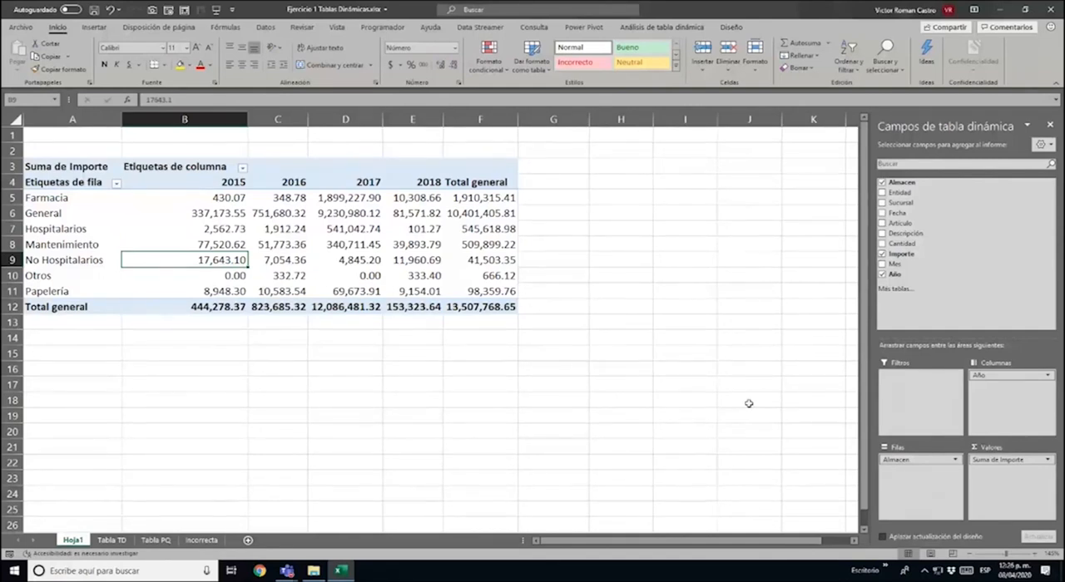
click(217, 276)
click(359, 277)
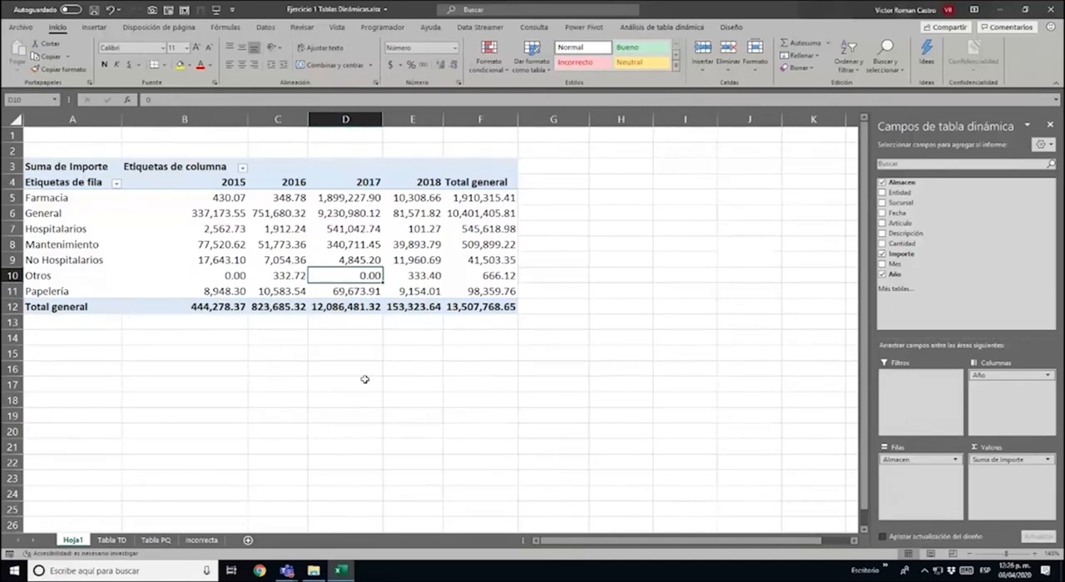
Convert the whole data range A1:J11954 on the Tabla PQ sheet, including its blank rows, into a table with headers
mouse_move(149, 217)
click(152, 541)
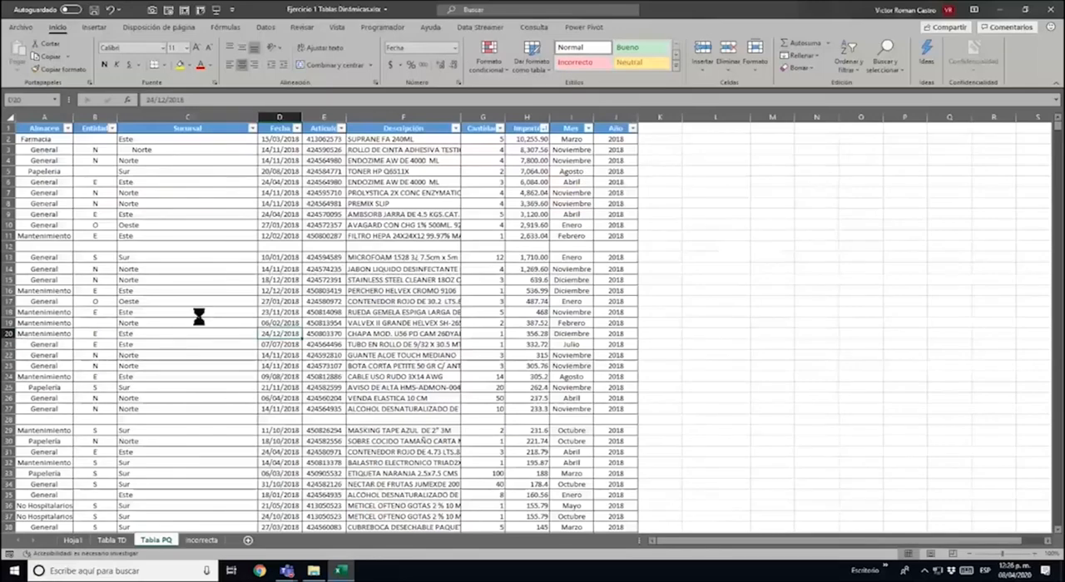
scroll(202, 314, up, 3)
scroll(202, 315, up, 2)
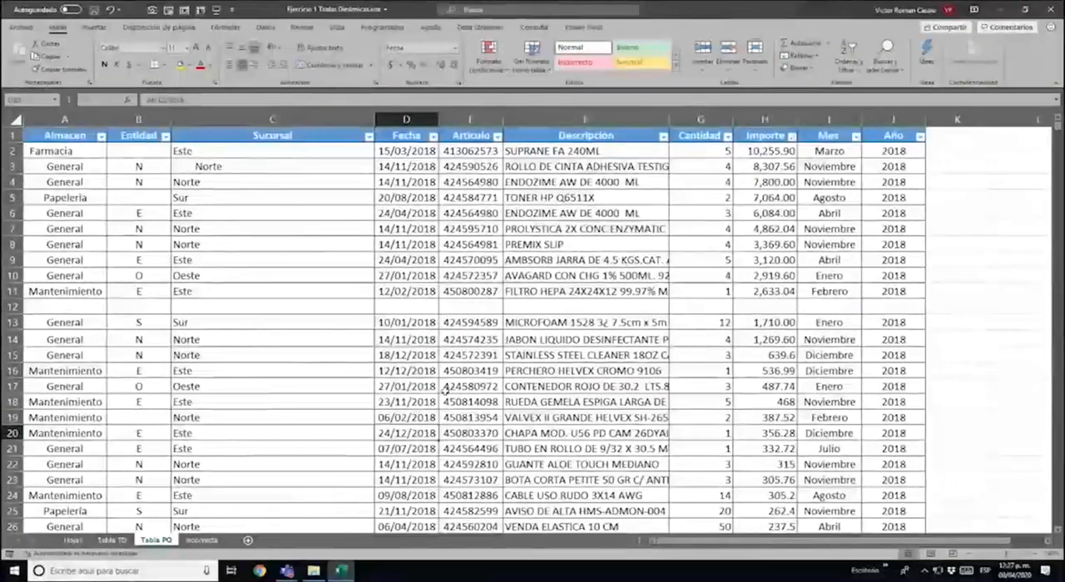
click(70, 137)
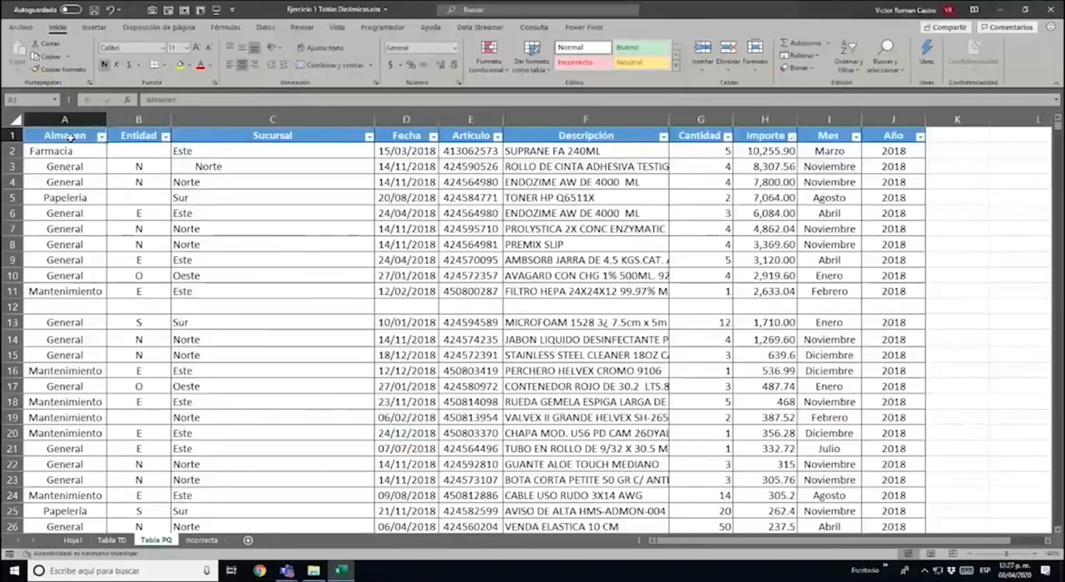
key(ctrl+shift+Right)
key(ctrl+shift+Down)
key(ctrl+shift+Down)
key(ctrl+shift+Down)
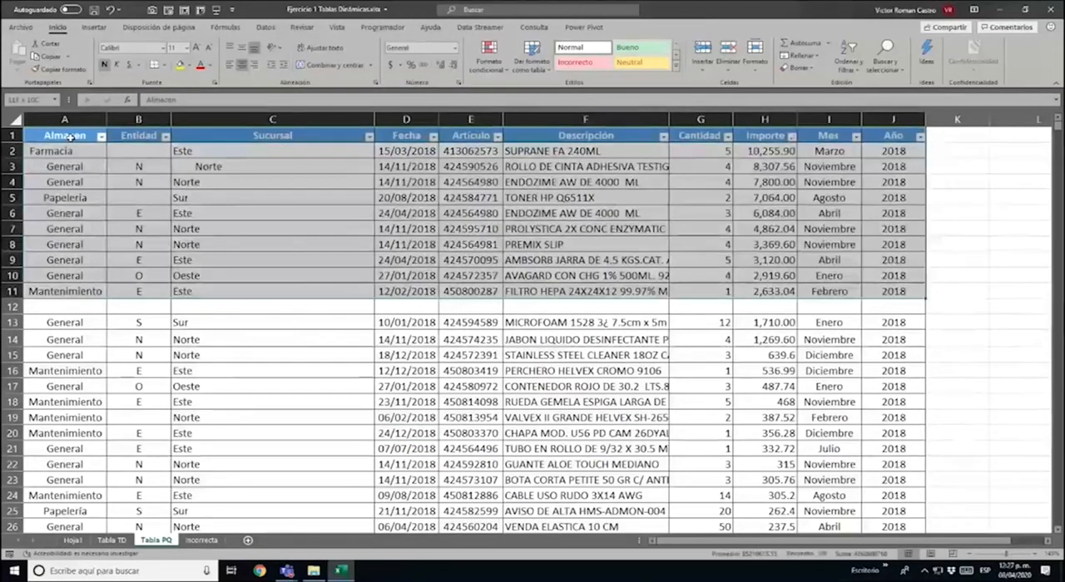
scroll(70, 137, down, 10)
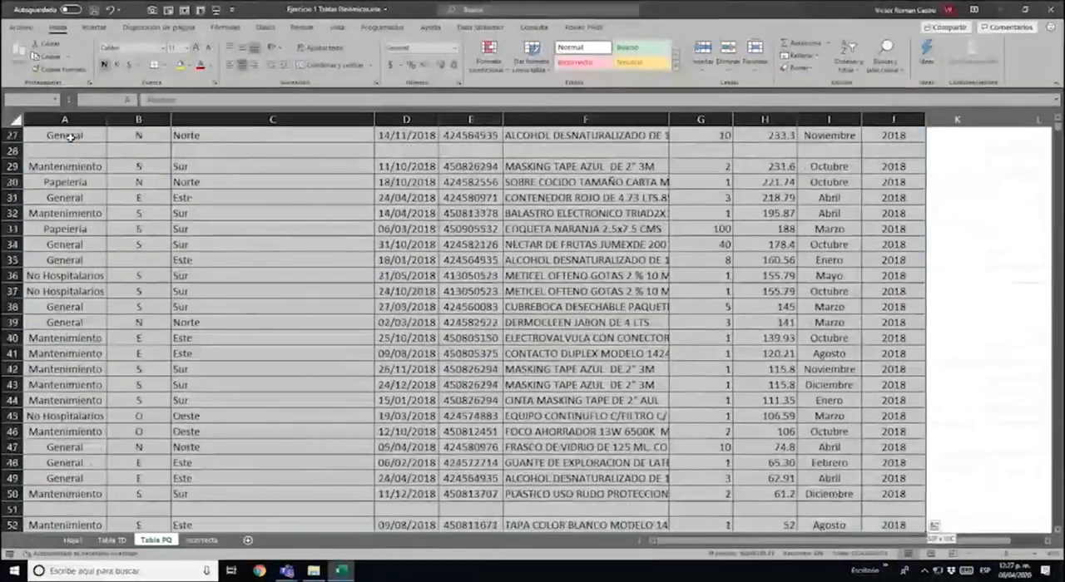
key(ctrl+shift+Down)
key(ctrl+shift+Down)
key(ctrl+shift+Down)
key(ctrl+shift+Down)
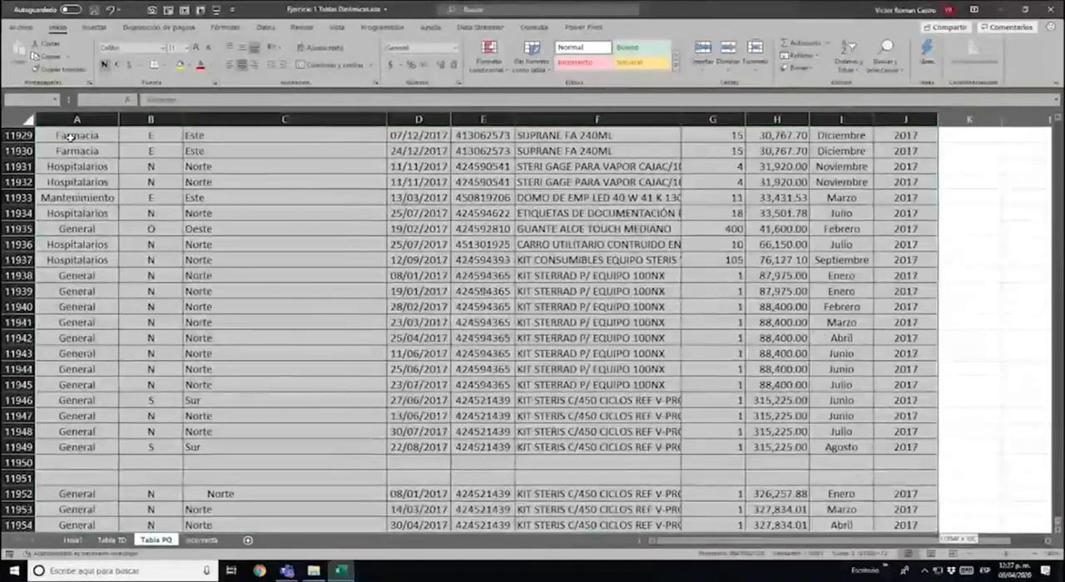
key(ctrl+shift+Down)
key(shift+Down)
key(shift+Up)
key(shift+Up)
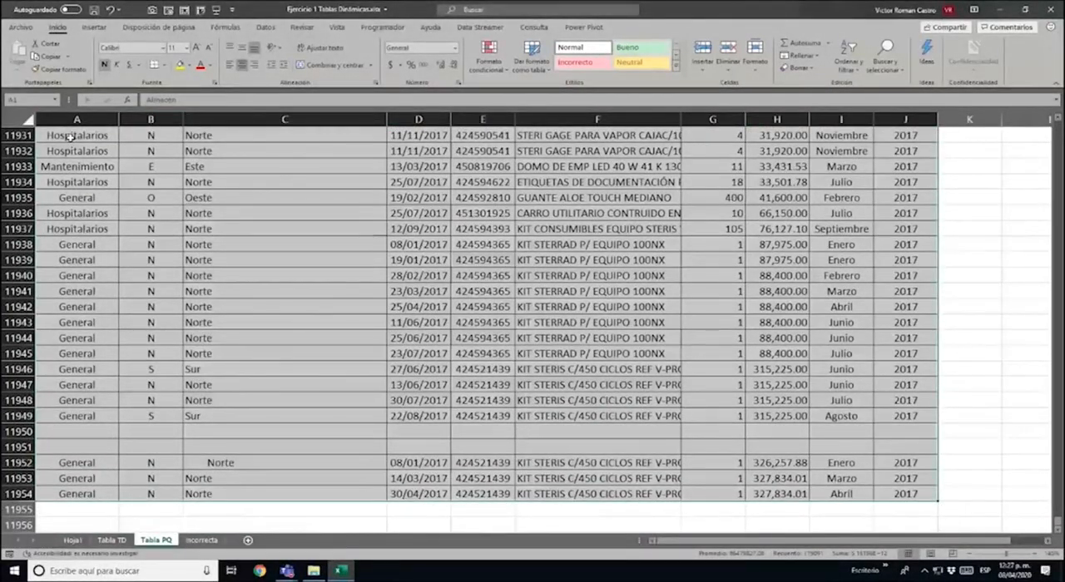
key(ctrl+t)
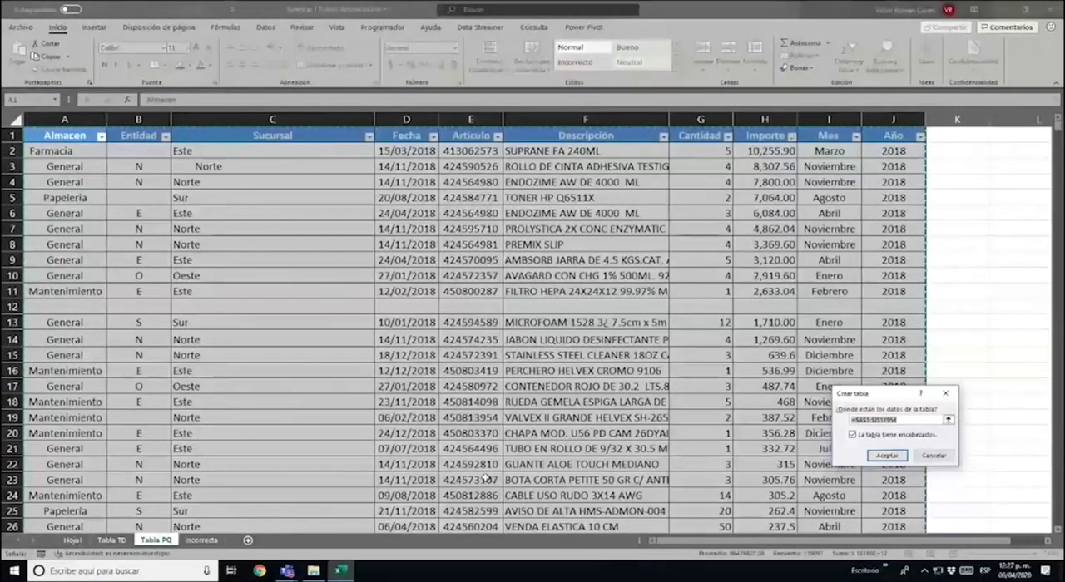
click(890, 457)
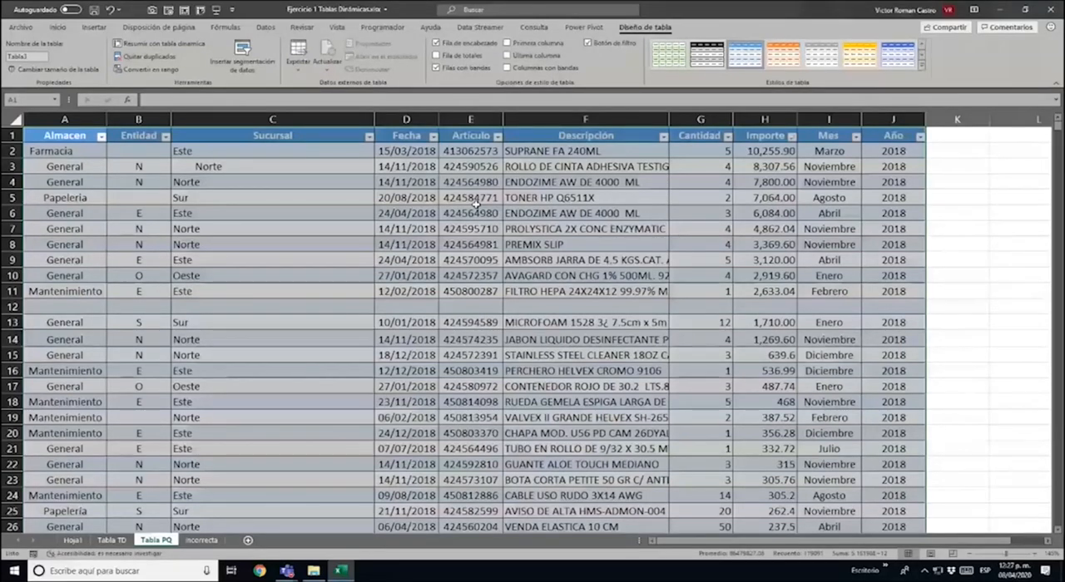
Examine the new table around blank row 12 and the block from the headings down to row 11
click(185, 341)
drag(55, 320, 229, 318)
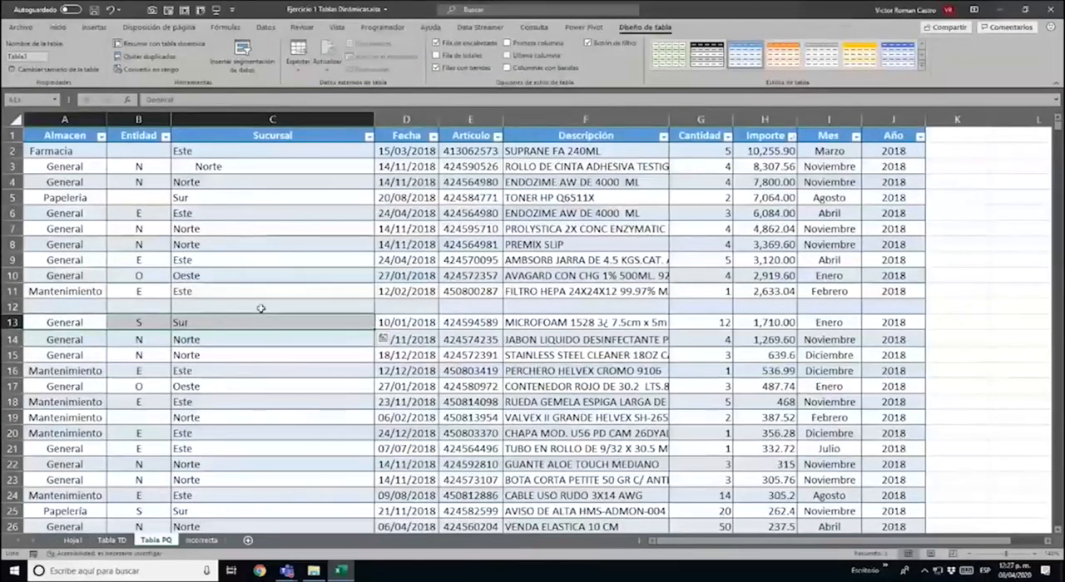
click(261, 309)
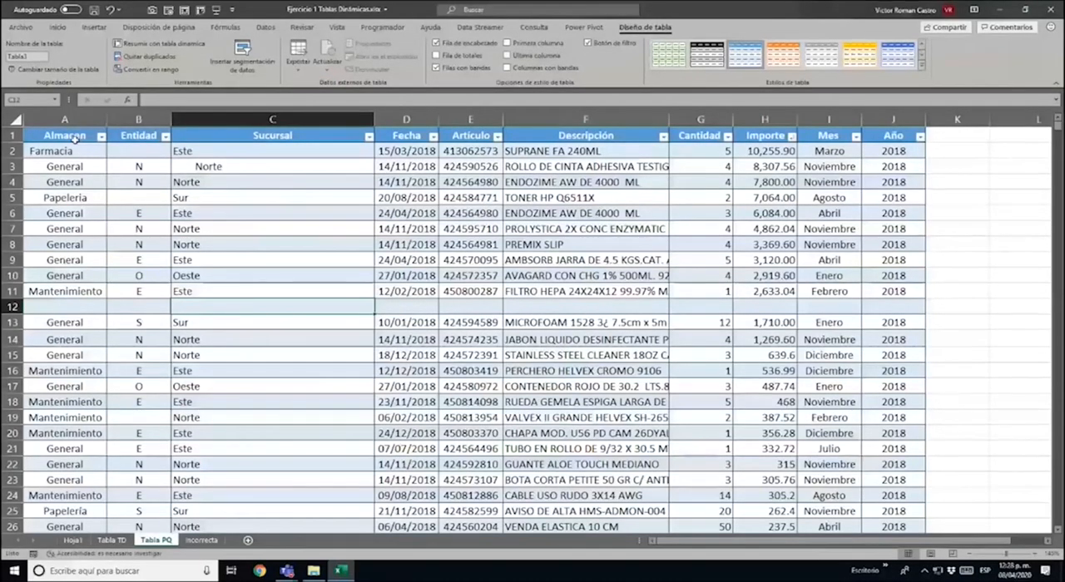
drag(73, 138, 905, 291)
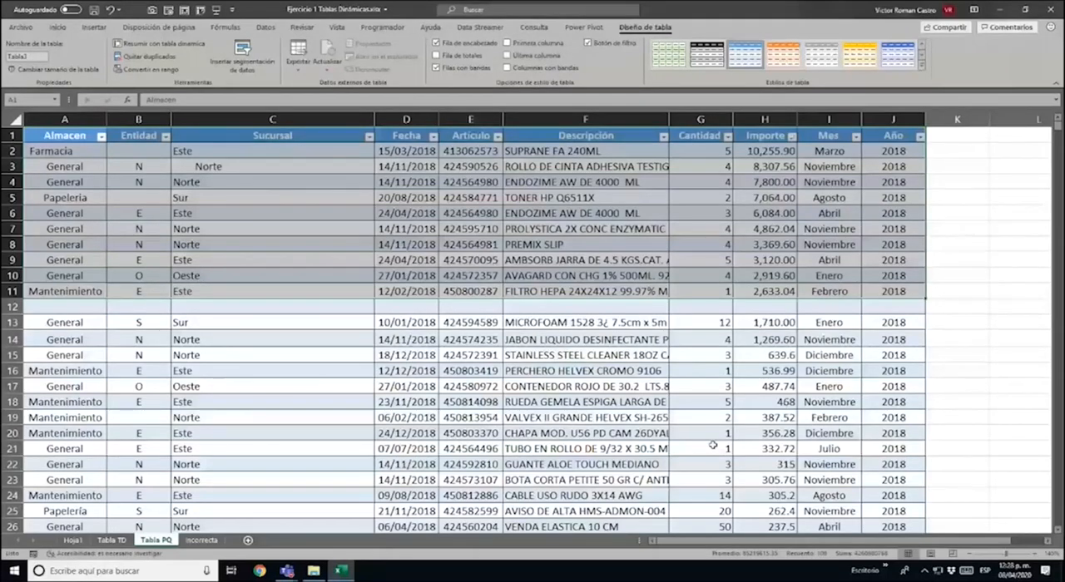
key(ctrl+Home)
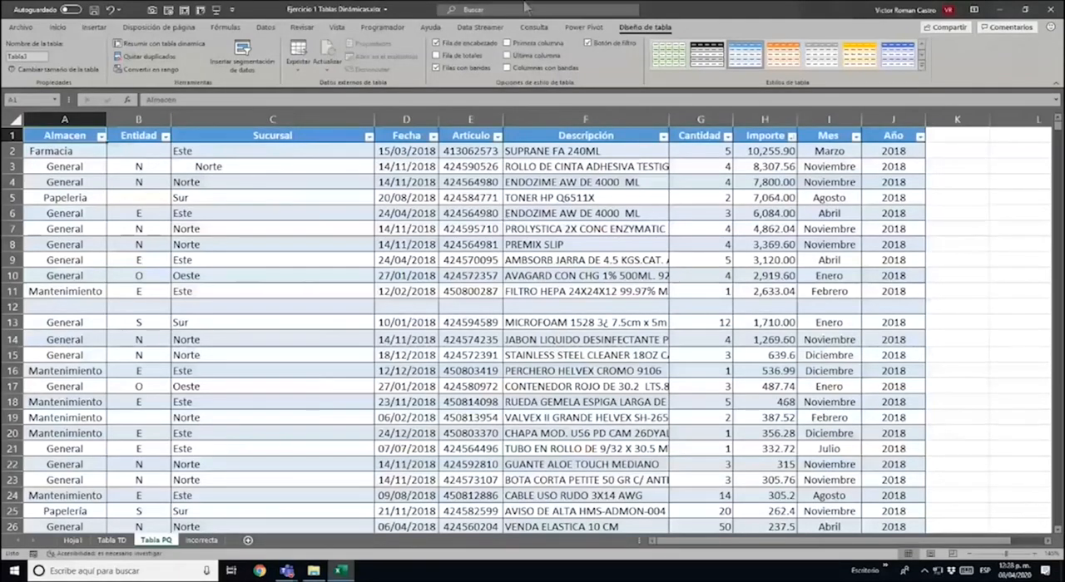
Inspect the table's data defects: the indented Norte in Sucursal, blank row 12 and the empty Entidad cells in rows 2, 5 and 19
click(271, 166)
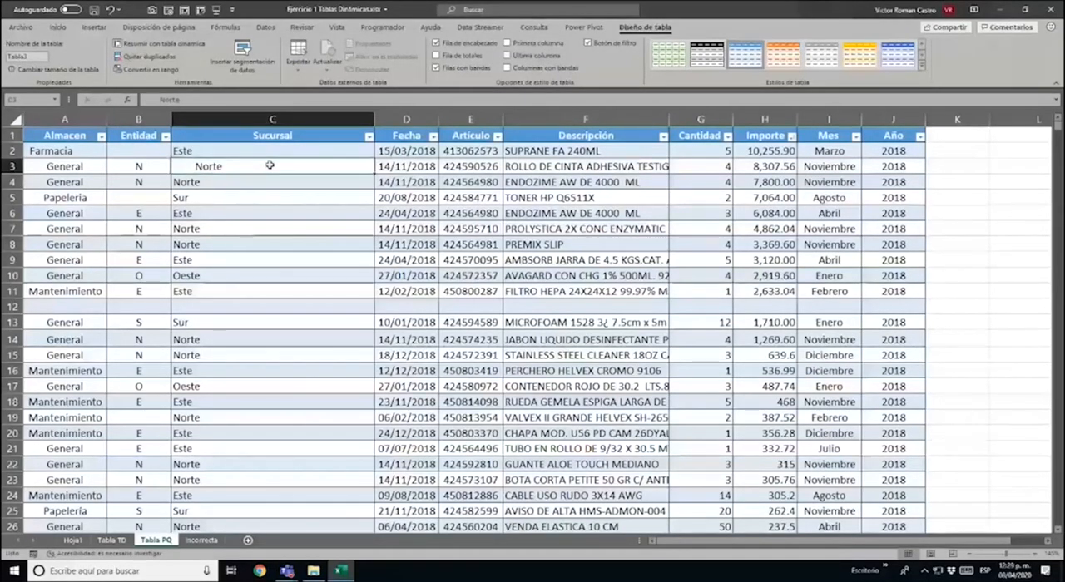
click(12, 306)
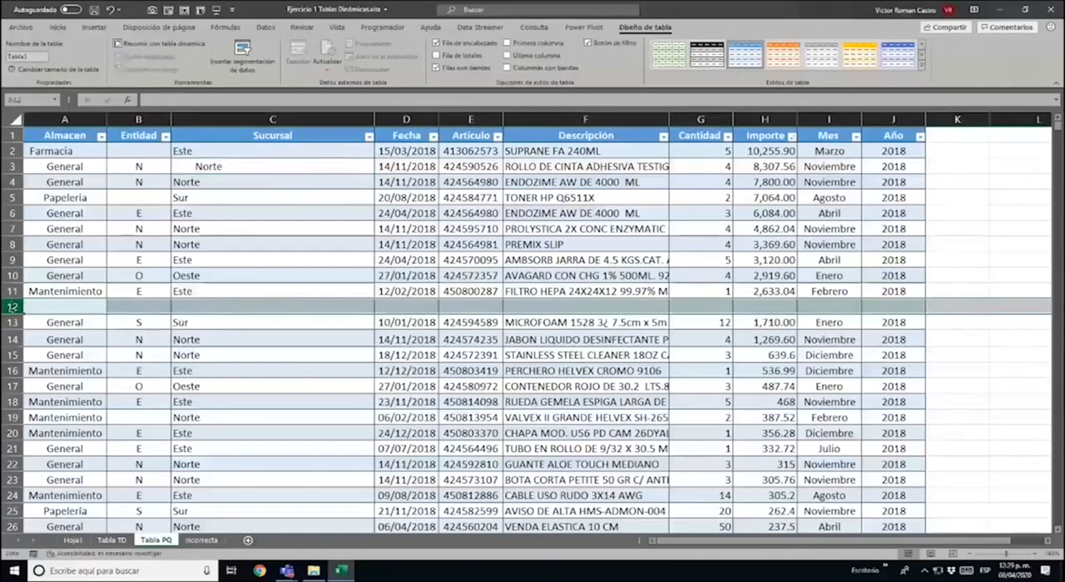
click(141, 146)
click(140, 198)
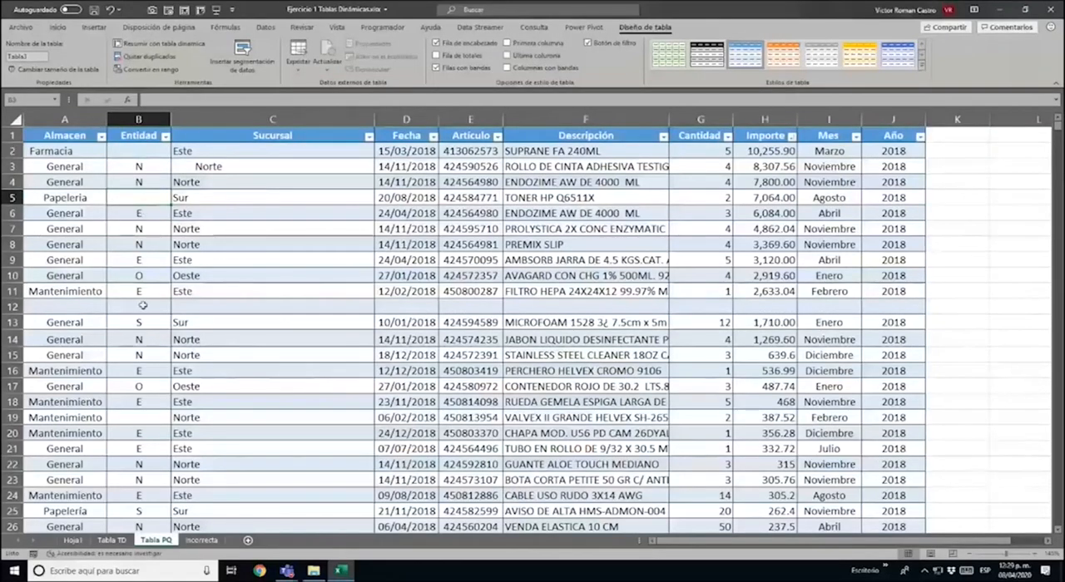
click(153, 418)
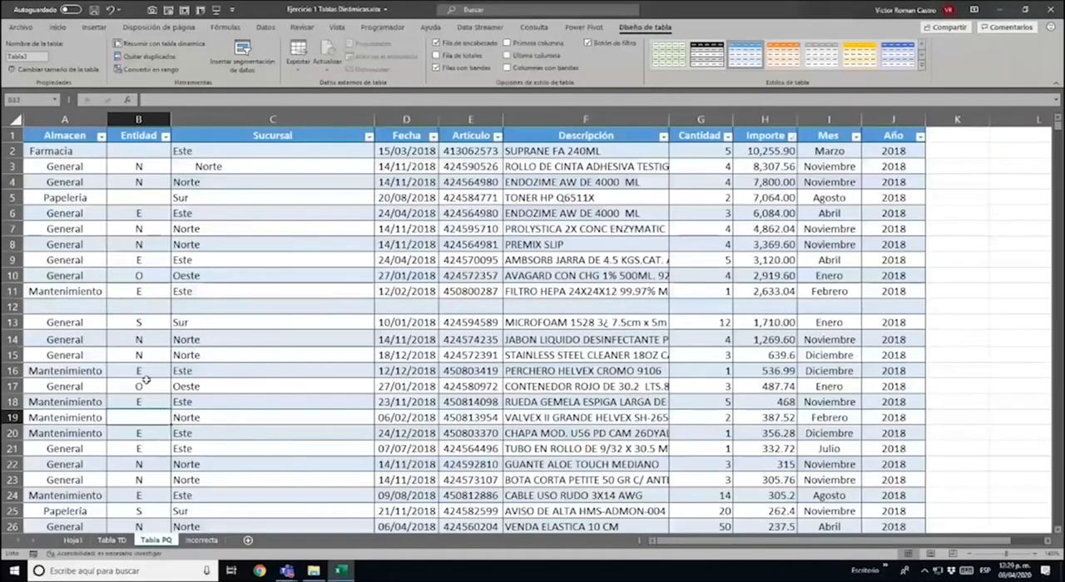
click(138, 150)
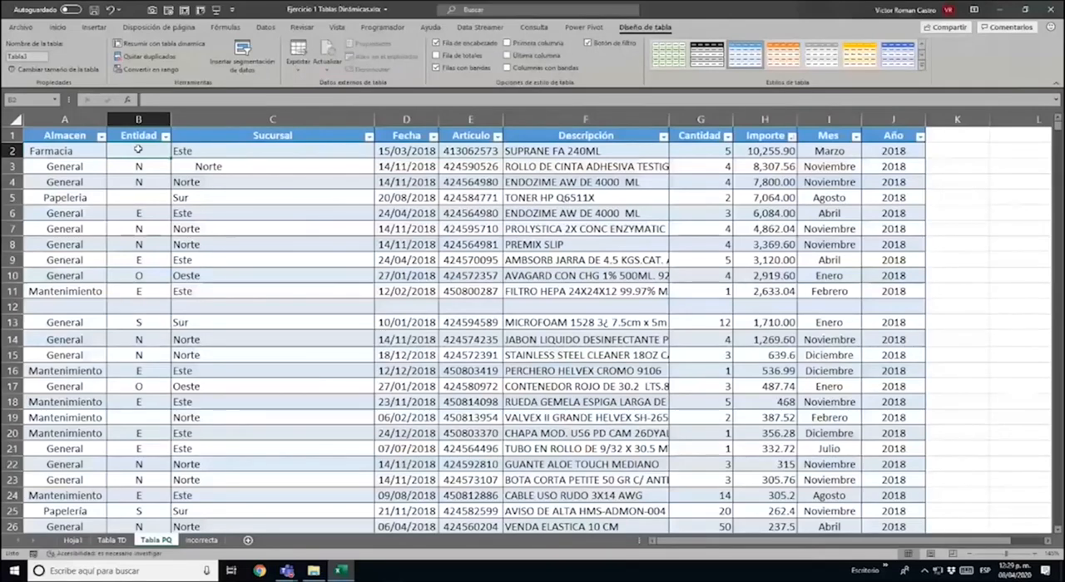
Review the available commands for getting and transforming data
click(273, 27)
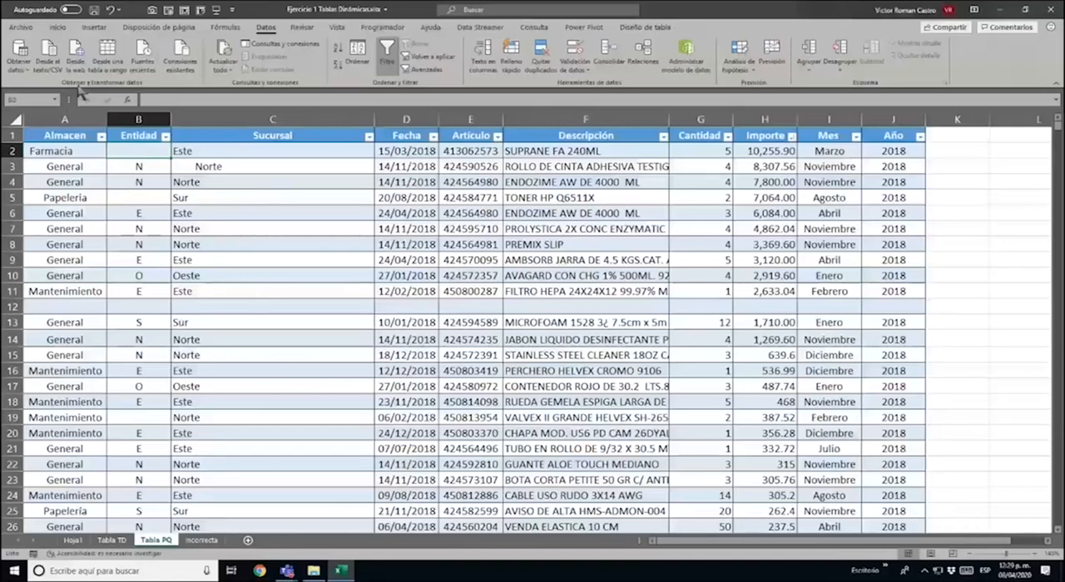
key(ctrl+1)
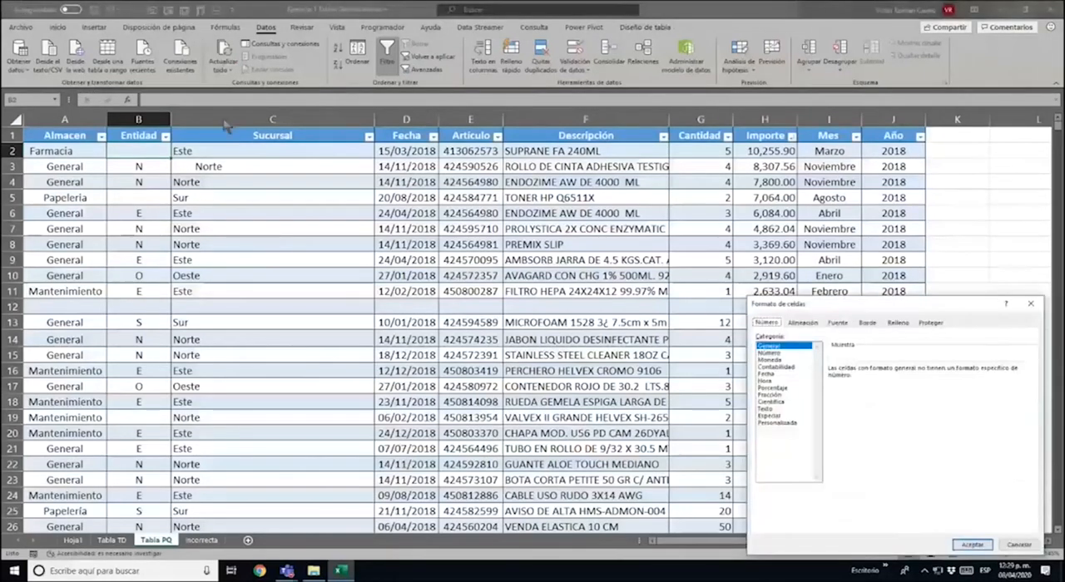
key(Escape)
click(249, 198)
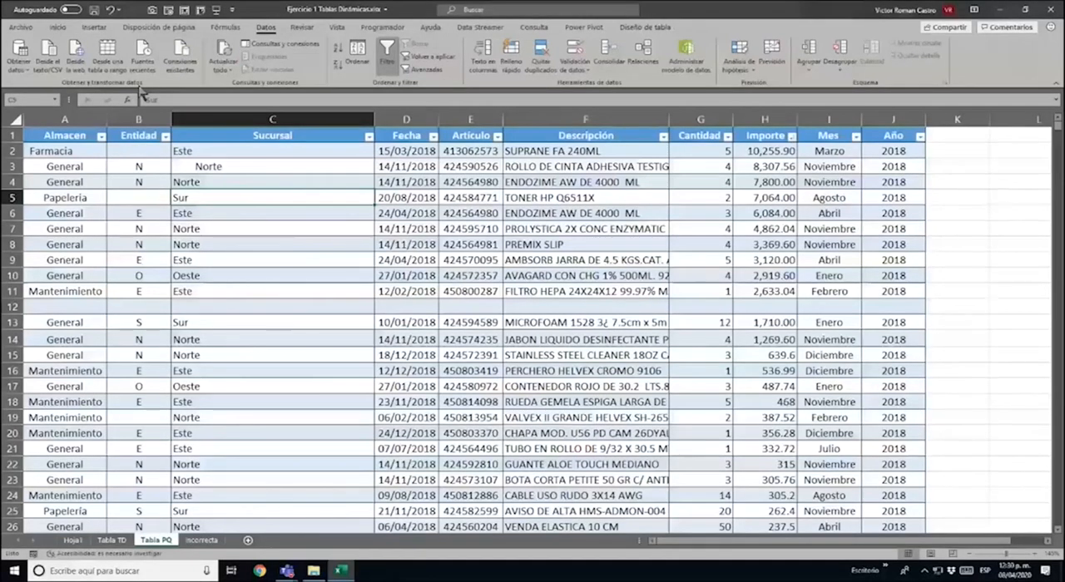
Check in Excel's add-in options which COM add-ins are enabled, leaving the selection unchanged
click(20, 28)
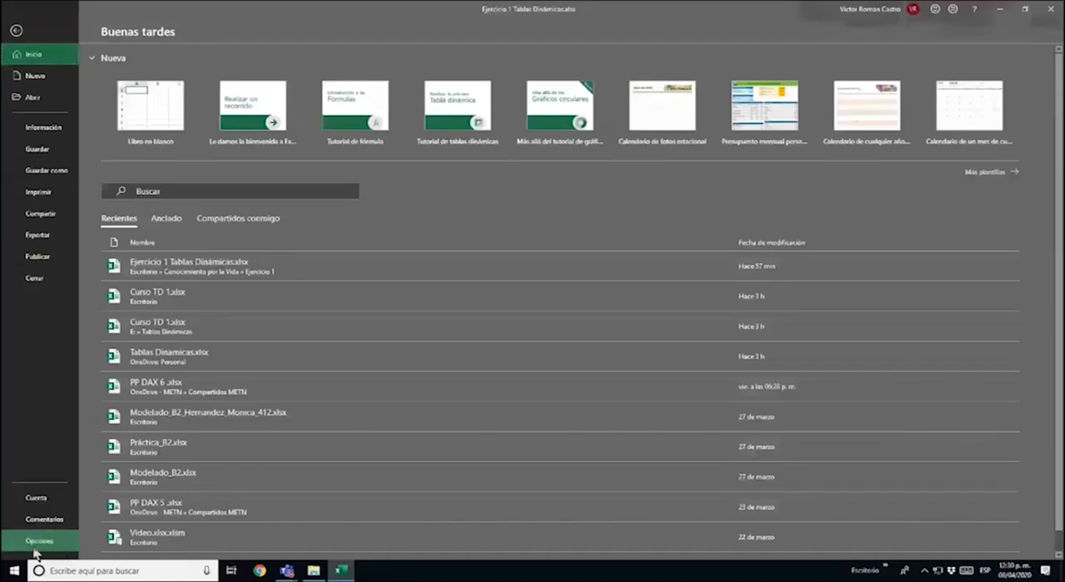
click(36, 550)
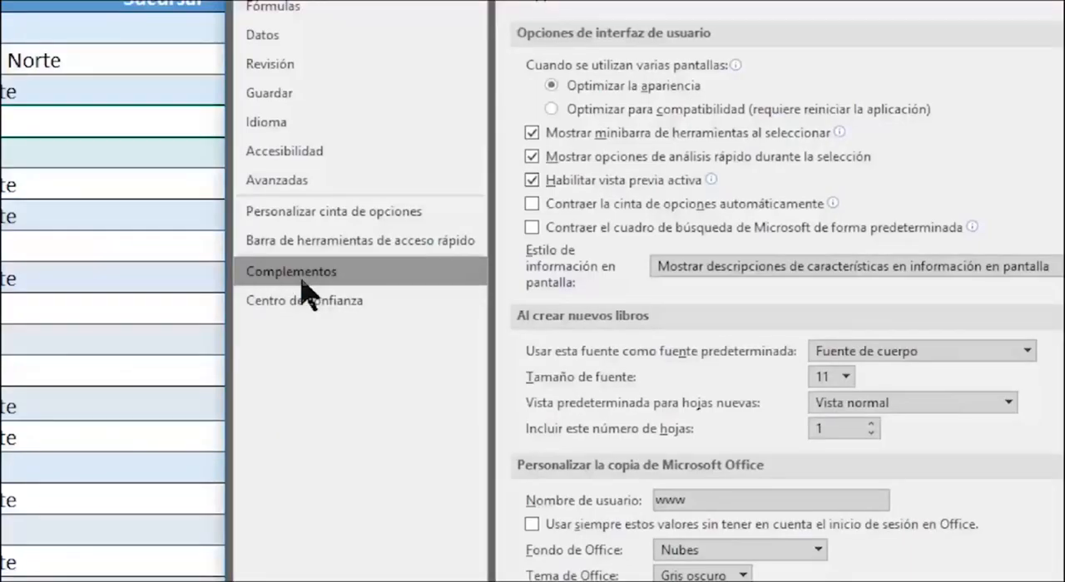
click(367, 280)
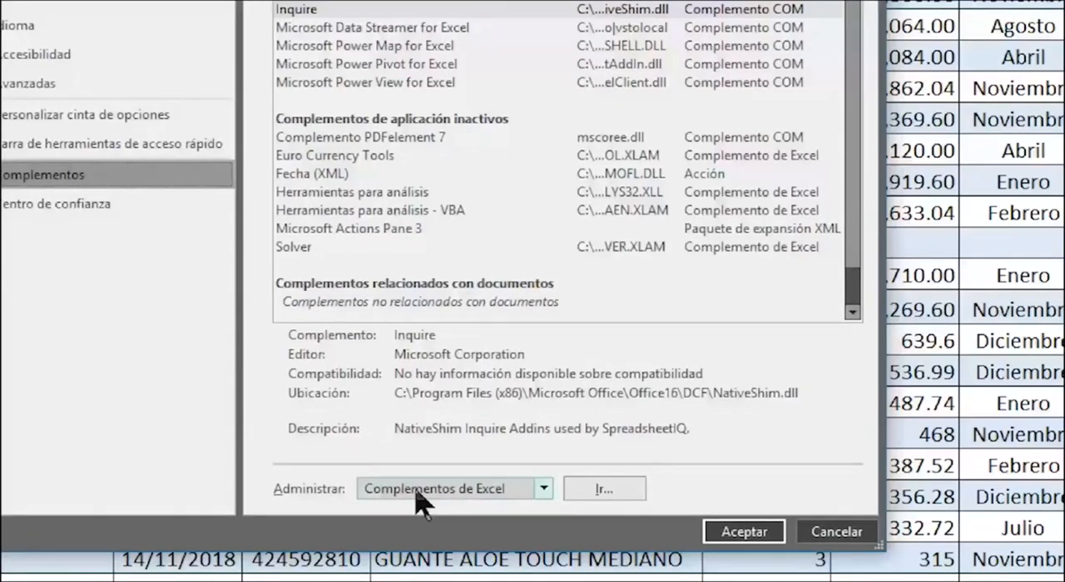
click(548, 491)
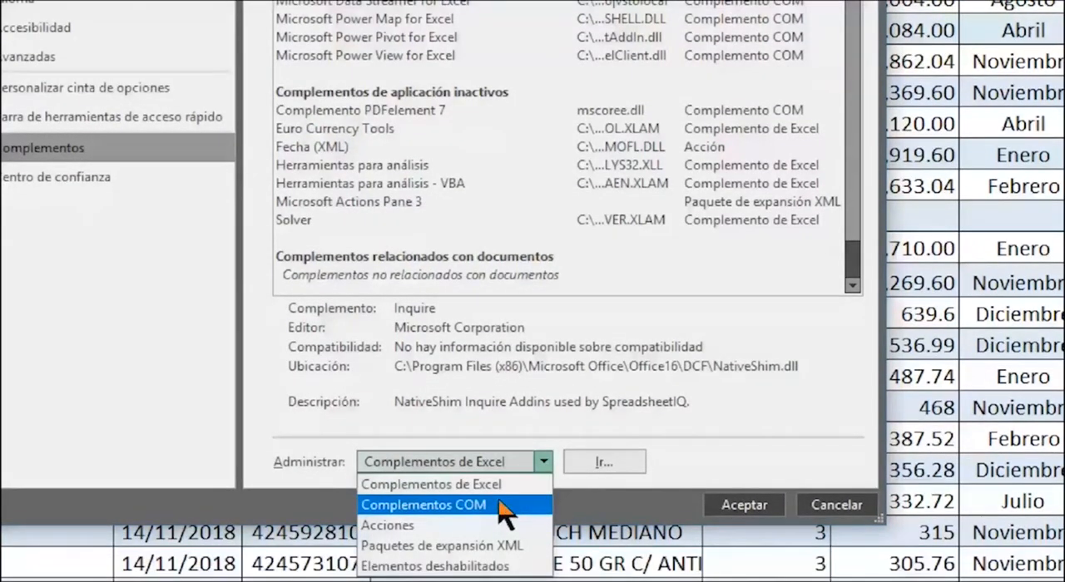
click(504, 506)
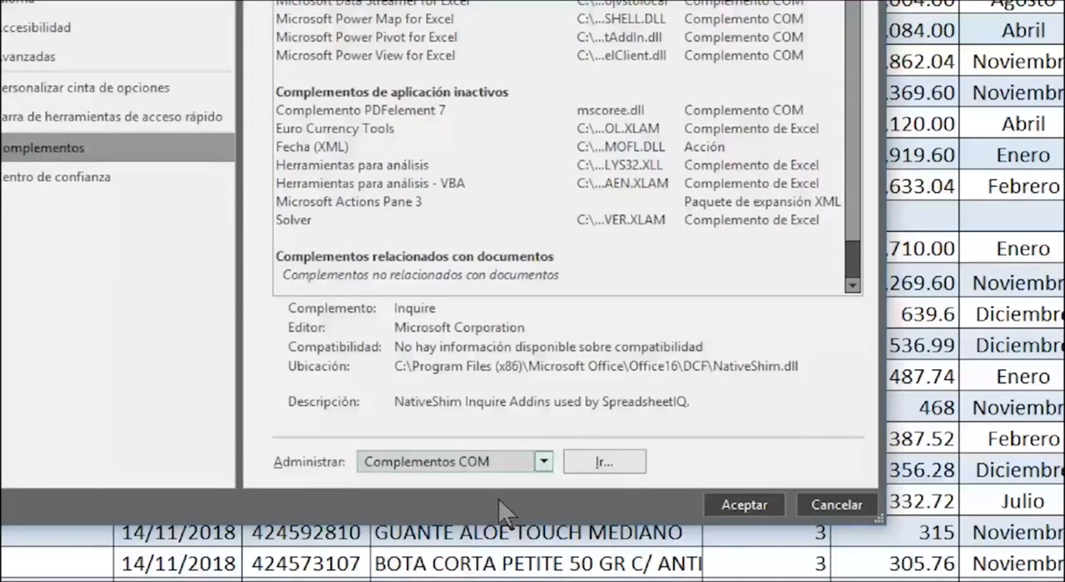
click(632, 462)
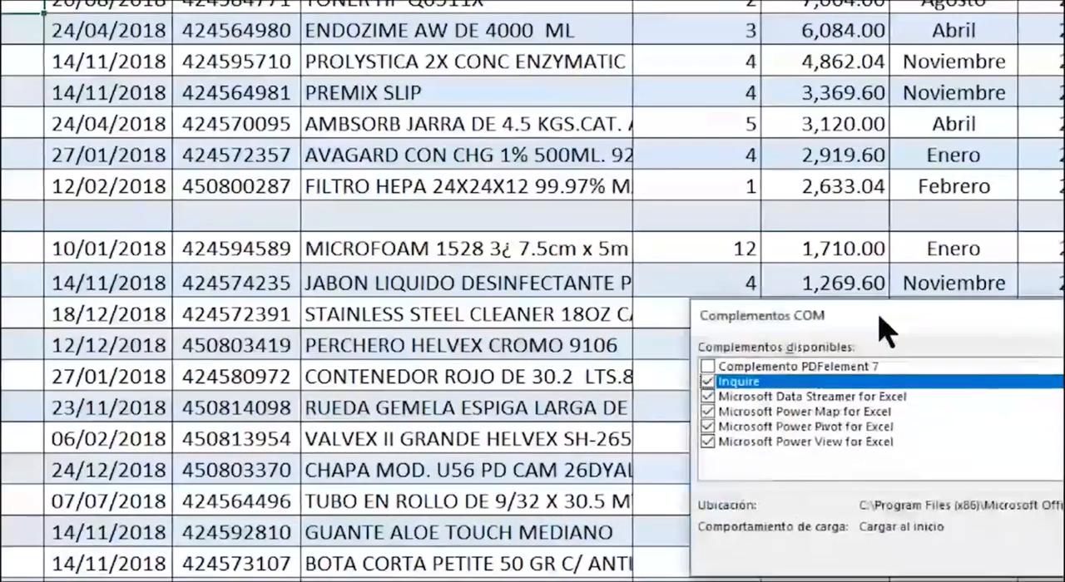
drag(880, 317, 370, 144)
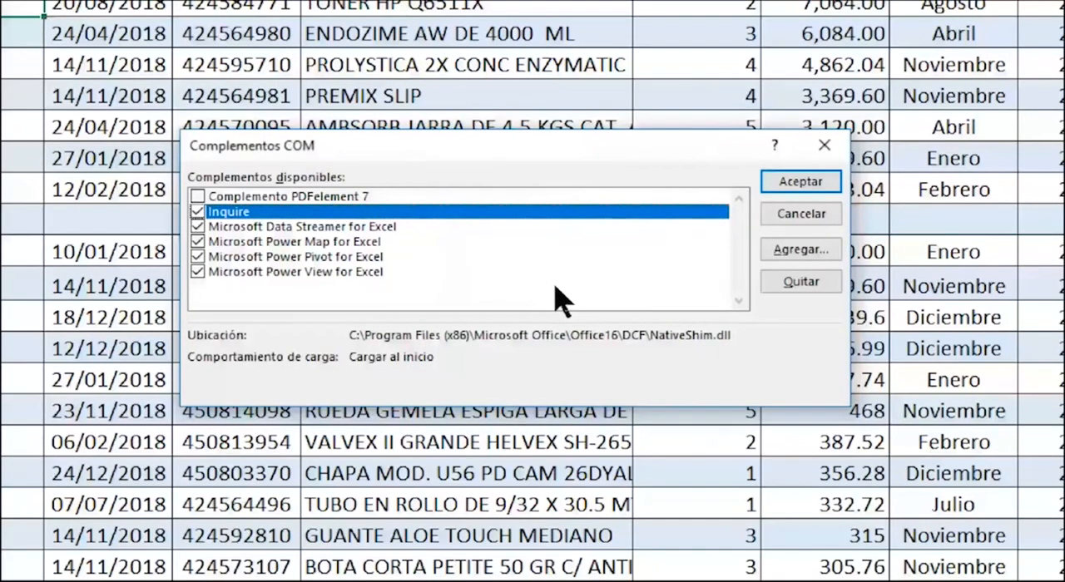
key(Return)
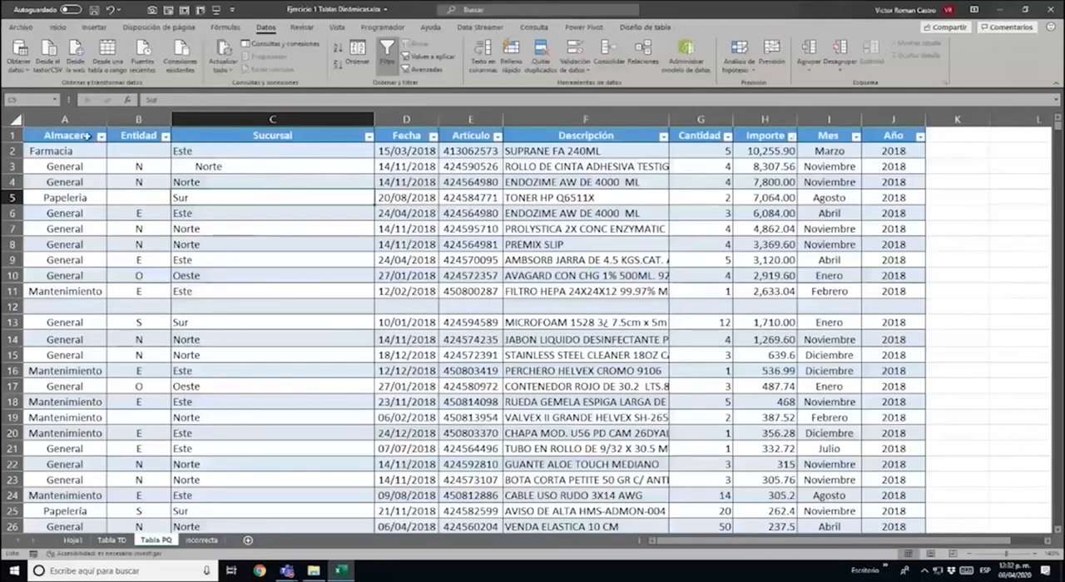
Import the table on the Tabla PQ sheet into Power Query as a query from a table or range
click(60, 133)
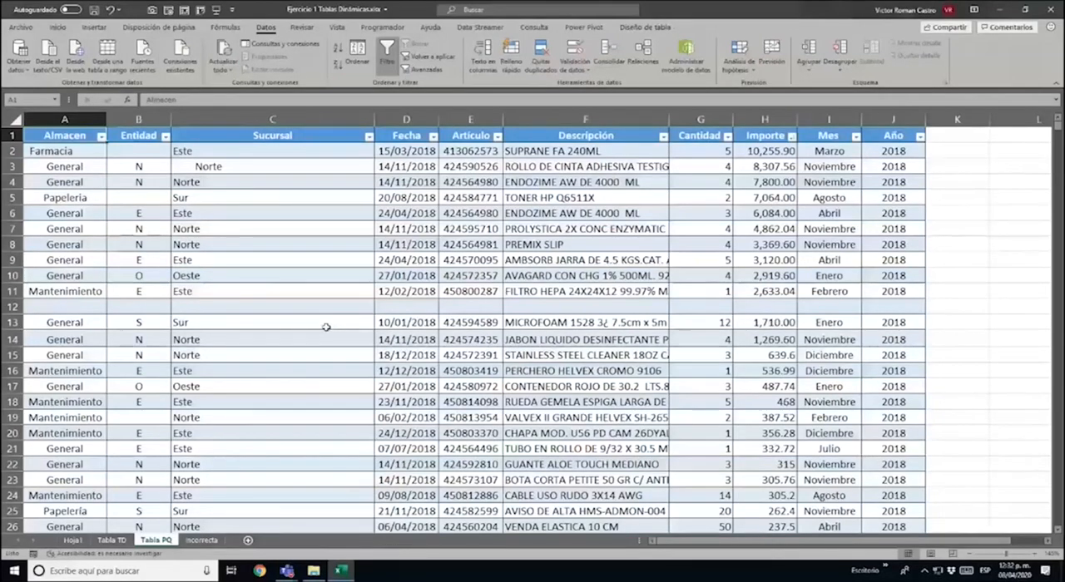
click(420, 231)
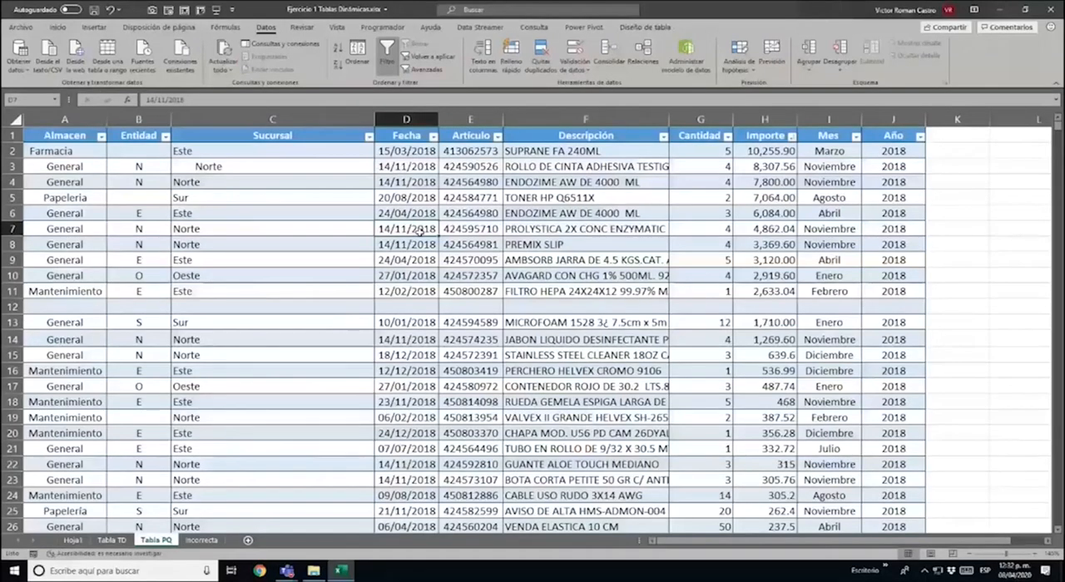
click(113, 51)
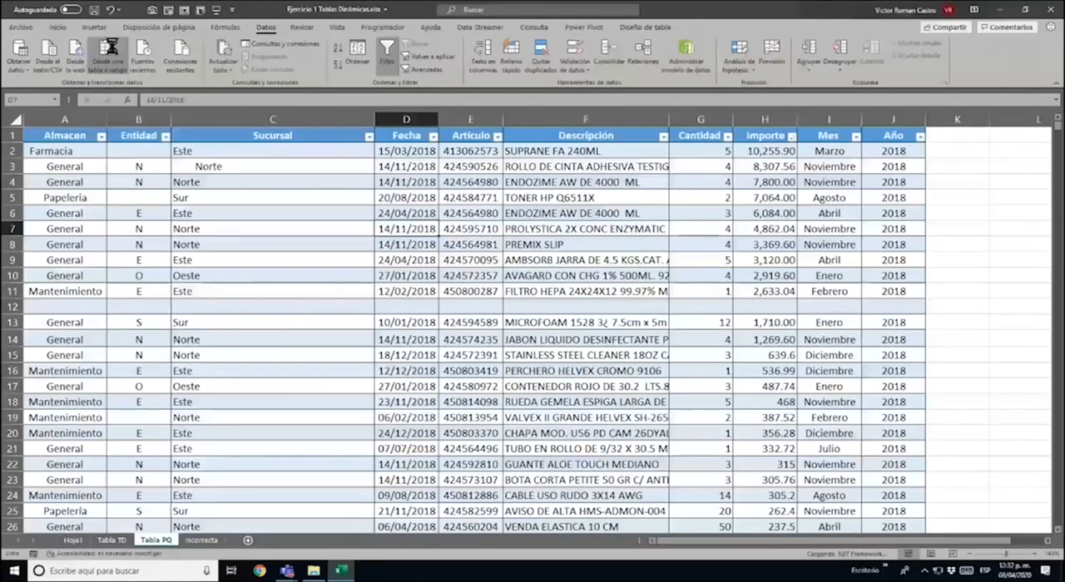
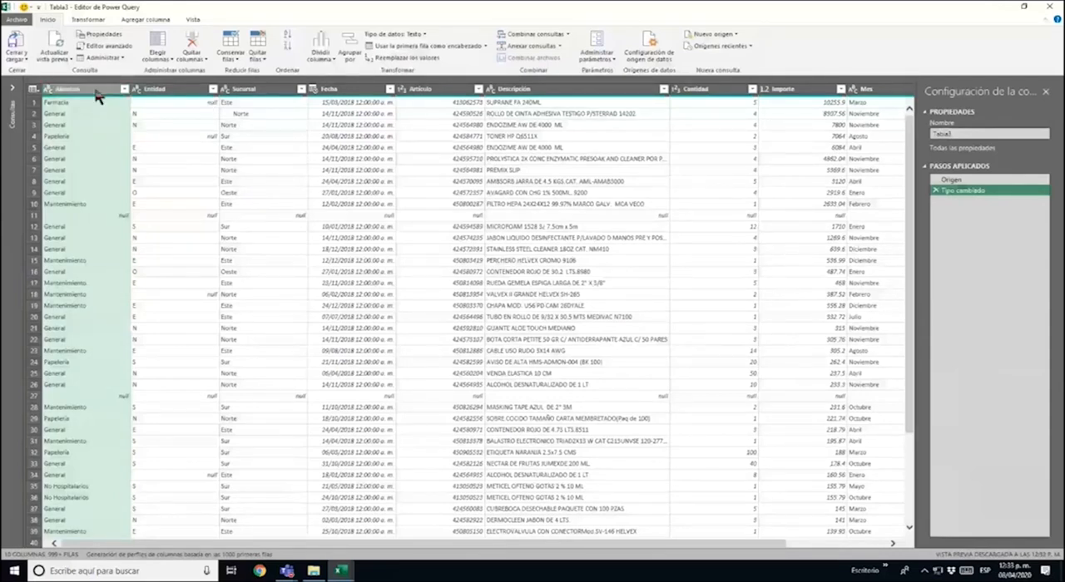
Examine the distinct values of the Almacen column for repeated entries, without applying a filter
click(124, 89)
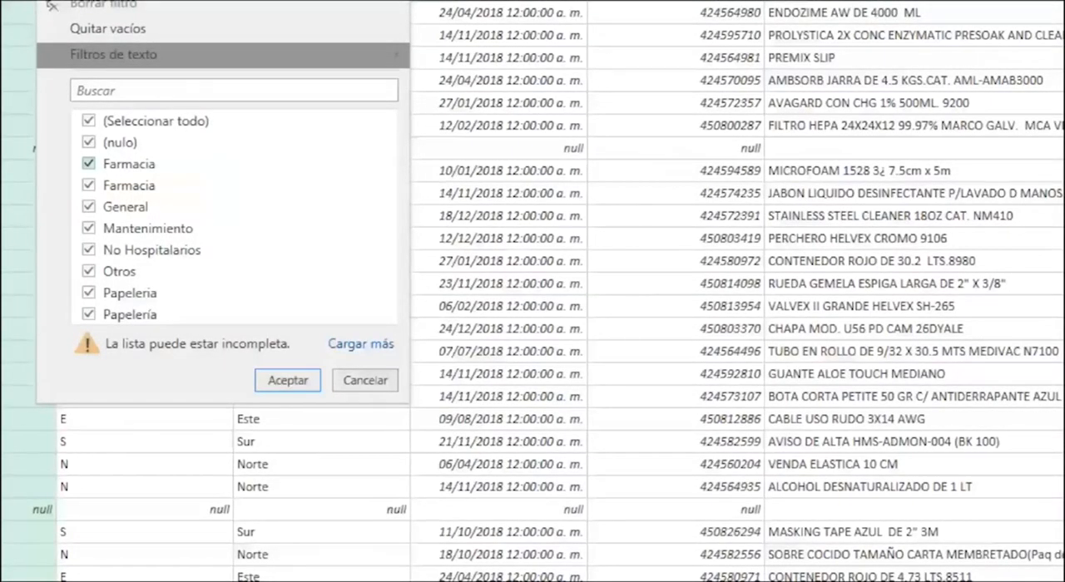
key(Escape)
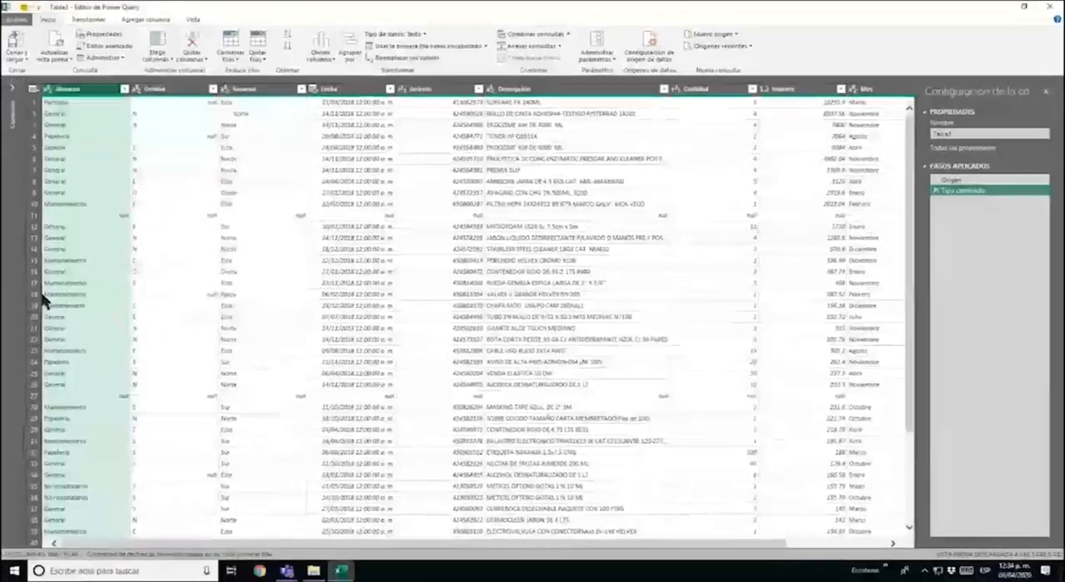
click(98, 157)
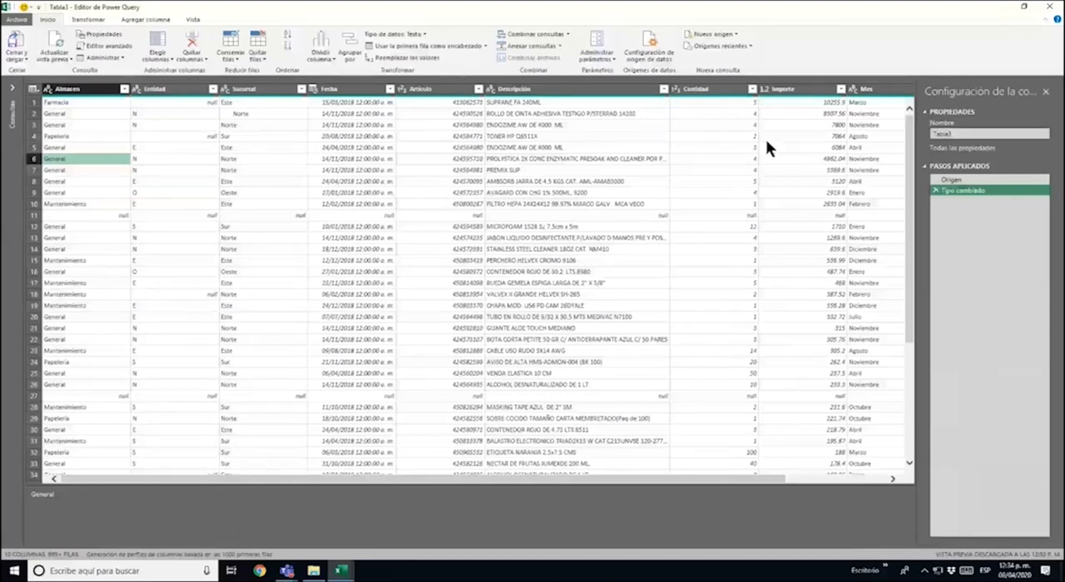
Select the Almacen column and review the available commands for managing, transforming and adding columns
click(91, 90)
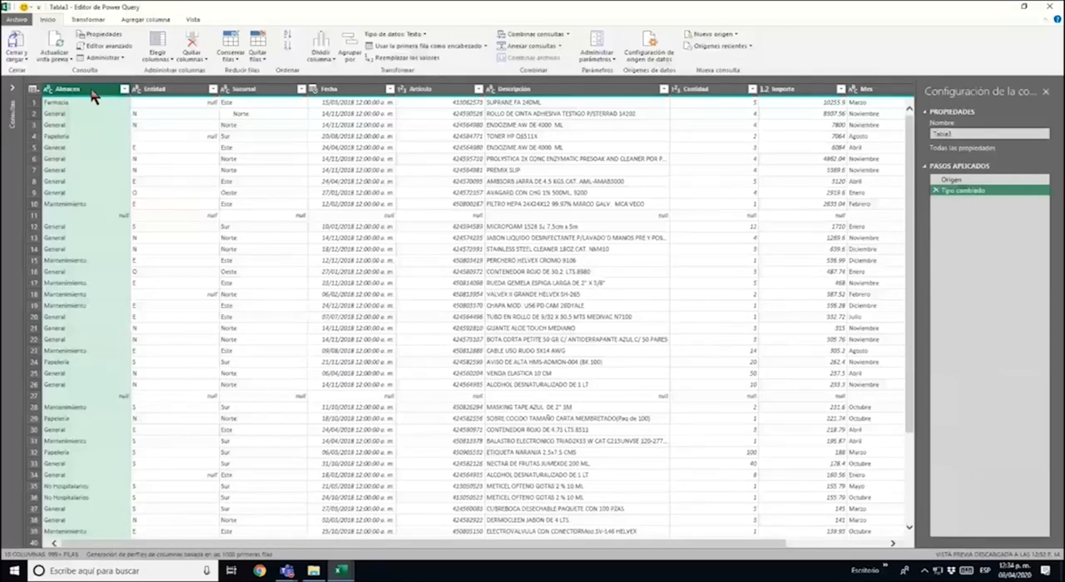
click(89, 19)
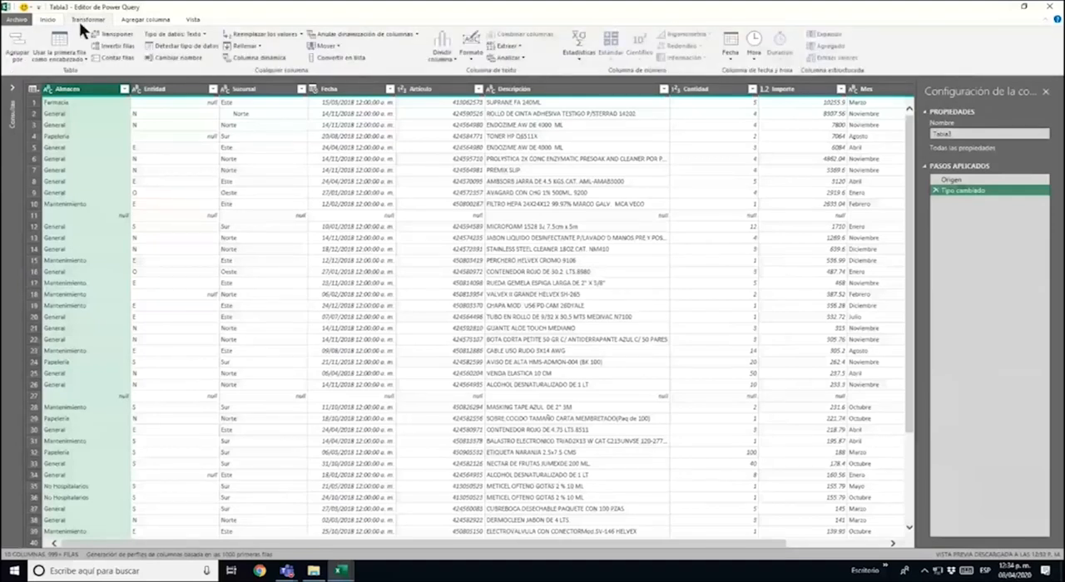
click(48, 20)
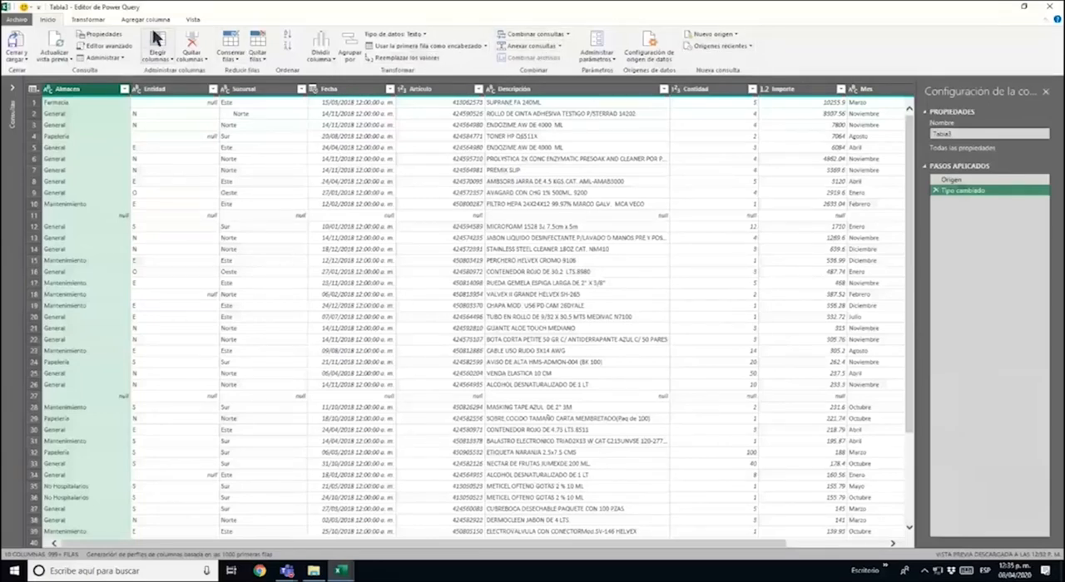
click(91, 19)
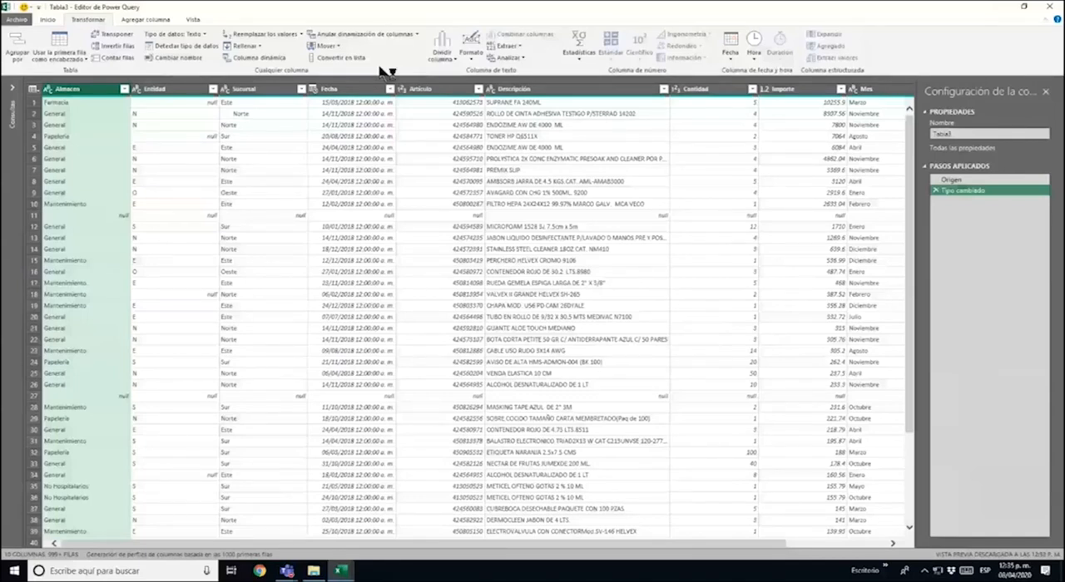
click(157, 19)
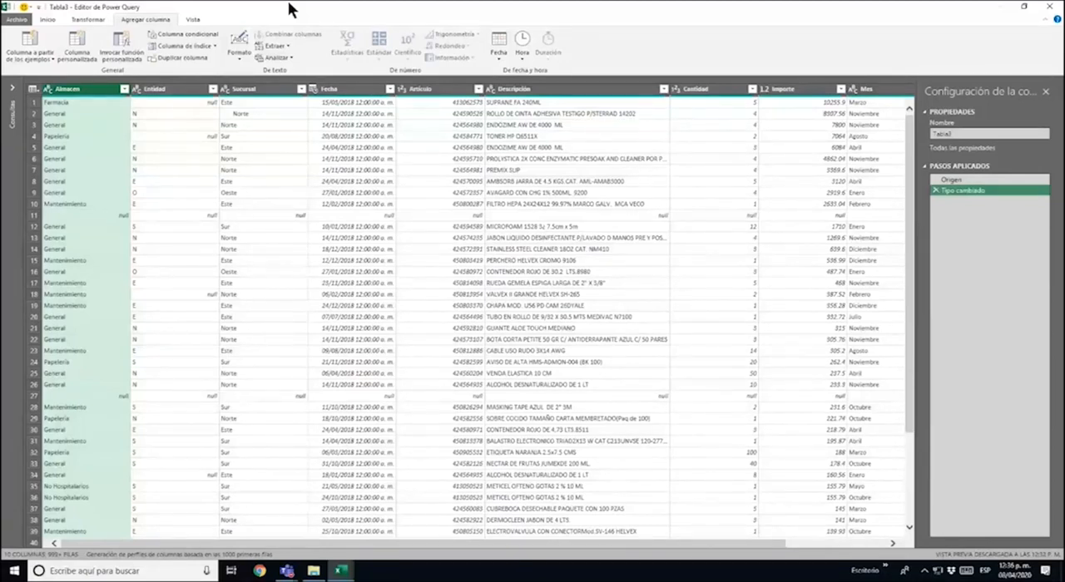
click(88, 19)
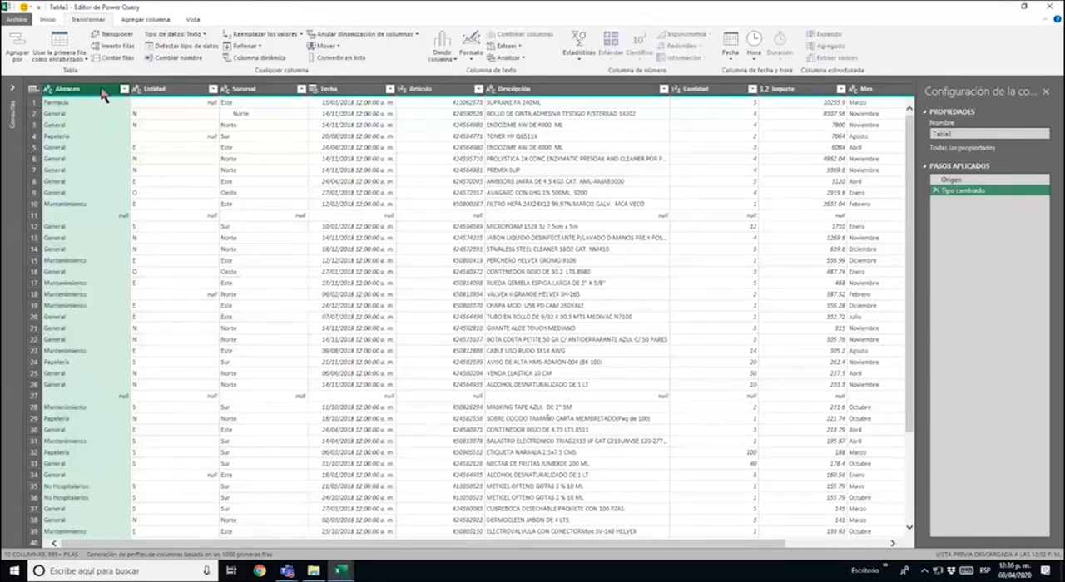
Trim the text in the Almacen column and recheck its distinct values without applying a filter
click(183, 94)
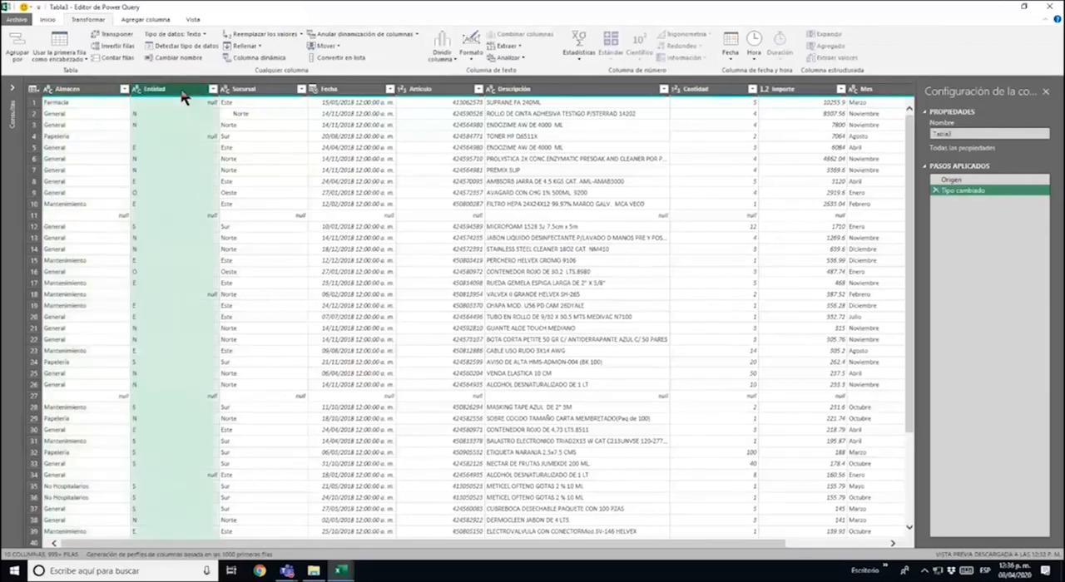
click(100, 92)
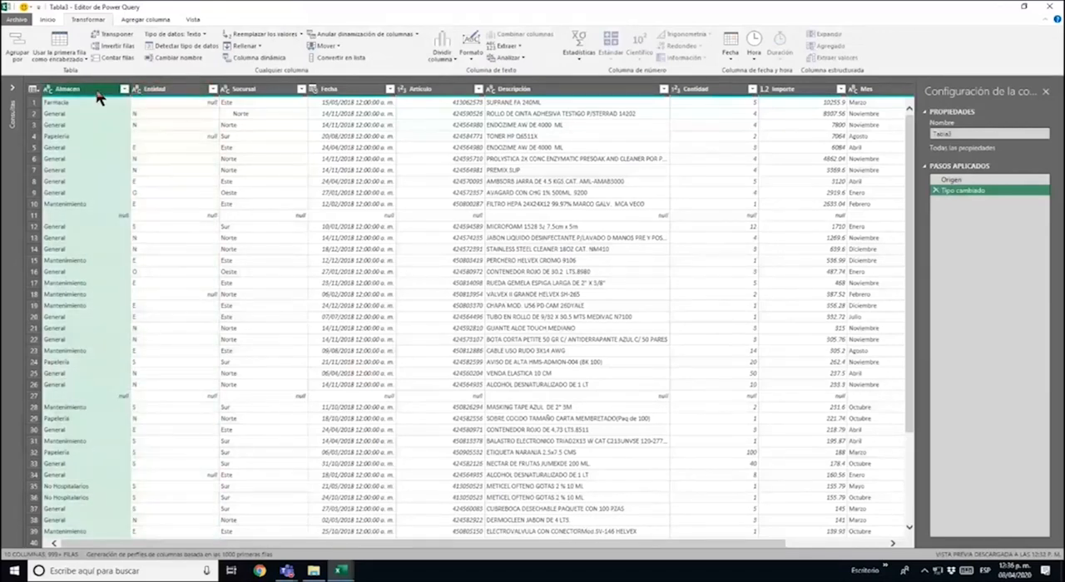
click(468, 54)
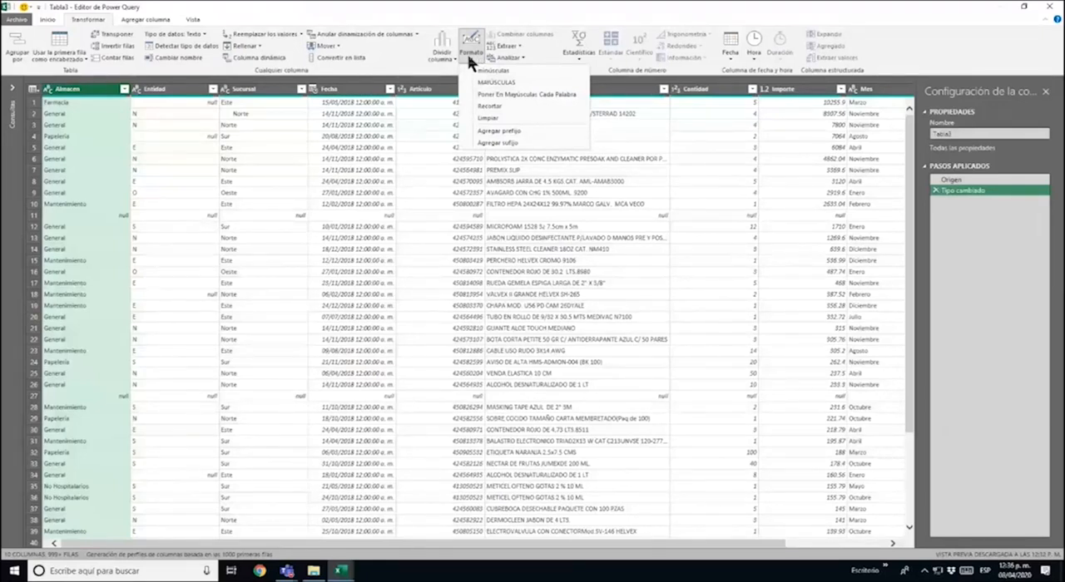
click(522, 103)
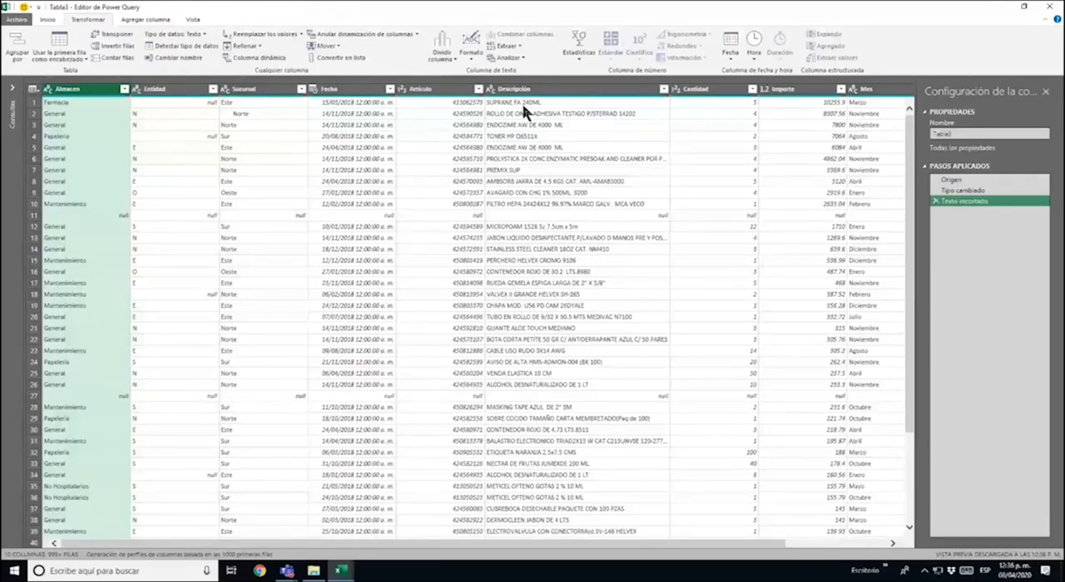
click(124, 90)
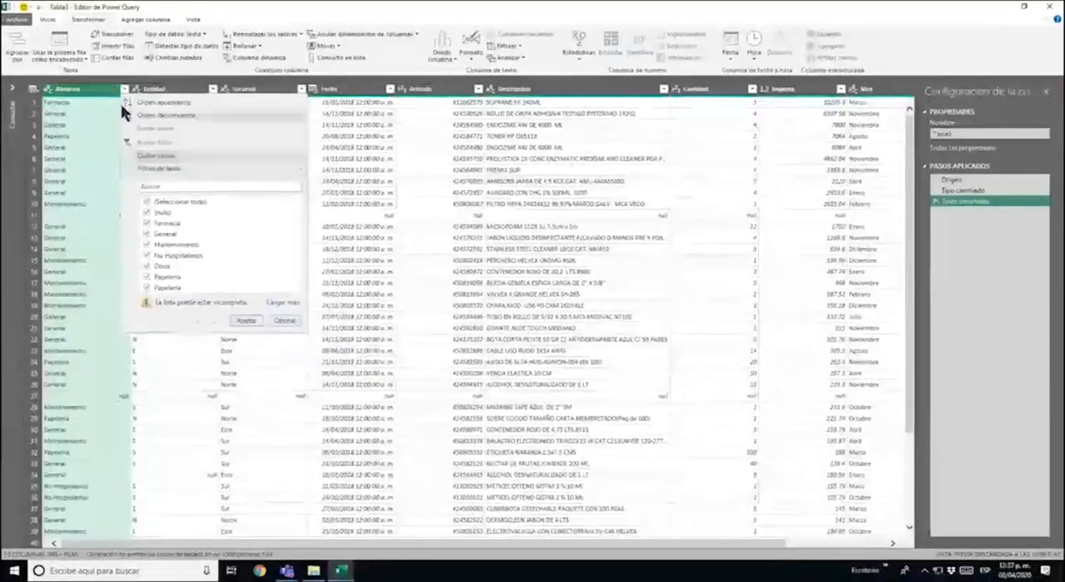
click(125, 89)
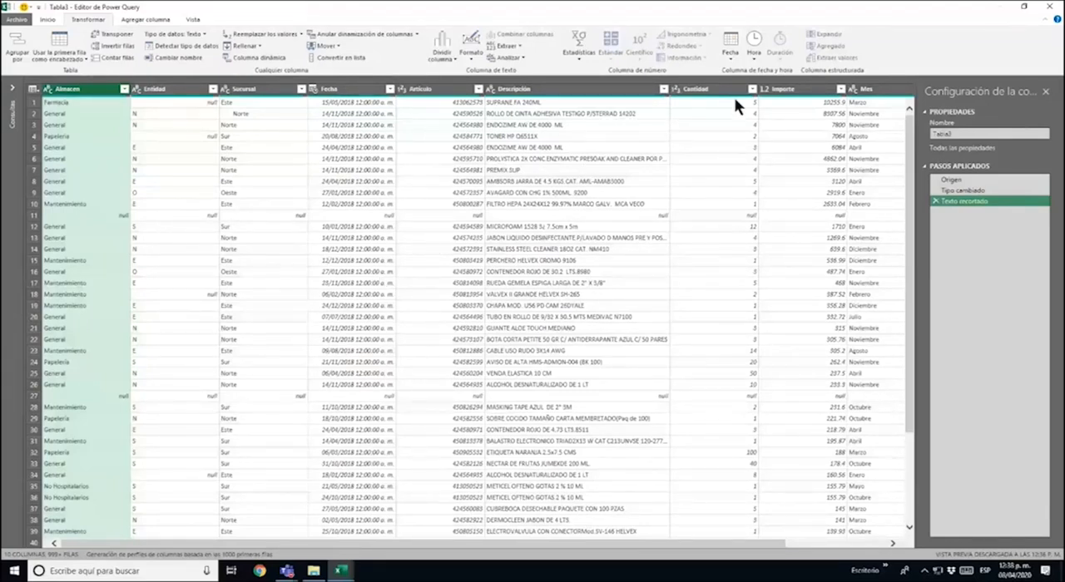
Widen the query settings pane and trim the text in the Sucursal column
drag(914, 174, 865, 176)
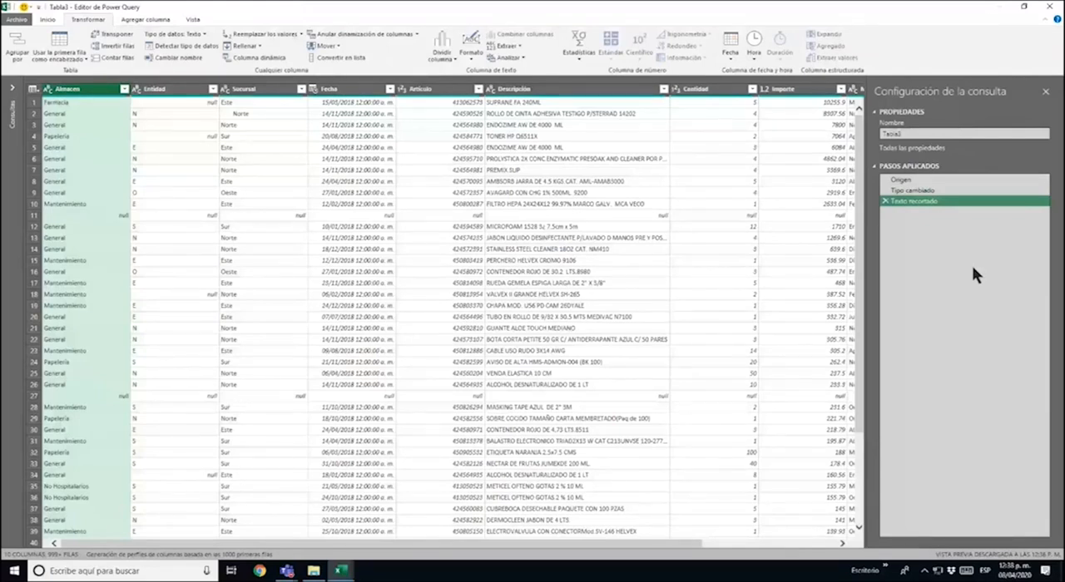
click(268, 89)
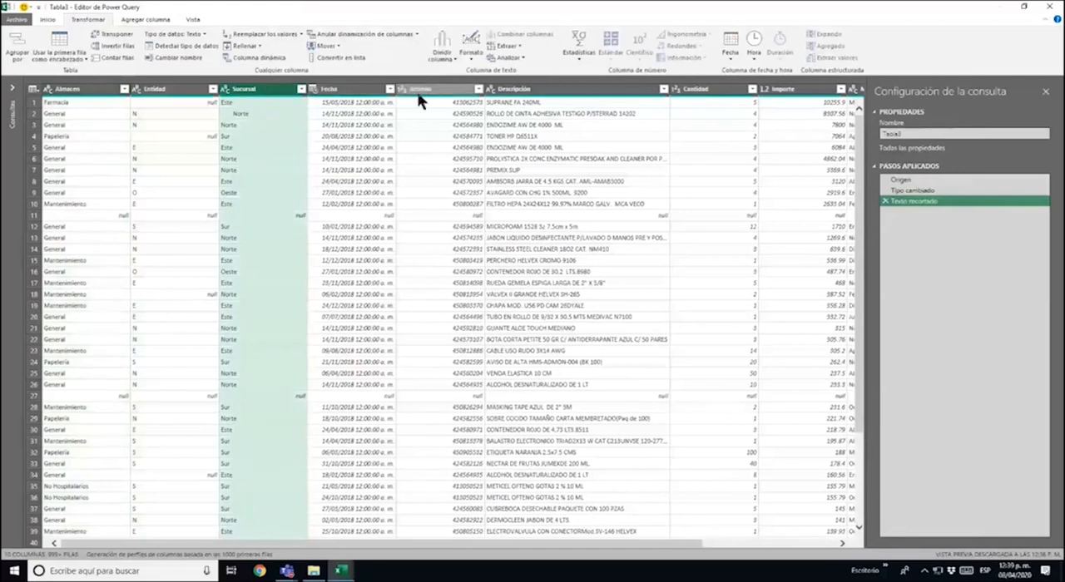
click(476, 59)
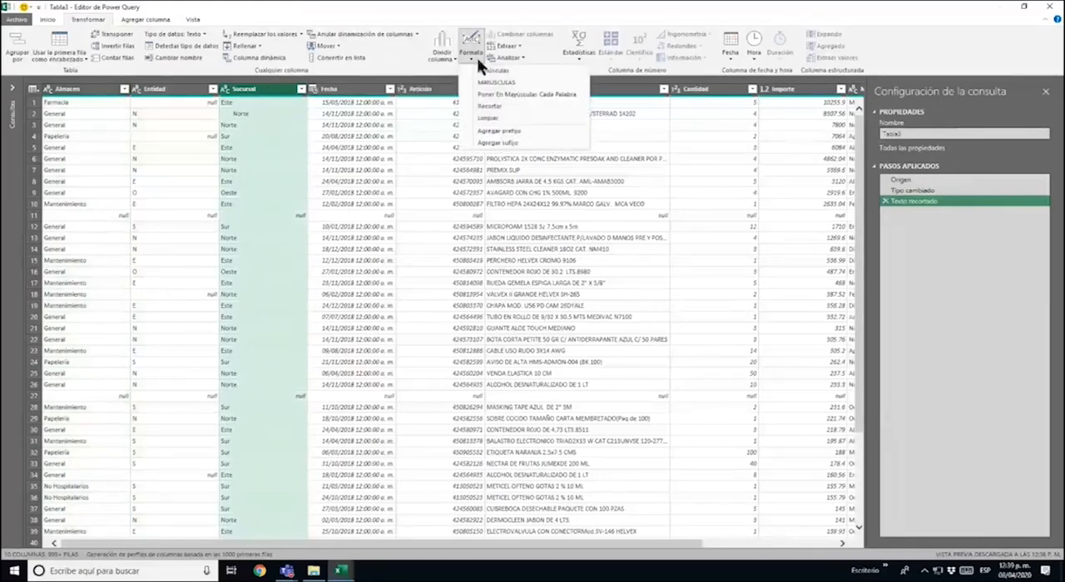
click(505, 104)
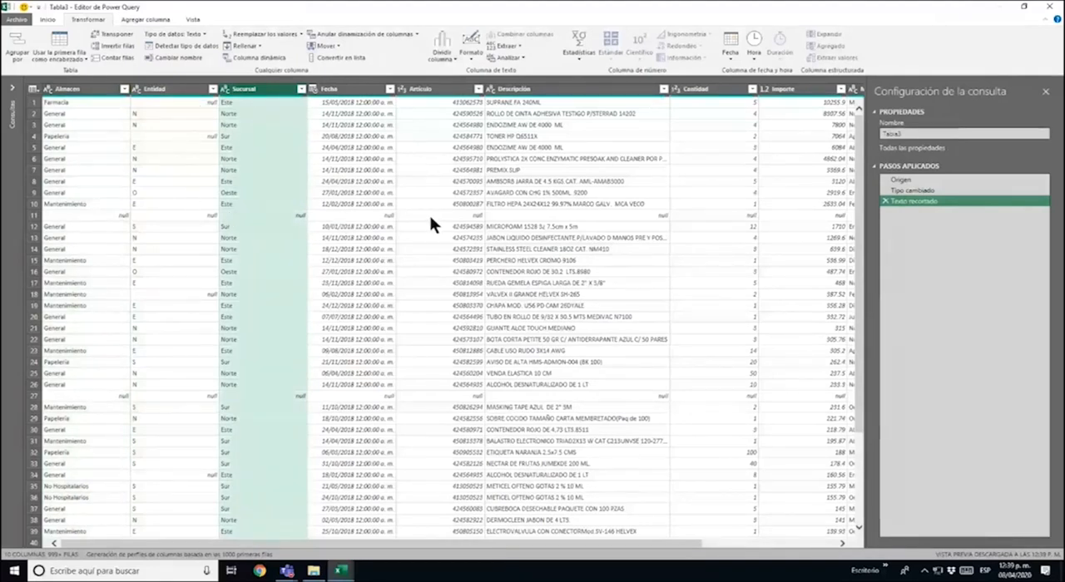
Inspect the empty row 11 and remove all blank rows from the query
click(381, 218)
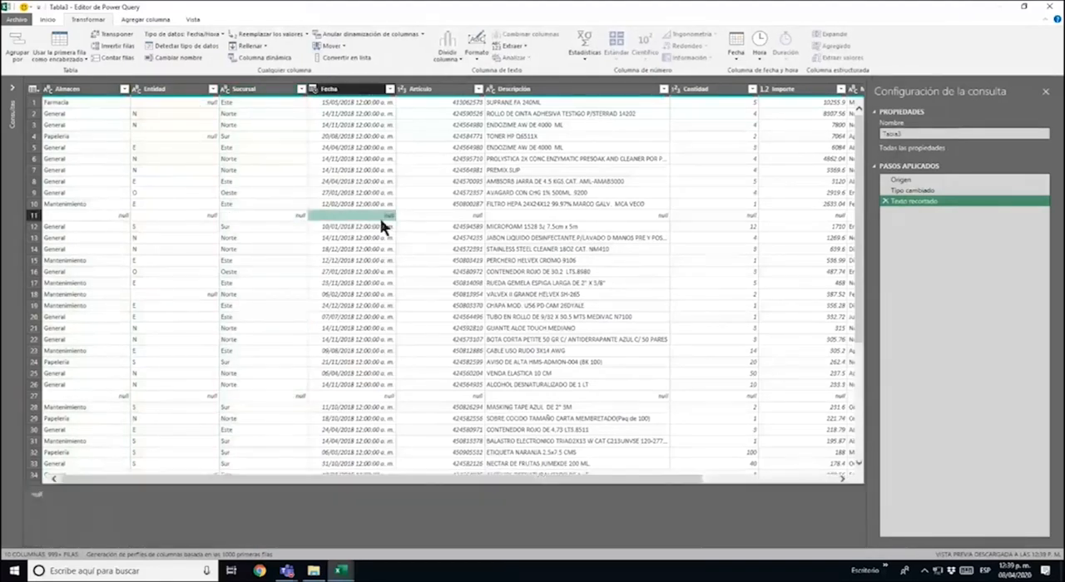
click(286, 213)
click(109, 214)
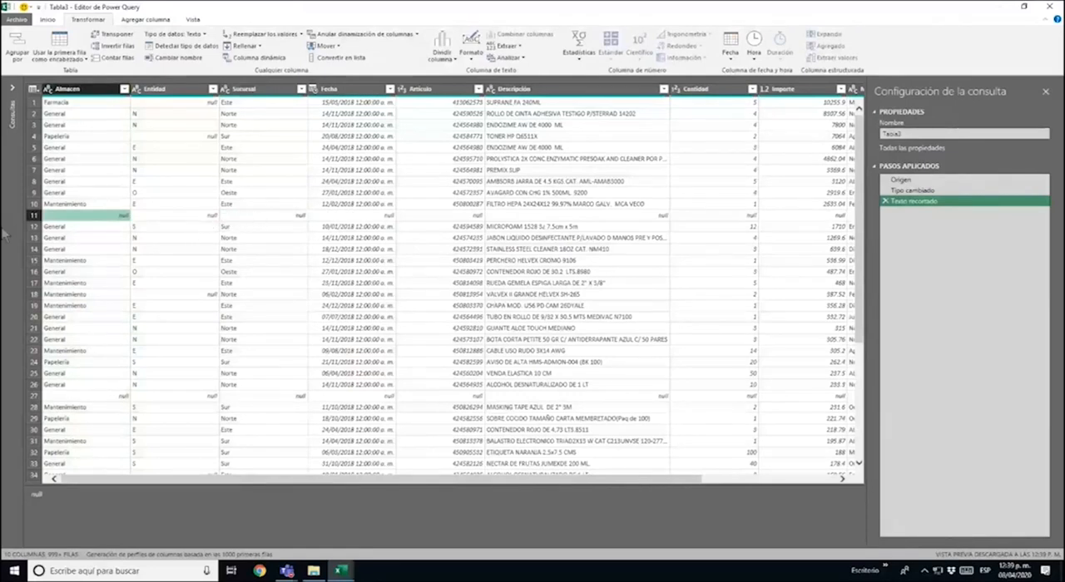
click(33, 215)
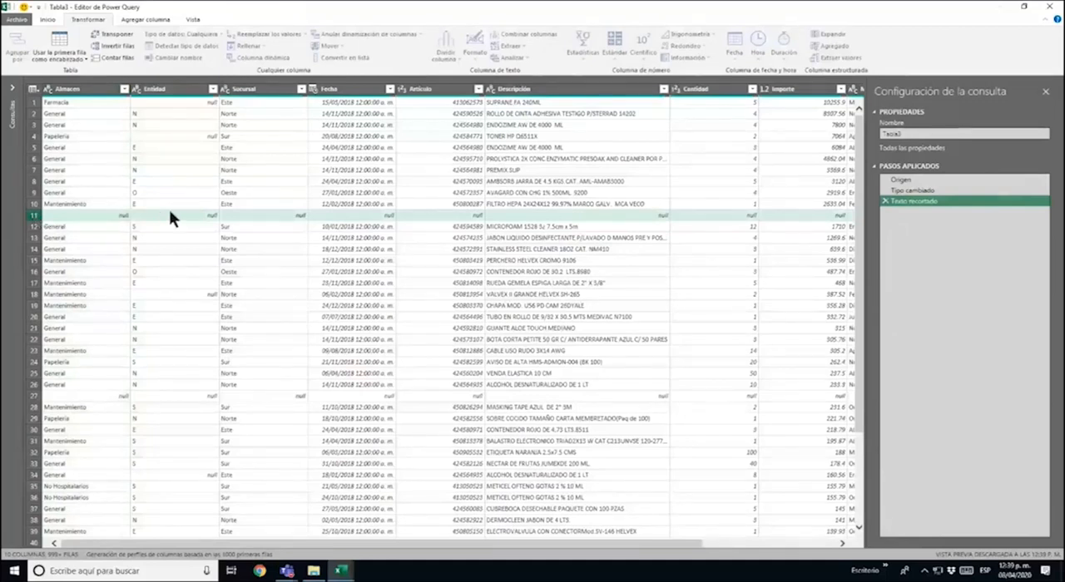
click(88, 99)
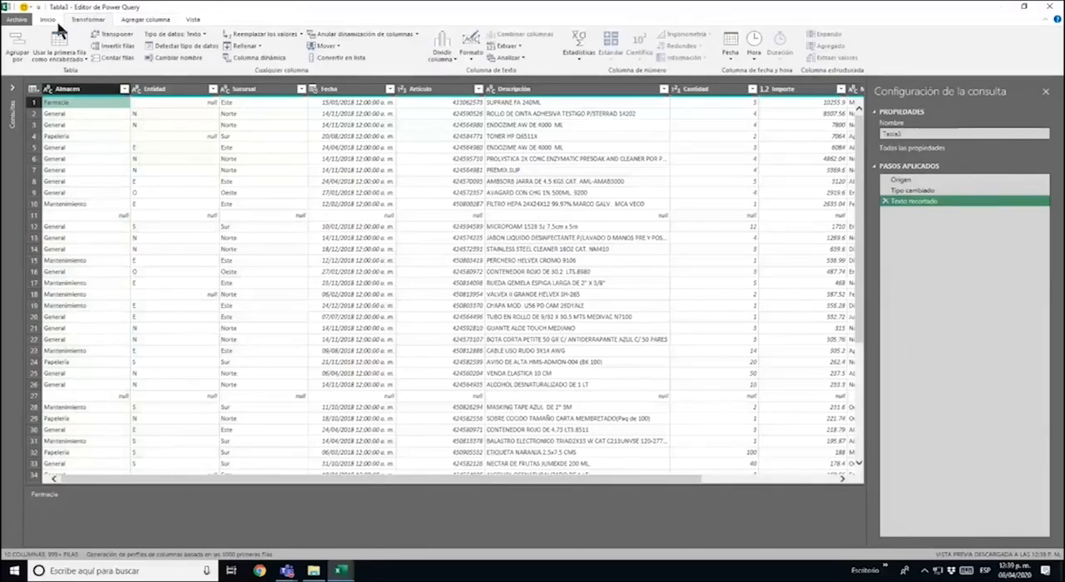
click(54, 19)
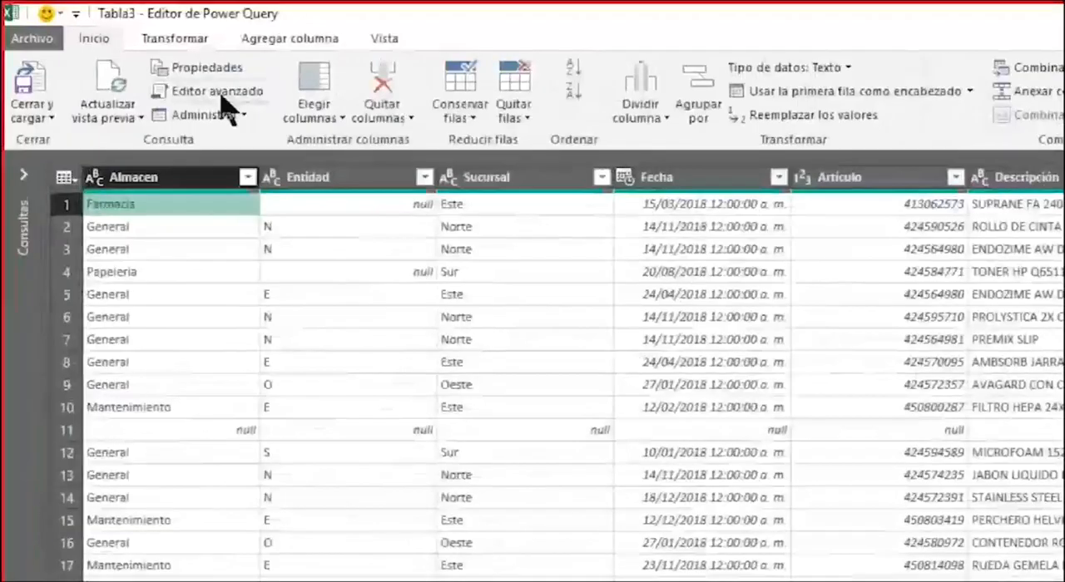
click(520, 130)
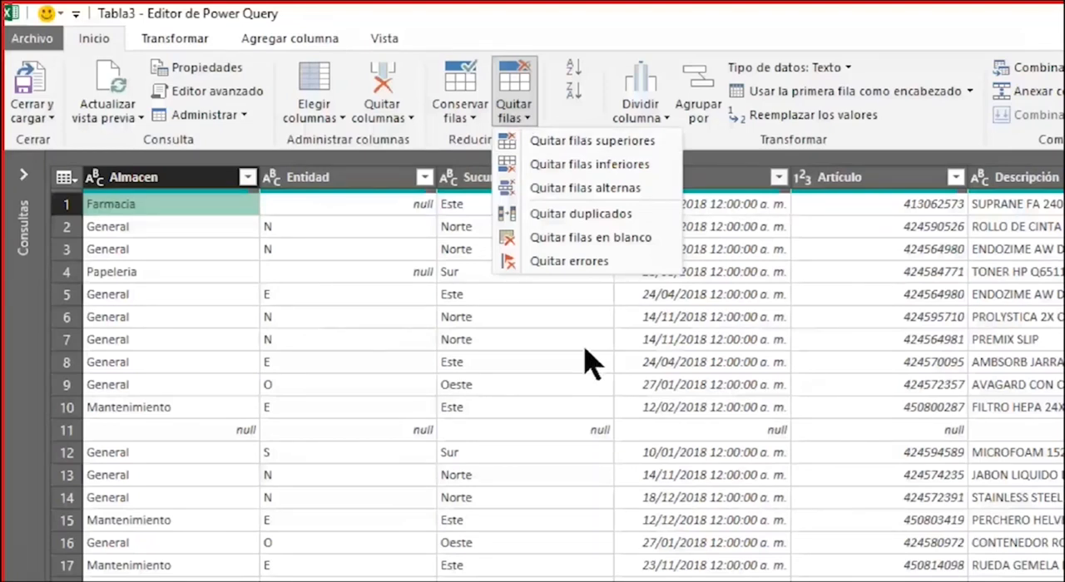
click(590, 238)
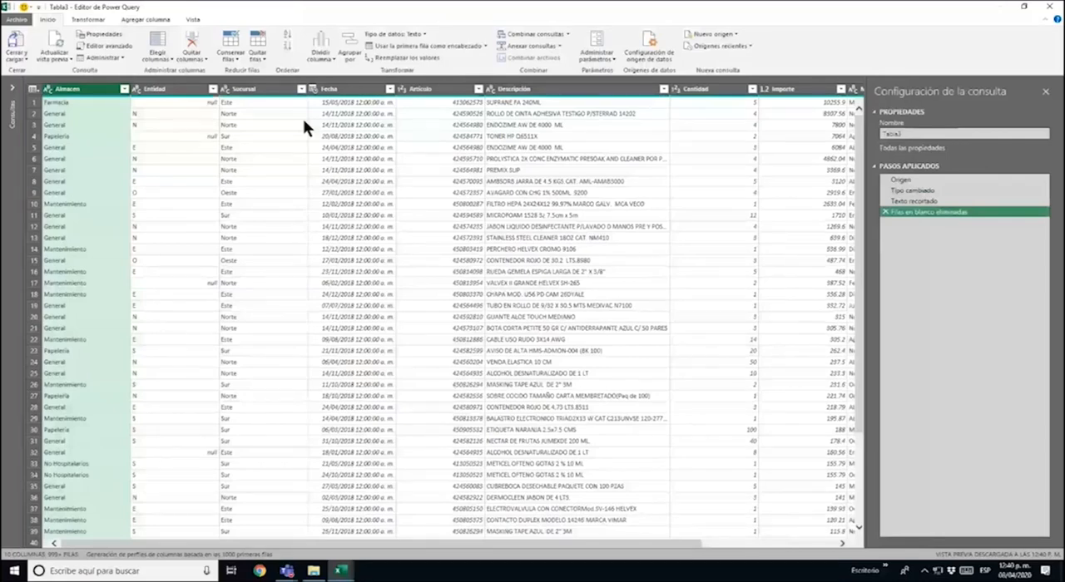
Check the rows for remaining blanks and compare the preview at the Texto recortado and Filas en blanco eliminadas applied steps
scroll(303, 119, down, 4)
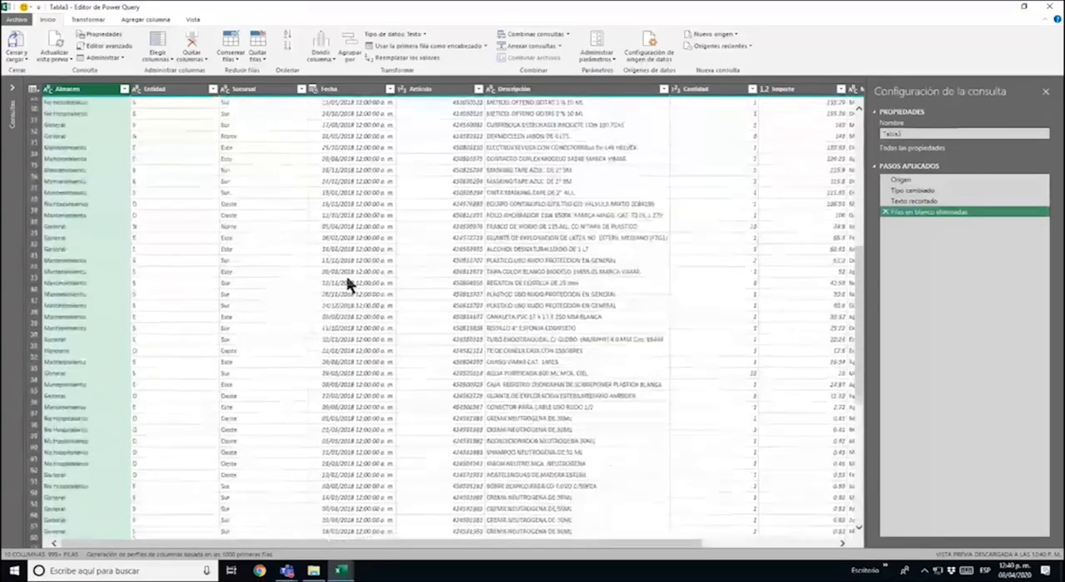
scroll(360, 280, up, 4)
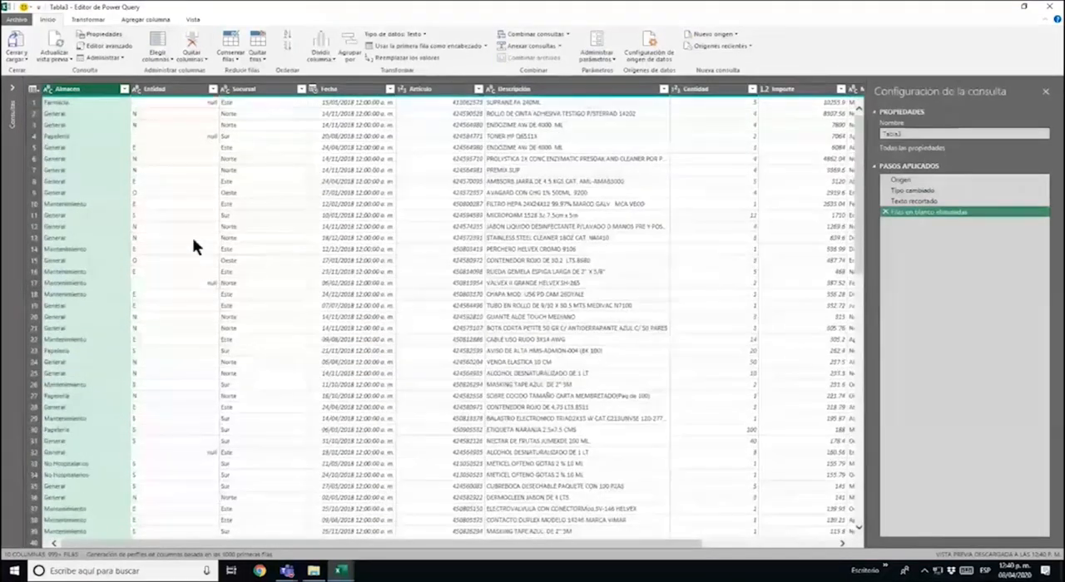
click(52, 230)
click(39, 340)
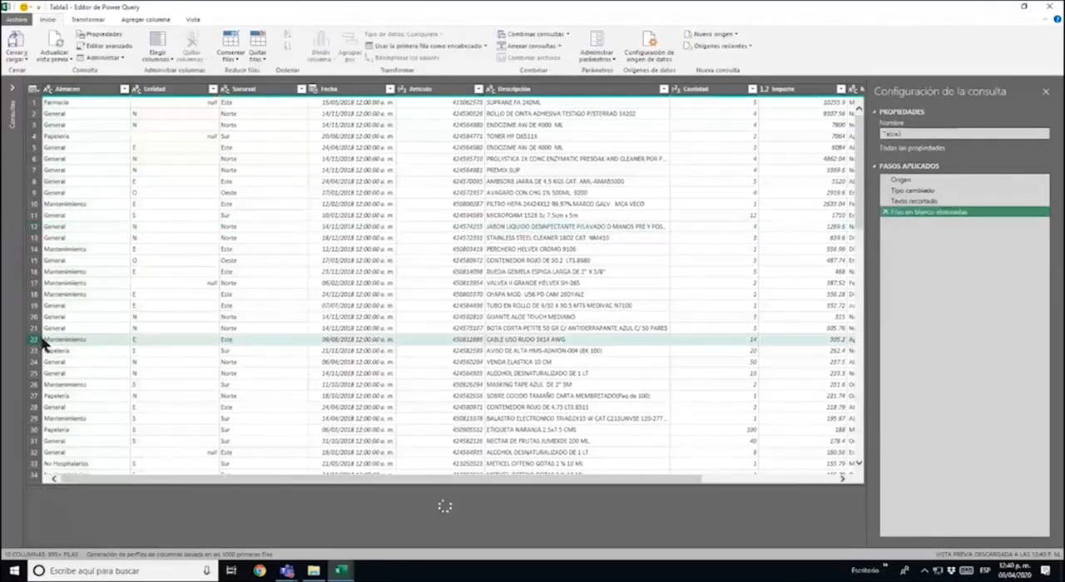
click(97, 327)
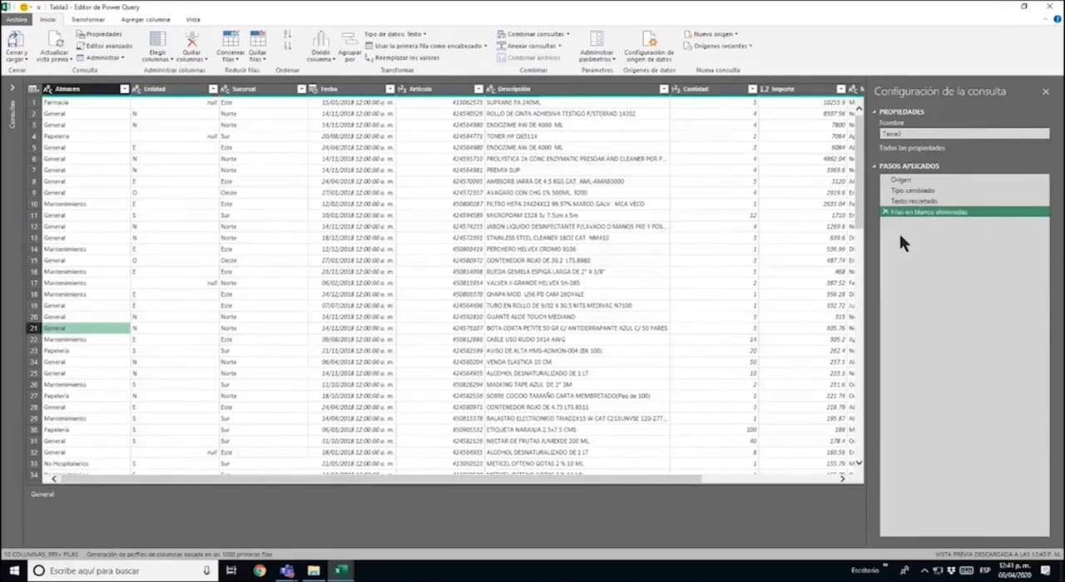
click(939, 201)
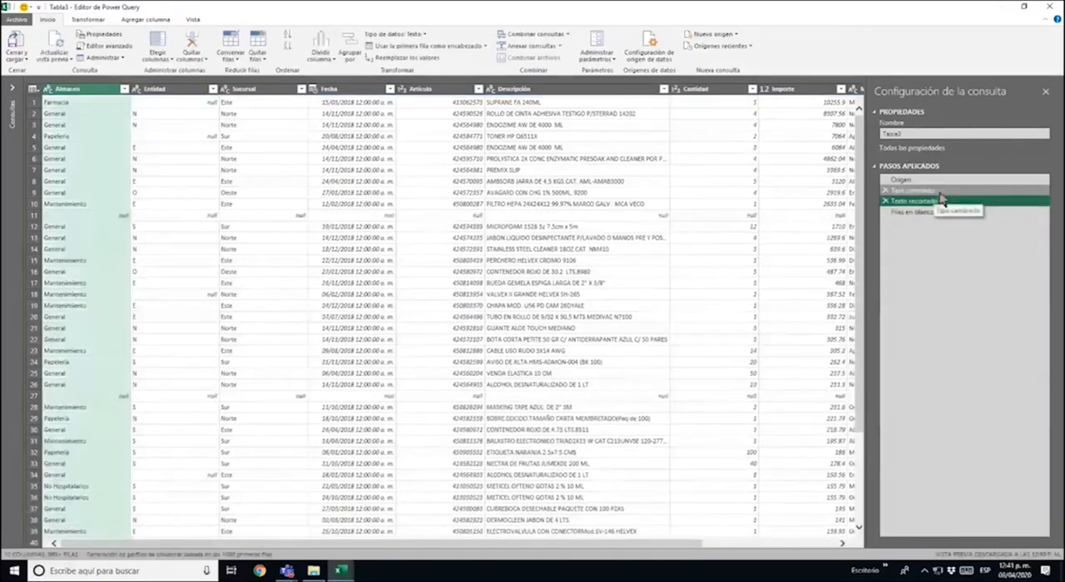
click(889, 213)
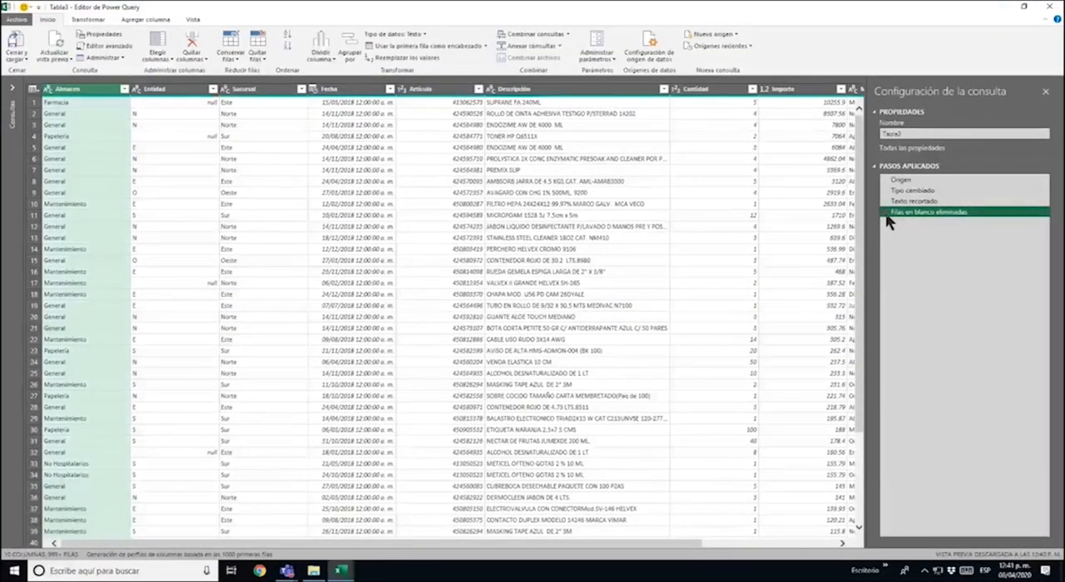
Delete the Filas en blanco eliminadas applied step, and remove the blank rows again
click(886, 212)
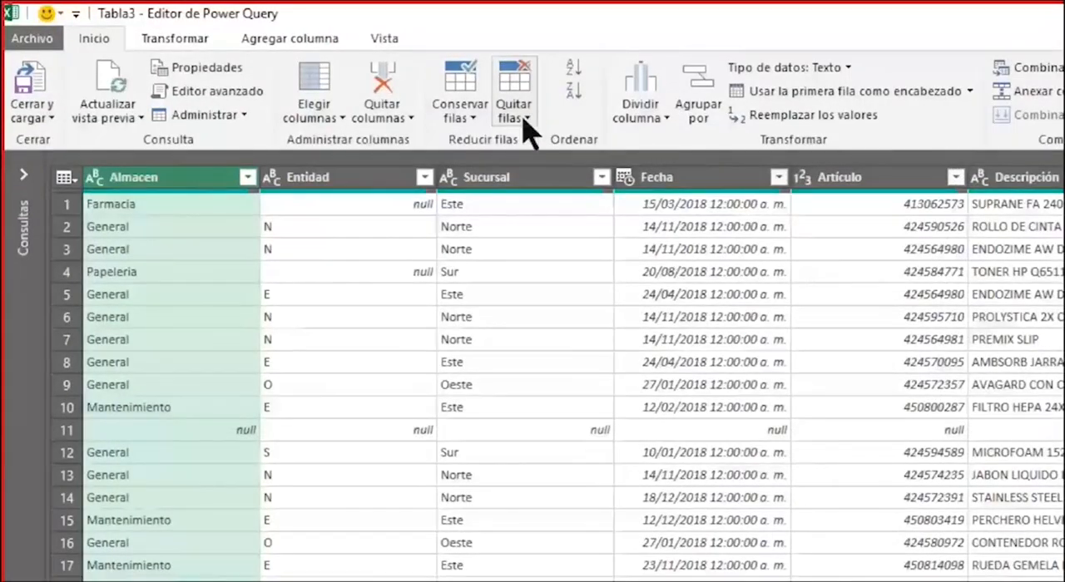
click(526, 124)
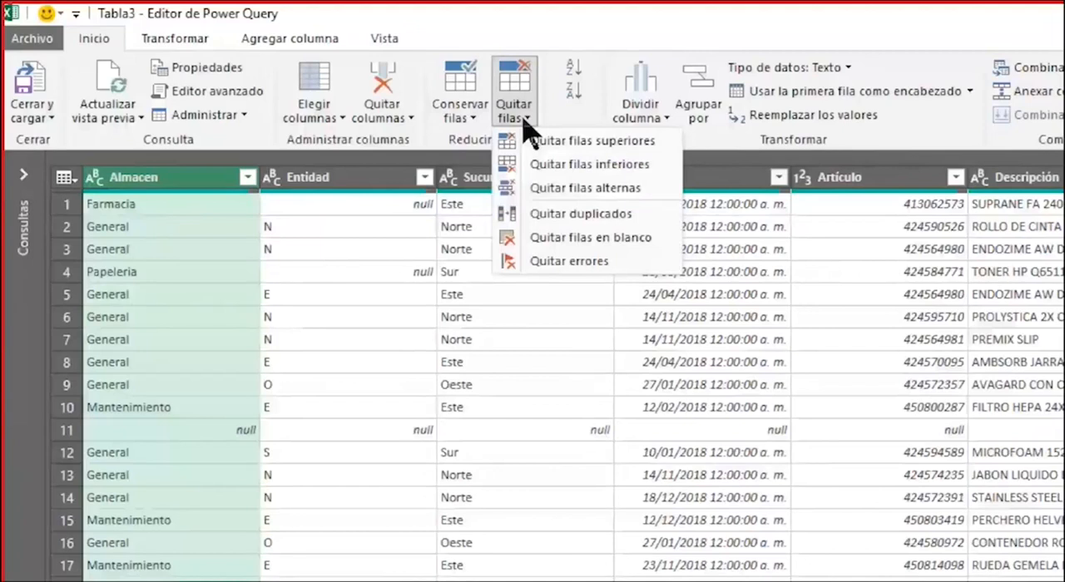
click(625, 240)
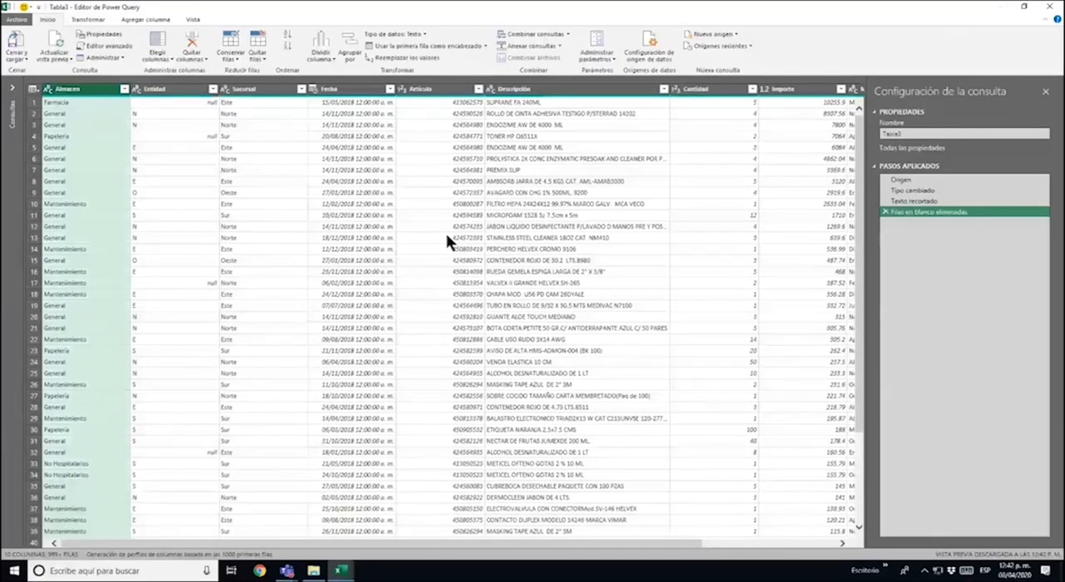
Check the distinct values in the Almacen column for duplicate spellings
click(124, 89)
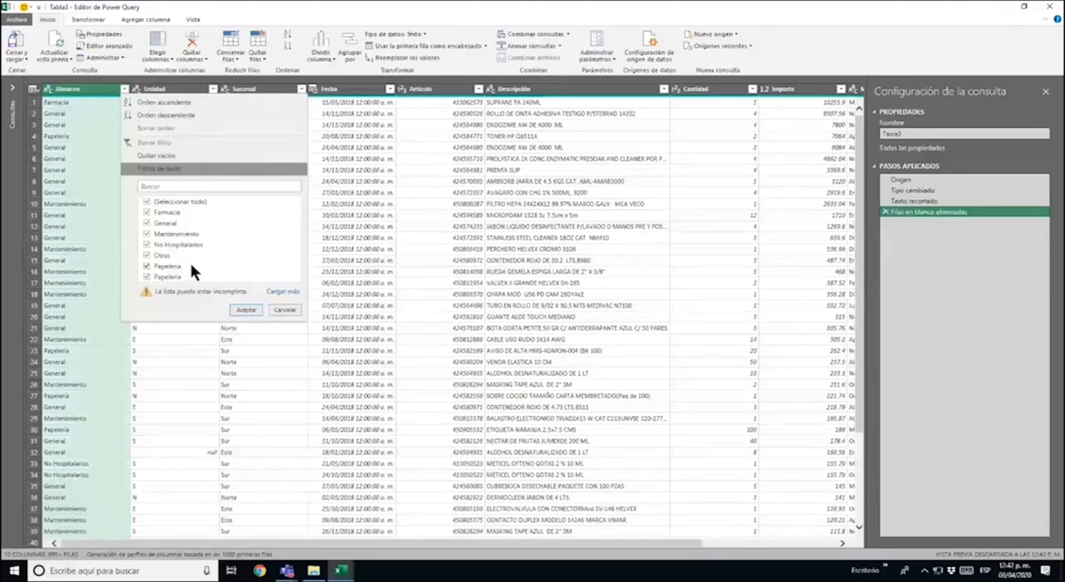
click(125, 91)
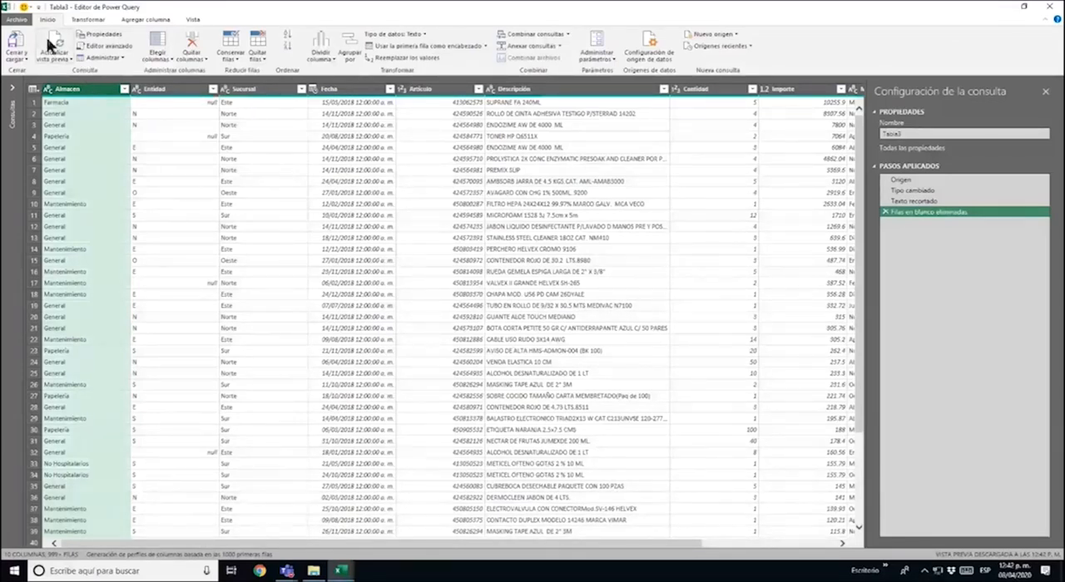
click(407, 60)
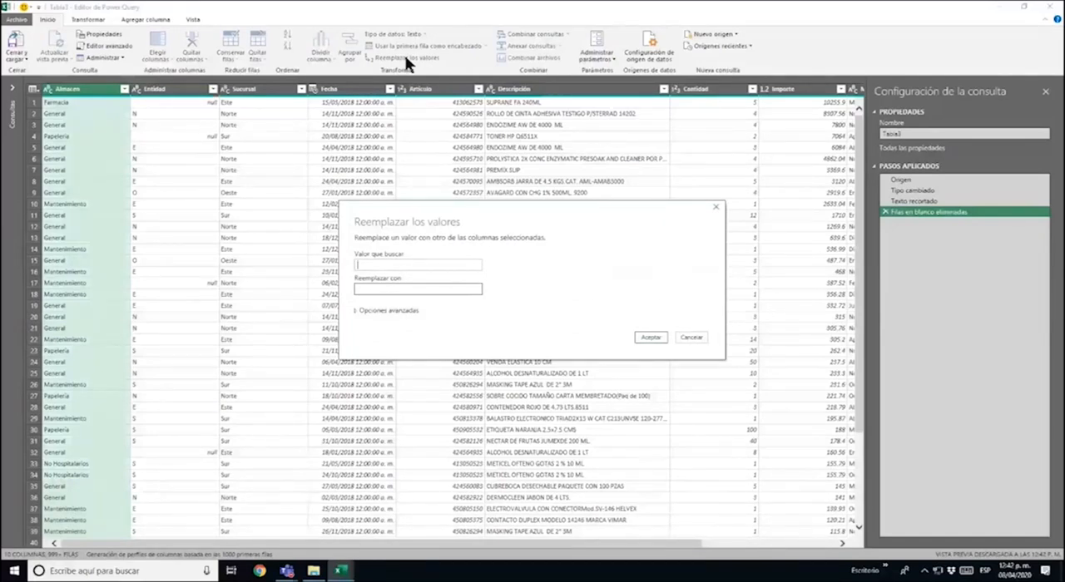
click(692, 338)
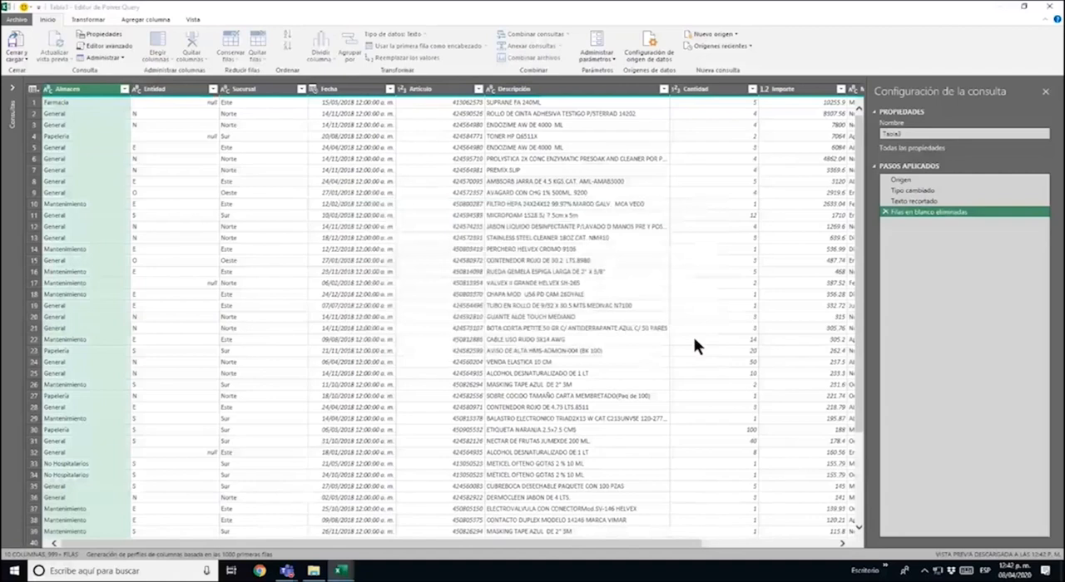
right_click(94, 94)
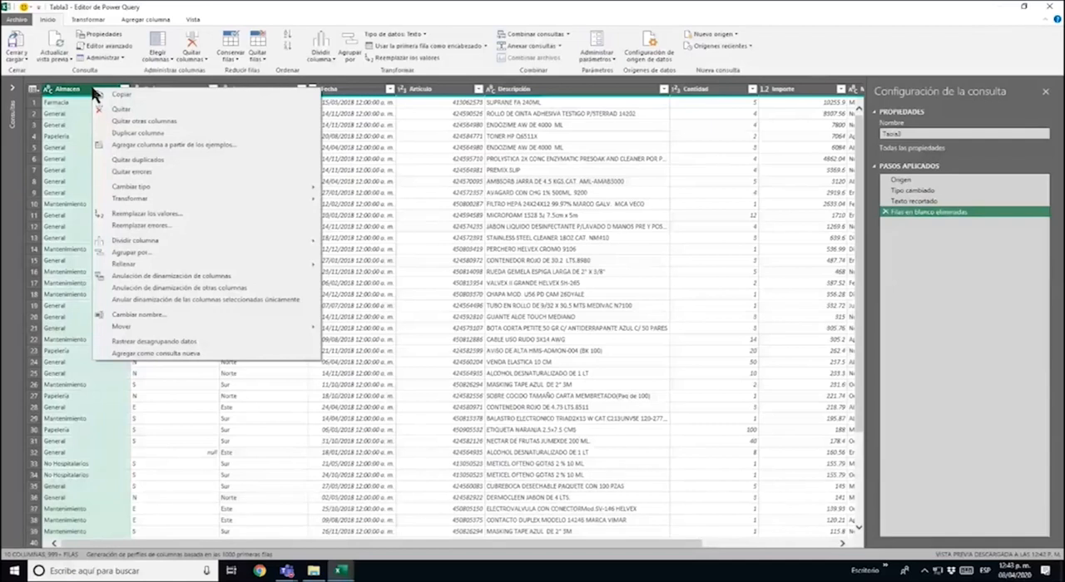
click(183, 224)
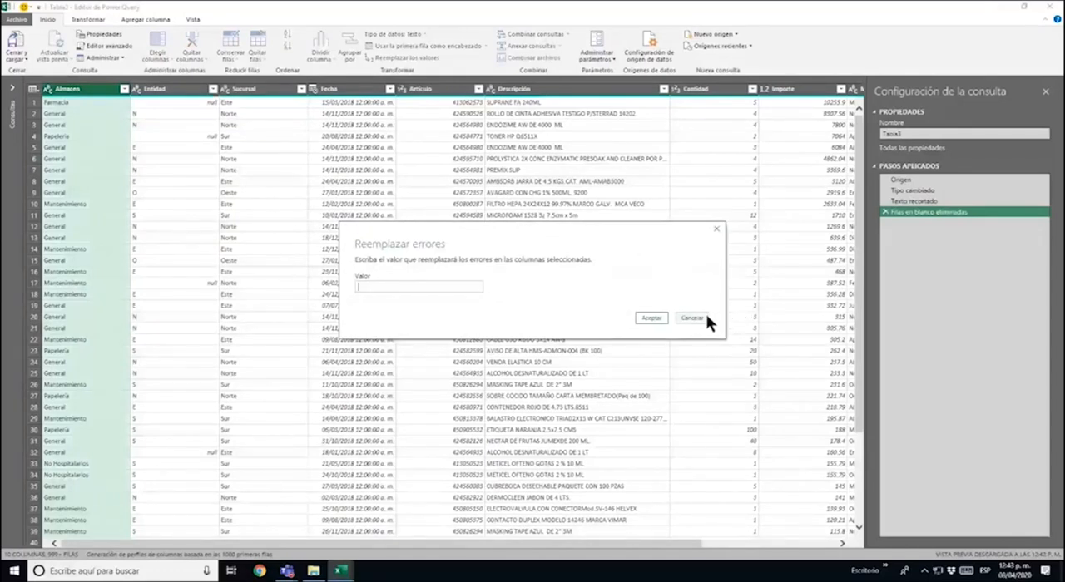
click(704, 316)
Replace the value Papeleria with Papelería in the Almacen column and check the column's distinct values
right_click(69, 89)
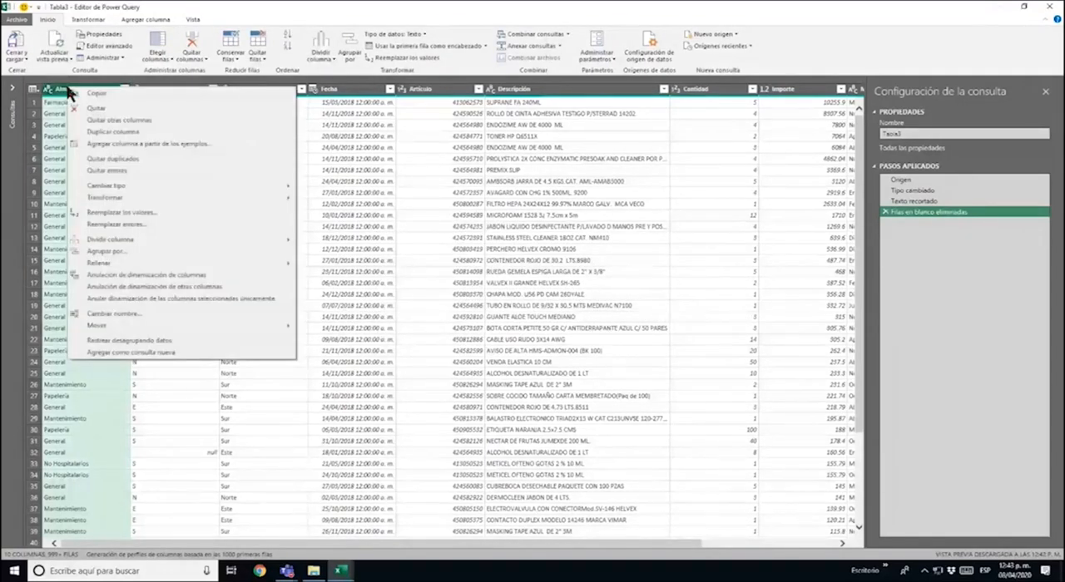
click(172, 212)
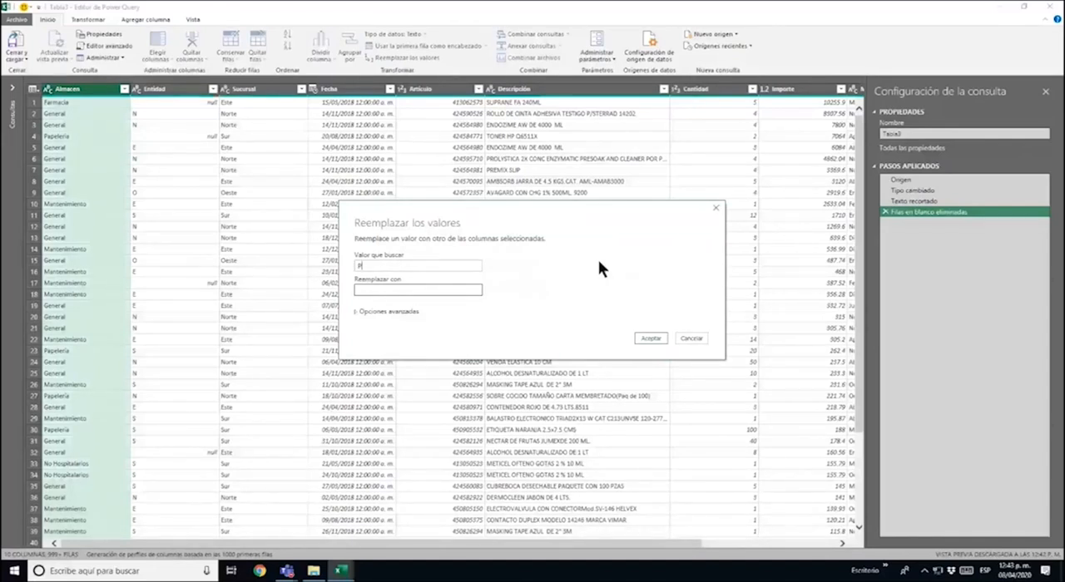
text(apeleria)
text(Pa)
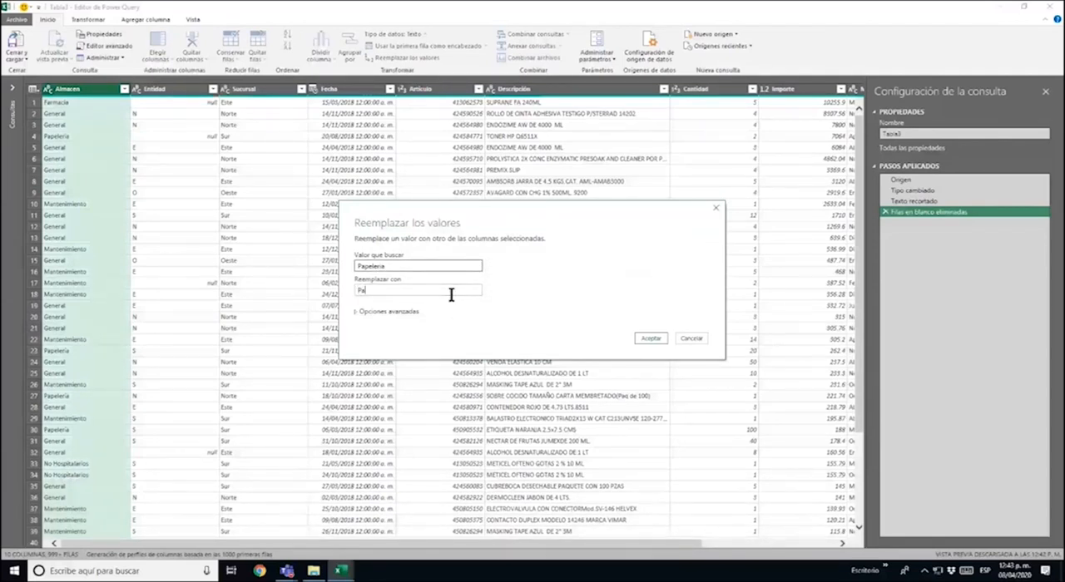
text(peleria)
click(649, 338)
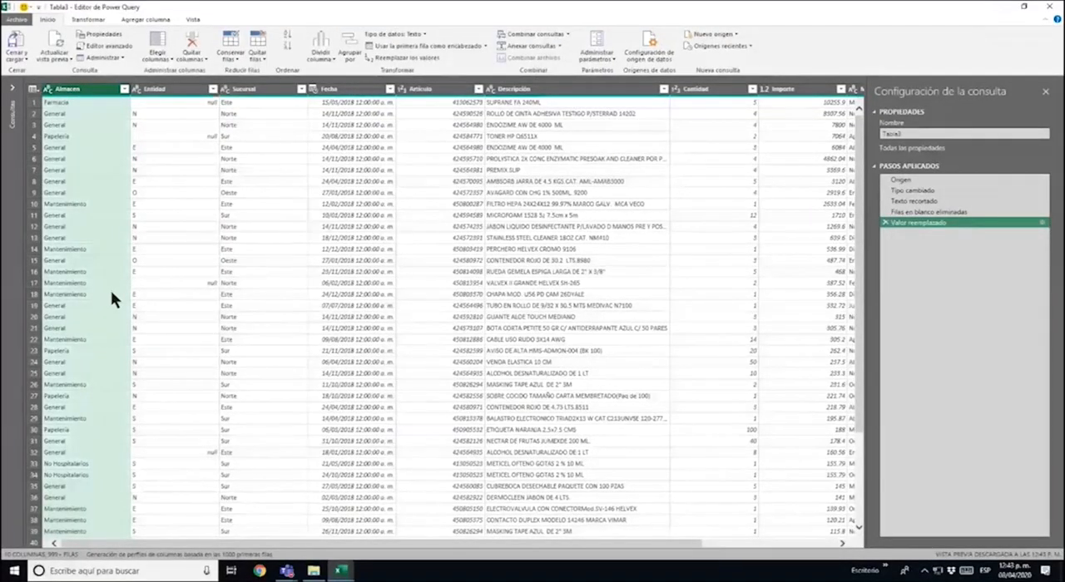
click(124, 89)
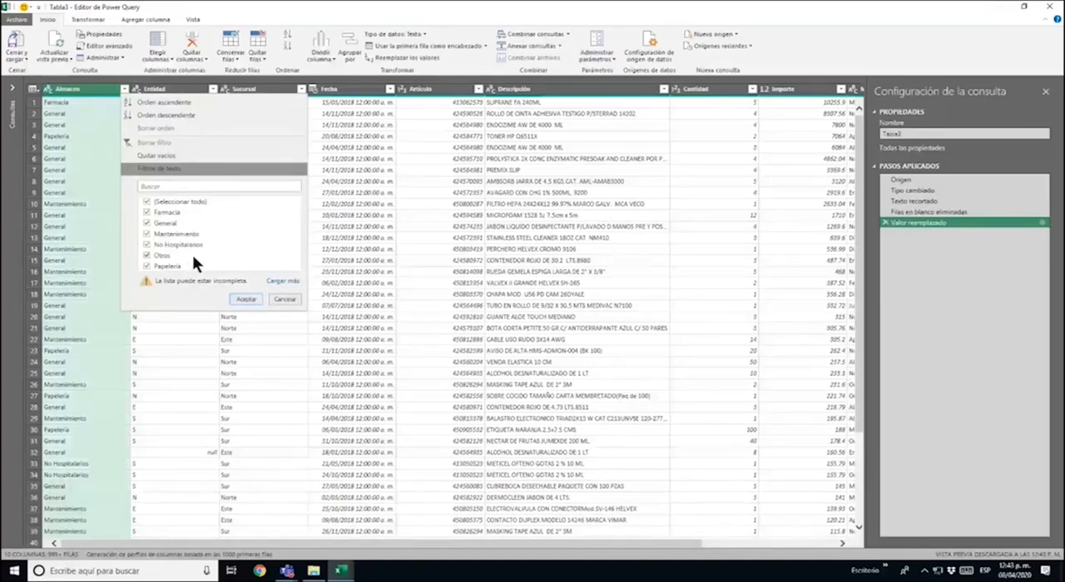
click(279, 299)
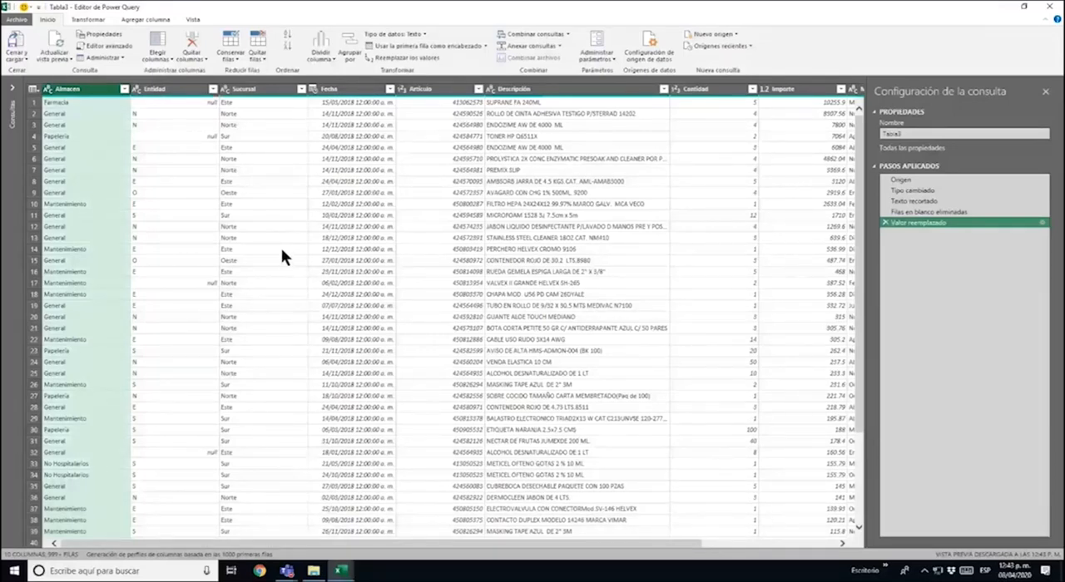
Examine the Entidad column's distinct values and compare its filled and null cells with the Sucursal values in the same rows
click(214, 90)
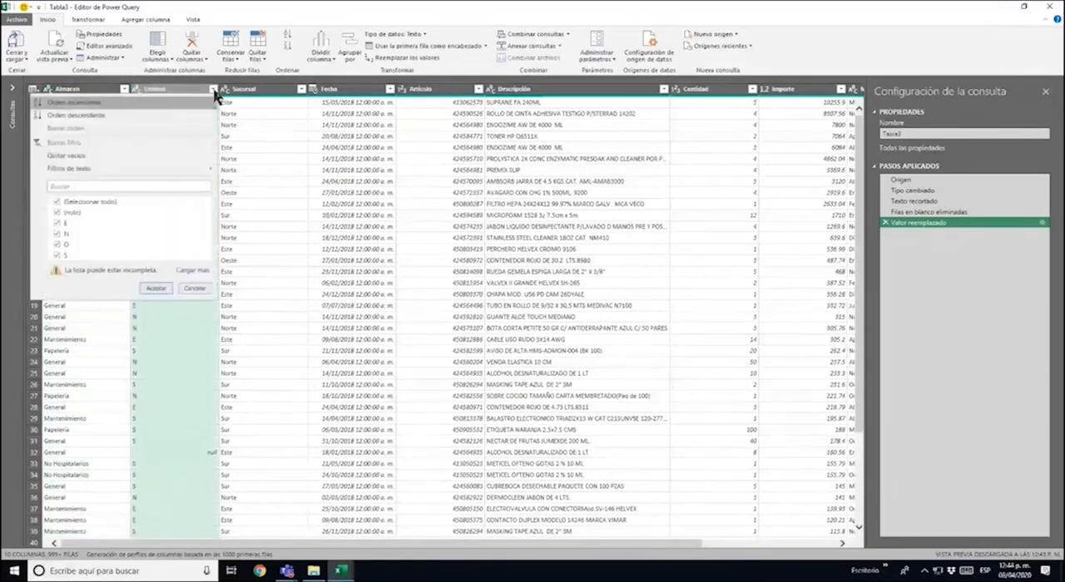
click(213, 92)
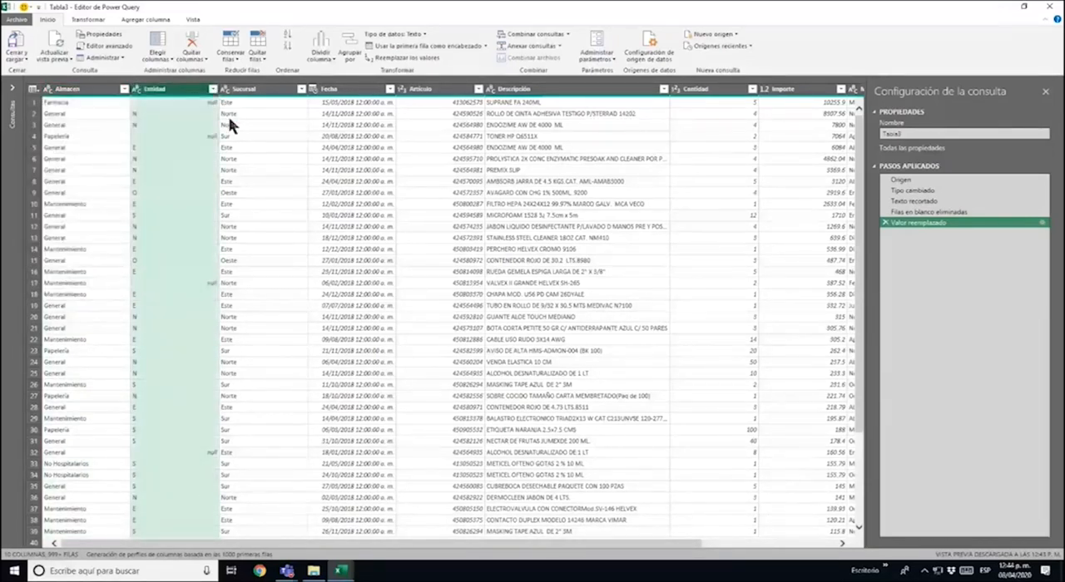
click(233, 113)
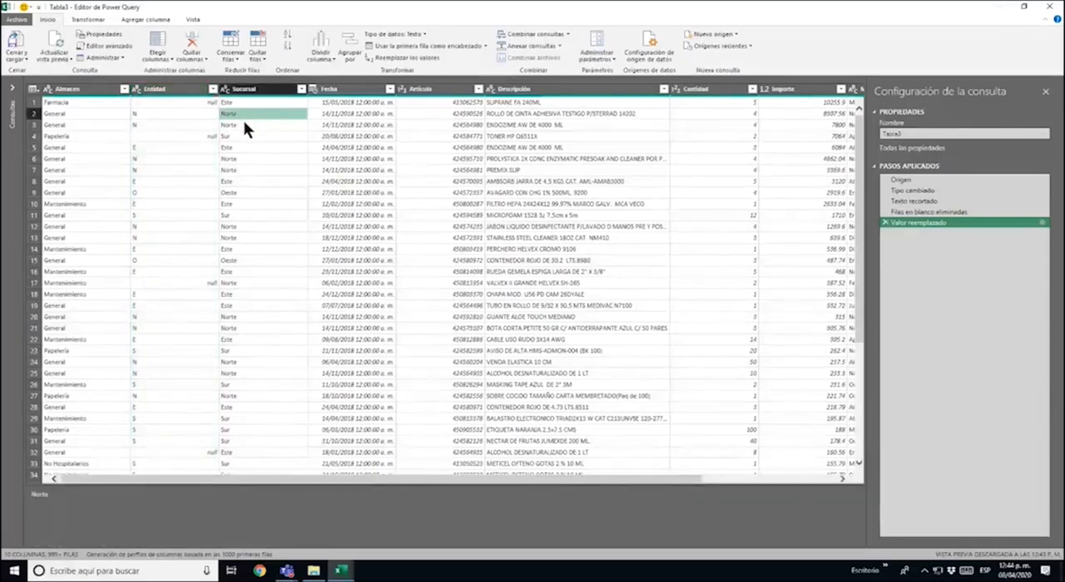
click(190, 113)
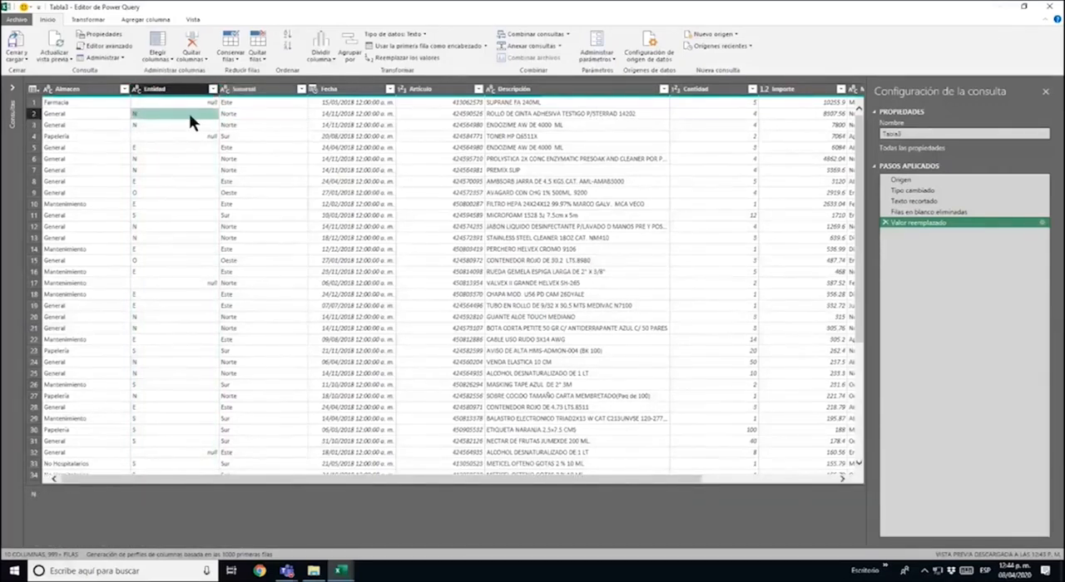
click(233, 148)
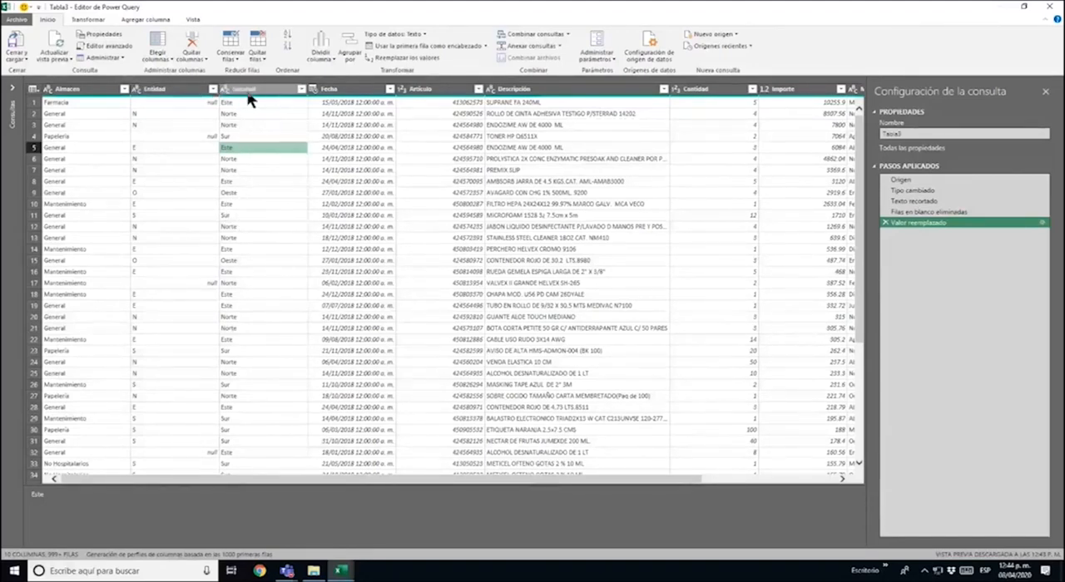
click(165, 92)
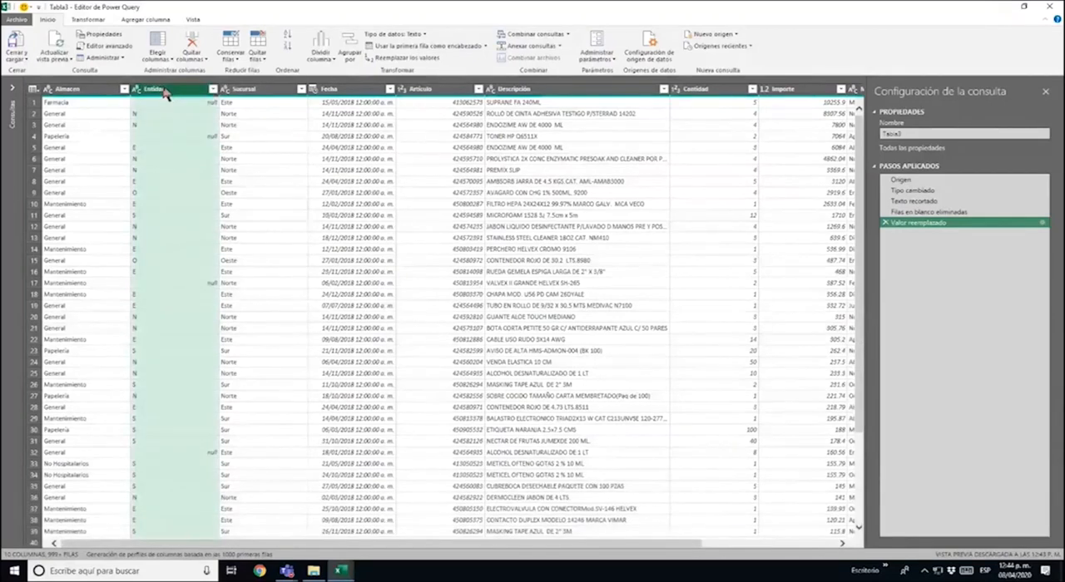
click(229, 102)
click(202, 97)
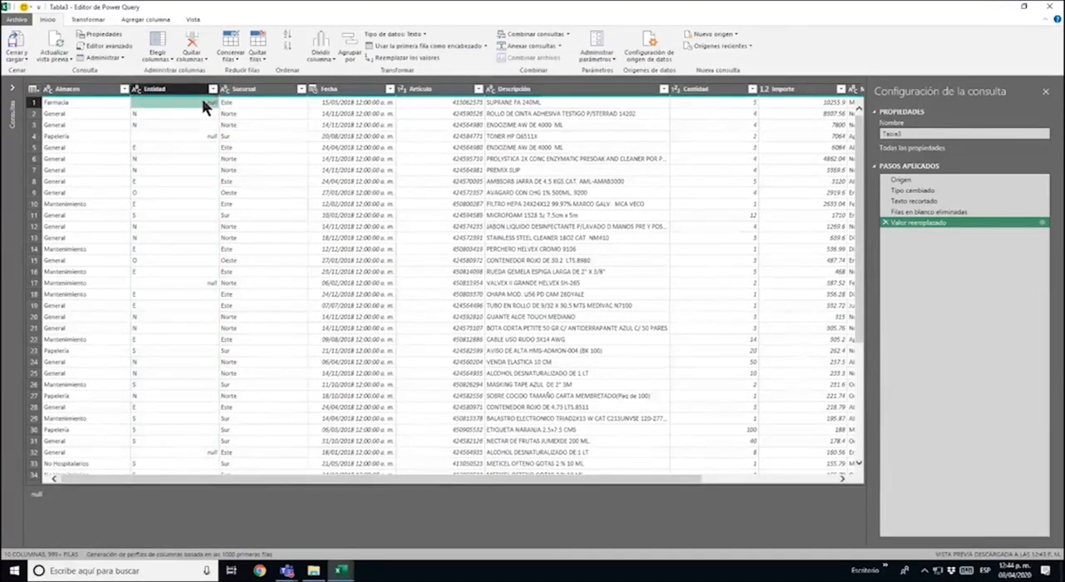
click(272, 97)
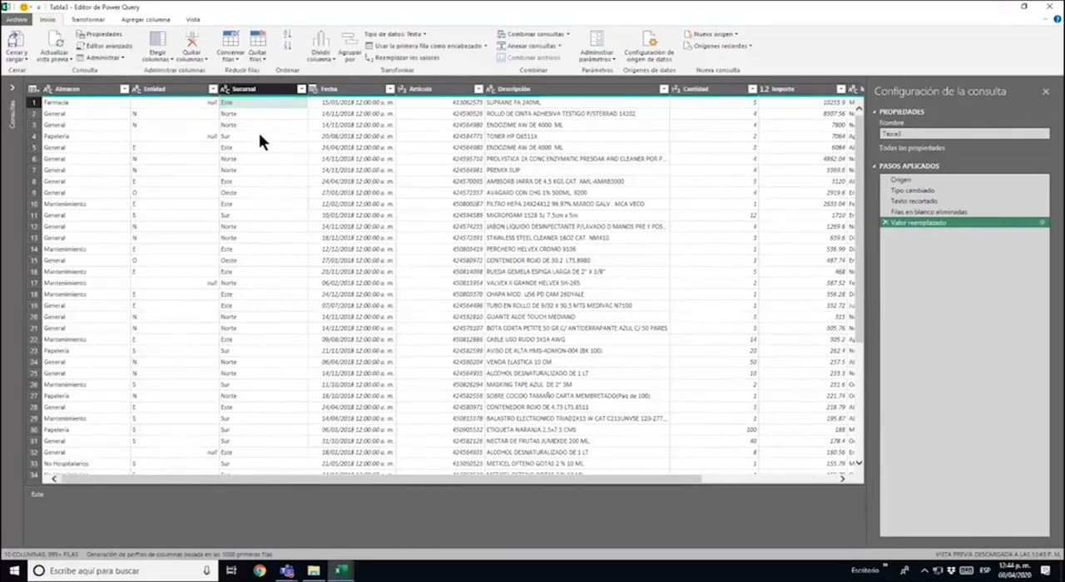
click(260, 135)
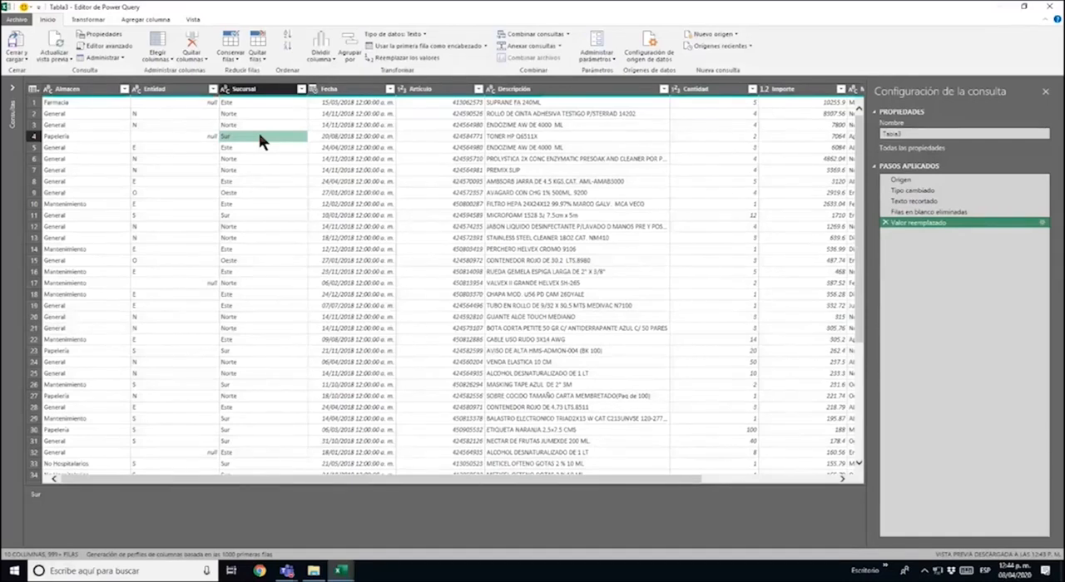
Remove the Entidad column from the query
click(177, 89)
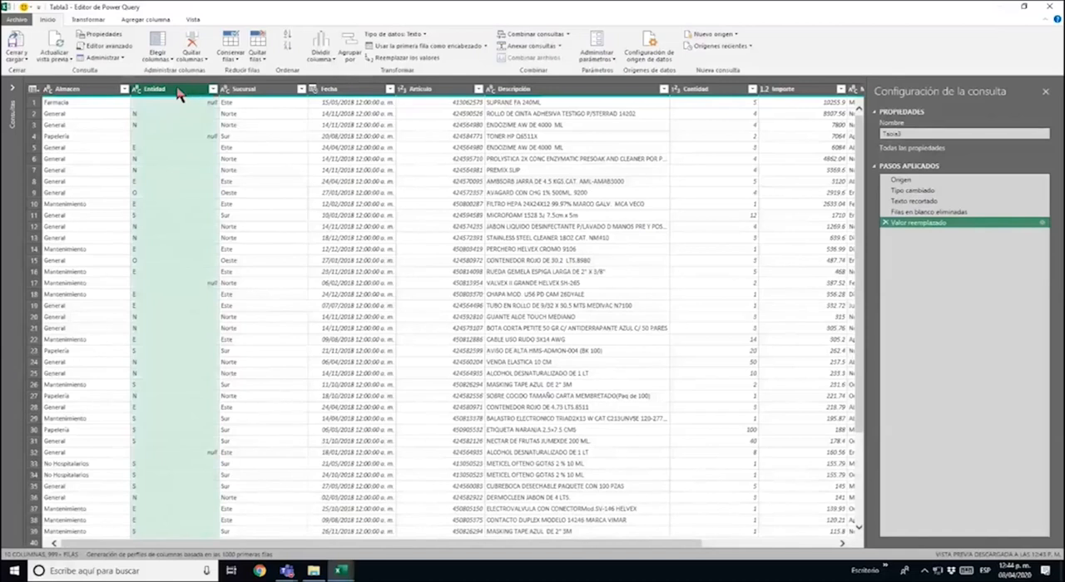
right_click(177, 93)
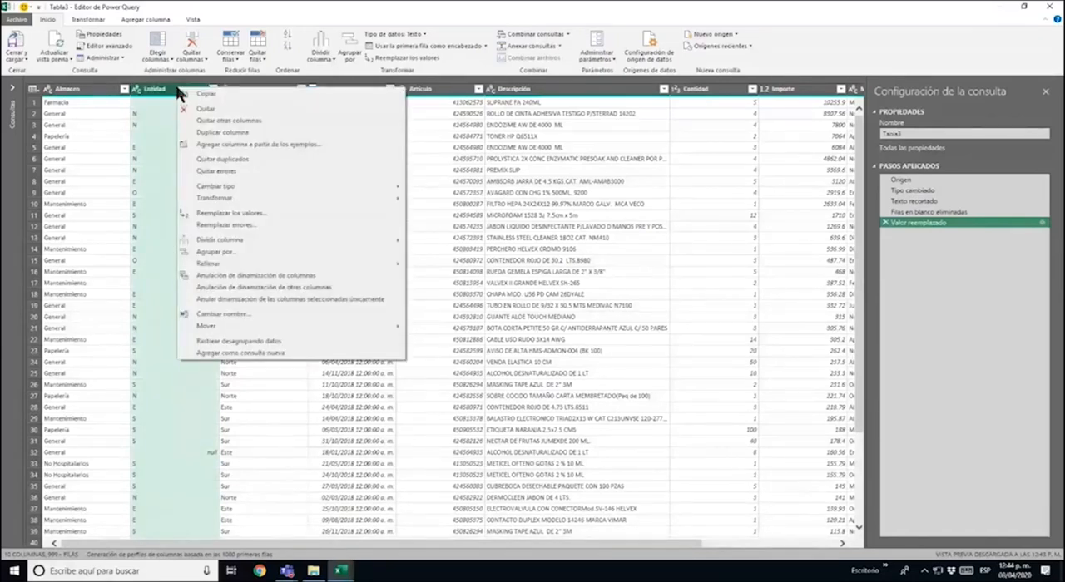
click(228, 107)
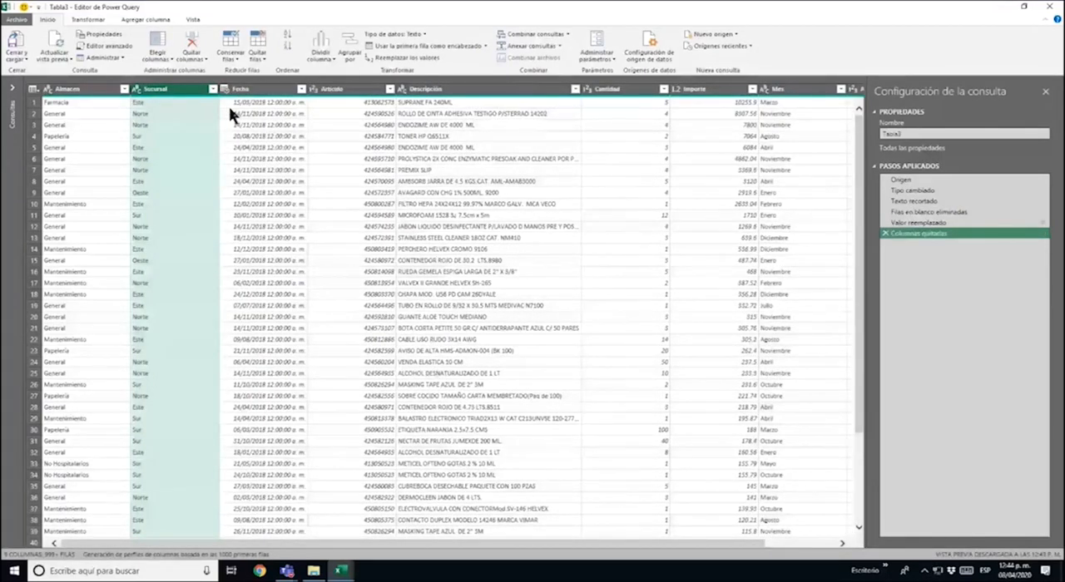
Duplicate the Sucursal column
right_click(184, 96)
click(164, 94)
right_click(182, 93)
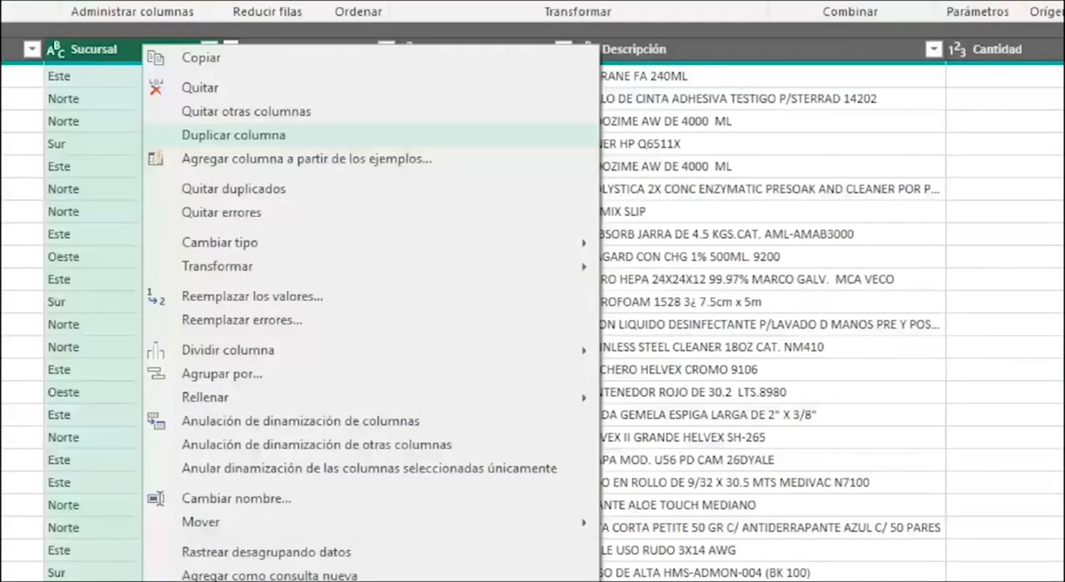
click(242, 135)
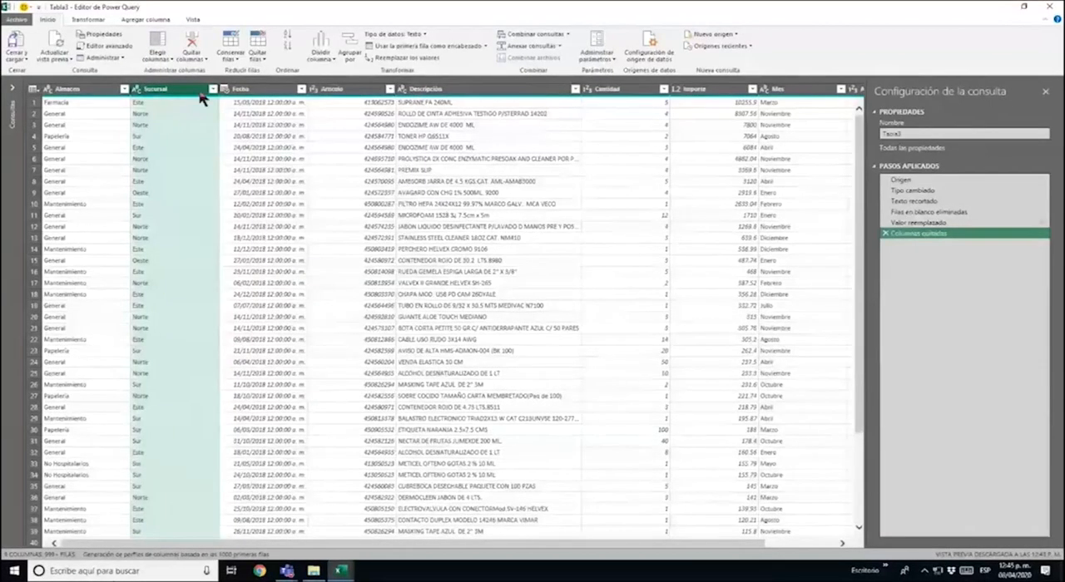
right_click(187, 93)
click(217, 135)
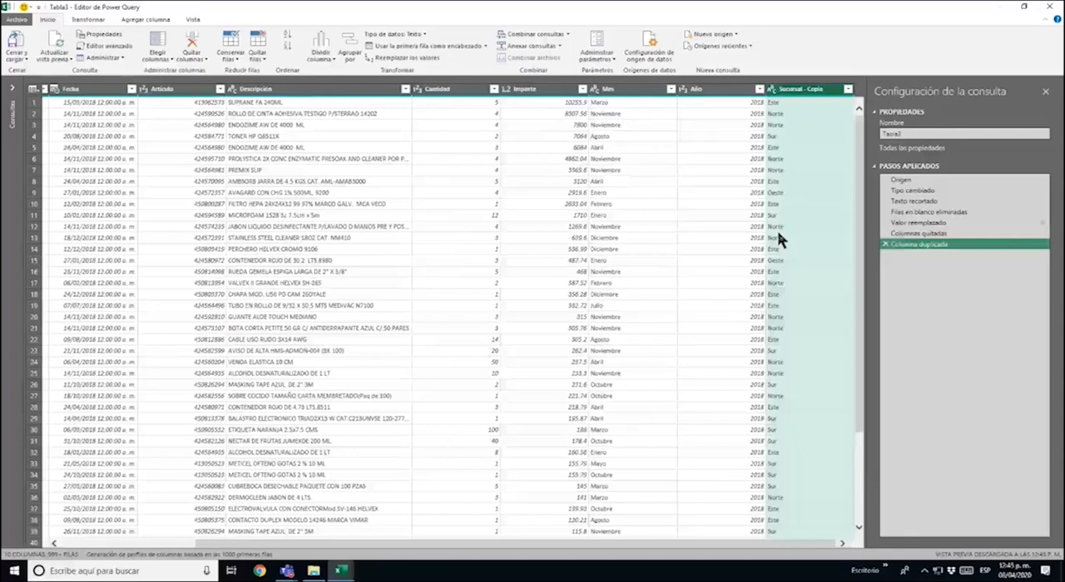
Rename the duplicated Sucursal column as Entidad and move it between the Almacen and Sucursal columns
double_click(804, 89)
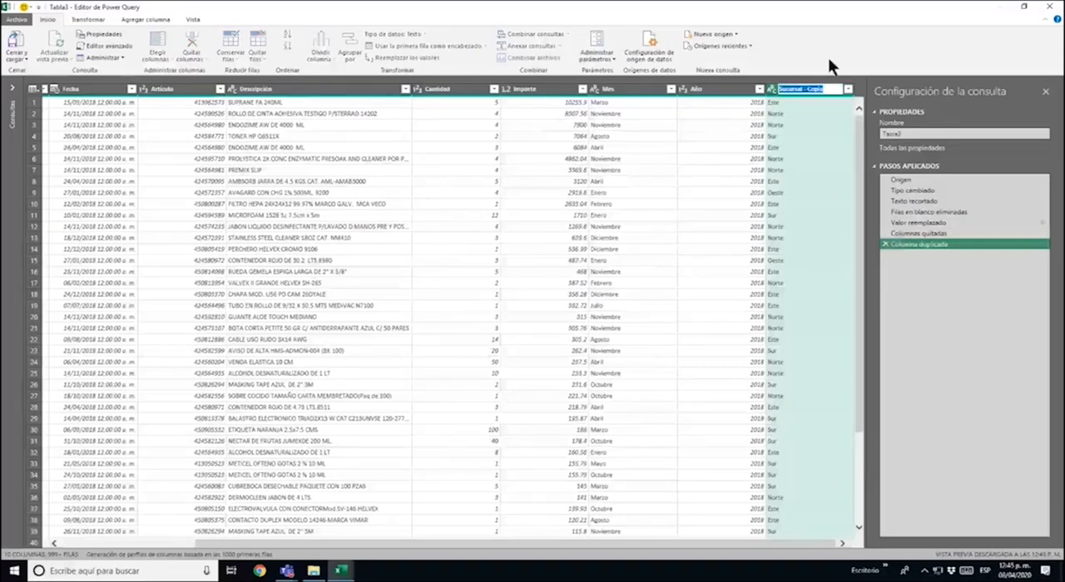
text(Estad)
text(ad)
key(Return)
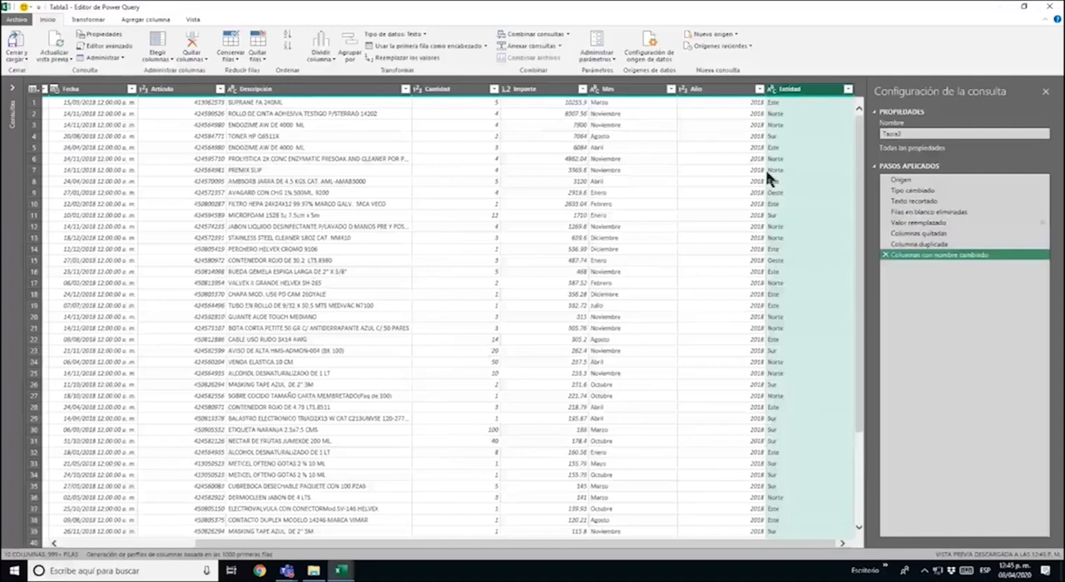
drag(806, 96, 10, 99)
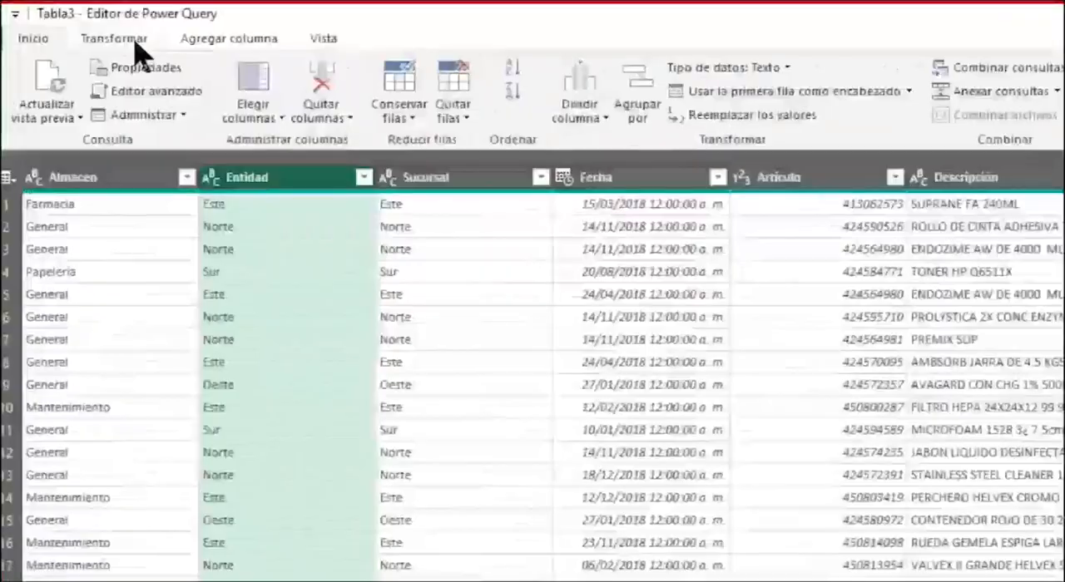
Reduce the Entidad column to its first character by extracting 1 initial character, and review the rows
click(94, 20)
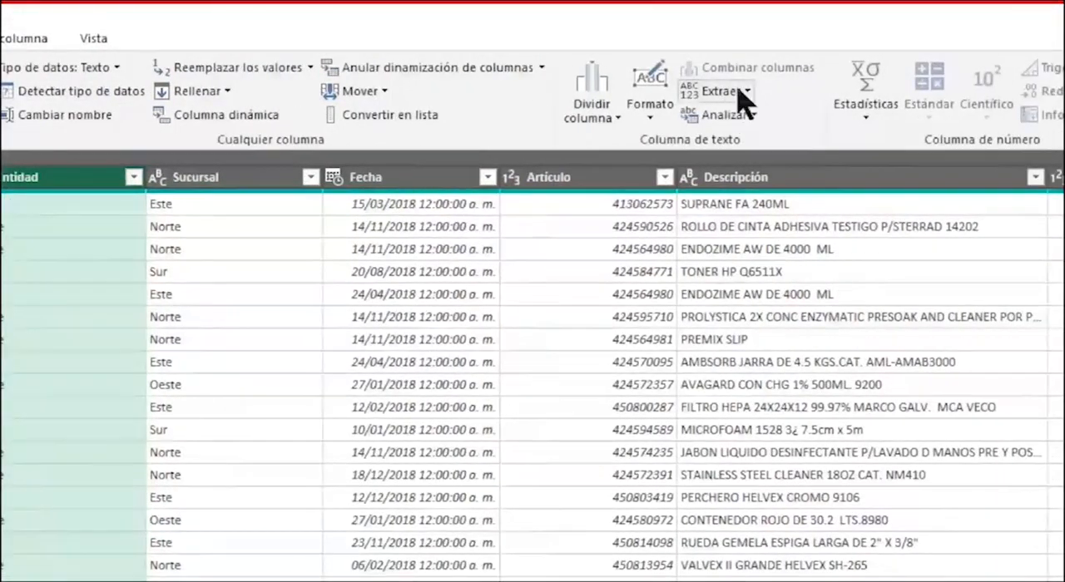
click(743, 93)
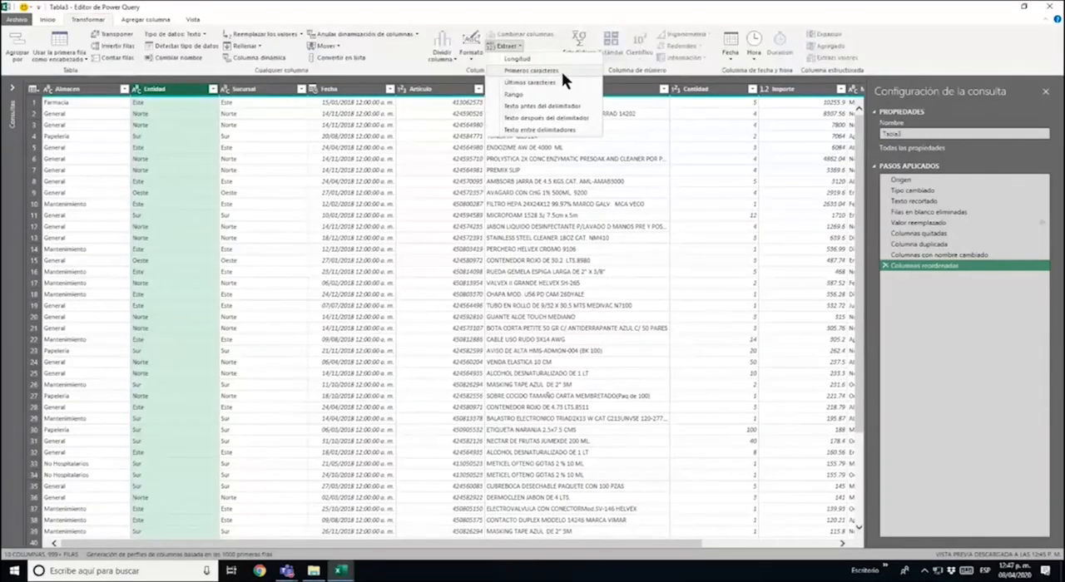
click(562, 72)
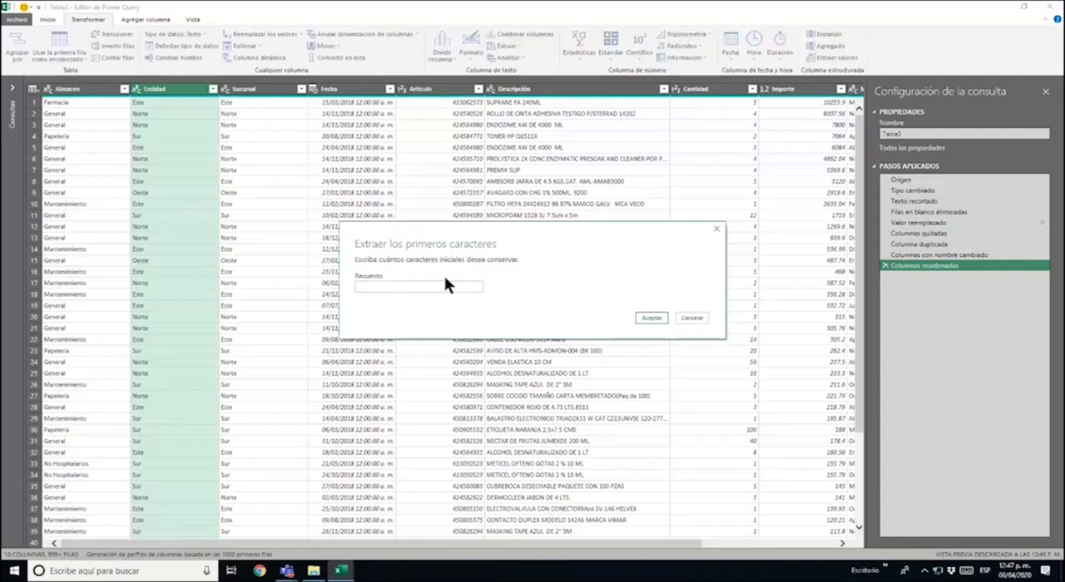
text(1)
click(655, 318)
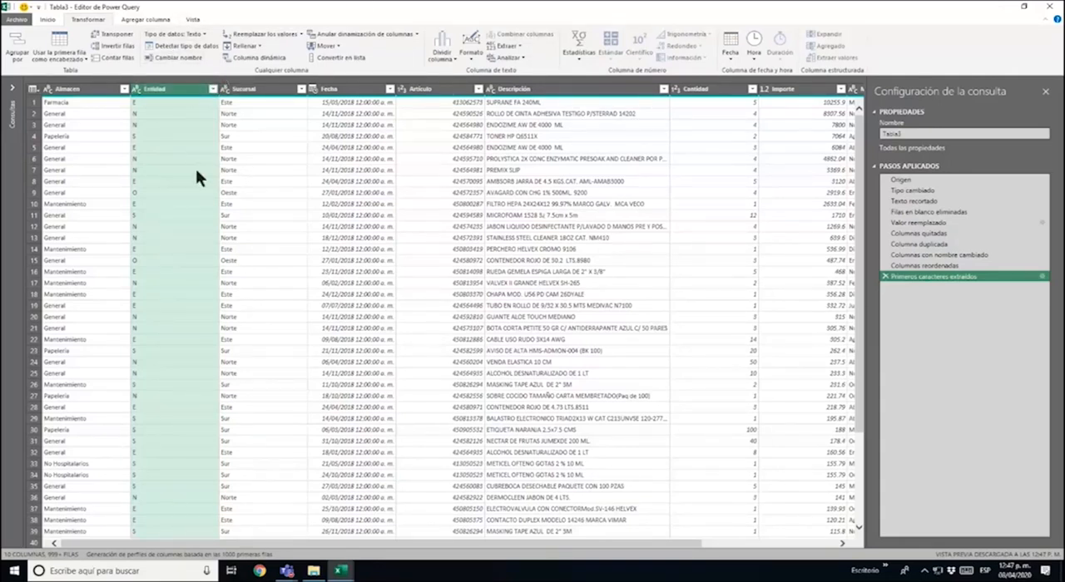
scroll(190, 226, down, 1)
scroll(190, 225, up, 2)
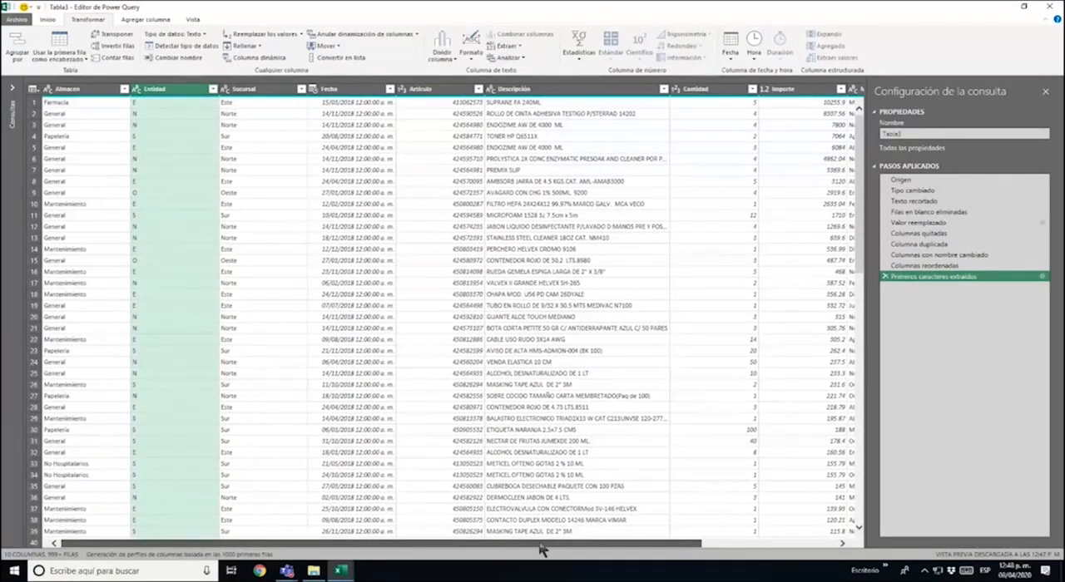
Examine the query's columns and the distinct values listed for the Almacen and Entidad columns, leaving them unfiltered
drag(541, 549, 813, 523)
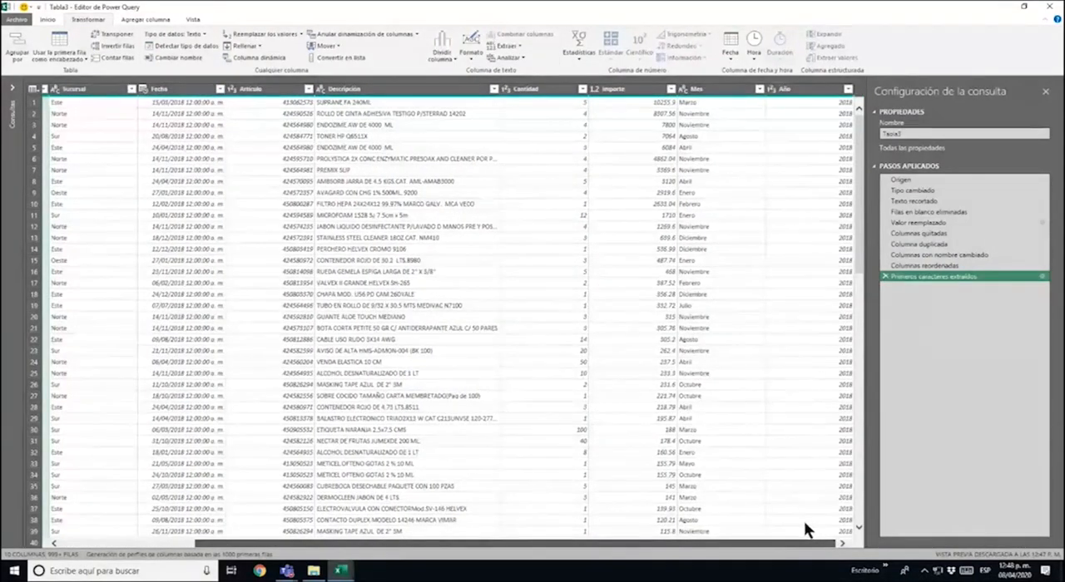
drag(611, 546, 473, 556)
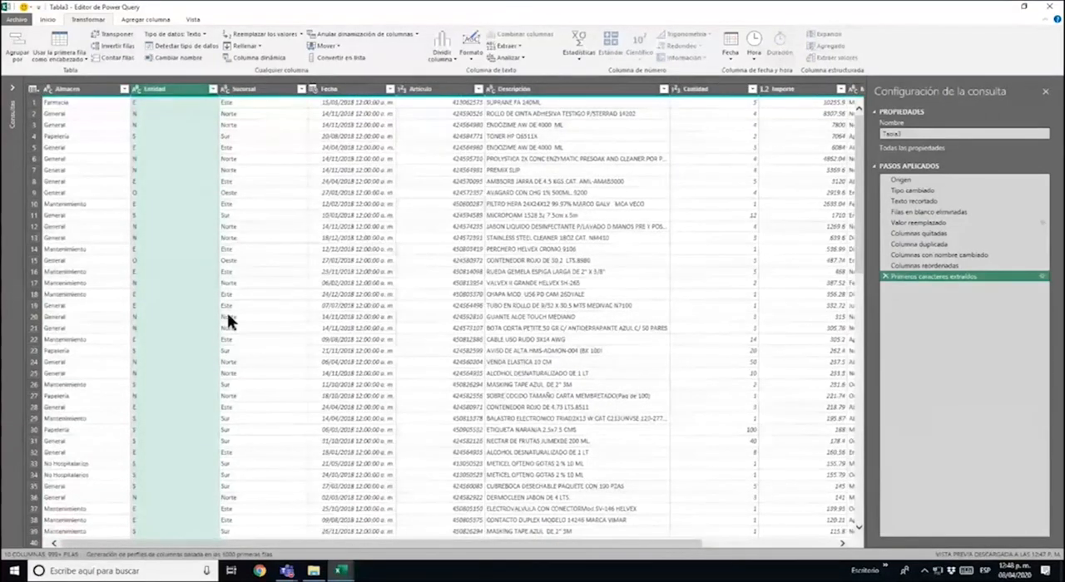
click(124, 88)
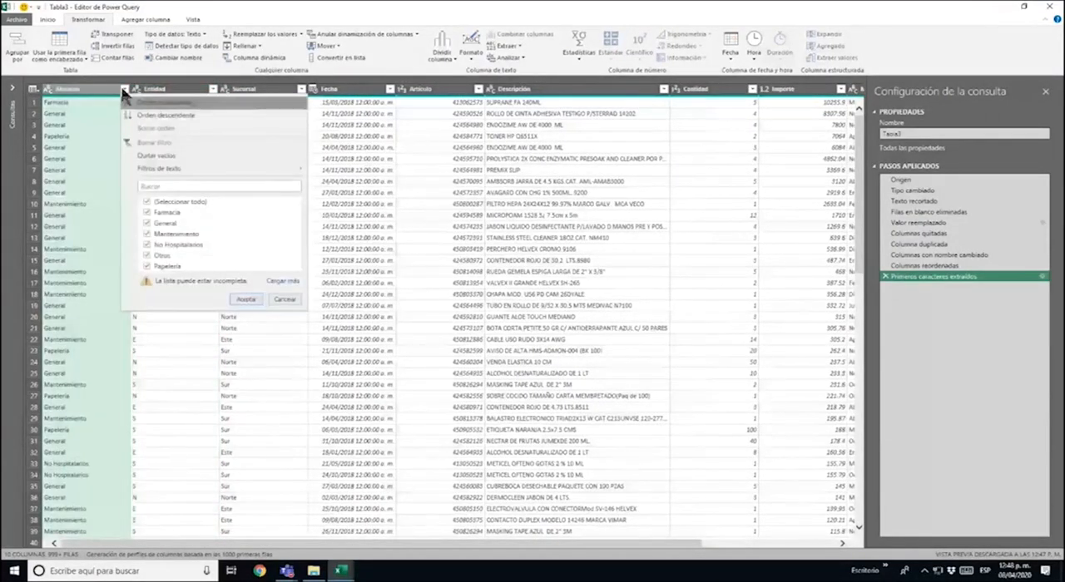
click(293, 299)
click(213, 89)
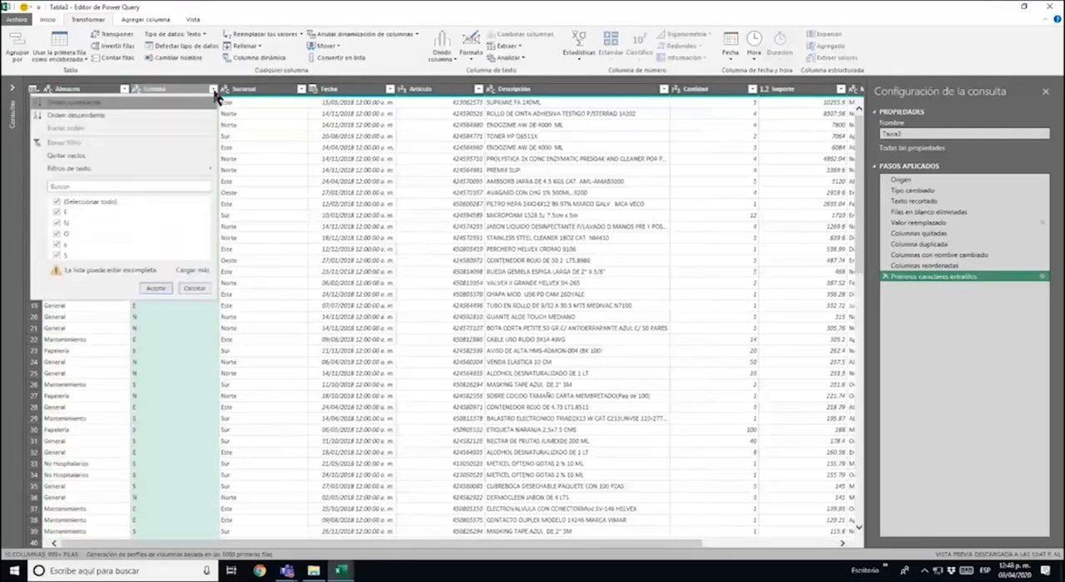
click(214, 91)
click(213, 91)
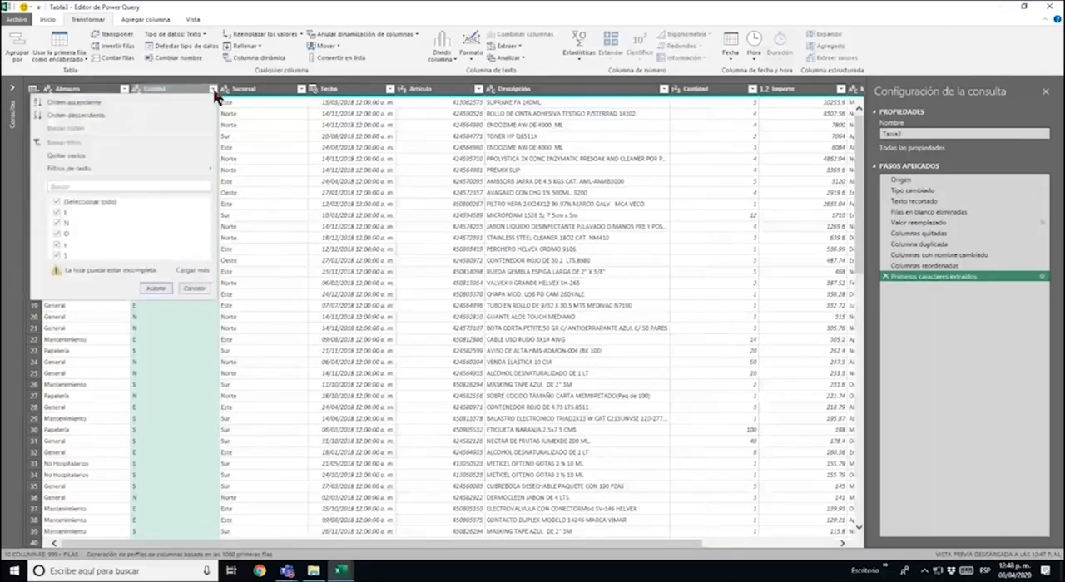
click(110, 201)
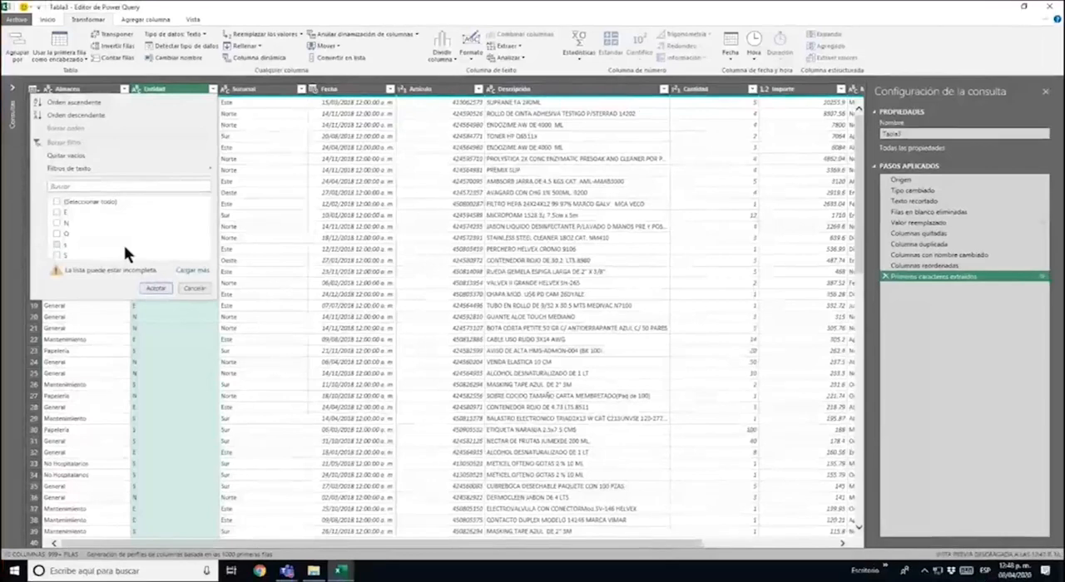
key(Escape)
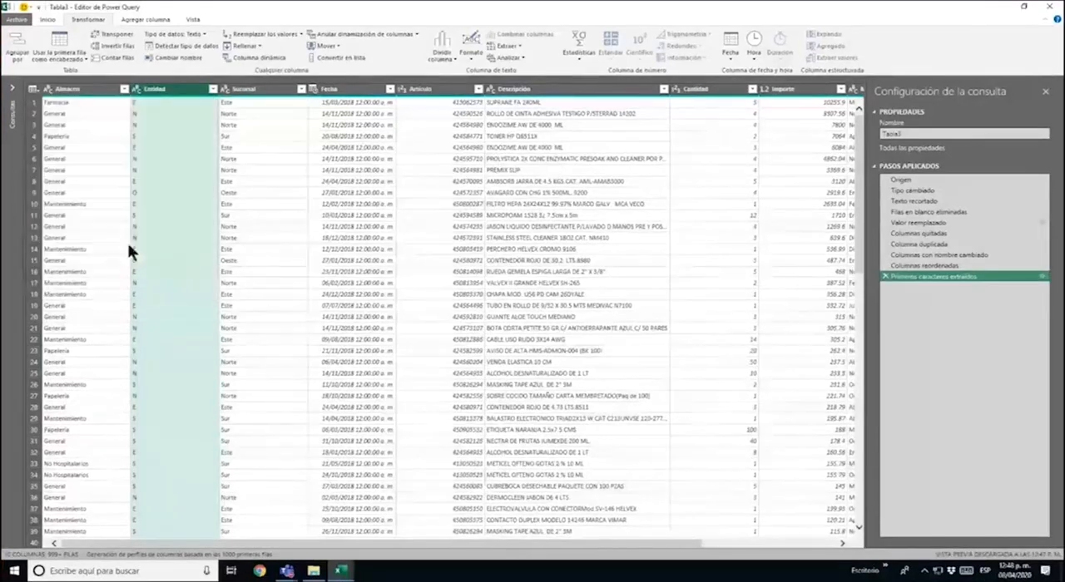
Replace the value sur with Sur in the Sucursal column
click(251, 89)
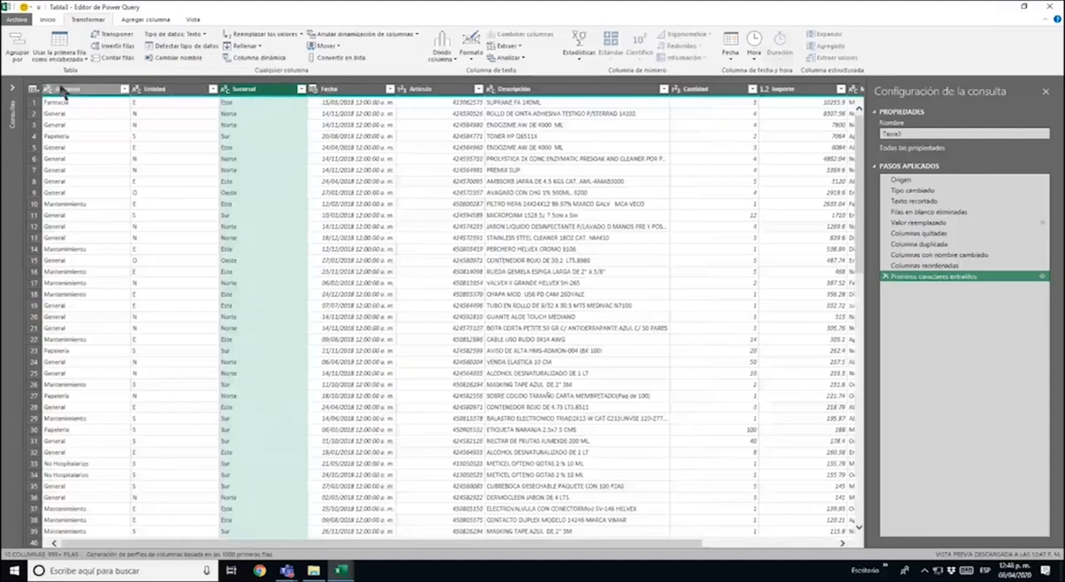
click(50, 21)
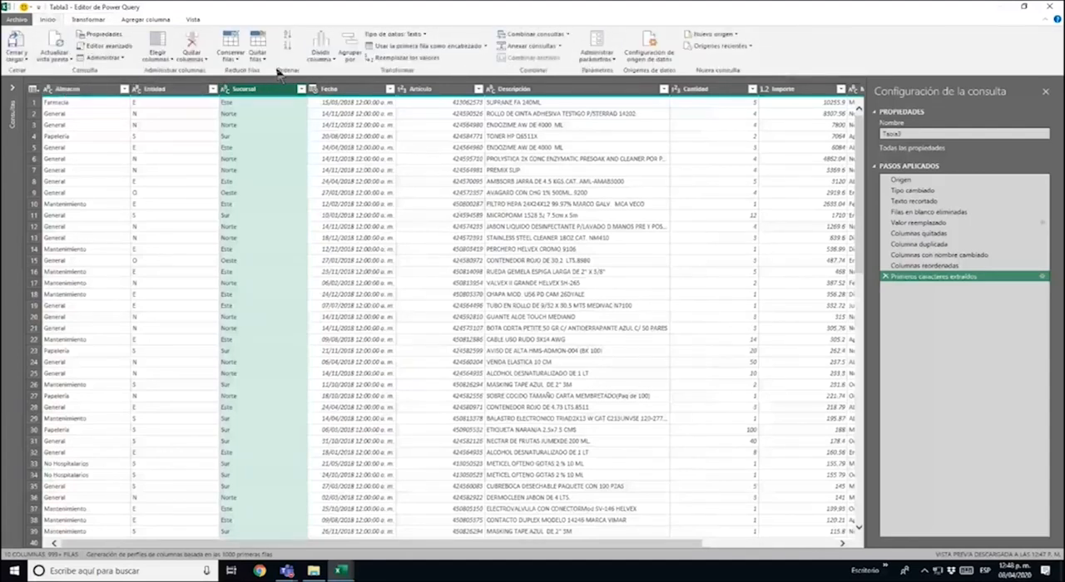
click(395, 61)
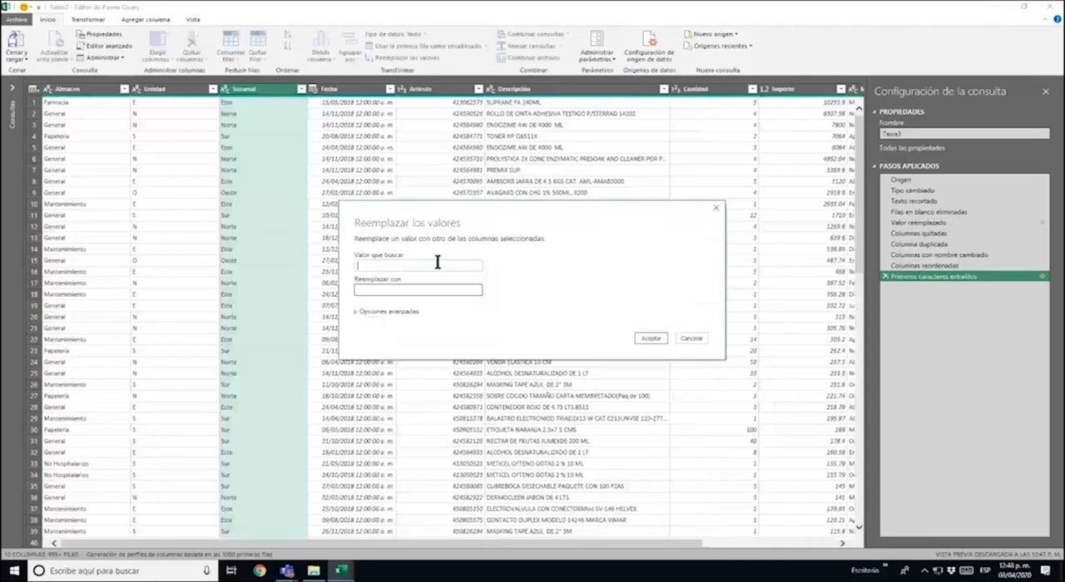
text(sur)
click(457, 285)
text(Sur)
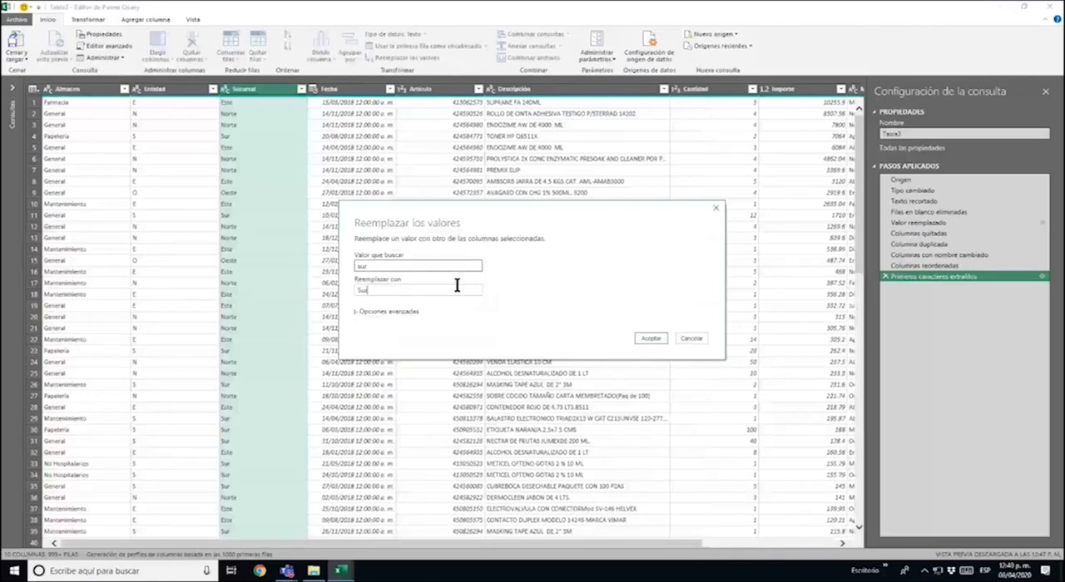
click(652, 339)
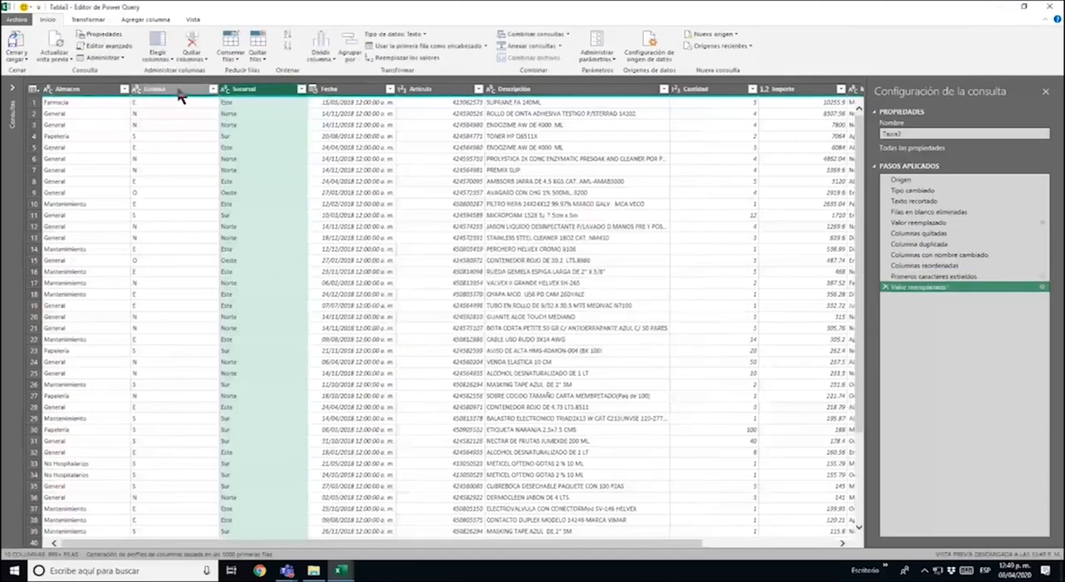
Replace the lowercase s with S in the Entidad column and check its list of distinct values
click(213, 89)
click(197, 93)
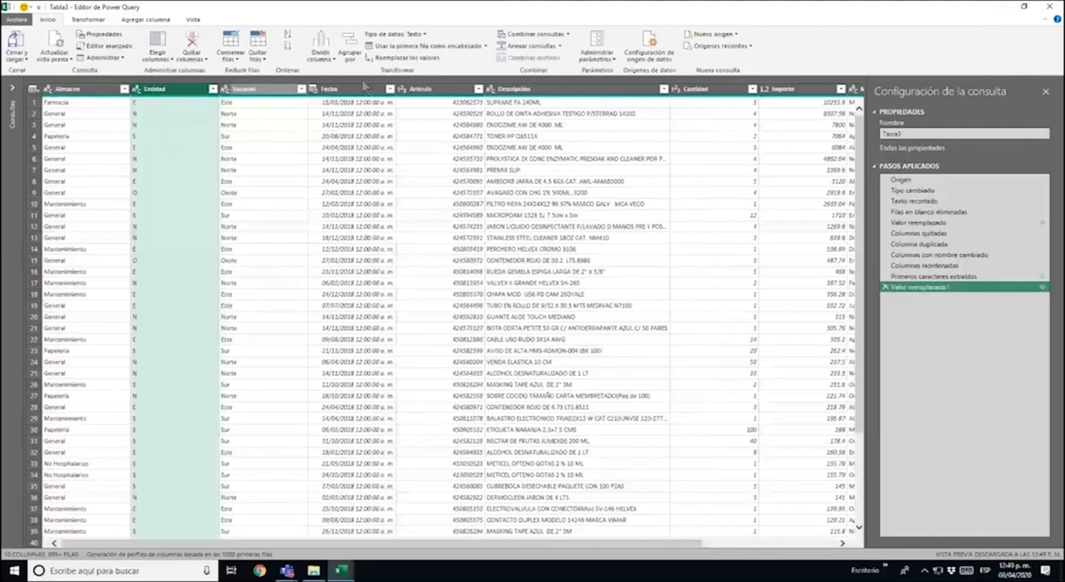
click(405, 60)
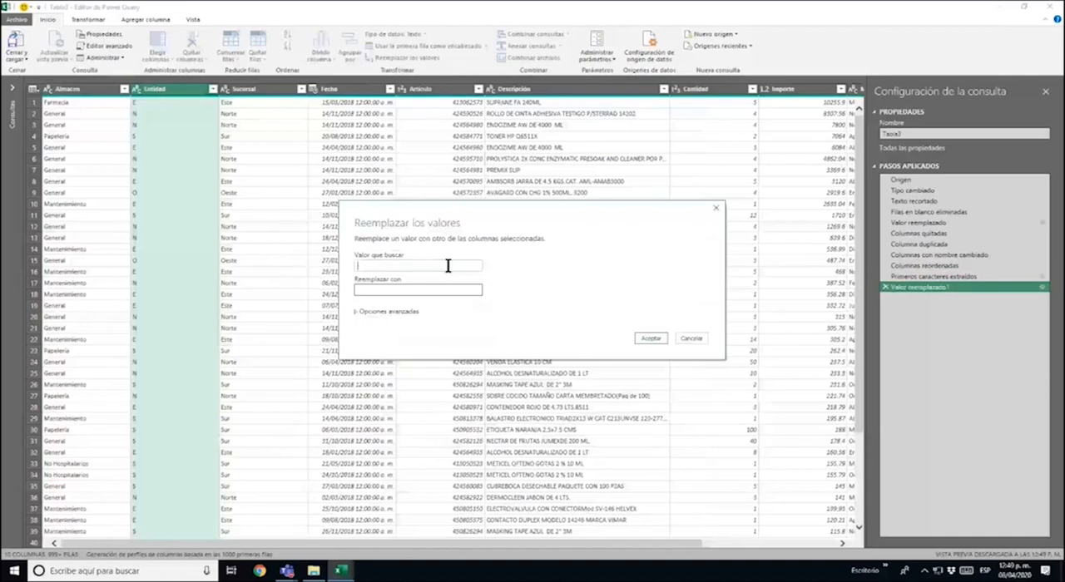
text(E)
click(449, 289)
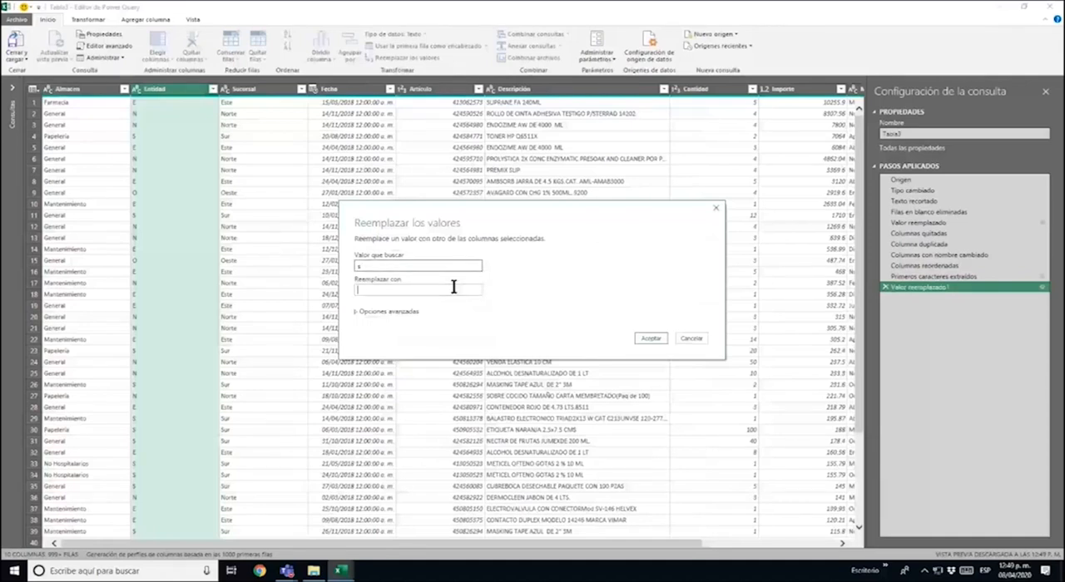
text(S)
click(650, 339)
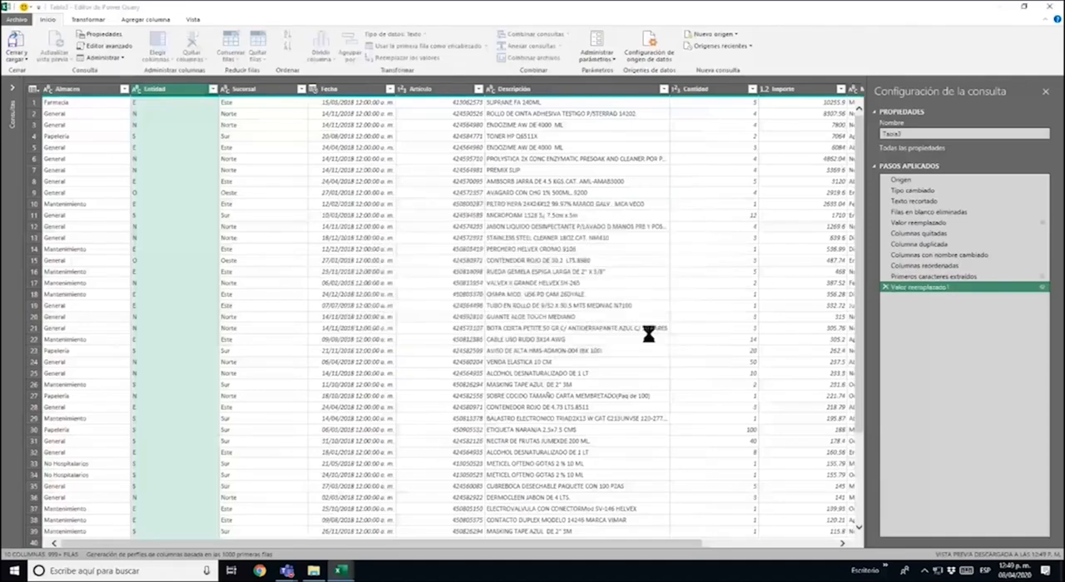
click(213, 90)
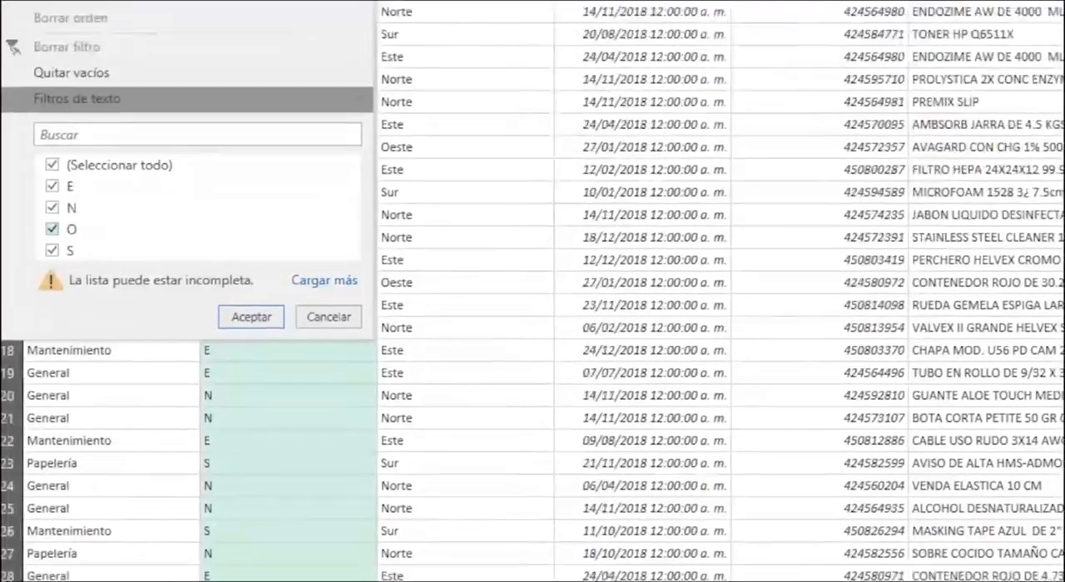
key(Escape)
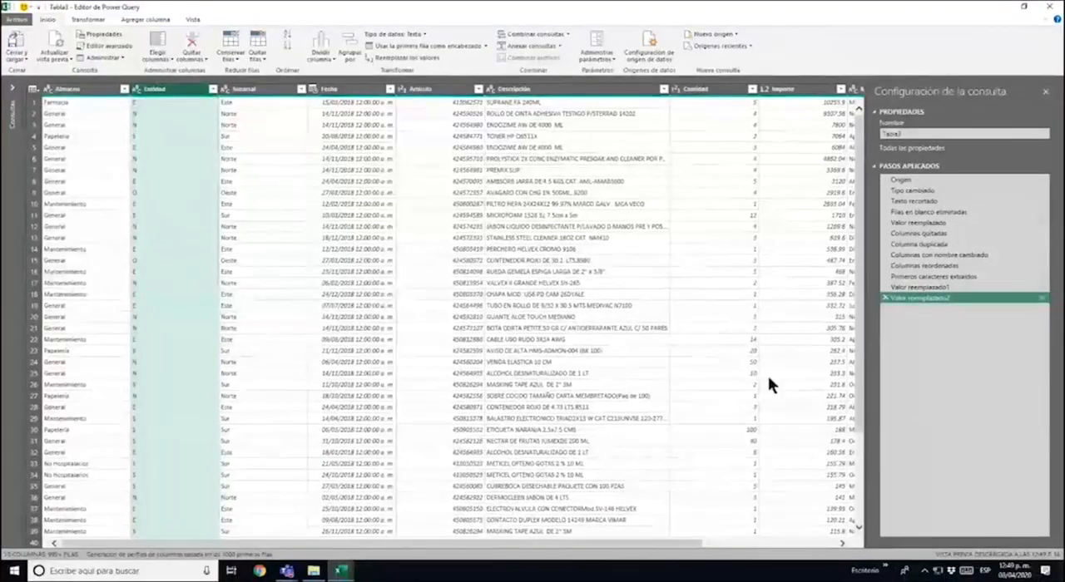
Load the complete list of distinct values for the Año column, check it without filtering, and look through the rows
drag(646, 545, 832, 550)
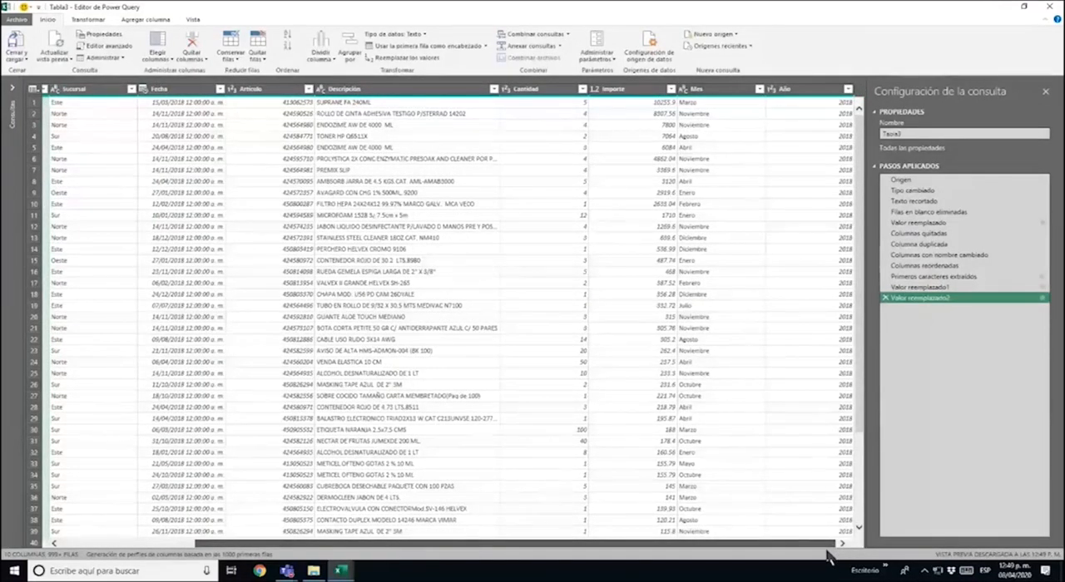
click(848, 89)
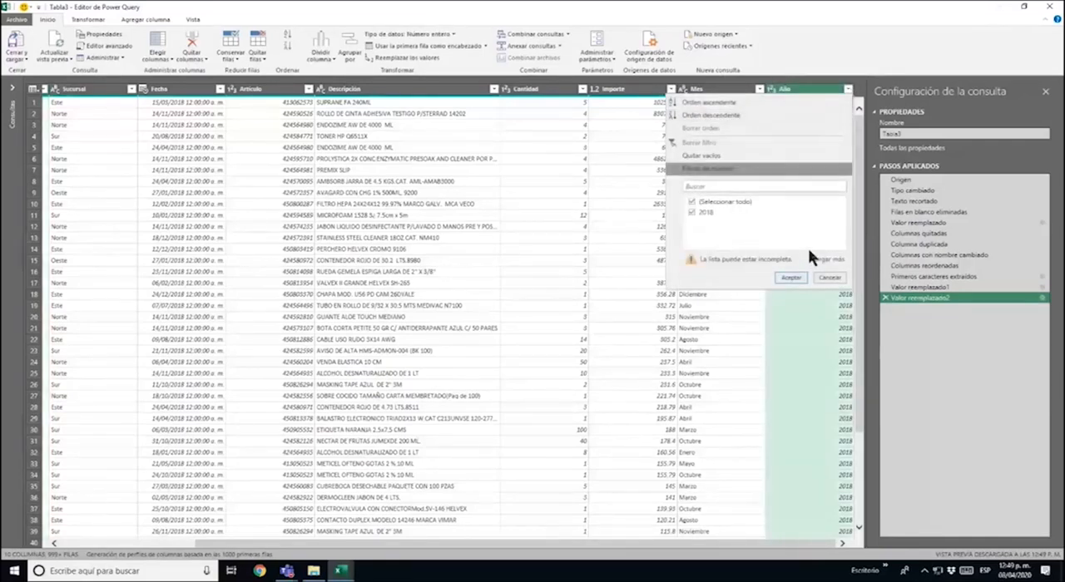
click(825, 258)
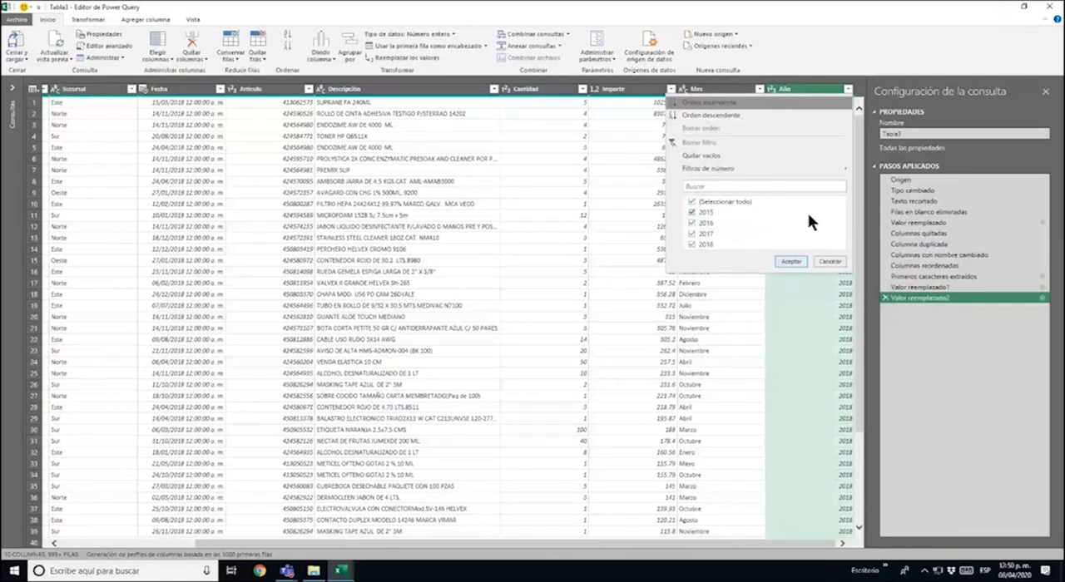
click(829, 262)
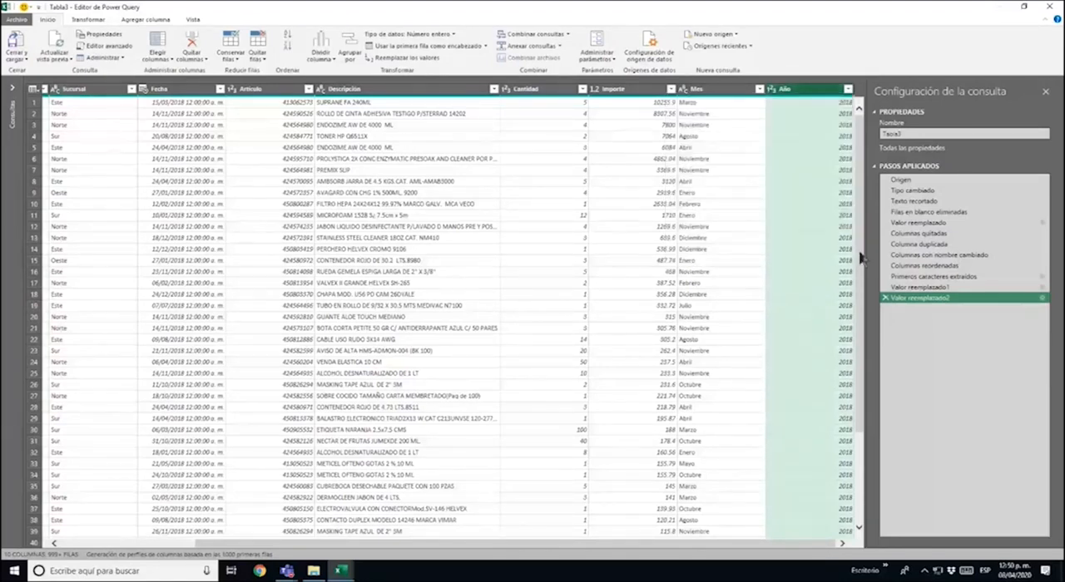
scroll(574, 223, down, 10)
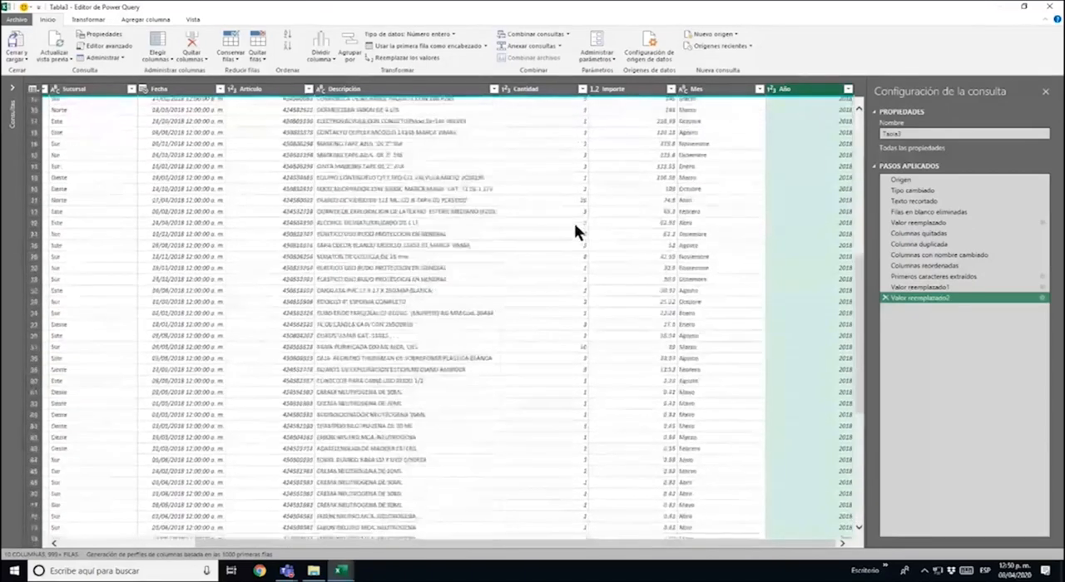
scroll(574, 223, up, 10)
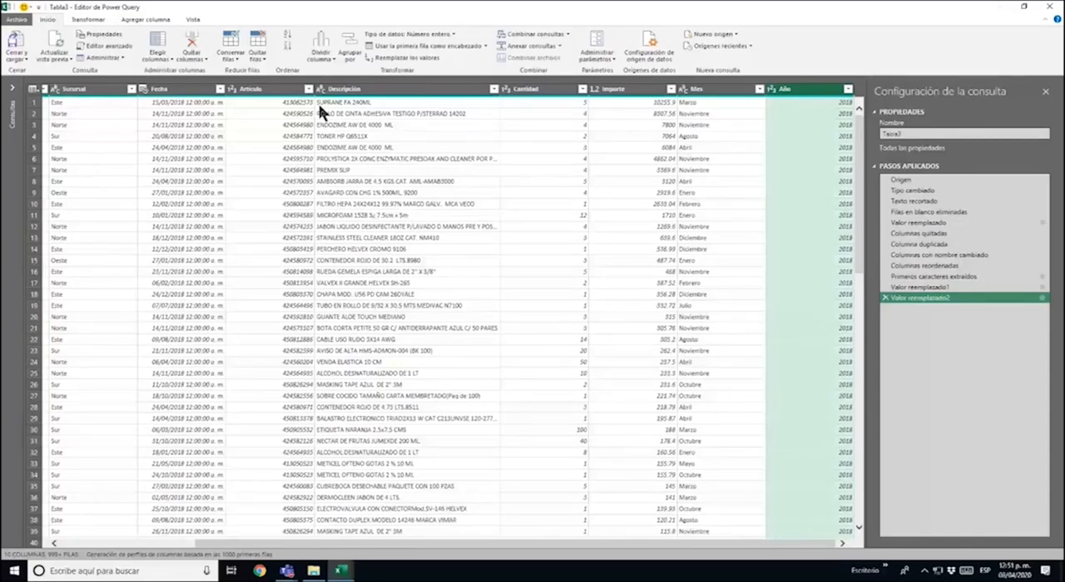
Close and load the cleaned query into the workbook, and create a pivot table from it on a new worksheet
click(20, 40)
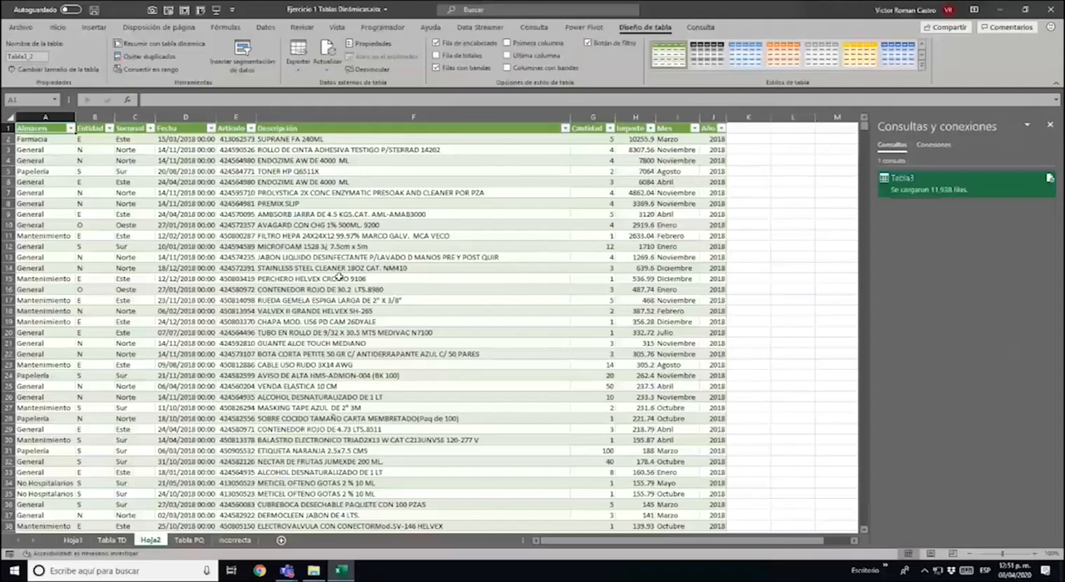
click(94, 28)
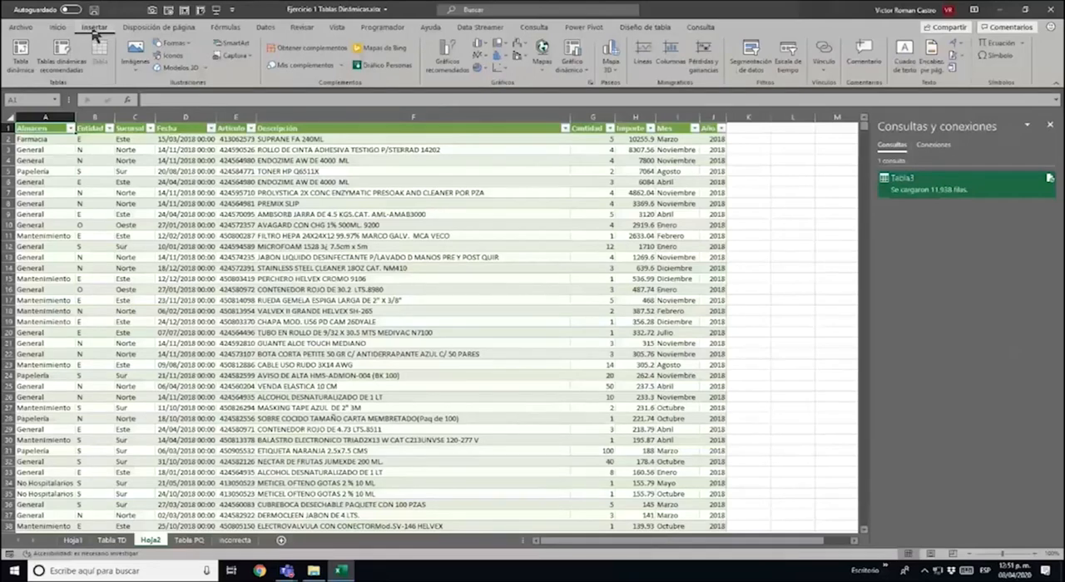
click(23, 65)
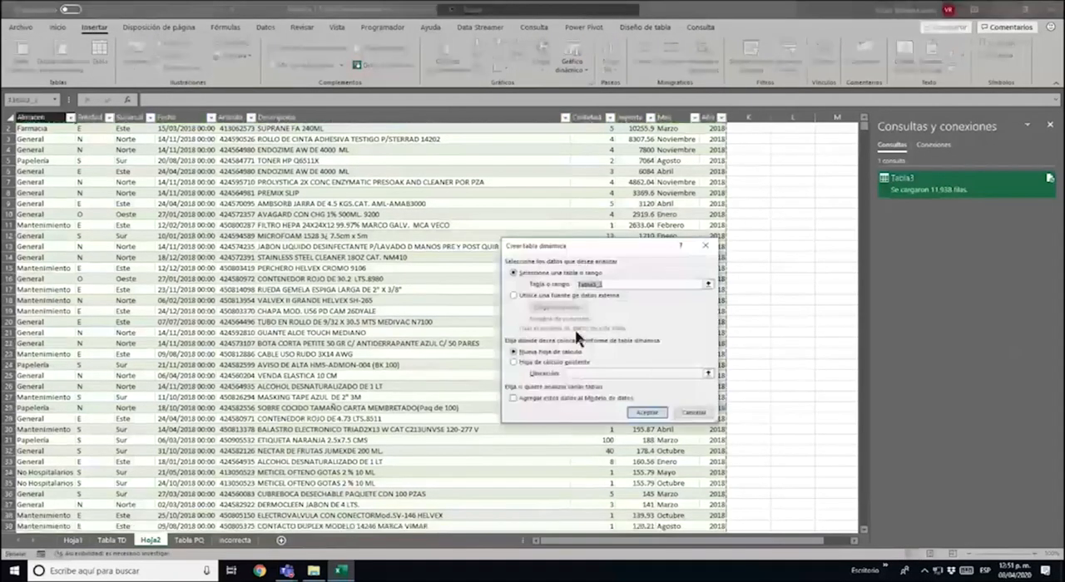
click(648, 412)
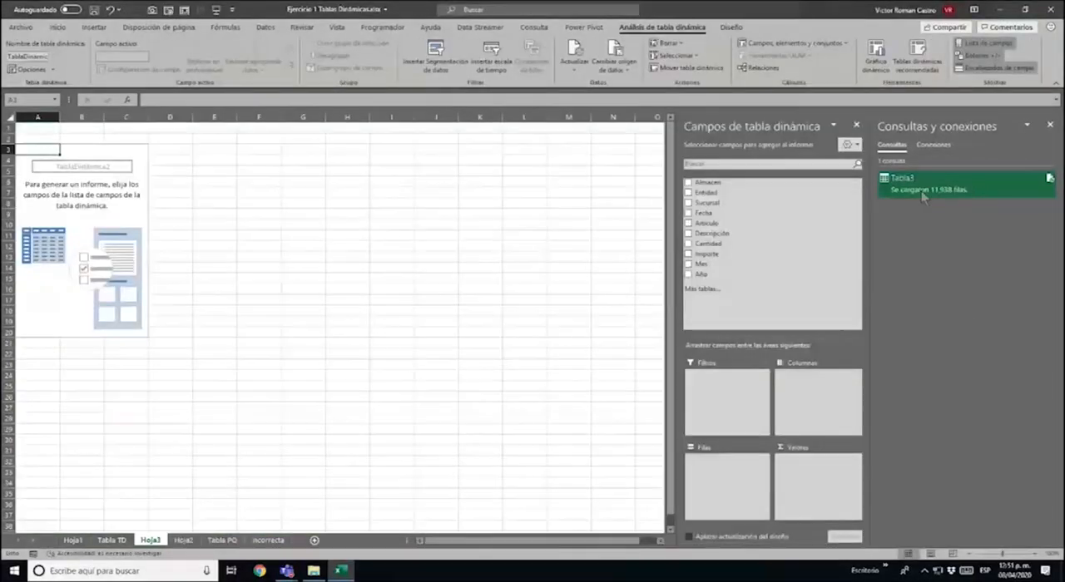
Lay out the pivot table with Almacen as rows, the sum of Importe as values and Año as columns
drag(761, 183, 760, 510)
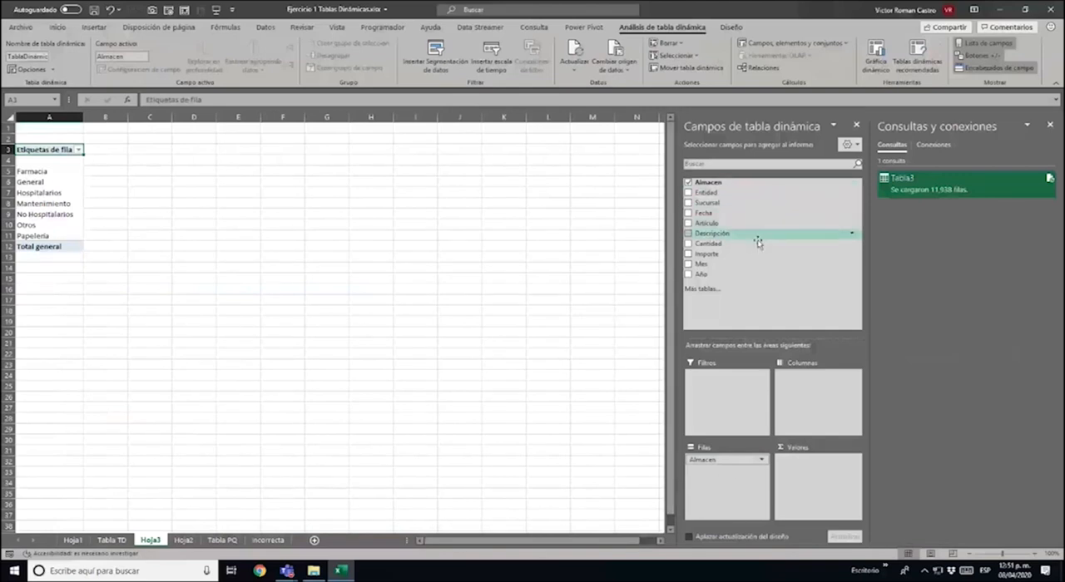
drag(742, 258, 830, 494)
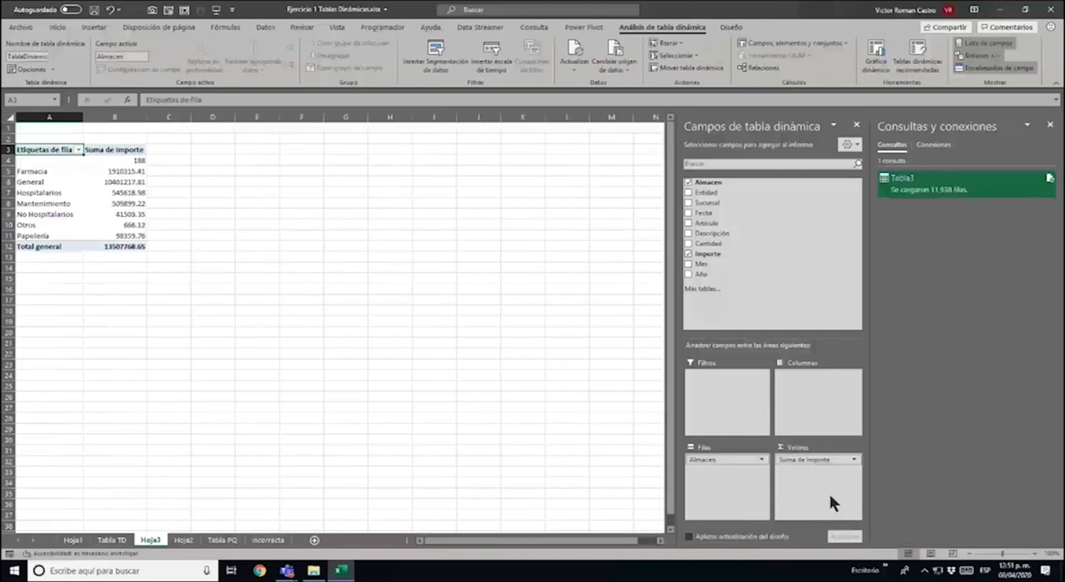
drag(703, 273, 821, 424)
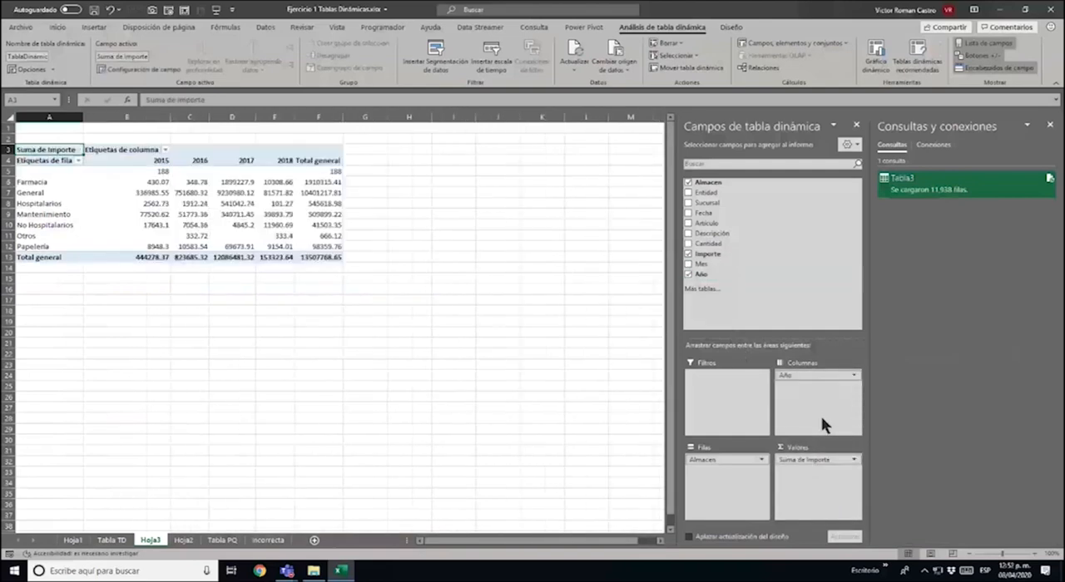
Refresh the pivot table, inspect the 2015 amounts and select the blank Almacen row label
right_click(158, 204)
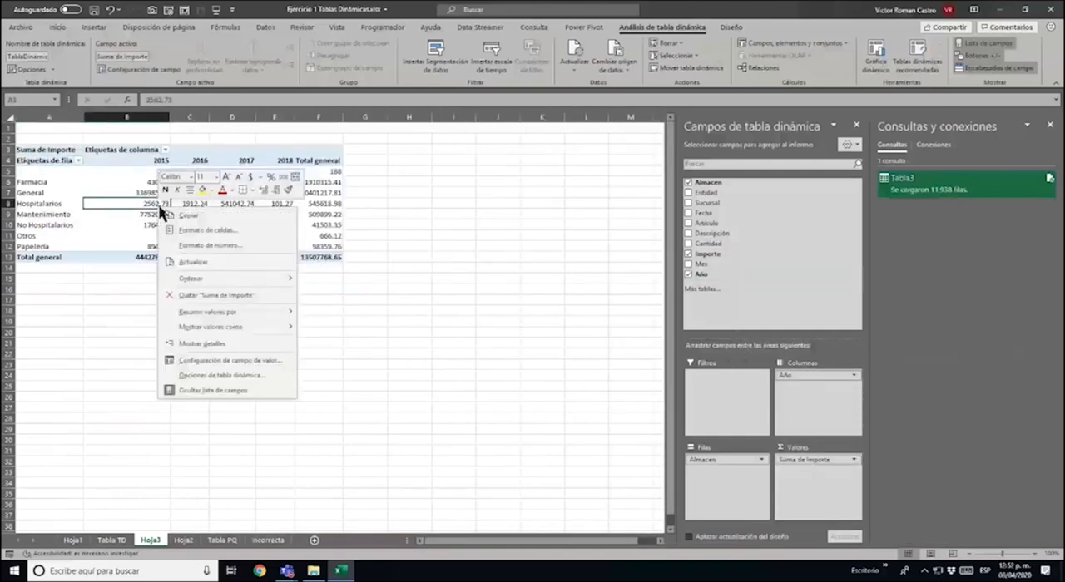
click(200, 262)
click(155, 223)
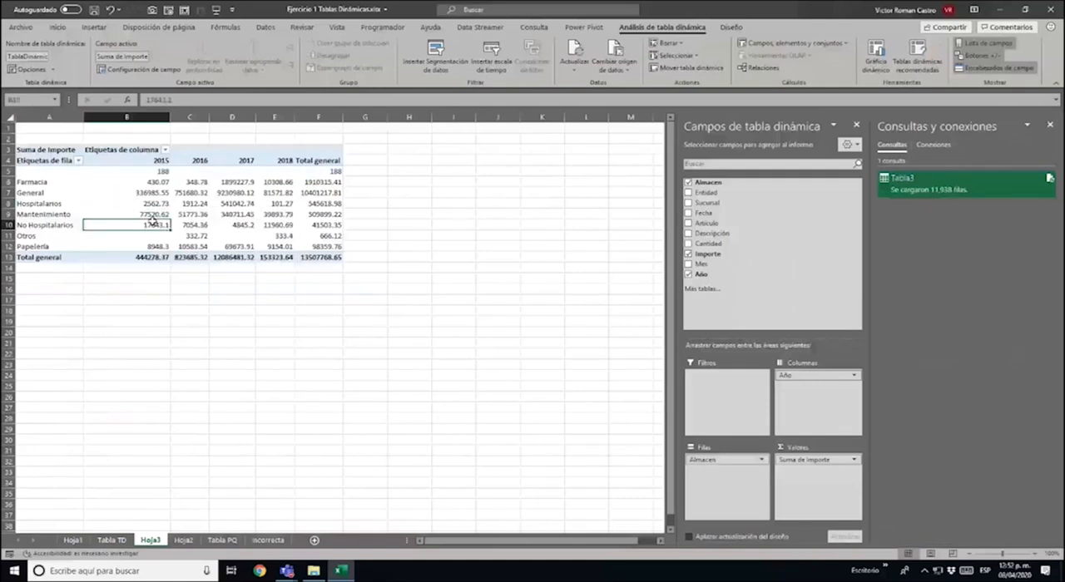
click(124, 211)
key(Up)
key(Up)
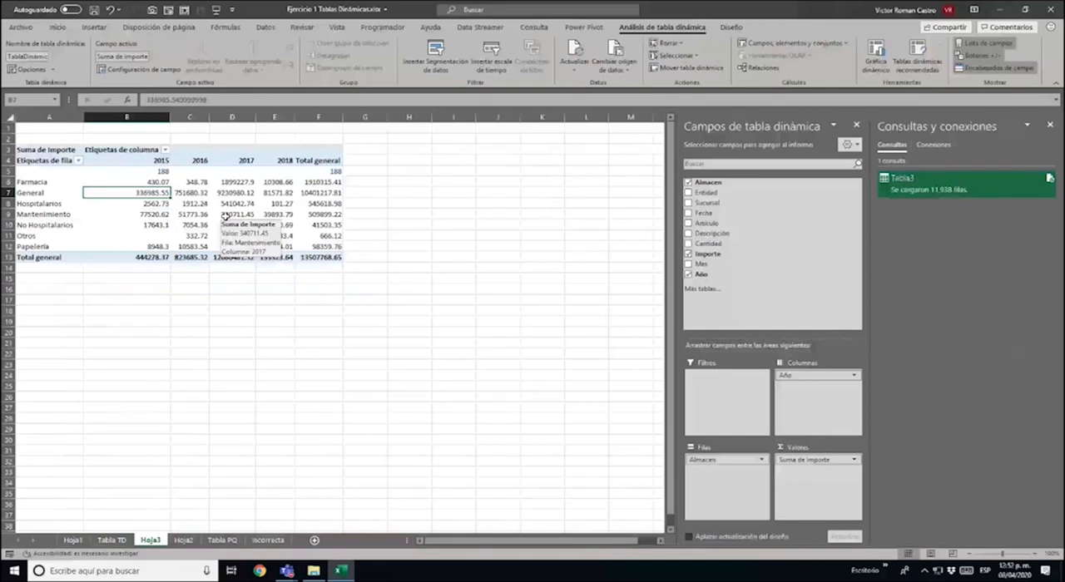
click(50, 169)
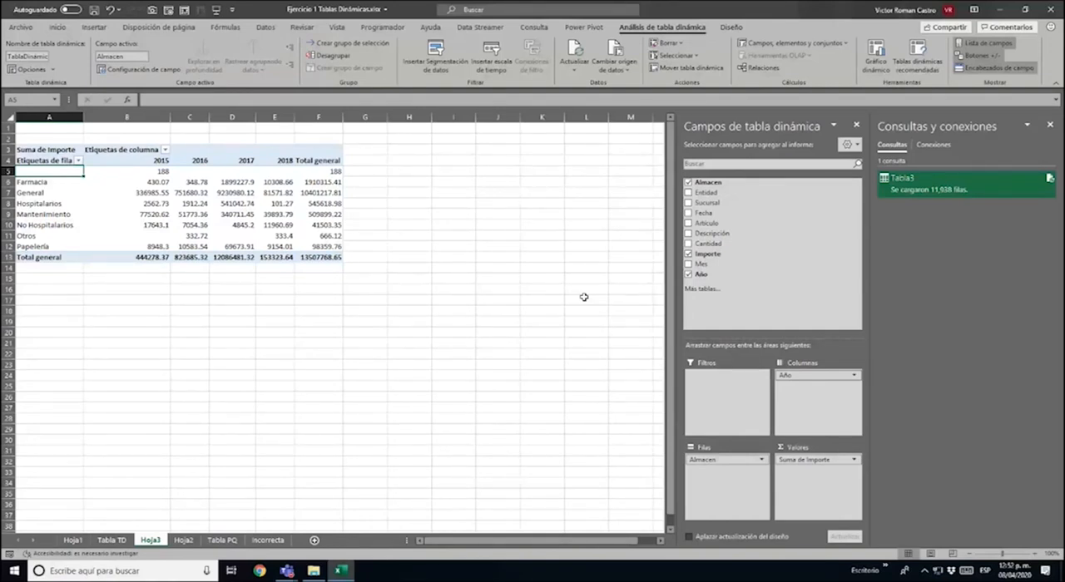
Filter the Almacen column of the Tabla PQ sheet to show only the blank entries
click(221, 541)
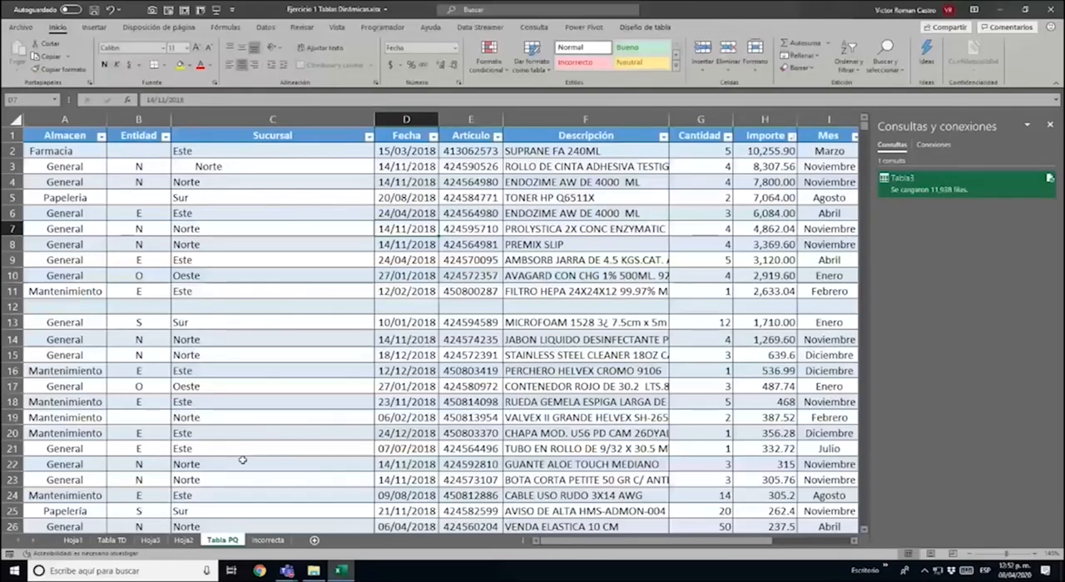
click(101, 135)
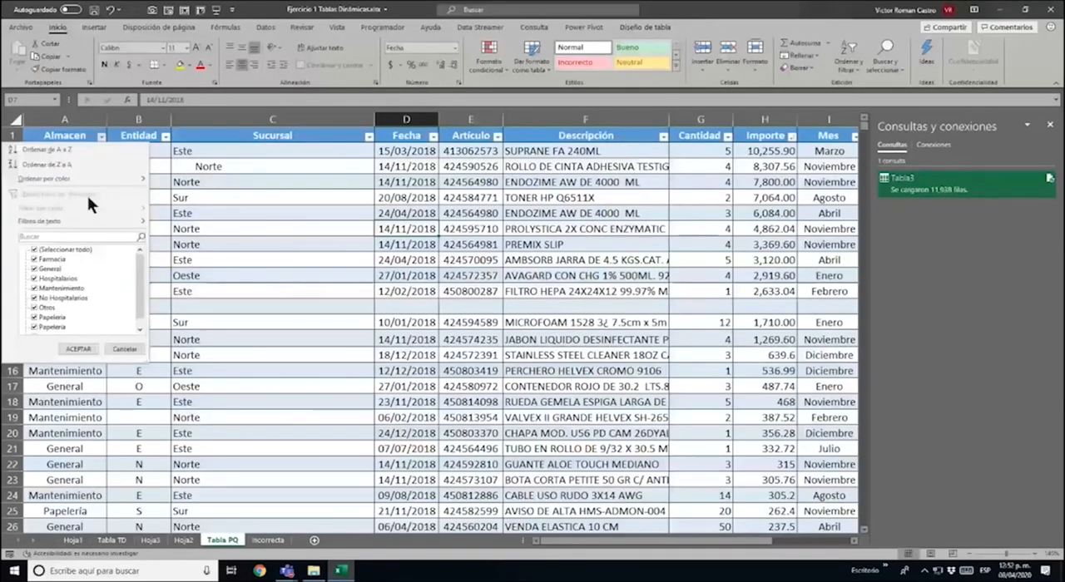
scroll(134, 271, down, 3)
click(50, 327)
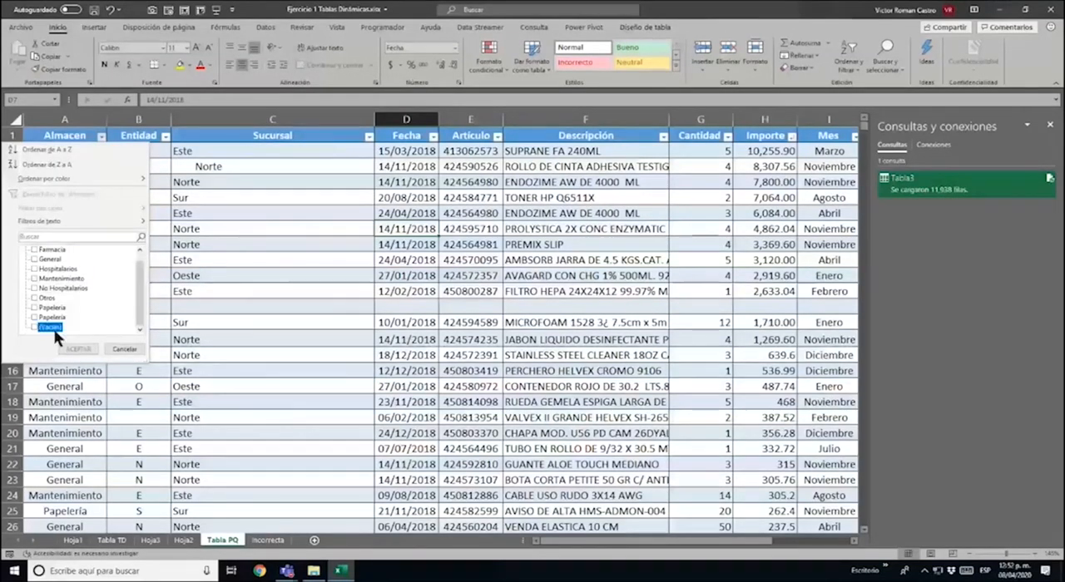
click(78, 349)
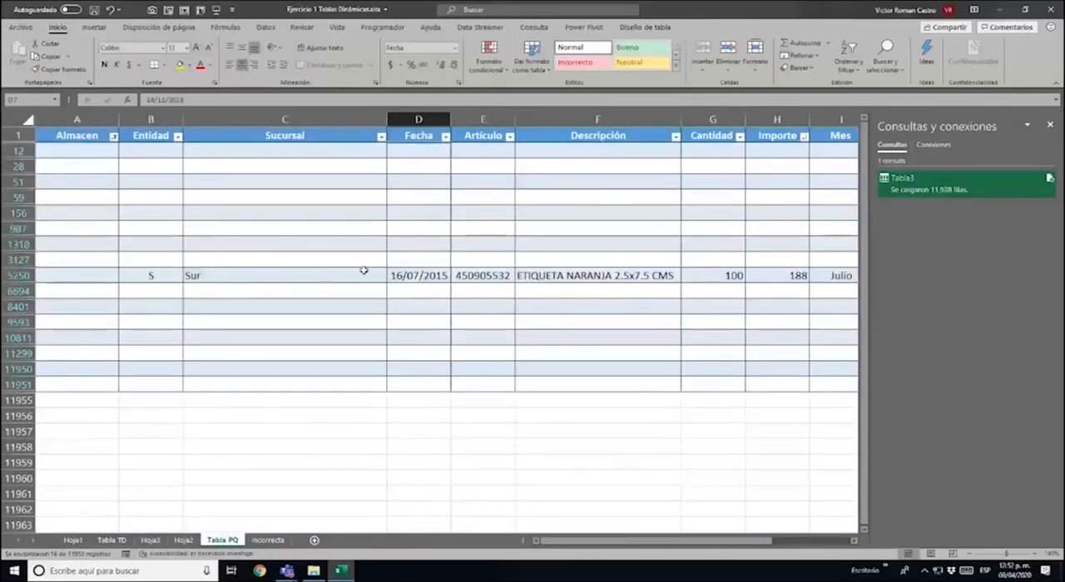
Enter General as the Almacen of the ETIQUETA NARANJA row dated 16/07/2015, and clear the Almacen filter
click(93, 272)
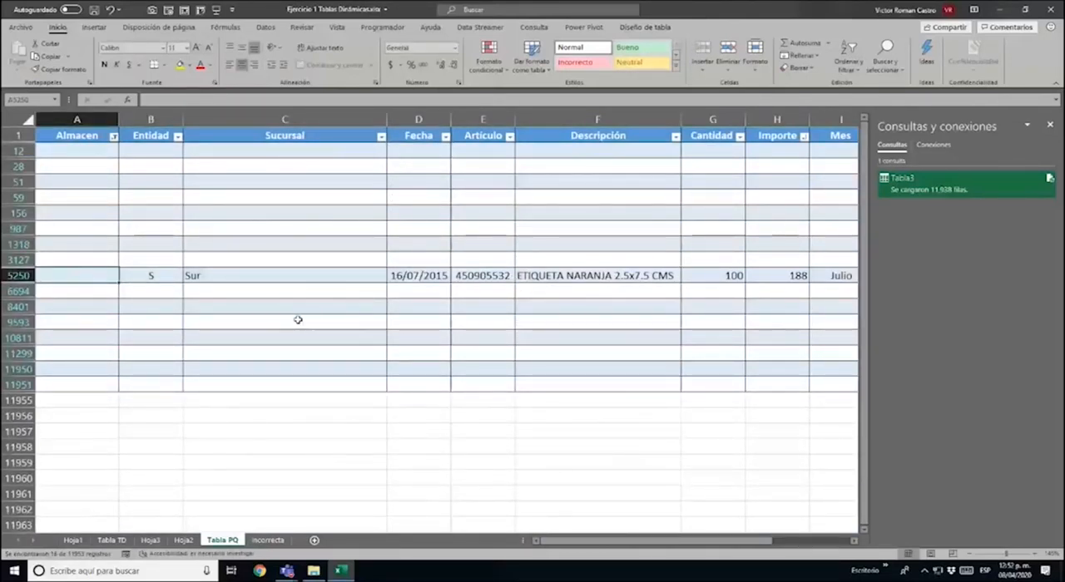
text(general)
key(Return)
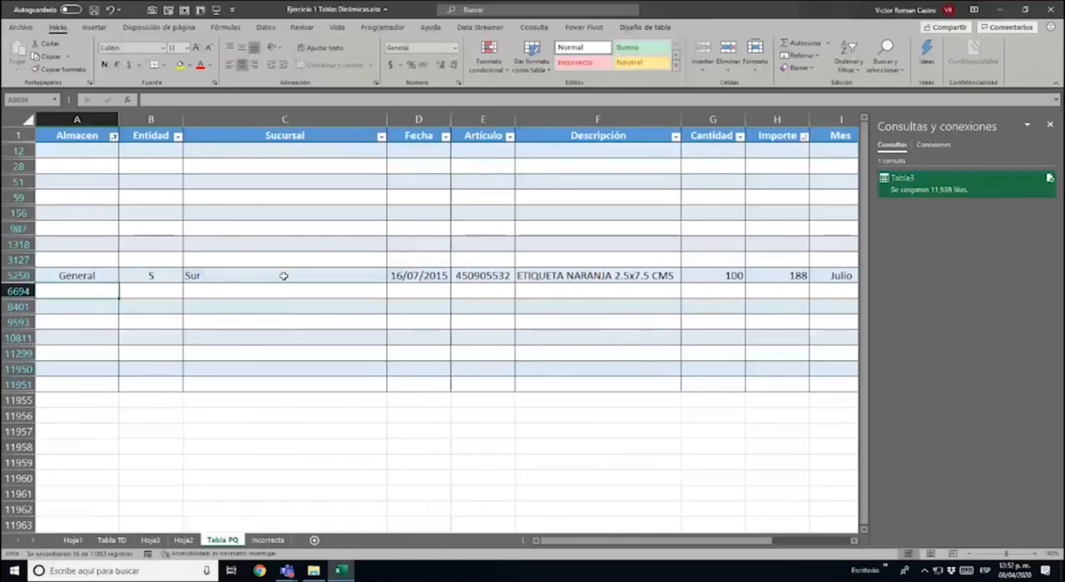
click(113, 135)
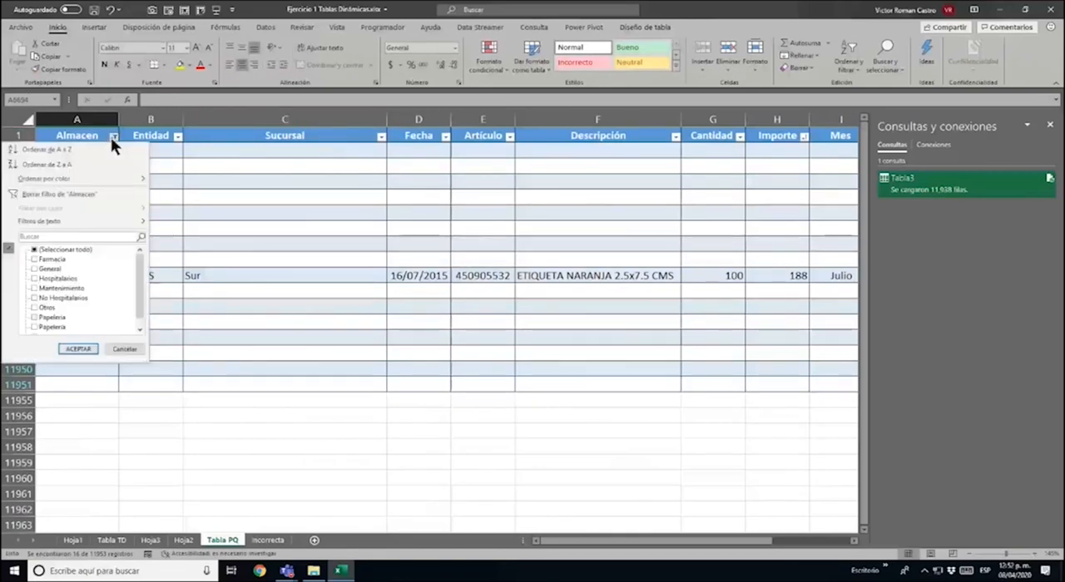
click(87, 192)
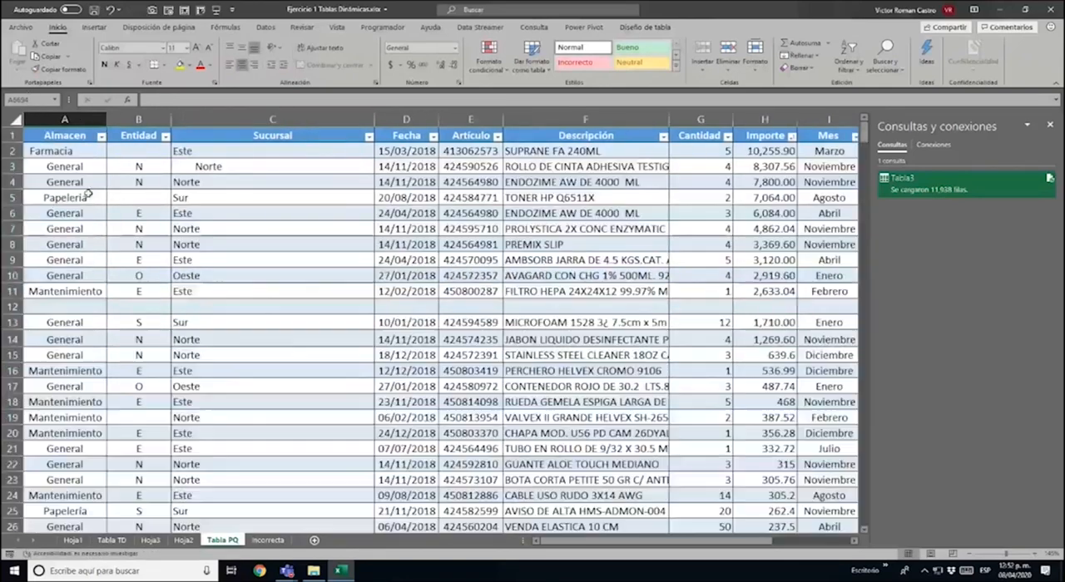
Refresh the loaded query table on Hoja2 and the pivot table on Hoja3 to bring in the corrected Almacen
click(183, 540)
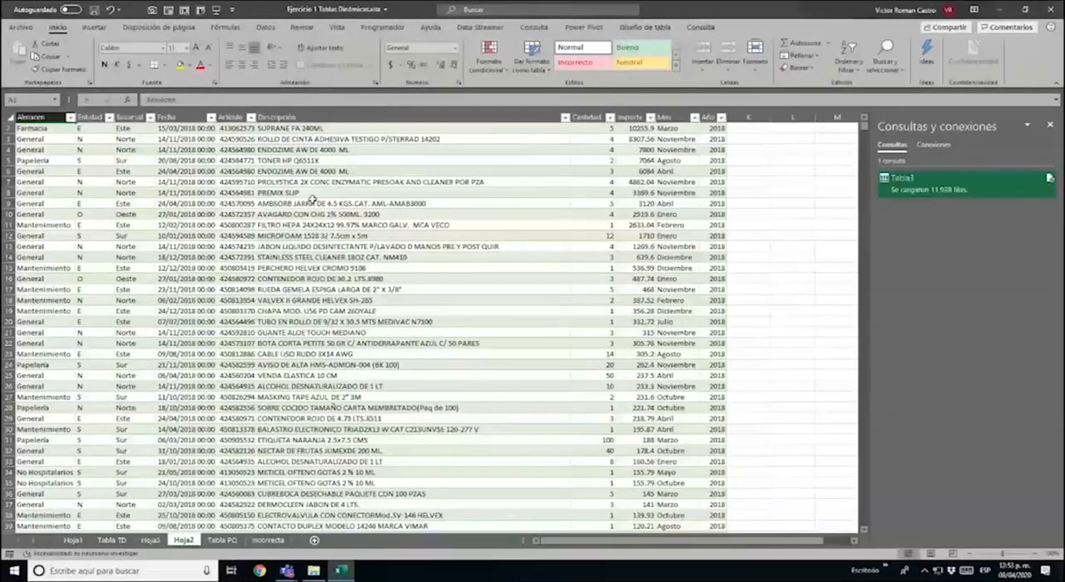
right_click(312, 201)
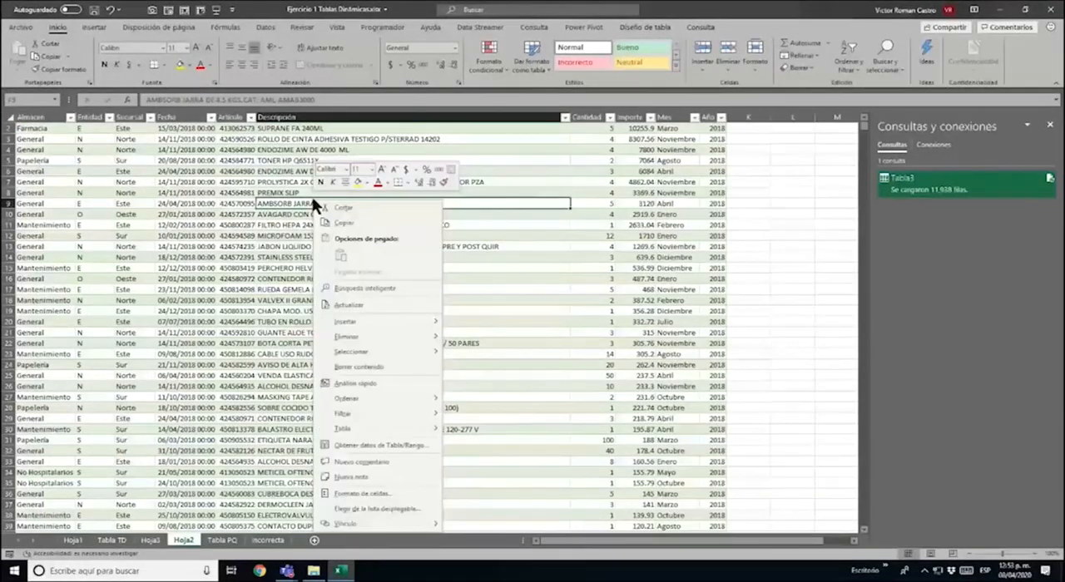
click(383, 304)
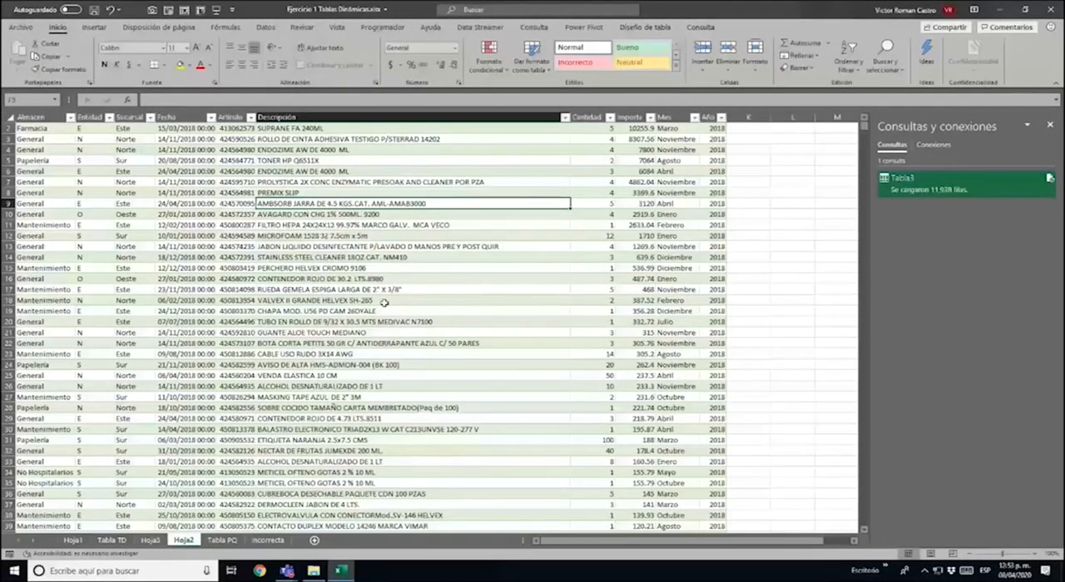
click(76, 541)
click(150, 541)
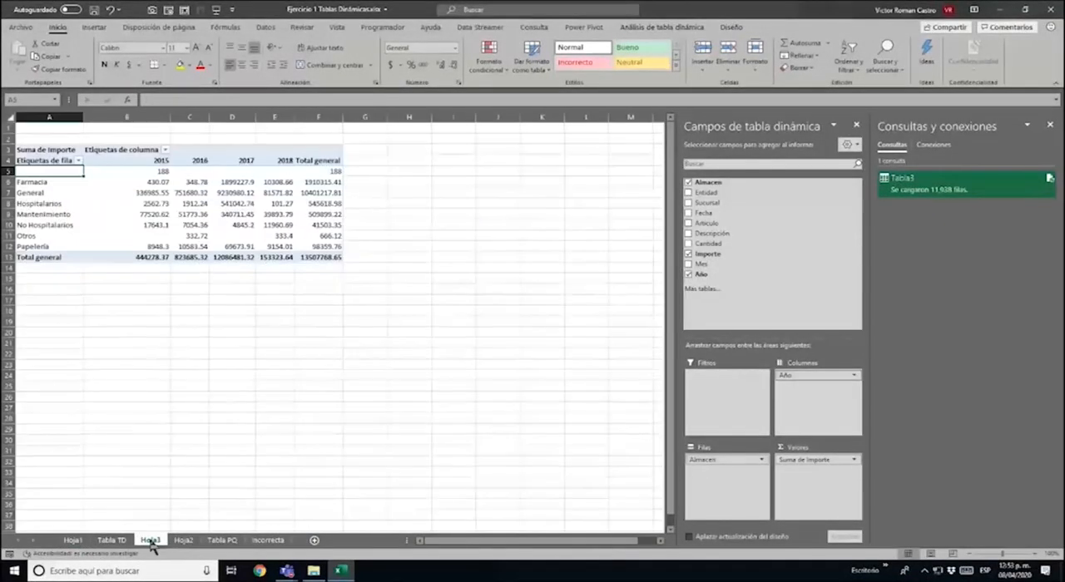
right_click(229, 192)
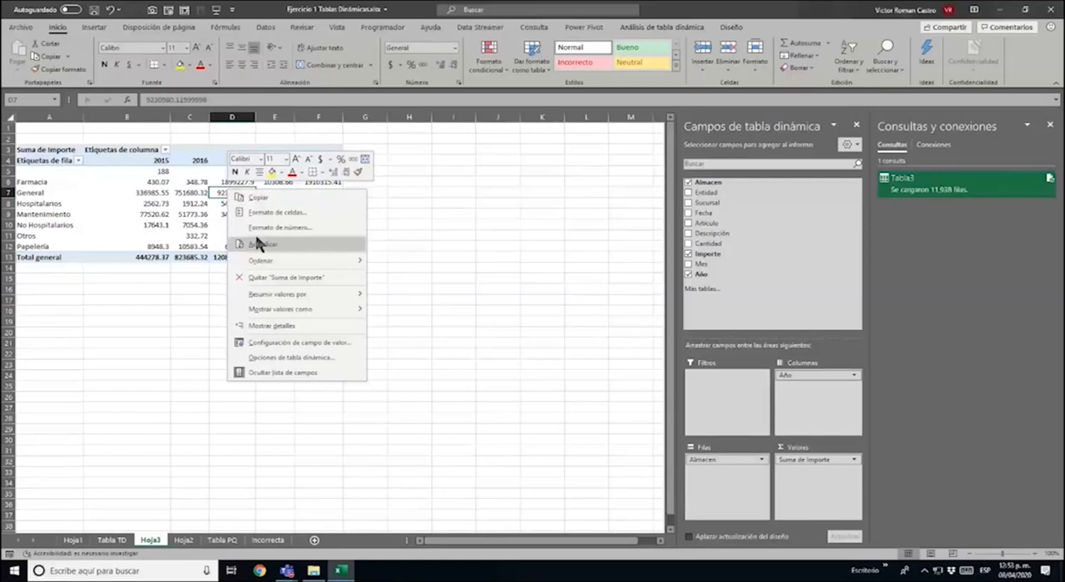
click(258, 240)
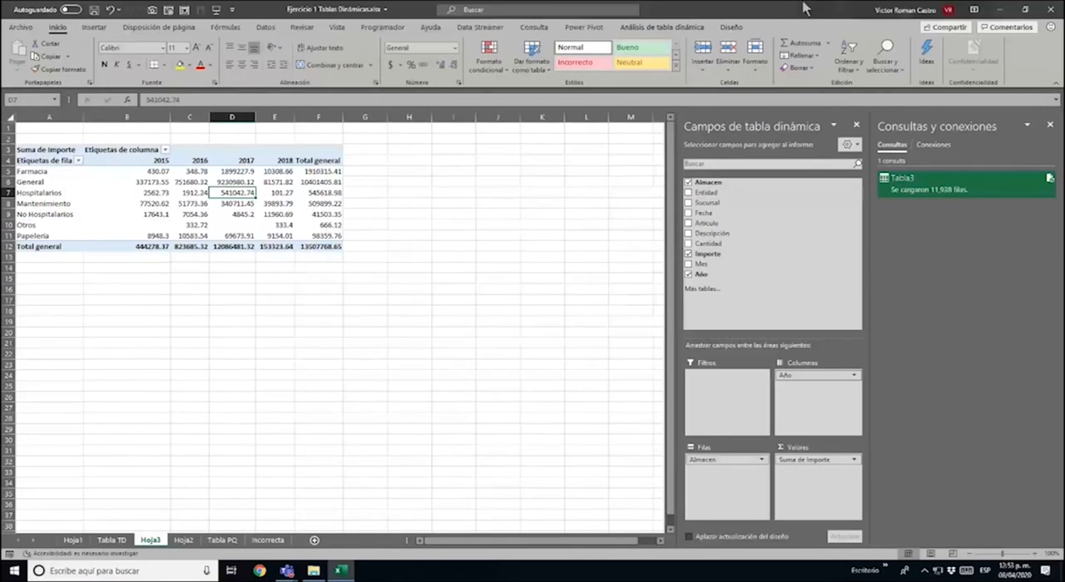
Rename the query sheet Hoja2 as CONSULTA and the pivot table sheet Hoja3 as TD PQ
click(183, 540)
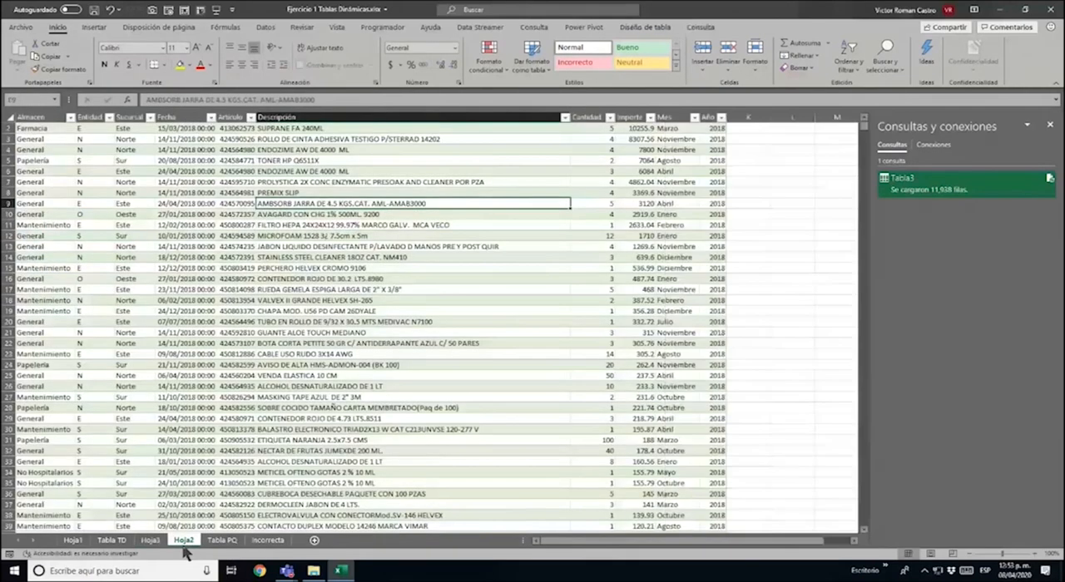
double_click(183, 541)
text(CON)
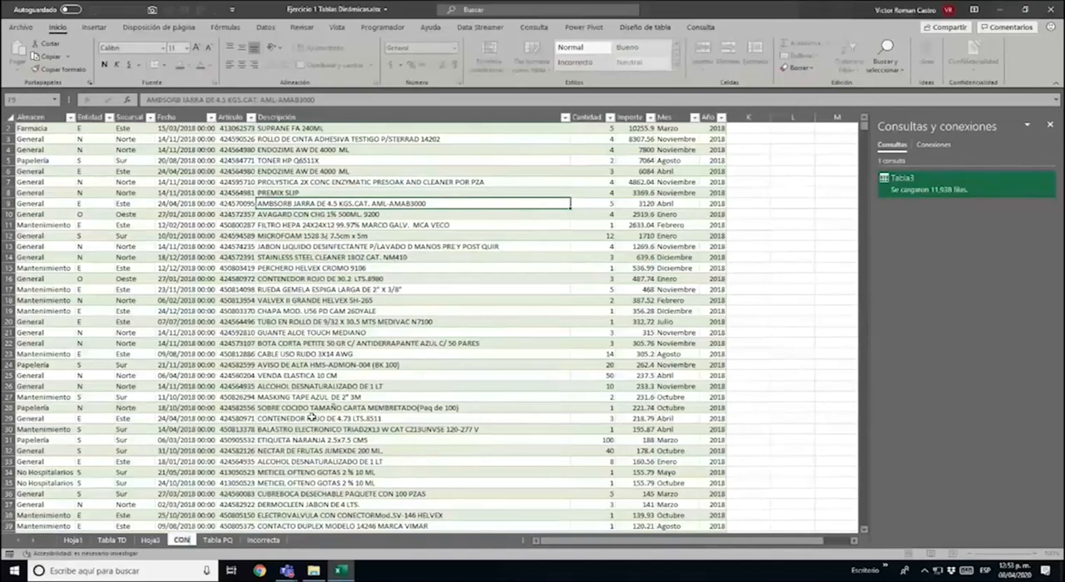
text(SULTA)
key(Return)
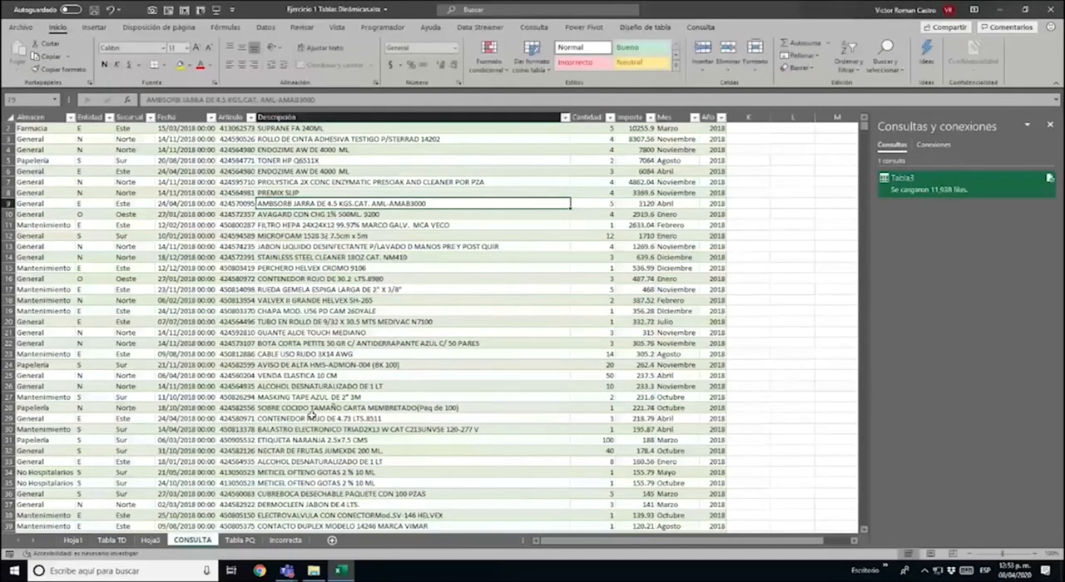
double_click(153, 541)
text(TD )
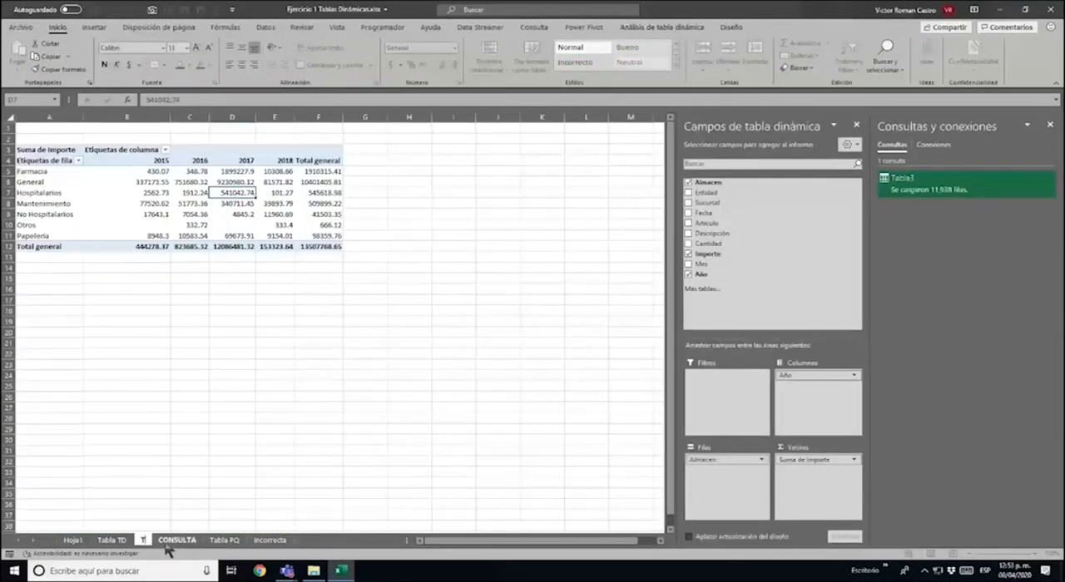
text(PQ)
key(Return)
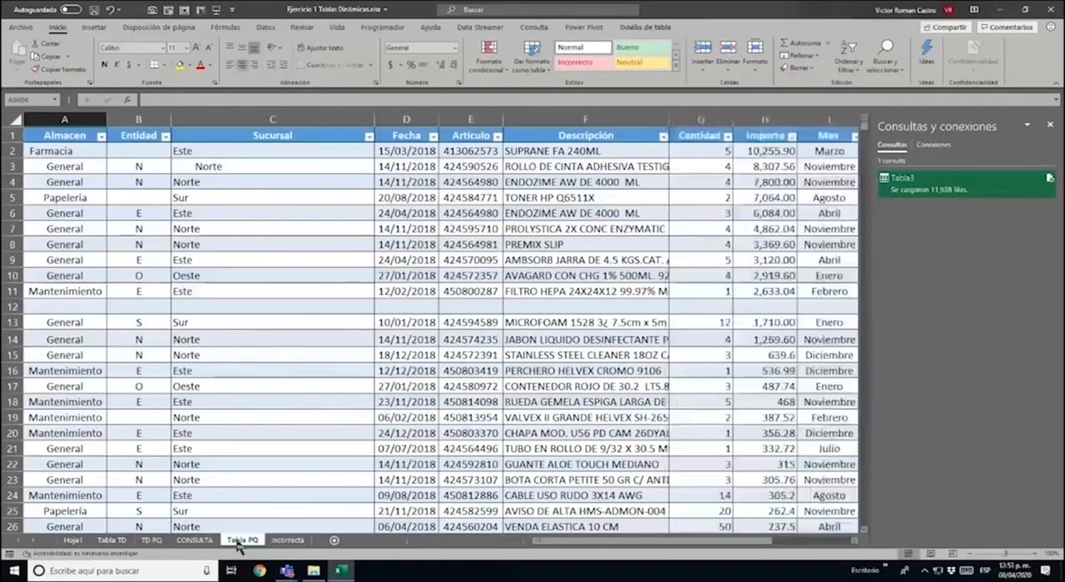
Check the distinct Almacen values in Tabla PQ without filtering, and close the list of queries and connections
click(242, 541)
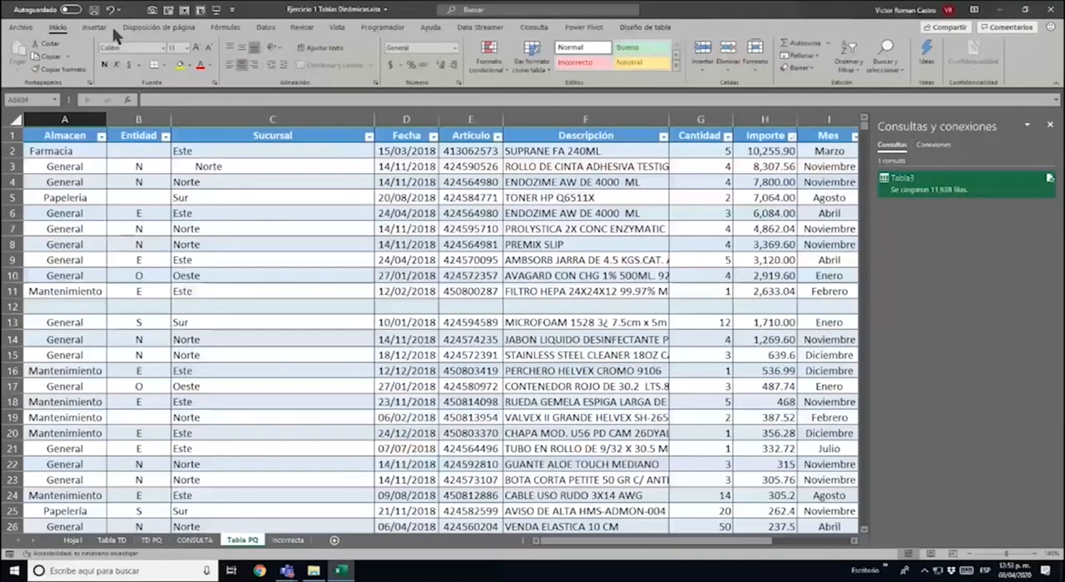
click(101, 135)
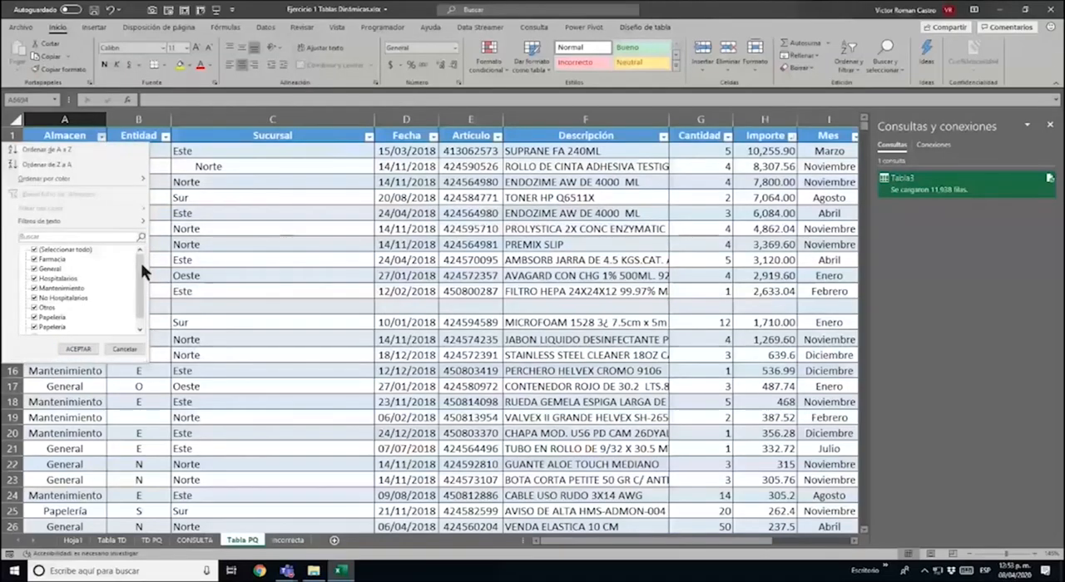
scroll(142, 263, down, 1)
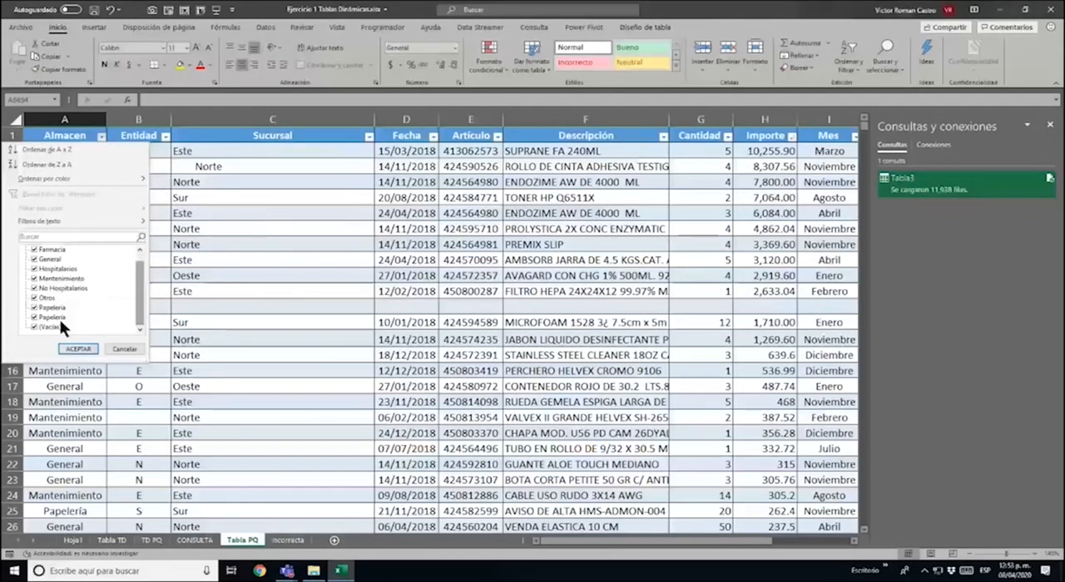
key(Escape)
click(210, 166)
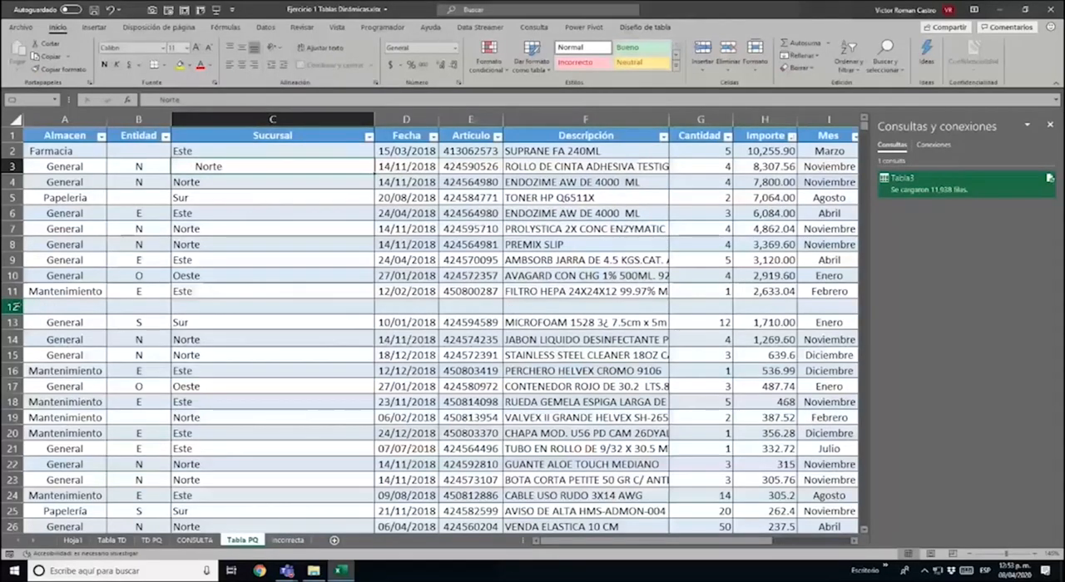
click(1049, 124)
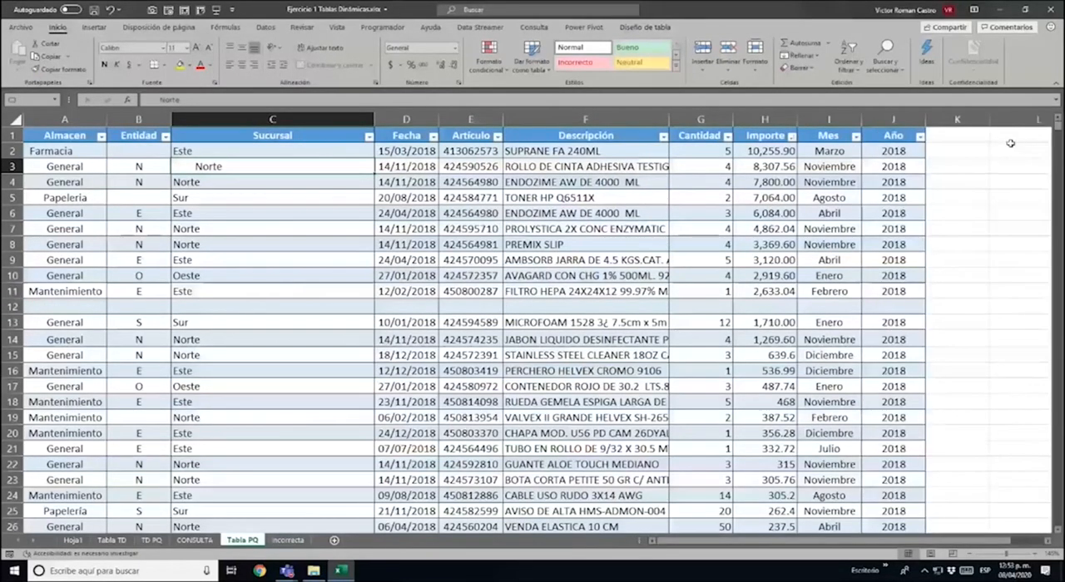
Format all pivot table amounts on TD PQ, including the totals, as numbers with thousands separators and two decimals
click(193, 540)
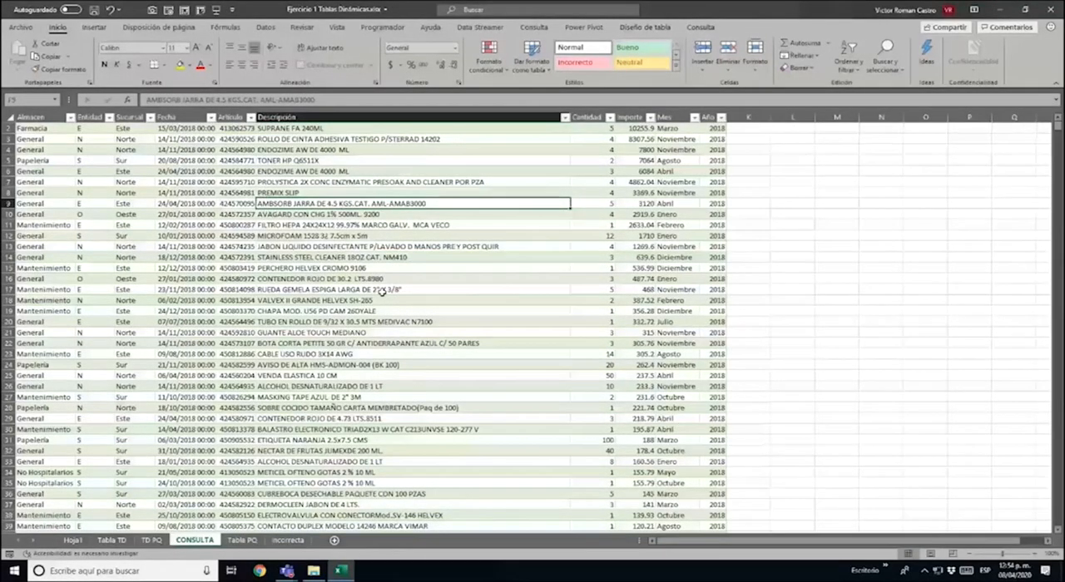
click(150, 541)
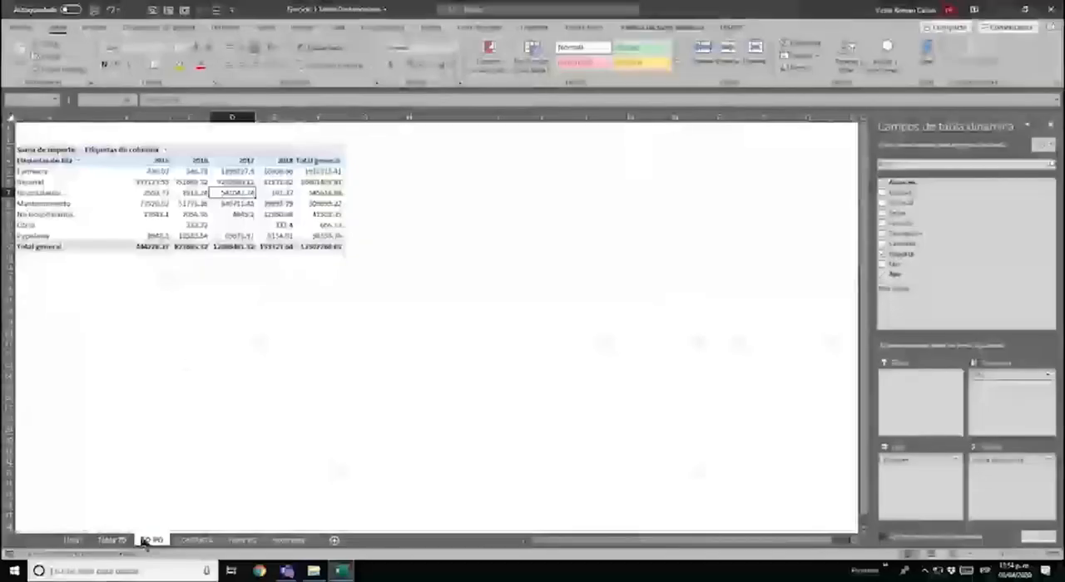
click(258, 226)
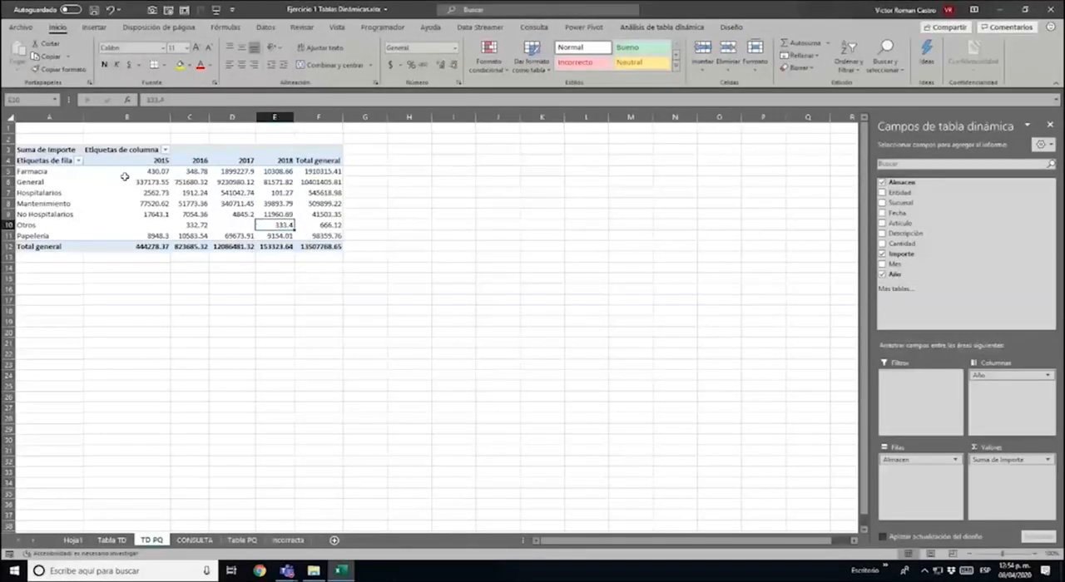
drag(125, 173, 316, 249)
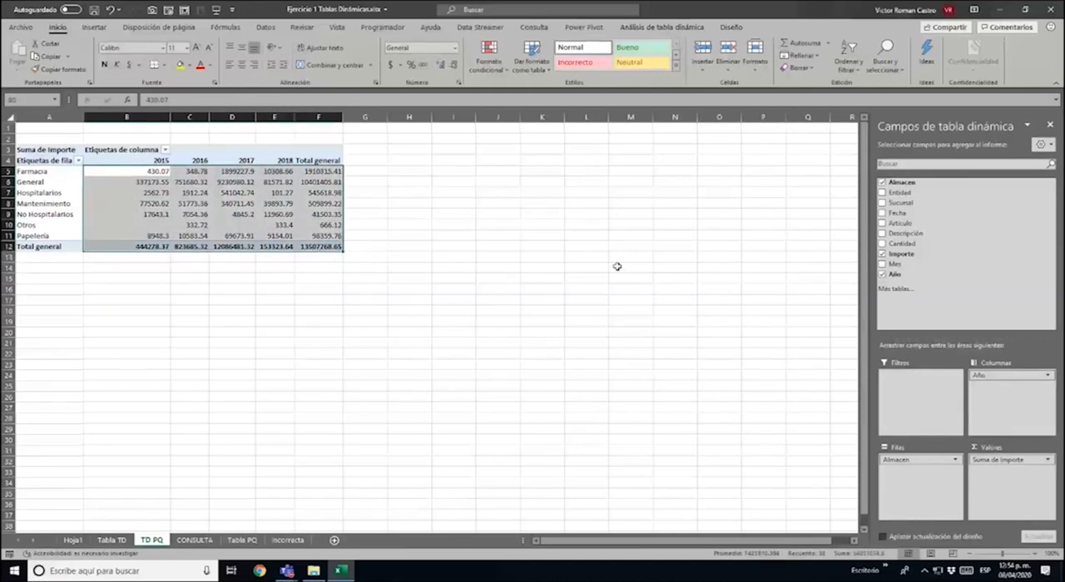
key(ctrl+shift+1)
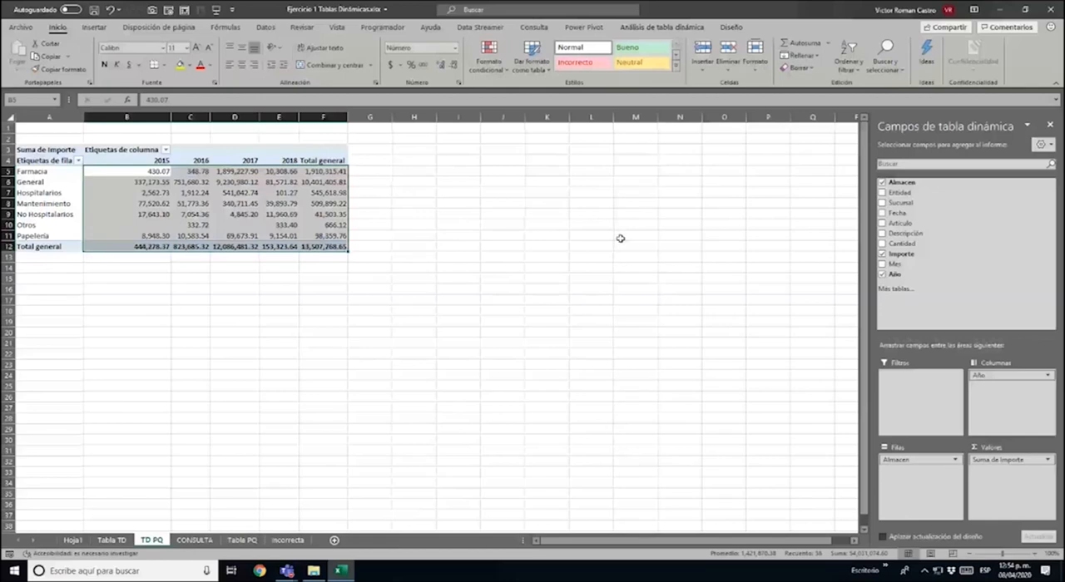
Check the distinct Año values in the Tabla PQ table without applying a filter
click(247, 541)
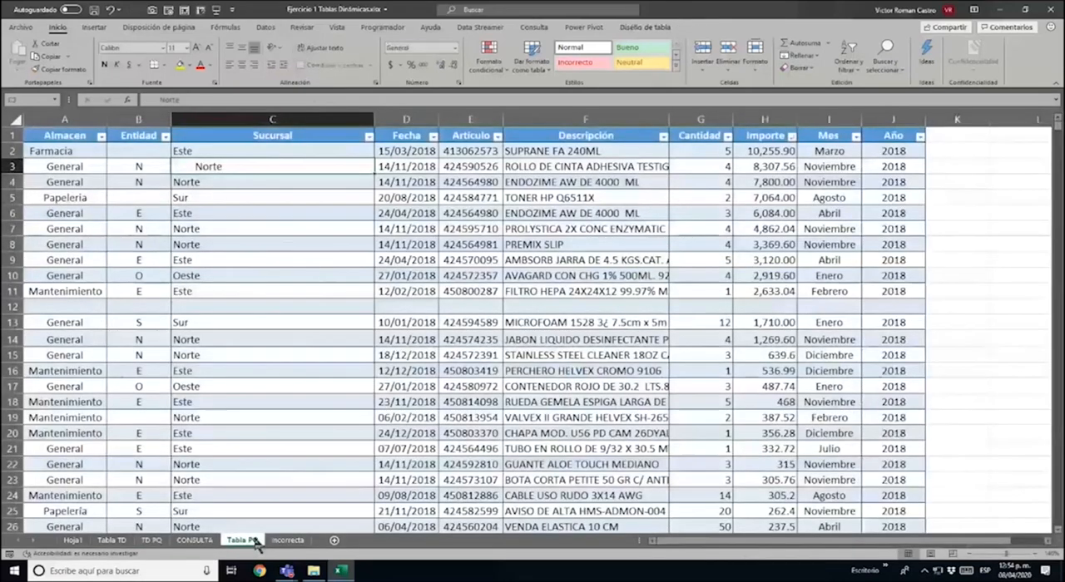
key(Right)
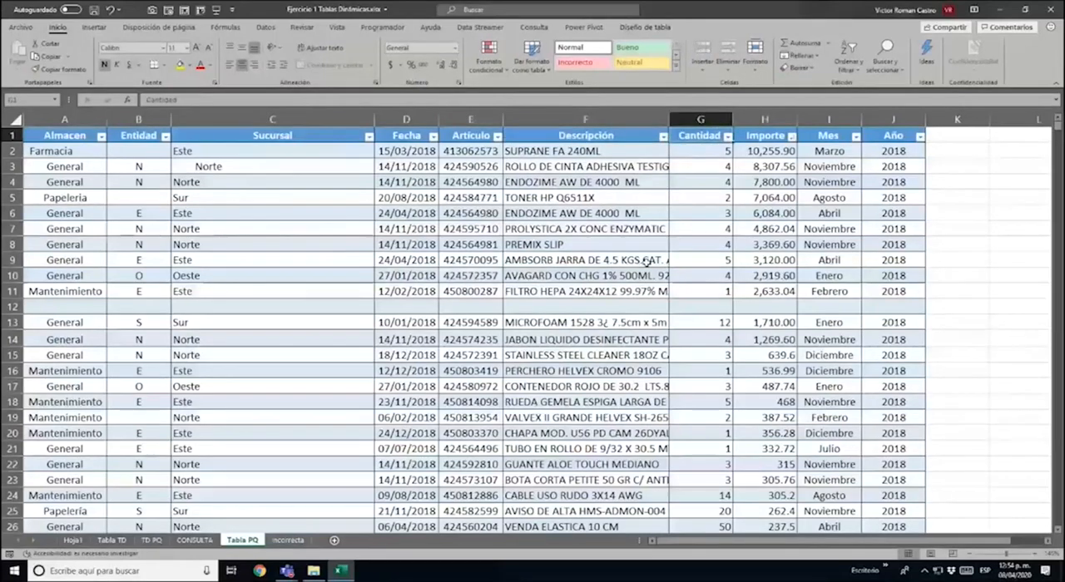
key(ctrl+Right)
key(alt+Down)
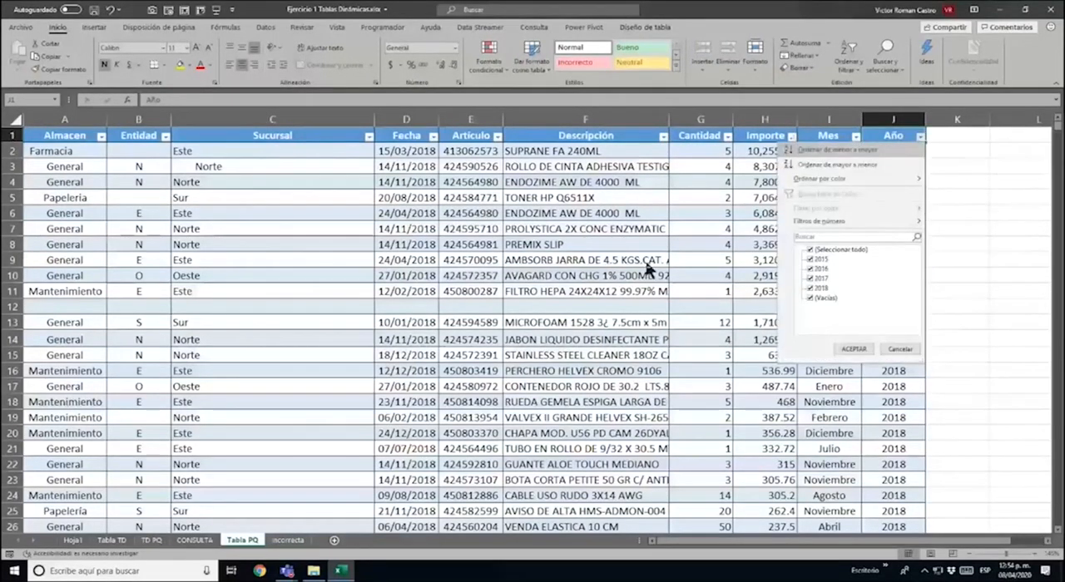
key(Escape)
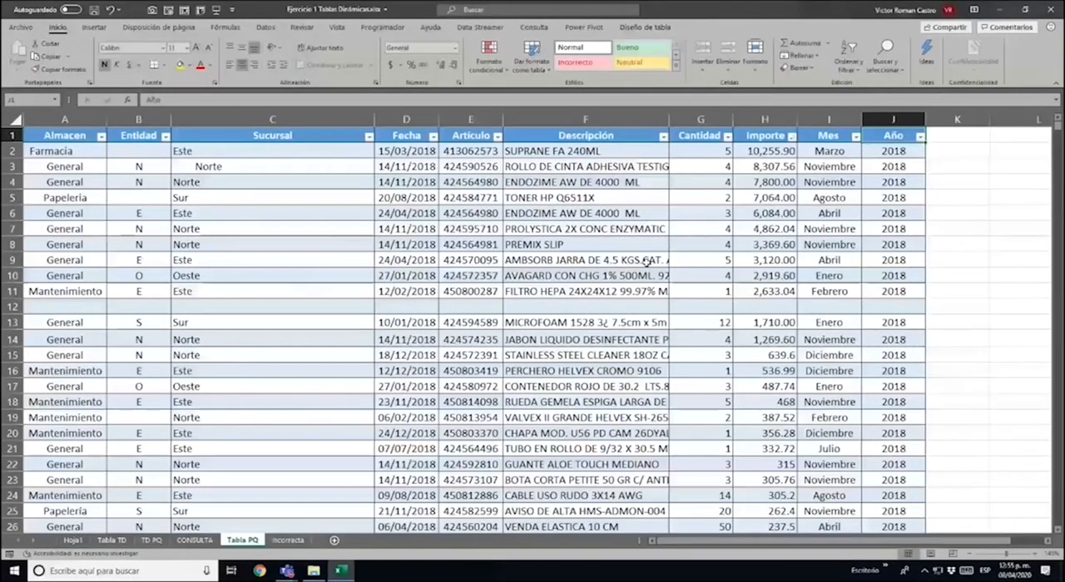
Select the Almacen, Entidad and Sucursal cells of the first data row in Tabla PQ
key(ctrl+Home)
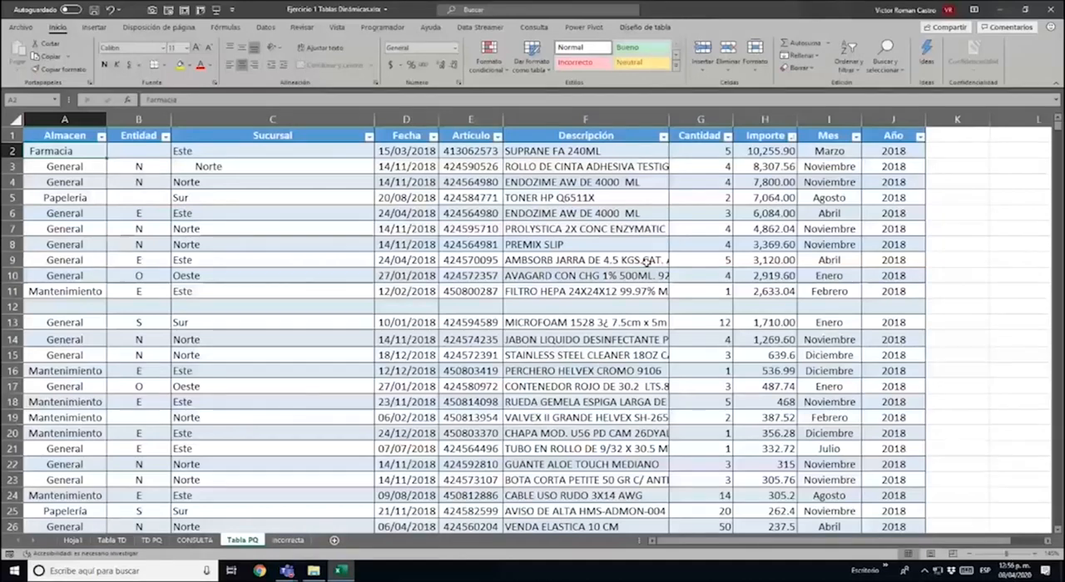
key(shift+Right)
key(shift+Right)
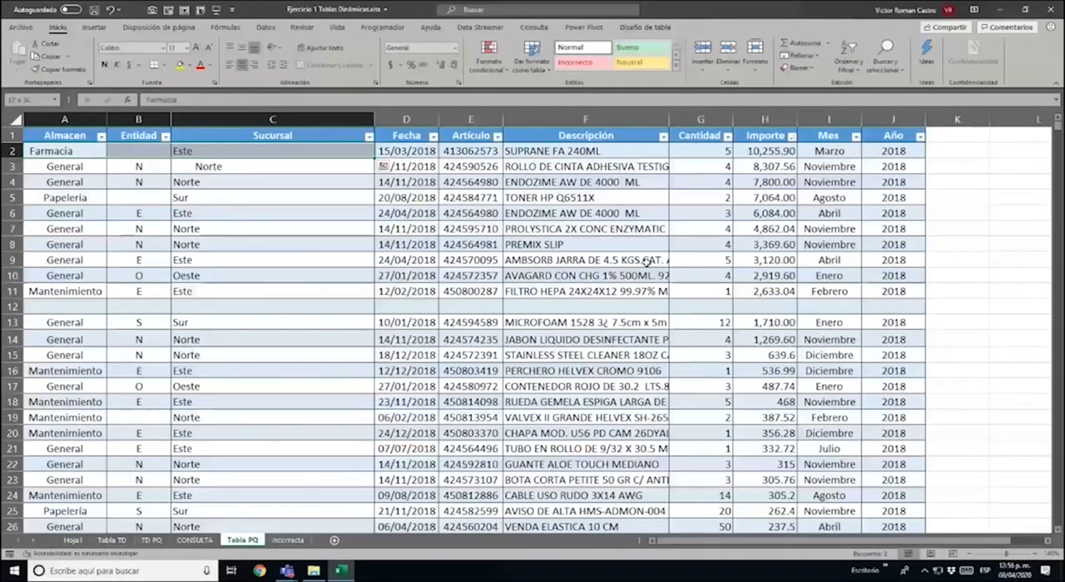
Copy all data rows of Tabla PQ, from row 2 to row 11954, across the Almacen to Año columns
key(ctrl+shift+Right)
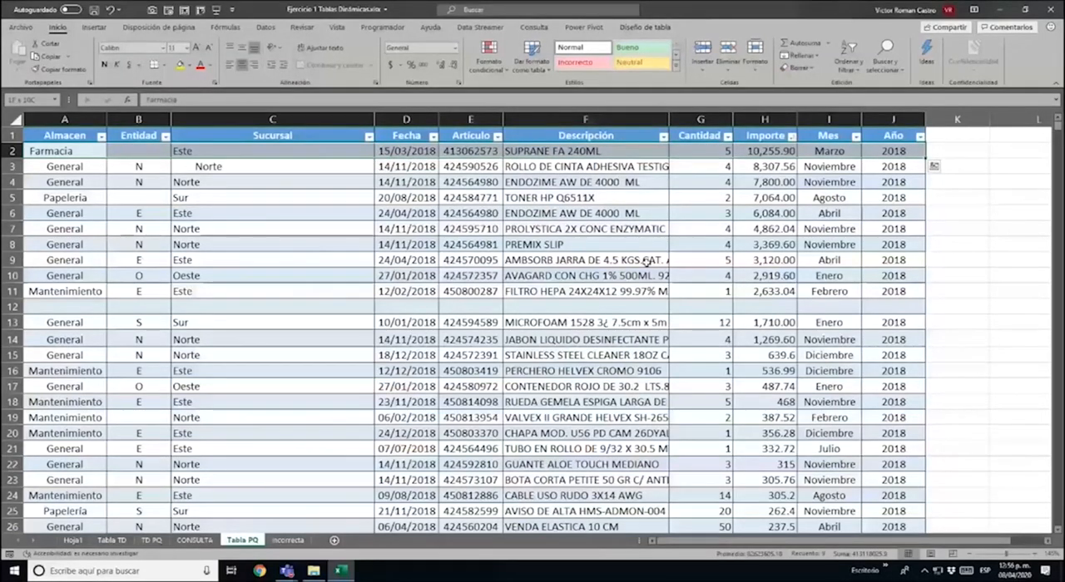
key(ctrl+shift+Down)
key(ctrl+shift+Down)
key(ctrl+shift+Down)
key(ctrl+shift+Down)
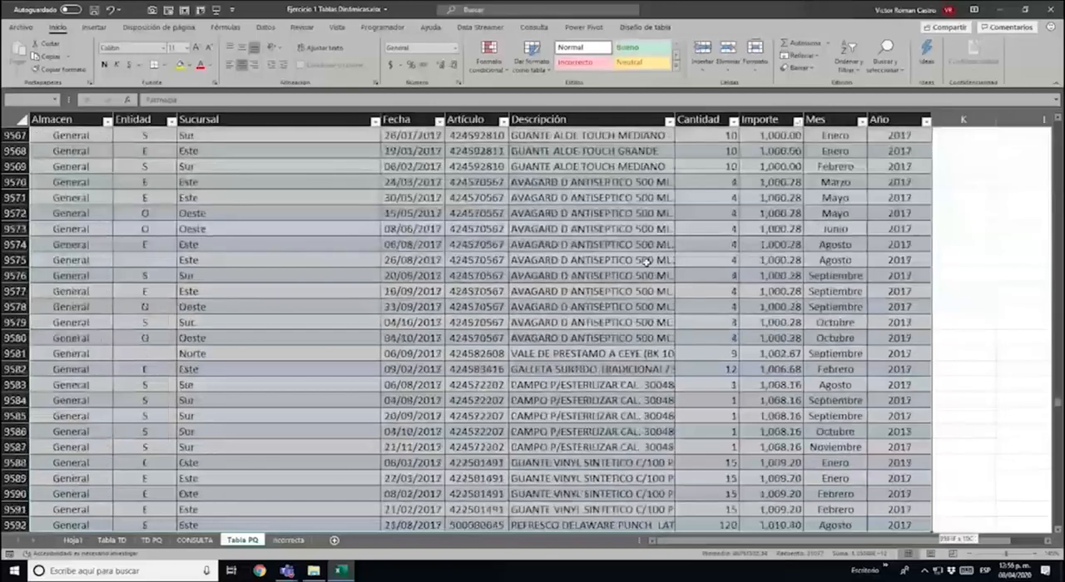
key(ctrl+shift+Up)
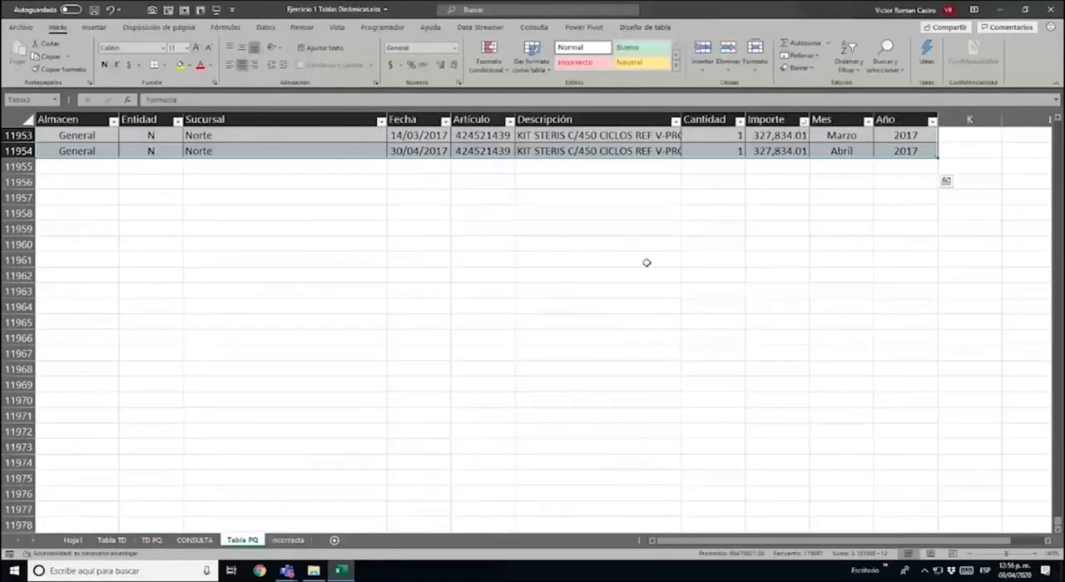
key(ctrl+c)
Paste the copied records directly below the last row of the Tabla PQ table, starting at A11955
key(ctrl+Home)
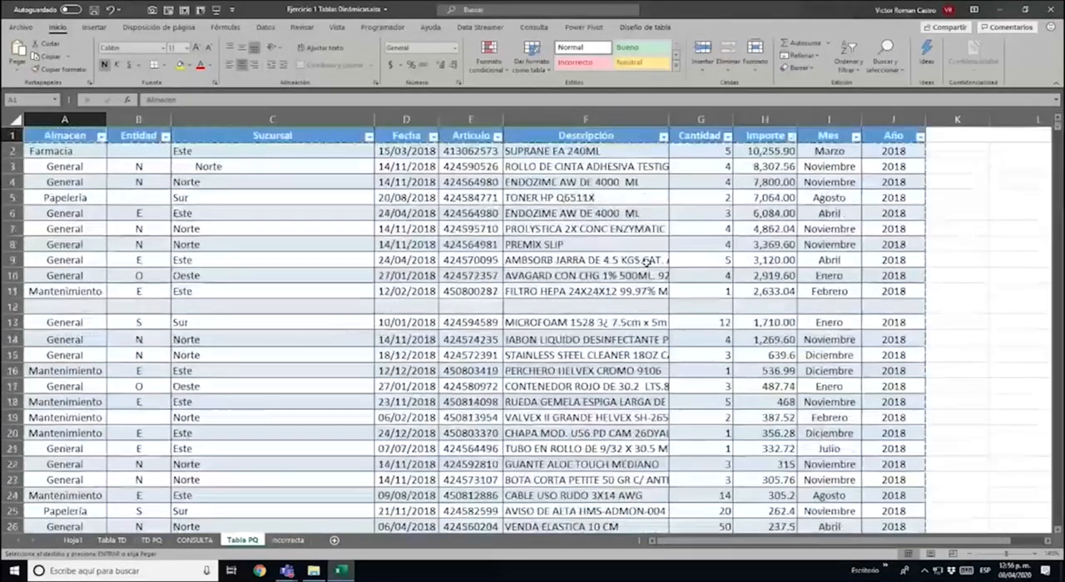
key(ctrl+Down)
key(ctrl+Down)
key(ctrl+Down)
key(ctrl+Down)
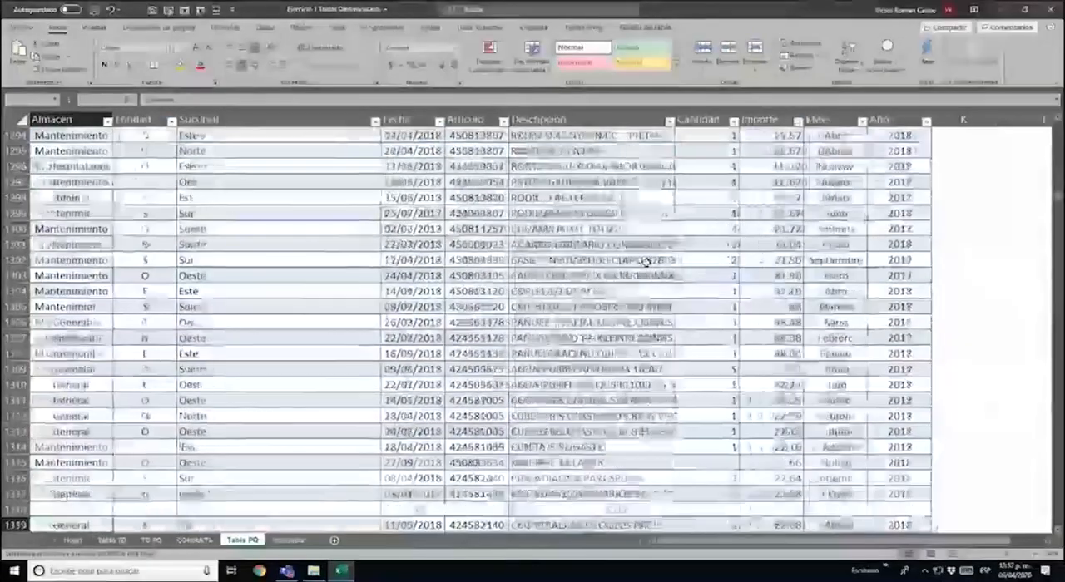
key(ctrl+Up)
key(Down)
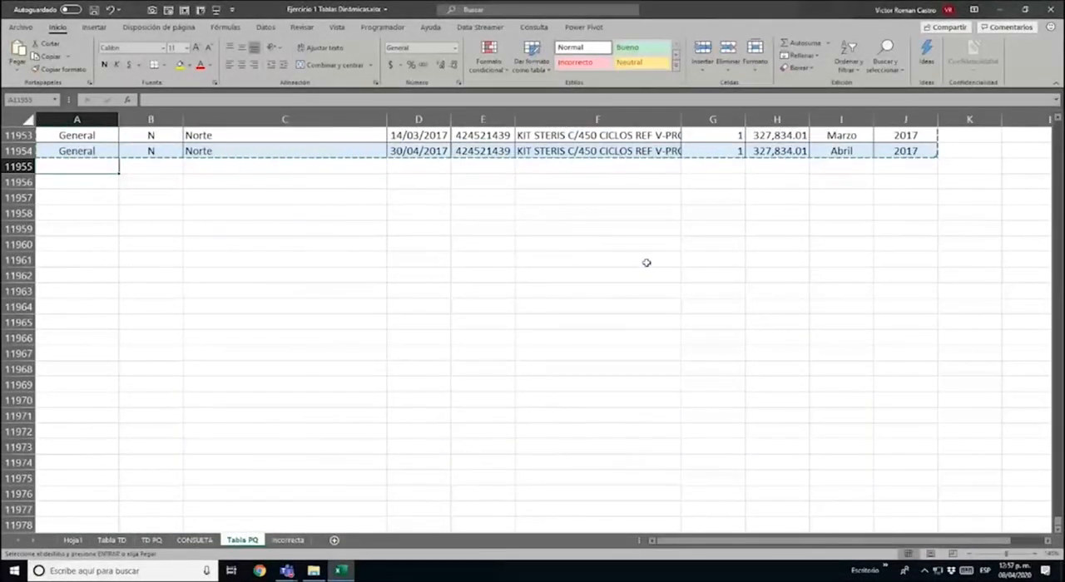
key(ctrl+v)
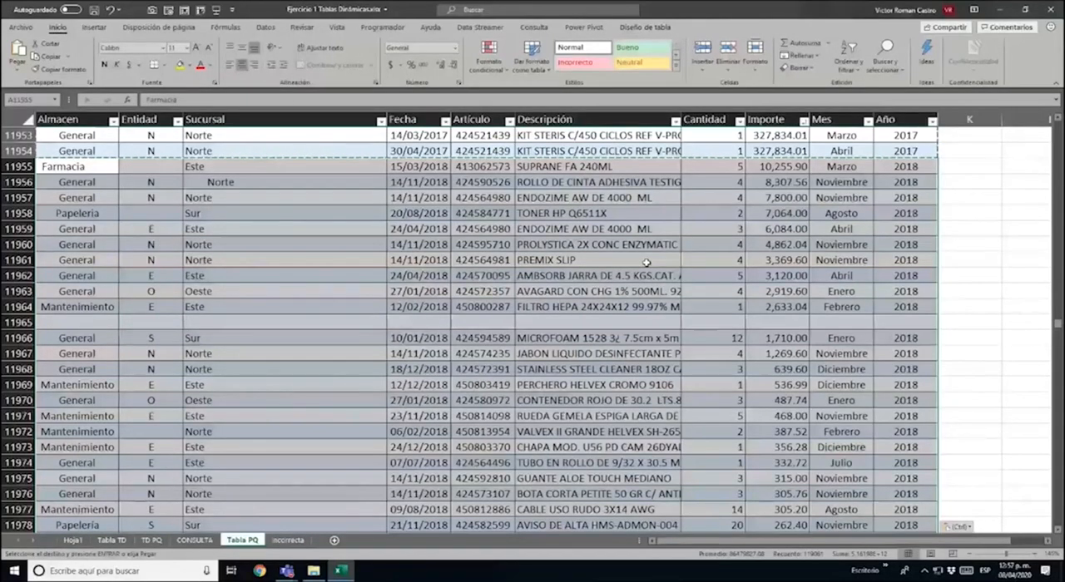
Set Año to 2020 in all the pasted rows, from row 11955 to row 23907
click(905, 166)
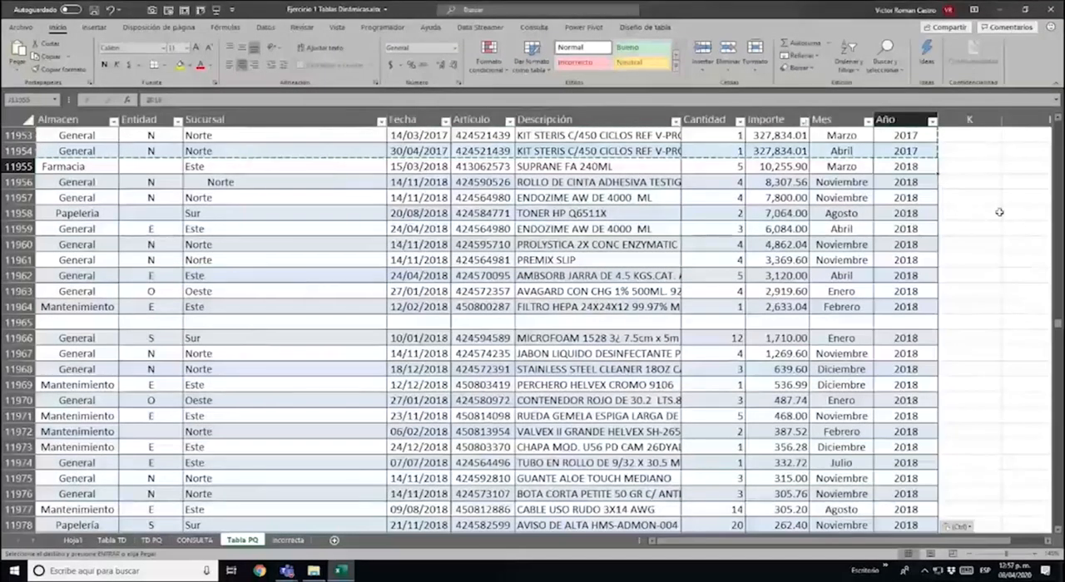
key(ctrl+shift+Down)
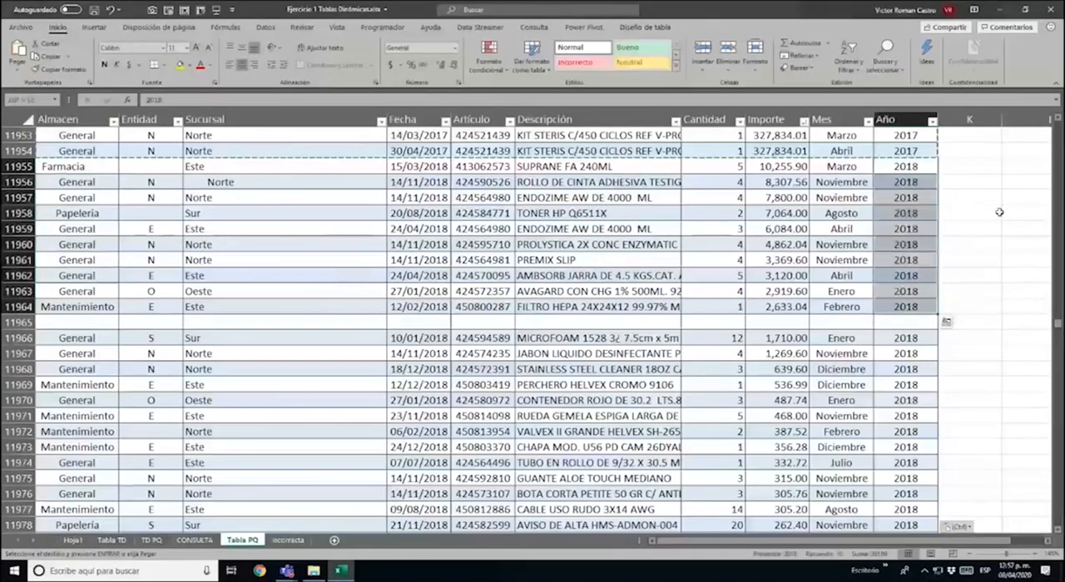
key(ctrl+shift+Down)
key(ctrl+shift+Down)
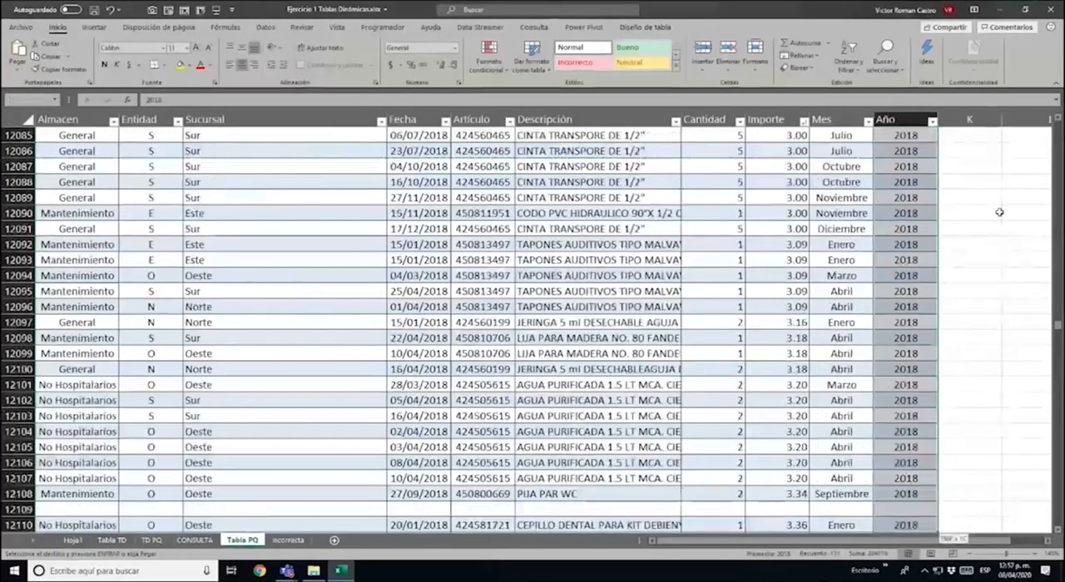
key(ctrl+v)
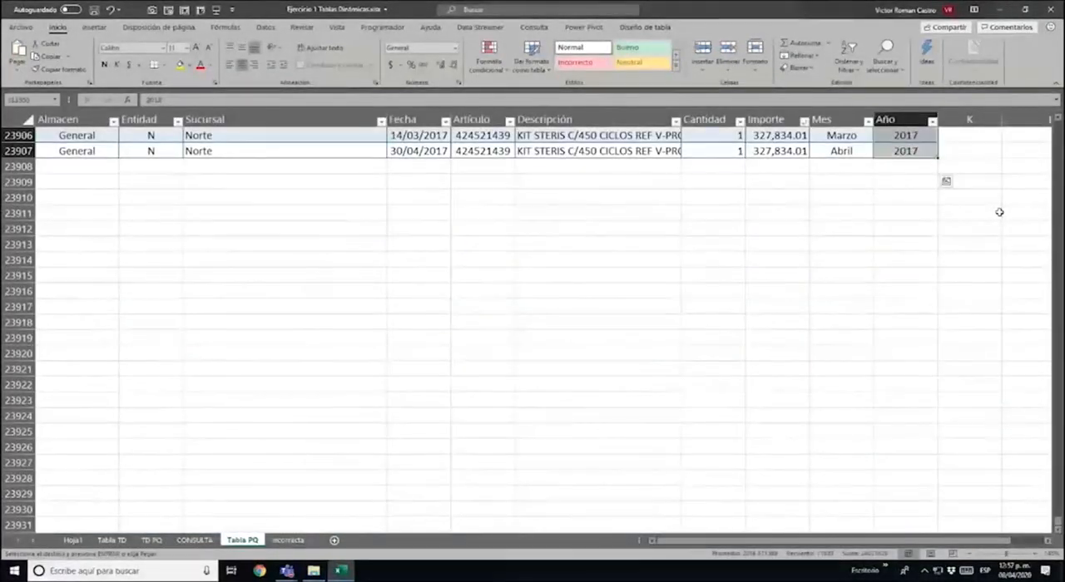
key(F2)
text(¿)
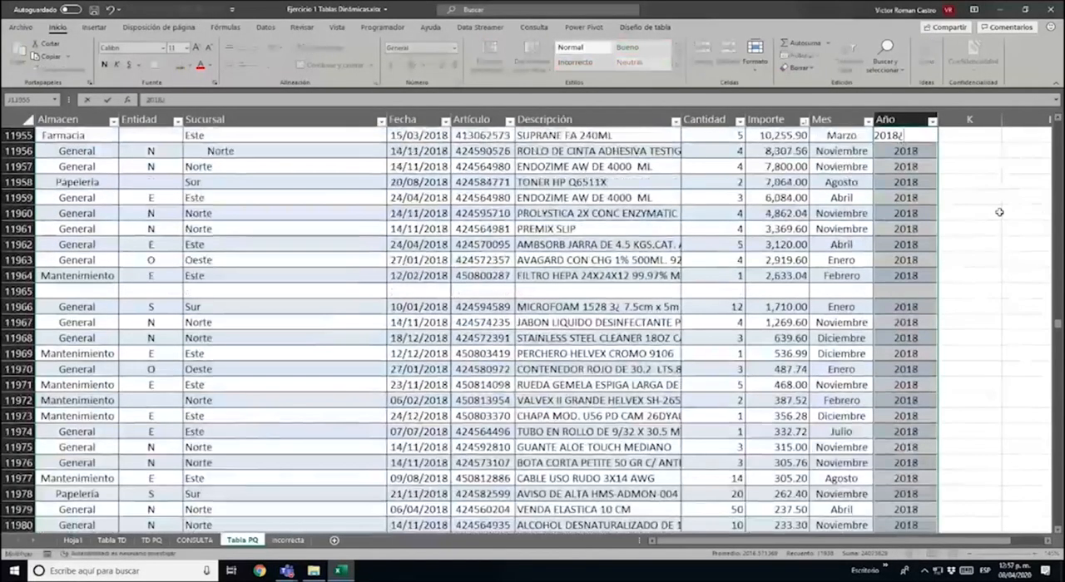
key(BackSpace)
key(BackSpace)
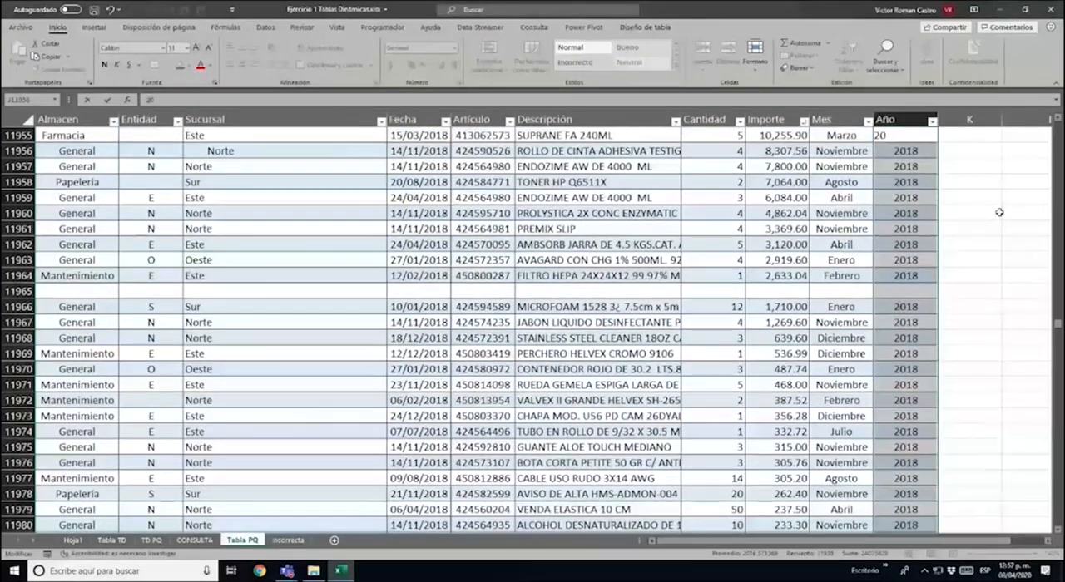
text(20)
key(ctrl+Return)
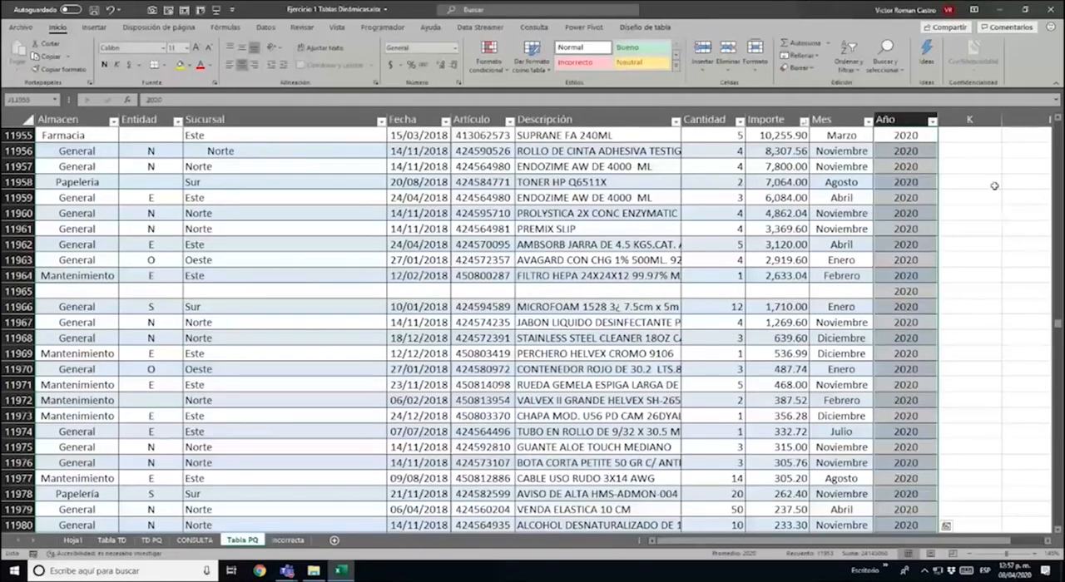
Clear the Año value from the otherwise empty rows 11965 and 23903 of the pasted records
click(908, 291)
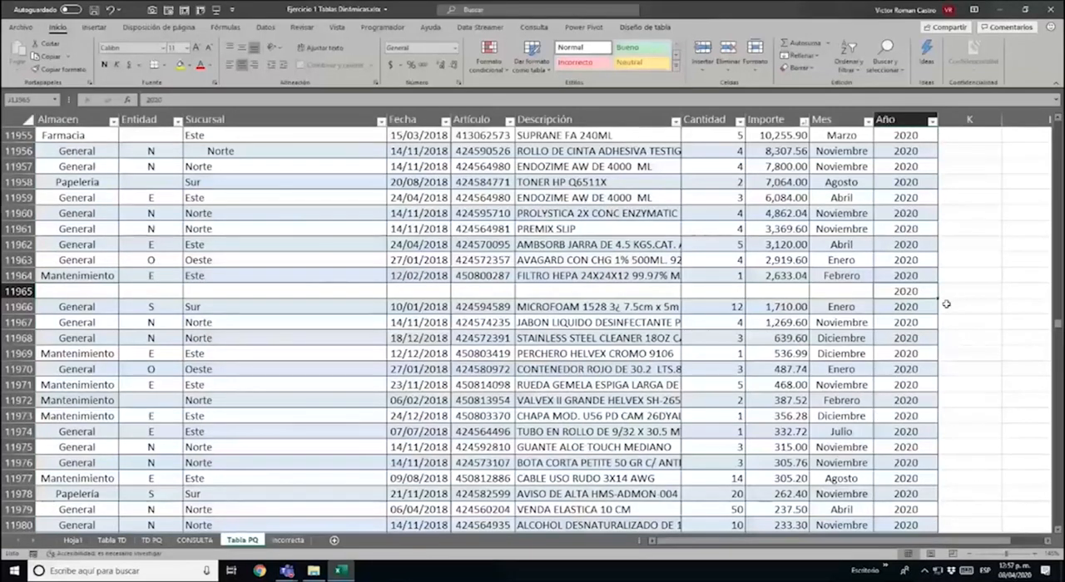
key(BackSpace)
key(Return)
key(ctrl+Down)
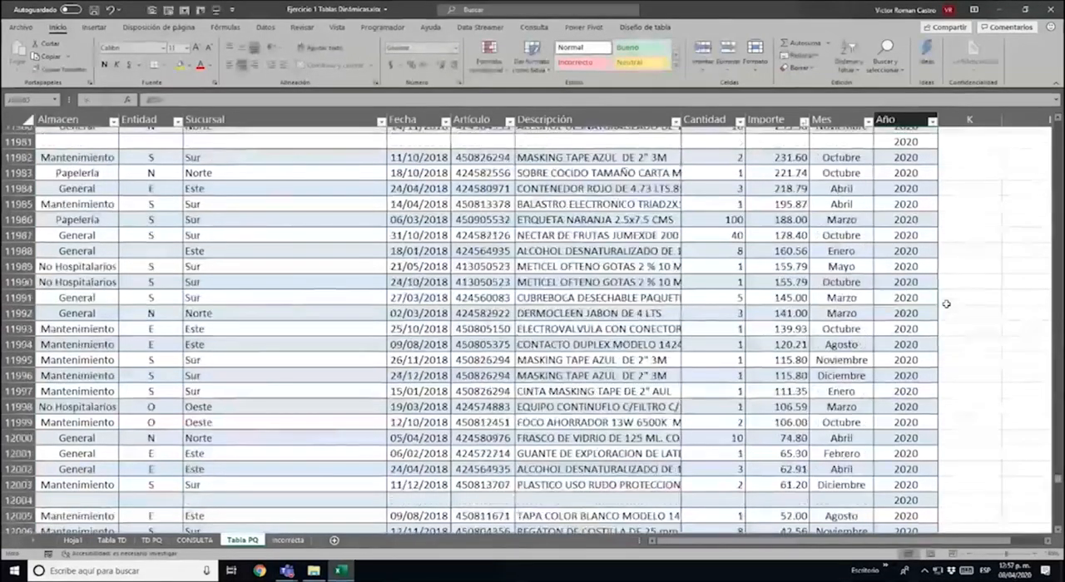
key(ctrl+Down)
key(Down)
key(Down)
key(Down)
key(Down)
key(Down)
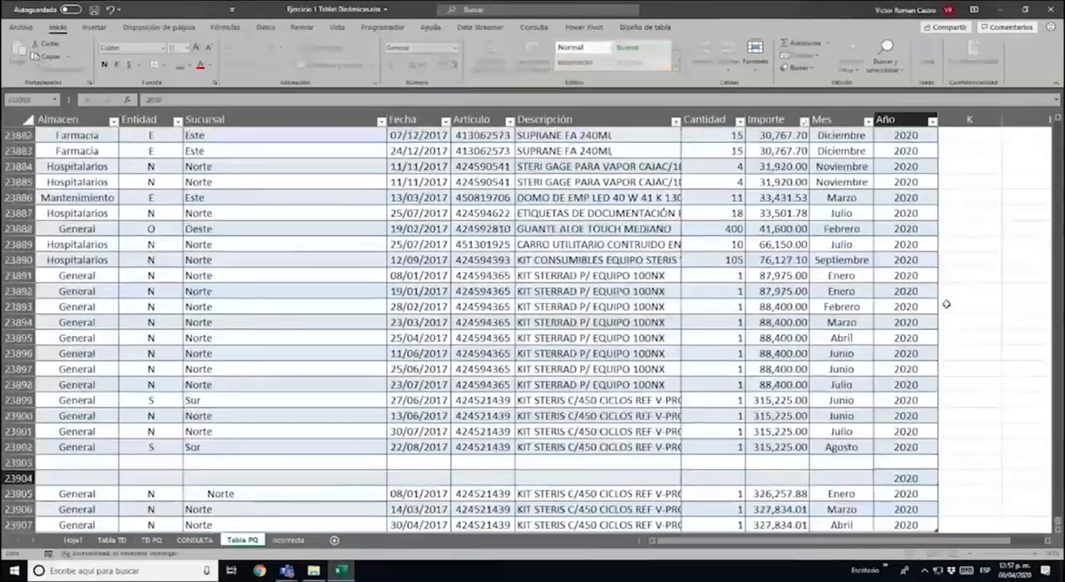
Review the Año values at the end of the table and where the original rows meet the pasted ones
key(Down)
key(Down)
key(Up)
key(Up)
key(Up)
key(Up)
key(Up)
key(Up)
key(Up)
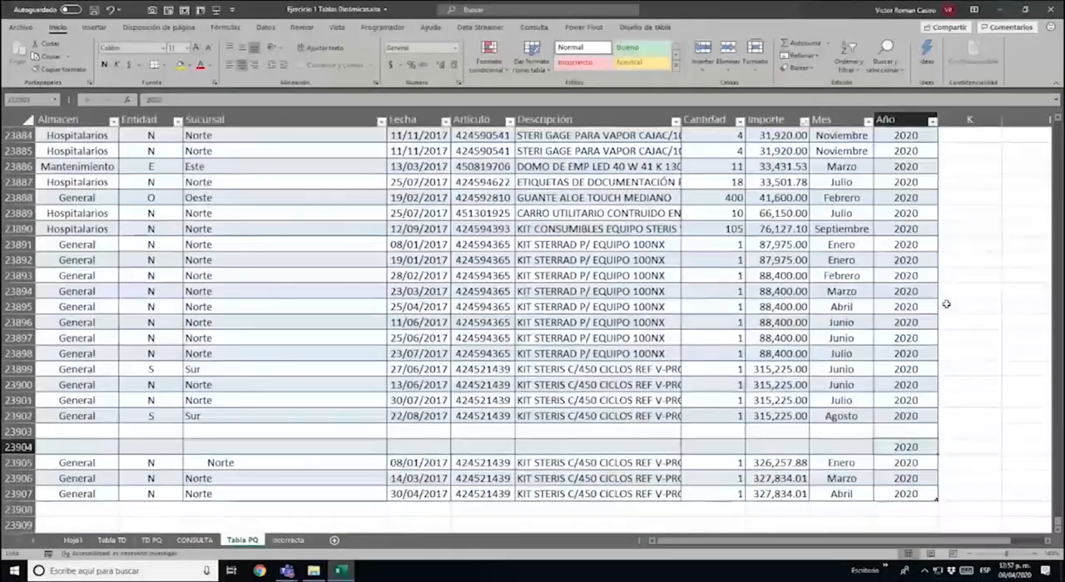
key(ctrl+Up)
key(Up)
key(Up)
key(Up)
key(Up)
key(Up)
key(Up)
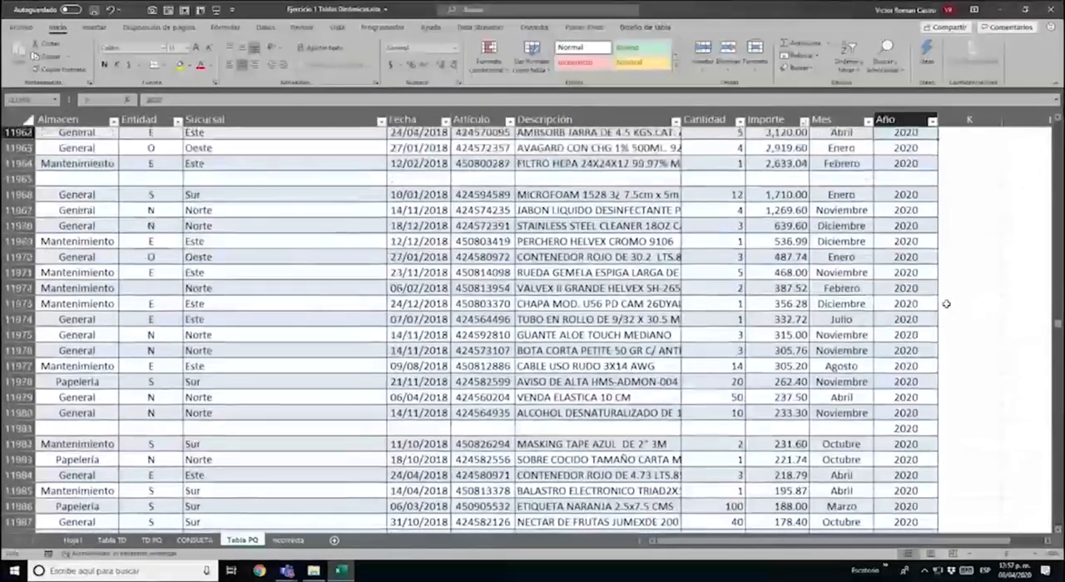
key(Up)
key(Up)
key(Up)
key(Up)
key(Up)
key(Up)
key(Up)
key(Up)
key(Up)
key(Up)
key(Up)
key(Up)
key(Up)
key(Up)
key(Up)
key(Up)
key(Up)
key(Up)
key(Up)
key(Up)
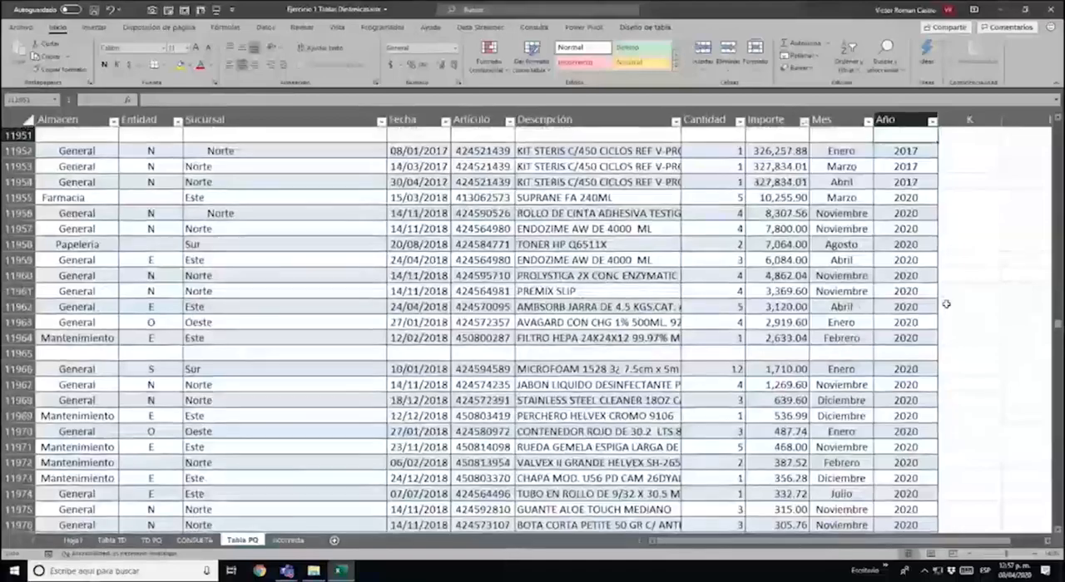
scroll(946, 304, down, 4)
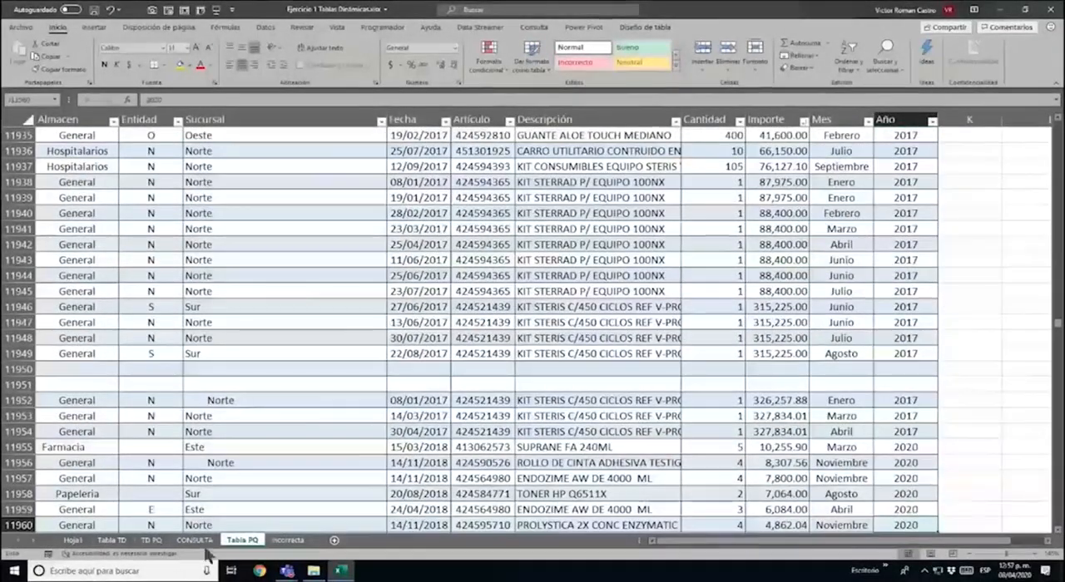
Look over the CONSULTA and Tabla PQ sheets and inspect the overall total of the TD PQ pivot table
click(200, 541)
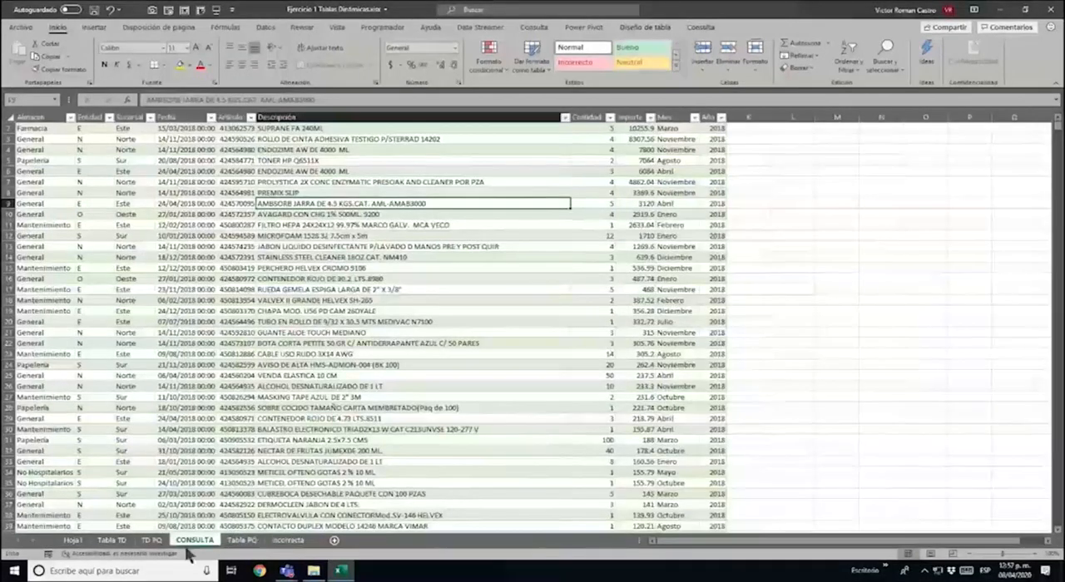
click(239, 541)
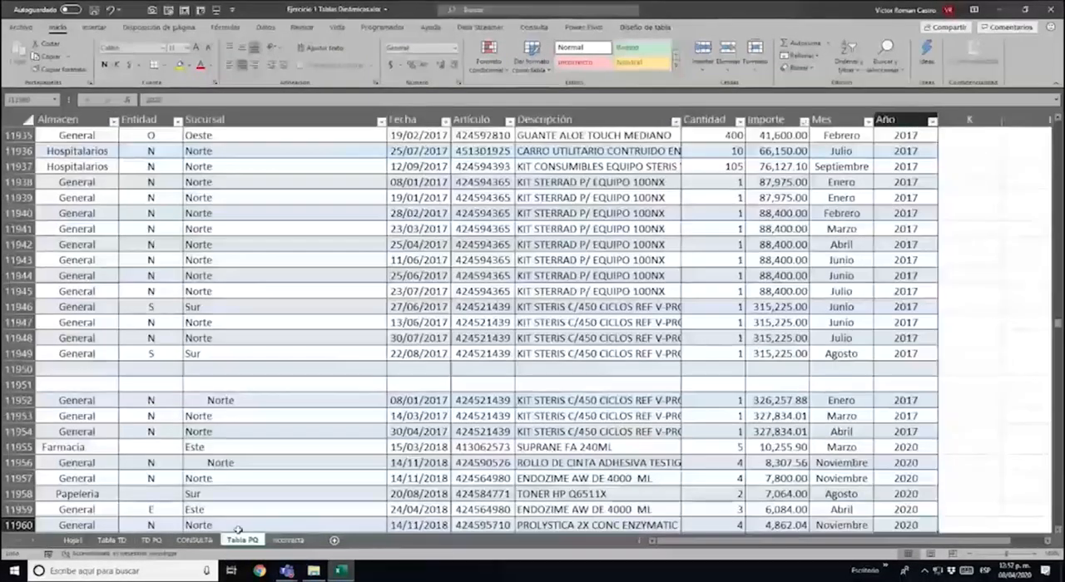
click(150, 541)
click(324, 247)
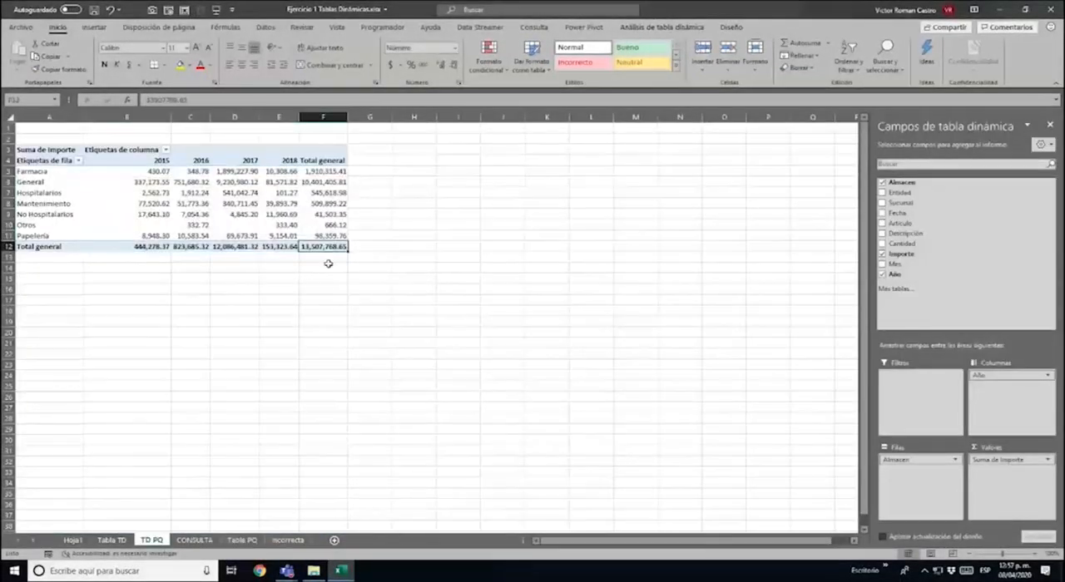
Refresh the query table on the CONSULTA sheet to bring in the rows added to Tabla PQ
click(196, 540)
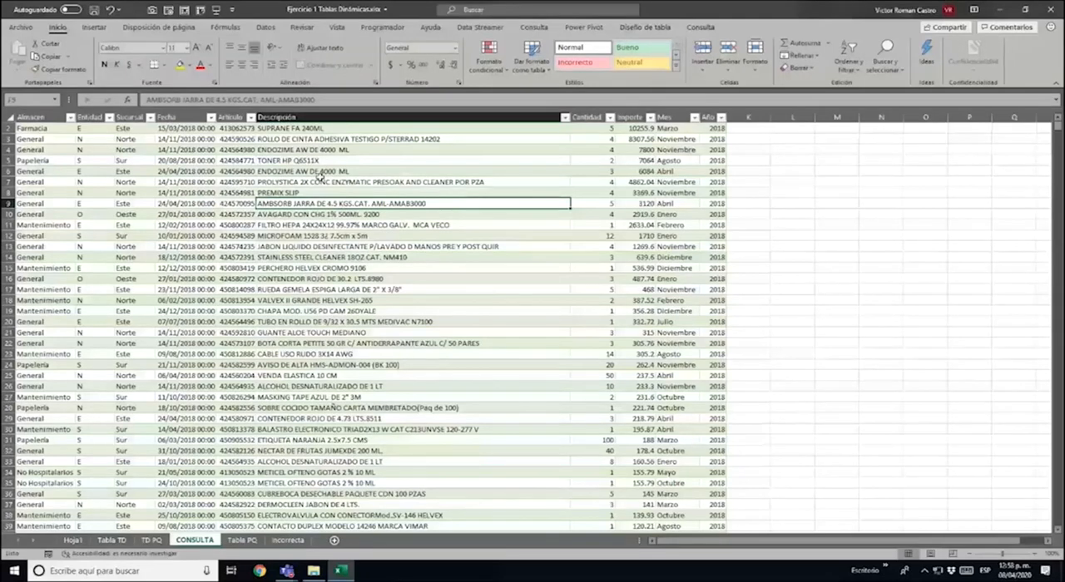
right_click(340, 190)
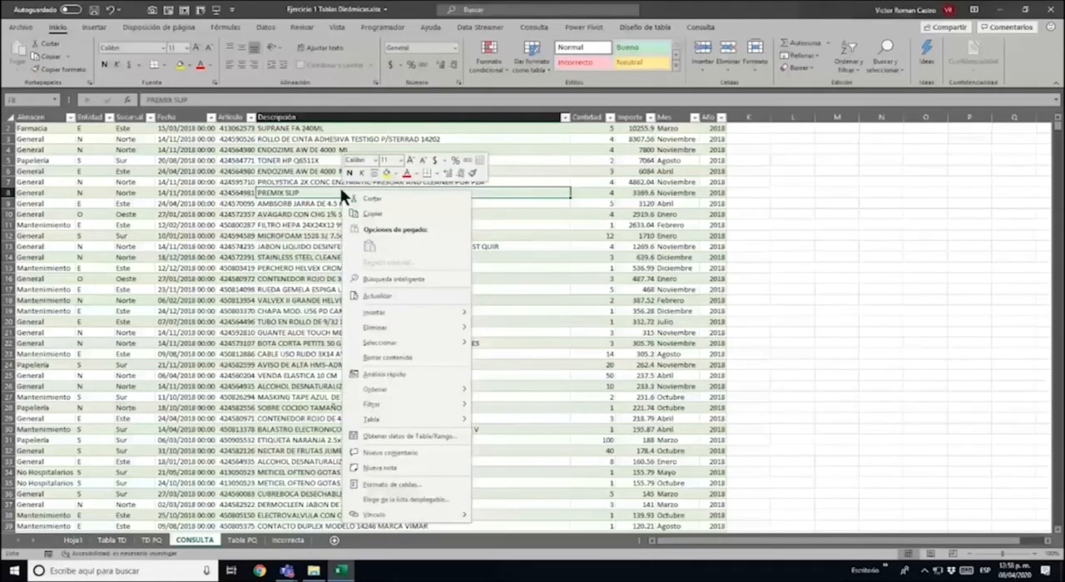
click(418, 291)
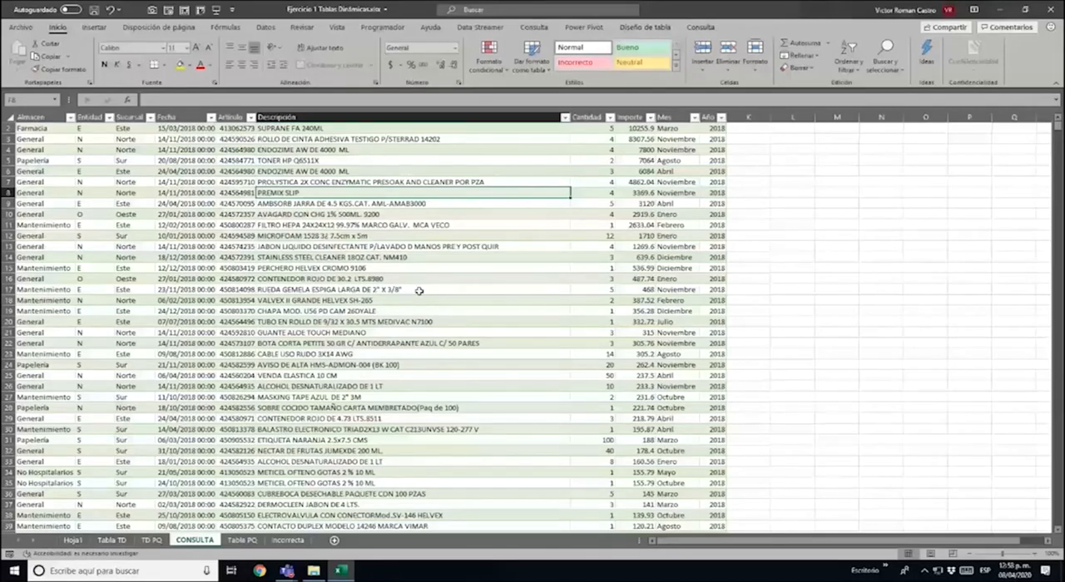
Check the distinct Año values in the CONSULTA table without applying a filter
key(ctrl+Up)
key(Right)
key(Right)
key(Right)
key(Right)
key(alt+Down)
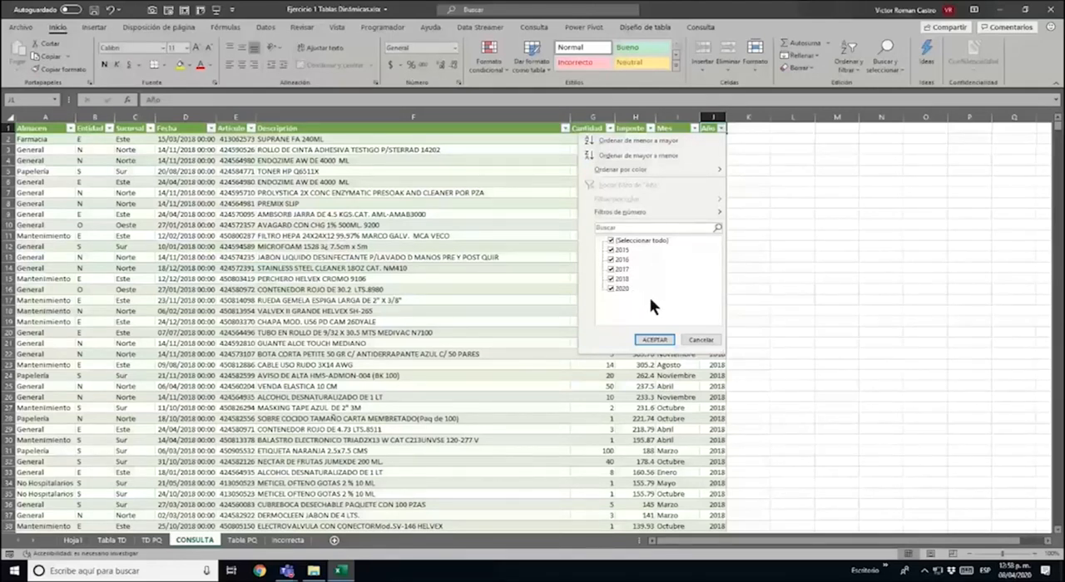
click(702, 341)
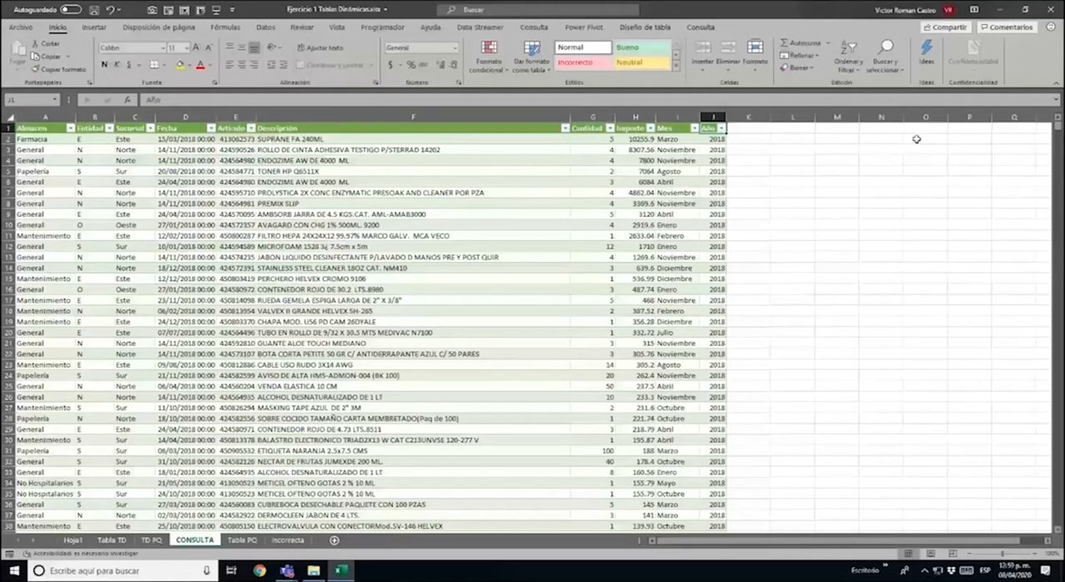
Refresh the pivot table on the TD PQ sheet
click(151, 540)
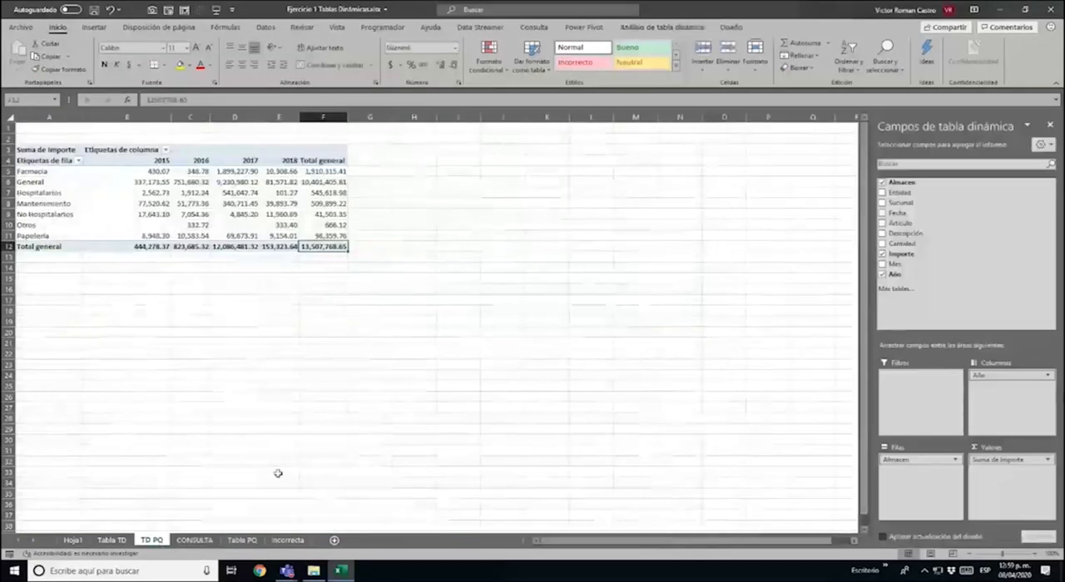
right_click(230, 185)
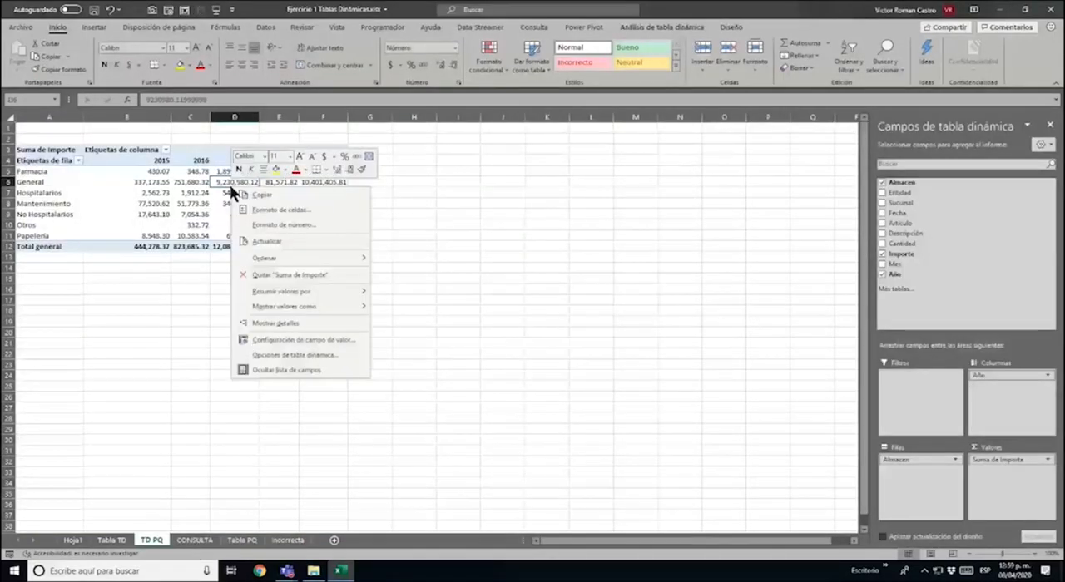
click(265, 242)
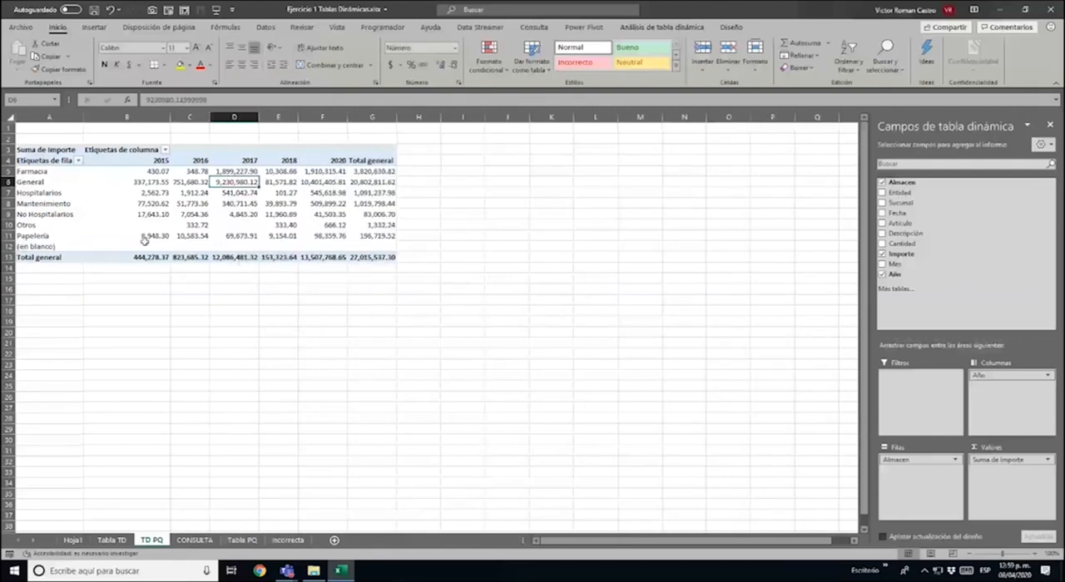
Inspect the 2020 column and the (en blanco) row of the TD PQ pivot table
click(338, 156)
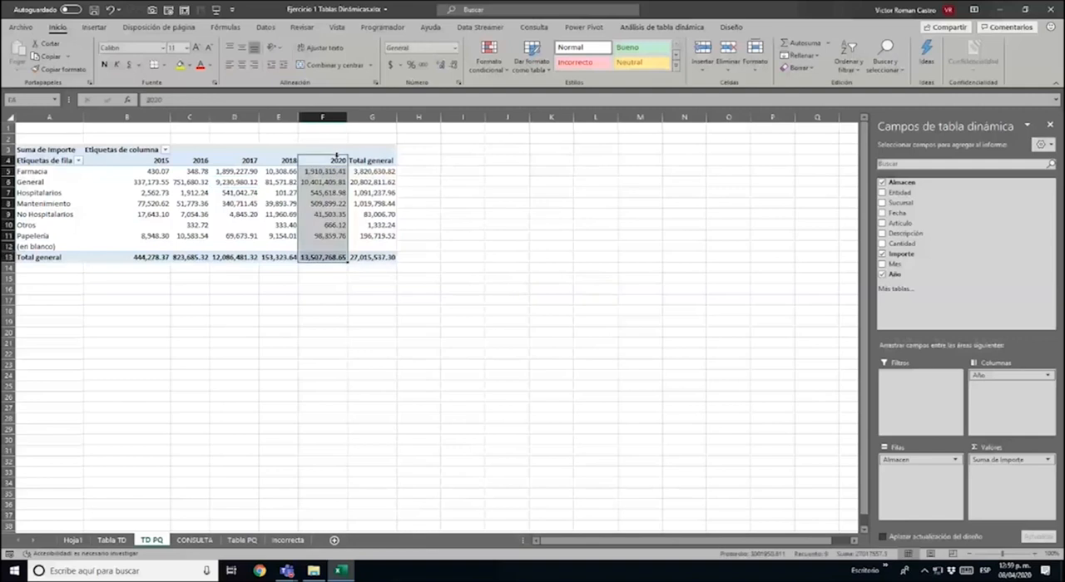
click(334, 163)
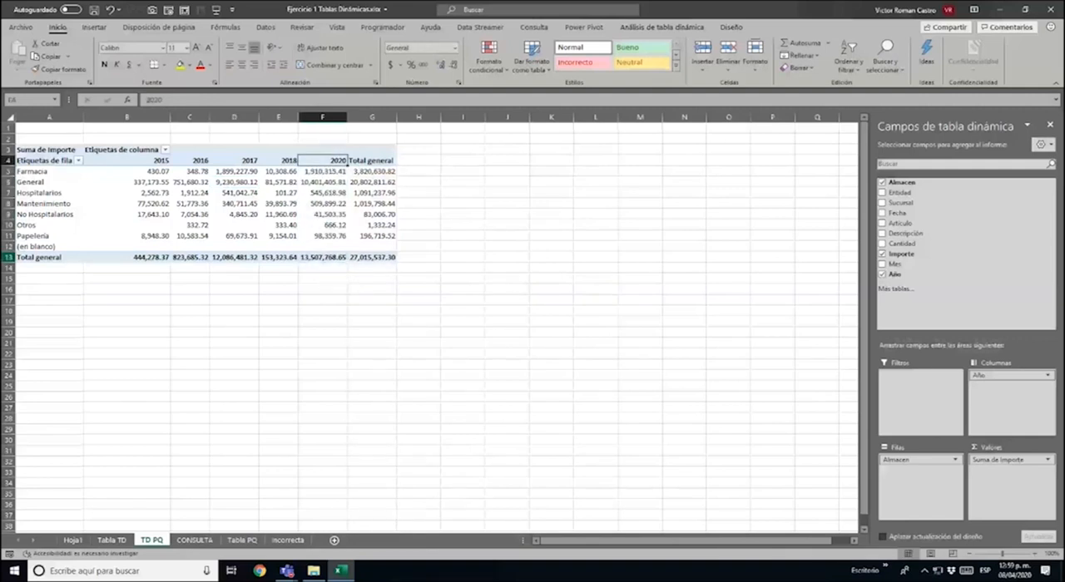
drag(45, 247, 364, 245)
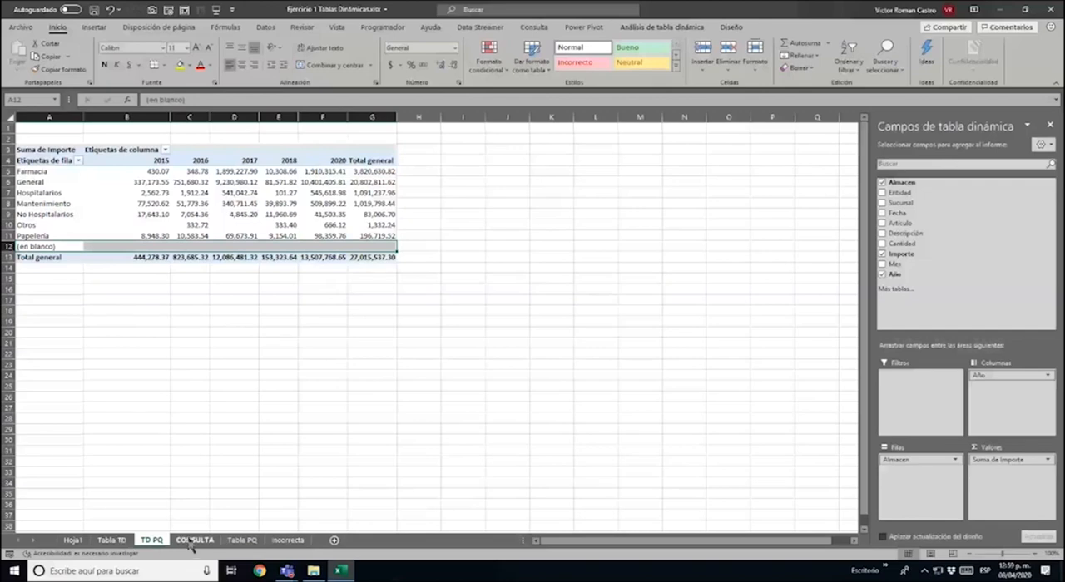
Check the distinct Almacen and Año values in the table on the Tabla TD sheet without applying a filter
click(116, 541)
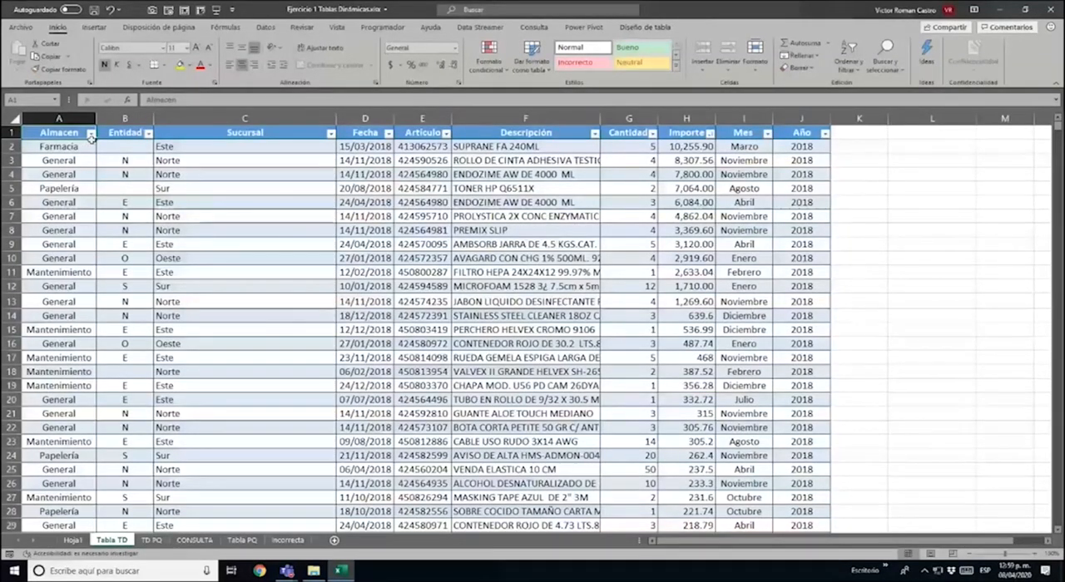
click(91, 133)
click(86, 245)
key(Escape)
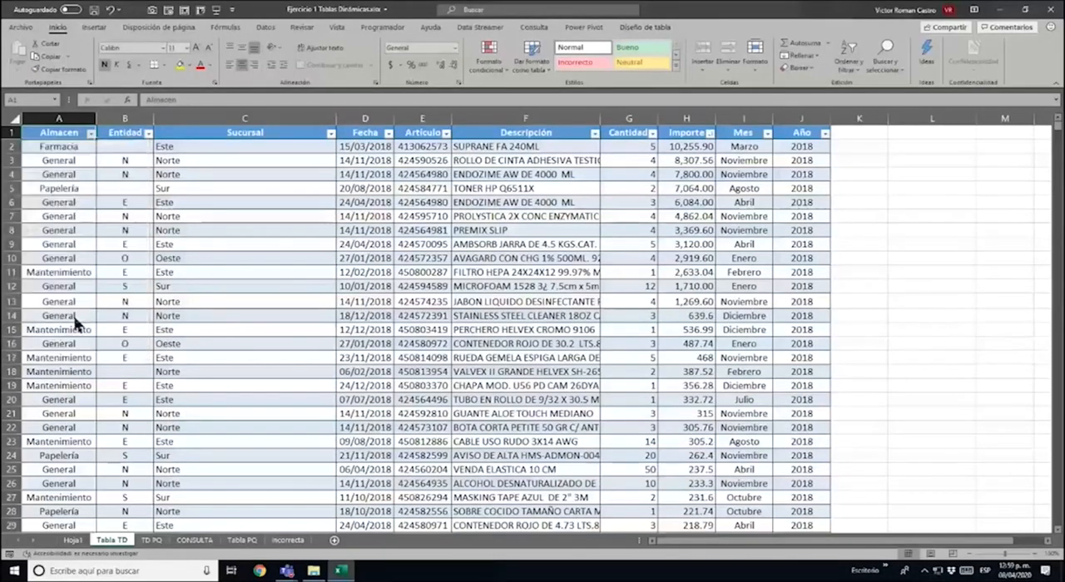
click(824, 133)
key(Escape)
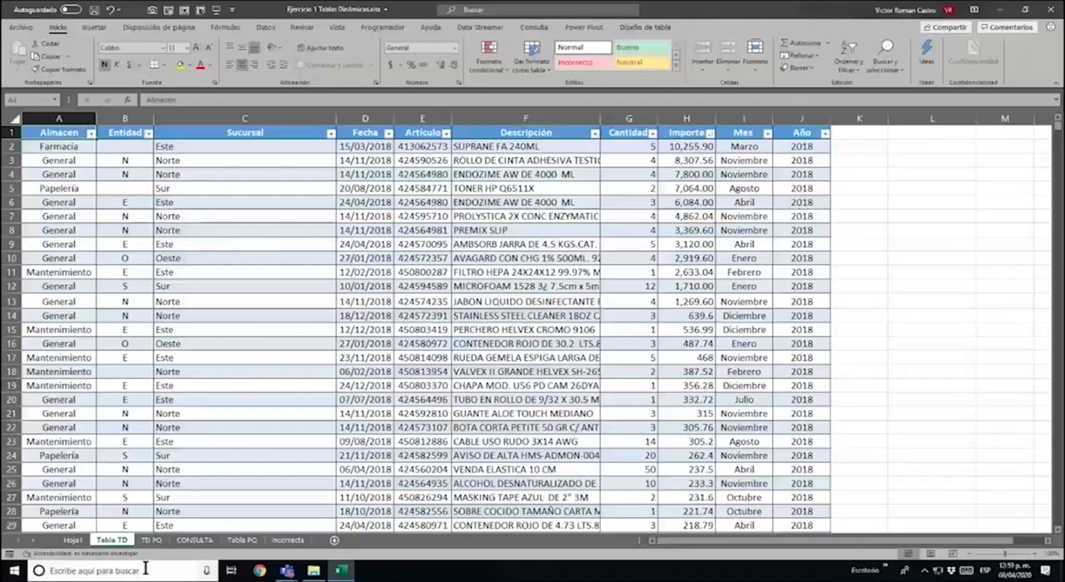
Filter the table on the Tabla PQ sheet to show only the Año 2020 records
click(243, 540)
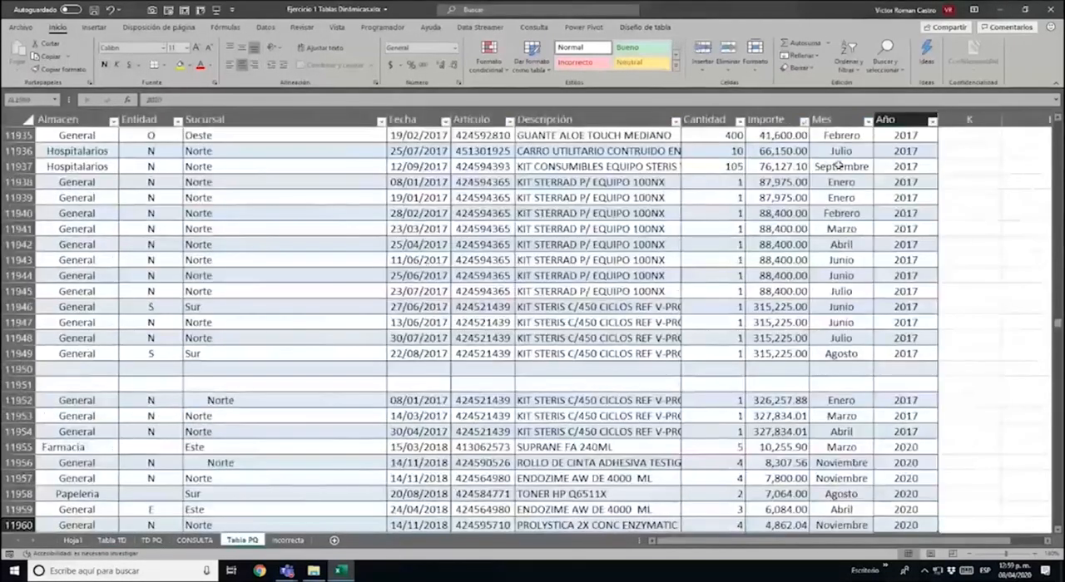
click(932, 122)
click(849, 238)
click(828, 283)
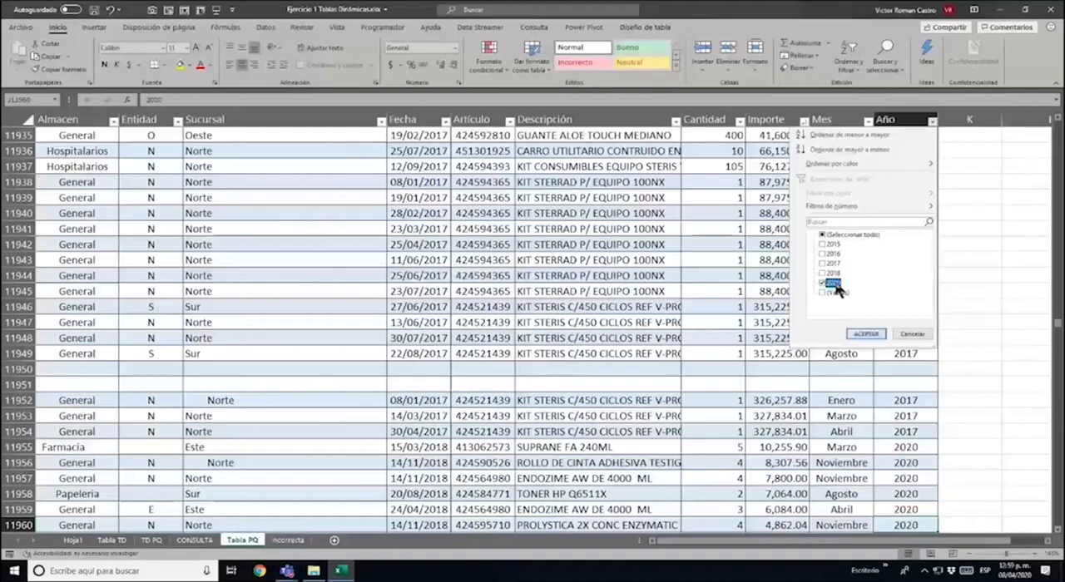
click(869, 334)
scroll(879, 326, down, 8)
scroll(707, 258, up, 2)
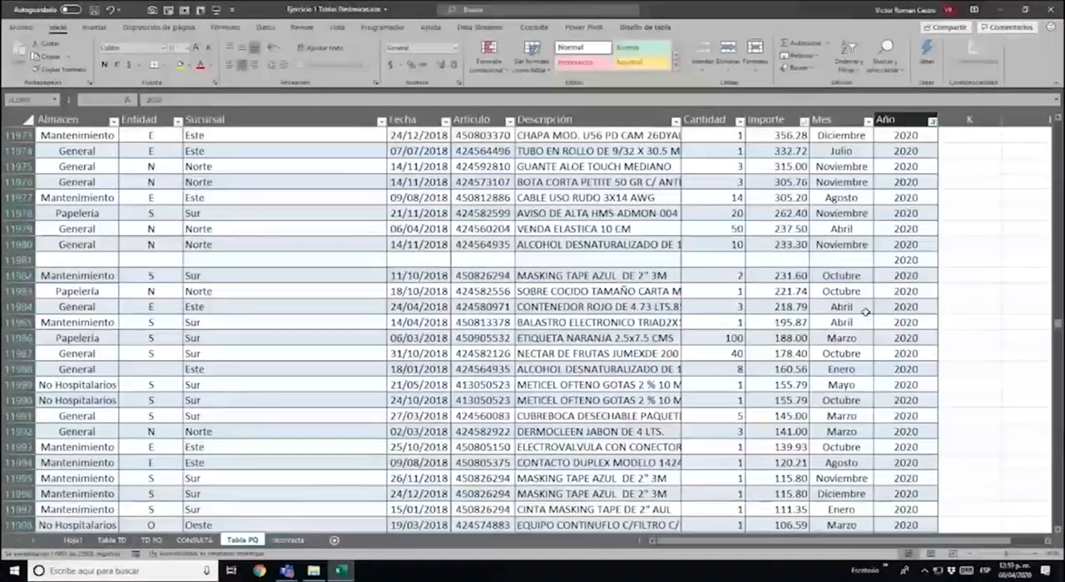
Clear the Año value from the otherwise blank rows 11981 and 12012 of Tabla PQ
click(907, 261)
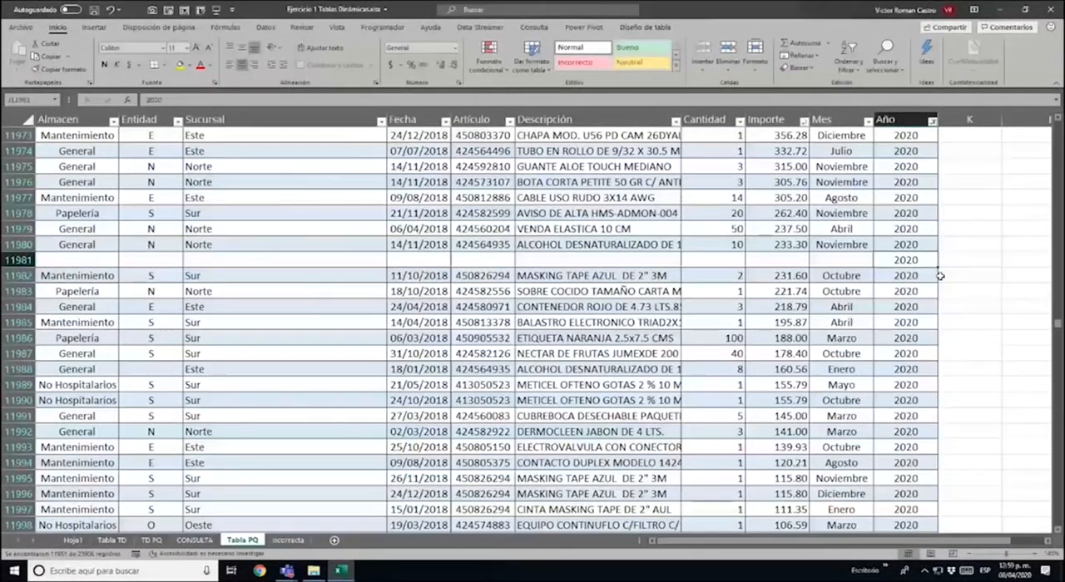
key(BackSpace)
key(Return)
scroll(915, 291, down, 8)
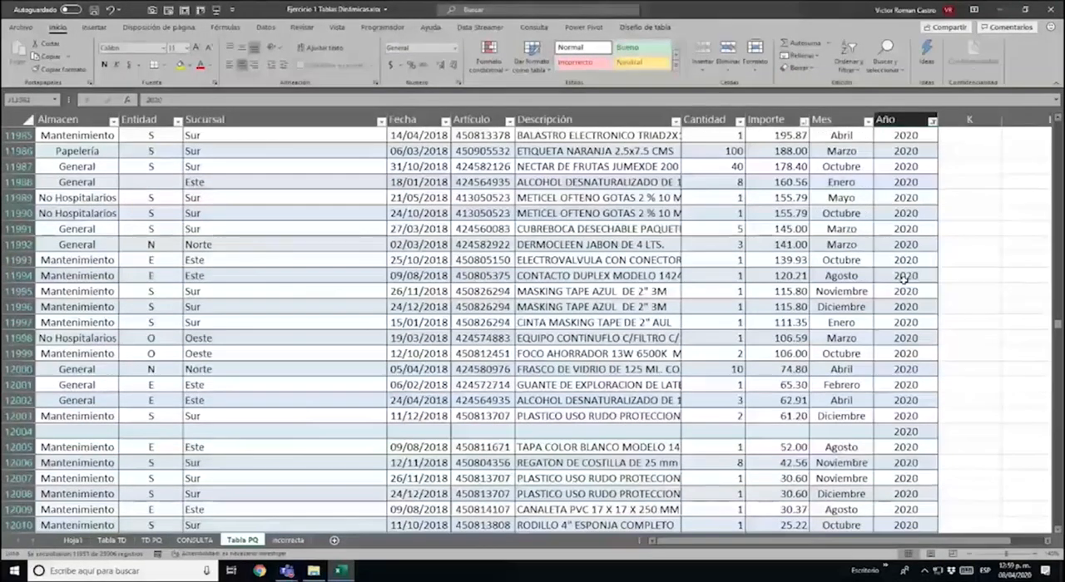
click(902, 369)
key(BackSpace)
key(Return)
scroll(905, 374, down, 9)
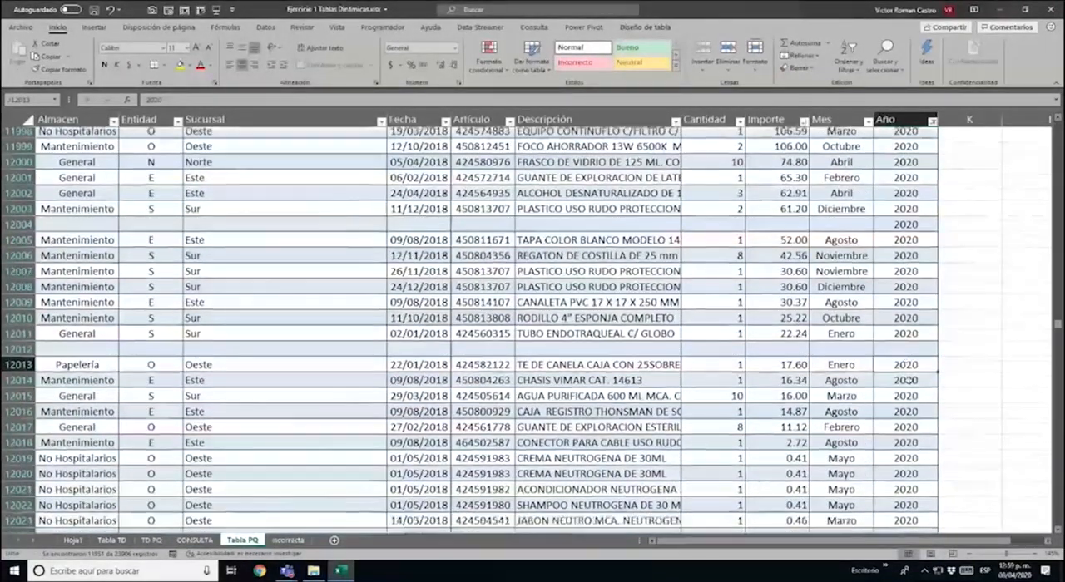
Remove the Año filter from Tabla PQ so every record is shown again
scroll(914, 200, up, 20)
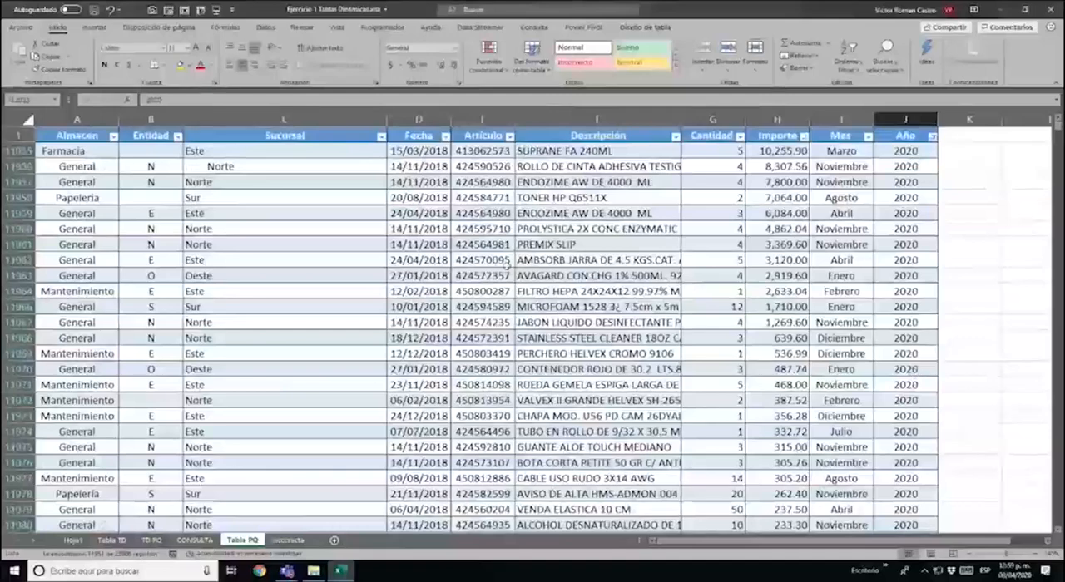
click(932, 136)
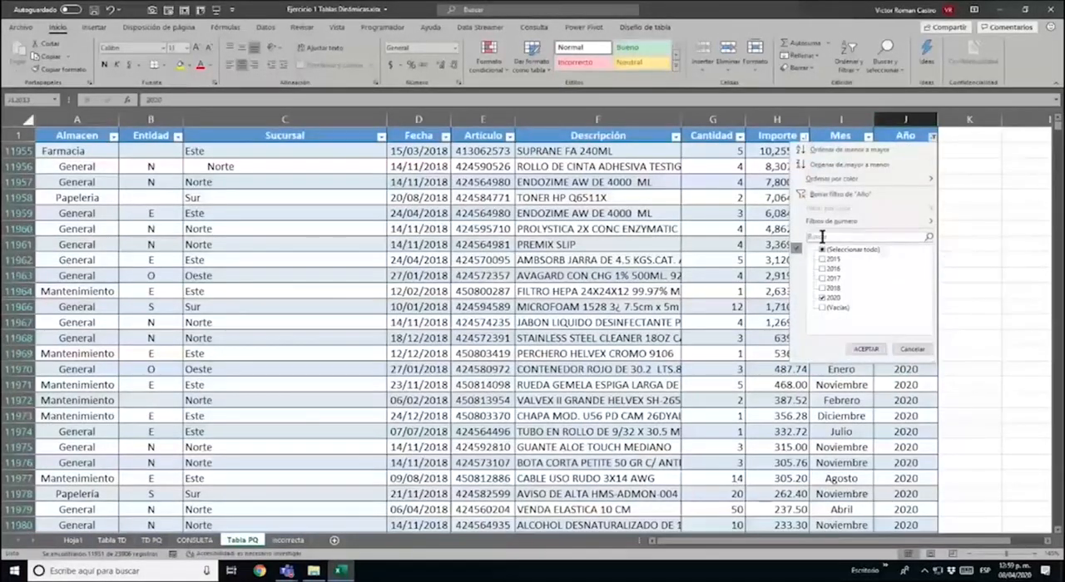
click(837, 197)
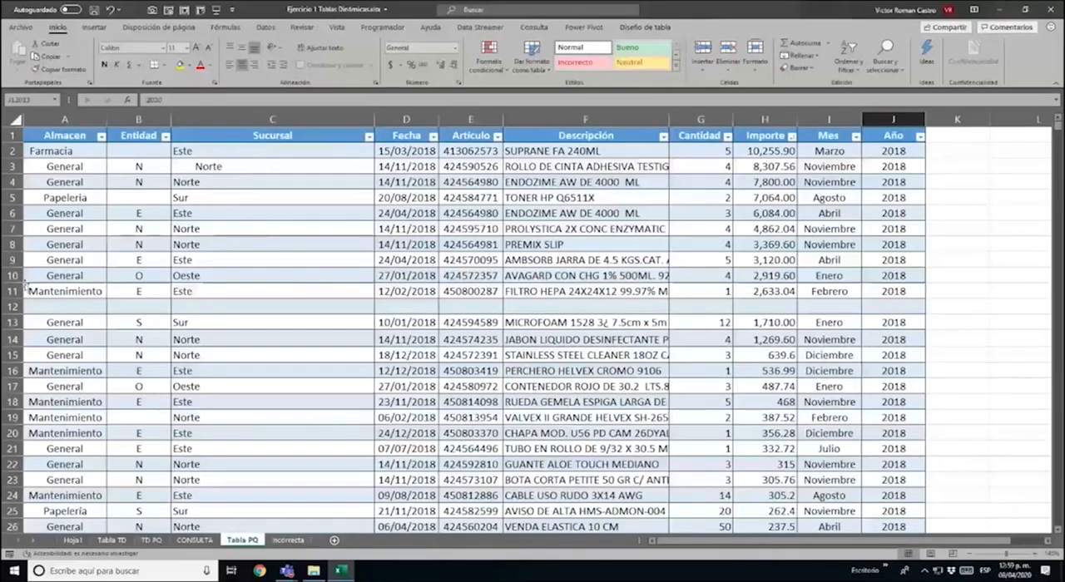
Review the irregular Farmacia and Norte entries in Tabla PQ, the Incorrecta sheet, and the Papelería row of the TD PQ pivot table
click(101, 149)
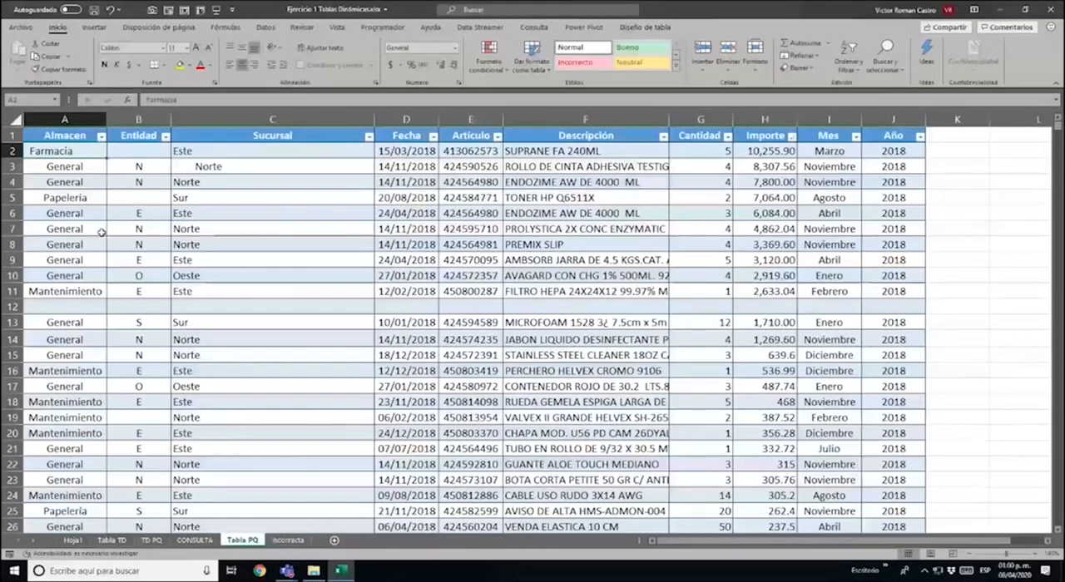
click(237, 168)
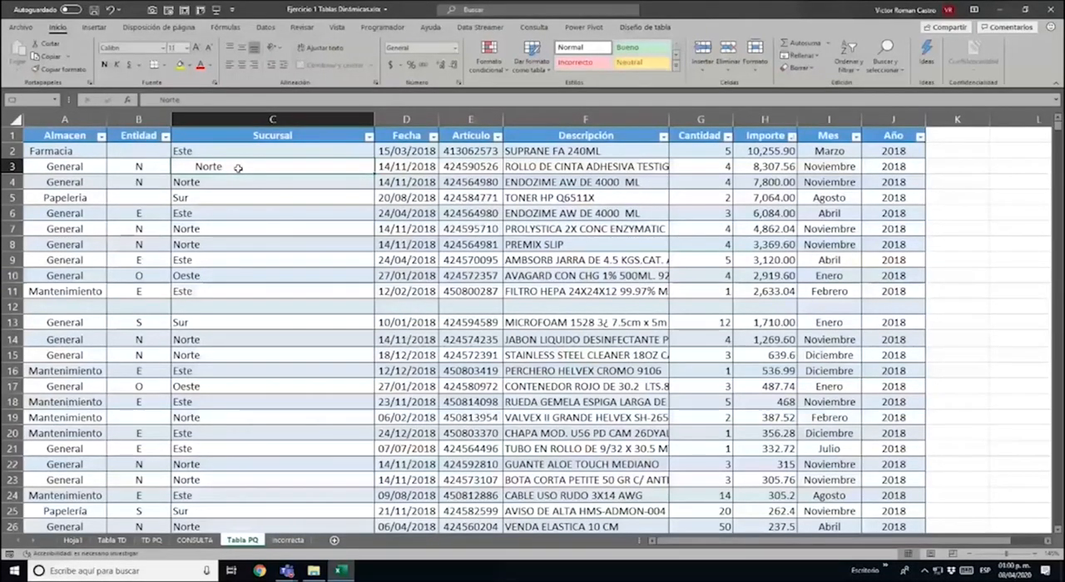
click(296, 546)
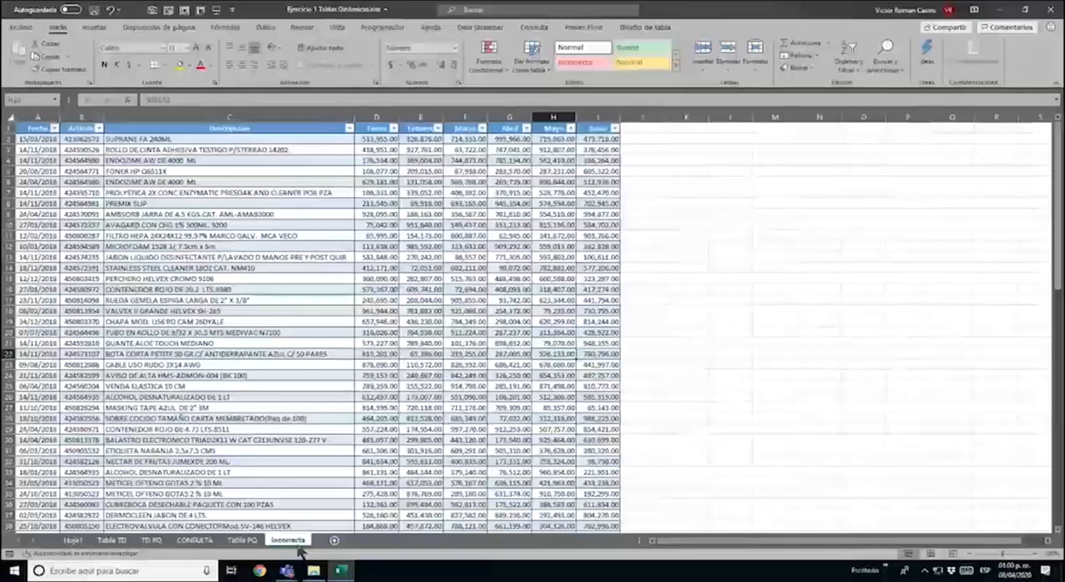
click(152, 540)
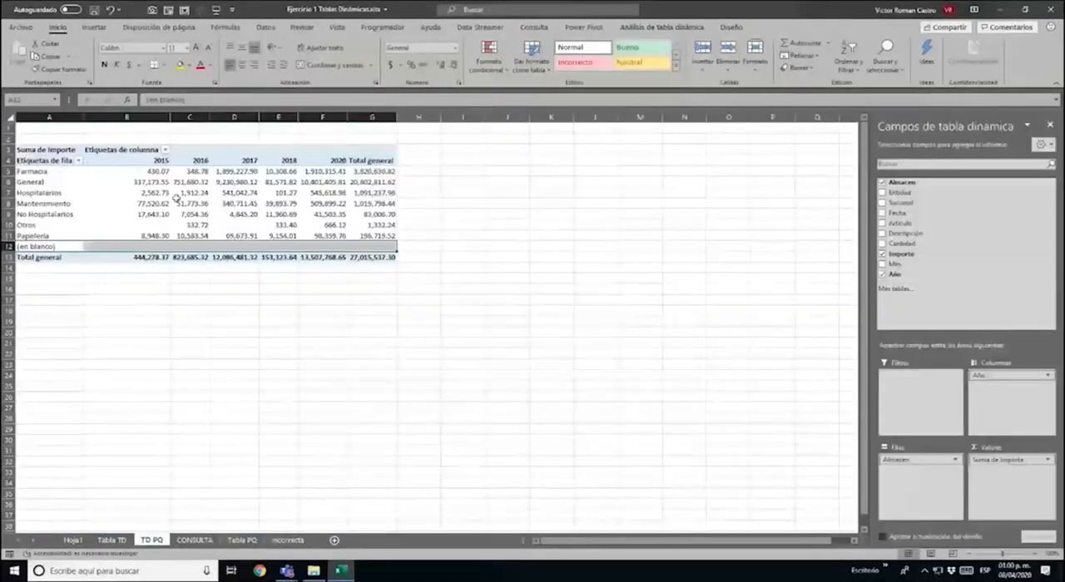
click(45, 236)
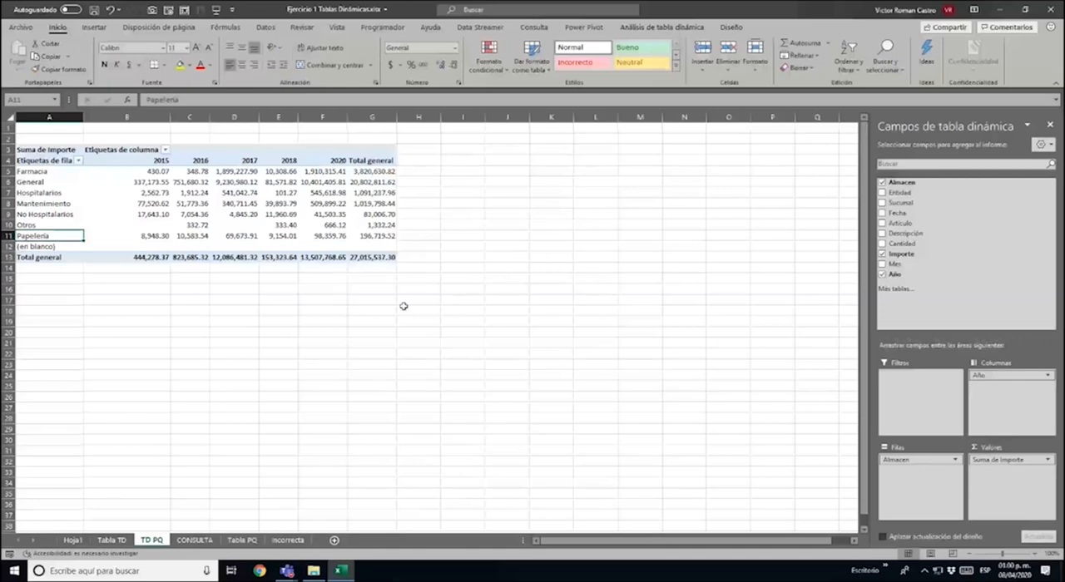
Refresh the query table on the CONSULTA sheet and return to the TD PQ pivot table
click(211, 541)
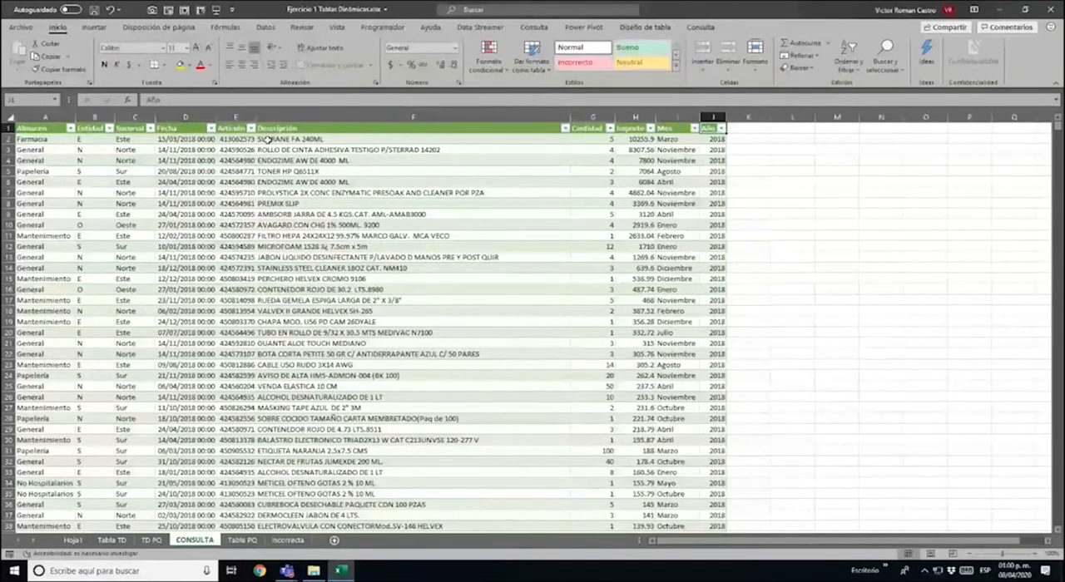
right_click(276, 172)
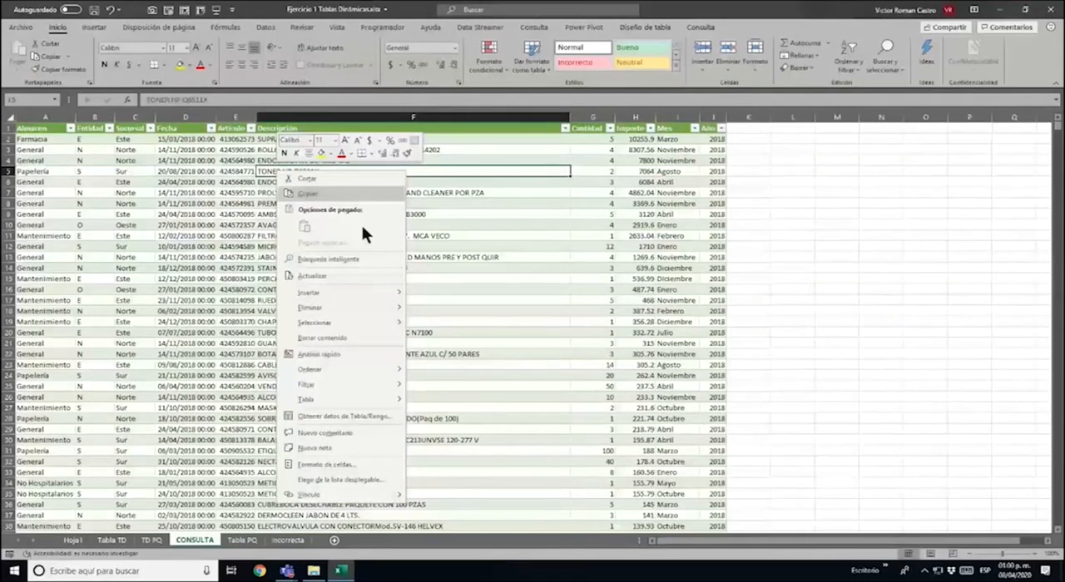
click(344, 277)
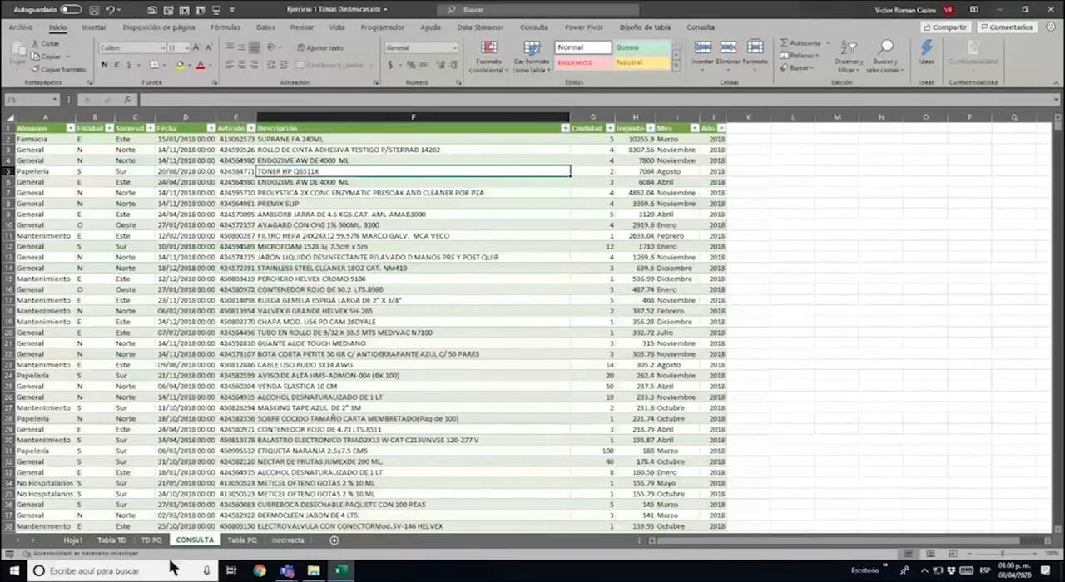
click(152, 540)
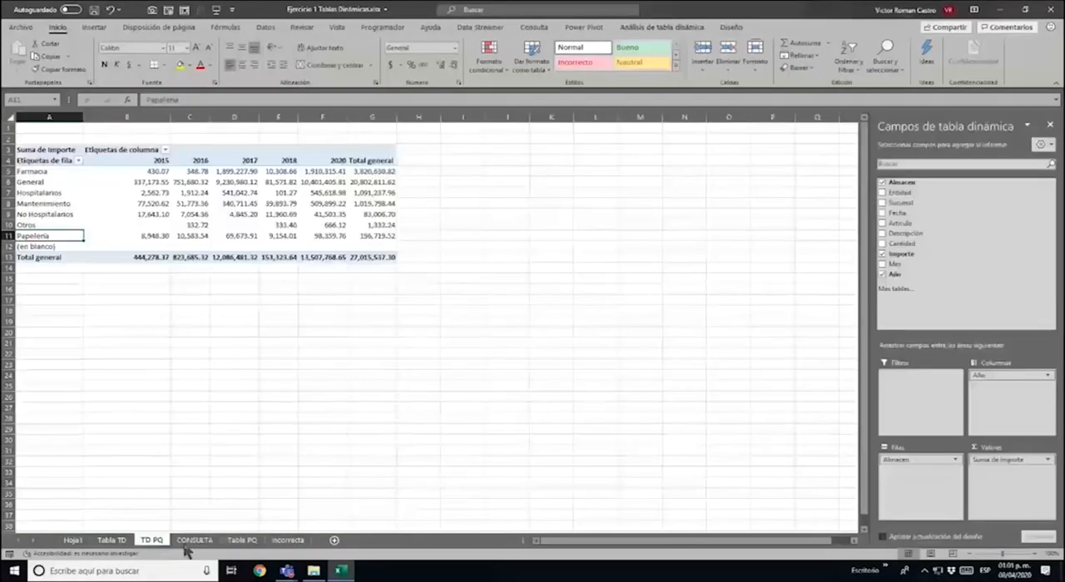
Check the distinct Año values in Tabla PQ without applying a filter
click(239, 541)
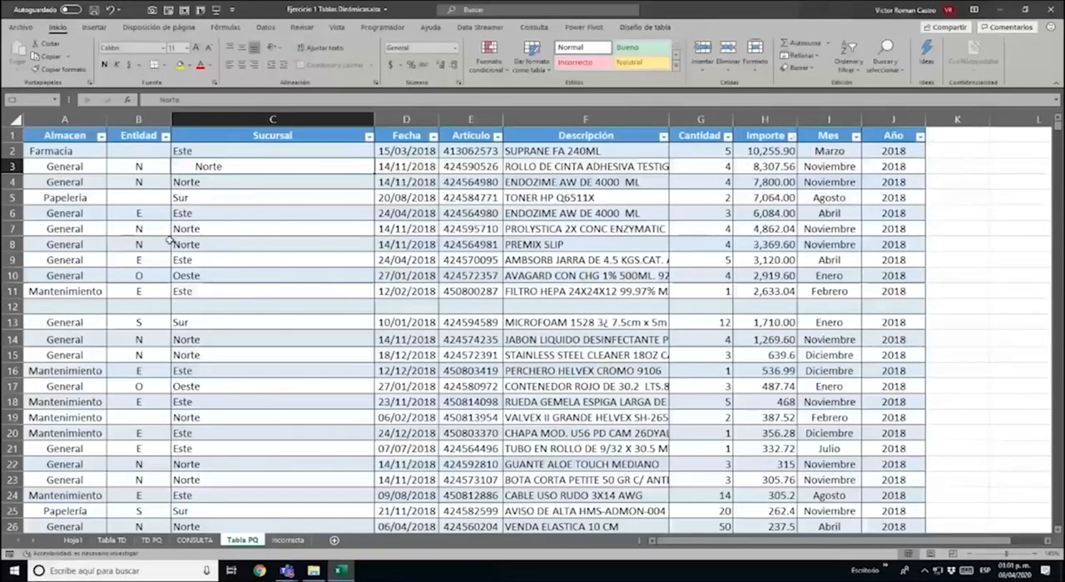
click(919, 137)
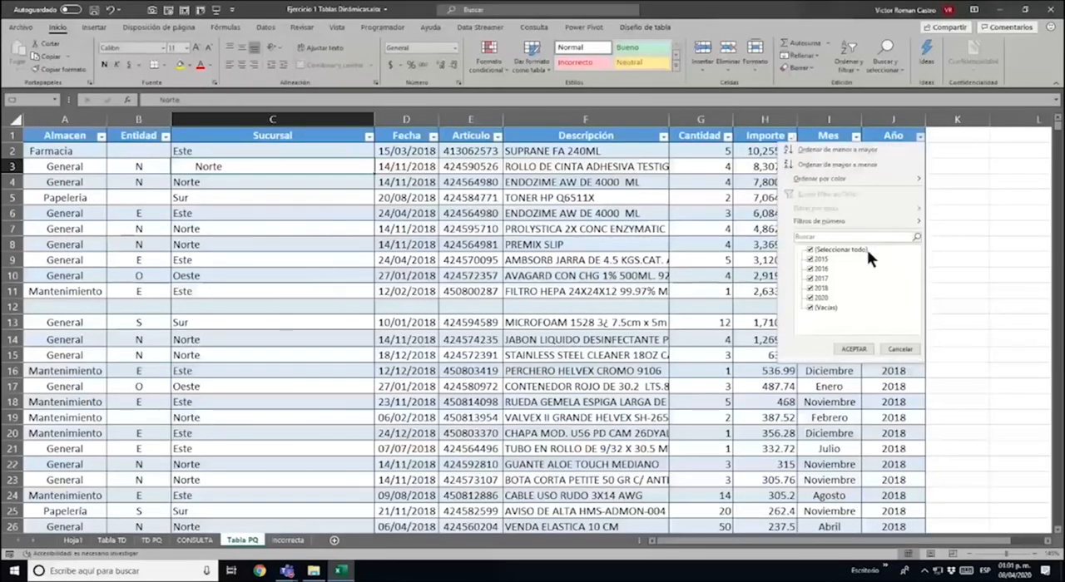
key(Escape)
Select and copy the block of Tabla PQ records that starts at row 2, spanning the Almacen to Año columns
click(80, 150)
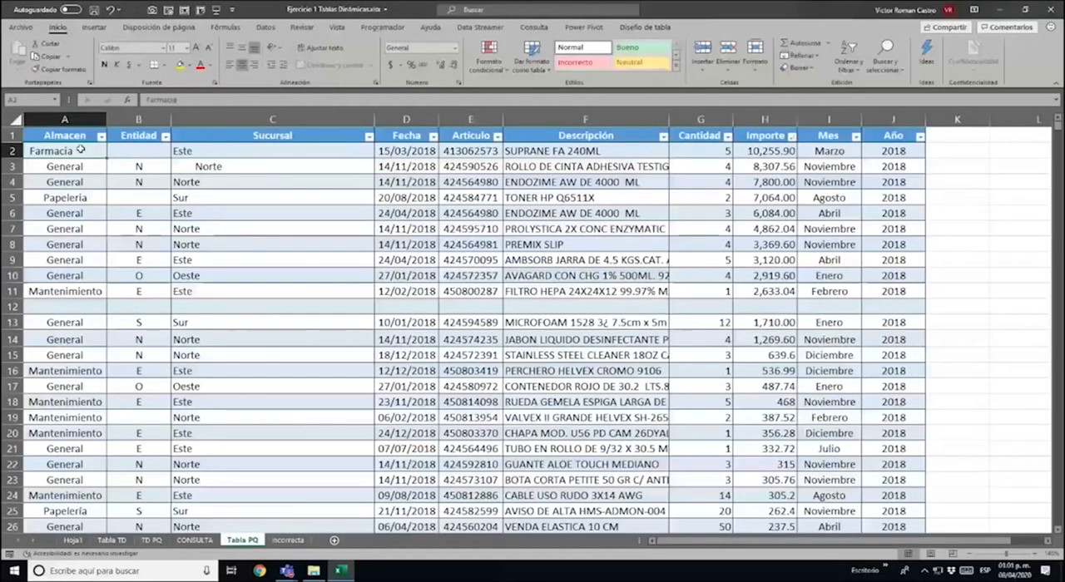
key(shift+Right)
key(shift+Right)
key(shift+Right)
key(shift+Right)
key(shift+Right)
key(shift+Right)
key(shift+Right)
key(shift+Right)
key(shift+Right)
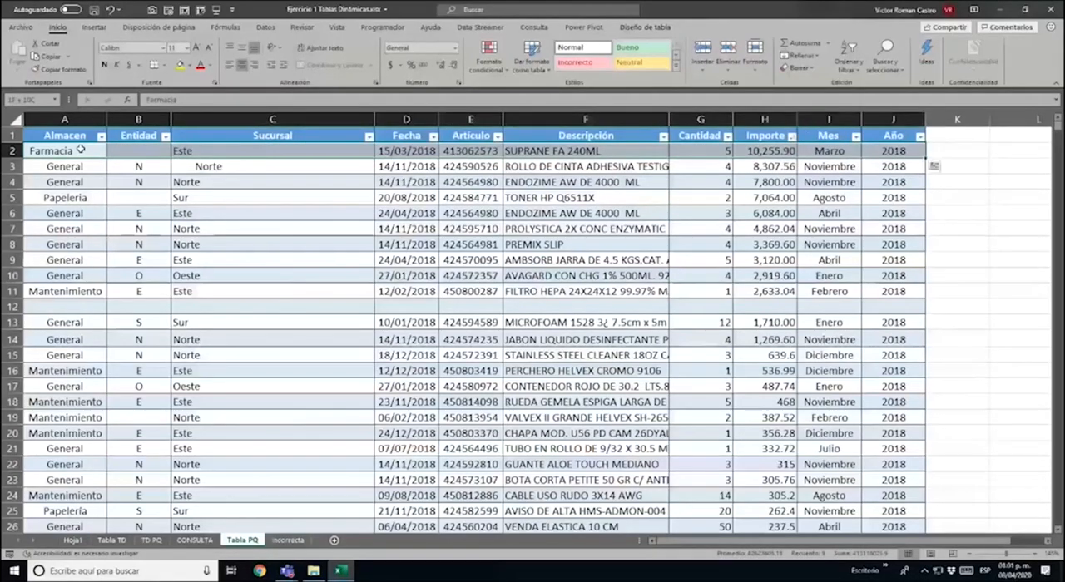
key(shift+Page_Down)
key(shift+Page_Down)
key(shift+Page_Down)
key(shift+Page_Down)
key(shift+Page_Down)
key(shift+Page_Down)
key(shift+Page_Down)
key(shift+Page_Down)
key(shift+Page_Down)
key(shift+Page_Down)
key(shift+Page_Down)
key(shift+Page_Down)
key(shift+Page_Down)
key(shift+Page_Down)
key(shift+Page_Down)
key(shift+Page_Down)
key(shift+Page_Down)
key(shift+Page_Down)
key(shift+Page_Down)
key(shift+Page_Down)
key(shift+Page_Down)
key(shift+Page_Down)
key(shift+Page_Down)
key(shift+Page_Down)
key(shift+Page_Down)
key(shift+Page_Down)
key(shift+Page_Down)
key(shift+Page_Down)
key(shift+Page_Down)
key(shift+Page_Down)
key(shift+Page_Down)
key(shift+Page_Down)
key(shift+Page_Down)
key(shift+Page_Down)
key(shift+Page_Down)
key(shift+Page_Down)
key(shift+Page_Down)
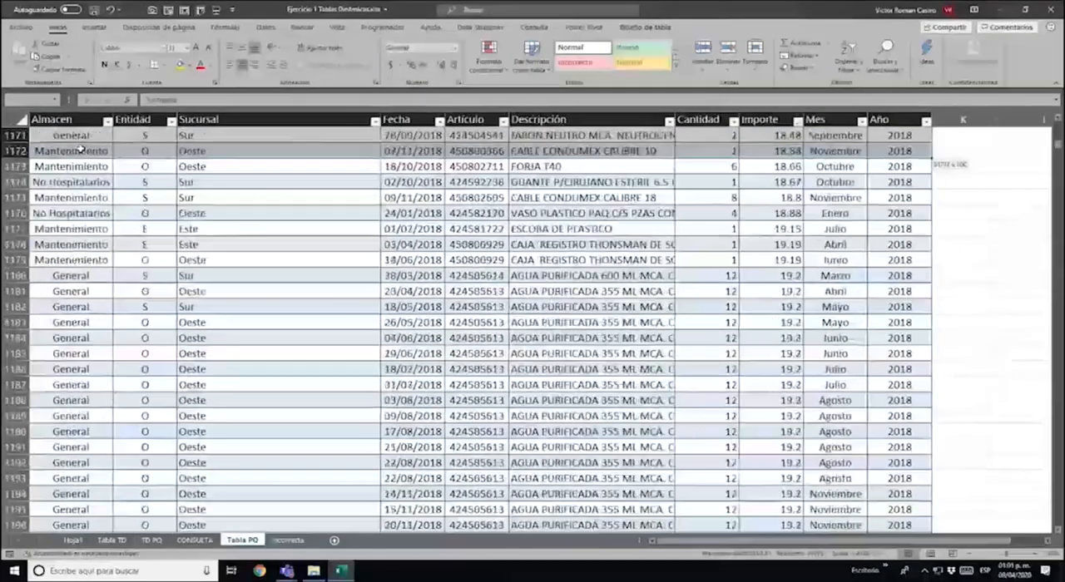
Paste the copied records below the last row of Tabla PQ, starting at row 23908
key(ctrl+Down)
key(ctrl+Down)
key(ctrl+Down)
key(ctrl+Down)
key(ctrl+Down)
key(ctrl+Down)
key(ctrl+Down)
key(ctrl+Down)
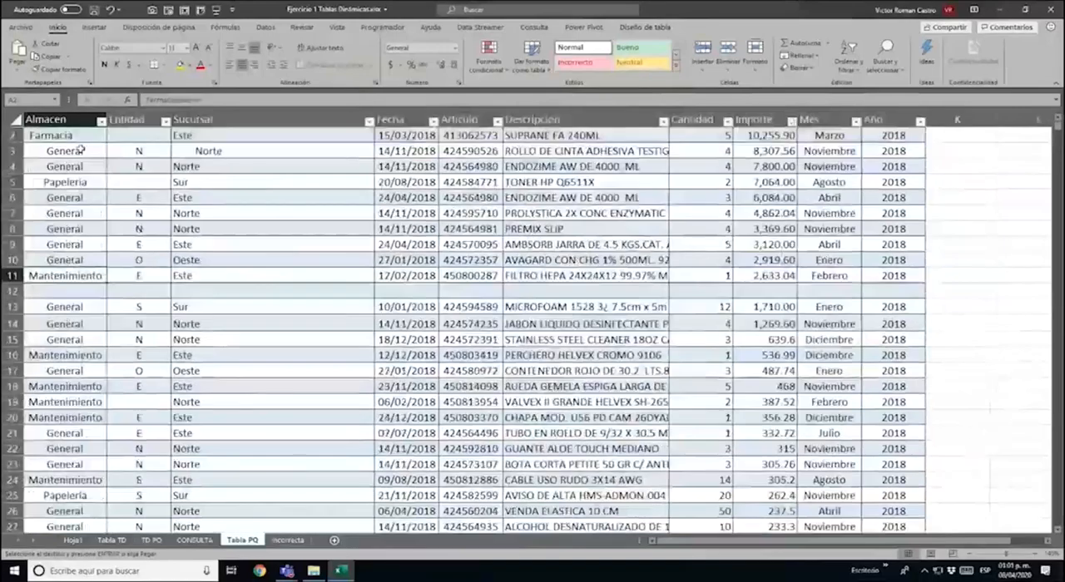
key(ctrl+Down)
key(ctrl+Down)
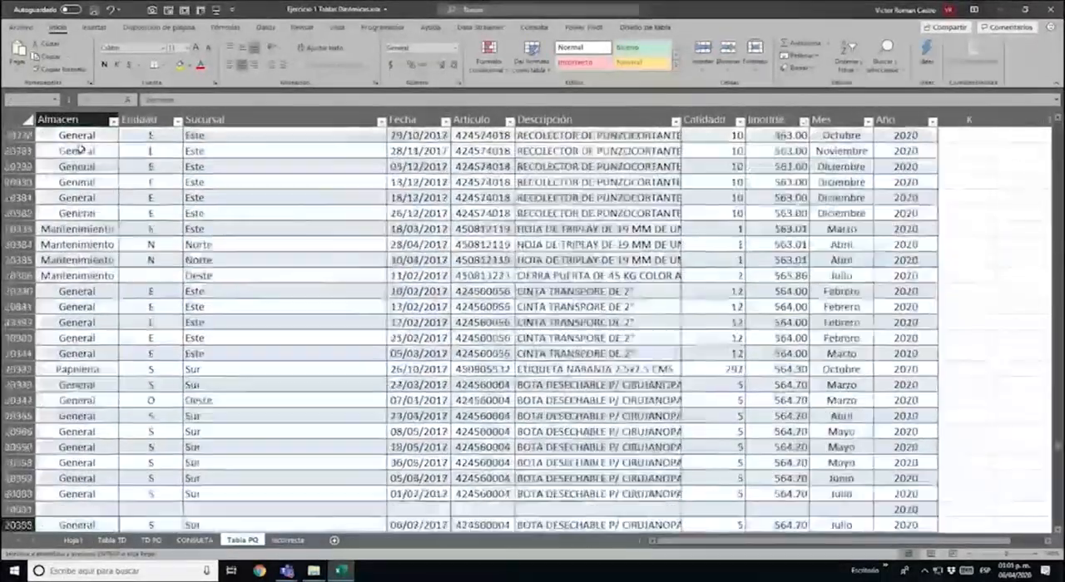
key(ctrl+Up)
click(81, 149)
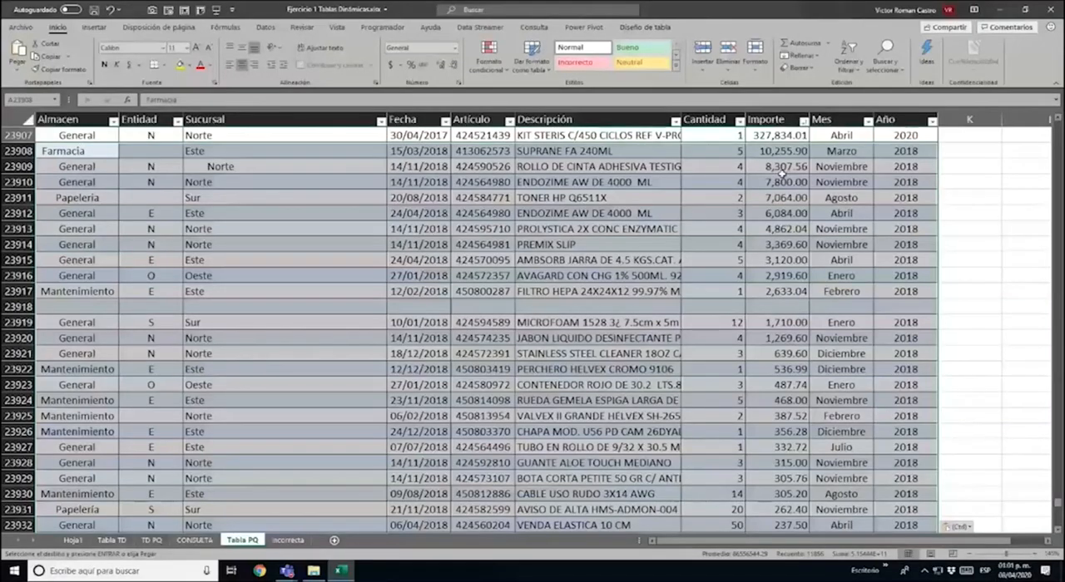
Set Año to 2021 for the pasted records in rows 23908 to 23917
click(929, 149)
key(ctrl+shift+Down)
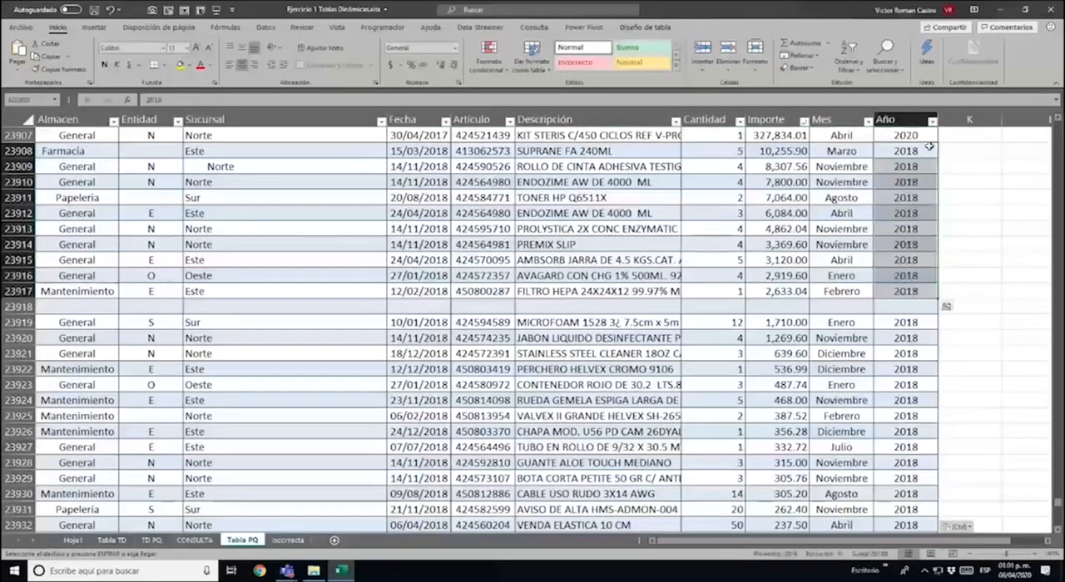
text(2021)
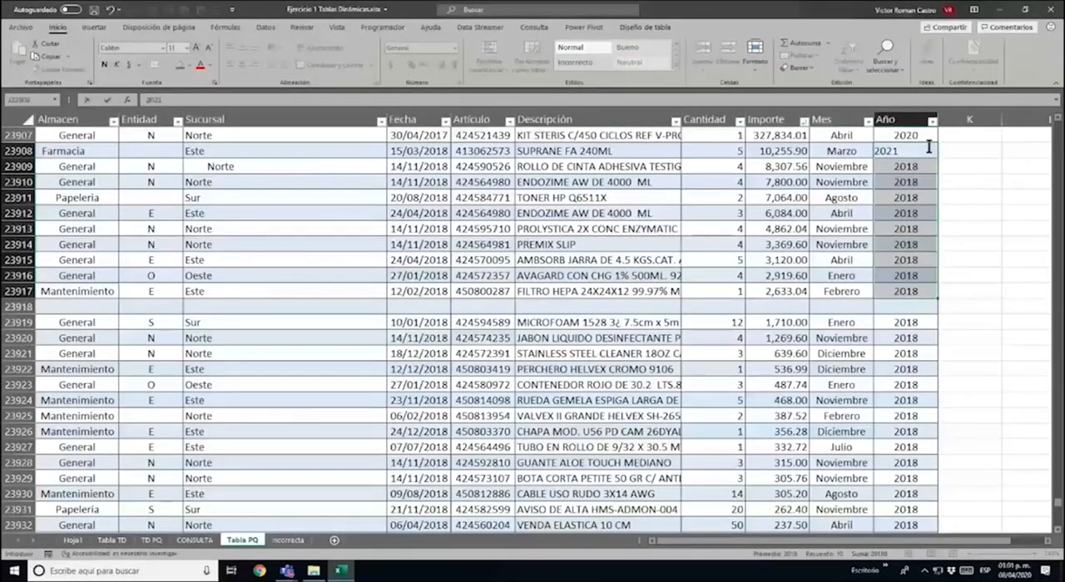
key(ctrl+Return)
Set Año to 2021 for the next block of pasted records, rows 23919 to 23933
key(Down)
key(Down)
key(shift+Down)
key(shift+Down)
key(shift+Down)
key(shift+Down)
key(shift+Down)
key(shift+Down)
key(shift+Down)
key(shift+Down)
key(shift+Down)
key(shift+Down)
key(shift+Down)
key(shift+Down)
key(shift+Down)
key(shift+Down)
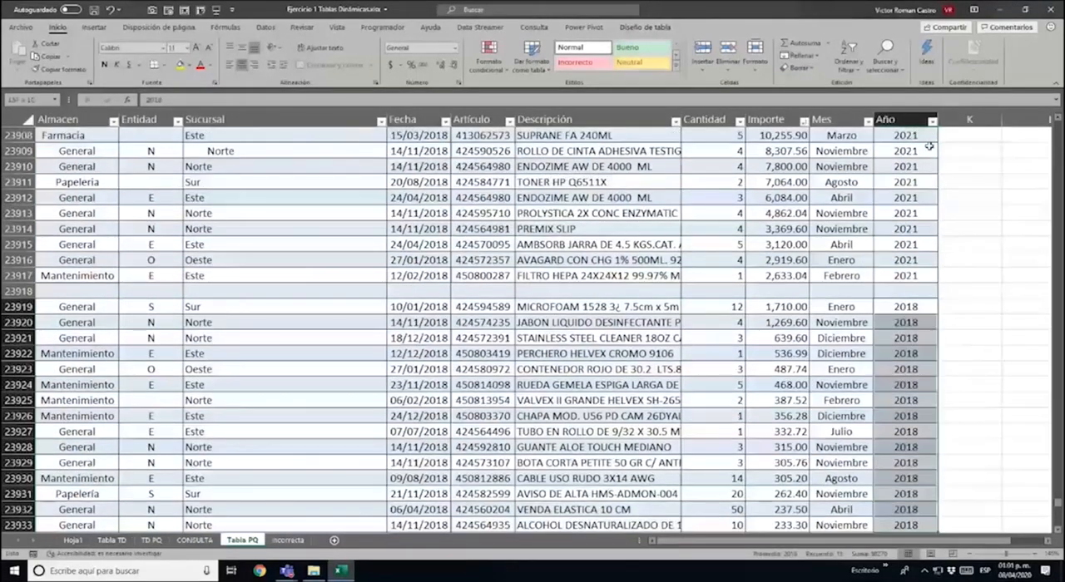
text(2021)
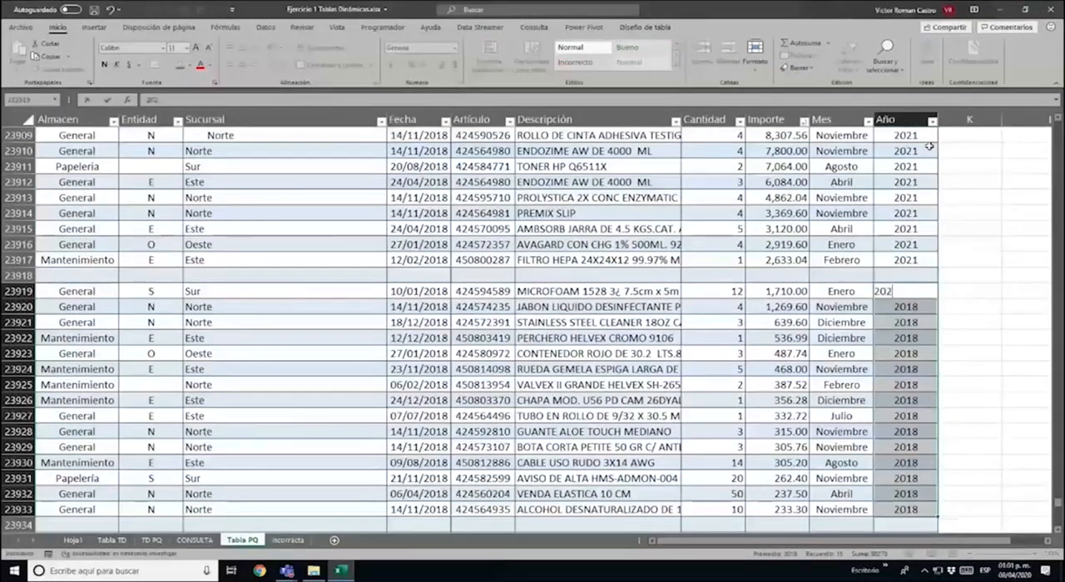
key(ctrl+Return)
Set Año to 2021 for the pasted records in rows 23935 to 23956
key(ctrl+Down)
key(Down)
key(Down)
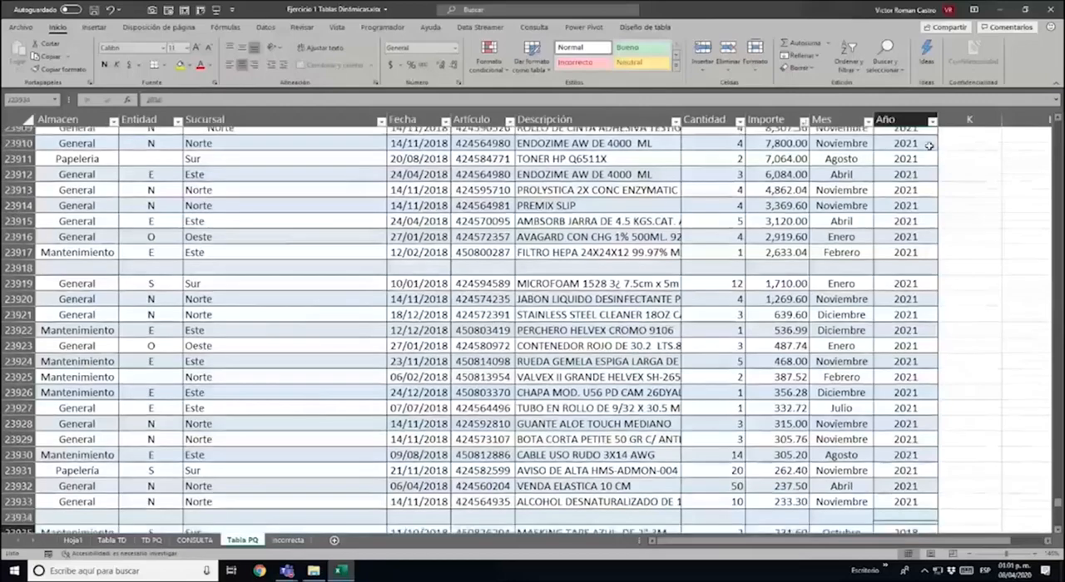
key(ctrl+shift+Down)
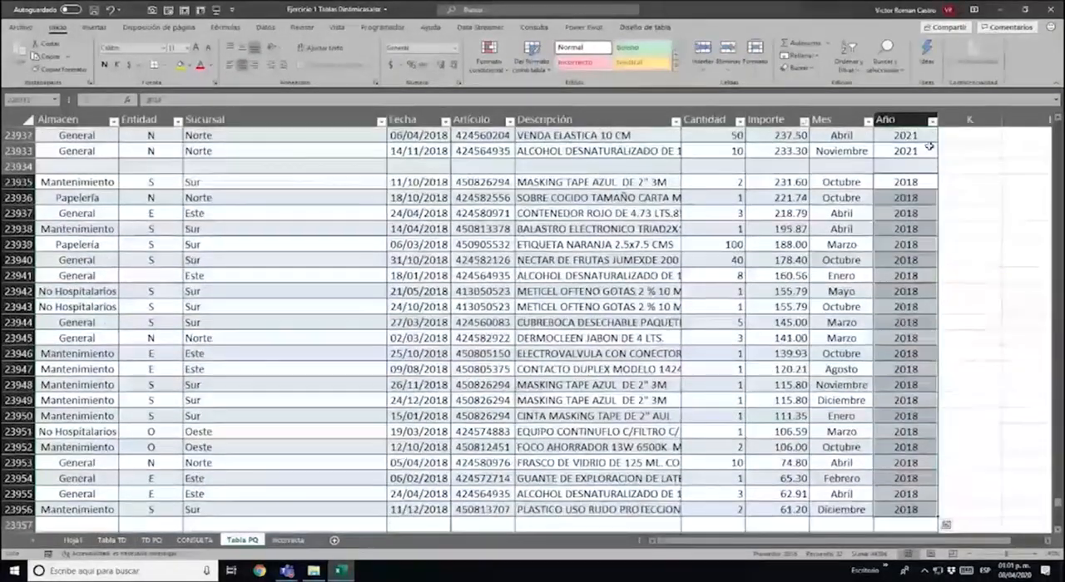
text(2021)
key(ctrl+Return)
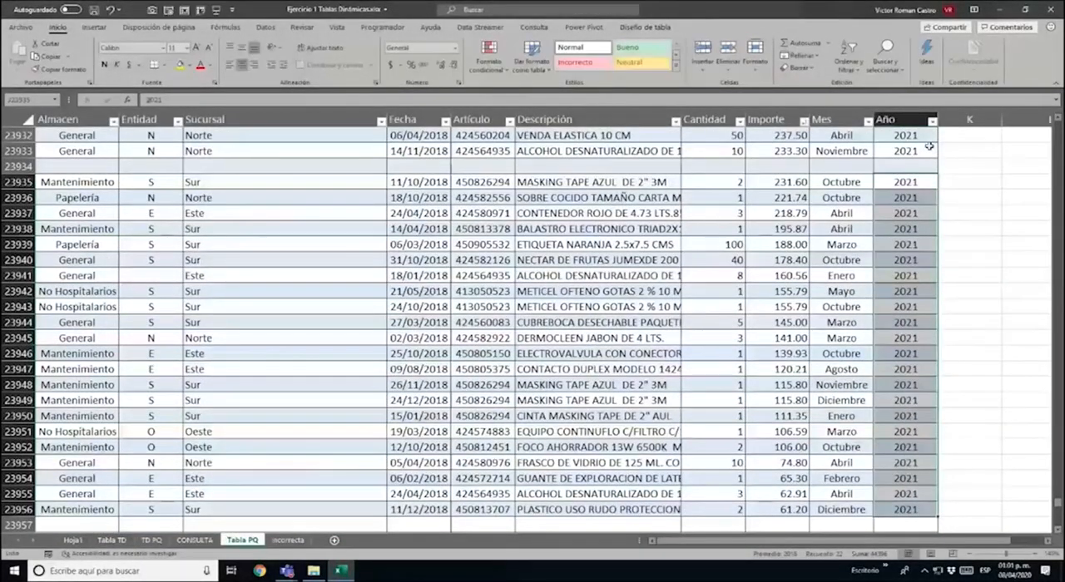
Set Año to 2021 for the pasted records in rows 23958 to 23964
key(Down)
key(ctrl+Down)
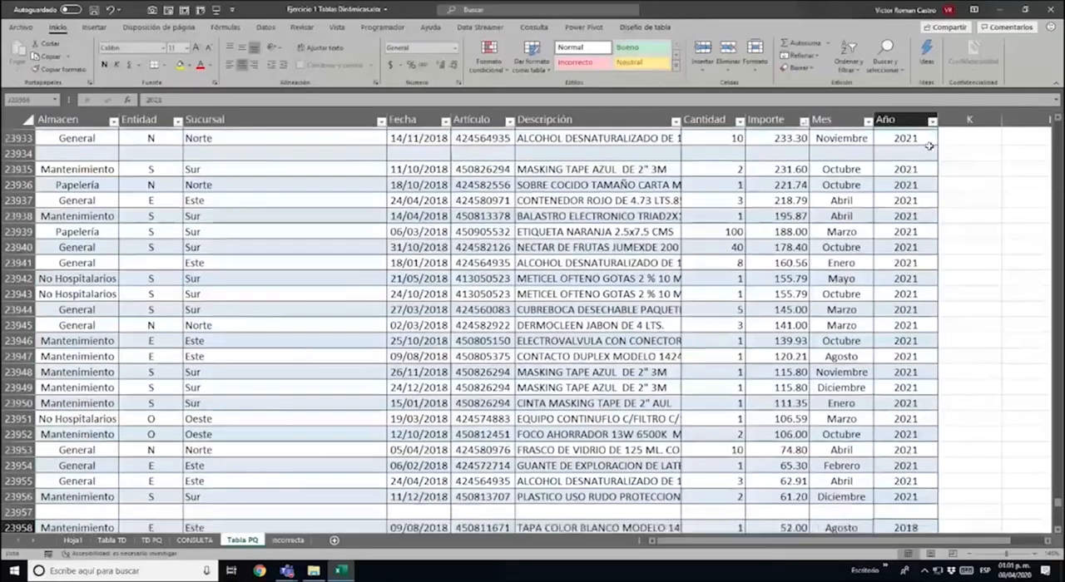
key(Down)
key(Down)
key(ctrl+shift+Down)
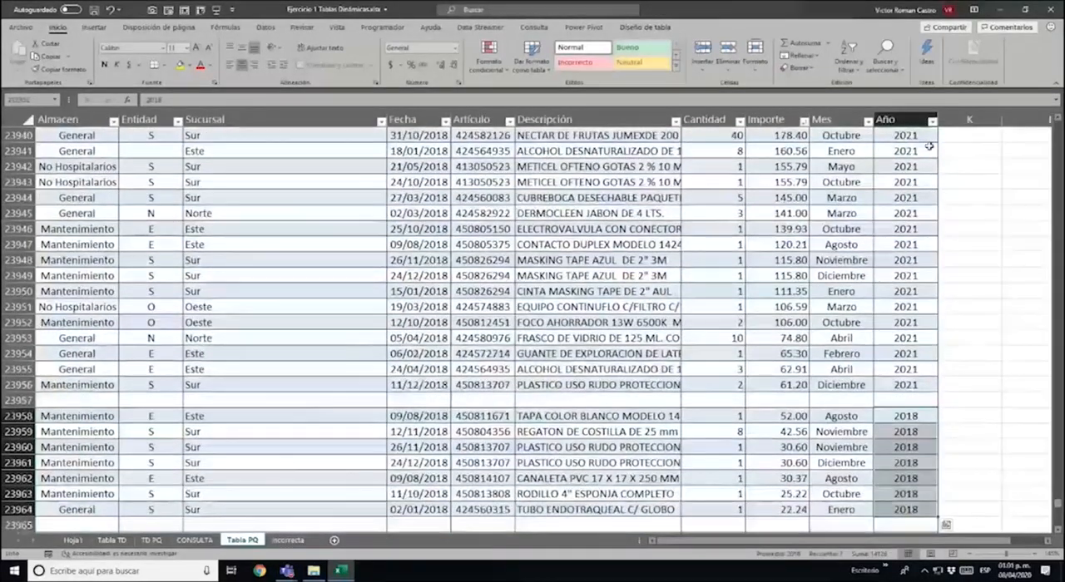
text(2021)
key(ctrl+Return)
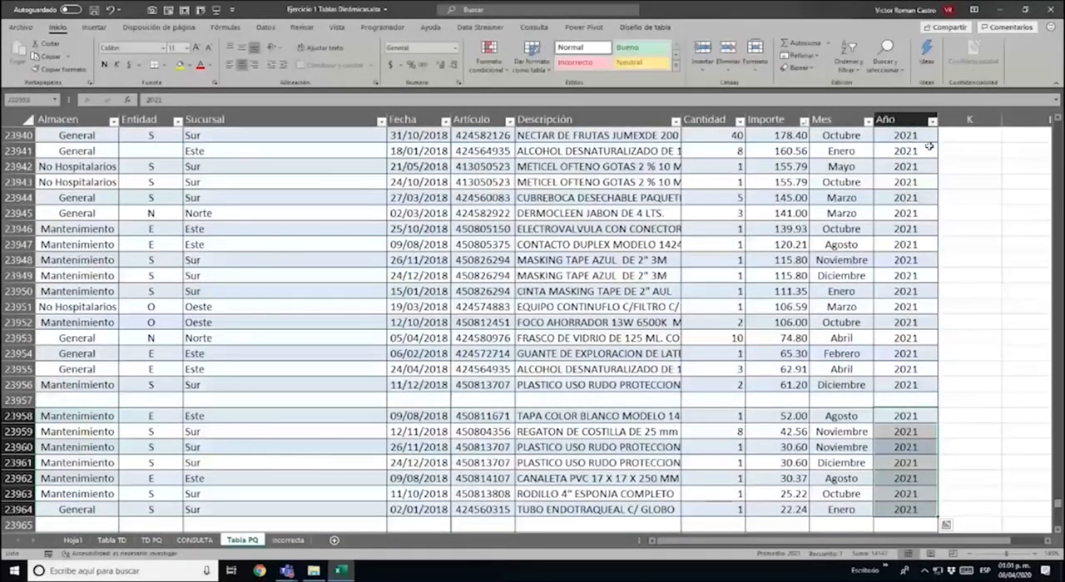
Set Año to 2021 for the pasted records in rows 23966 to 24061
scroll(929, 146, down, 3)
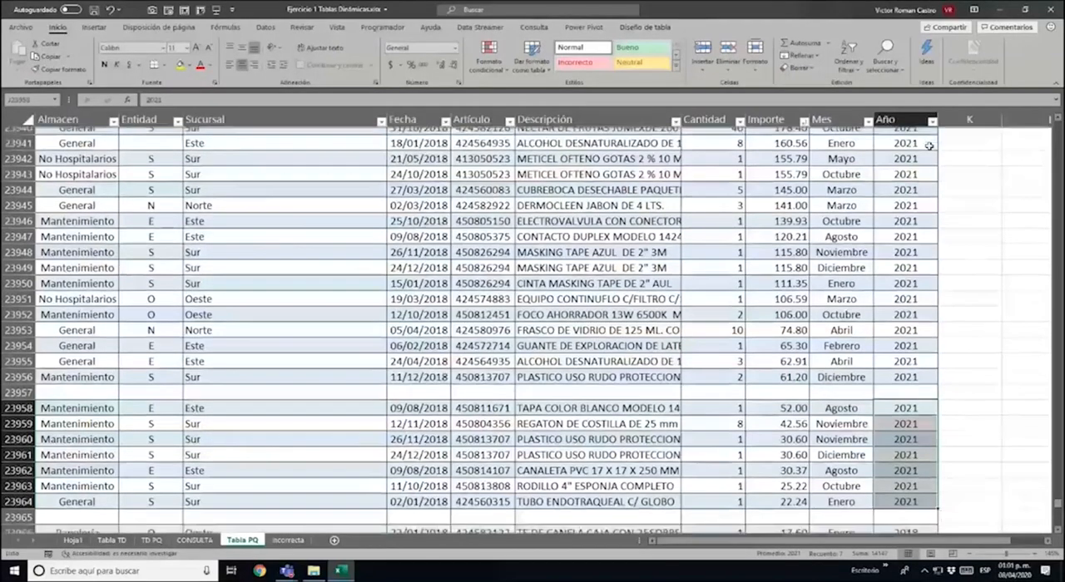
key(ctrl+Down)
key(ctrl+Down)
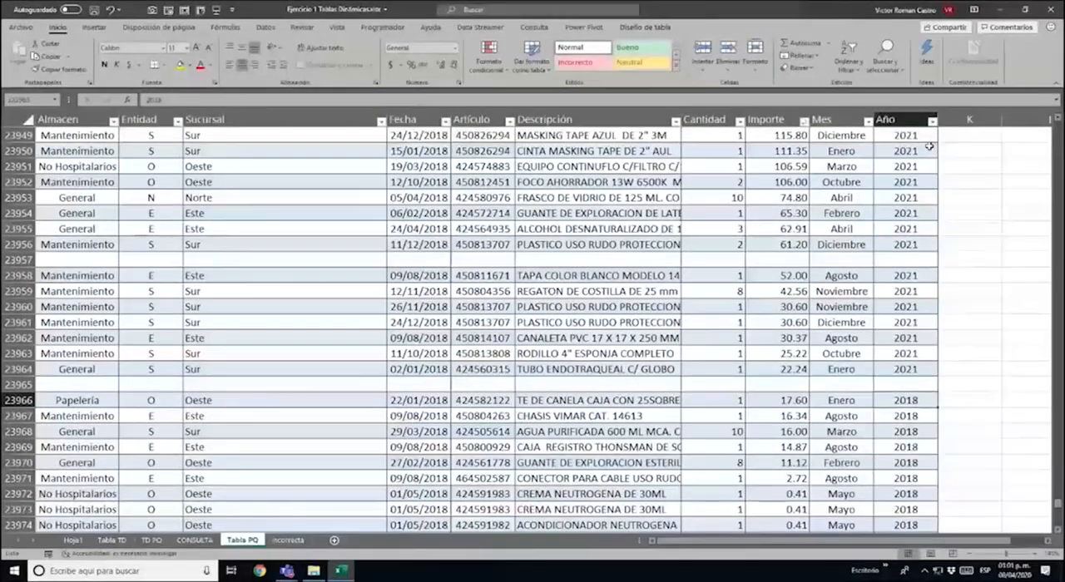
key(ctrl+shift+Down)
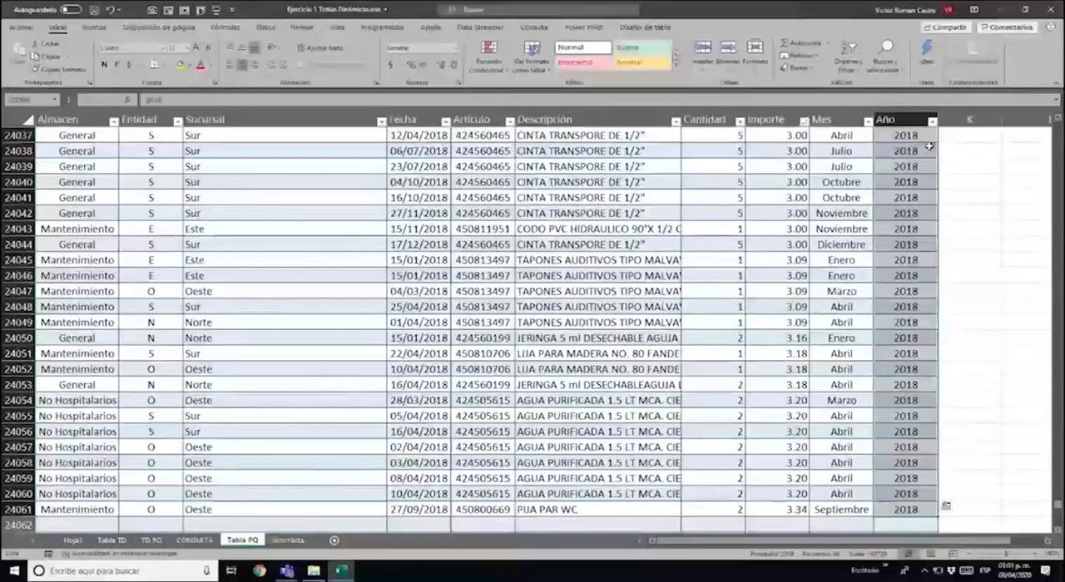
text(2021)
key(ctrl+Return)
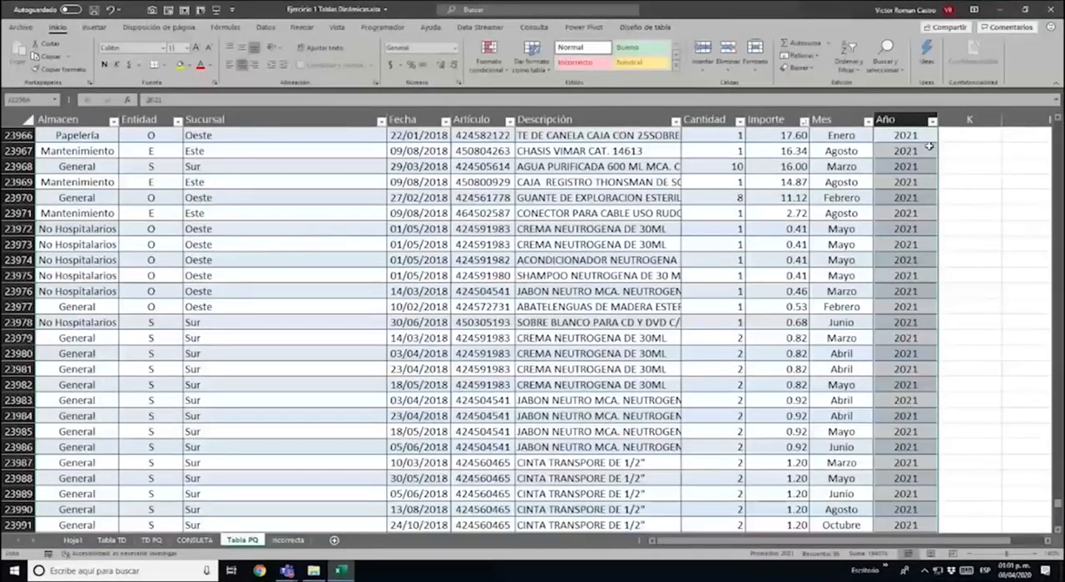
Set Año to 2021 for the pasted records in rows 24063 to 24892
key(ctrl+Down)
key(ctrl+Down)
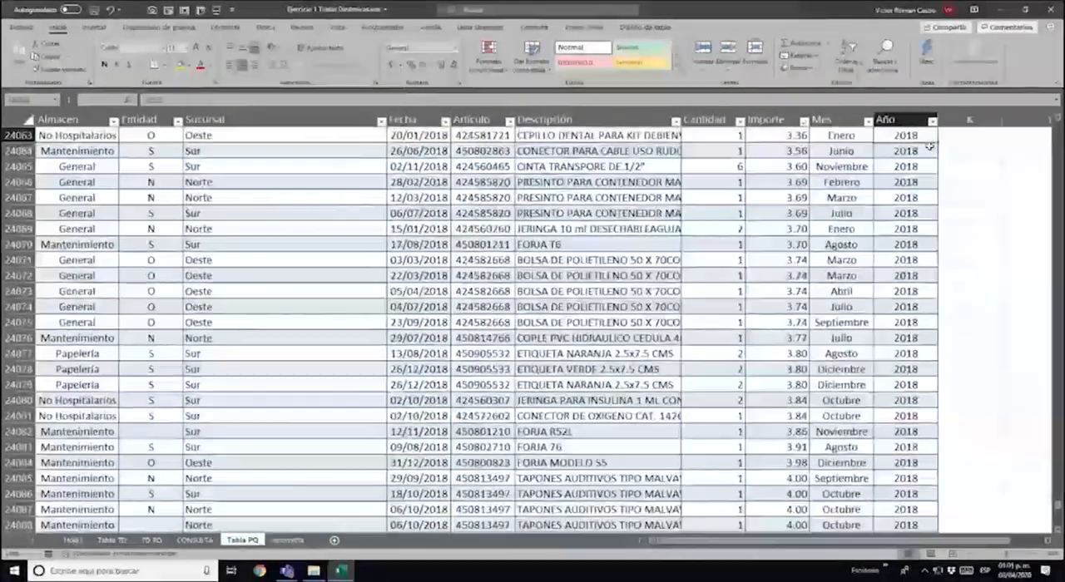
key(ctrl+shift+Down)
text(2021)
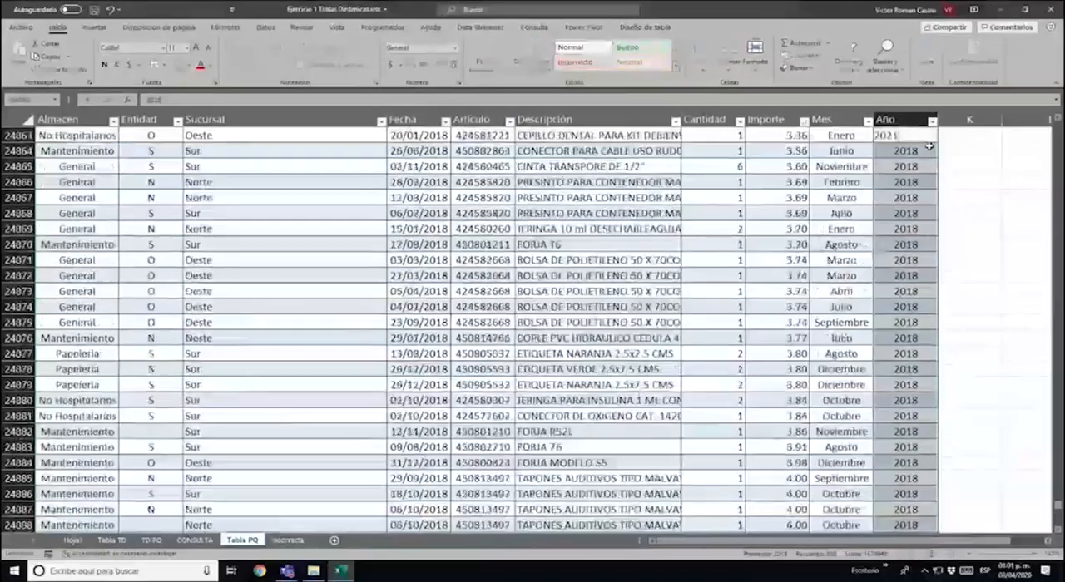
key(ctrl+Return)
Set Año to 2021 for the pasted records in rows 24894 to 25104
key(ctrl+Down)
key(ctrl+Down)
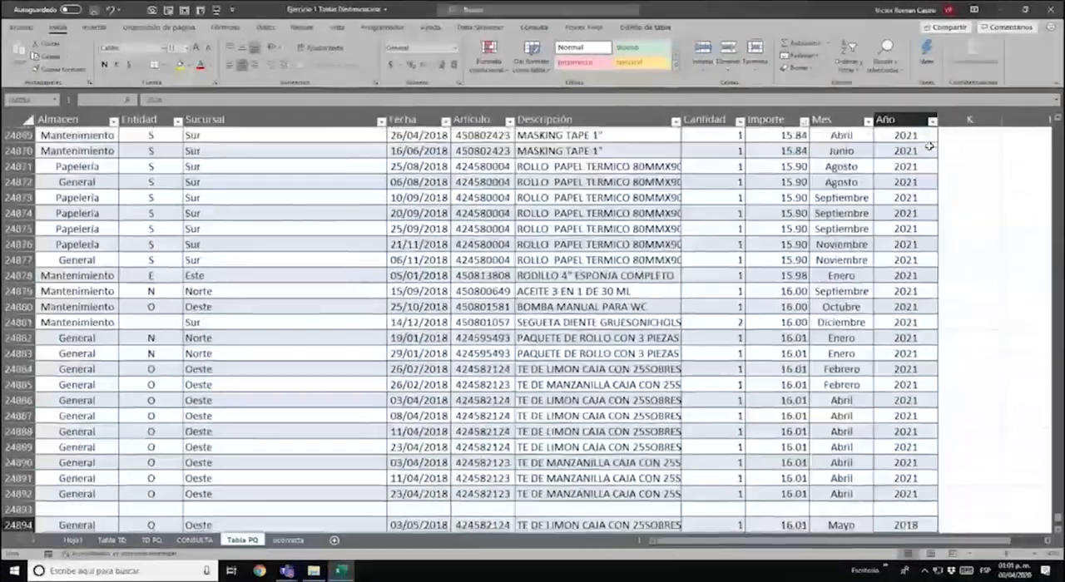
key(ctrl+shift+Down)
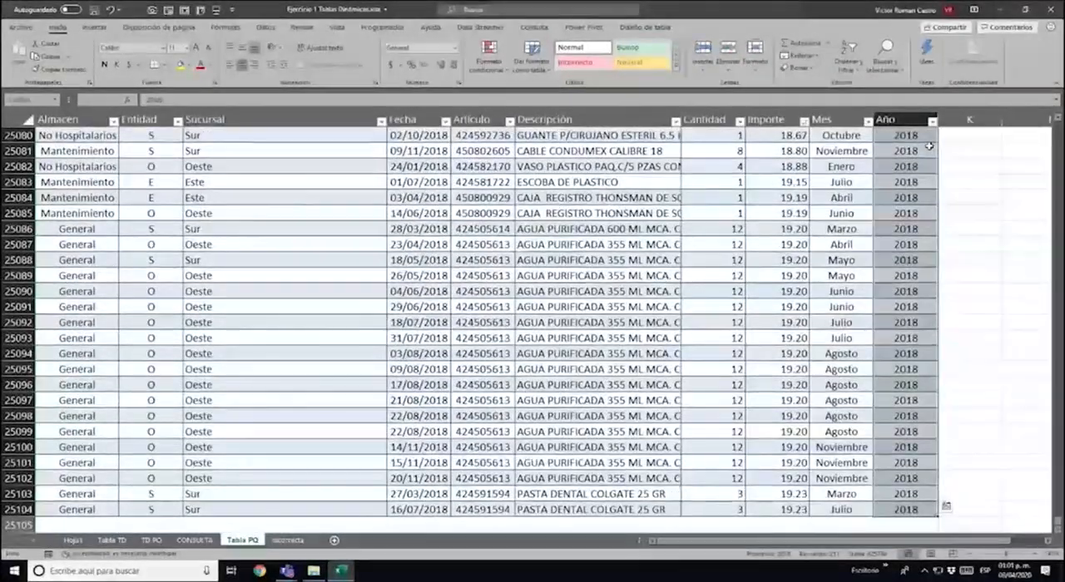
key(F2)
key(BackSpace)
key(BackSpace)
text(21)
key(ctrl+Return)
key(Up)
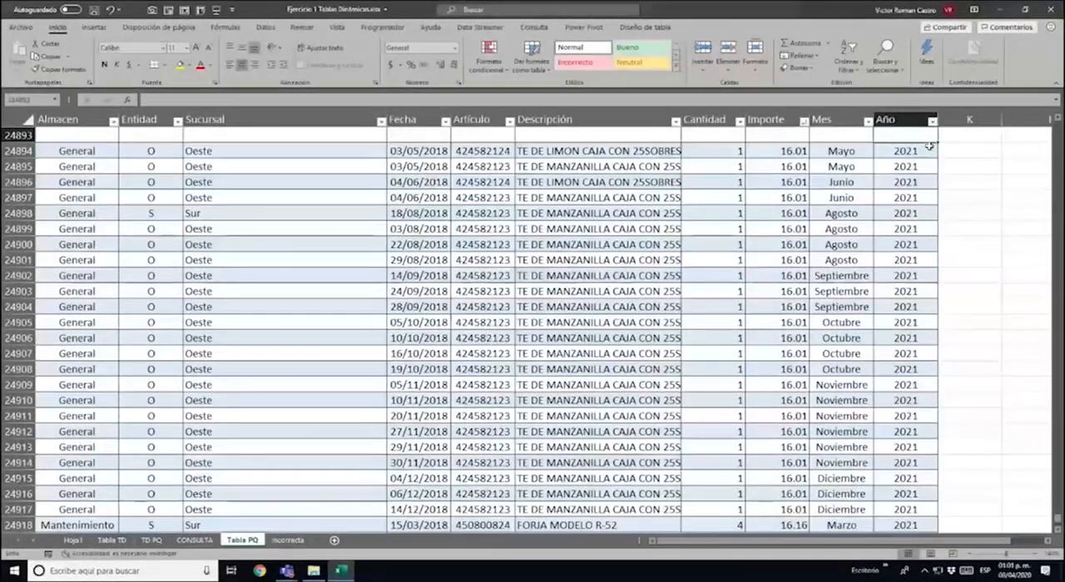
Refresh the query table on the CONSULTA sheet and check which years its Año filter lists
click(195, 540)
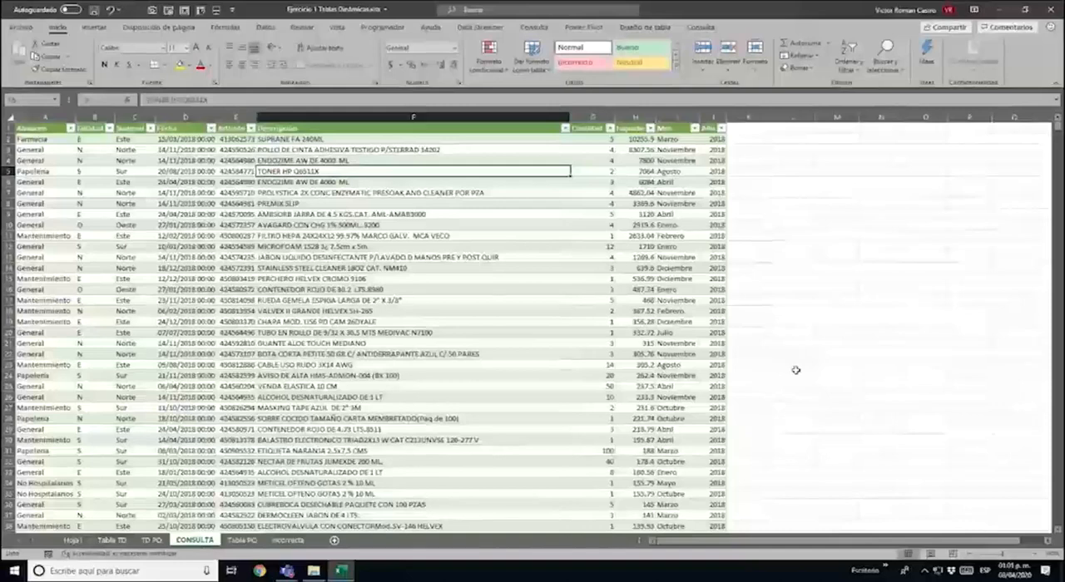
right_click(210, 225)
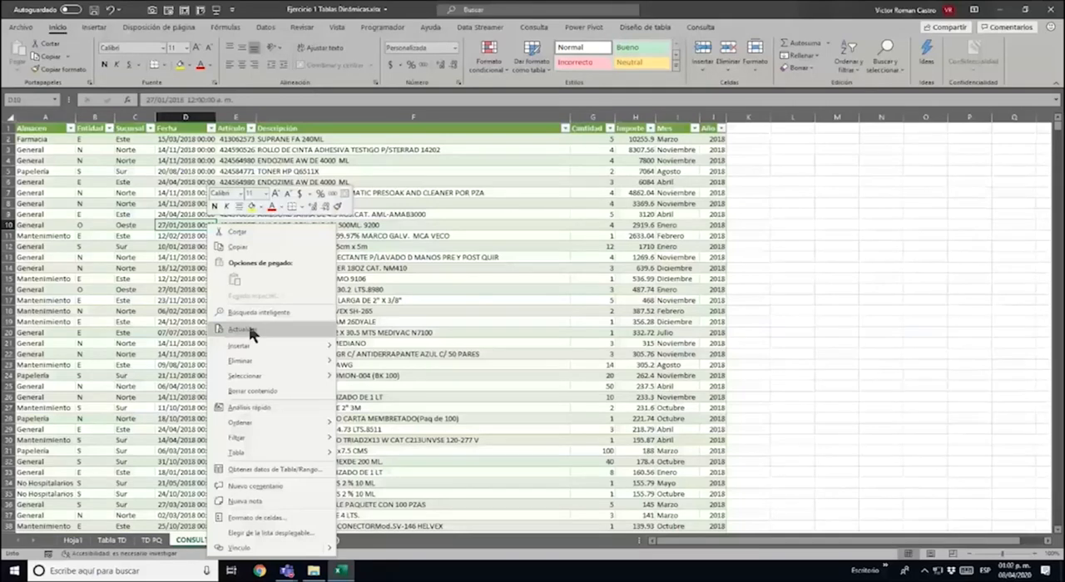
click(250, 330)
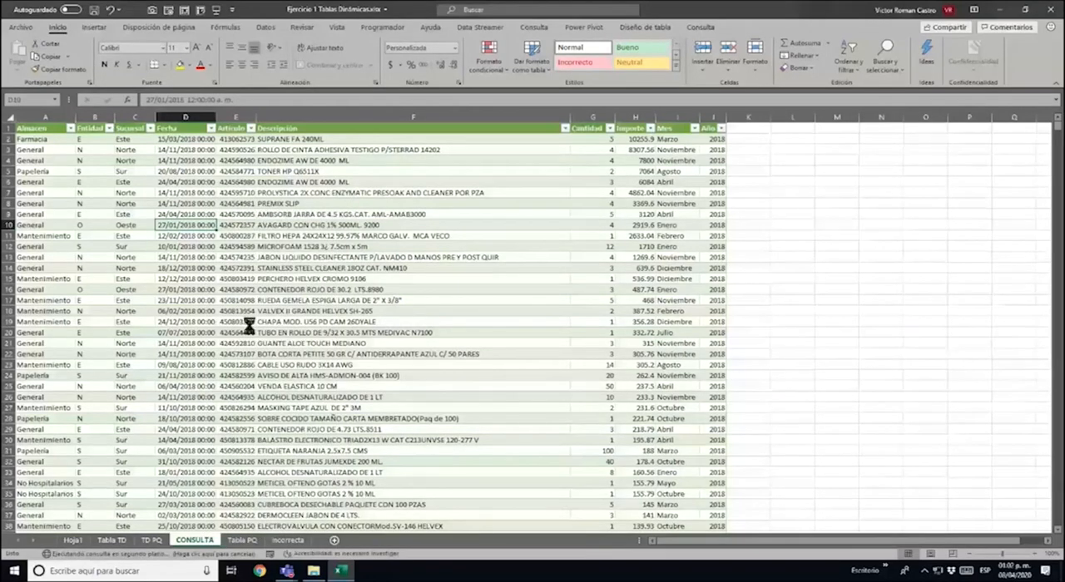
click(721, 128)
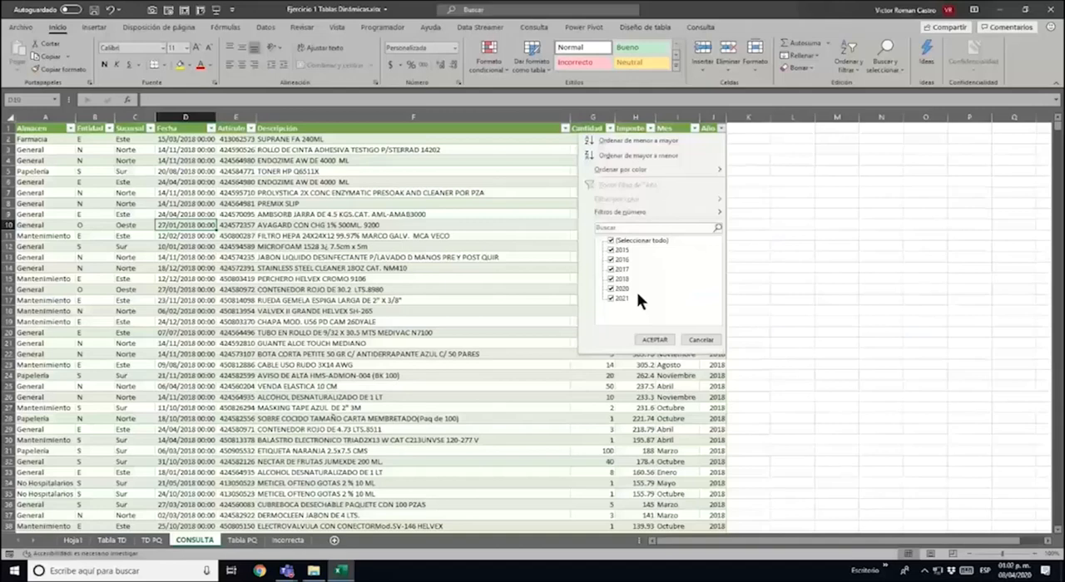
key(Escape)
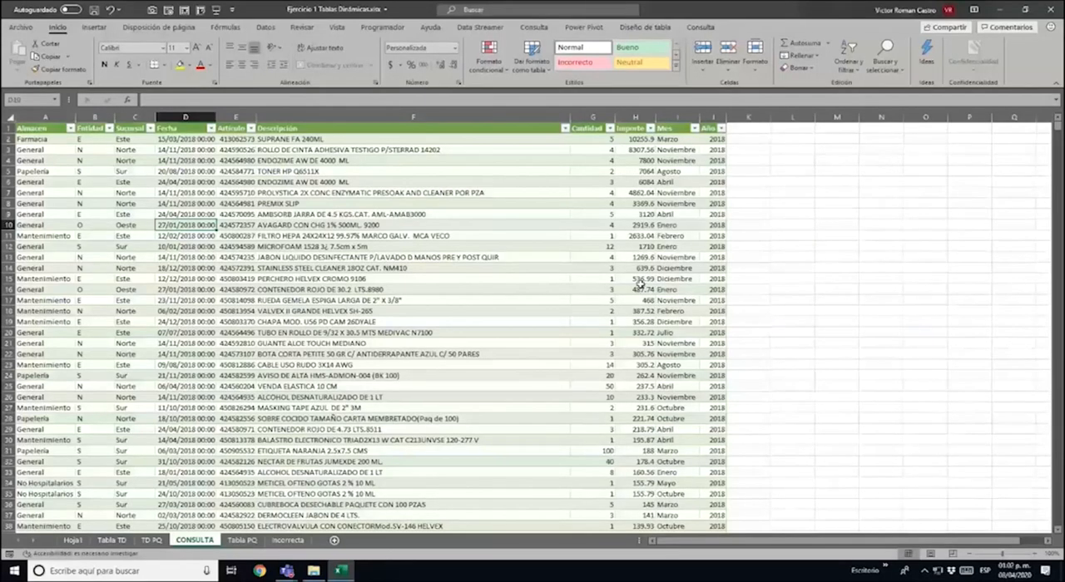
Refresh the CONSULTA query table once more and update the pivot table on the TD PQ sheet
right_click(523, 236)
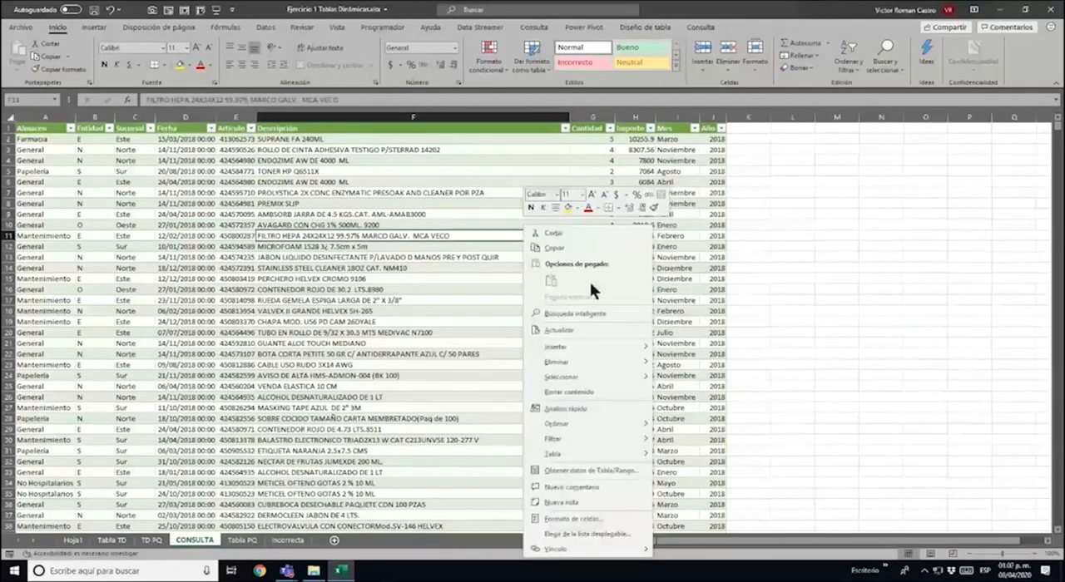
click(571, 329)
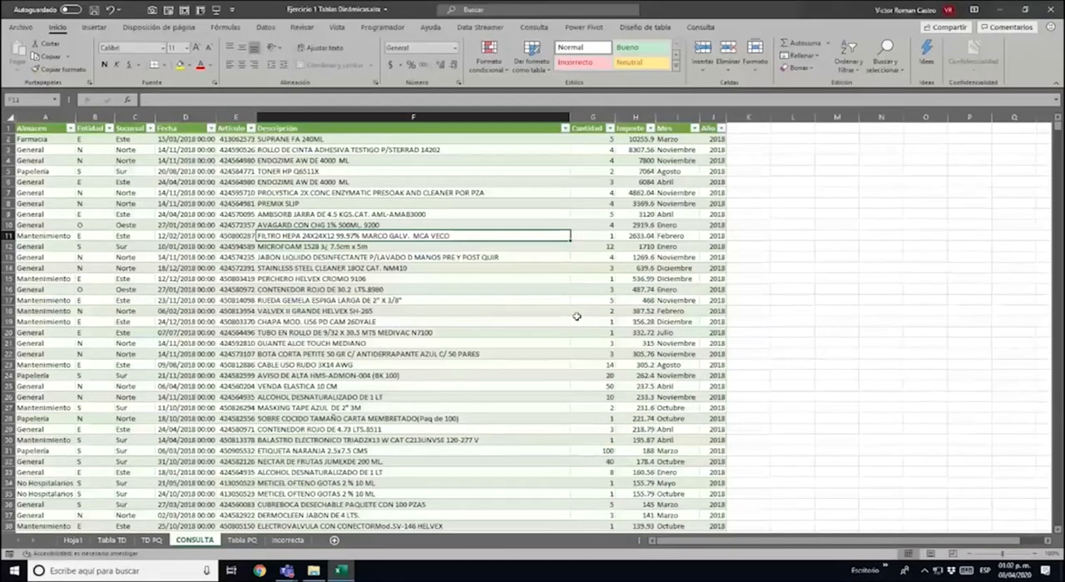
click(152, 540)
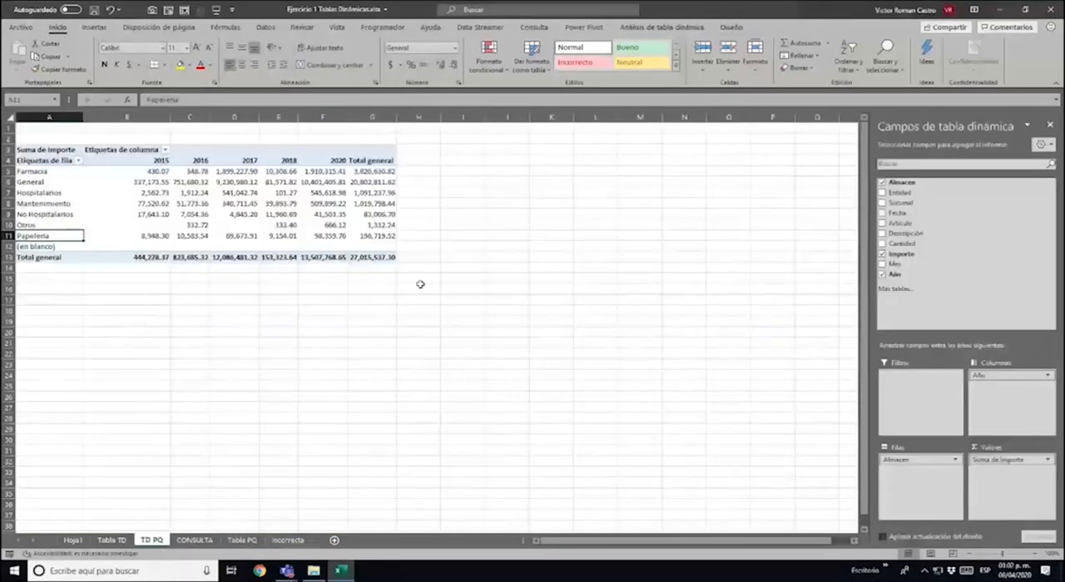
right_click(272, 185)
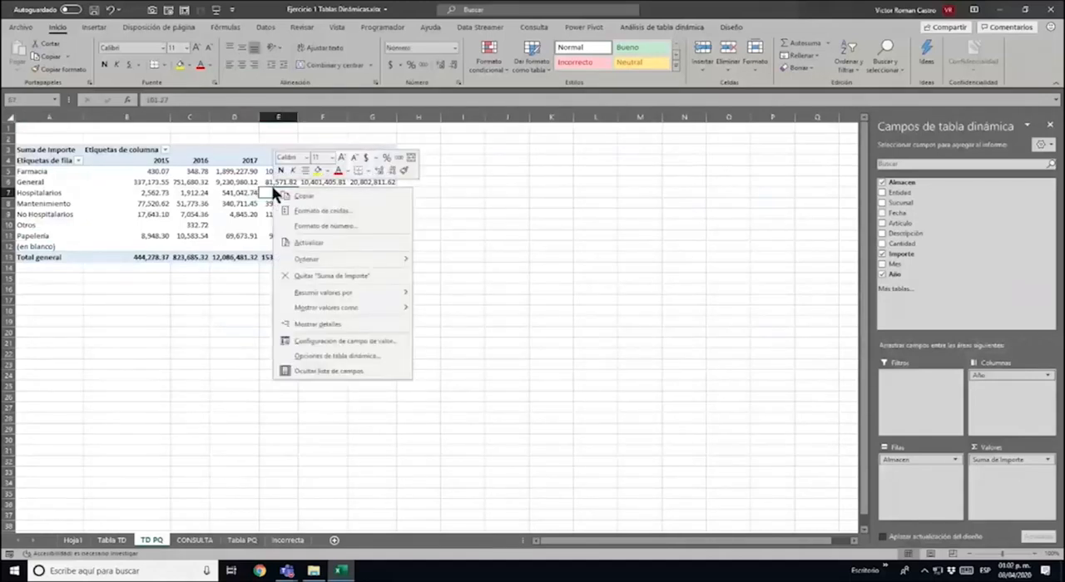
click(327, 249)
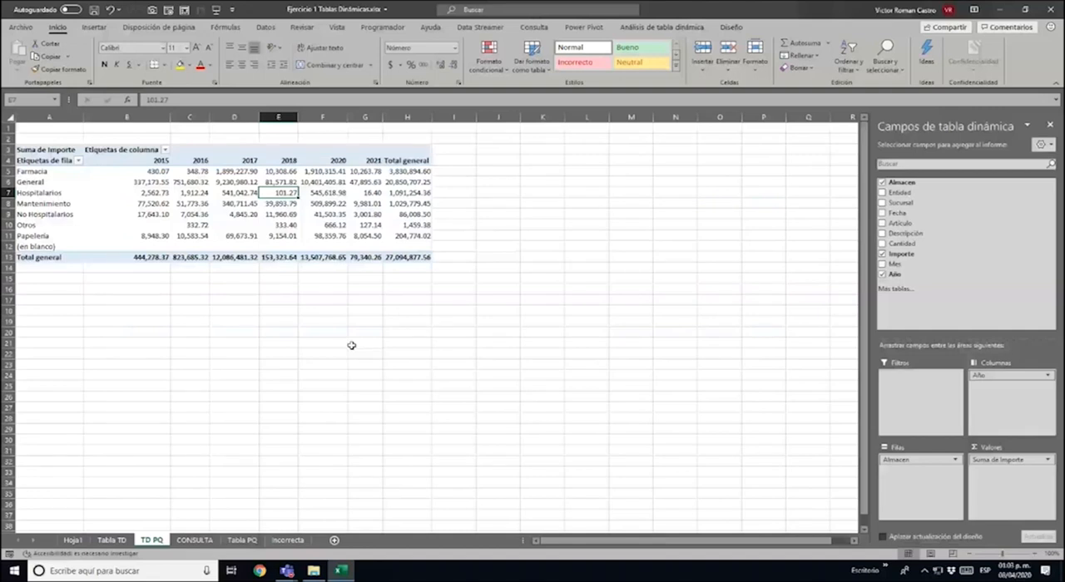
key(Down)
key(Right)
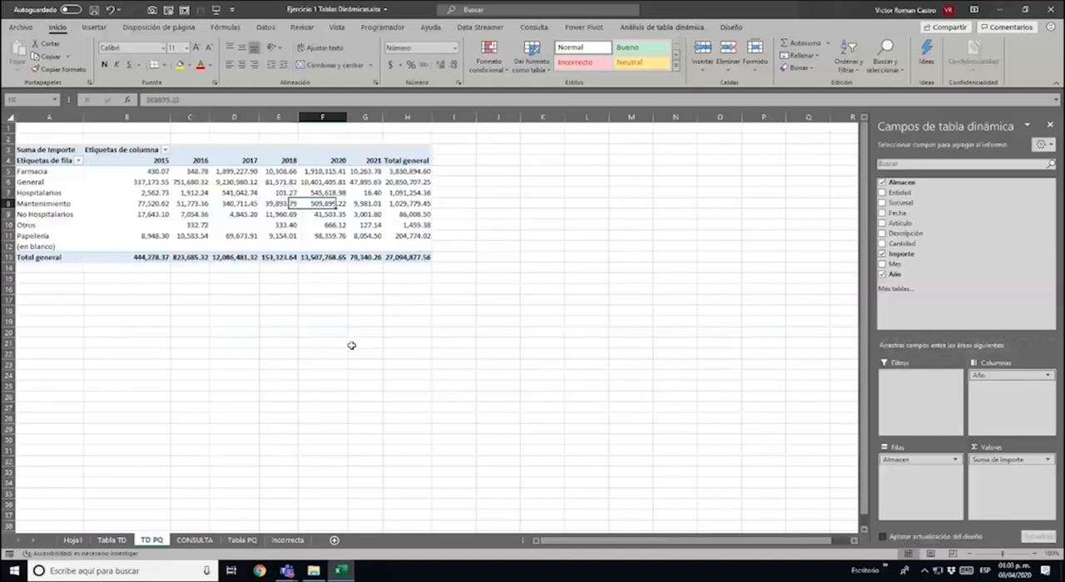
key(Down)
key(Right)
key(Right)
key(Right)
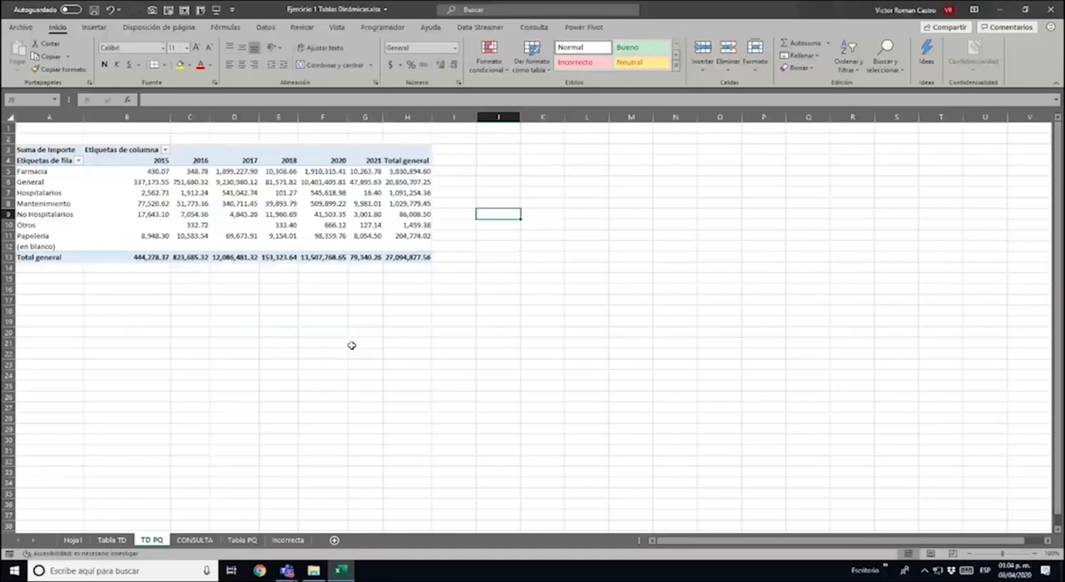
Save the pivot table workbook and close it
click(404, 214)
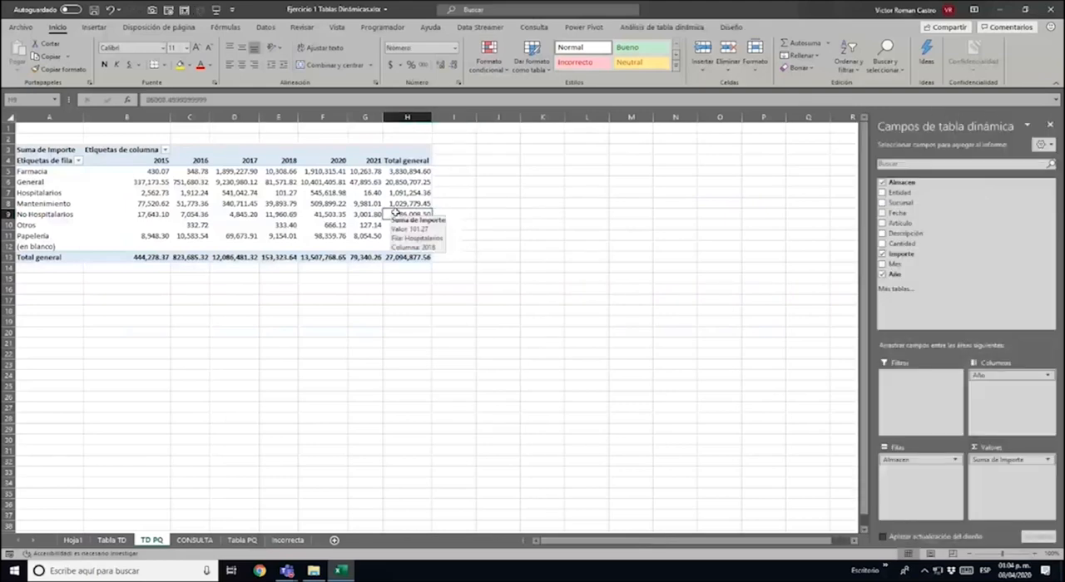
key(ctrl+s)
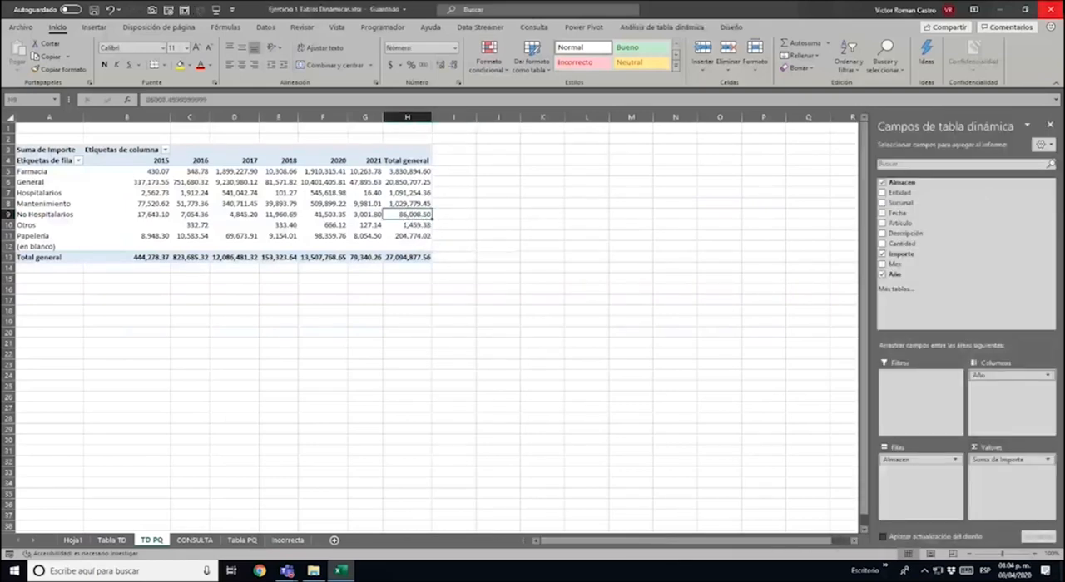
click(1050, 9)
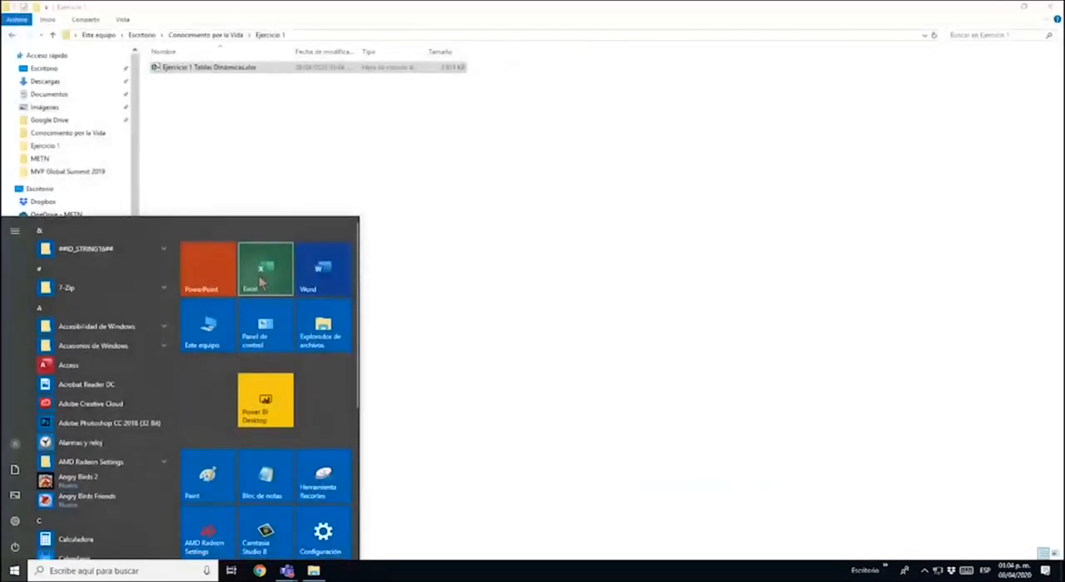
Start Excel with a new blank workbook and open the Google home page in Chrome
click(313, 571)
click(257, 333)
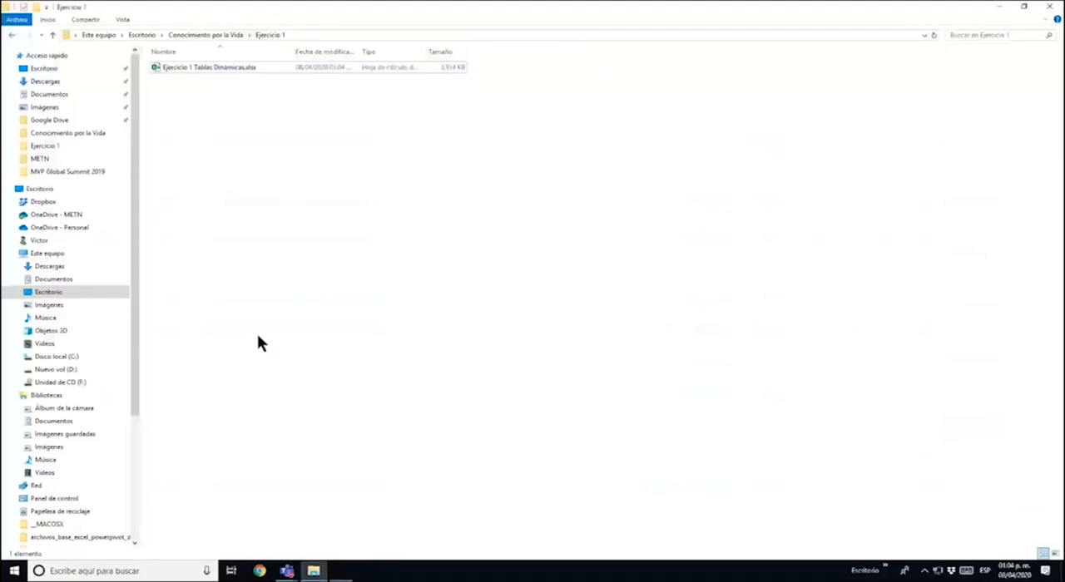
key(BackSpace)
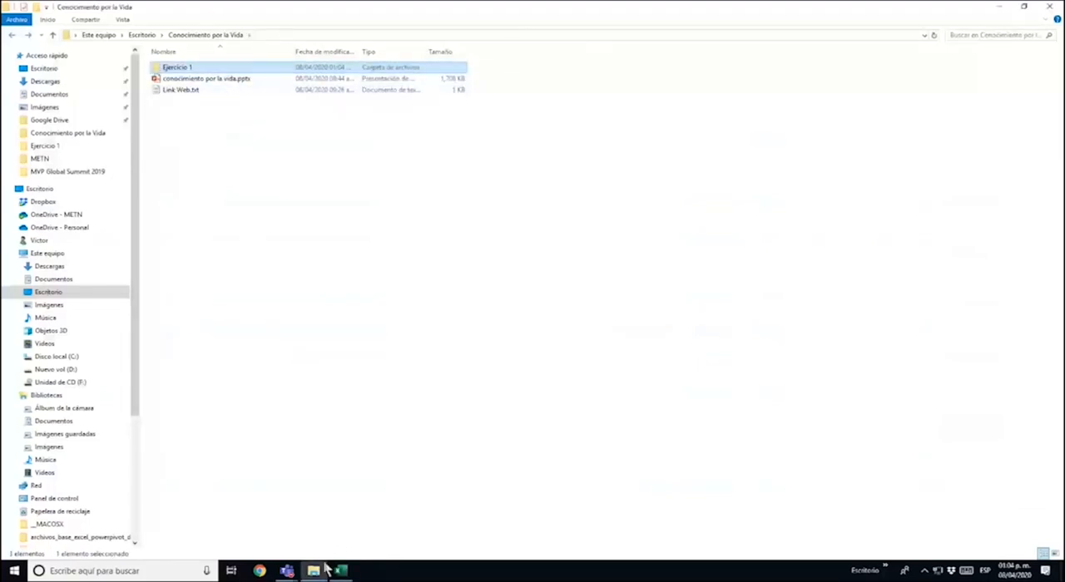
click(260, 571)
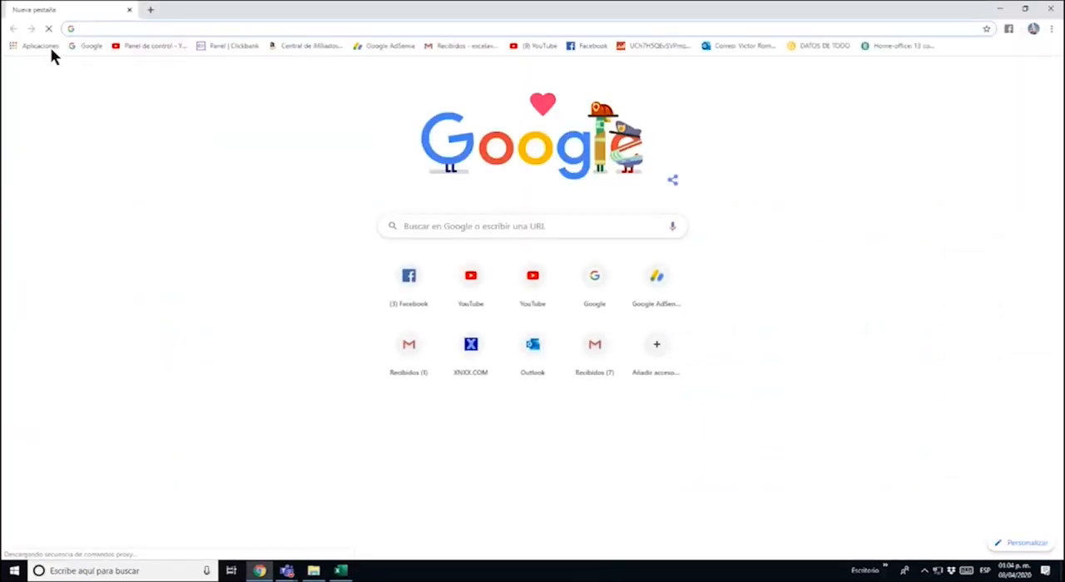
click(86, 45)
click(342, 571)
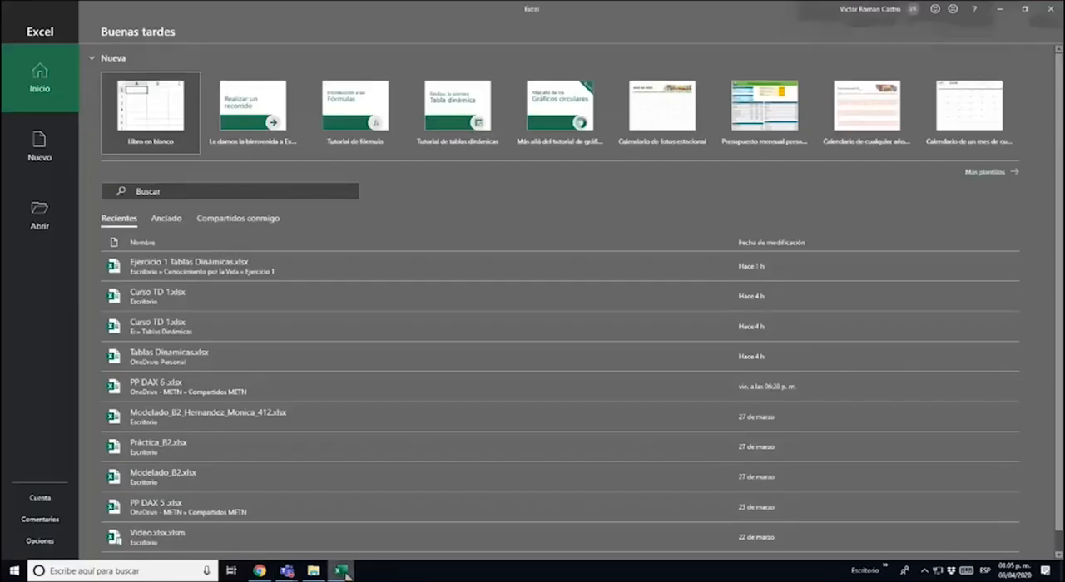
click(172, 102)
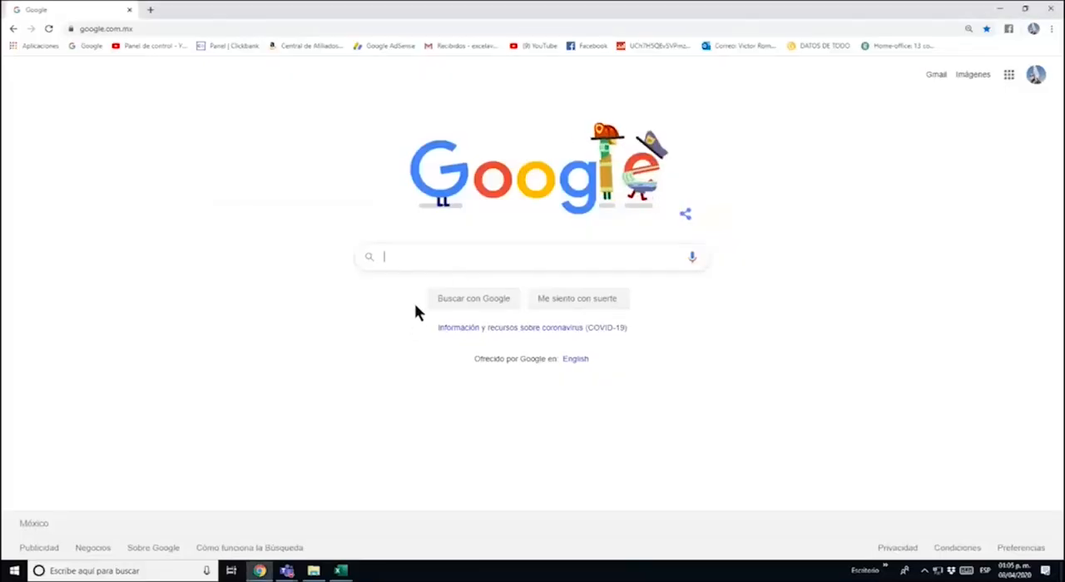
Search Google for "uefa champions league" and open the Spanish Wikipedia article Liga de Campeones de la UEFA
click(461, 257)
text(UEFA)
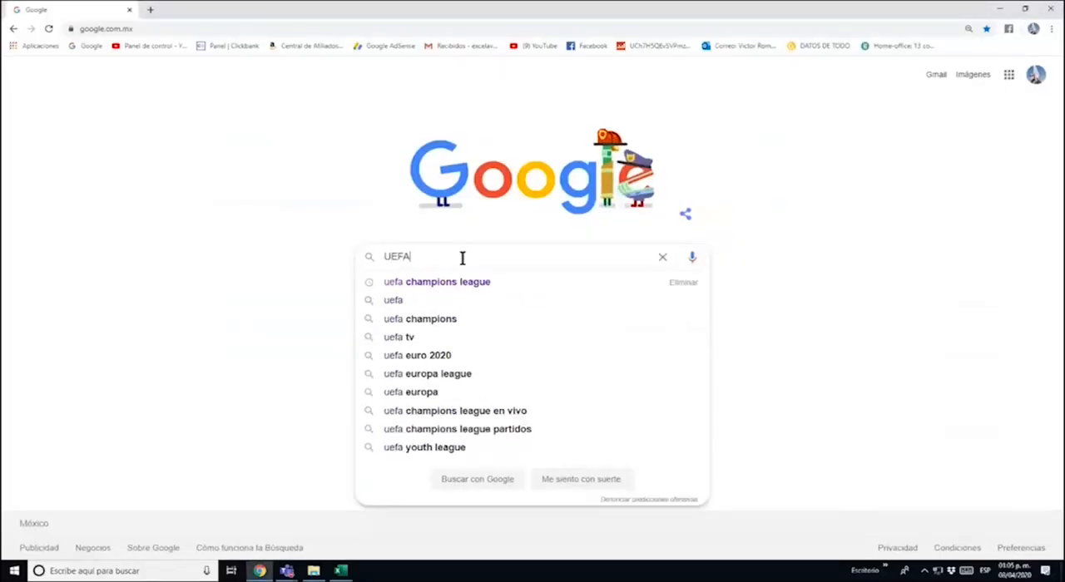
key(Down)
key(Return)
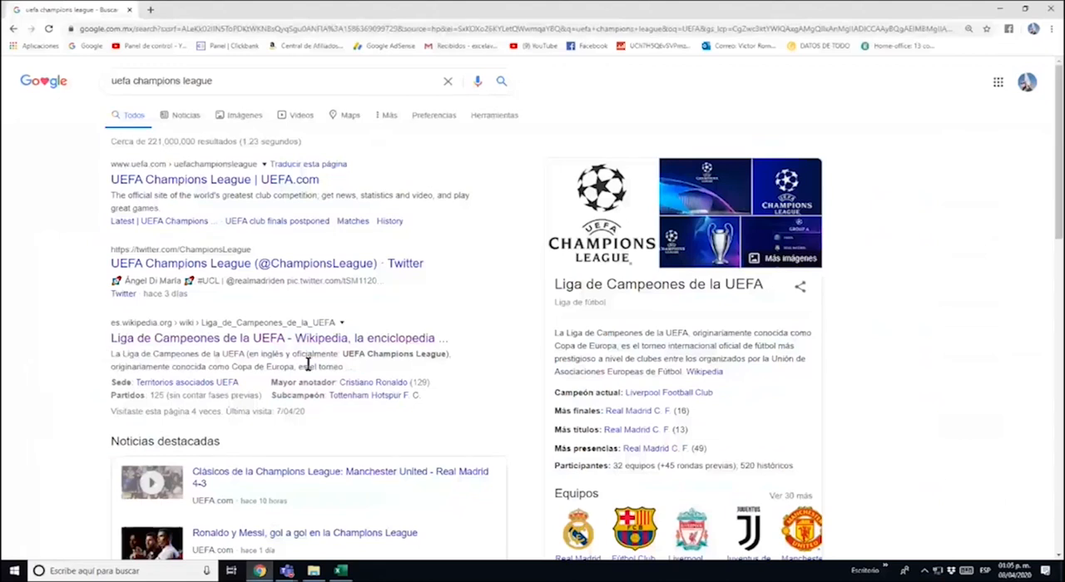
click(250, 343)
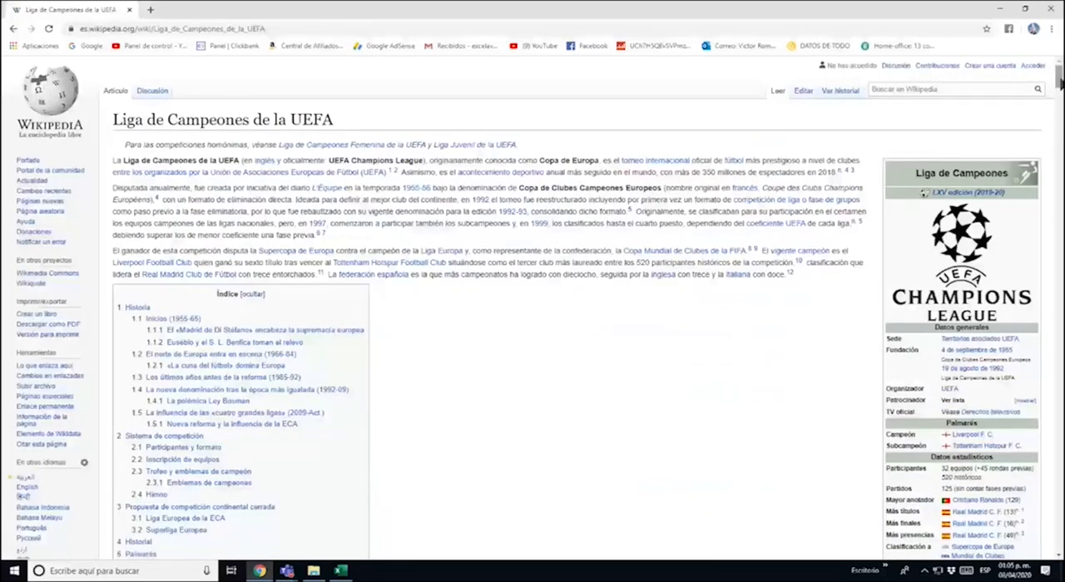
Find the Títulos por país table in the Wikipedia article and copy the page's address
drag(1059, 79, 1057, 324)
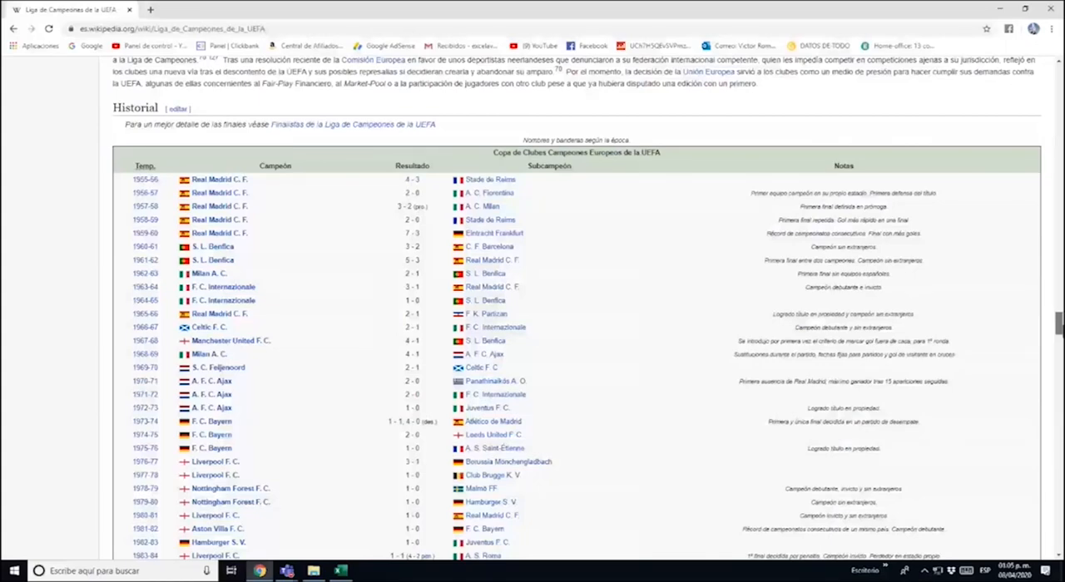
drag(1058, 324, 1057, 393)
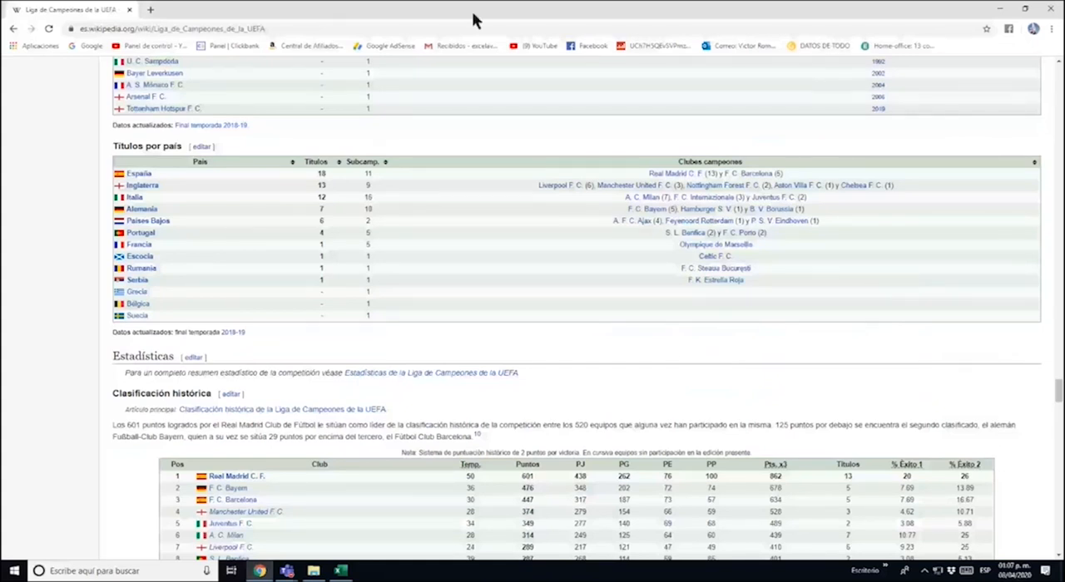
click(306, 28)
key(ctrl+c)
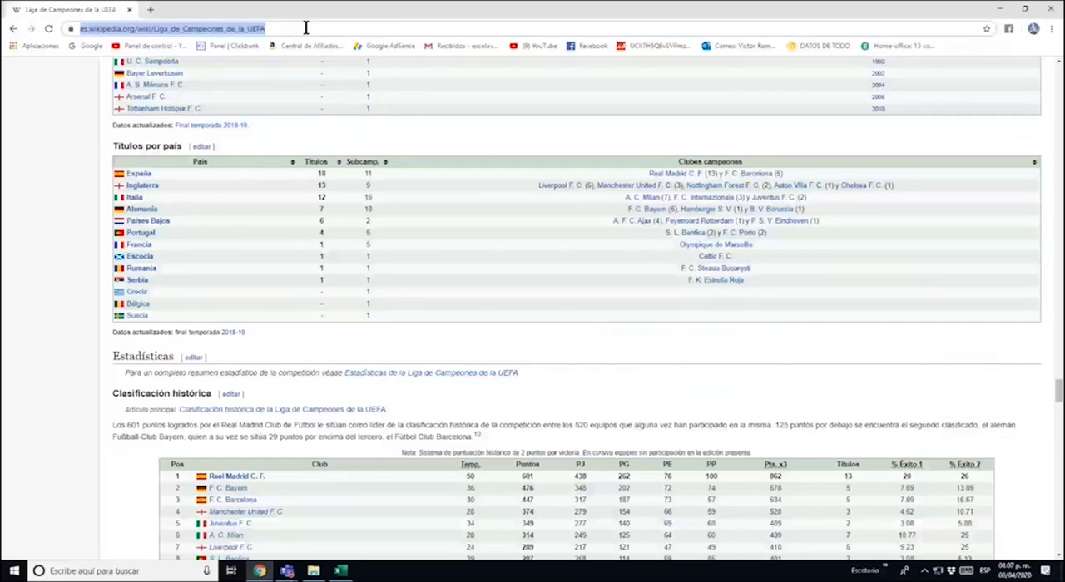
click(340, 571)
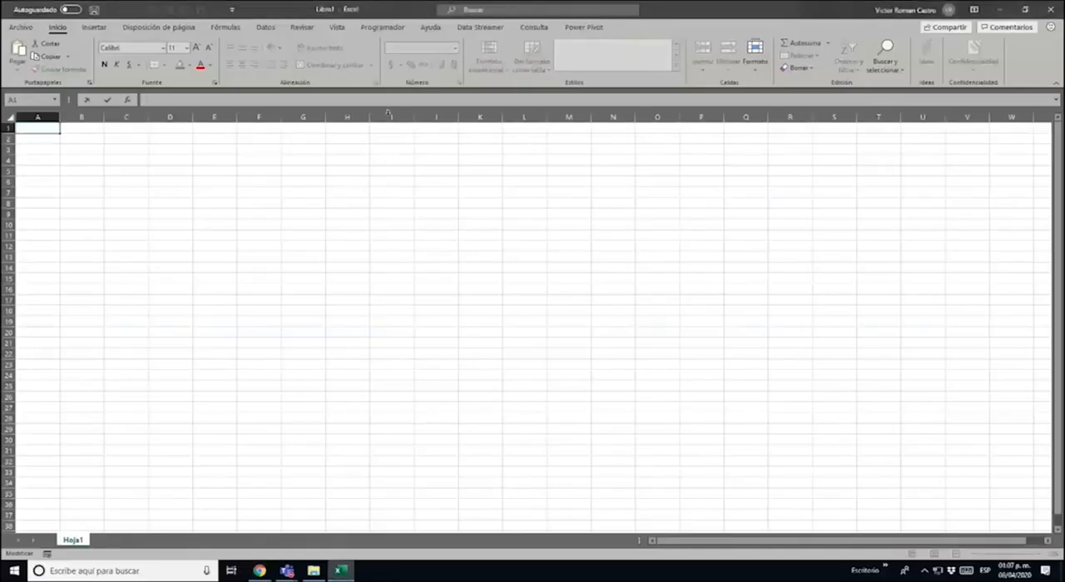
click(269, 28)
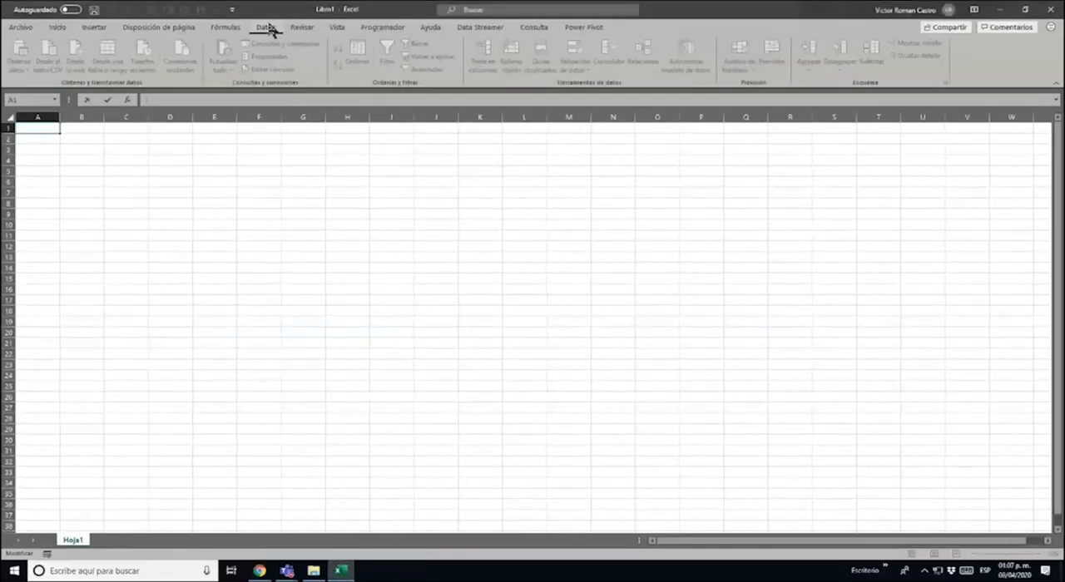
click(220, 160)
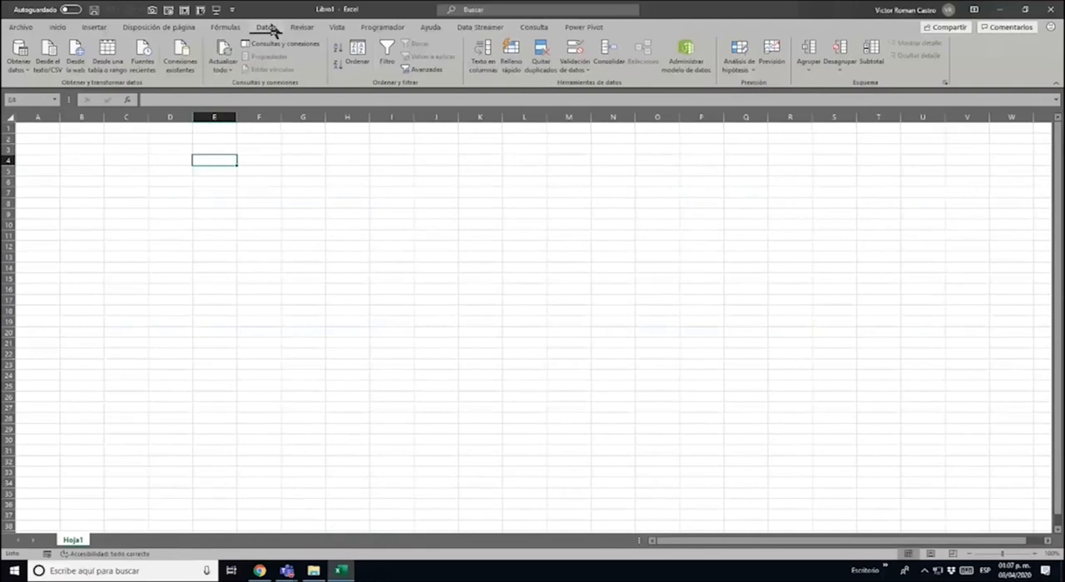
key(ctrl+Home)
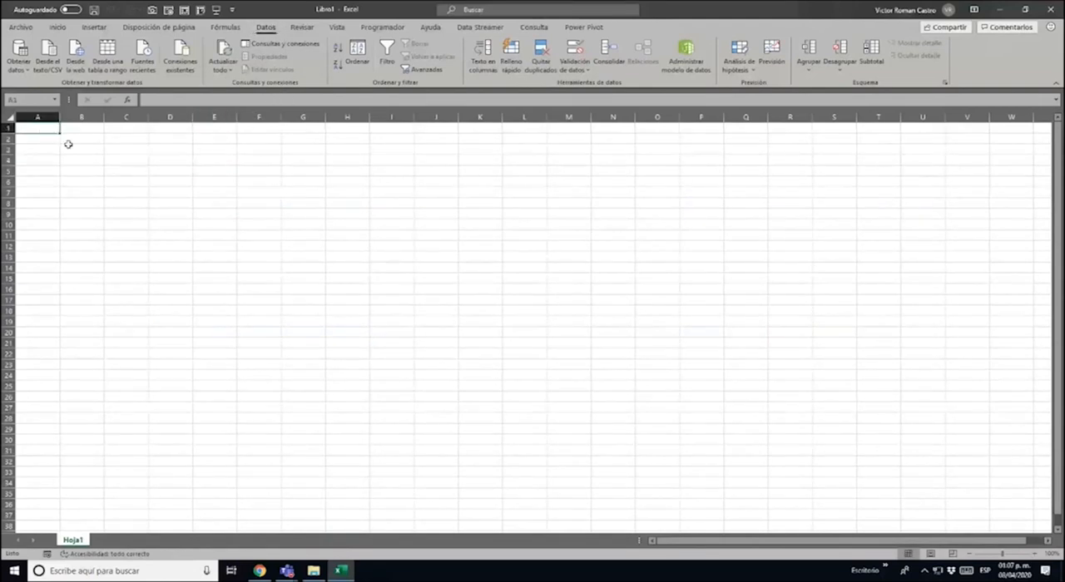
click(77, 70)
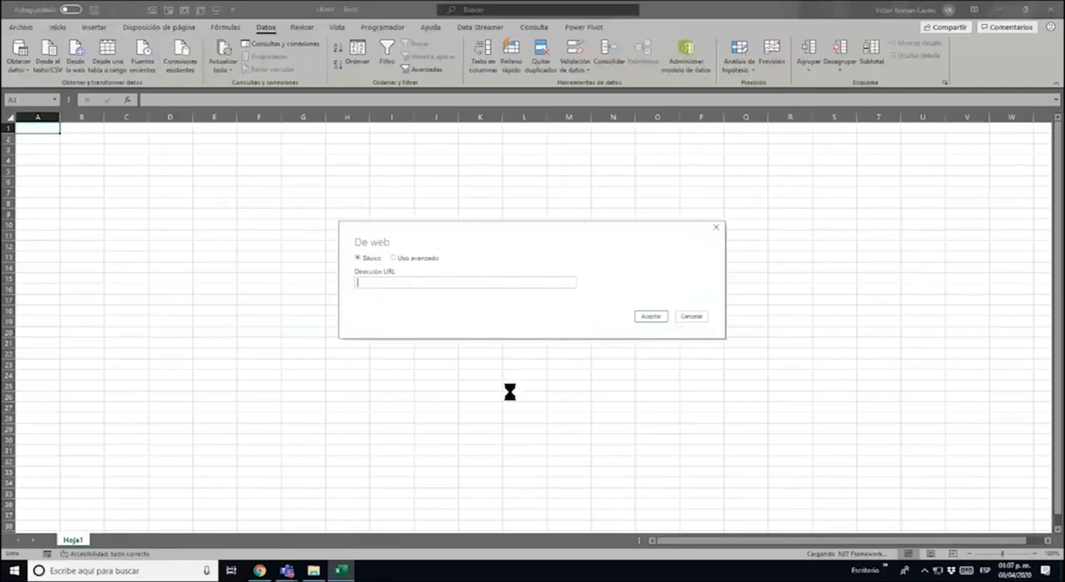
click(263, 572)
key(alt+Tab)
key(ctrl+v)
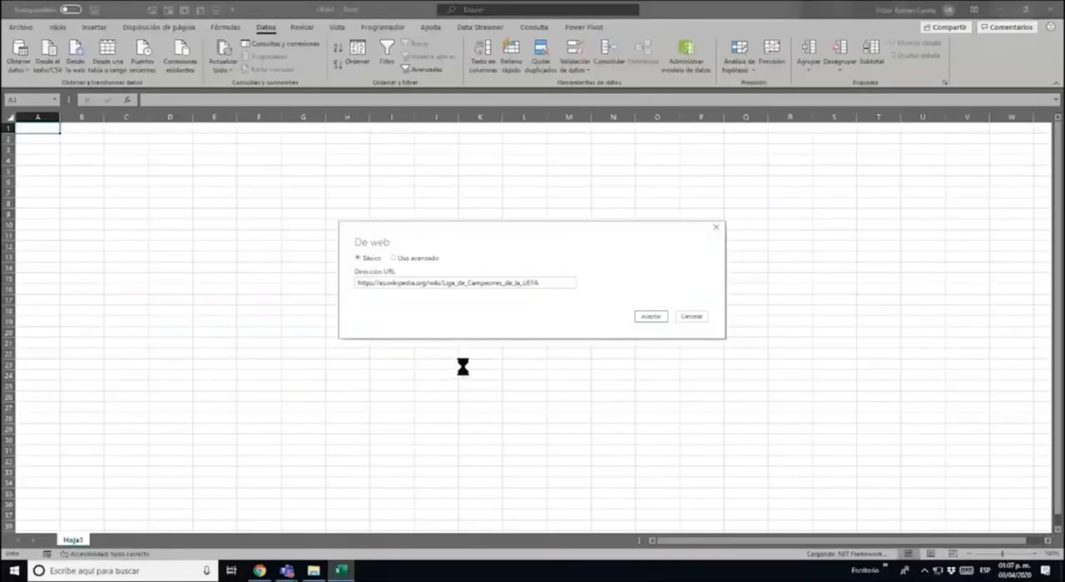
click(648, 316)
drag(549, 284, 150, 288)
key(BackSpace)
key(ctrl+v)
click(646, 317)
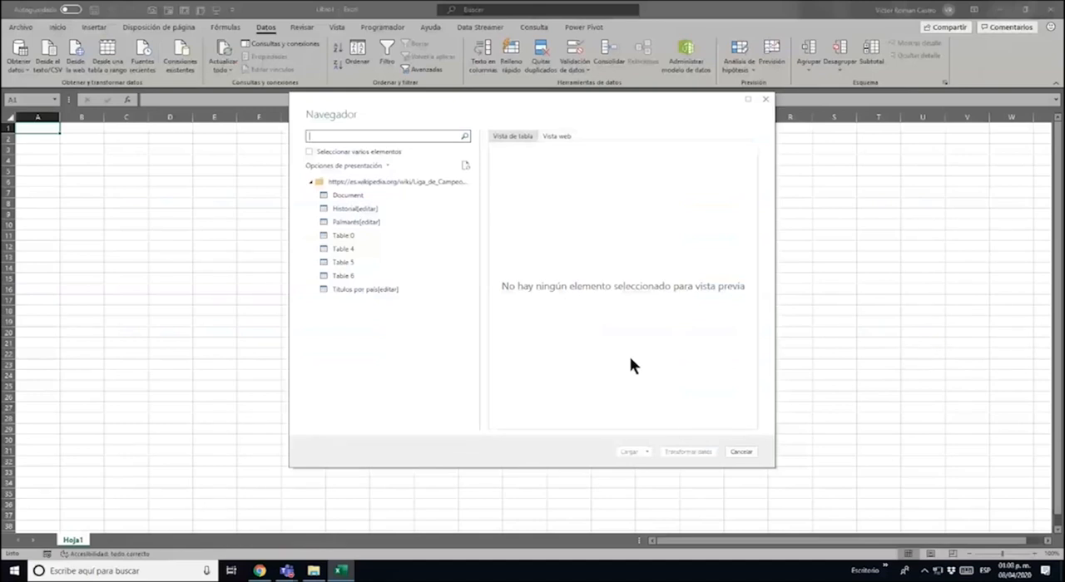
Check the table heading on the web page, preview Títulos por país in the Navigator, and open it for transformation in Power Query
click(260, 571)
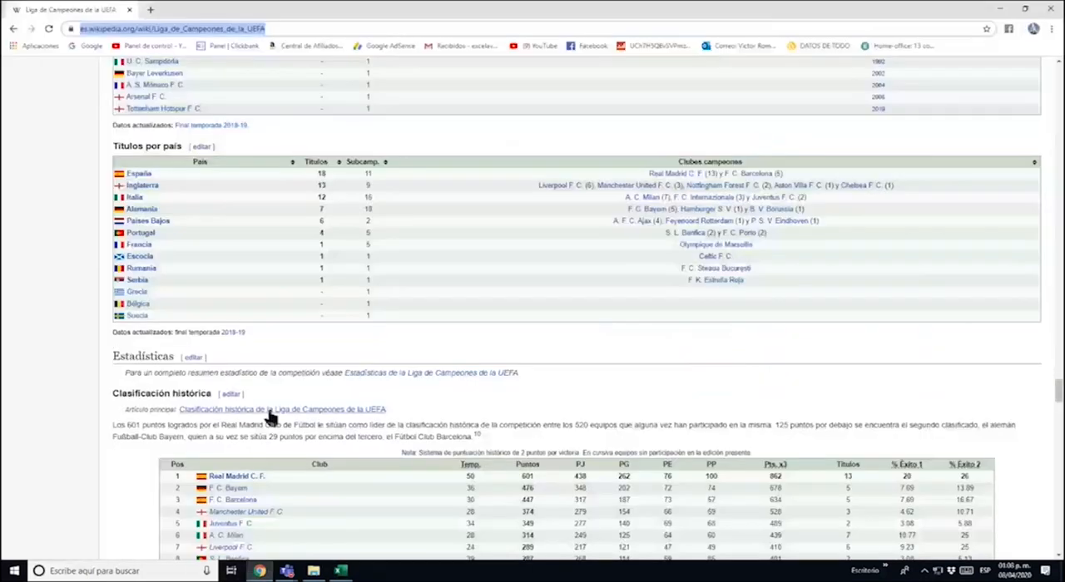
drag(115, 145, 184, 145)
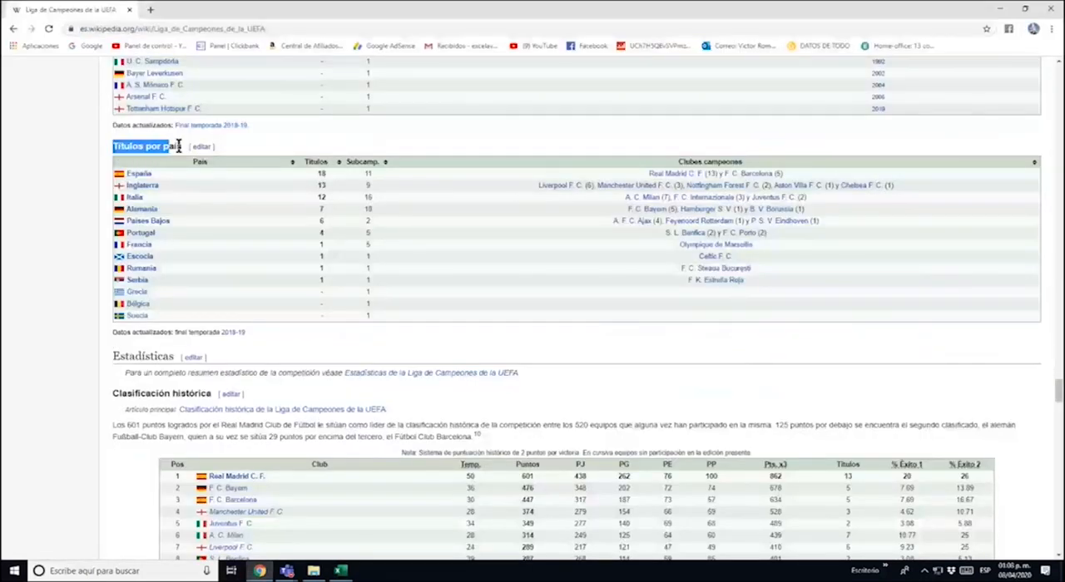
key(alt+Tab)
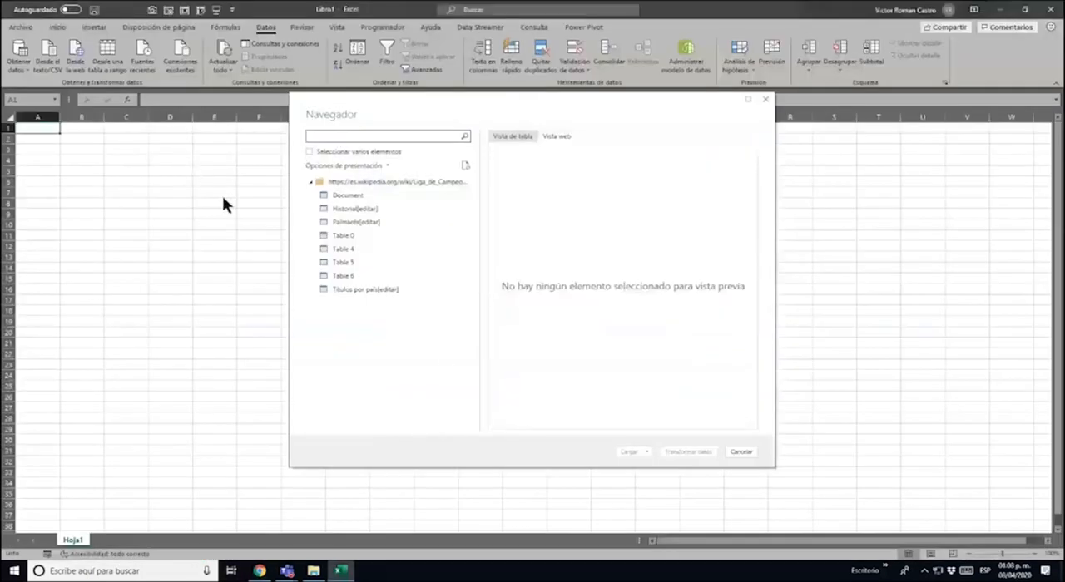
click(380, 287)
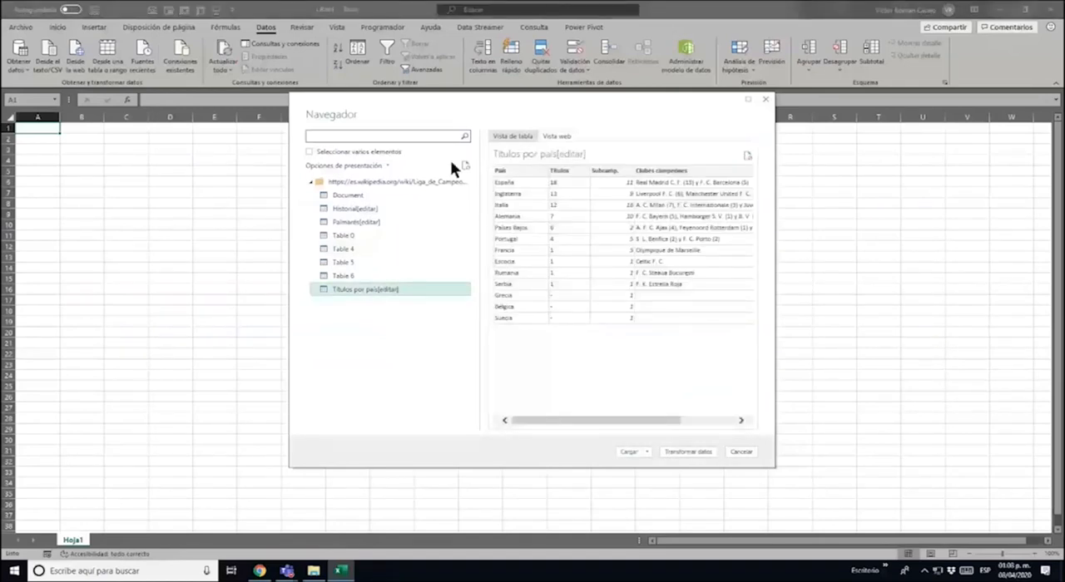
drag(577, 418, 672, 421)
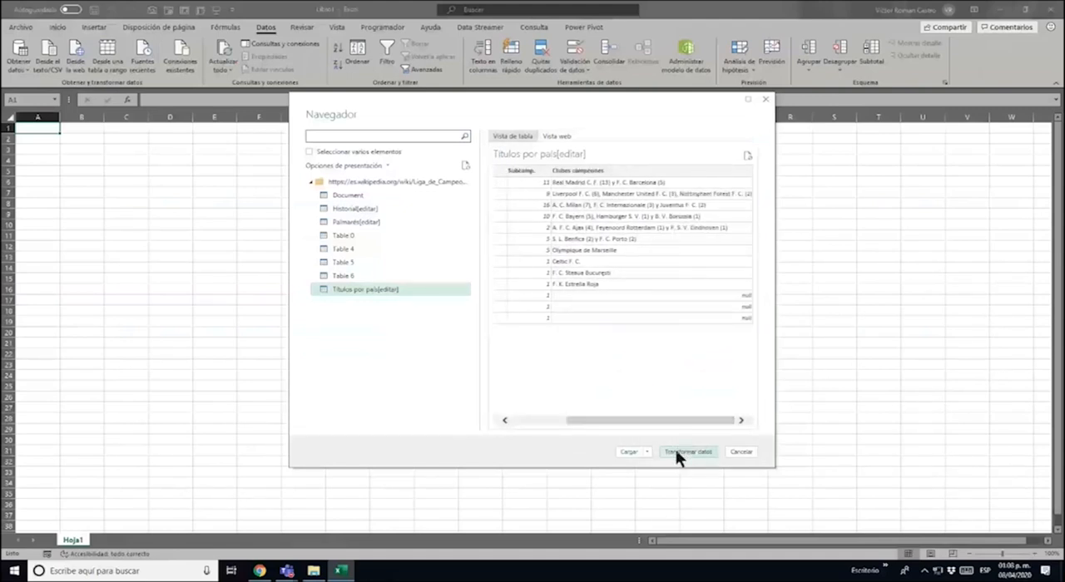
click(676, 451)
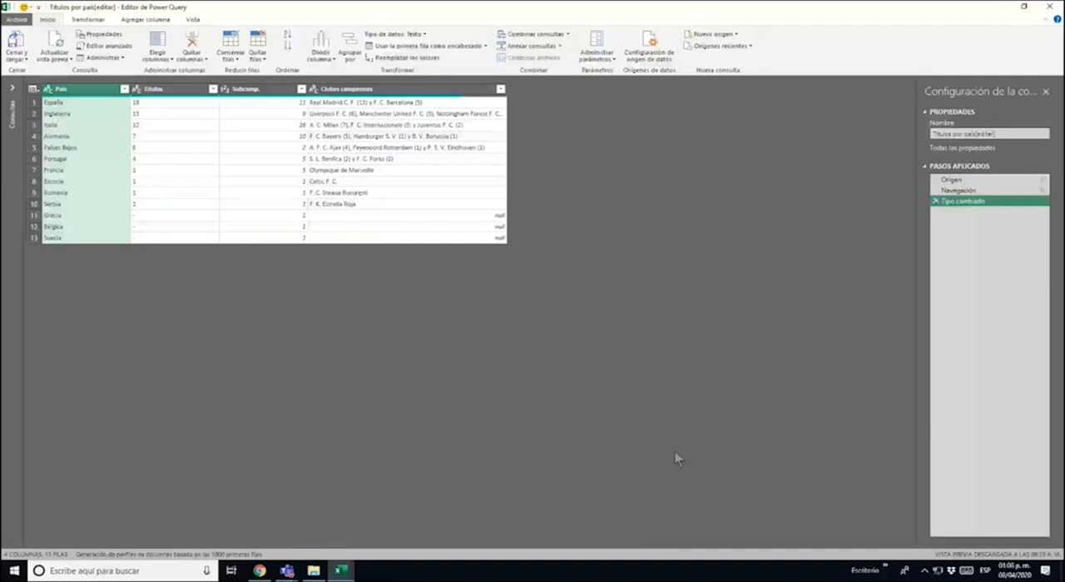
click(87, 103)
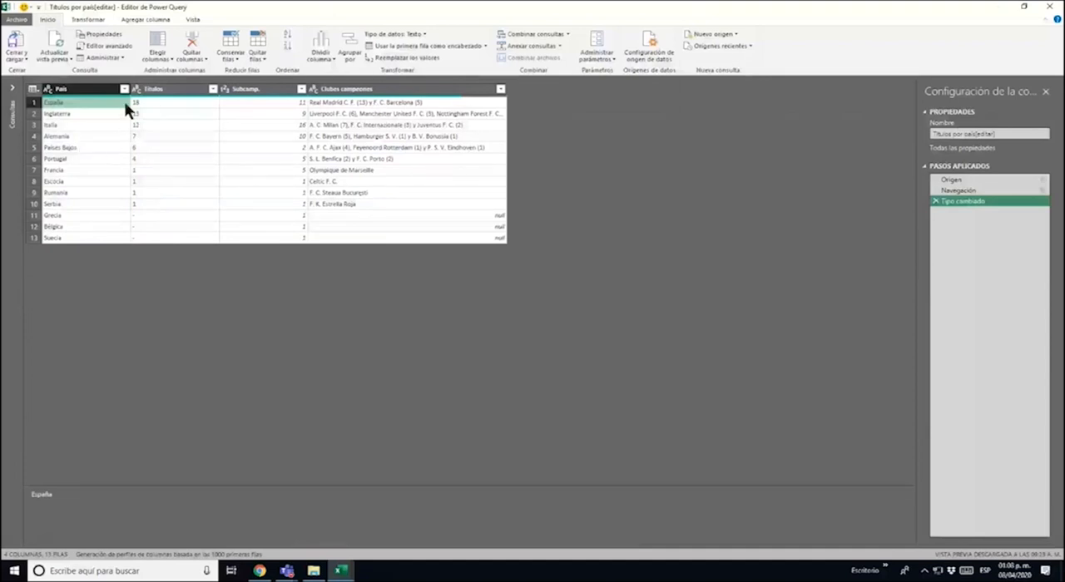
click(179, 102)
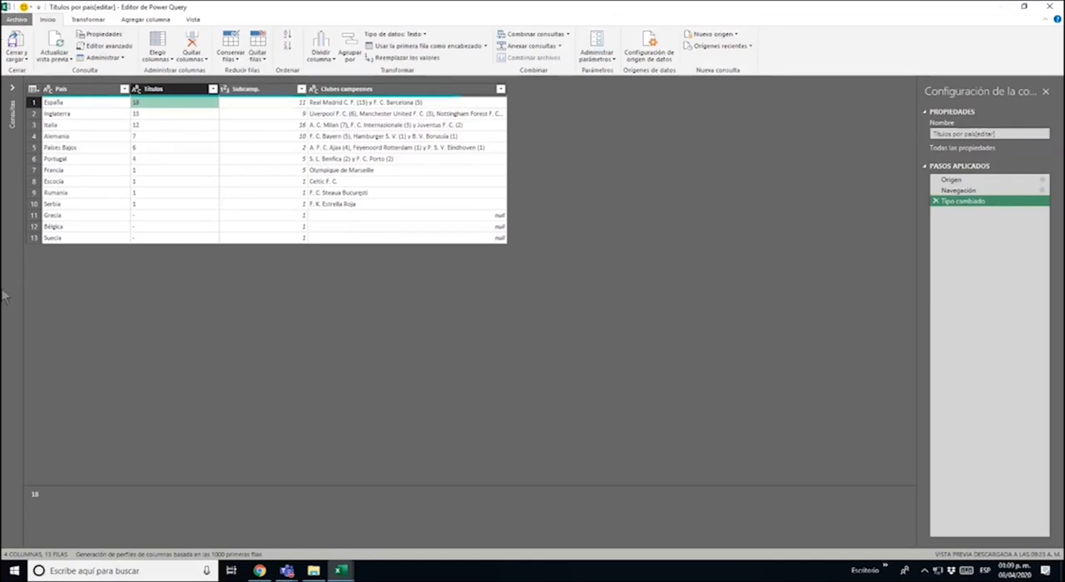
click(102, 90)
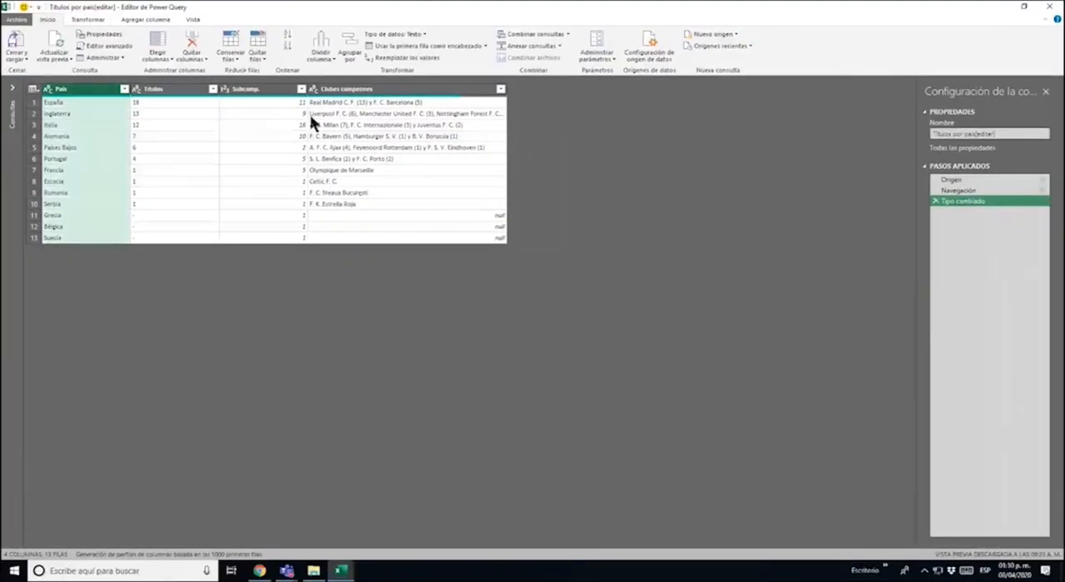
Split the Clubes campeones column by the Coma delimiter at each occurrence
click(392, 90)
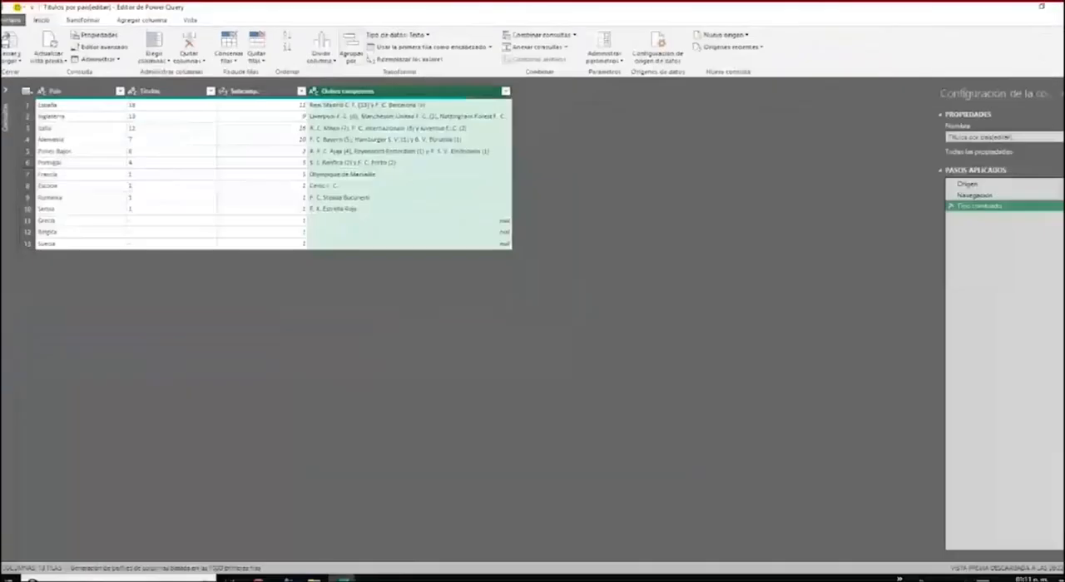
click(322, 58)
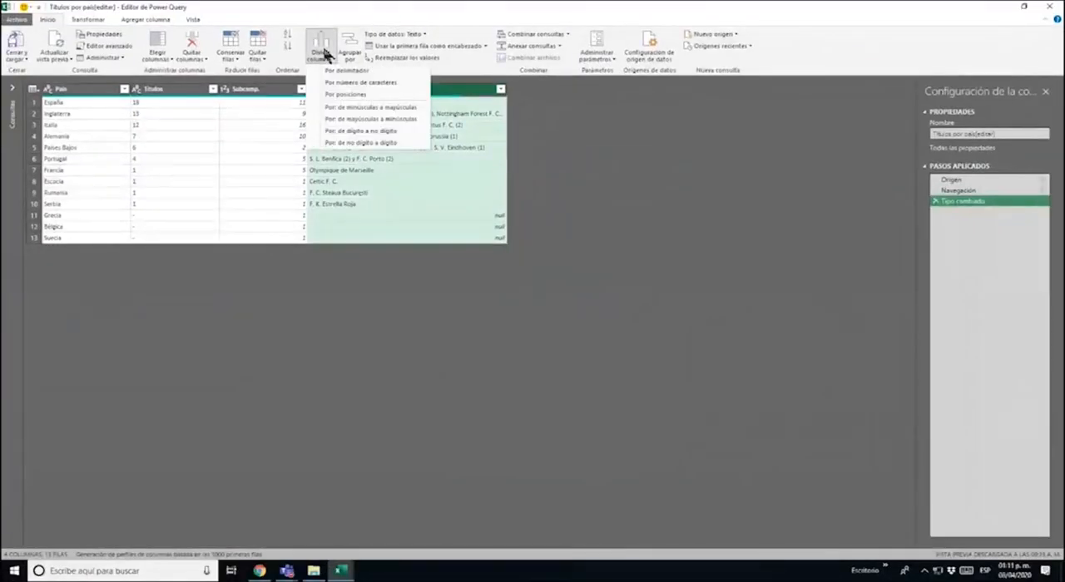
click(404, 70)
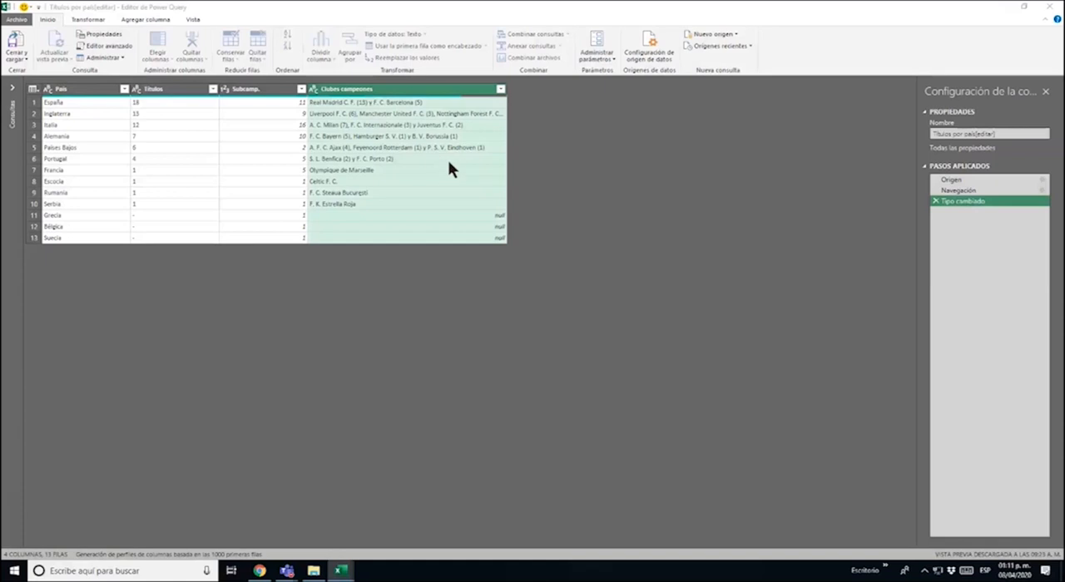
drag(498, 196, 422, 255)
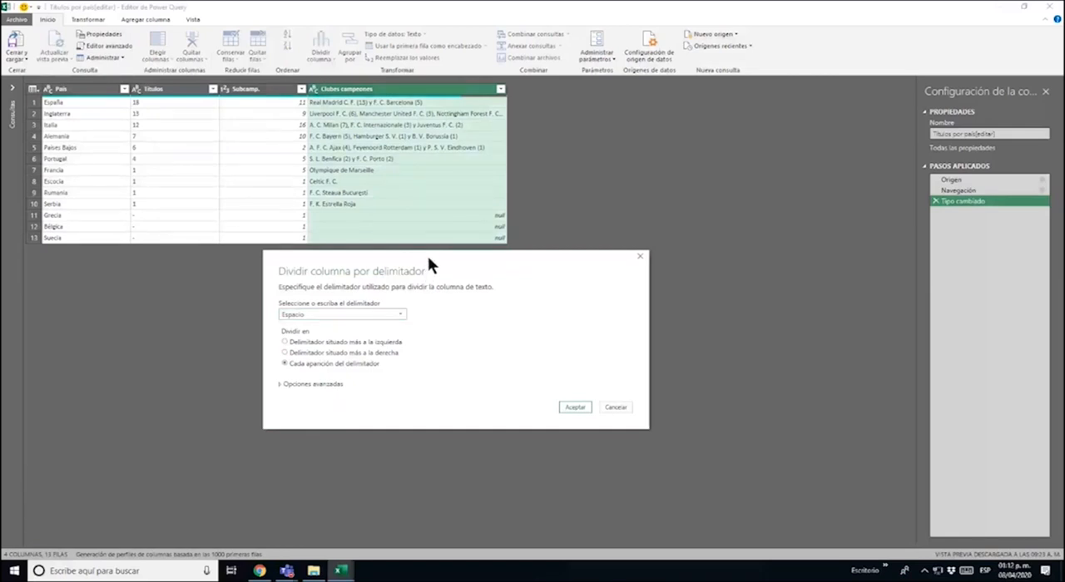
drag(428, 265, 444, 138)
click(416, 189)
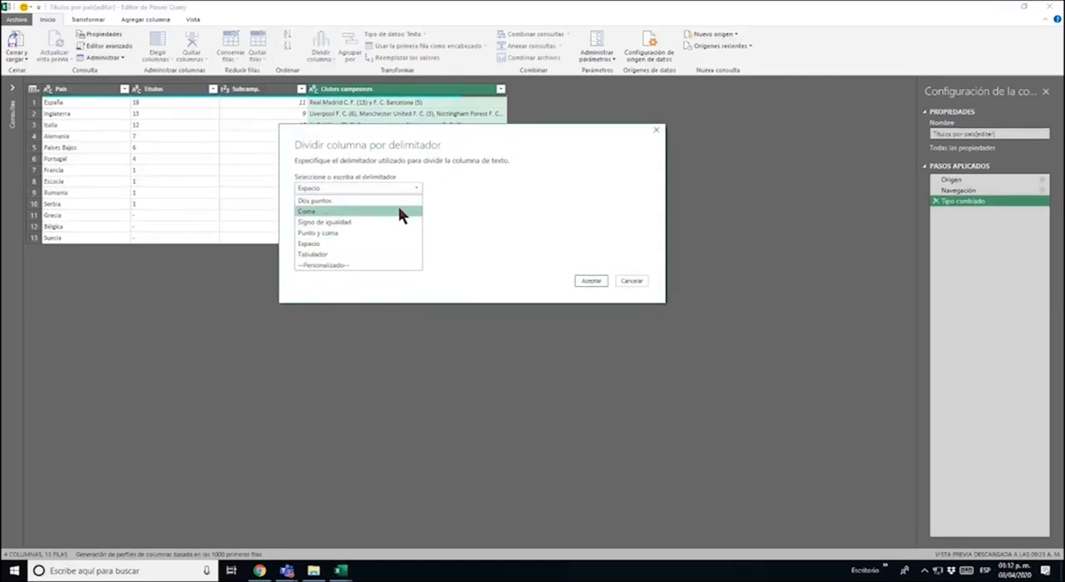
click(398, 211)
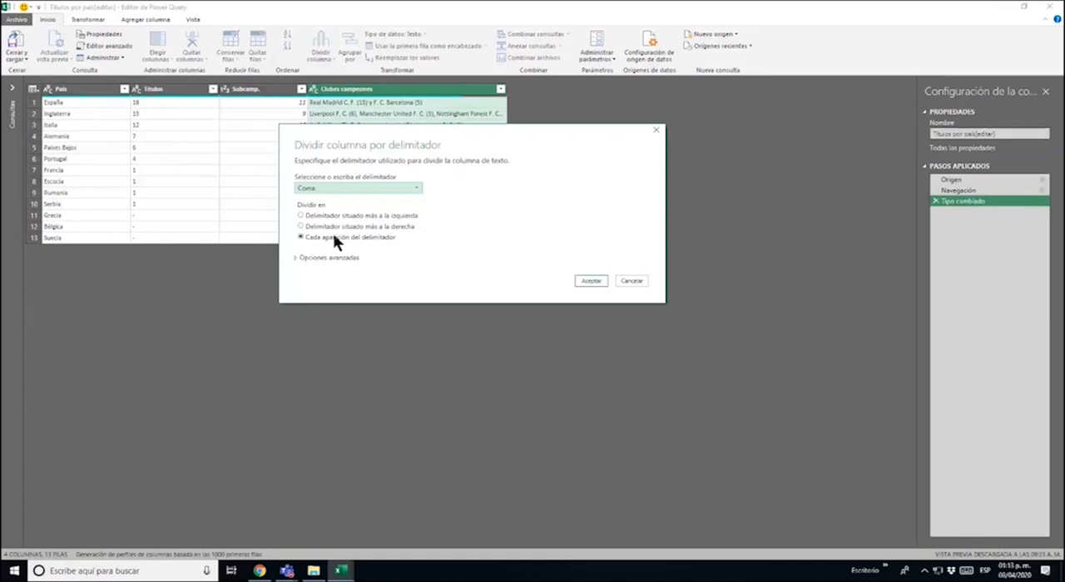
click(588, 279)
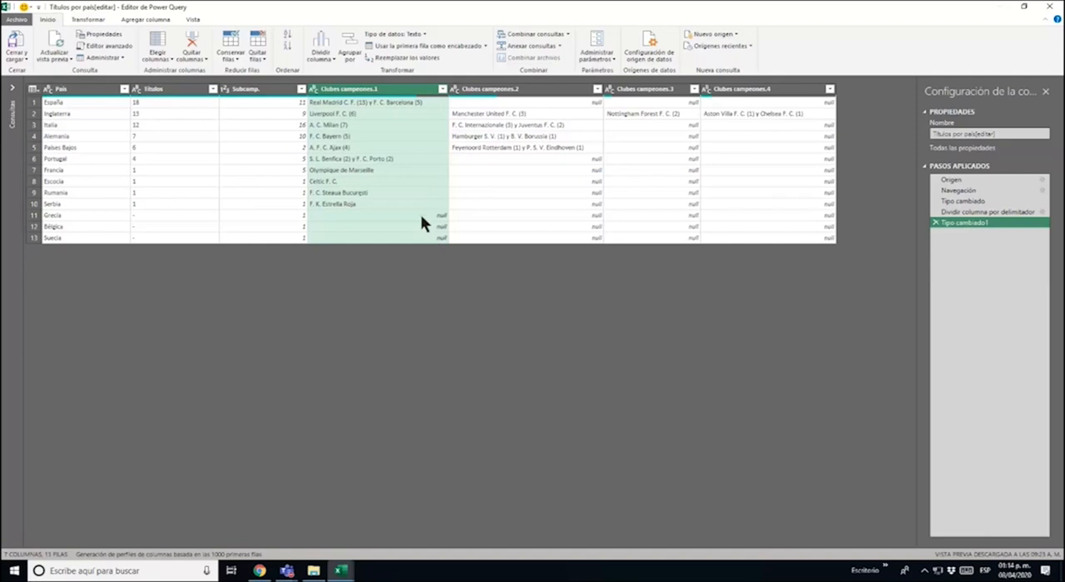
Try to split the Clubes campeones.1 column at each occurrence of the custom delimiter "y"
click(405, 102)
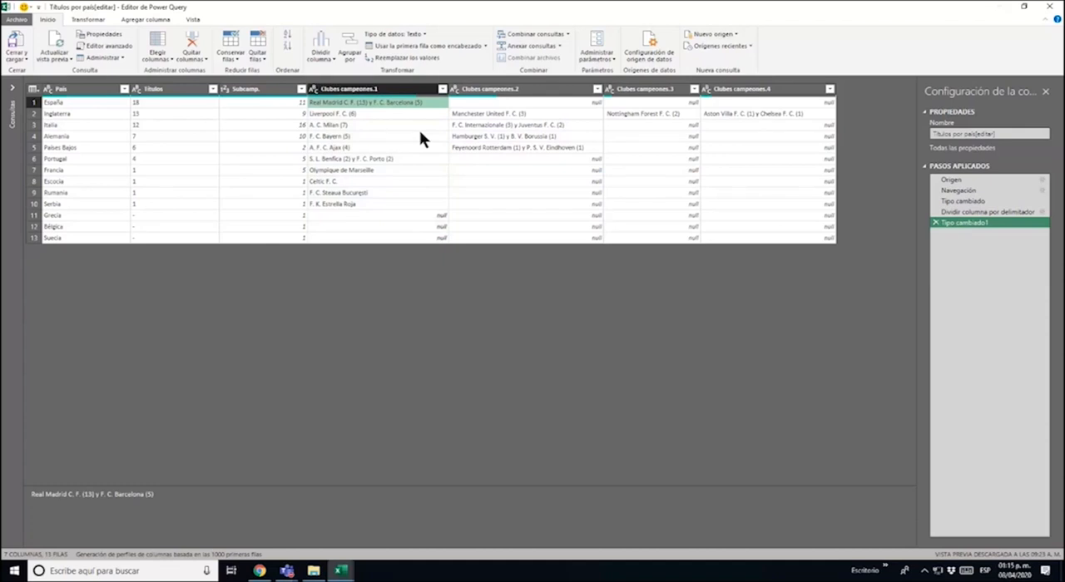
click(400, 90)
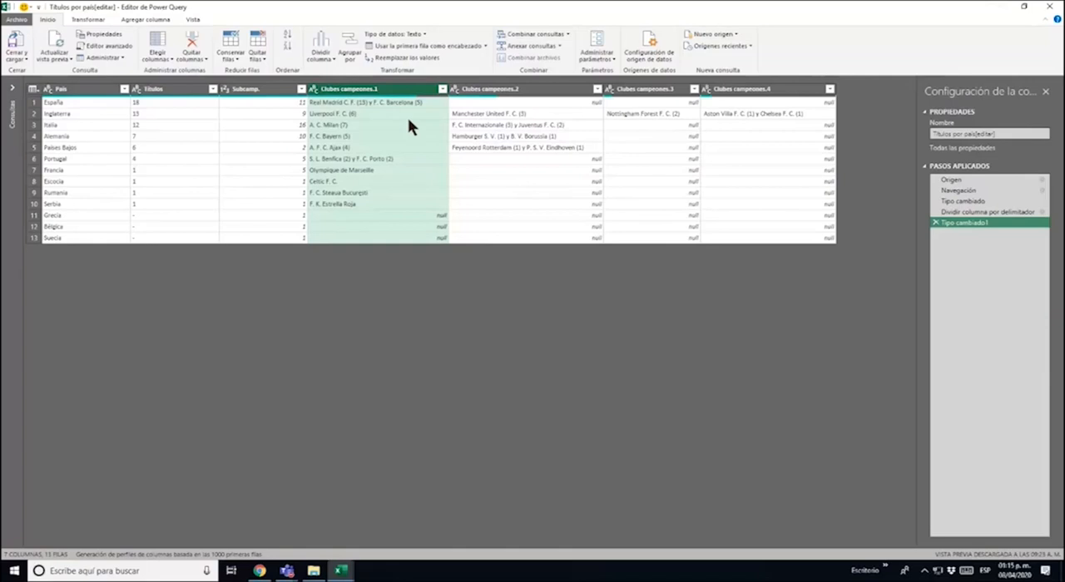
click(324, 43)
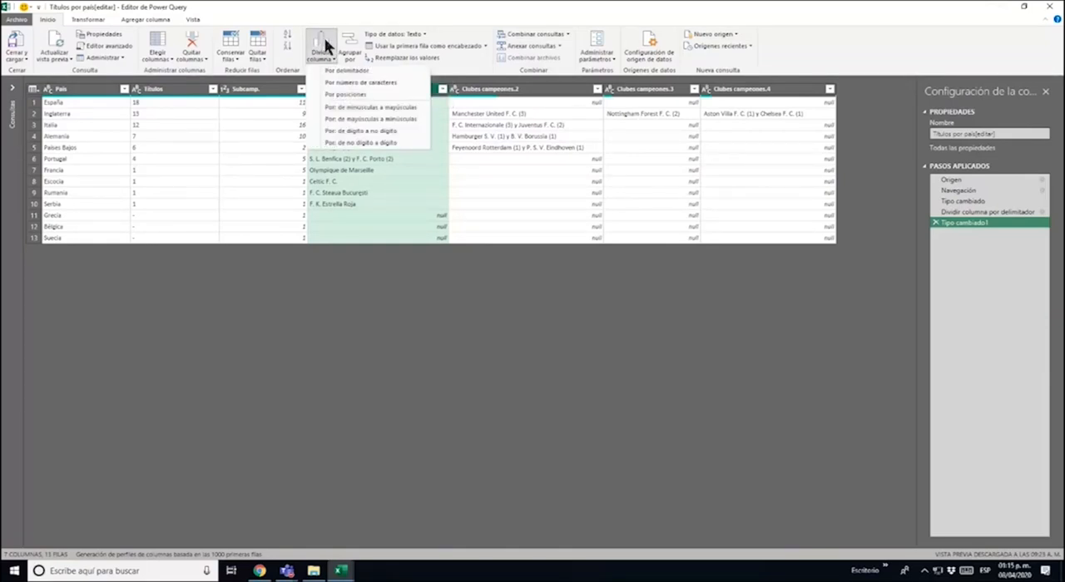
click(347, 72)
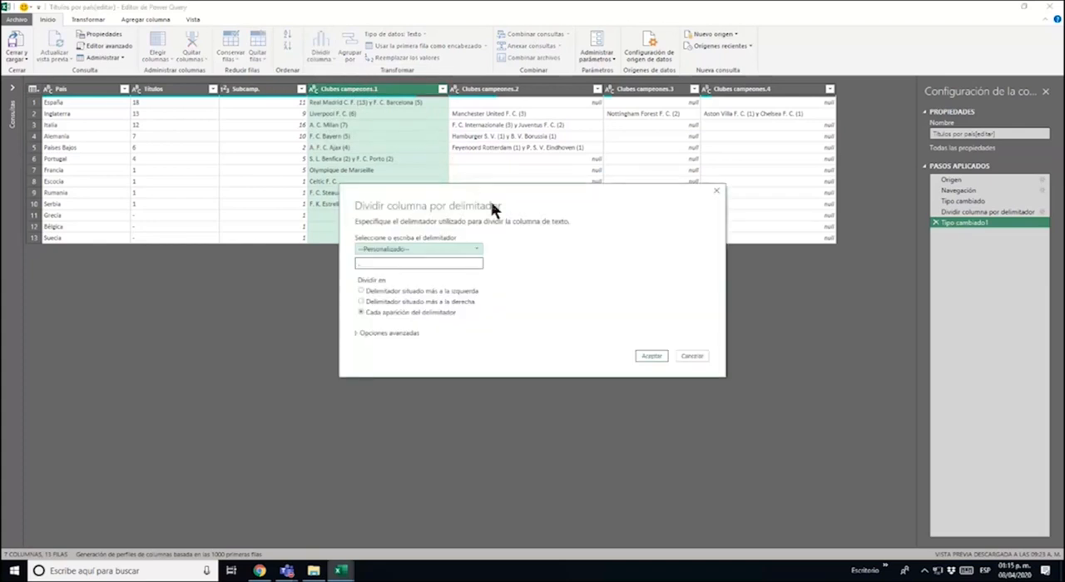
drag(539, 193, 631, 216)
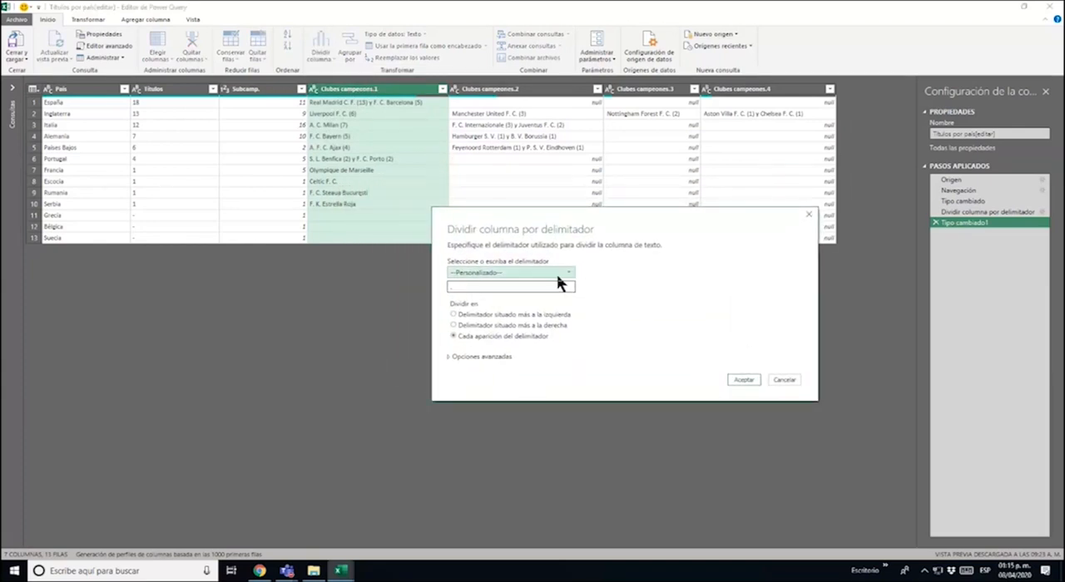
click(558, 274)
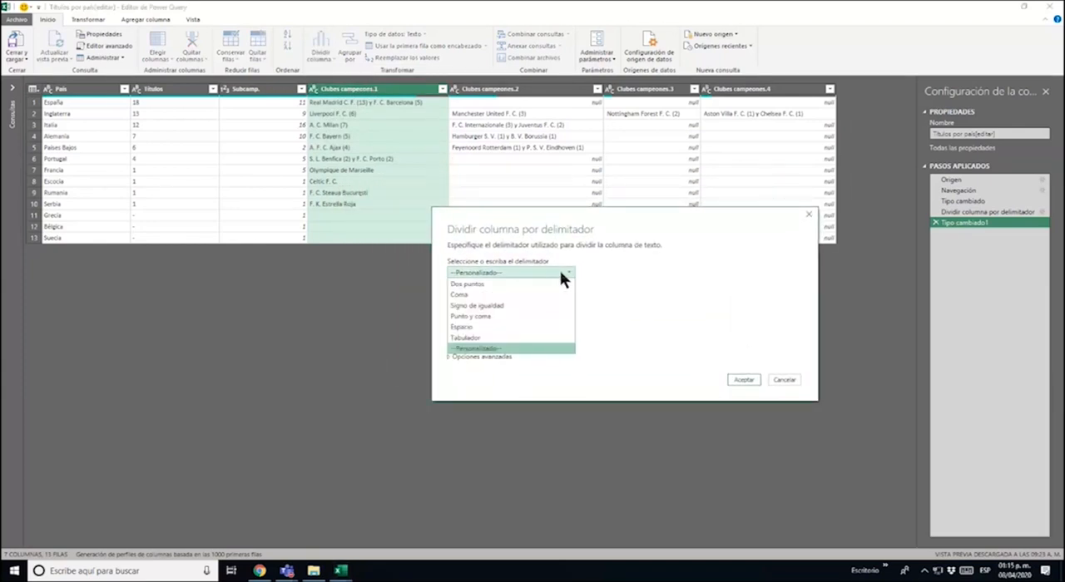
click(538, 348)
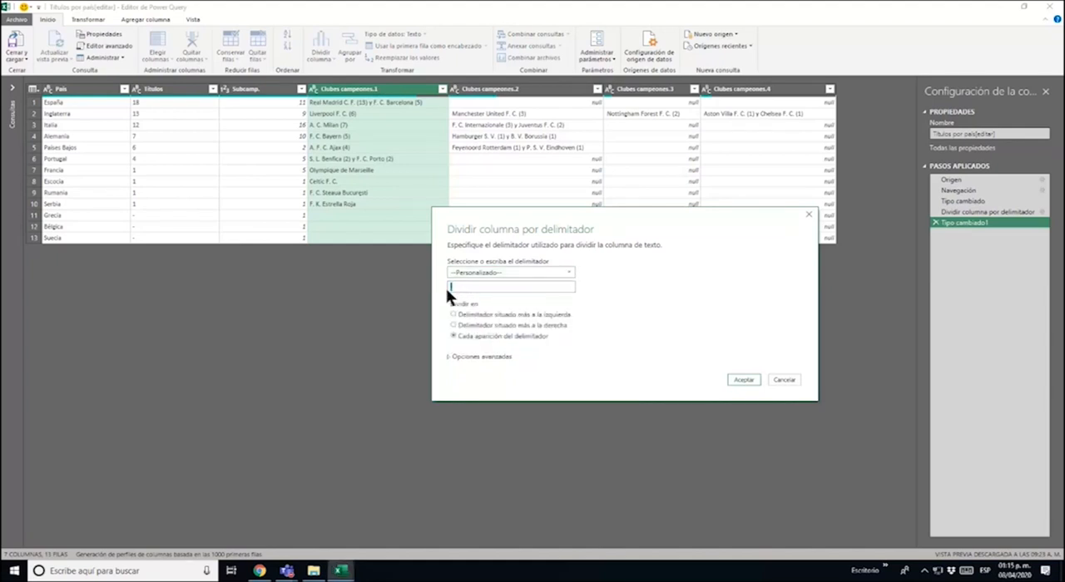
click(502, 272)
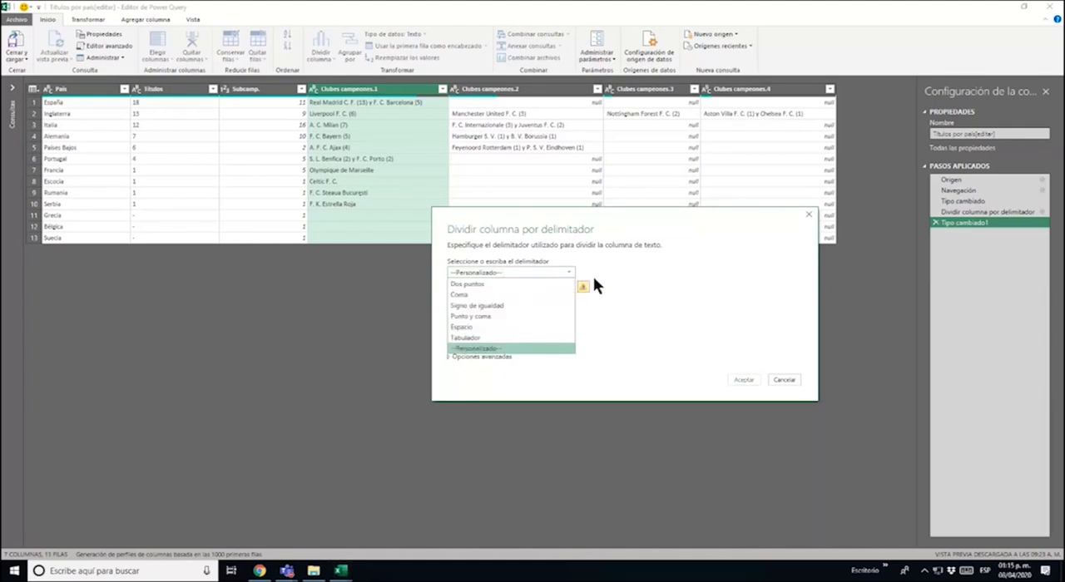
click(525, 349)
click(508, 287)
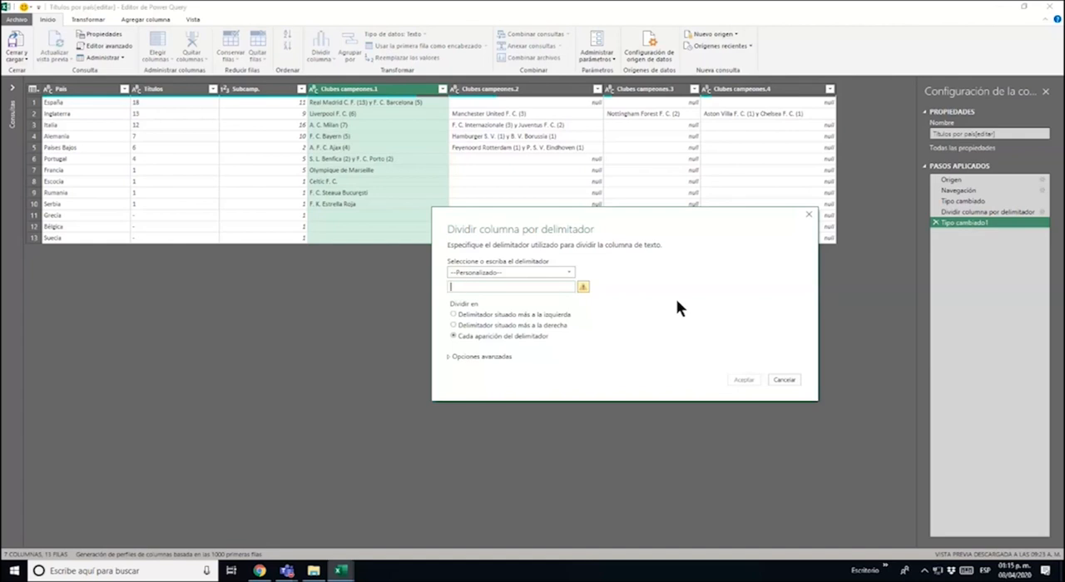
text(y)
click(745, 379)
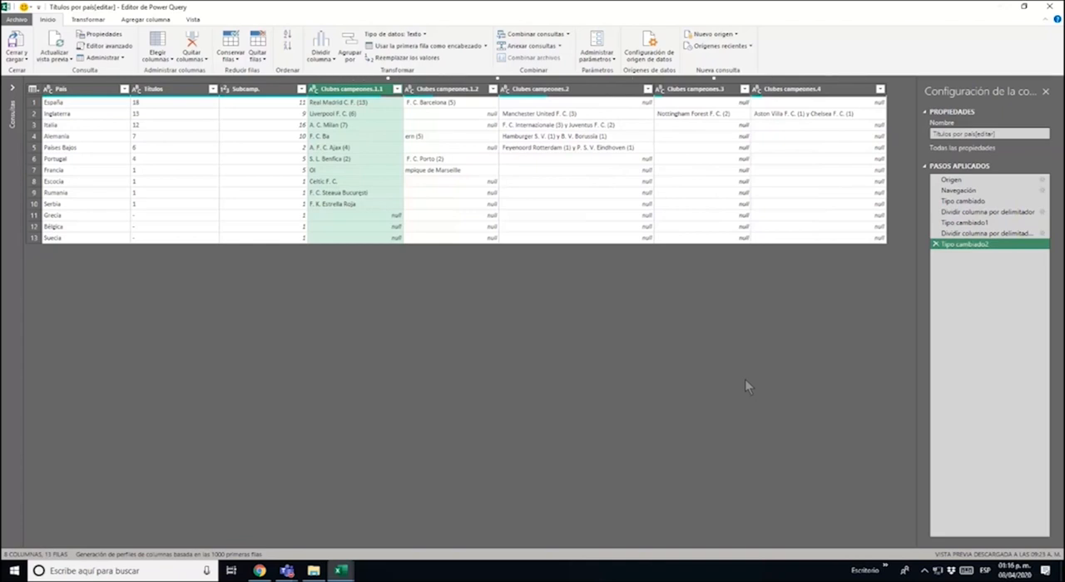
Check the Francia row in the two split columns, and delete the last type-change step and the "y" split from the applied steps
ctrl+click(420, 89)
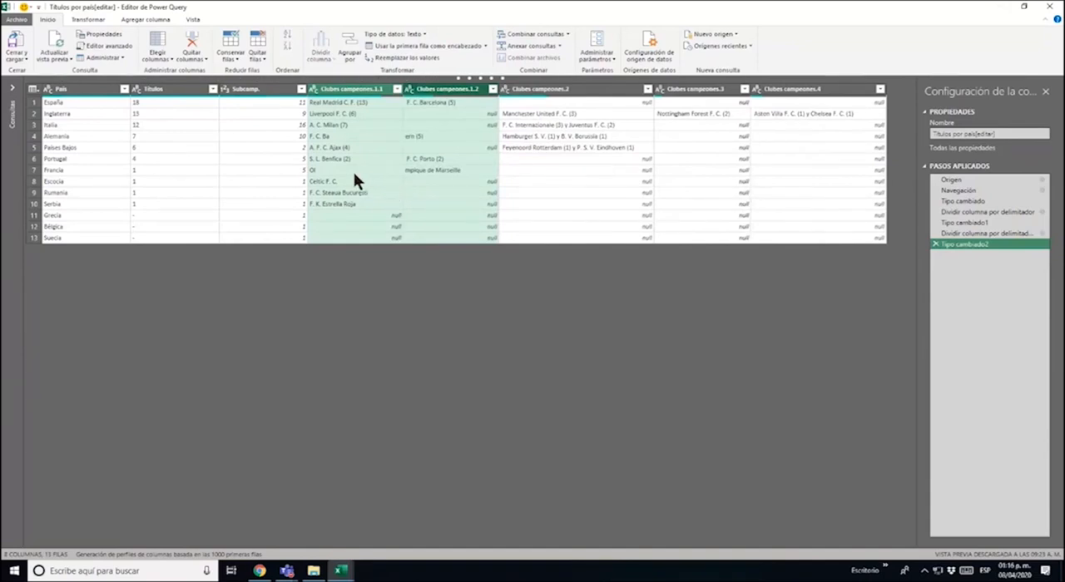
click(353, 170)
click(430, 170)
click(393, 171)
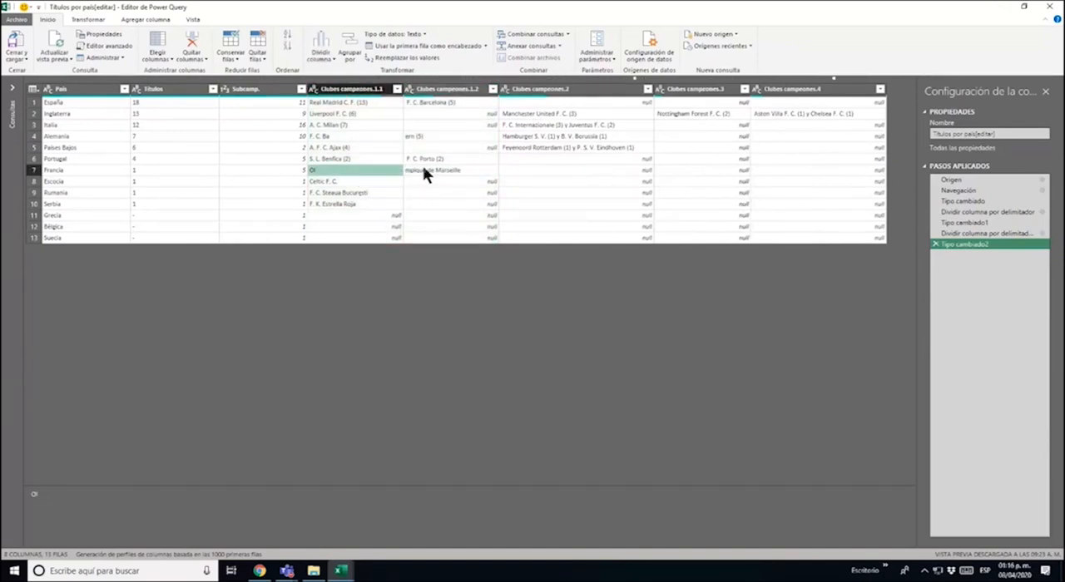
click(422, 169)
click(382, 170)
click(935, 244)
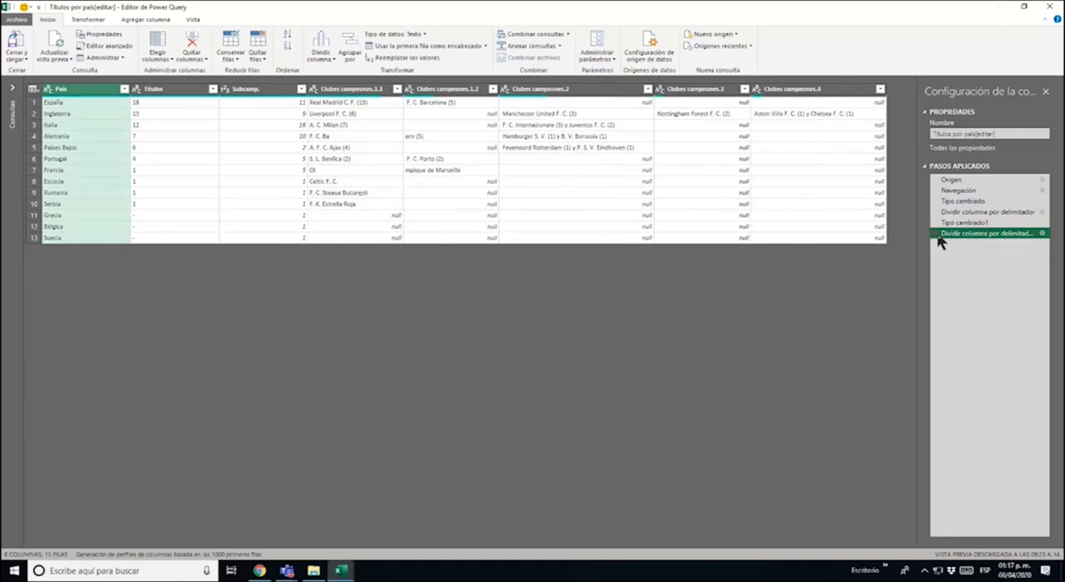
click(936, 234)
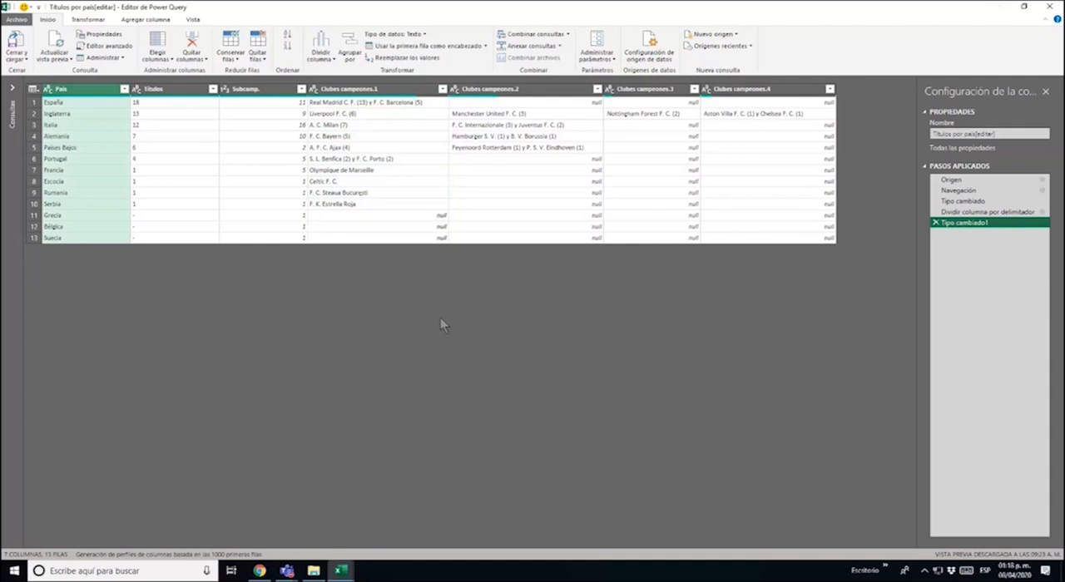
Split Clubes campeones.1 at each custom delimiter "y" with a space on both sides, and check the España, Portugal and Francia rows
click(332, 170)
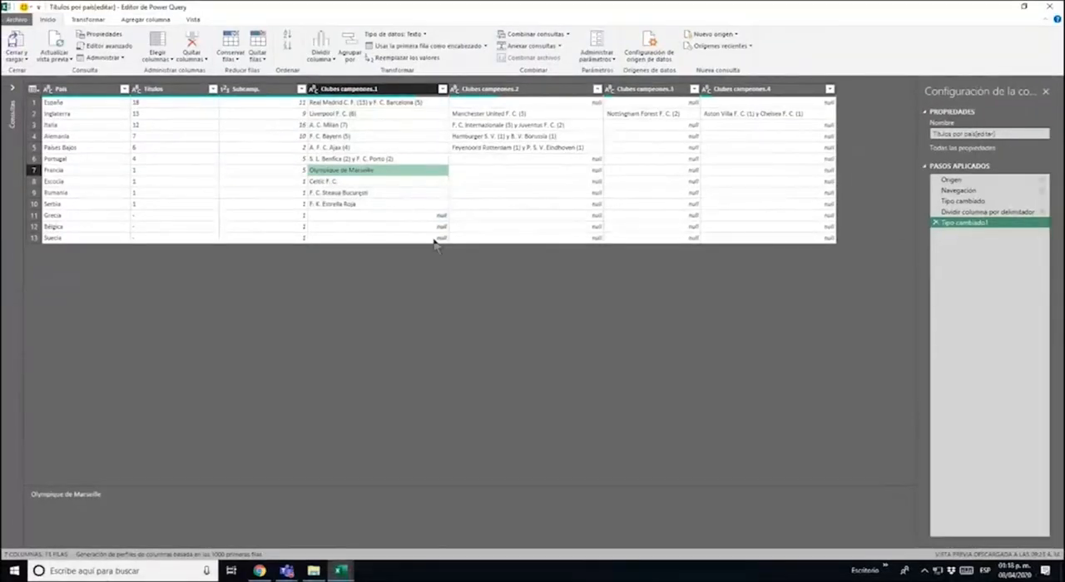
click(387, 89)
click(360, 92)
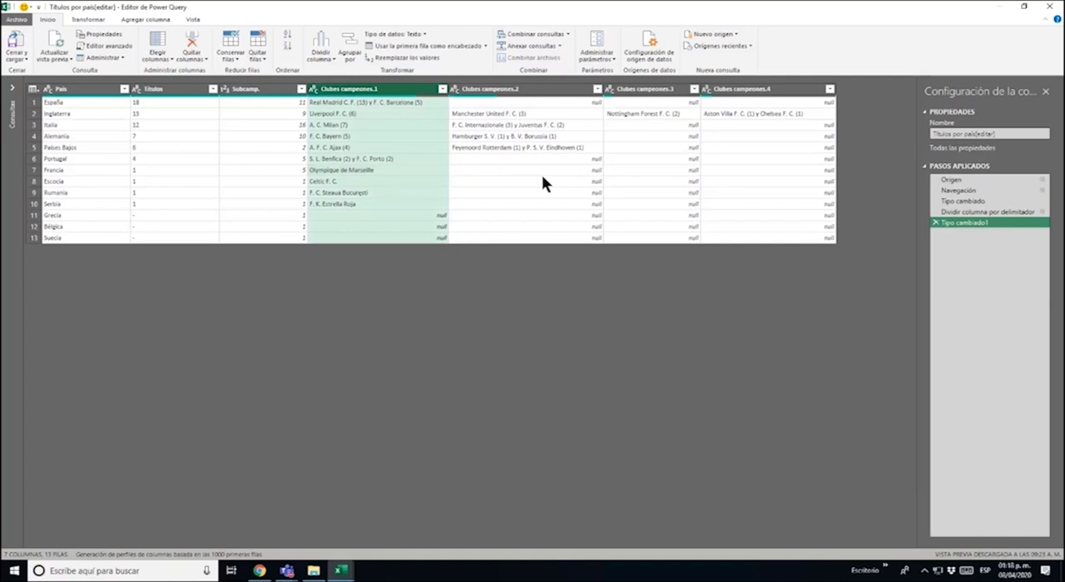
click(321, 51)
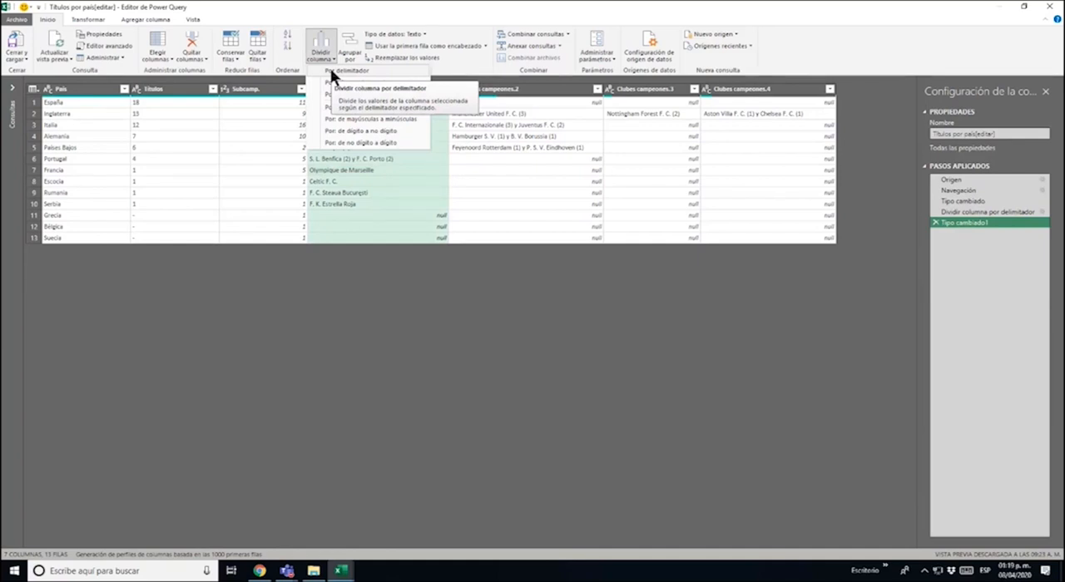
click(331, 70)
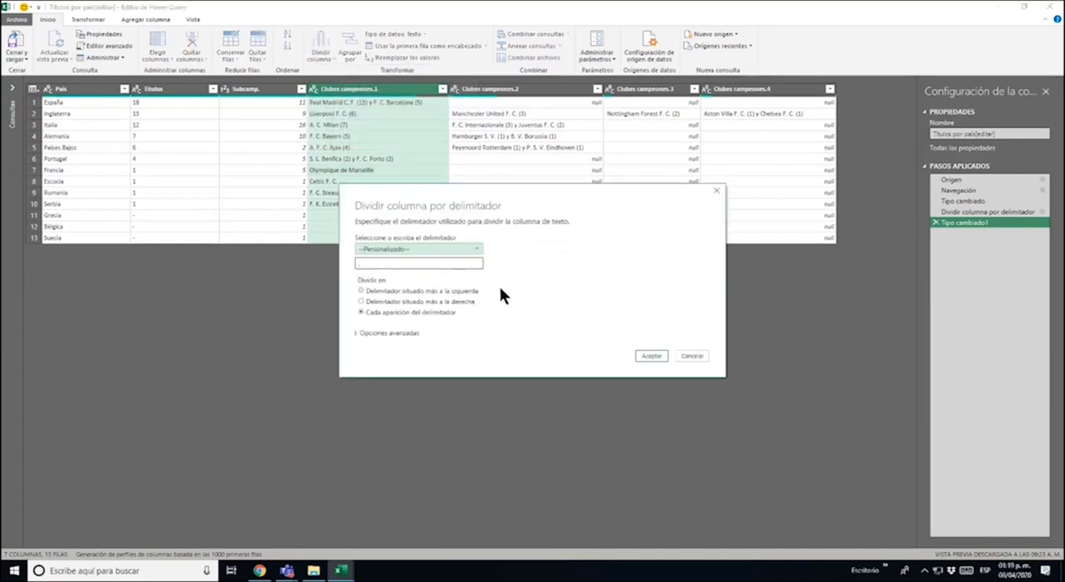
key(BackSpace)
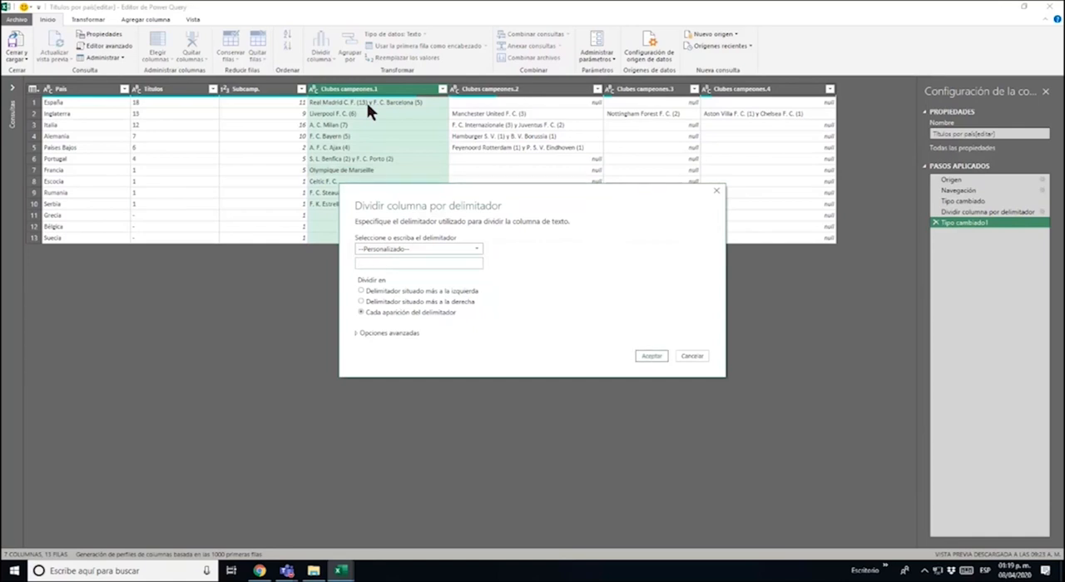
text(y)
click(649, 357)
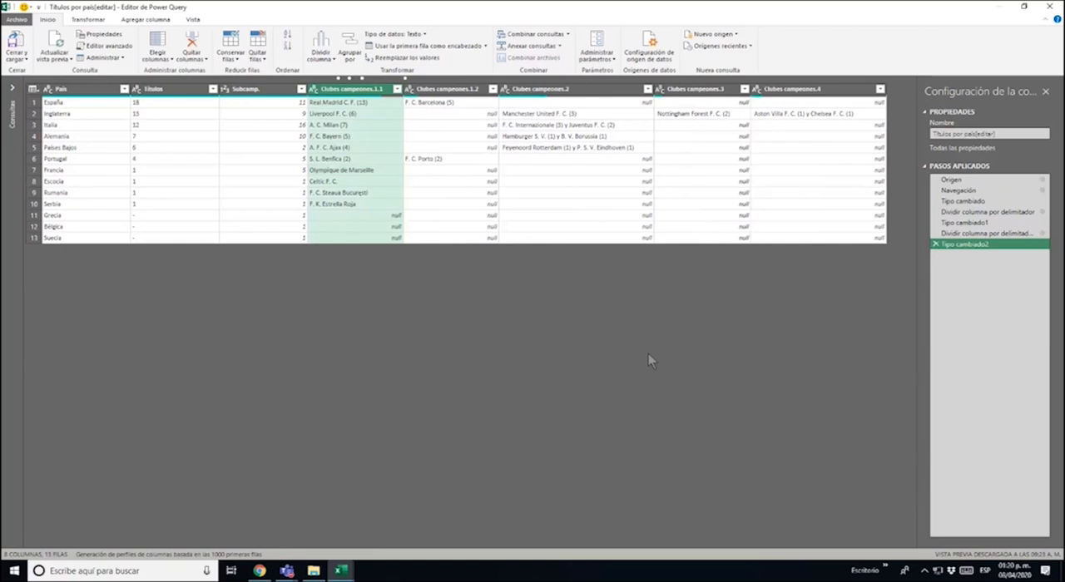
click(355, 102)
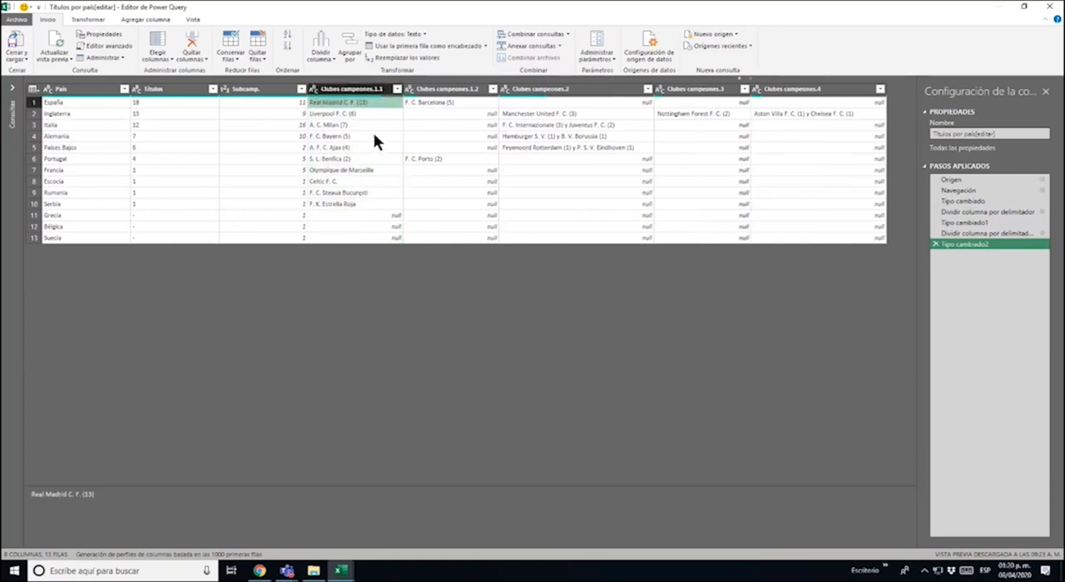
click(449, 103)
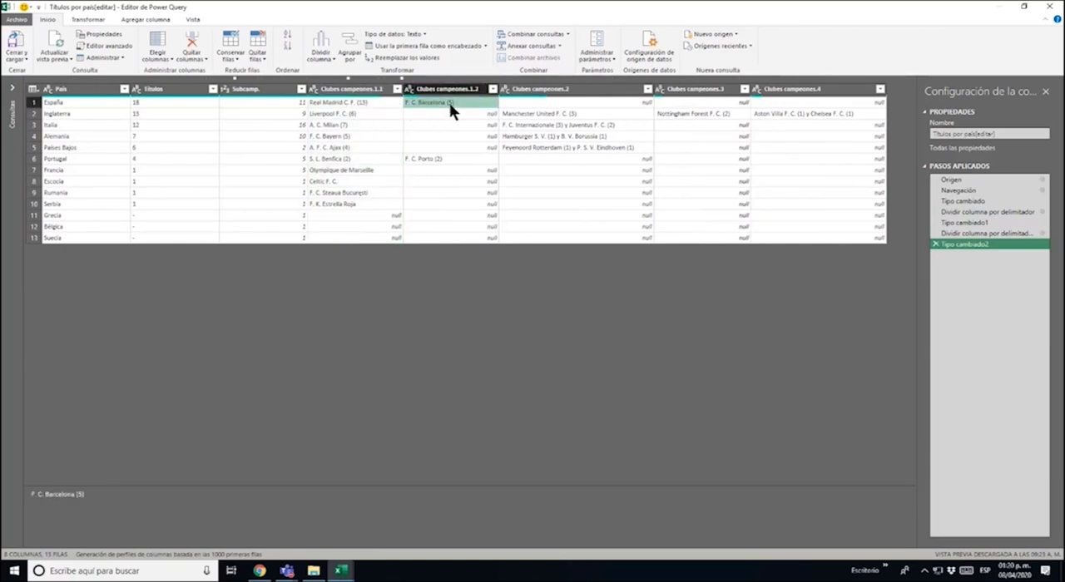
click(373, 158)
click(456, 159)
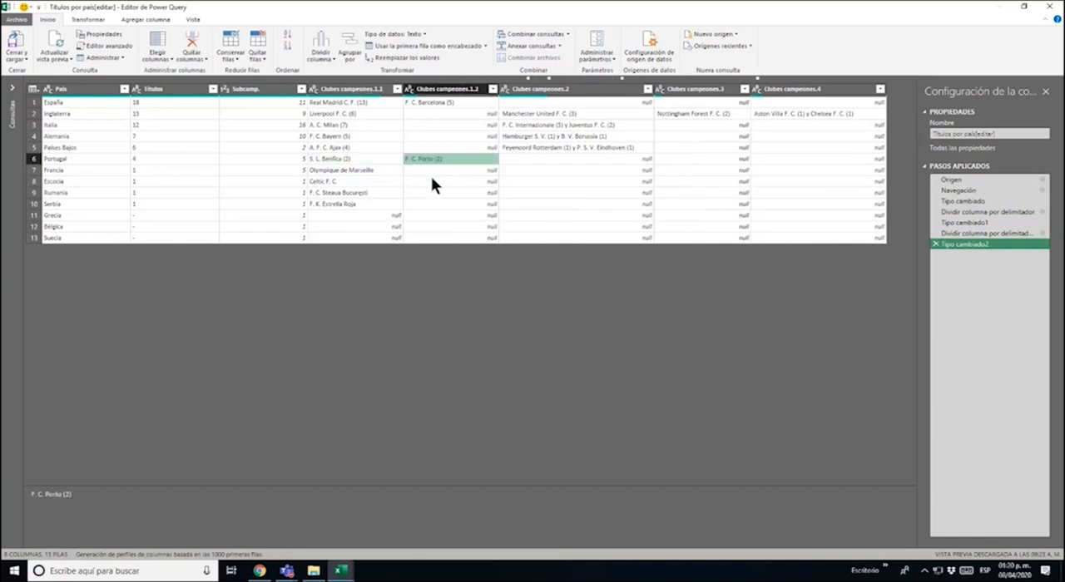
click(373, 170)
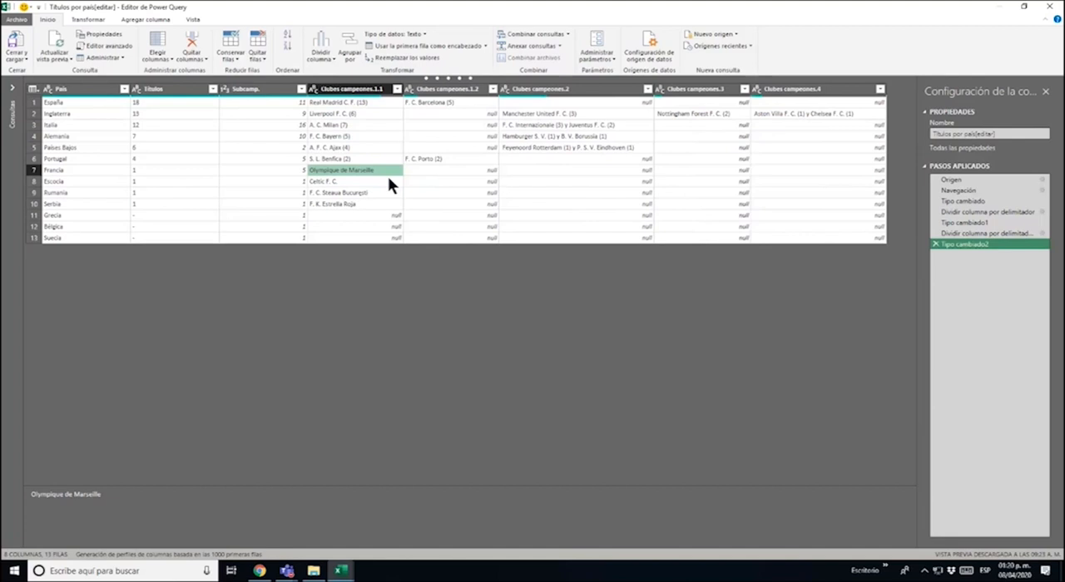
Split the Clubes campeones.2 column at each occurrence of the custom delimiter "y" with a space on both sides, and check the Países Bajos row
click(579, 90)
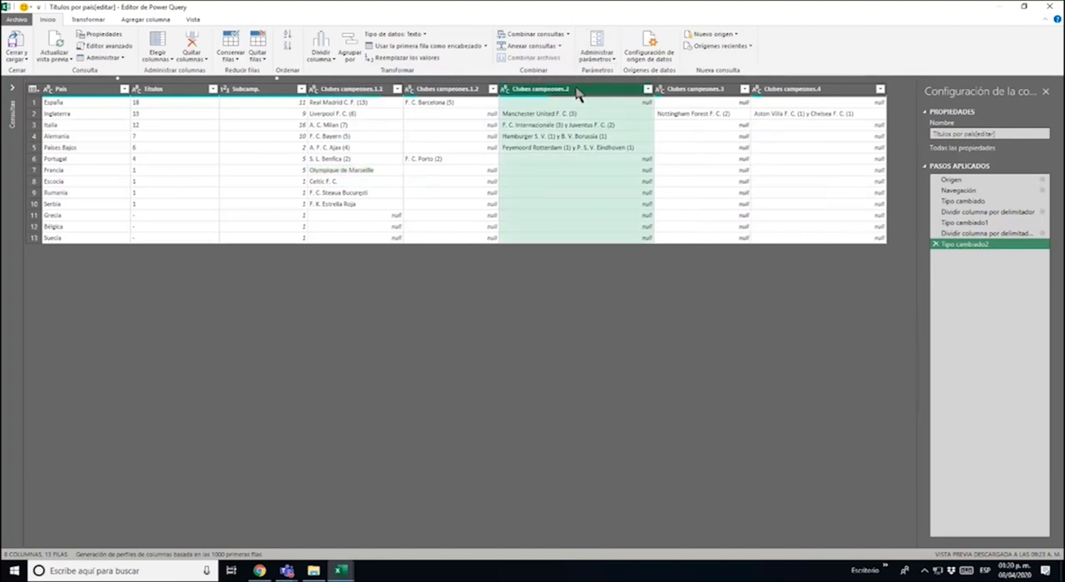
click(320, 43)
click(345, 72)
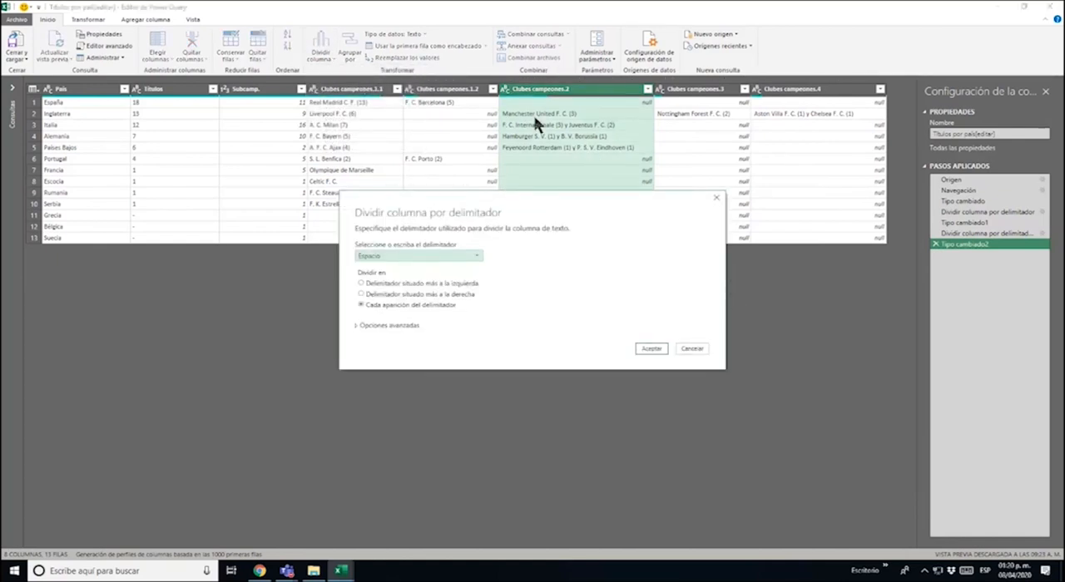
click(449, 255)
click(431, 325)
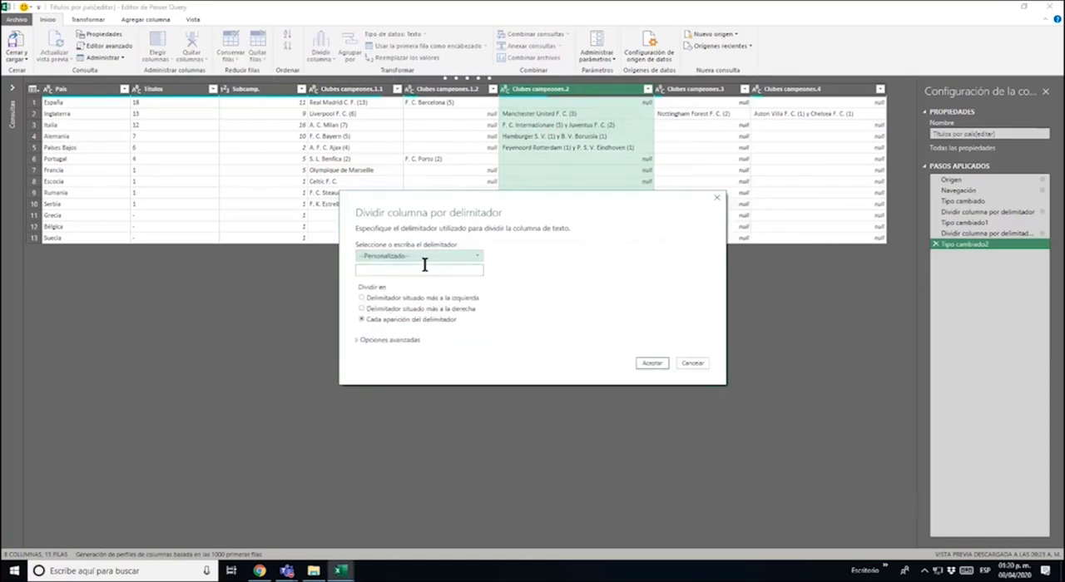
click(422, 272)
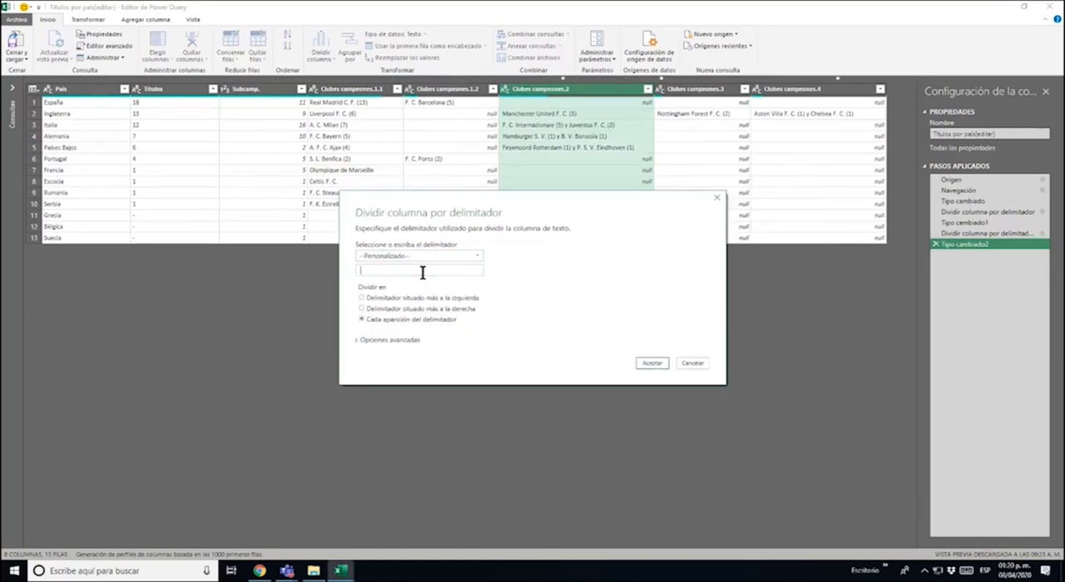
text(y)
click(650, 363)
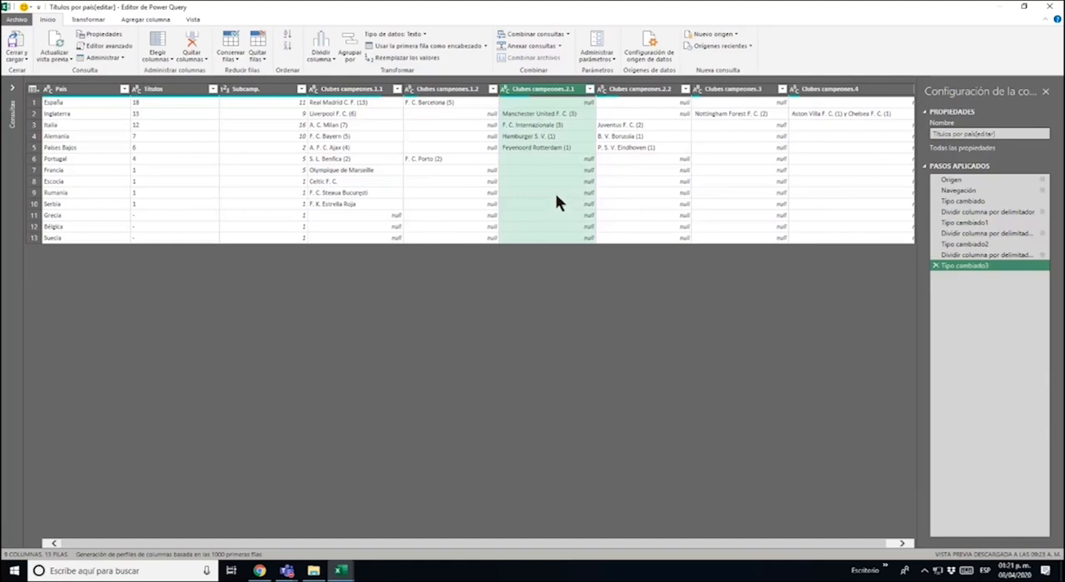
click(550, 146)
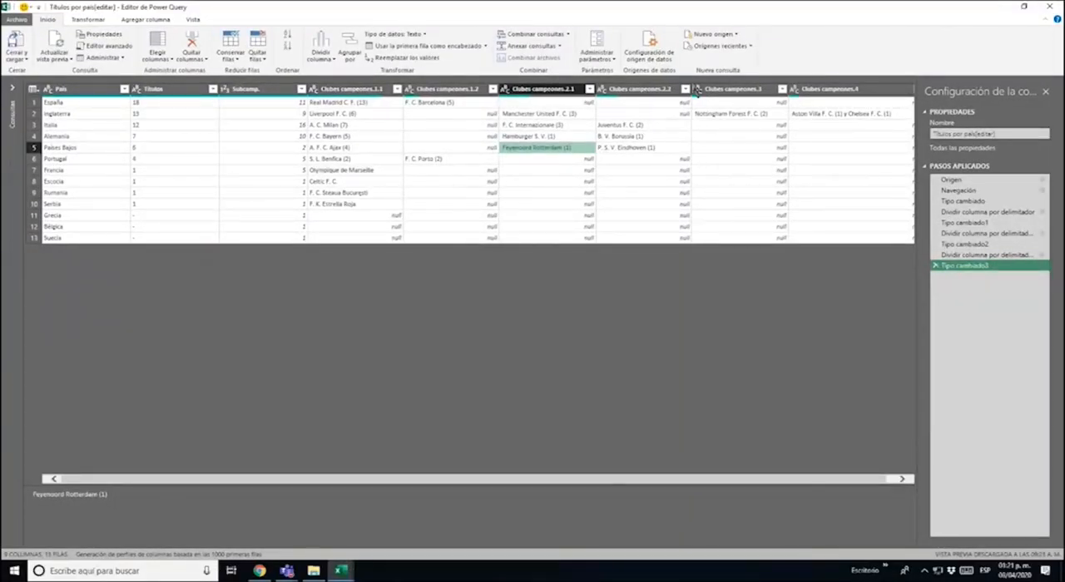
Split the Clubes campeones.4 column at each occurrence of the custom delimiter "y" with a space on both sides
click(741, 90)
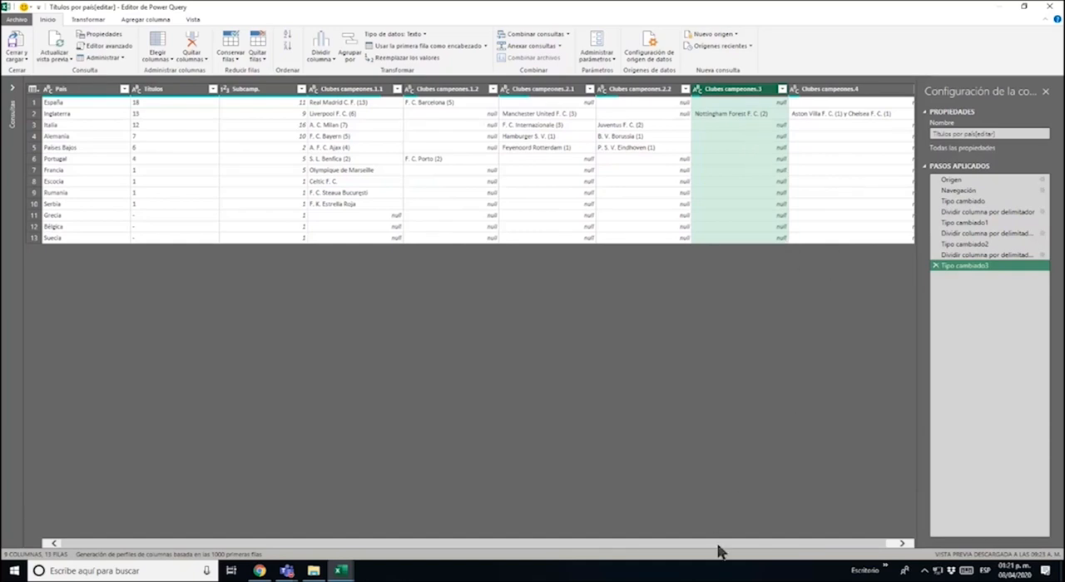
drag(735, 544, 792, 544)
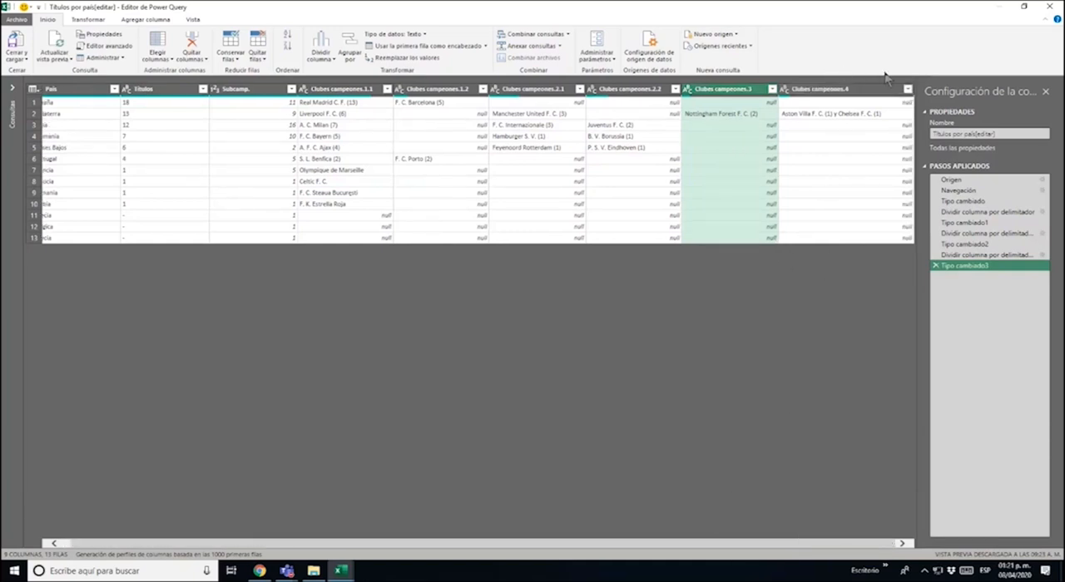
click(860, 90)
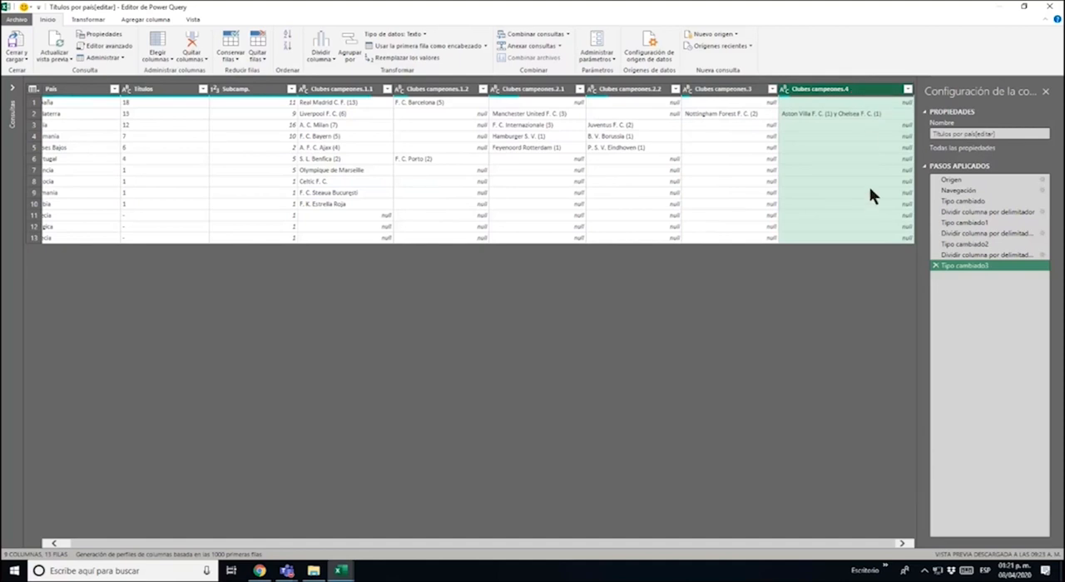
click(327, 39)
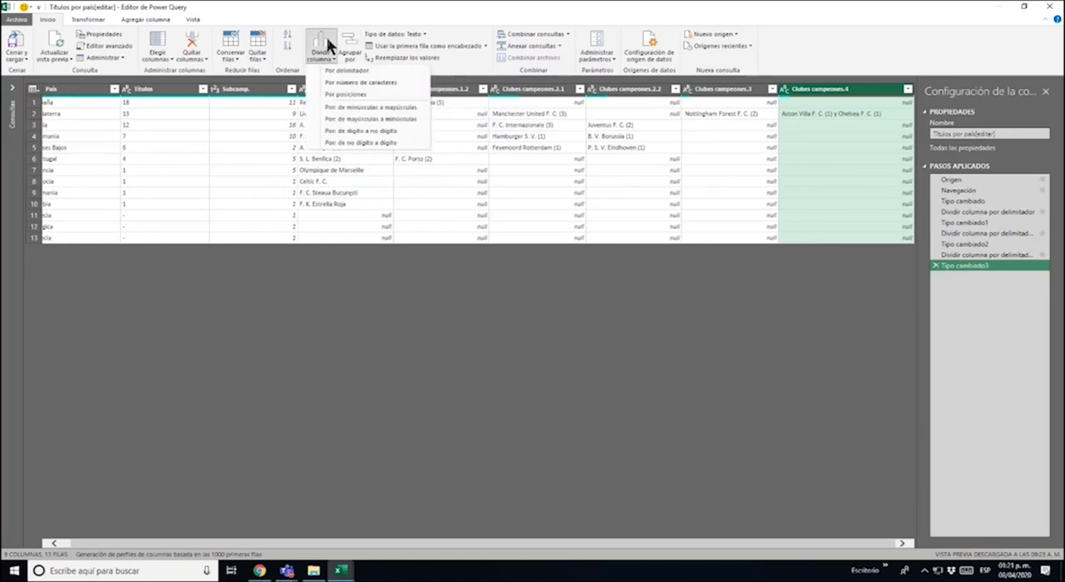
click(348, 70)
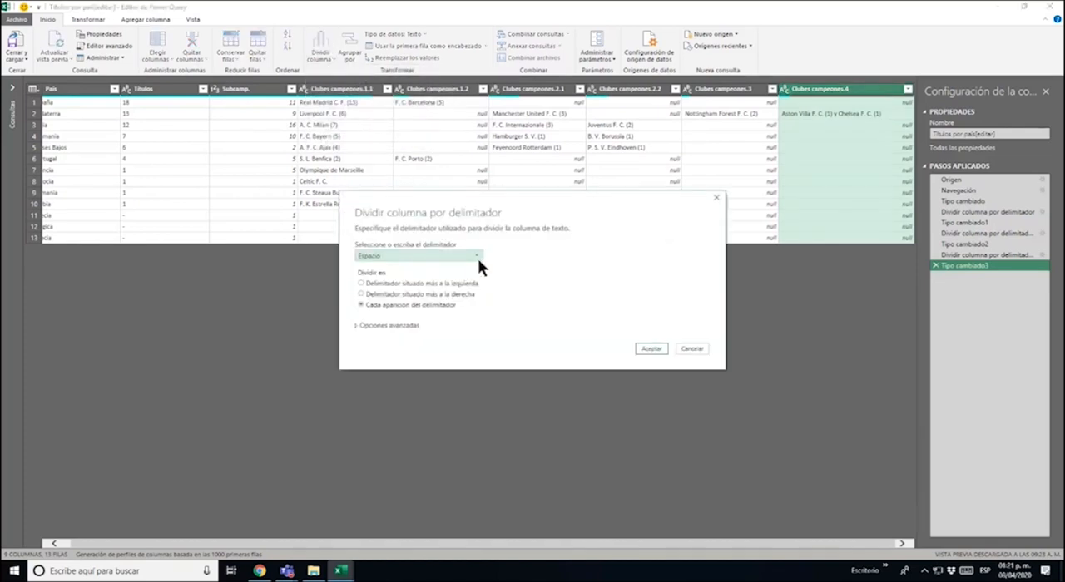
click(478, 256)
click(466, 329)
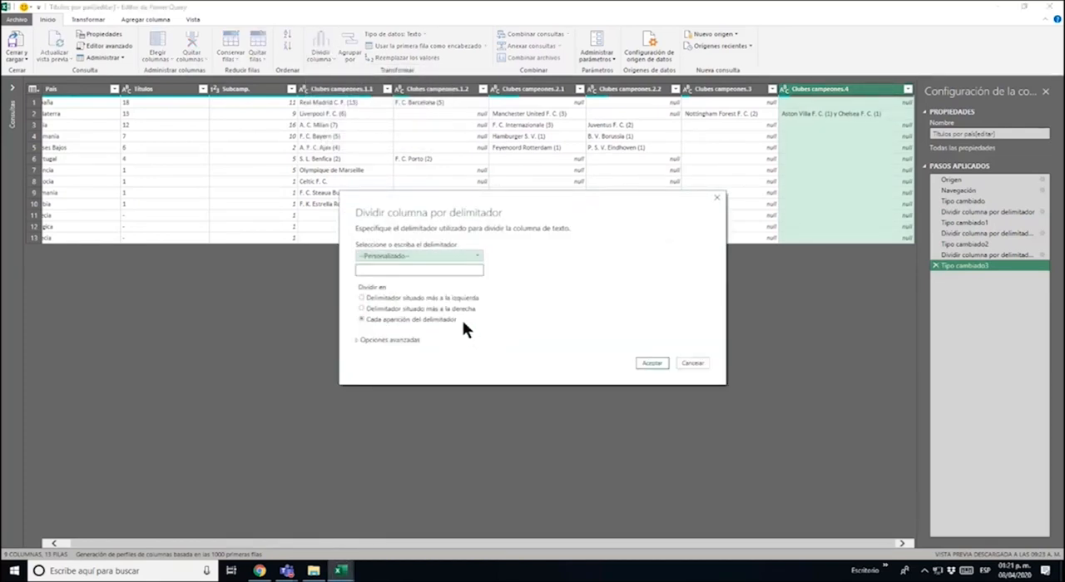
click(436, 271)
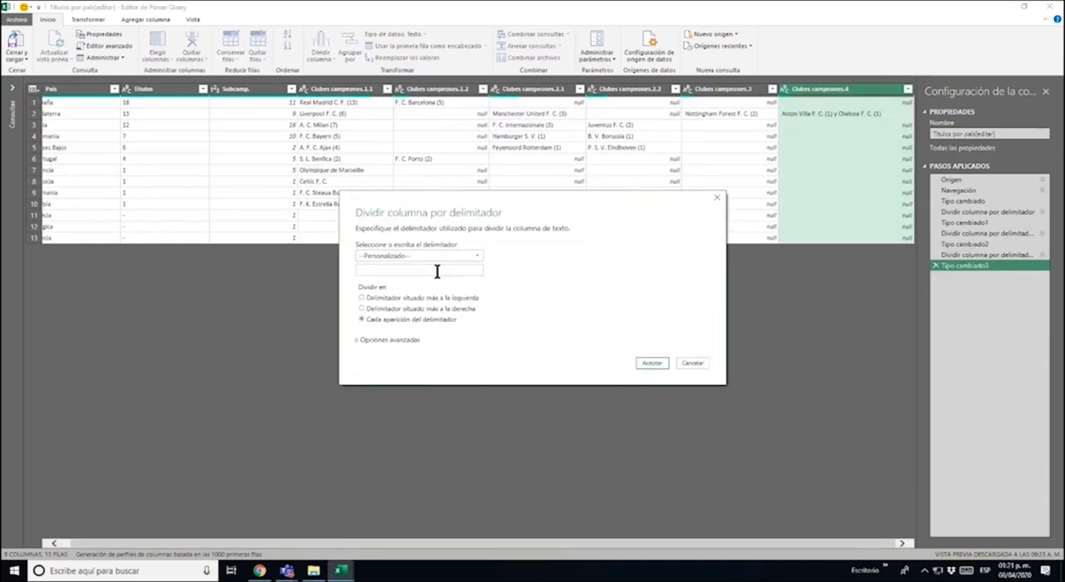
text(y)
click(665, 362)
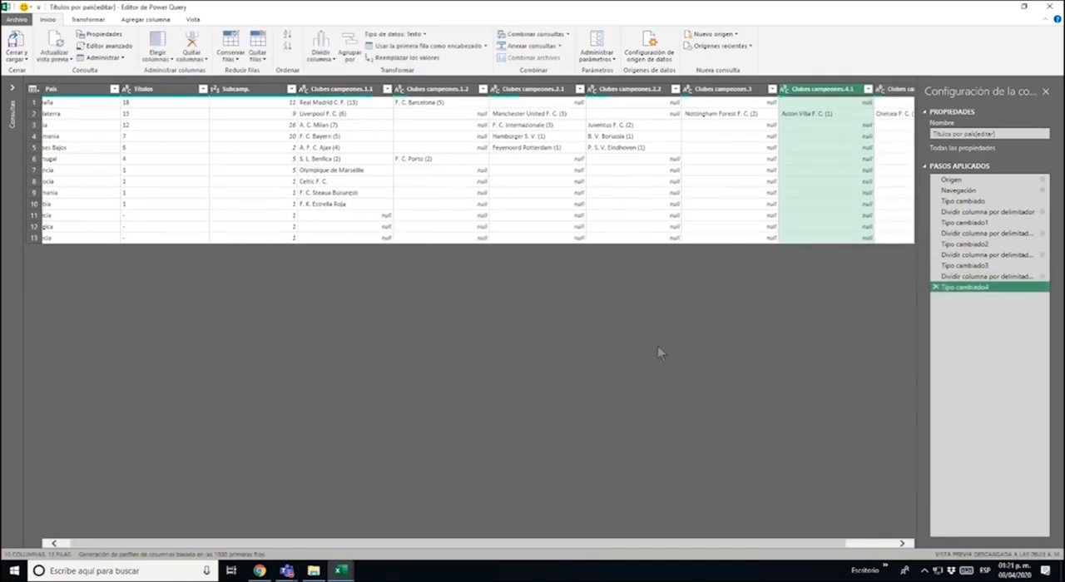
Examine how the champion clubs of España and Inglaterra are spread across the split Clubes campeones columns
drag(504, 544, 702, 489)
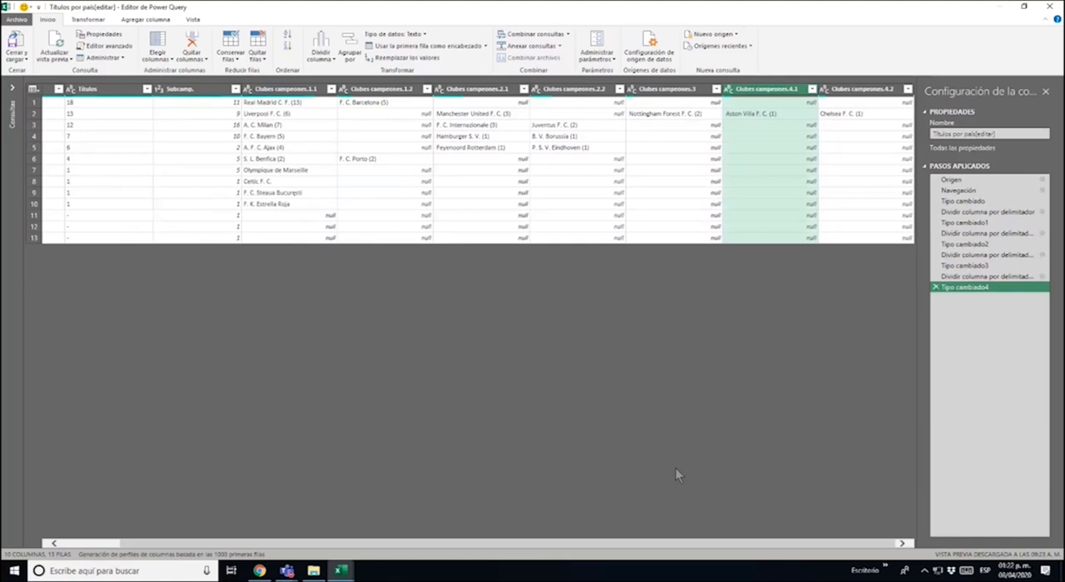
drag(505, 554, 397, 551)
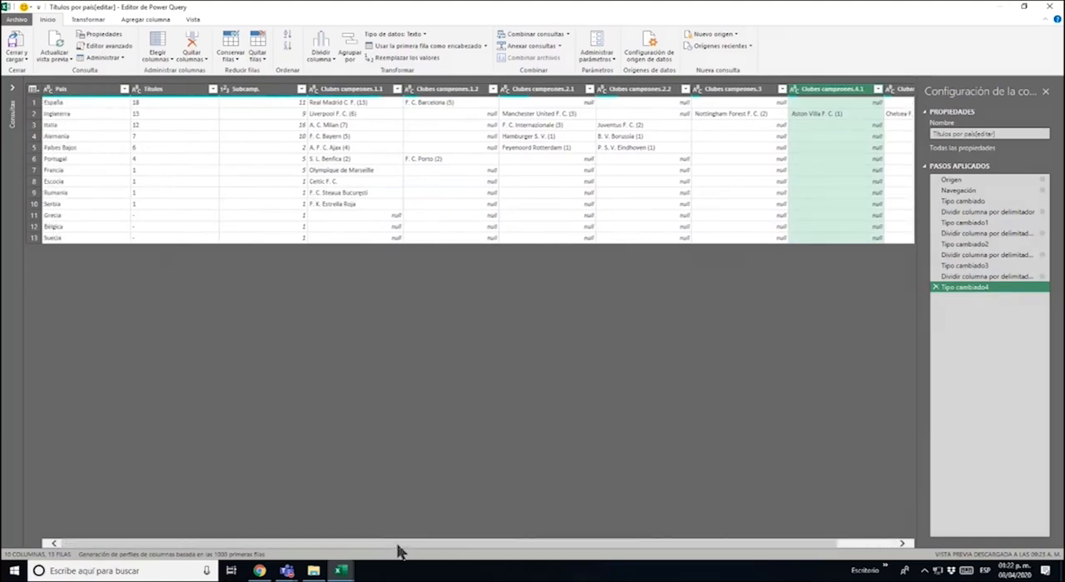
click(94, 103)
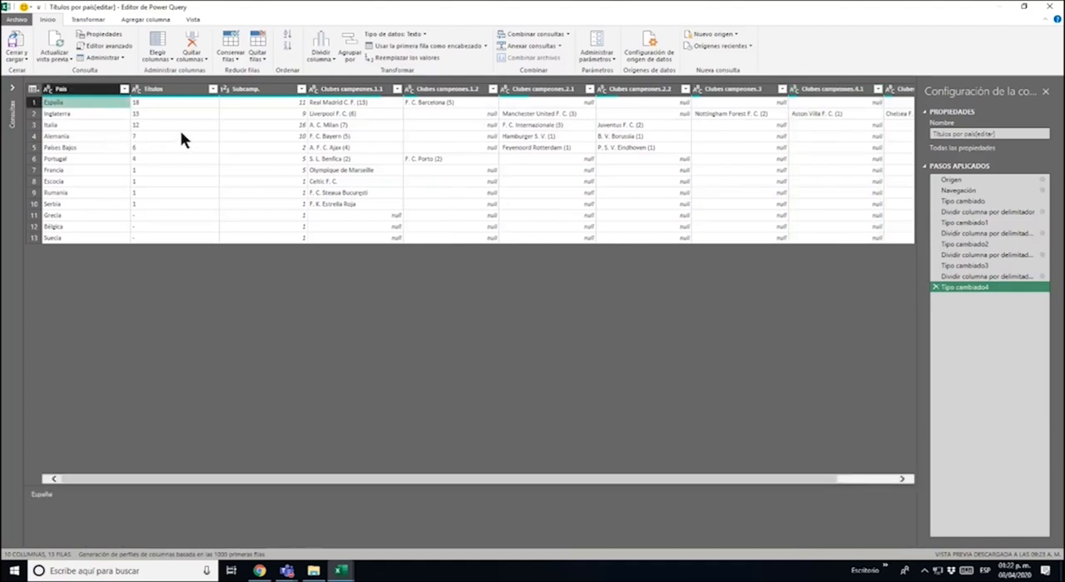
click(346, 101)
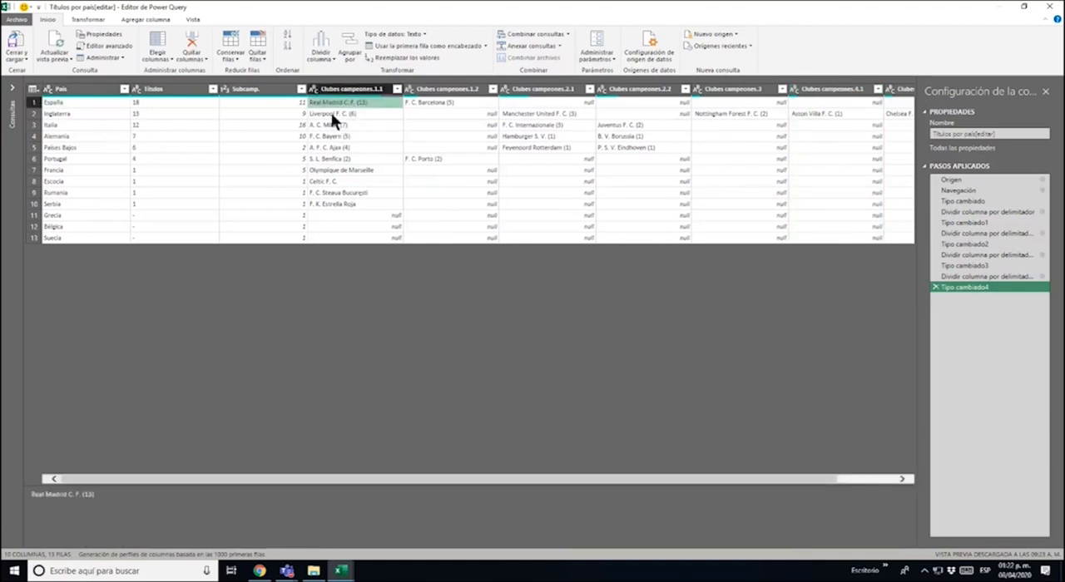
click(112, 99)
click(444, 100)
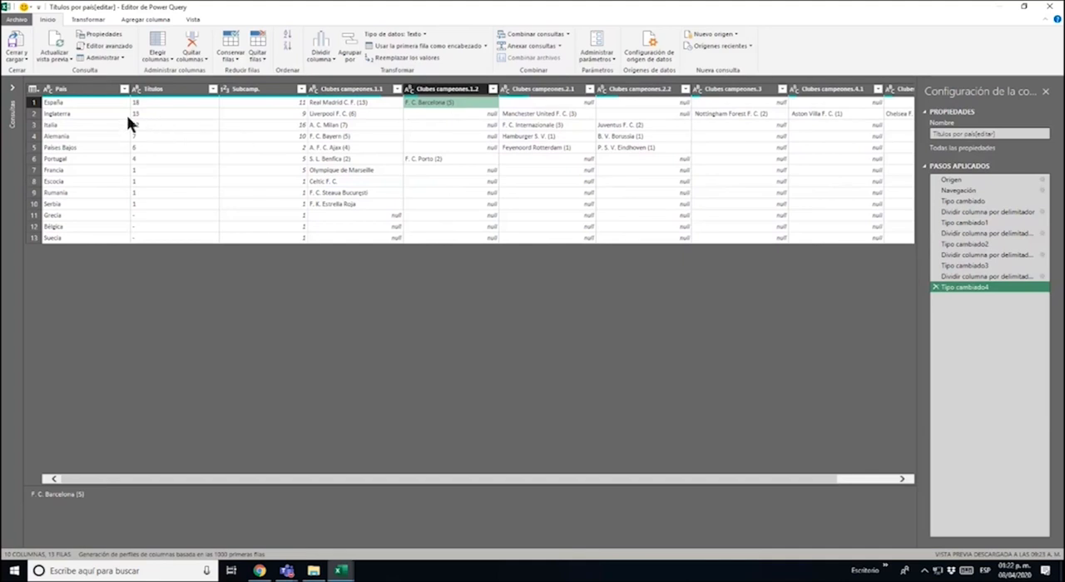
click(354, 103)
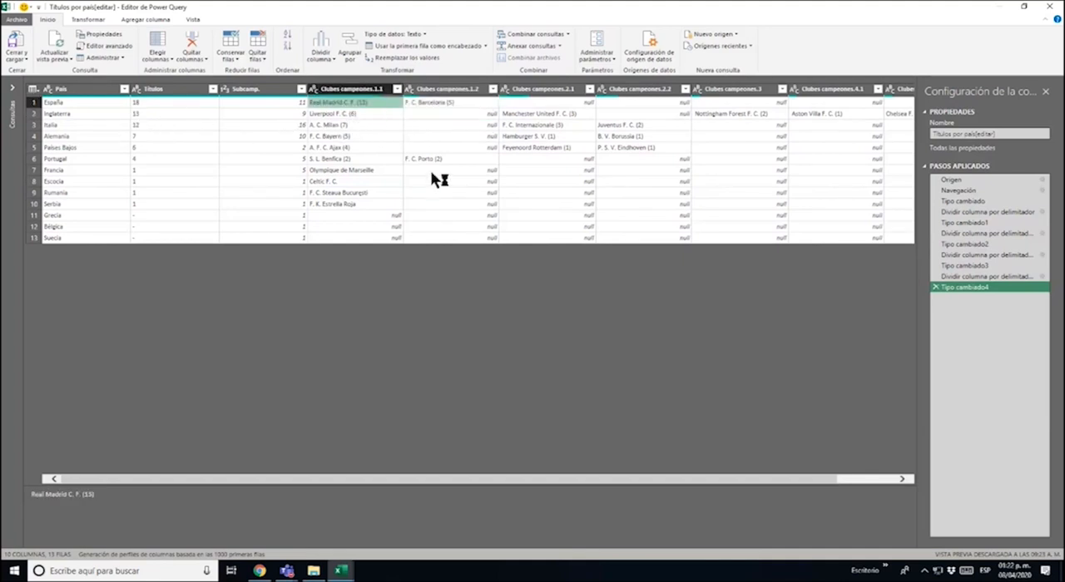
key(Right)
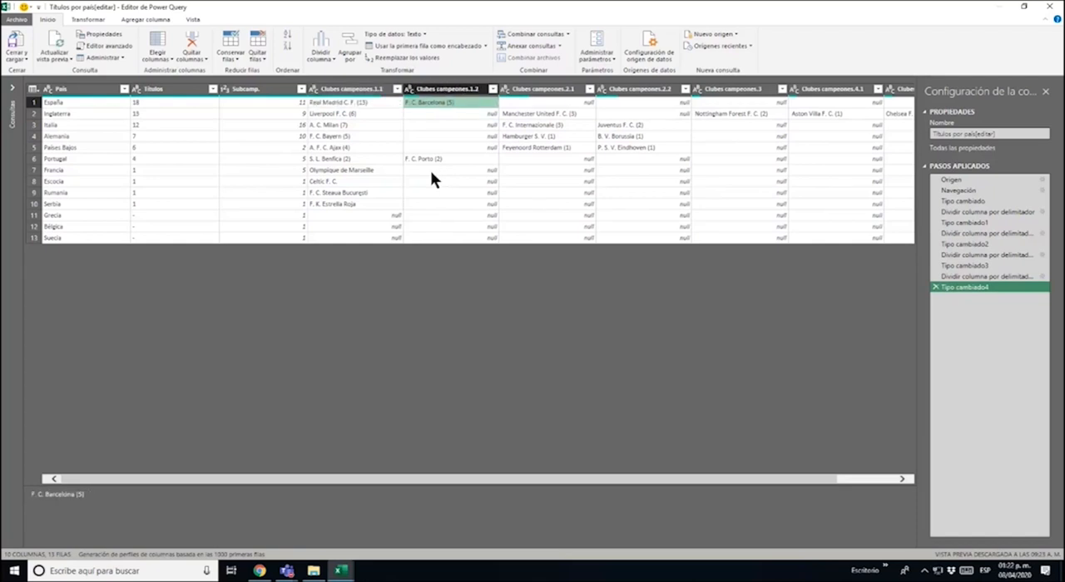
key(Left)
key(Down)
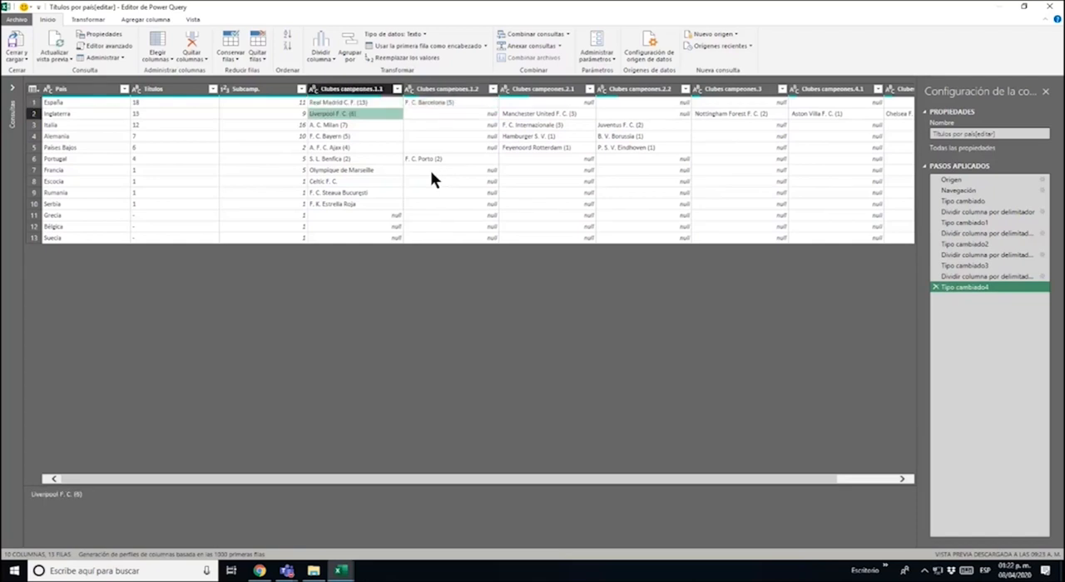
key(Right)
key(Right)
key(Right)
key(Right)
key(Right)
key(Right)
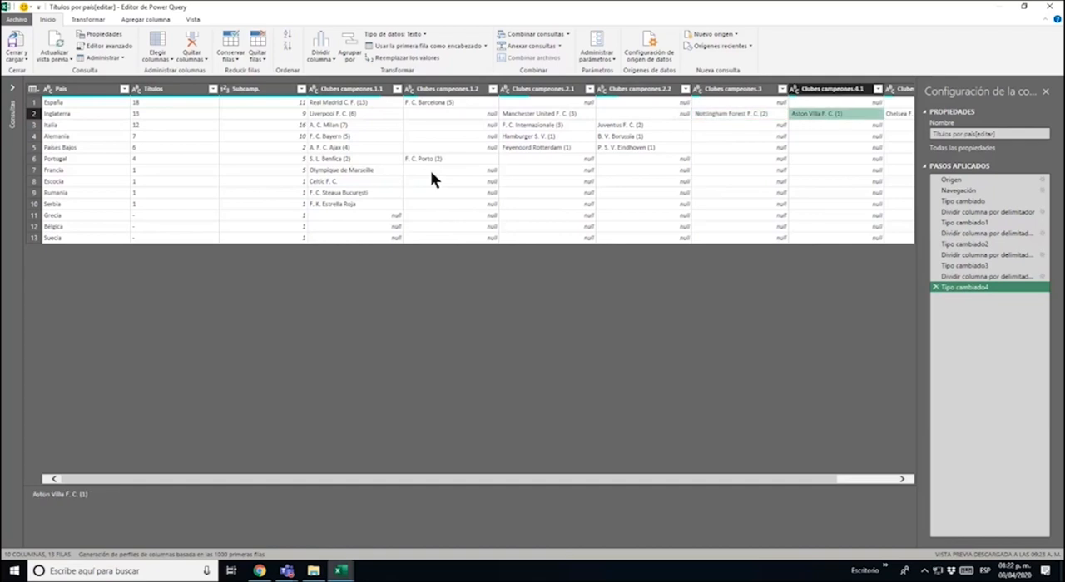
key(Left)
key(Left)
key(Left)
key(Left)
key(Left)
key(Left)
key(Left)
key(Left)
key(Left)
key(Left)
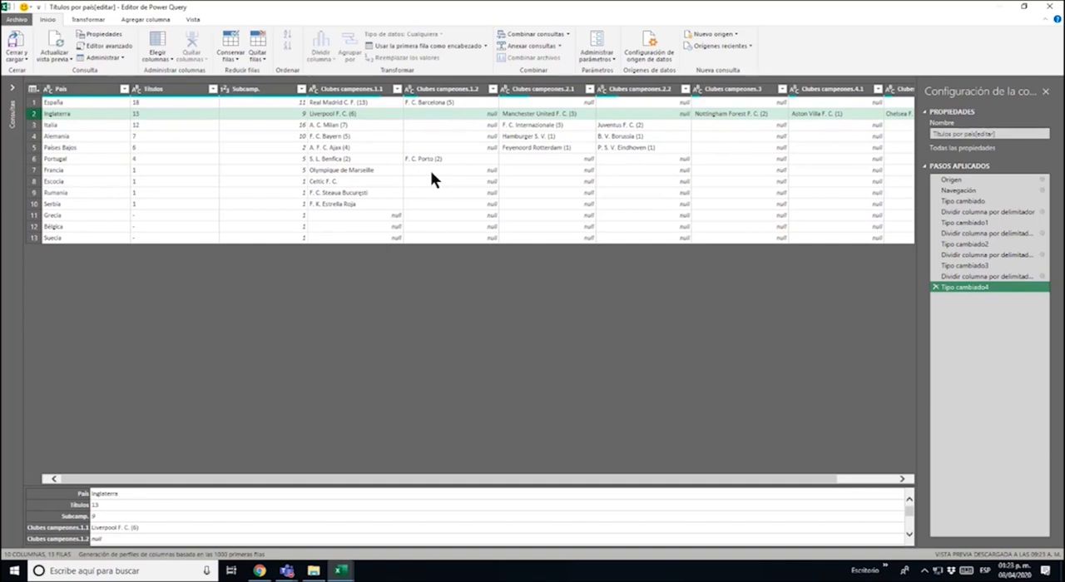
Unpivot all columns from Clubes campeones.1.1 to Clubes campeones.4.2, and compare the result with the Títulos por país table on Wikipedia in Chrome
click(374, 88)
mouse_move(380, 8)
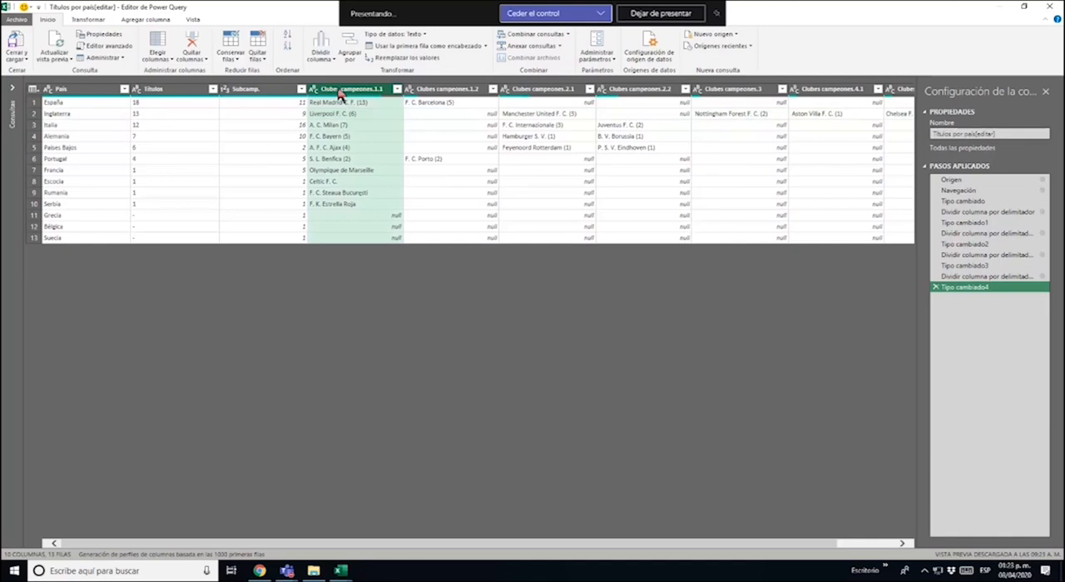
key(shift+Right)
key(shift+Right)
key(shift+Right)
key(shift+Right)
key(shift+Right)
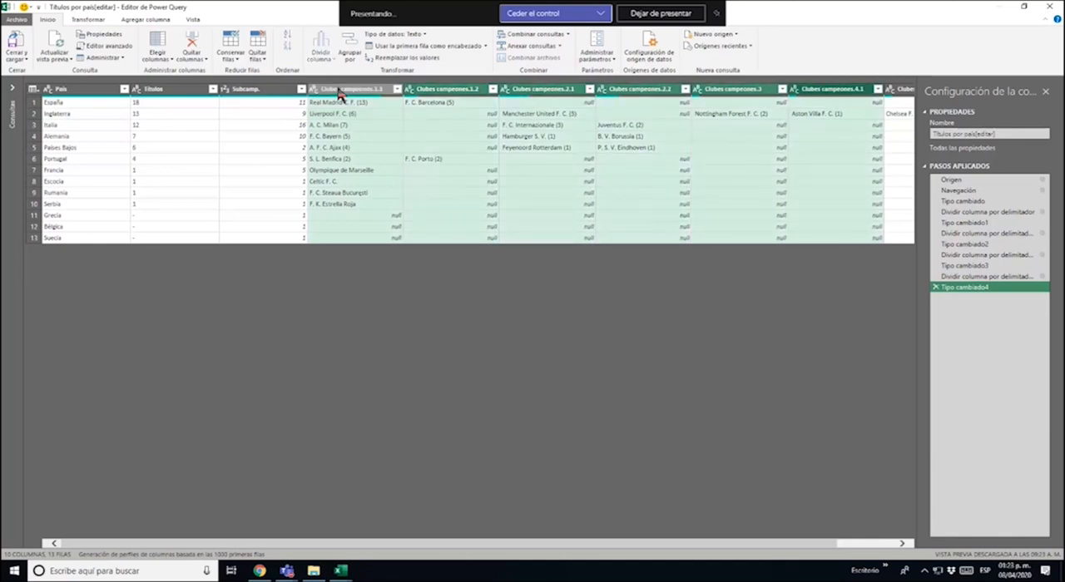
key(shift+Right)
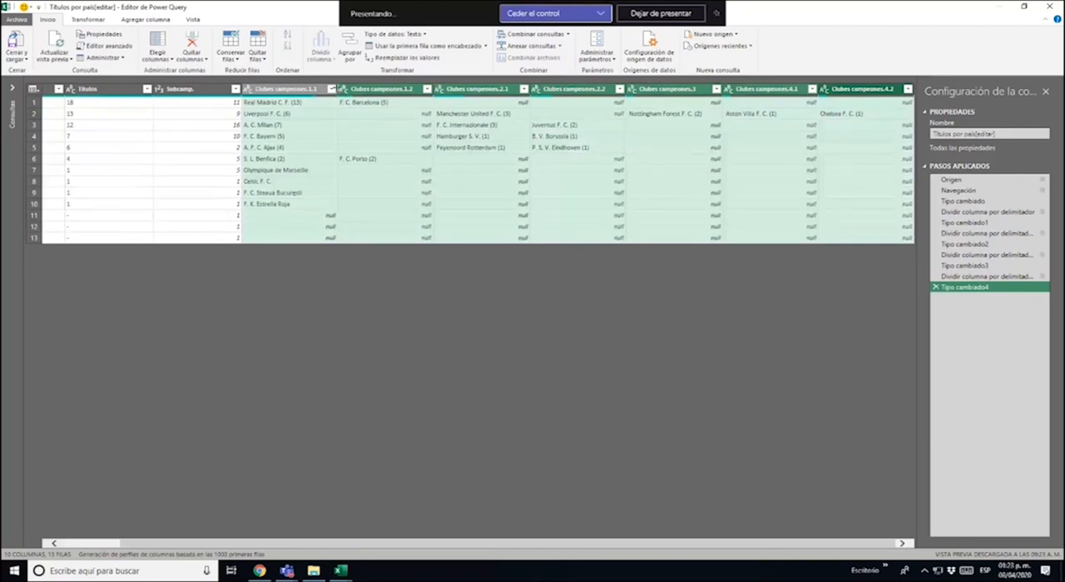
right_click(379, 93)
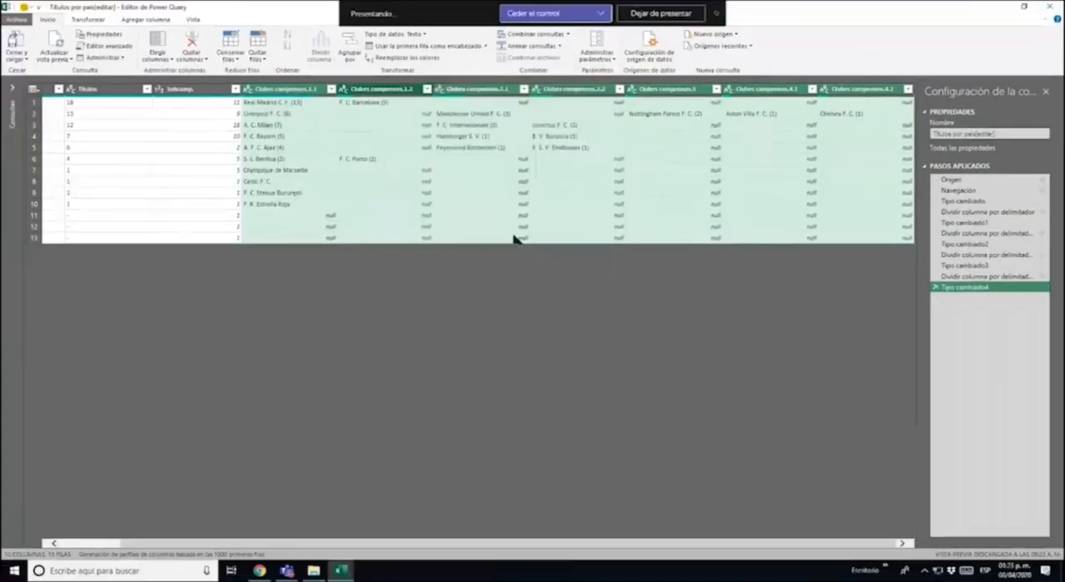
right_click(357, 88)
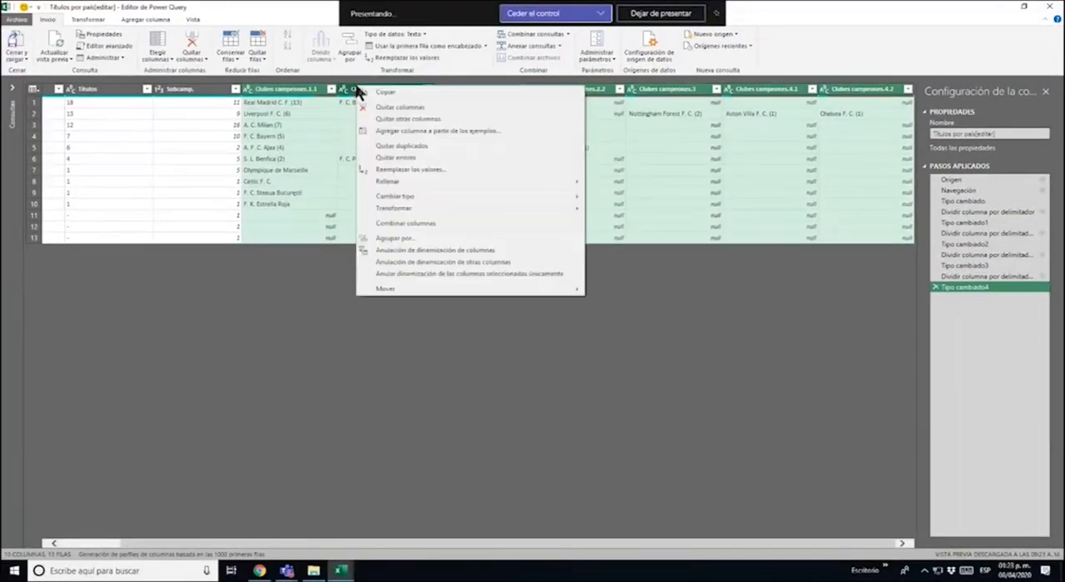
click(485, 251)
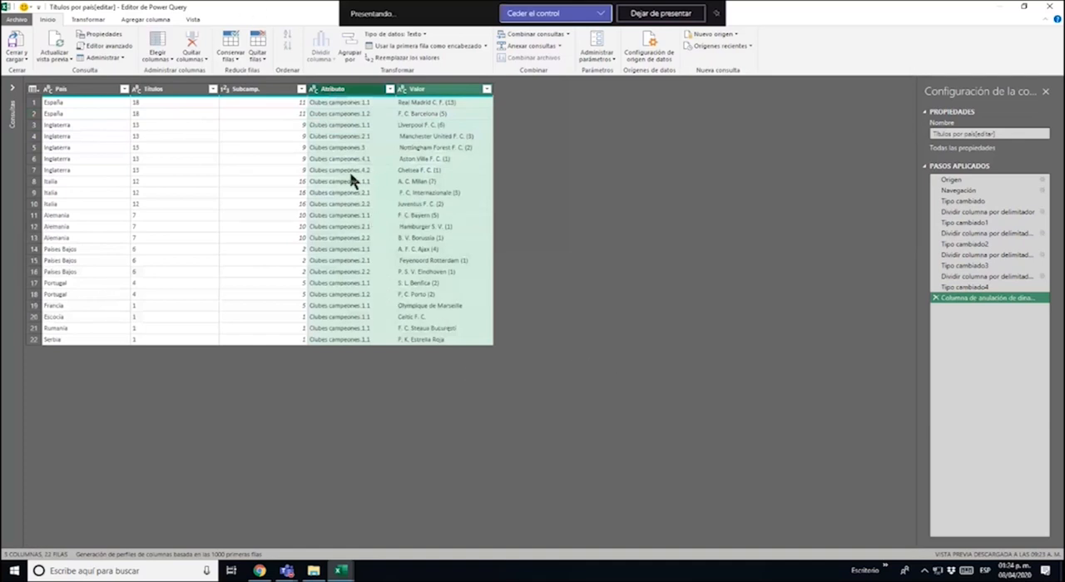
click(260, 571)
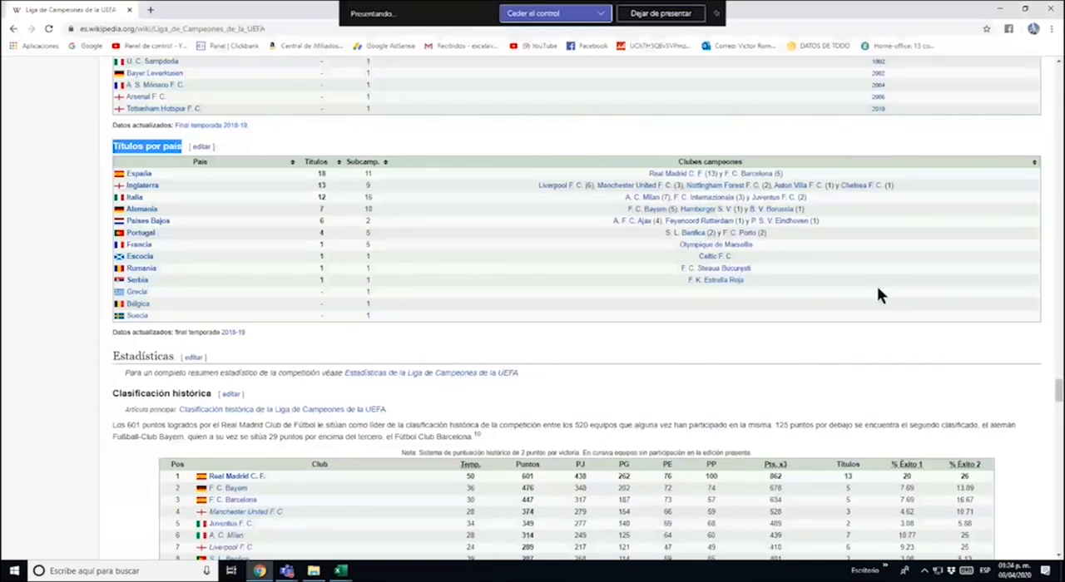
key(alt+Tab)
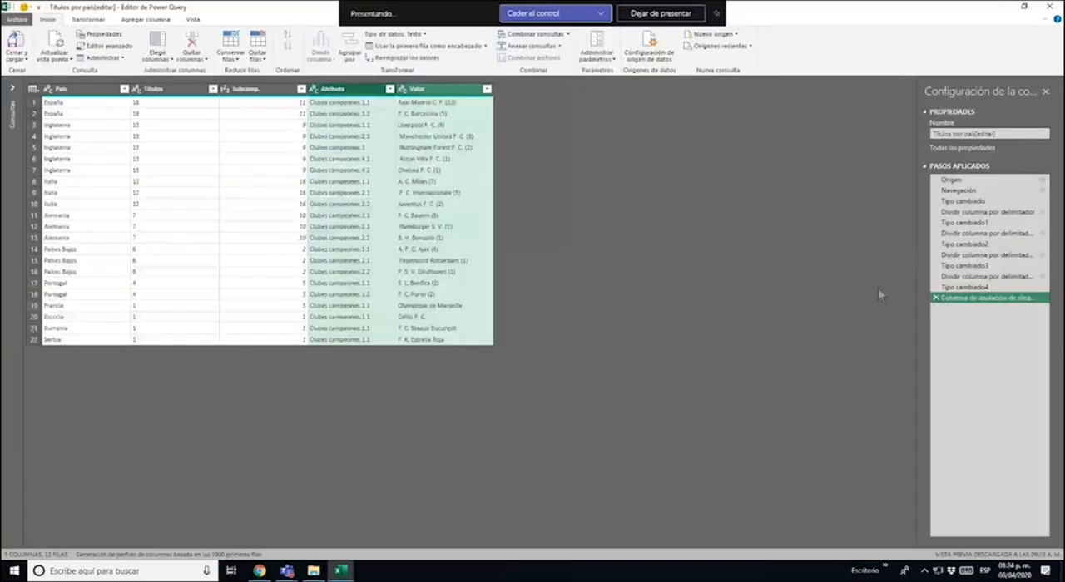
Remove the Atributo column from the unpivoted table
right_click(359, 94)
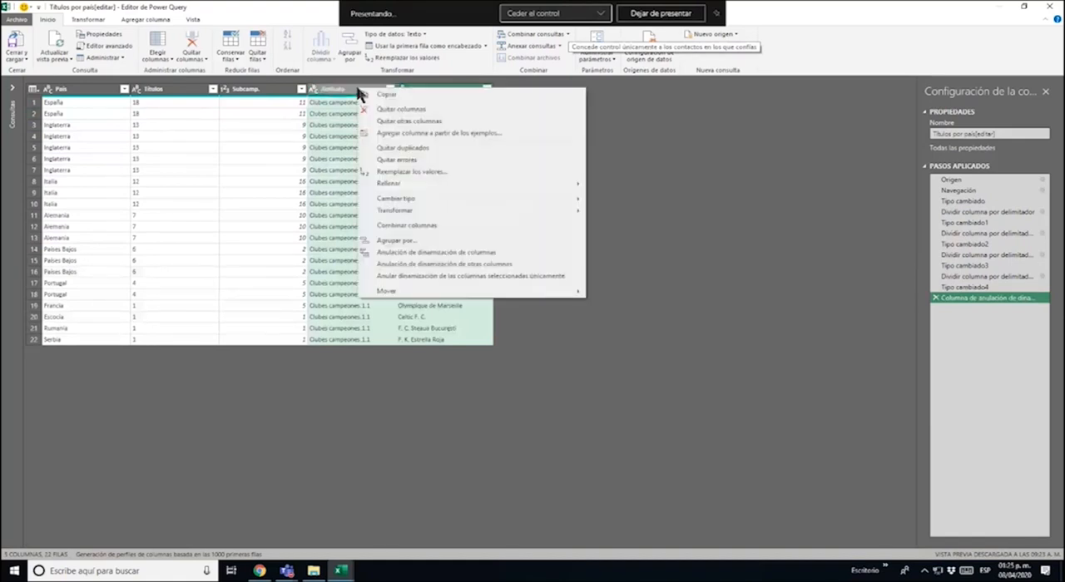
click(343, 97)
right_click(347, 94)
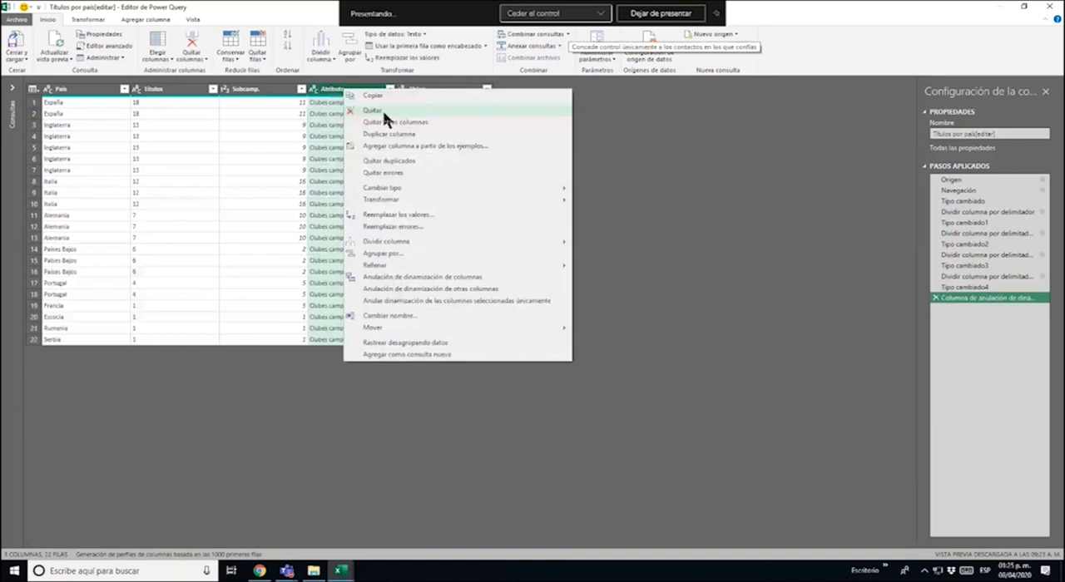
click(383, 111)
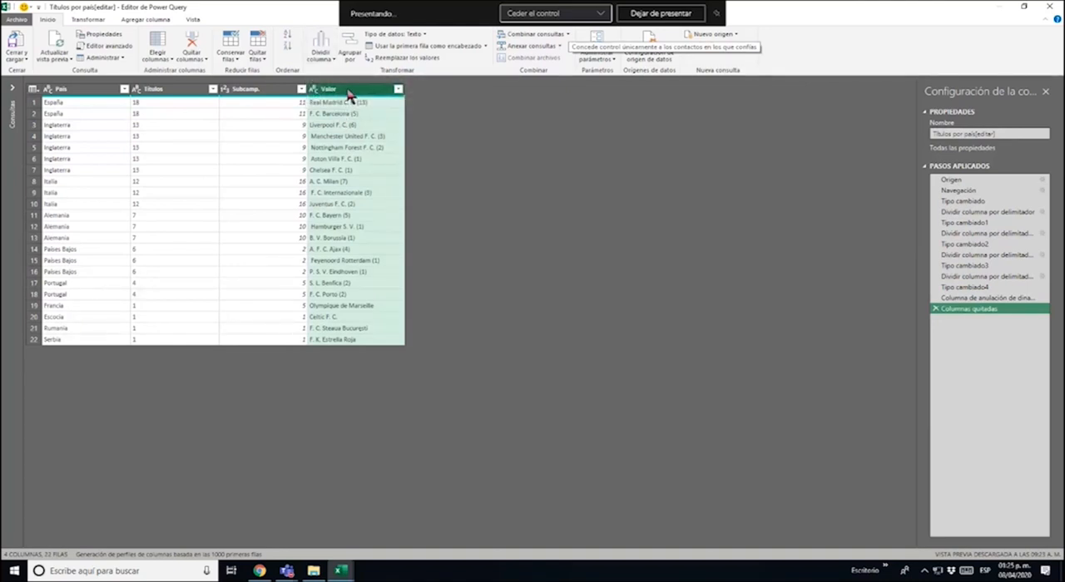
Split the Valor column at each occurrence of the custom delimiter "("
click(334, 37)
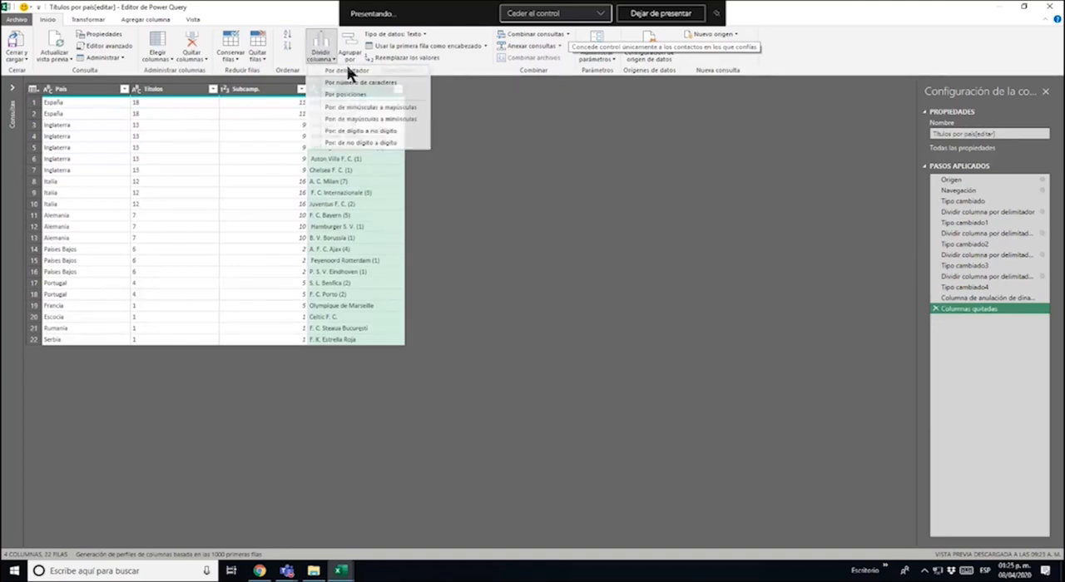
click(350, 75)
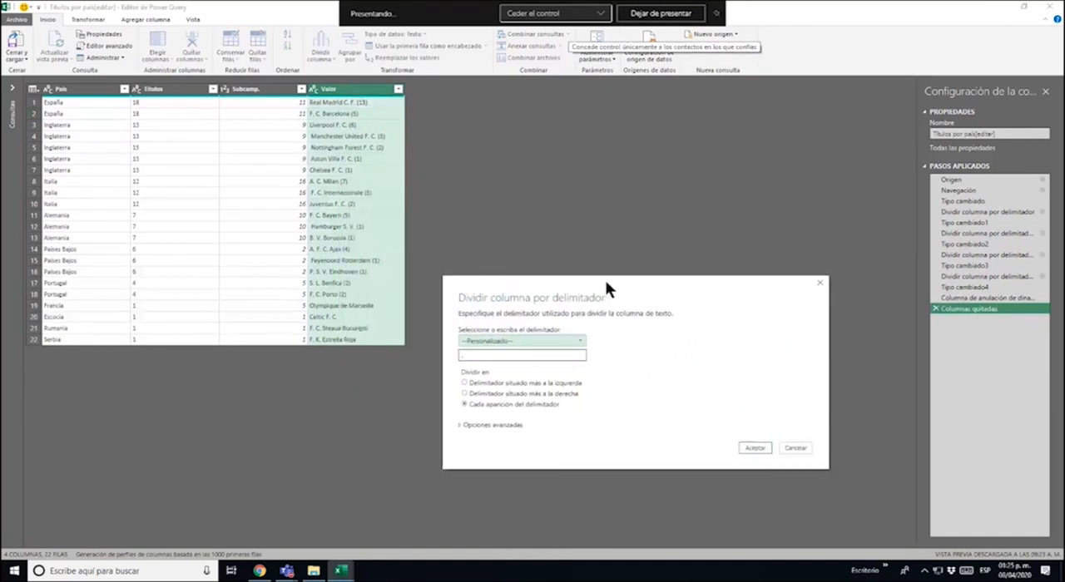
click(554, 304)
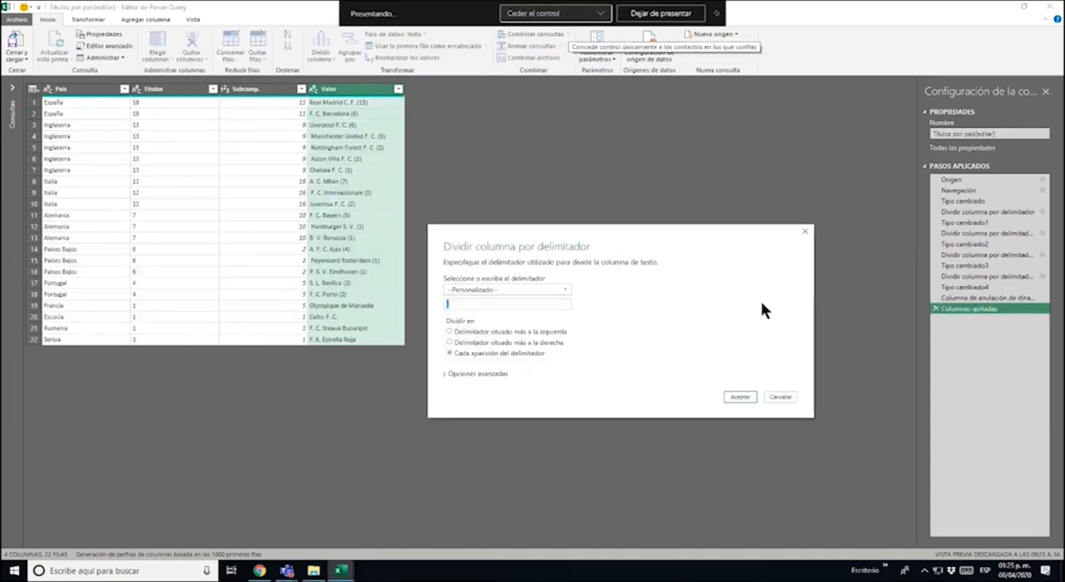
text(()
click(737, 397)
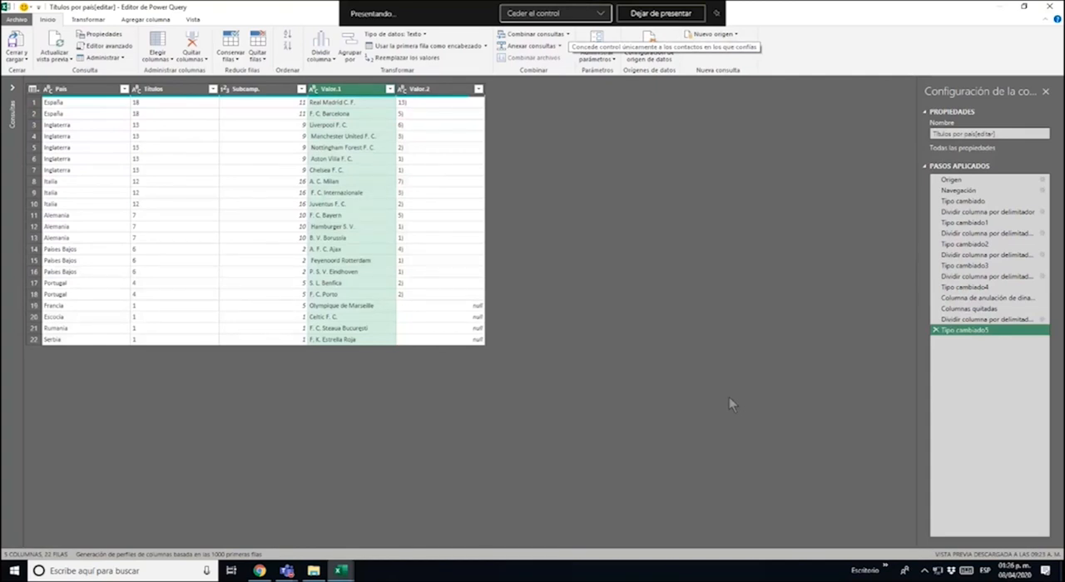
Split the Valor.2 column at each occurrence of the custom delimiter ")" and remove the leftover Valor.2.2 column
click(443, 91)
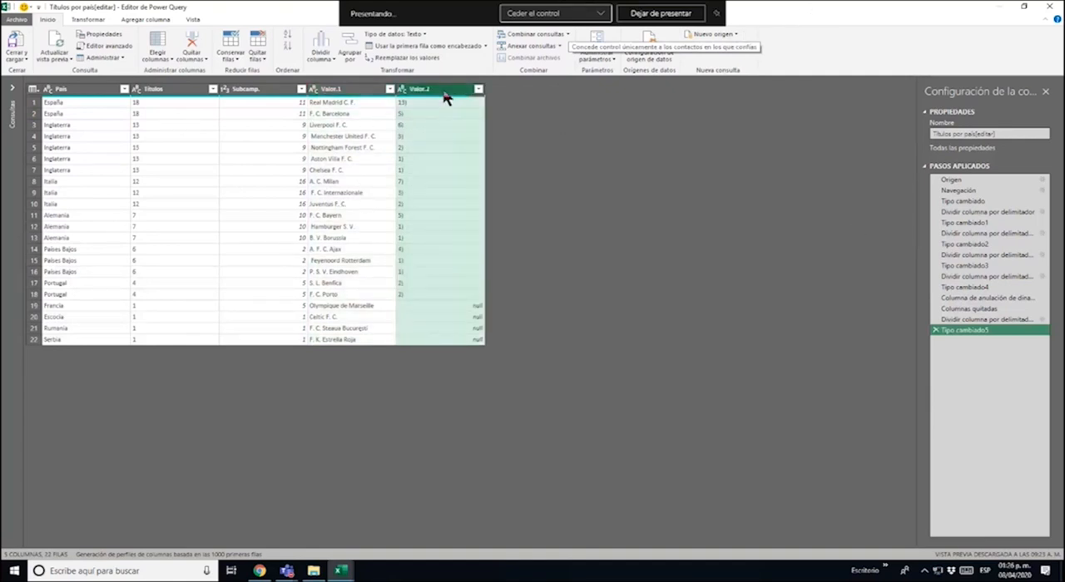
click(321, 42)
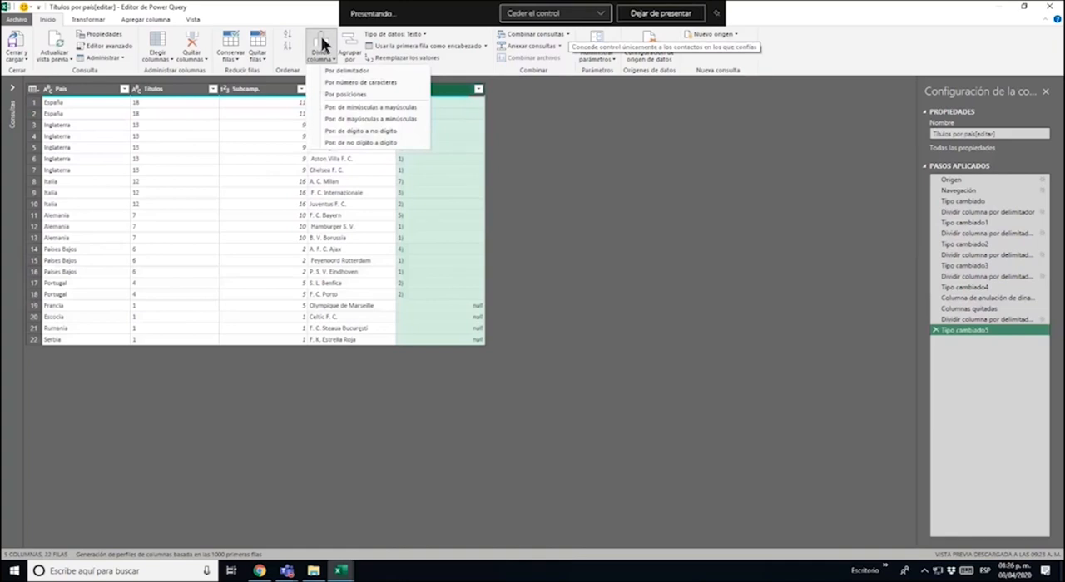
click(357, 71)
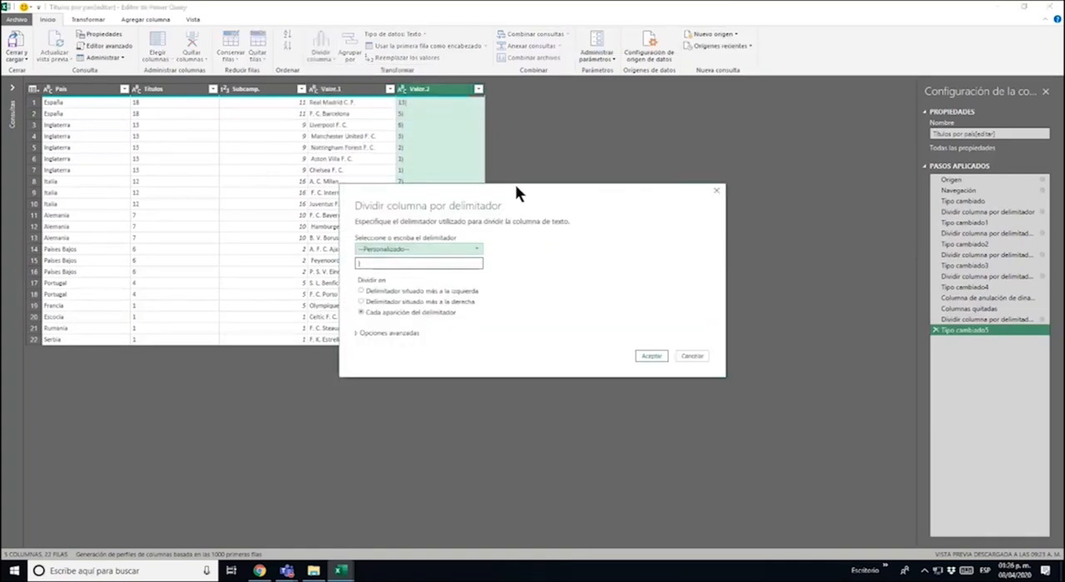
drag(515, 187, 684, 136)
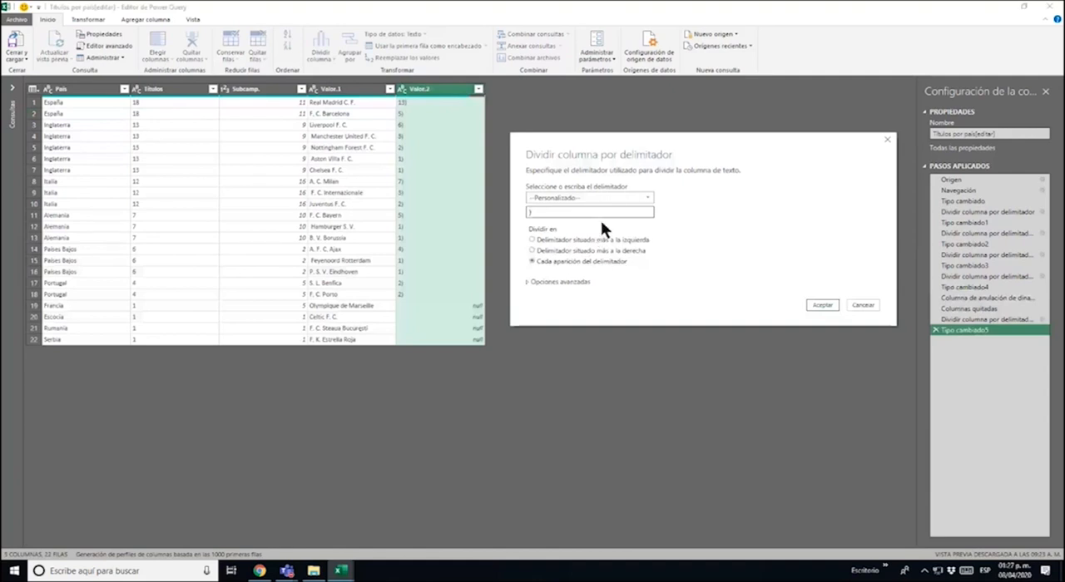
click(822, 305)
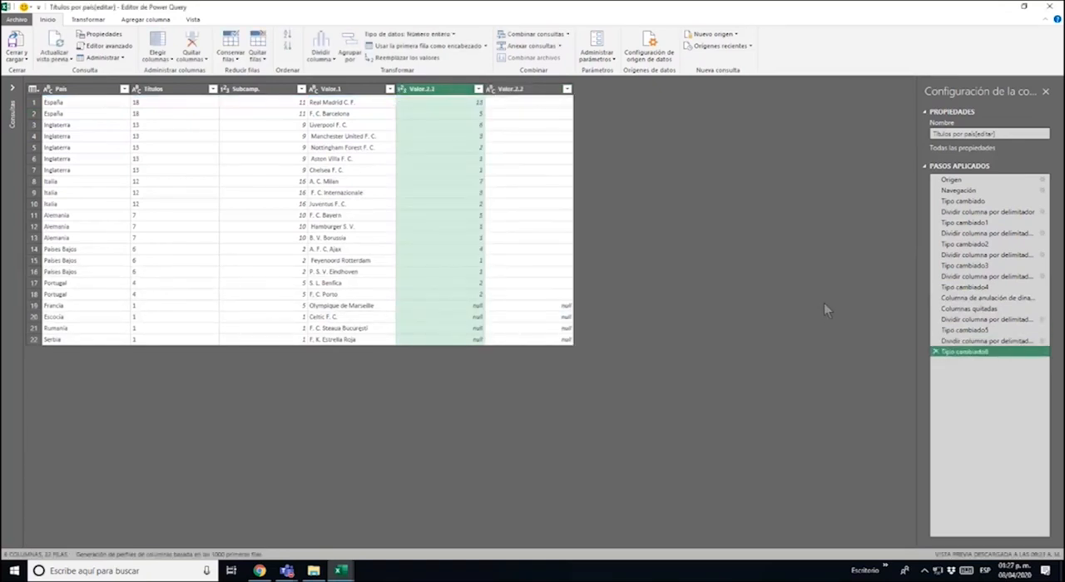
right_click(533, 94)
click(553, 108)
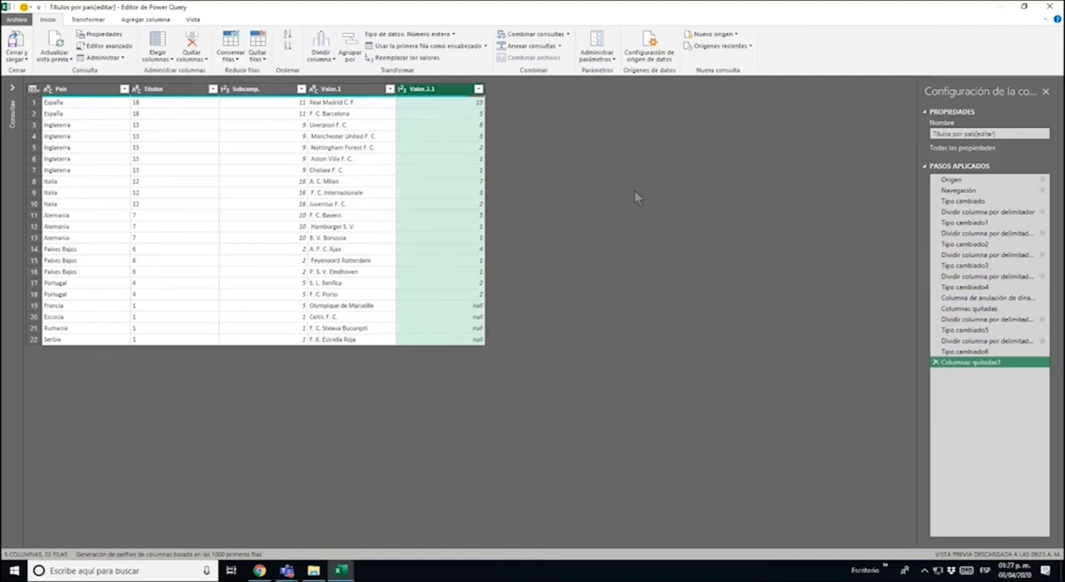
Check the clubs without a title count in the last rows, and replace null with 1 in the Valor.2.1 column
click(372, 305)
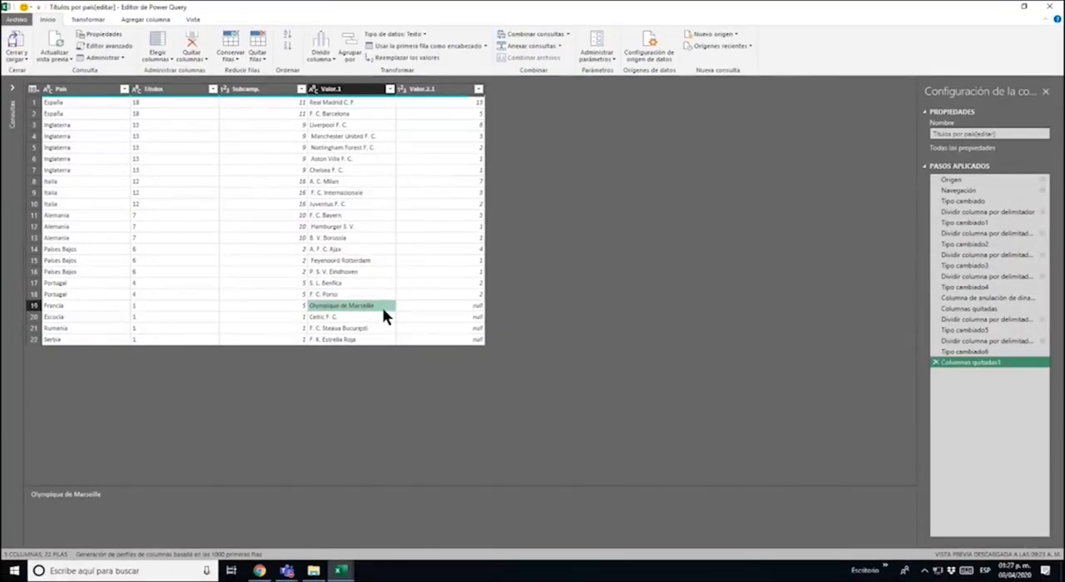
click(457, 308)
click(472, 318)
click(471, 329)
click(471, 340)
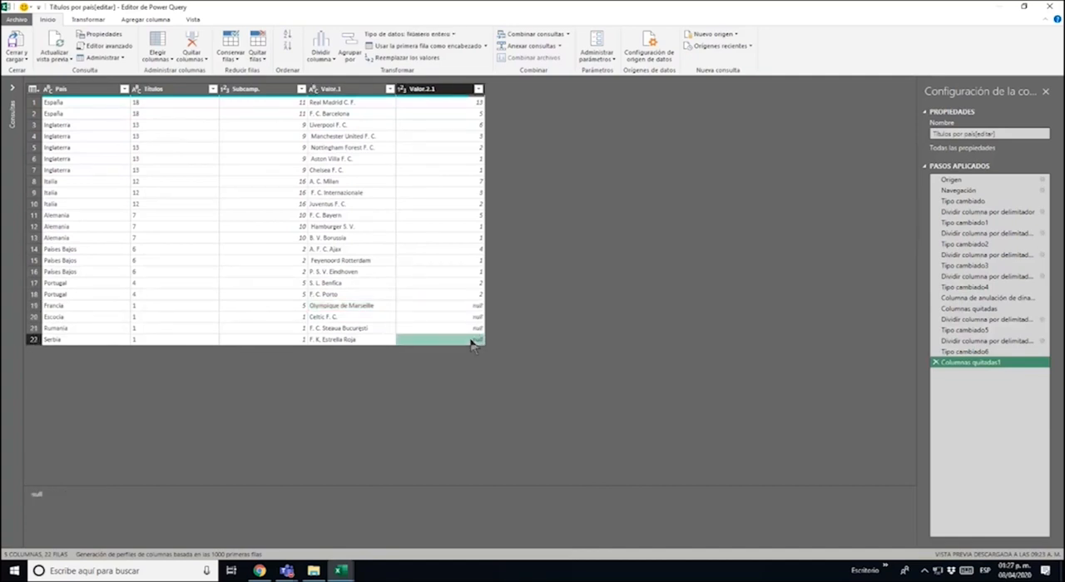
click(472, 328)
click(474, 306)
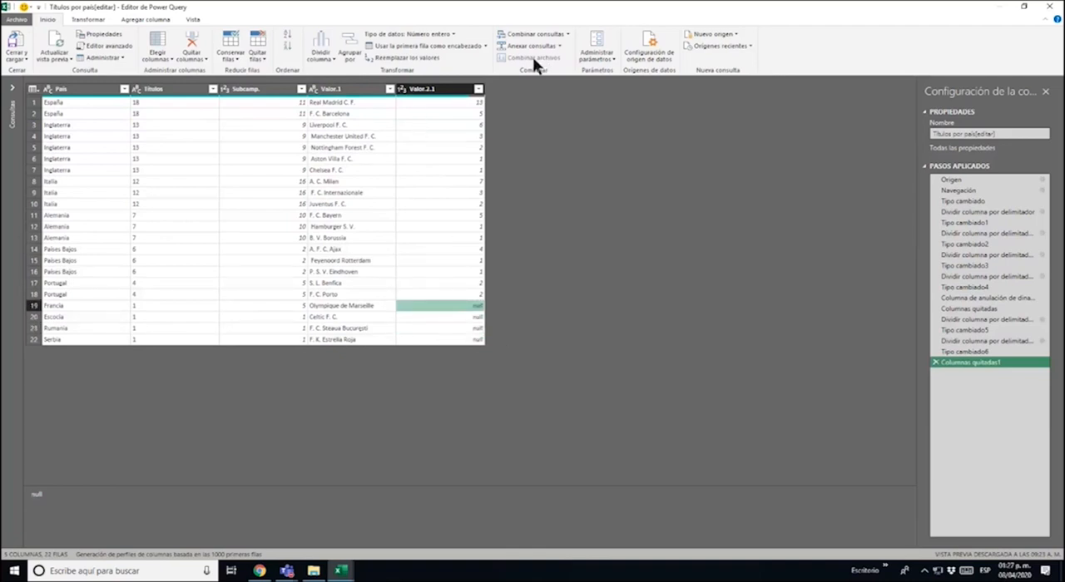
click(455, 90)
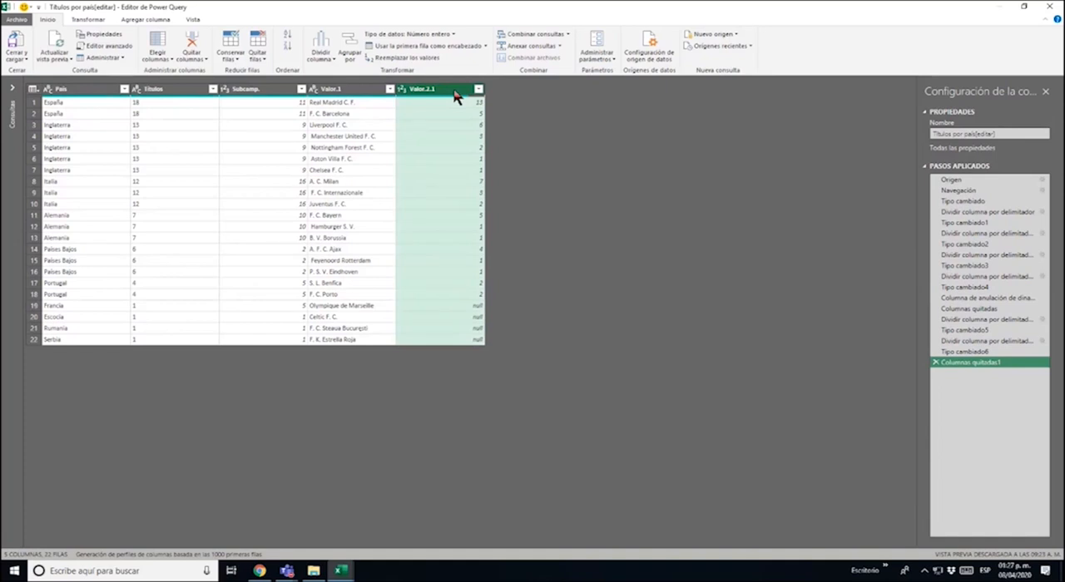
click(416, 58)
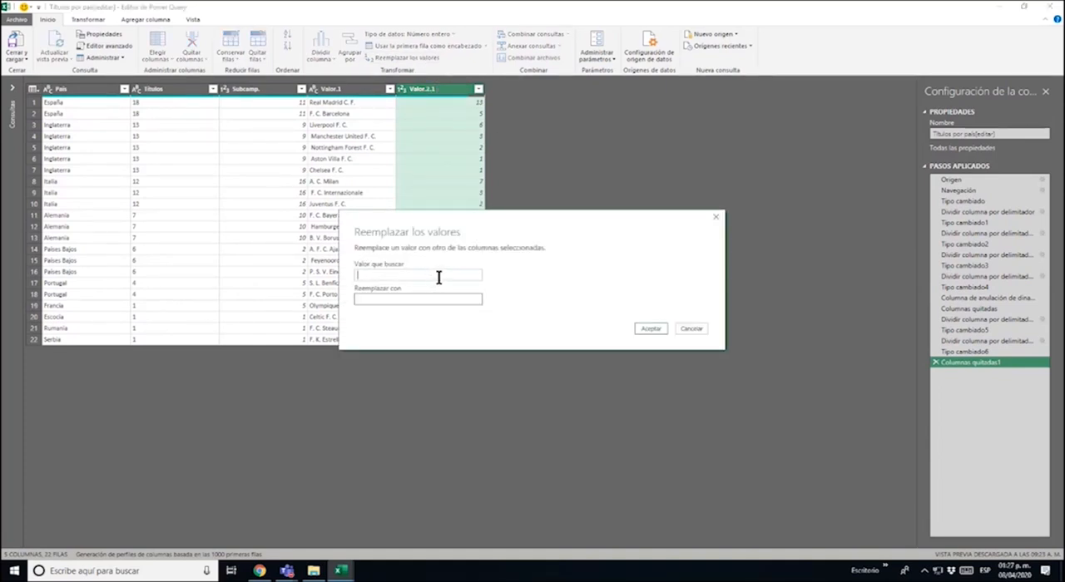
text(null)
click(415, 299)
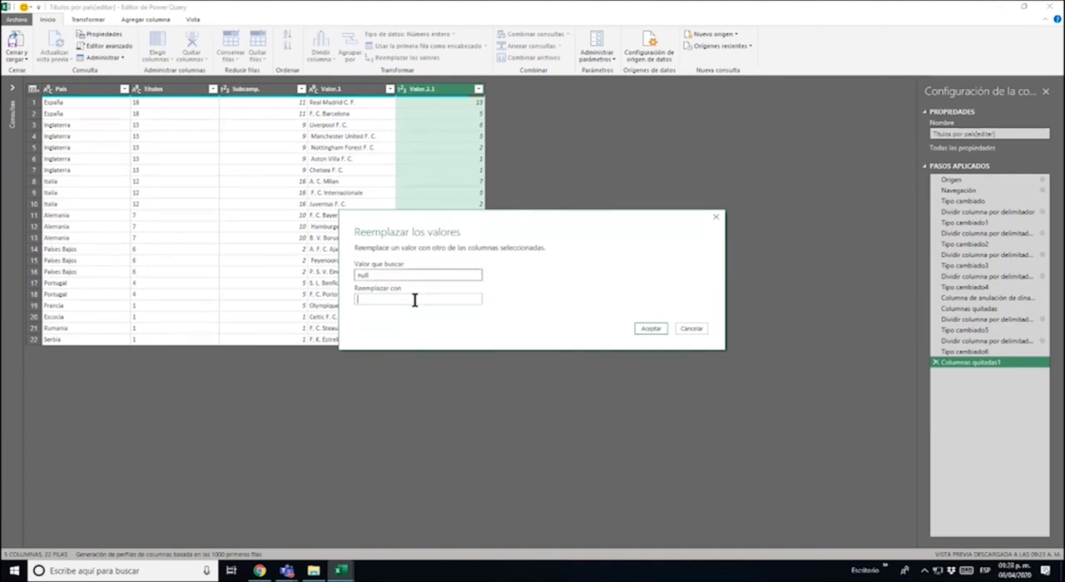
text(1)
click(652, 328)
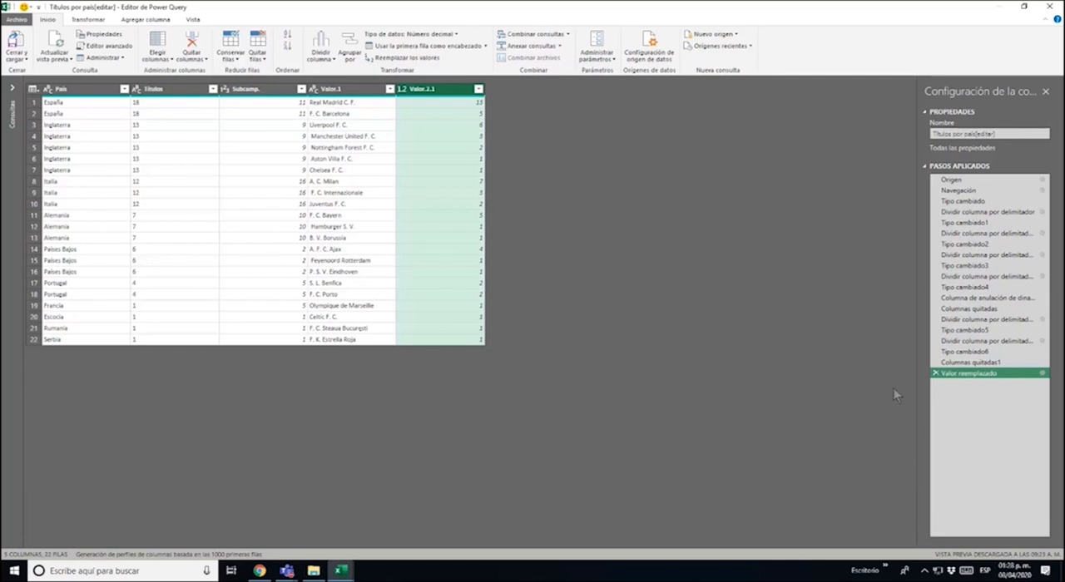
Rename the Valor.1 column as Club
drag(997, 206, 983, 379)
double_click(354, 91)
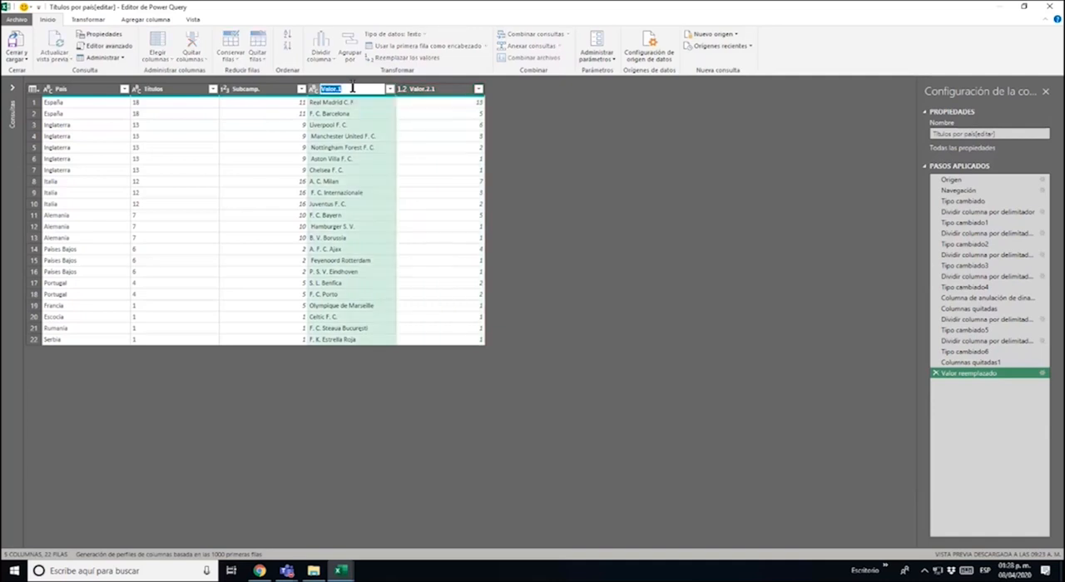
text(Club)
key(Return)
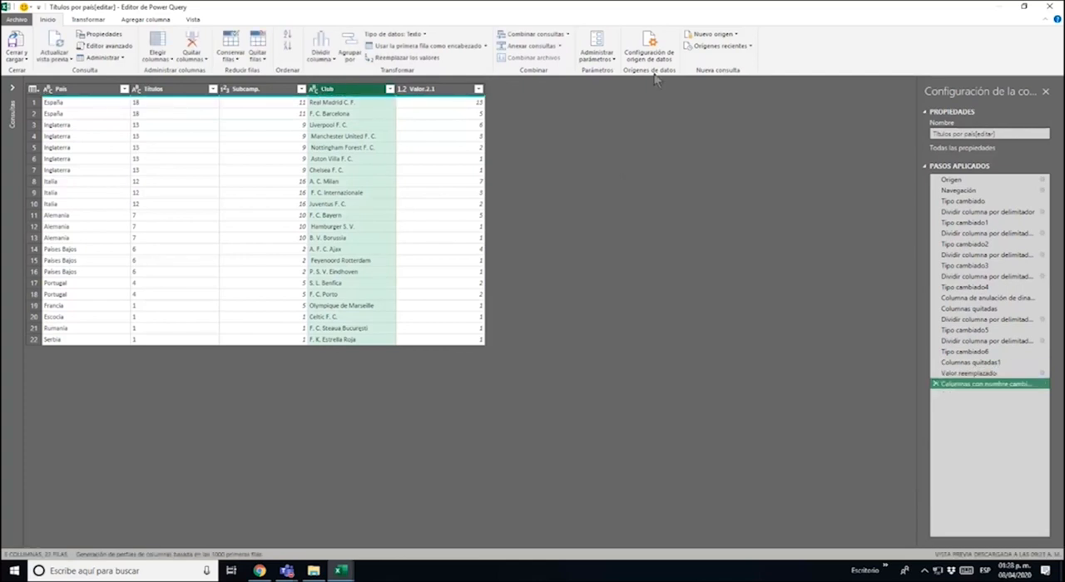
Rename the Valor.2.1 column as Campeonatos, with a capital C
double_click(419, 89)
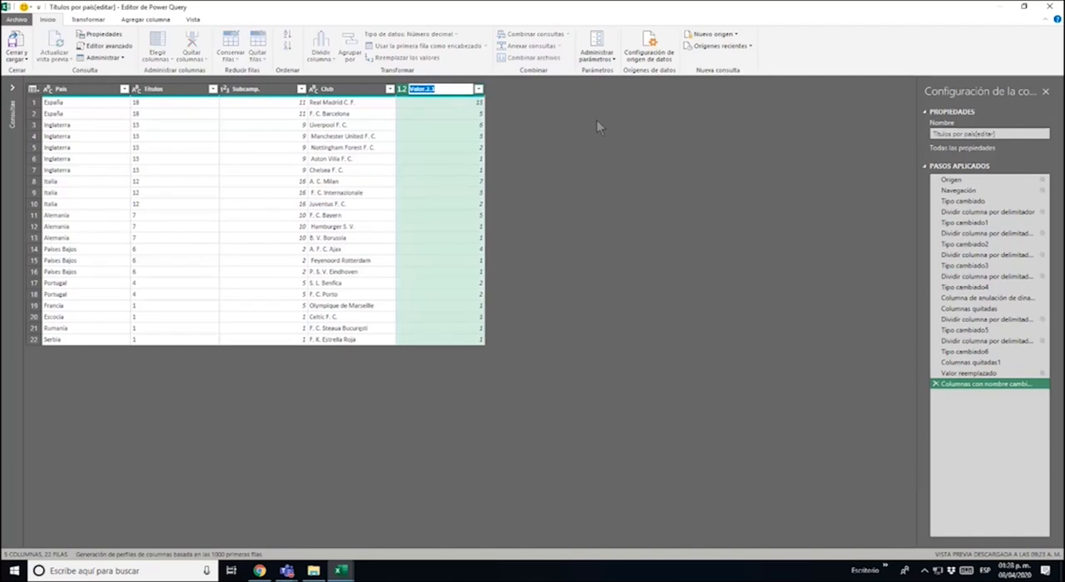
text(campeonatos)
key(Return)
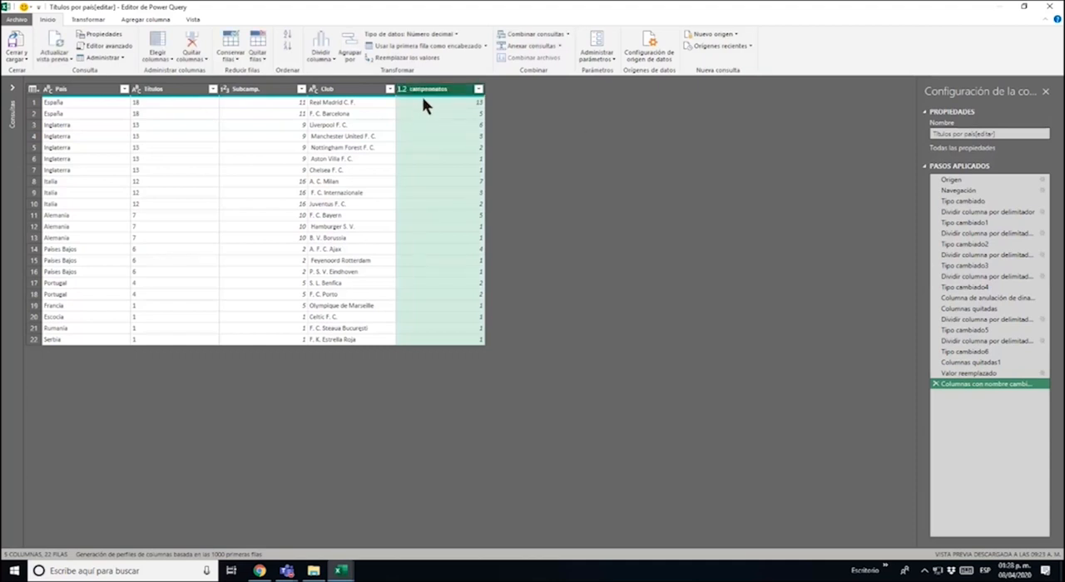
double_click(420, 92)
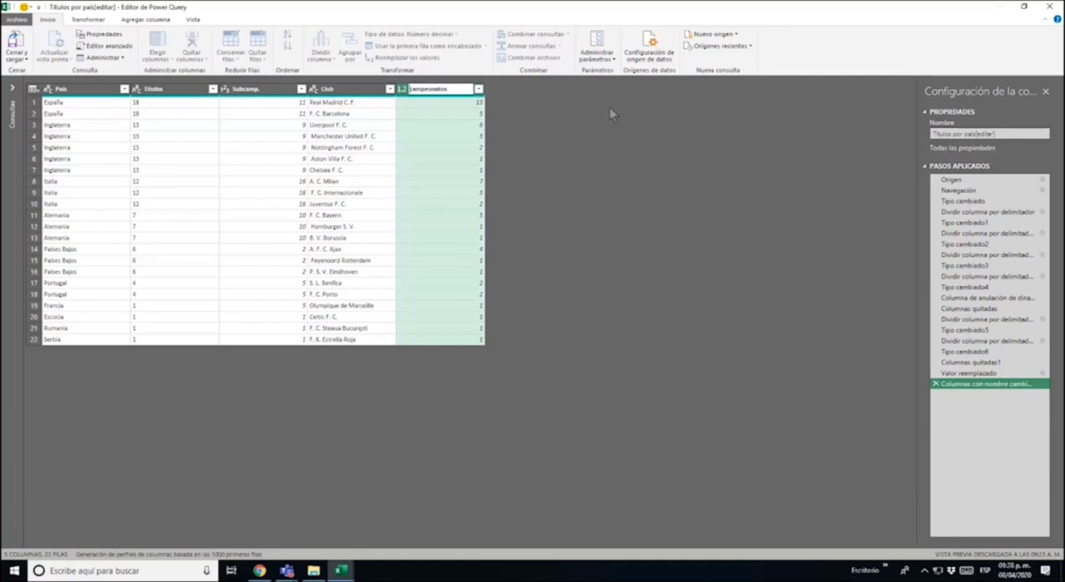
text(C)
key(Return)
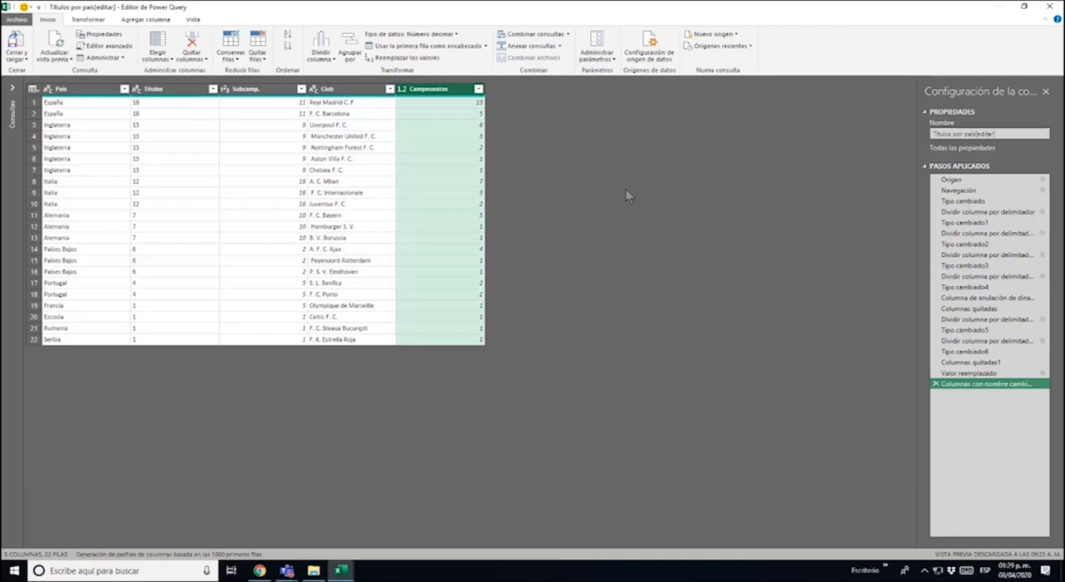
Examine the repeated country totals in the Títulos column against the per-club values in the Campeonatos column
click(197, 106)
key(Down)
key(Down)
key(Down)
key(Down)
key(Down)
key(Down)
key(Down)
key(Down)
key(Down)
key(Down)
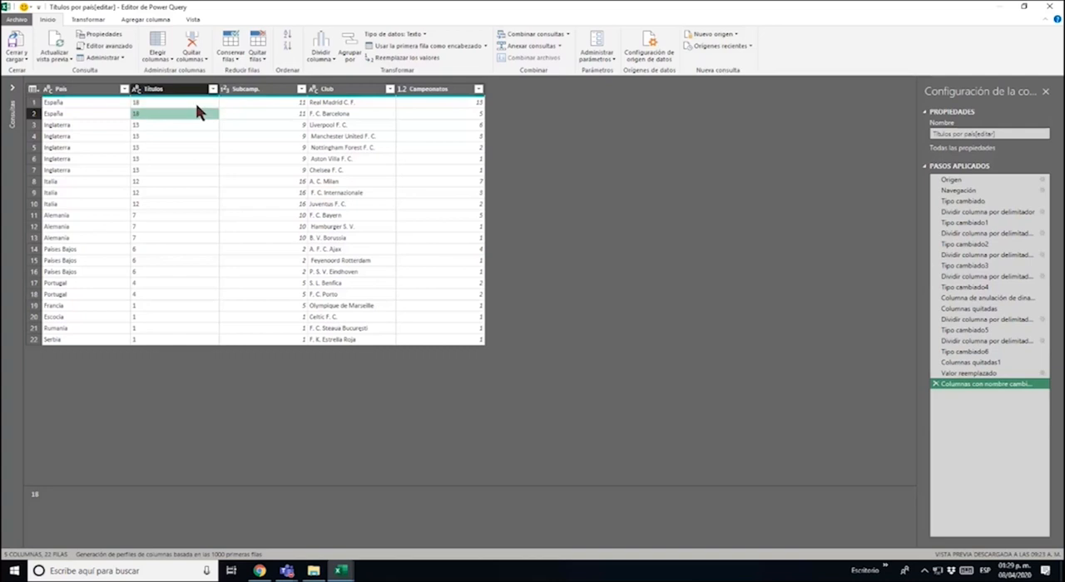
key(Down)
key(Down)
key(Down)
key(Down)
key(Down)
key(Down)
key(Down)
key(Down)
key(Down)
key(Down)
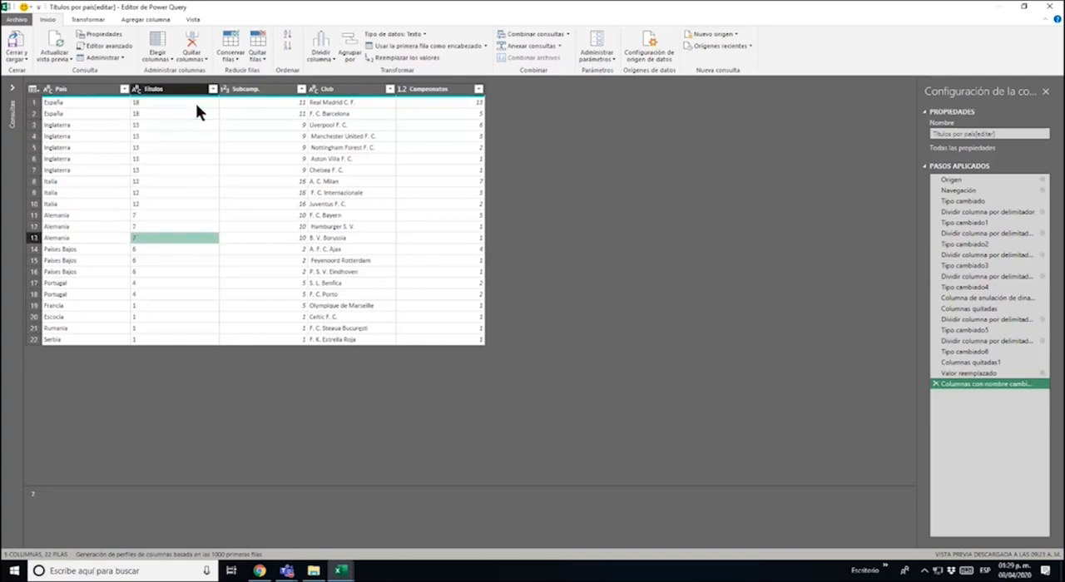
key(Down)
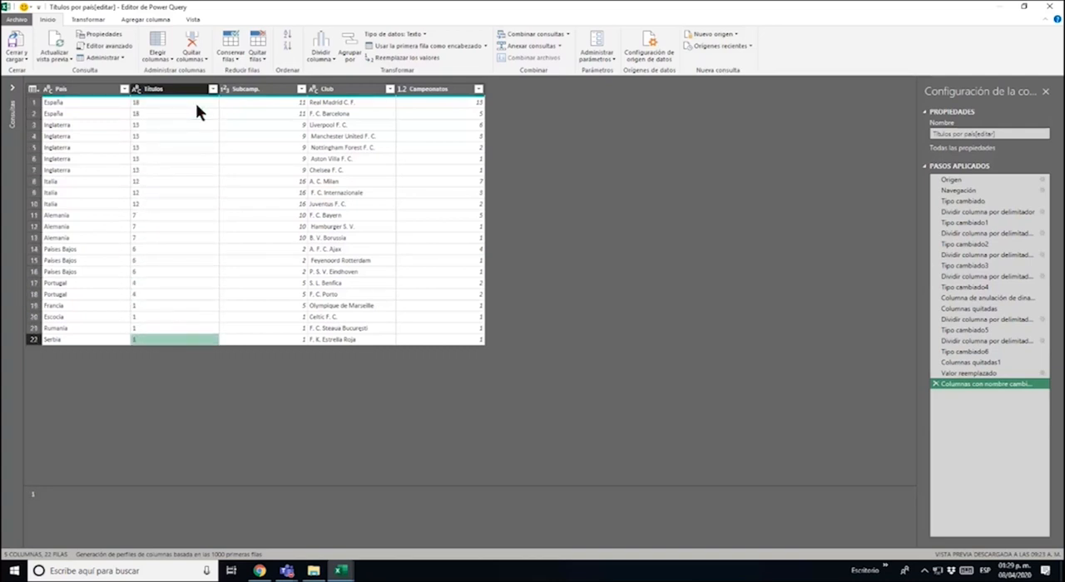
key(Up)
key(Up)
key(Up)
key(Up)
key(Up)
key(Up)
key(Up)
key(Up)
key(Up)
key(Up)
key(Up)
key(Up)
key(Up)
key(Up)
key(Up)
key(Up)
key(Up)
key(Up)
key(Up)
key(Up)
key(ctrl+space)
click(196, 103)
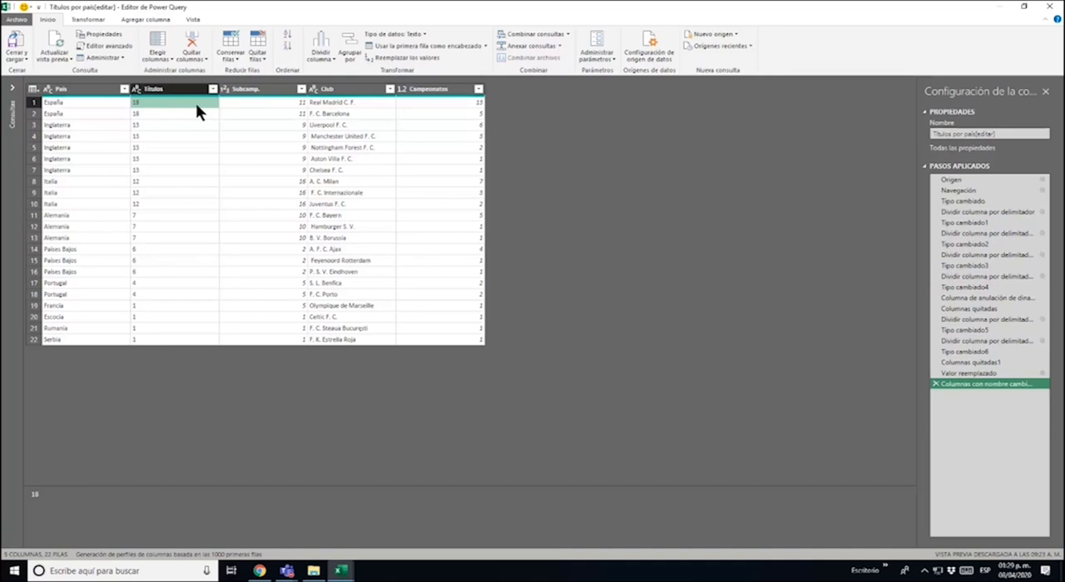
key(Down)
key(Up)
click(456, 103)
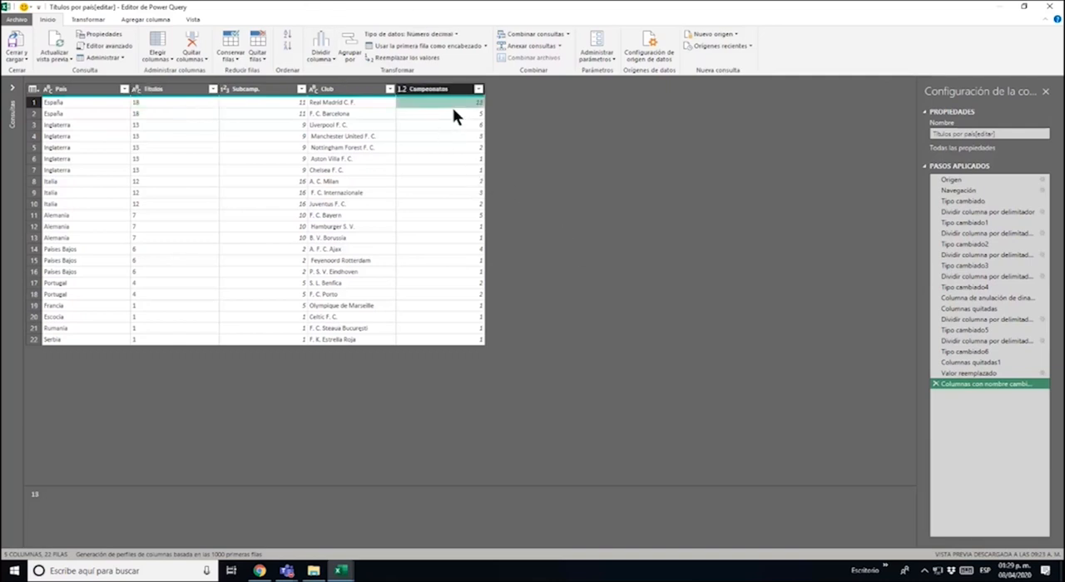
click(453, 115)
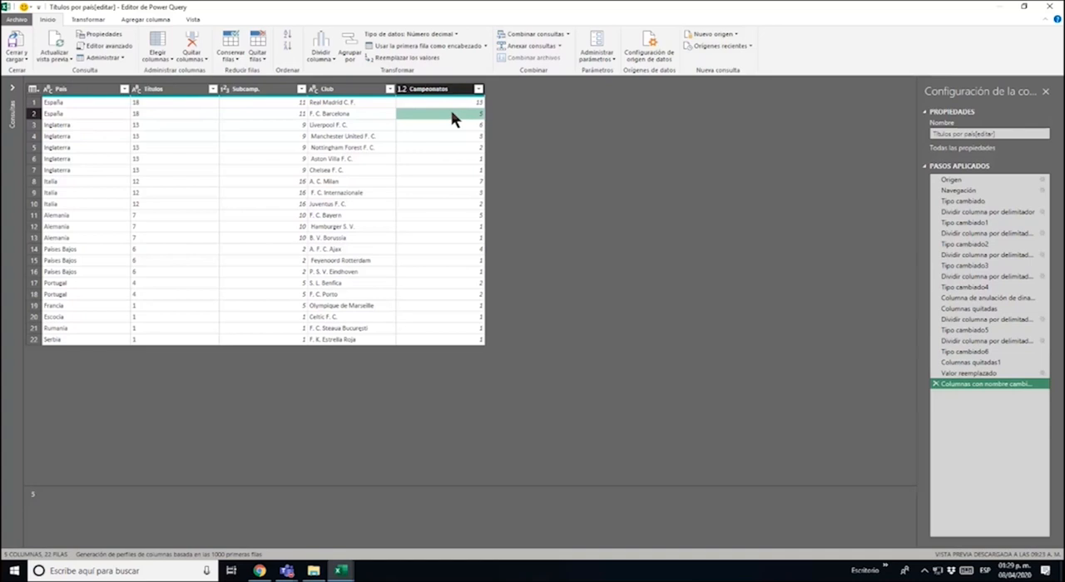
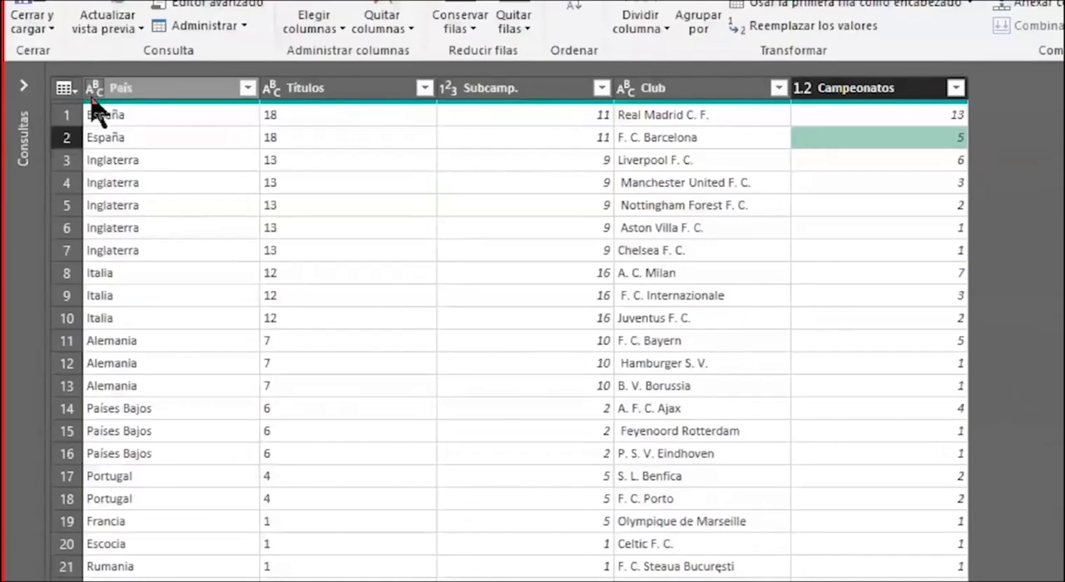
Set the data type of the País column to Texto and of the Títulos column to Número entero
click(93, 95)
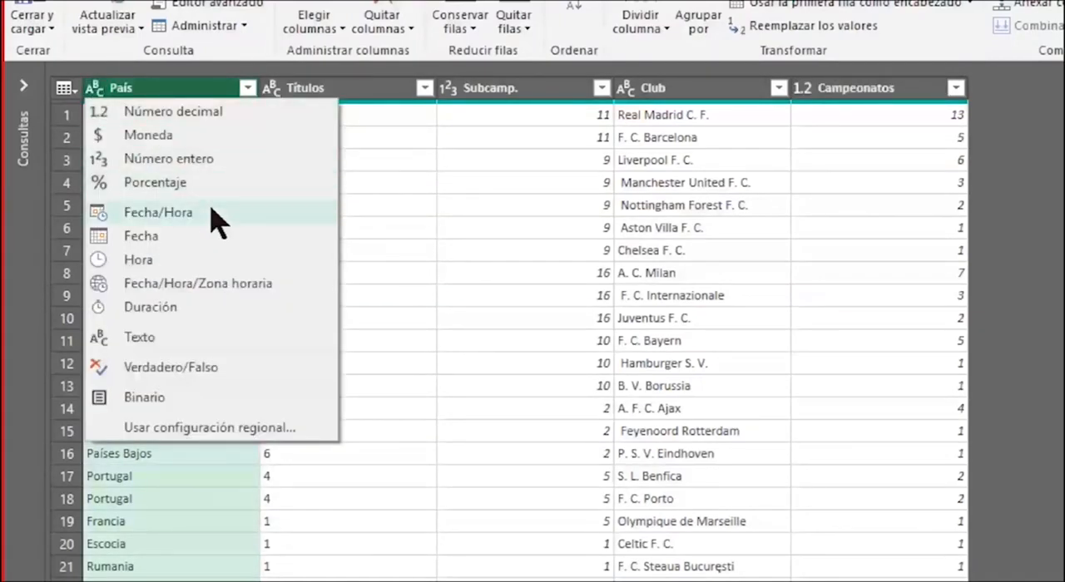
click(193, 339)
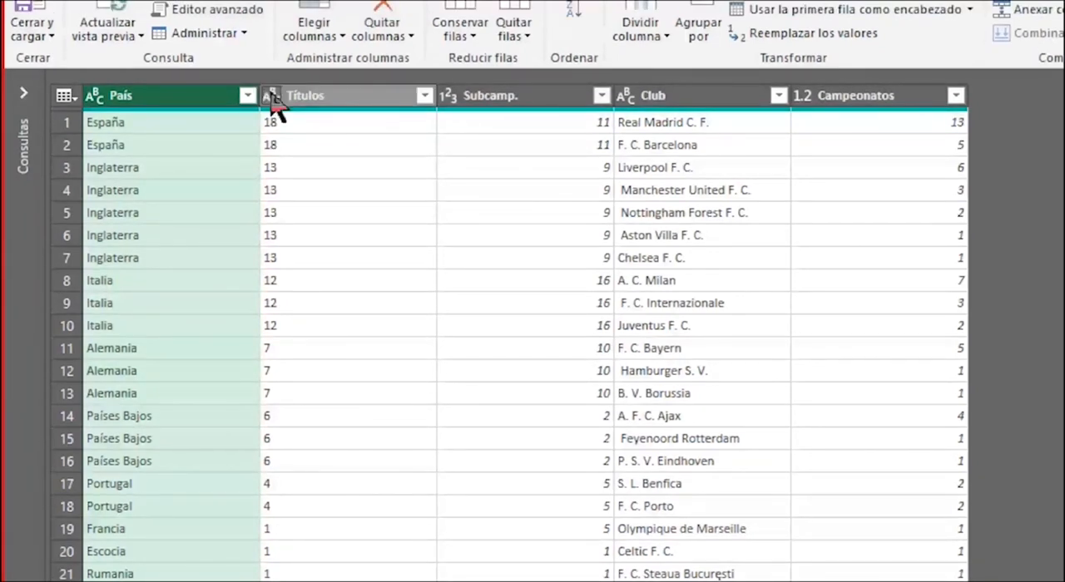
click(273, 99)
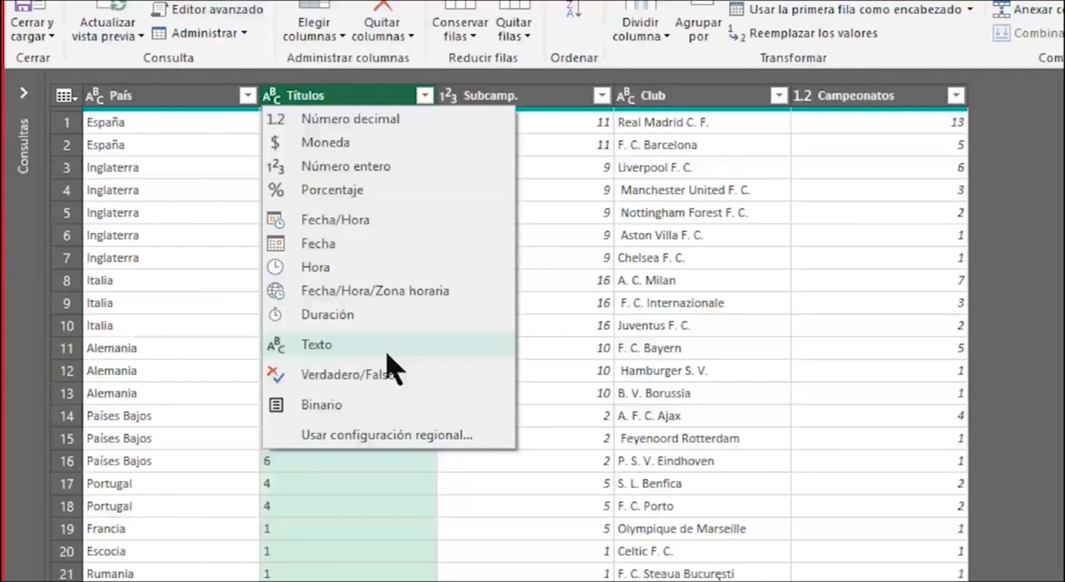
click(403, 175)
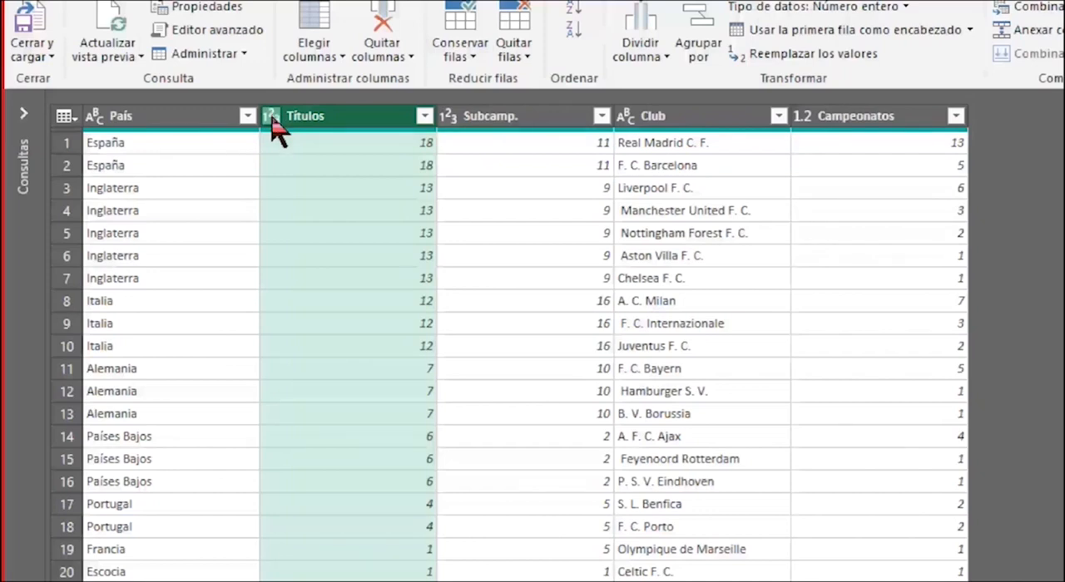
click(273, 121)
click(388, 189)
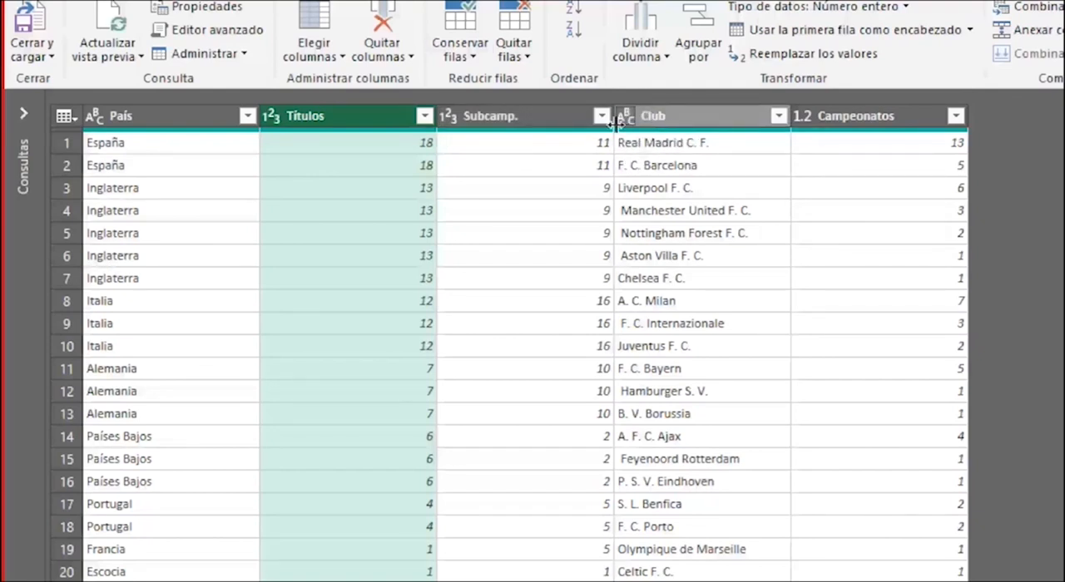
Set the data type of the Campeonatos column to Número entero
click(679, 329)
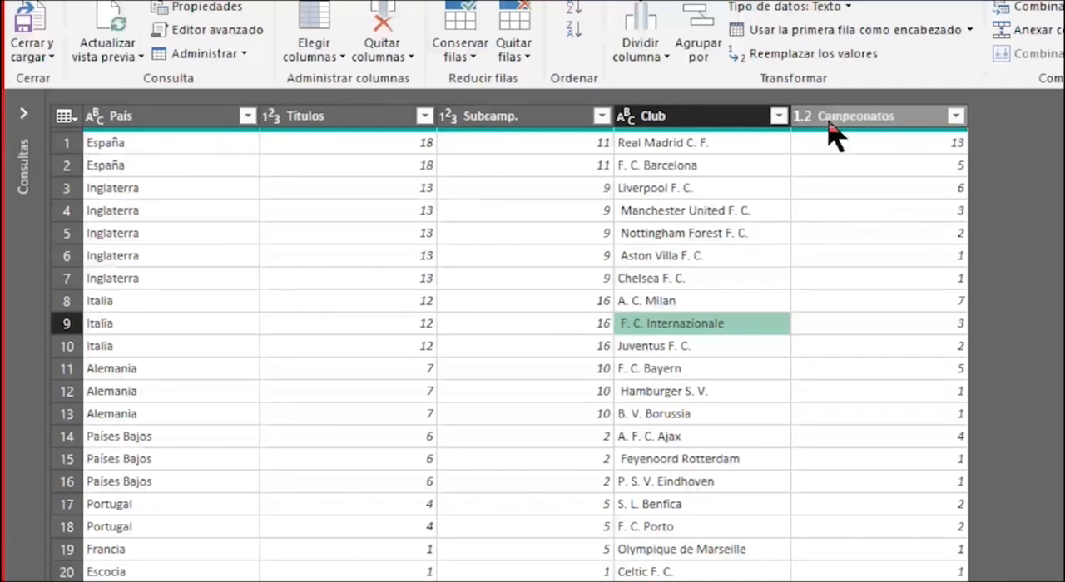
click(803, 118)
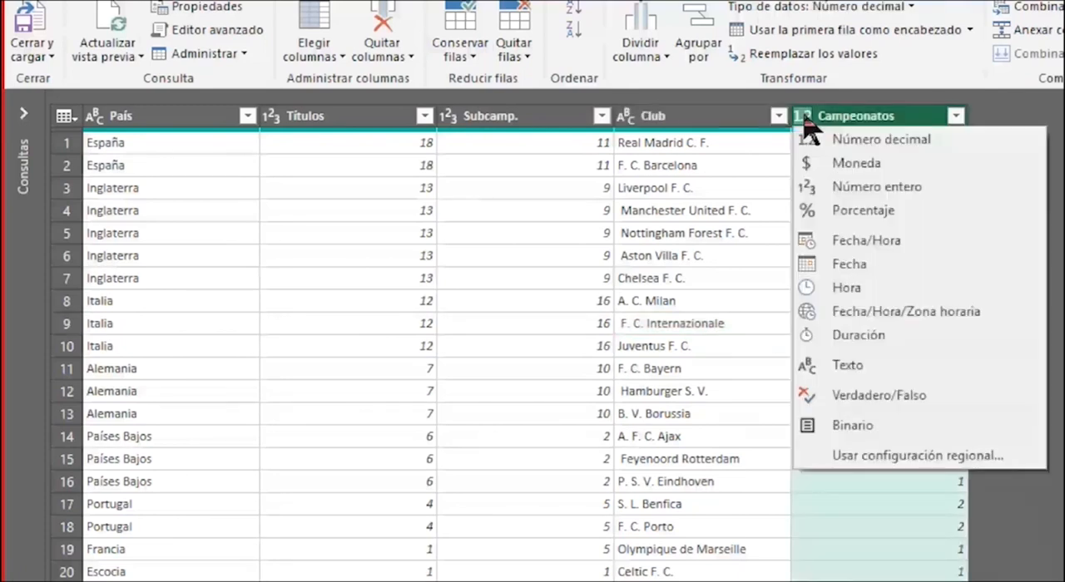
click(845, 122)
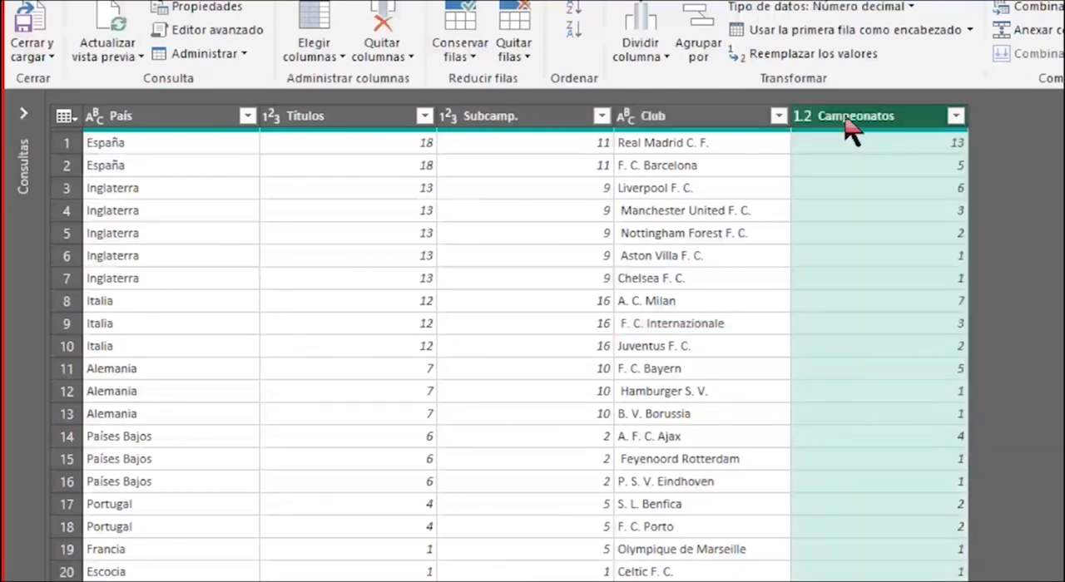
click(804, 119)
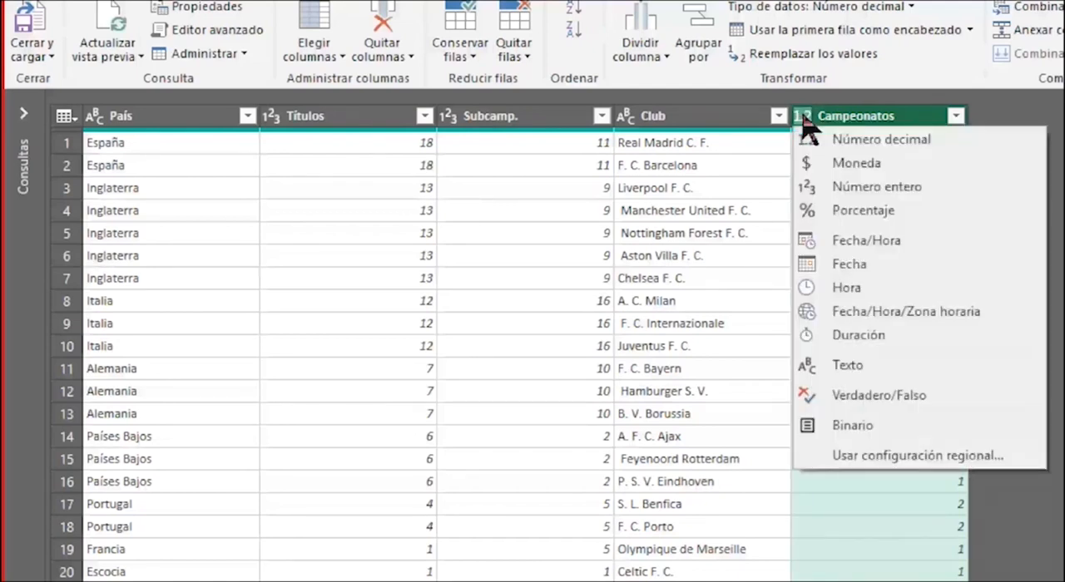
click(910, 188)
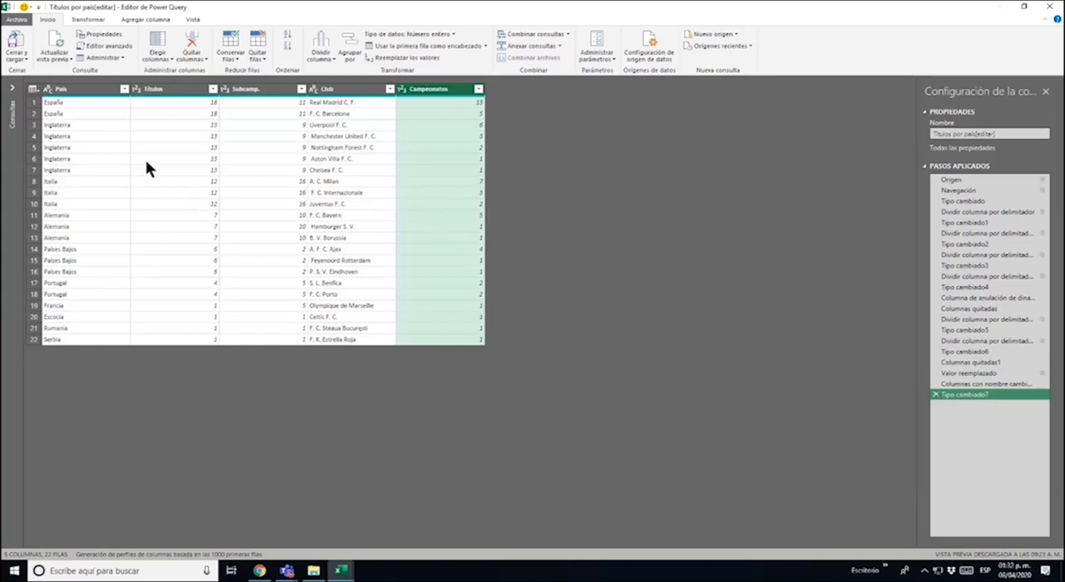
Close the query editor, load the query into a worksheet, and check the individual club entries in the Club column
click(18, 39)
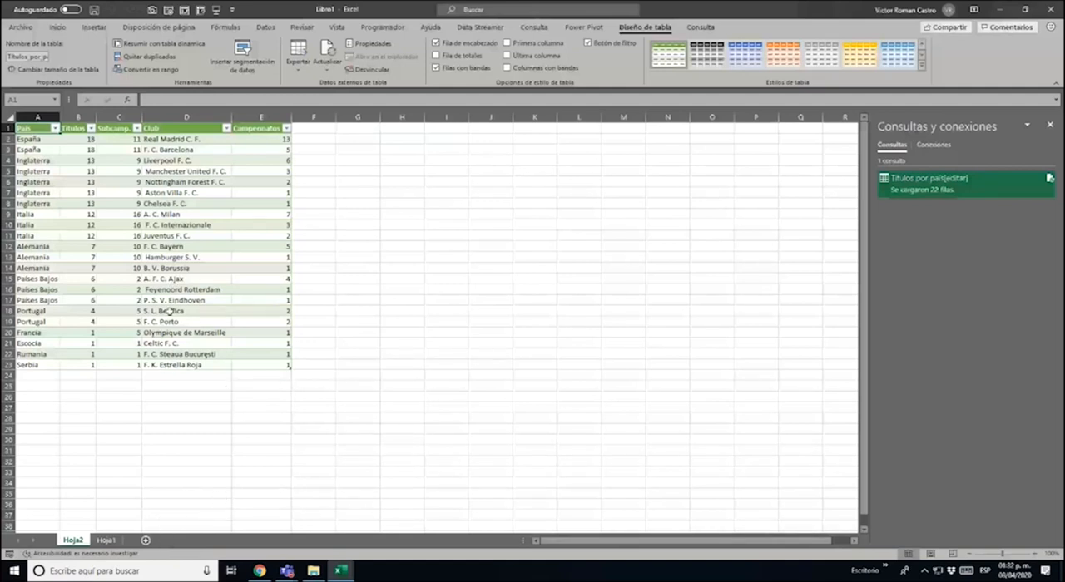
click(173, 140)
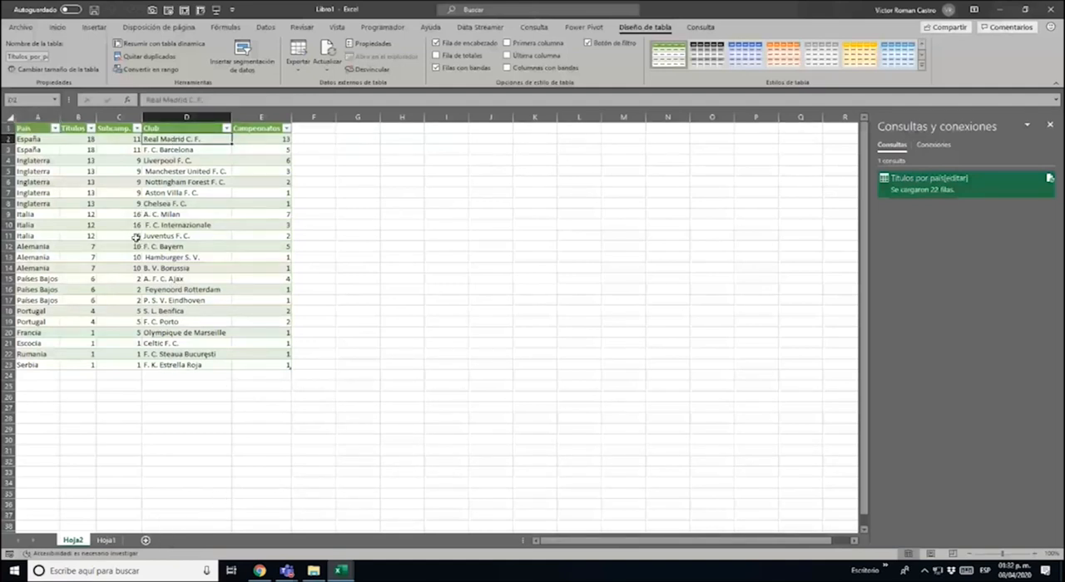
click(180, 151)
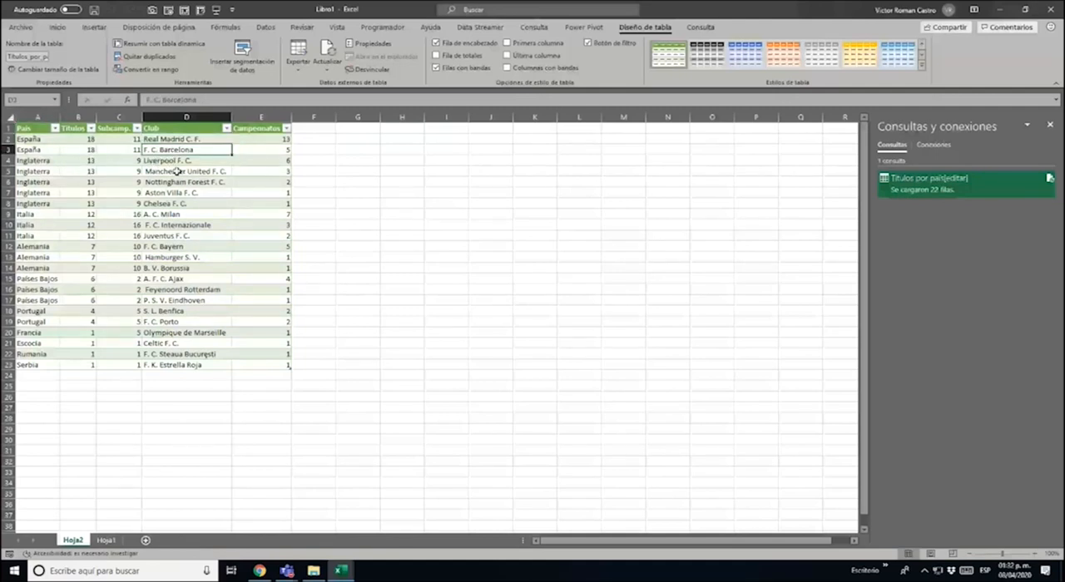
drag(176, 161, 175, 205)
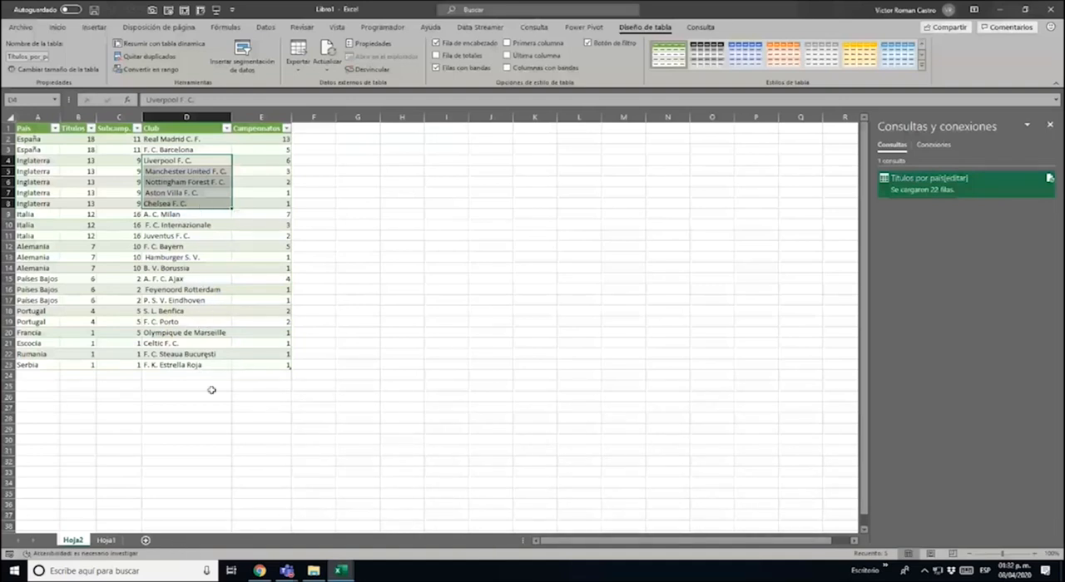
click(206, 365)
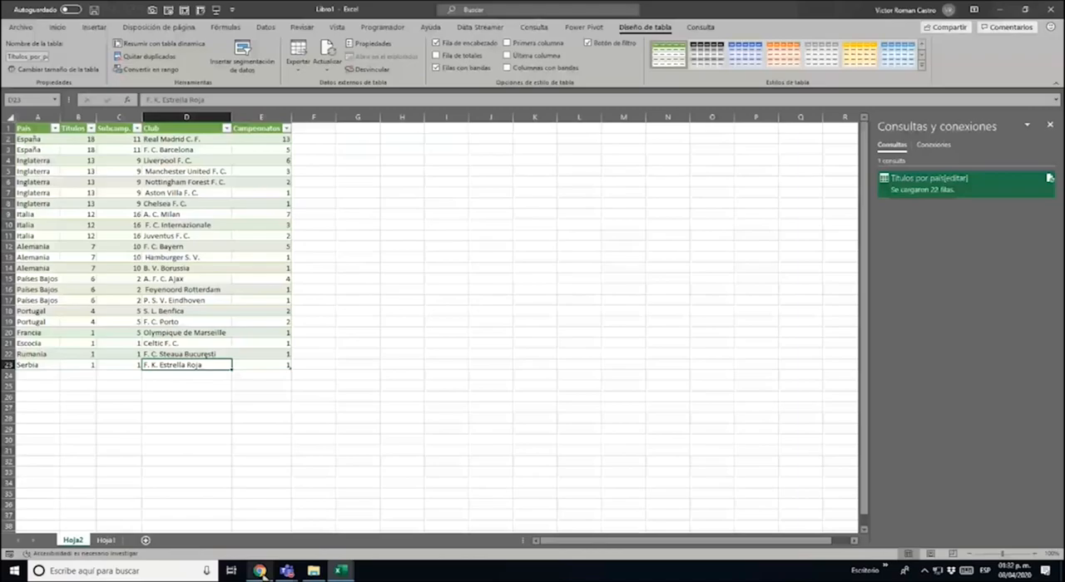
Switch to Chrome, sort Wikipedia's Títulos por país table by País to compare it with the loaded data, and return to Excel
click(261, 571)
click(533, 324)
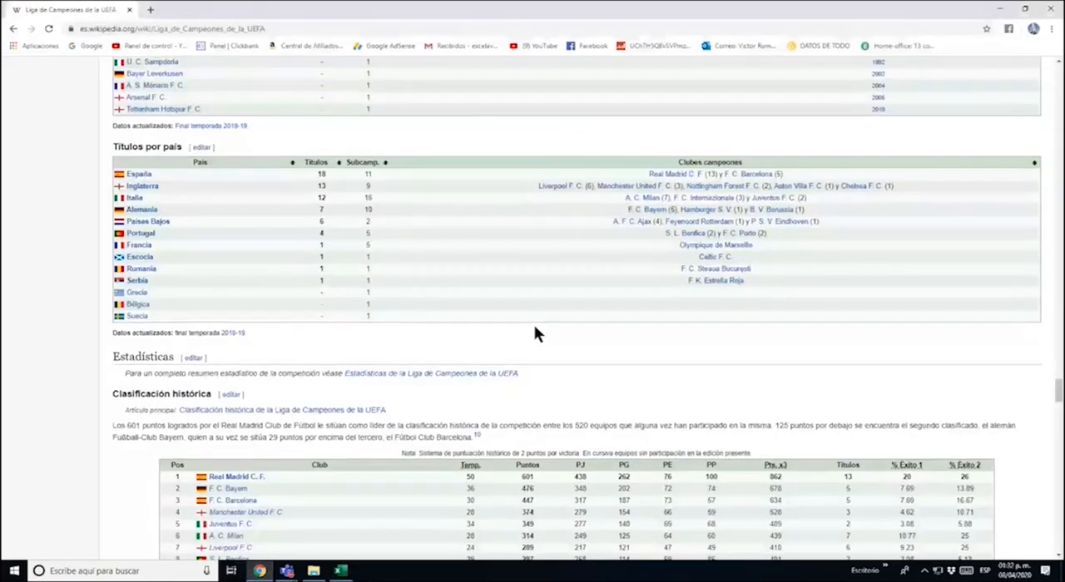
scroll(533, 325, up, 1)
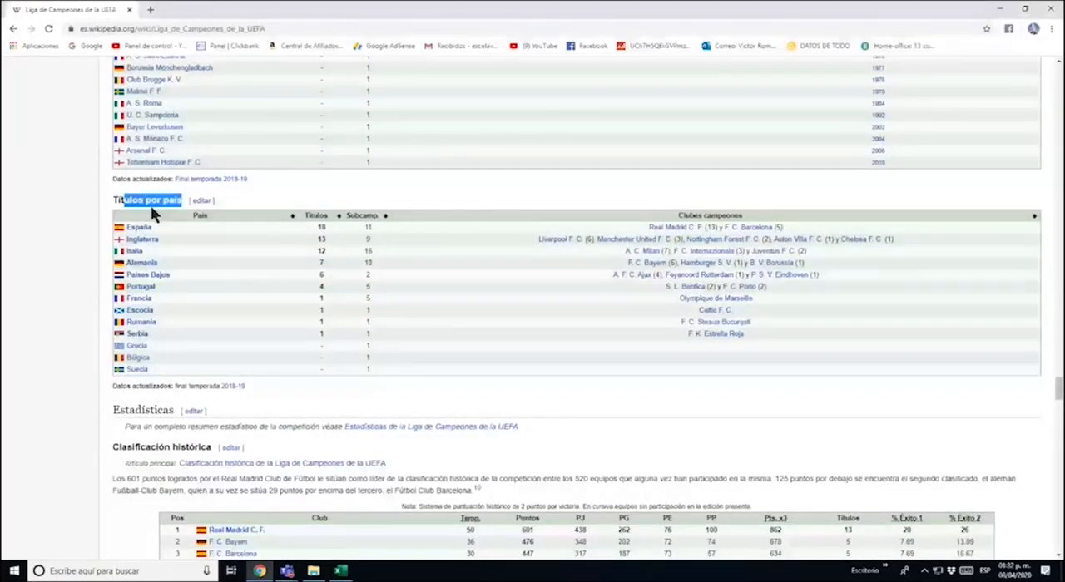
click(152, 214)
click(153, 216)
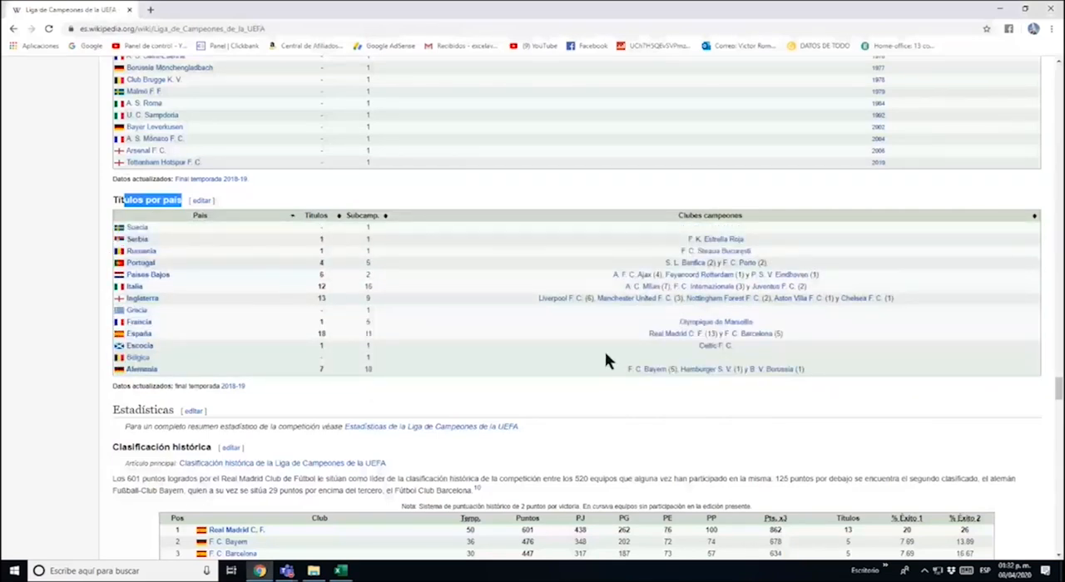
scroll(649, 332, up, 1)
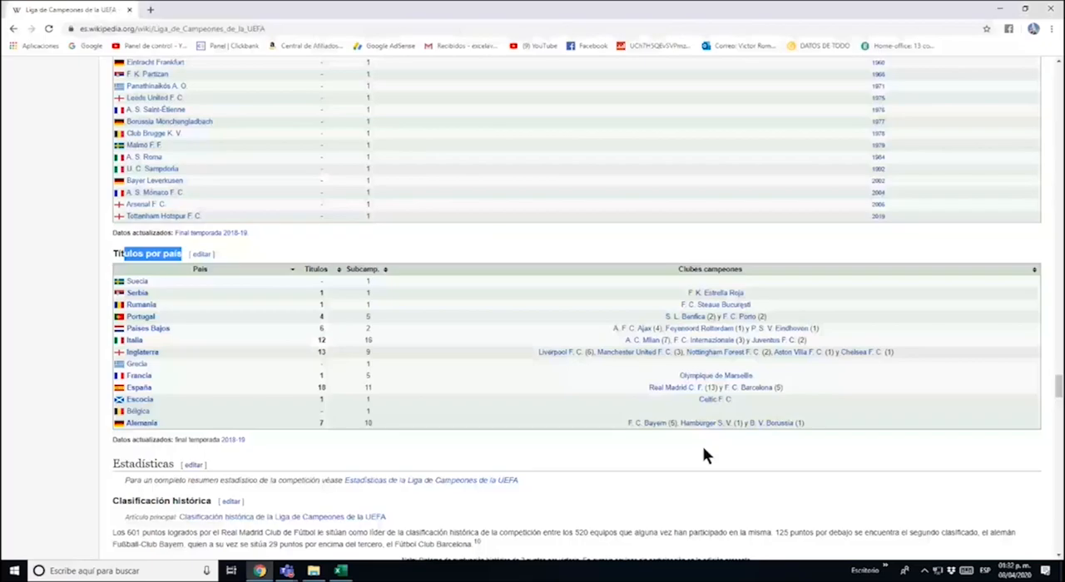
key(alt+Tab)
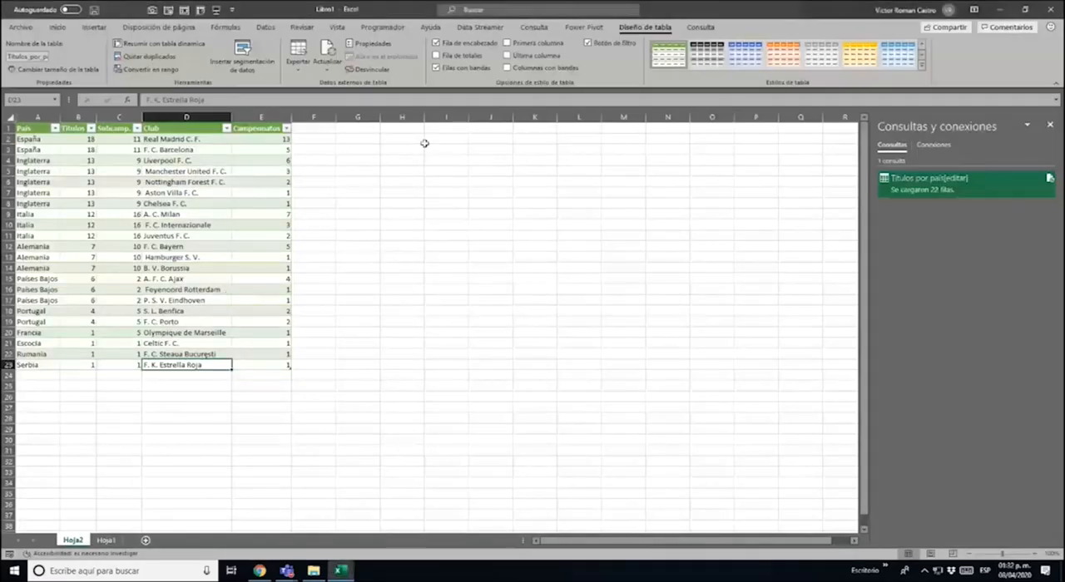
Delete the Títulos column from the loaded table on Hoja2
drag(385, 138, 410, 143)
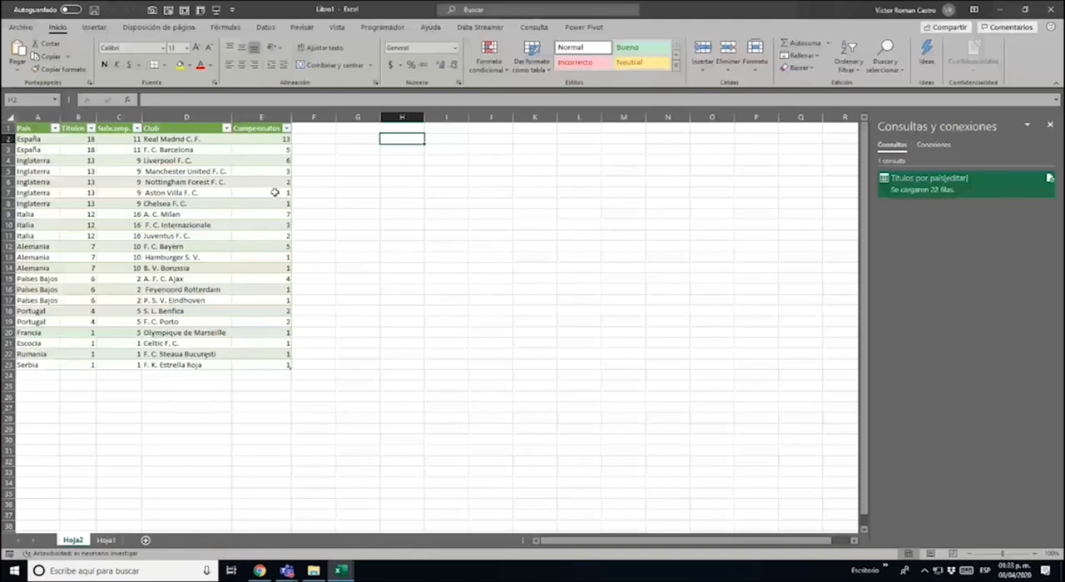
click(78, 127)
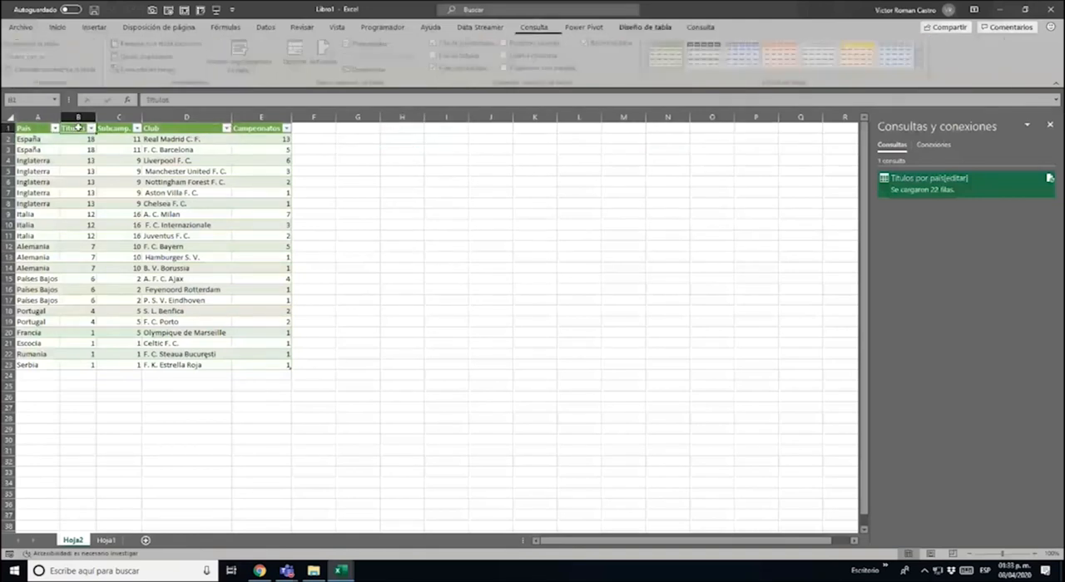
right_click(78, 127)
key(Escape)
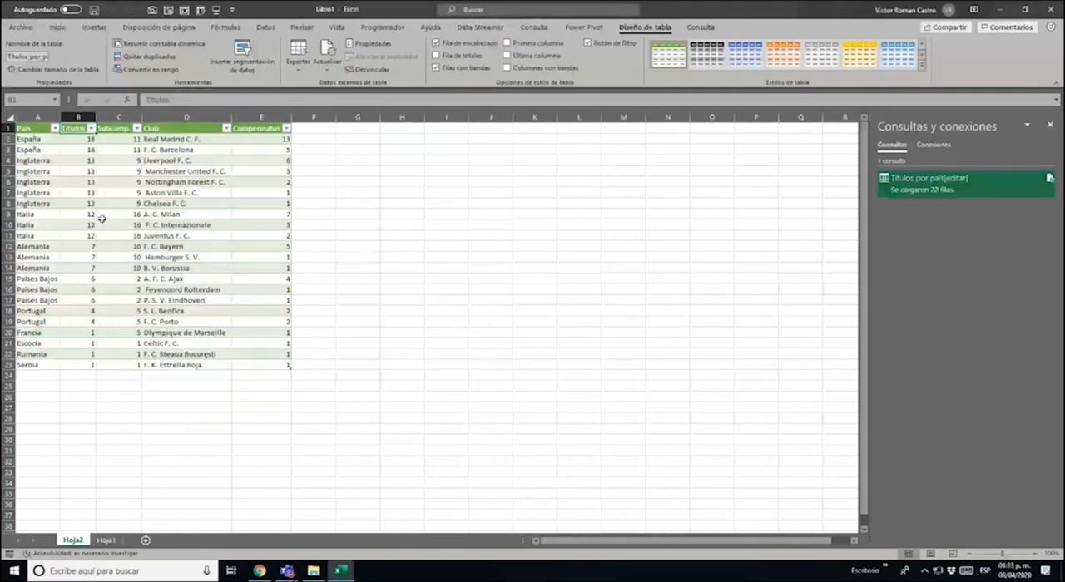
drag(81, 138, 87, 364)
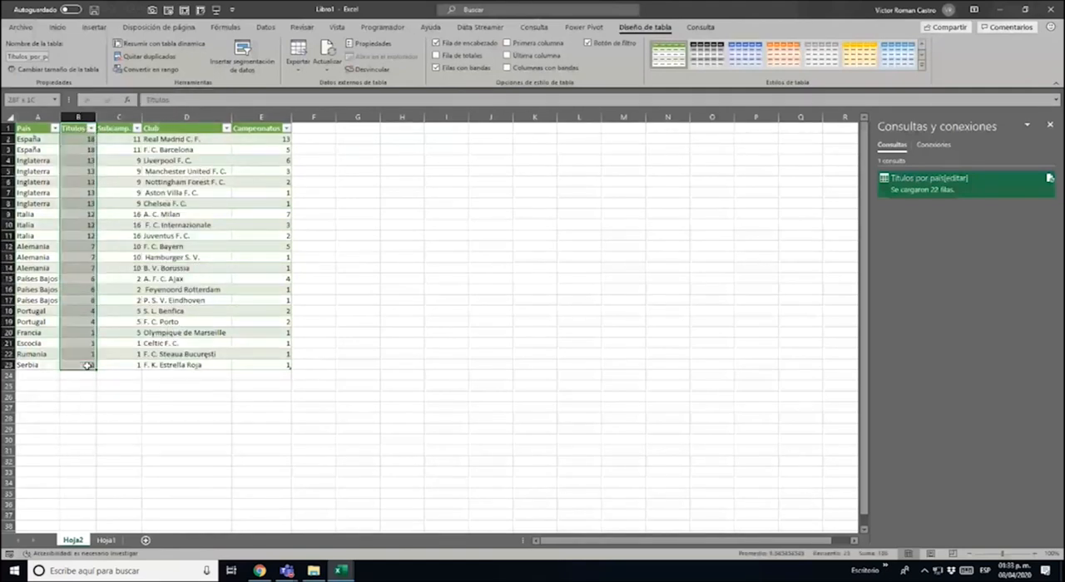
right_click(84, 363)
mouse_move(116, 164)
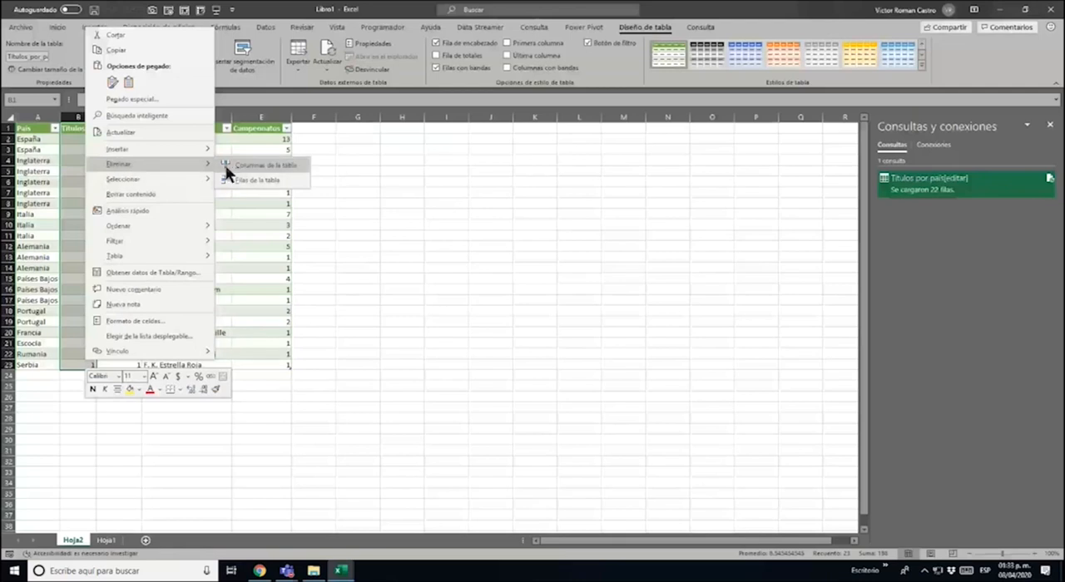
click(281, 166)
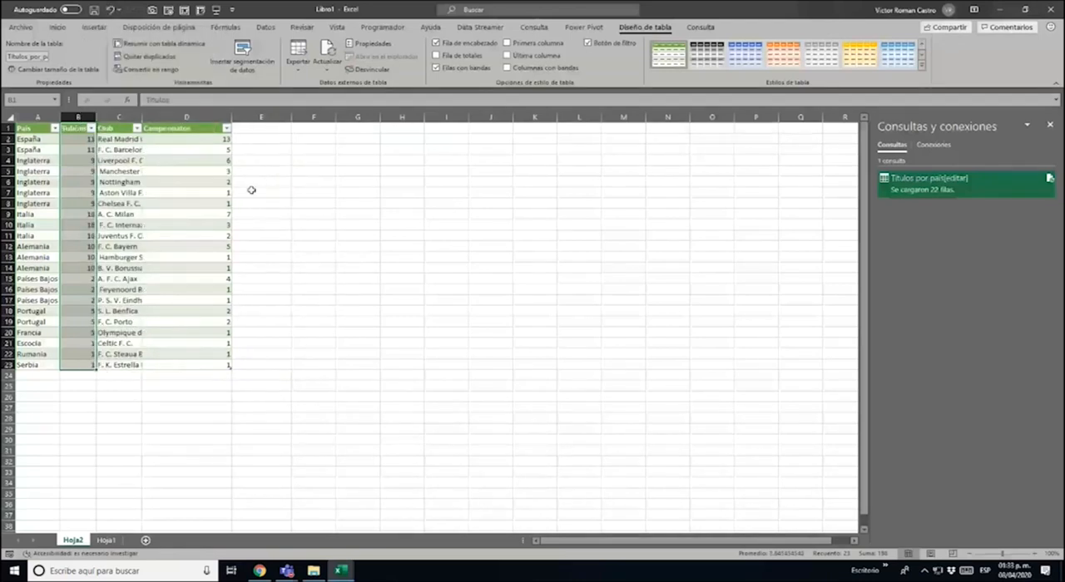
Fit the width of the Club column to its longest club name
double_click(141, 116)
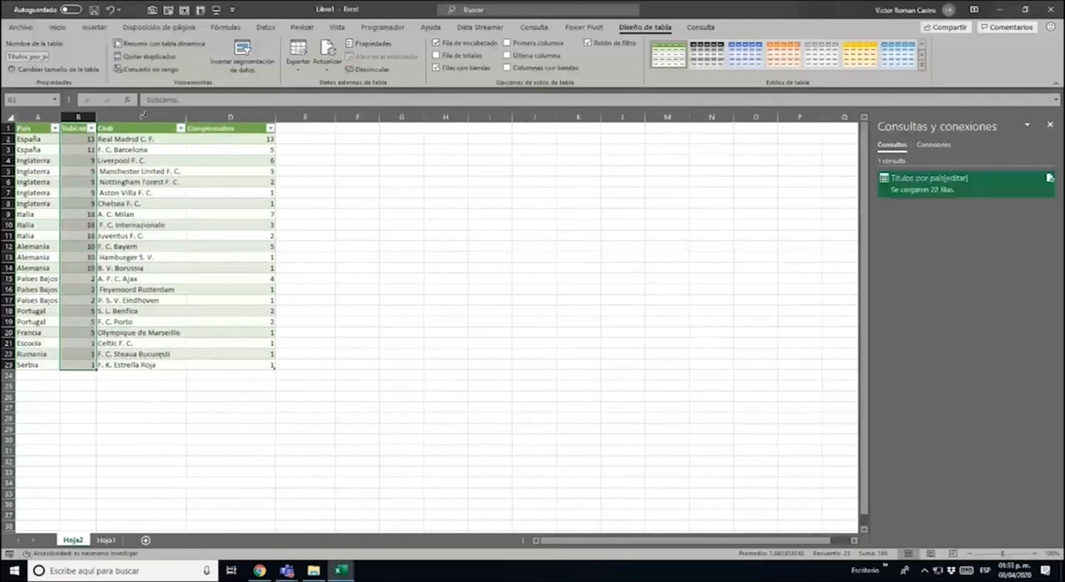
click(147, 235)
click(154, 161)
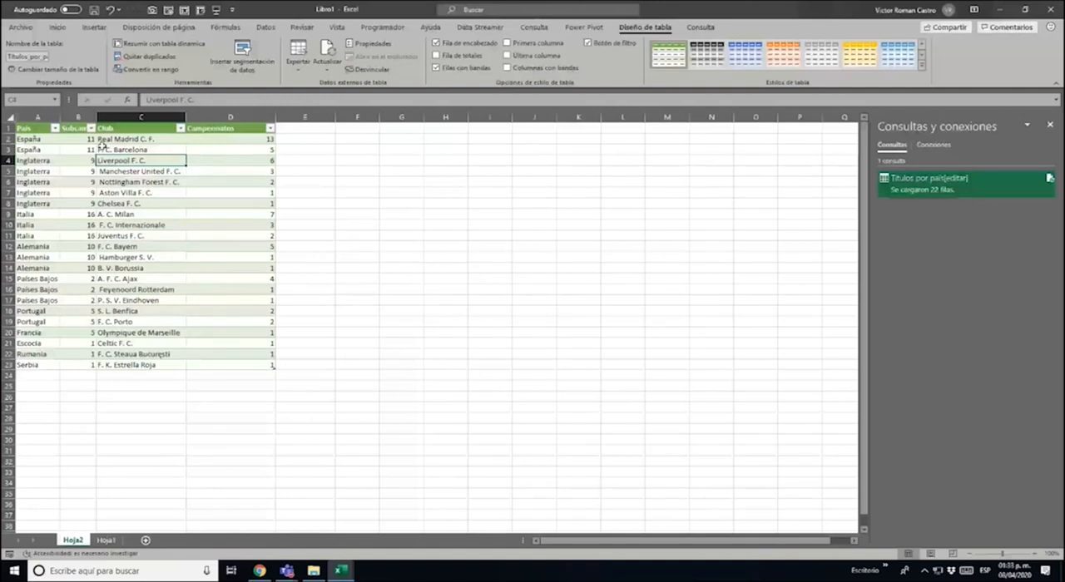
Create a pivot table from the Títulos_por_país_editar table in the existing worksheet, located at cell F1
click(38, 127)
click(94, 27)
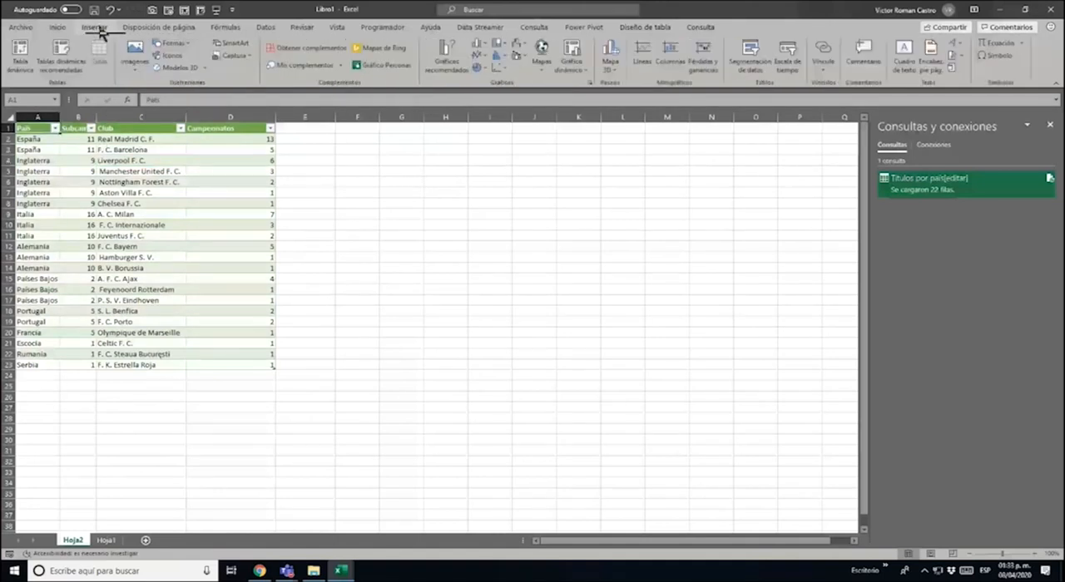
click(21, 56)
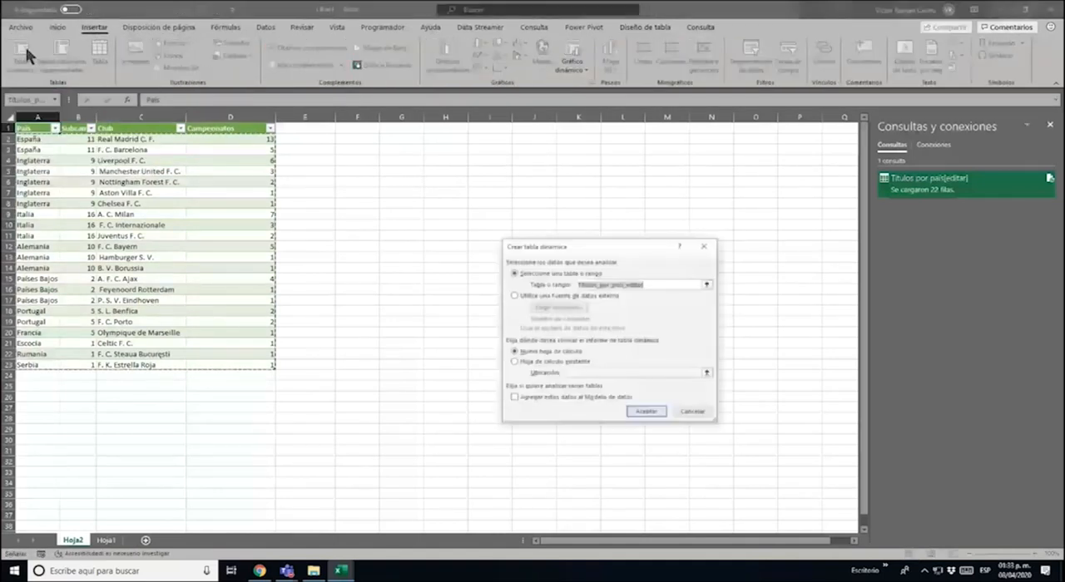
click(531, 363)
click(613, 374)
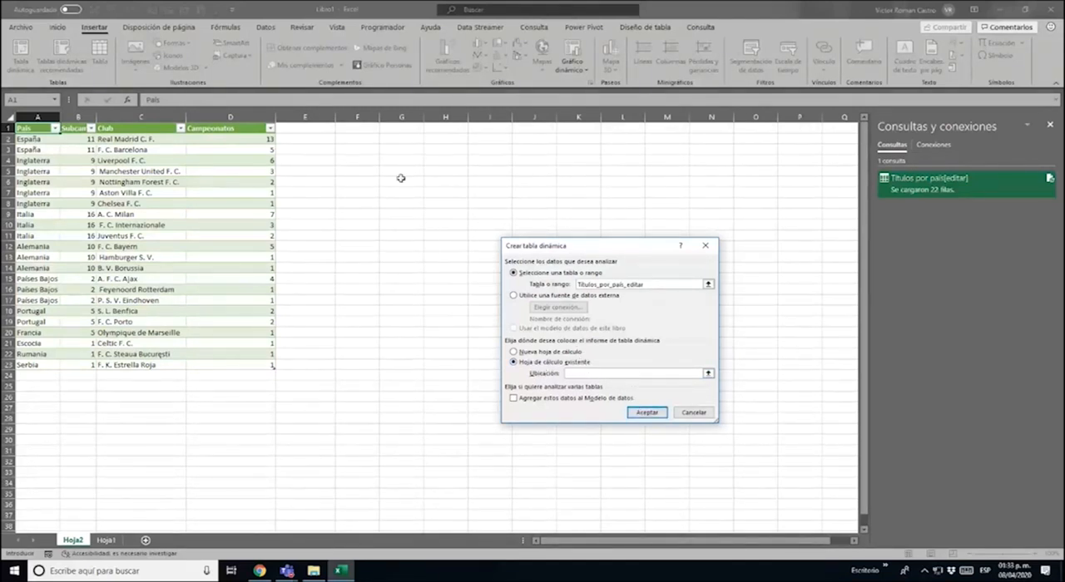
click(357, 130)
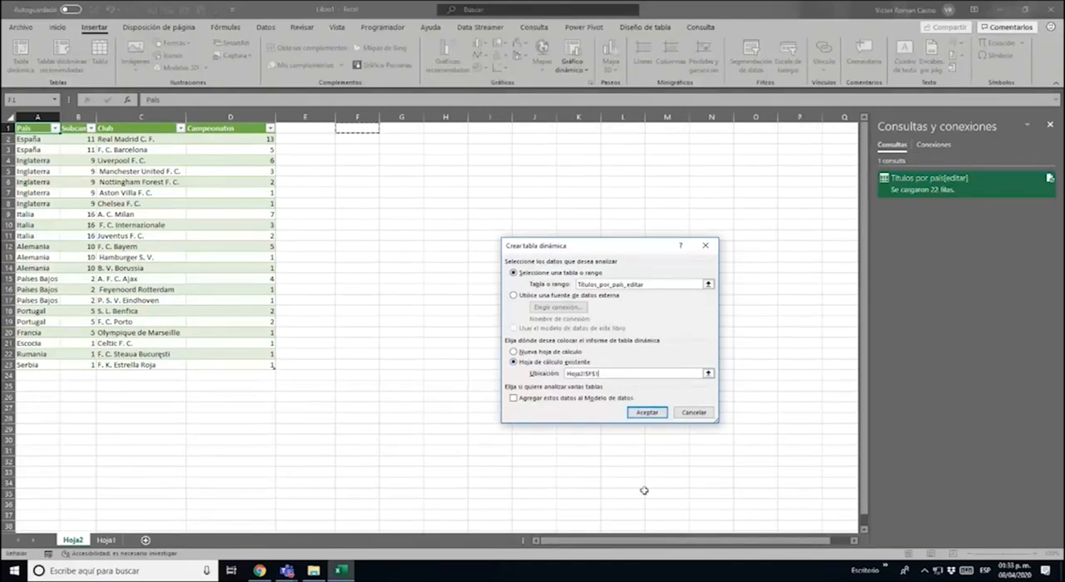
click(649, 414)
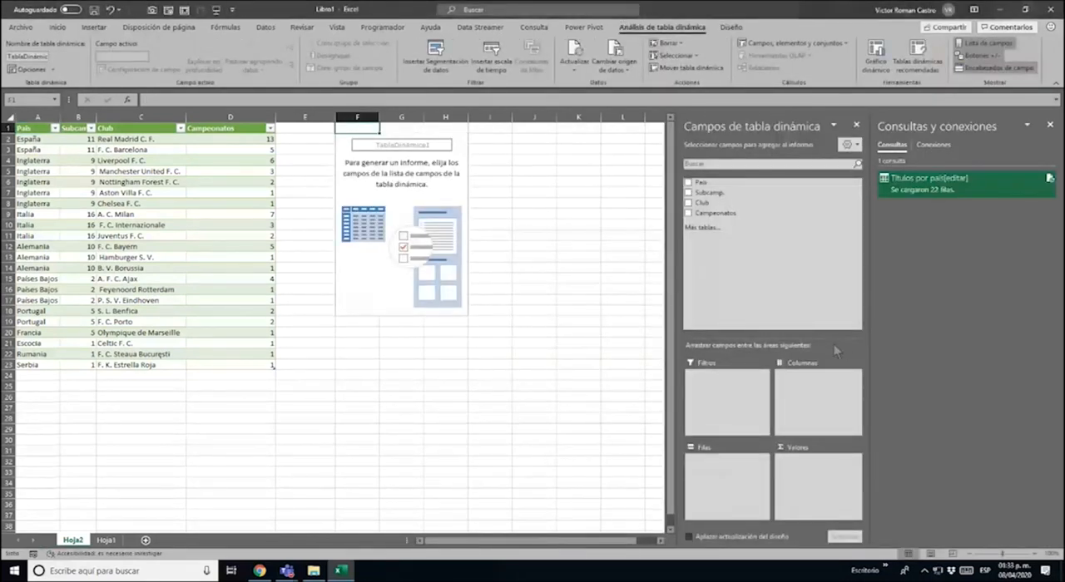
Add País as the pivot table's row field and the sum of Campeonatos as its value field
drag(723, 188, 725, 477)
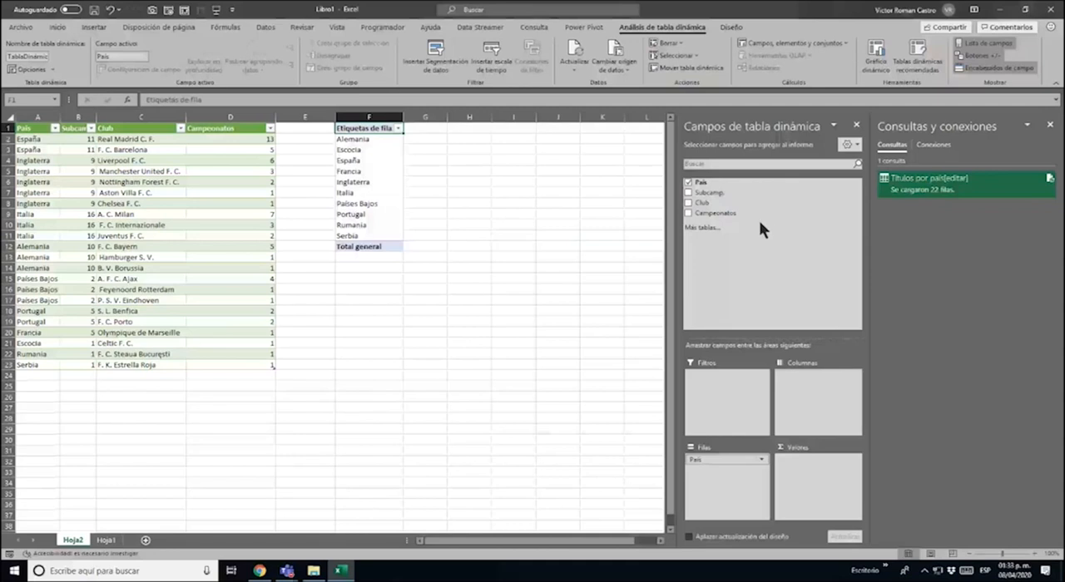
drag(759, 218, 829, 490)
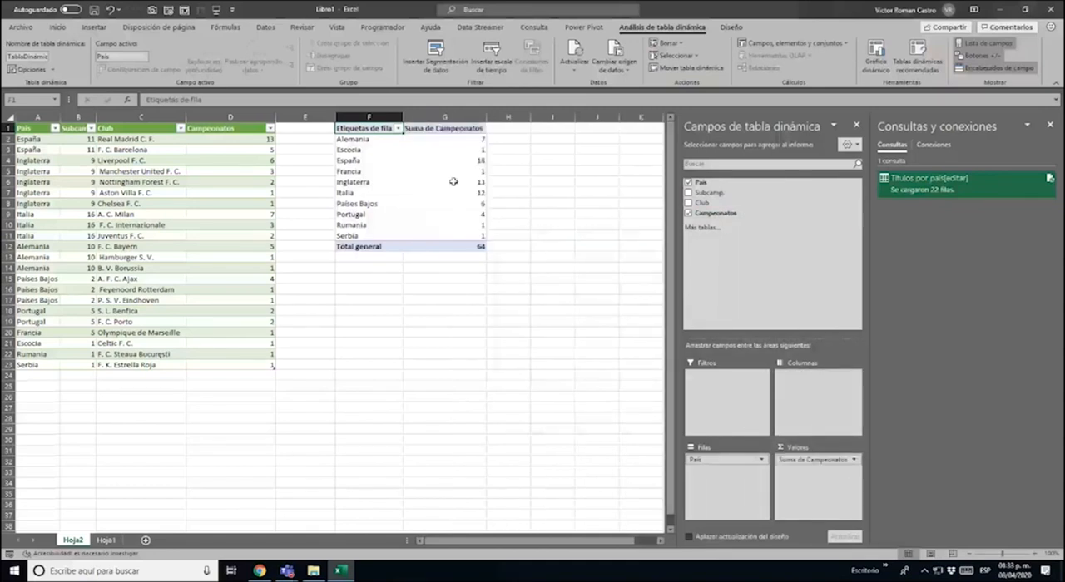
Sort the pivot table's countries in descending order by Suma de Campeonatos and hide the pivot field list
click(397, 128)
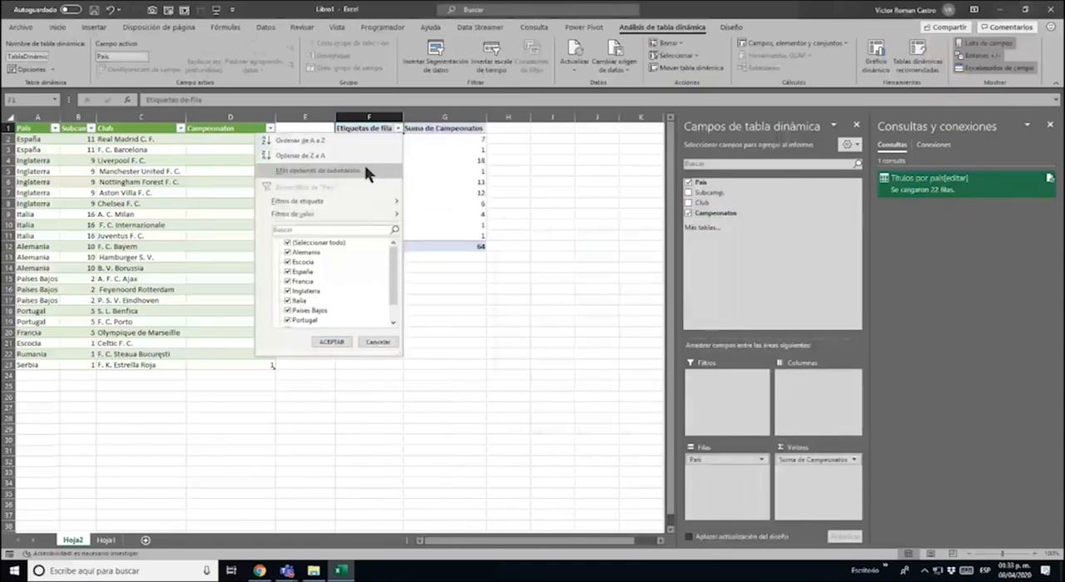
click(362, 167)
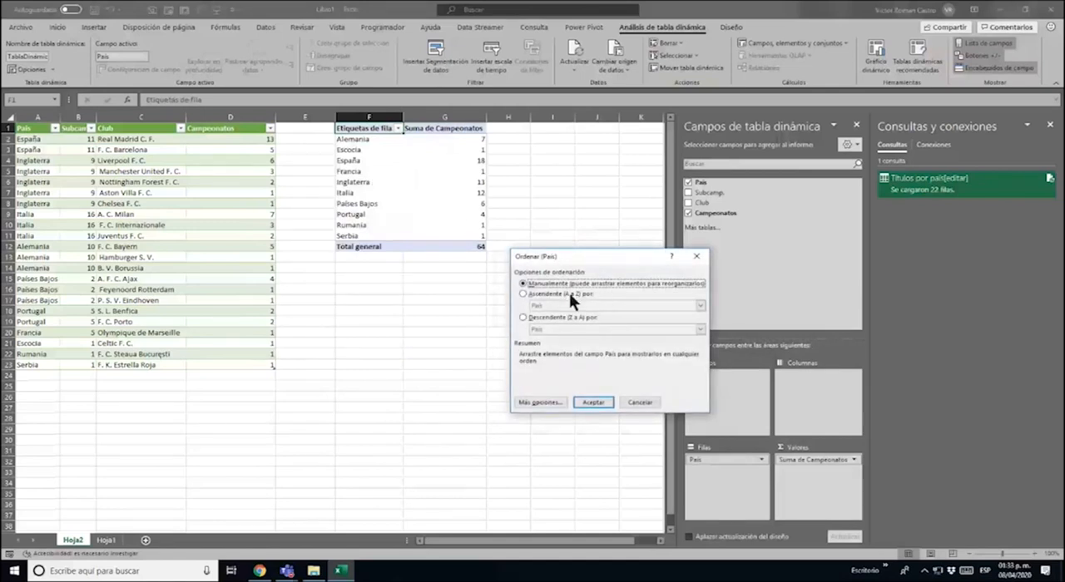
click(552, 318)
click(701, 329)
click(564, 347)
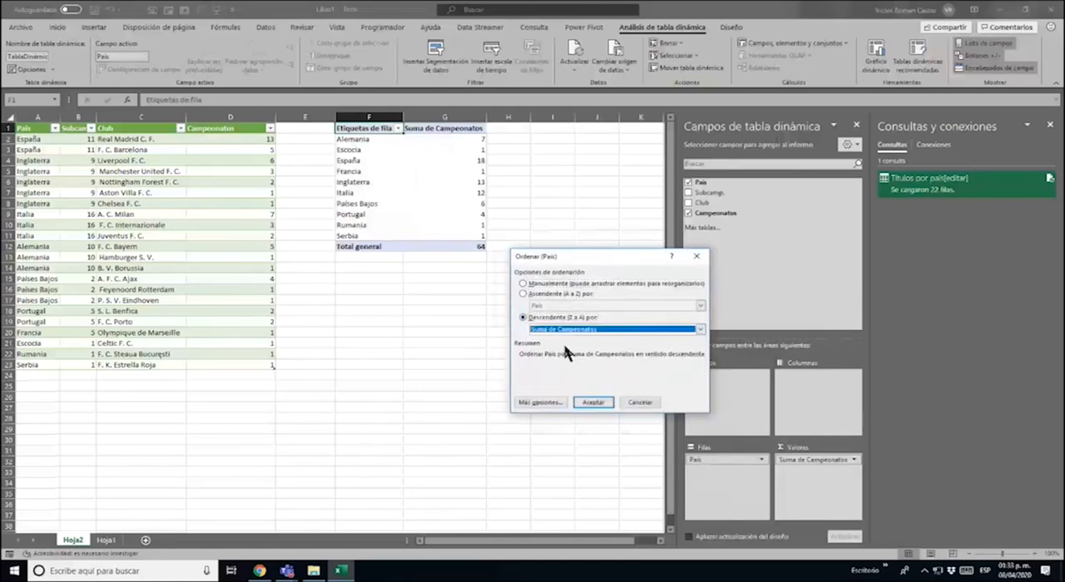
click(592, 402)
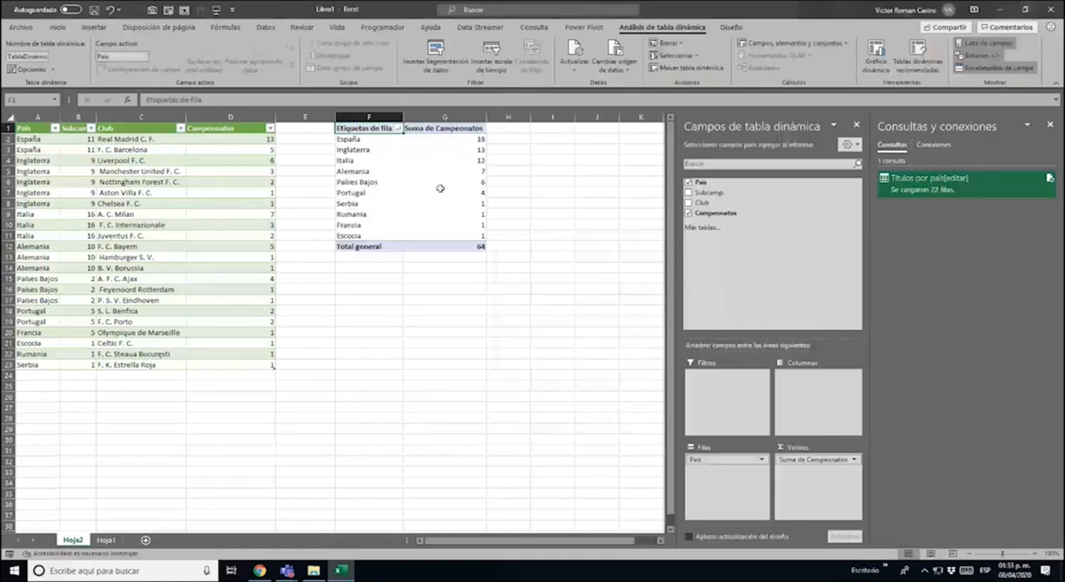
click(856, 125)
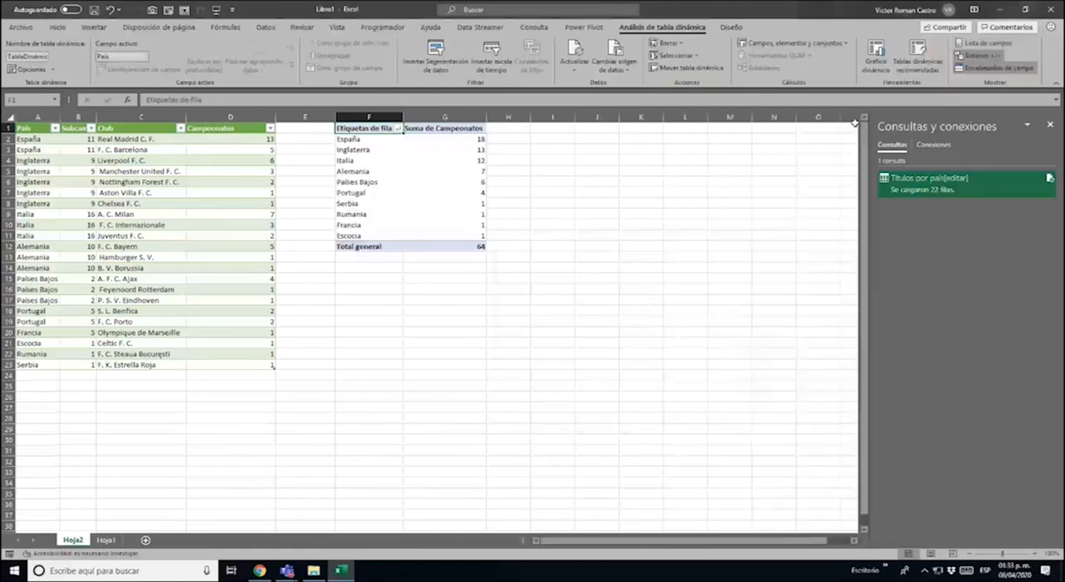
click(374, 141)
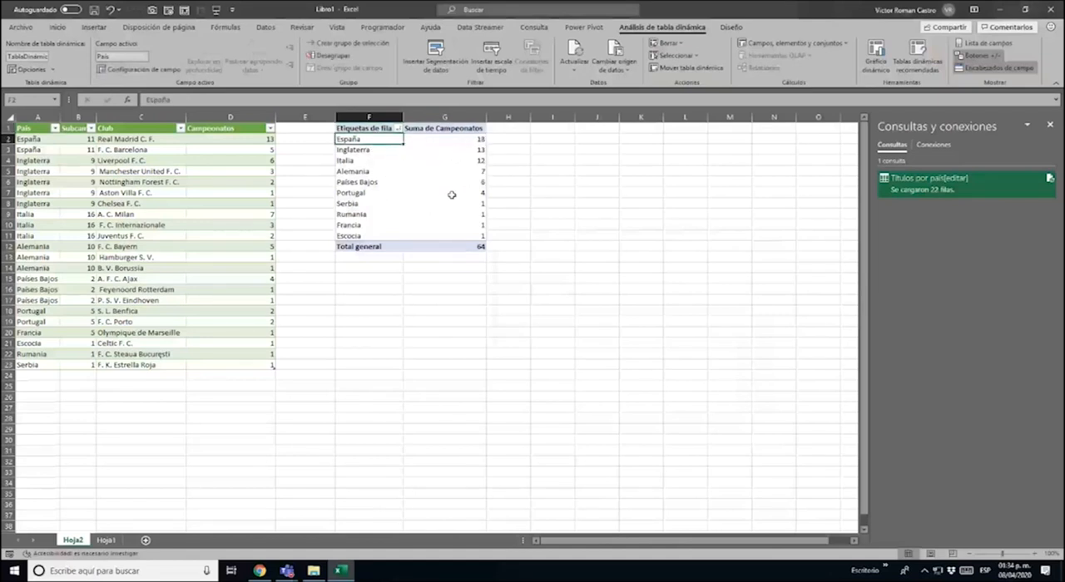
Switch to Wikipedia in Chrome, sort the Títulos por país table by País from A to Z, and return to Excel
key(alt+Tab)
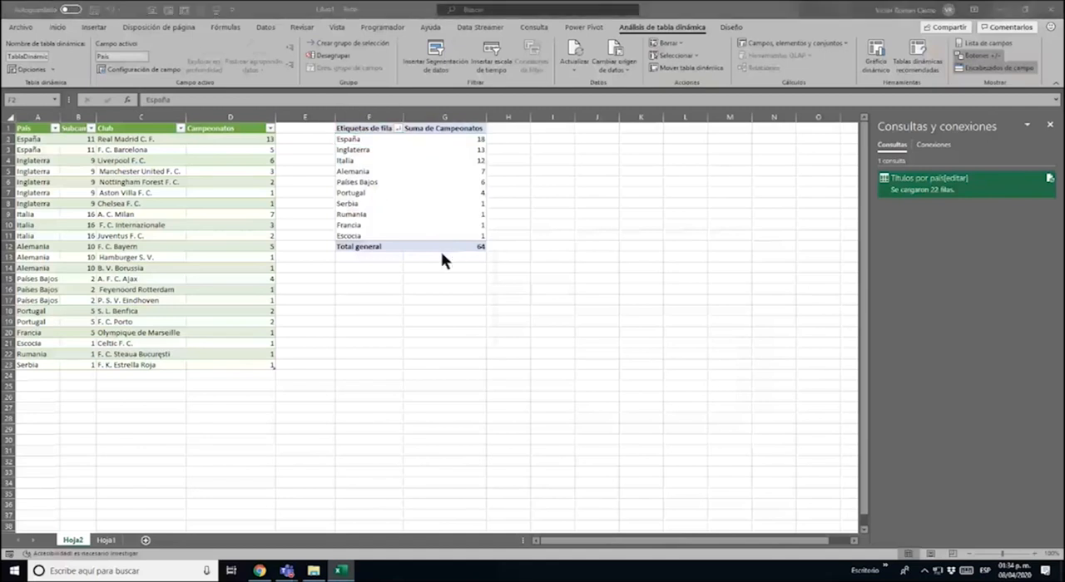
click(260, 571)
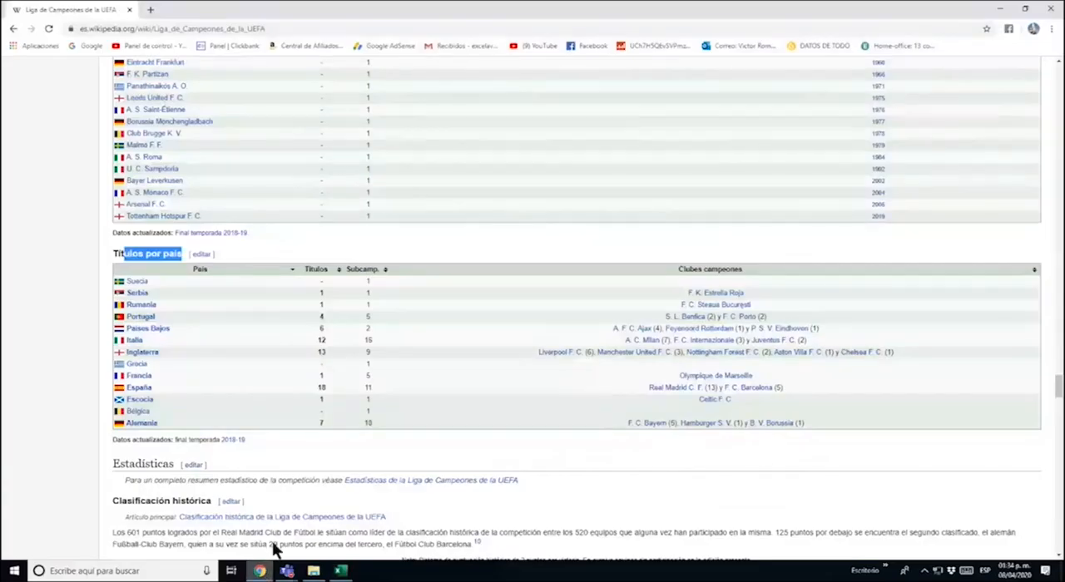
click(192, 275)
click(282, 321)
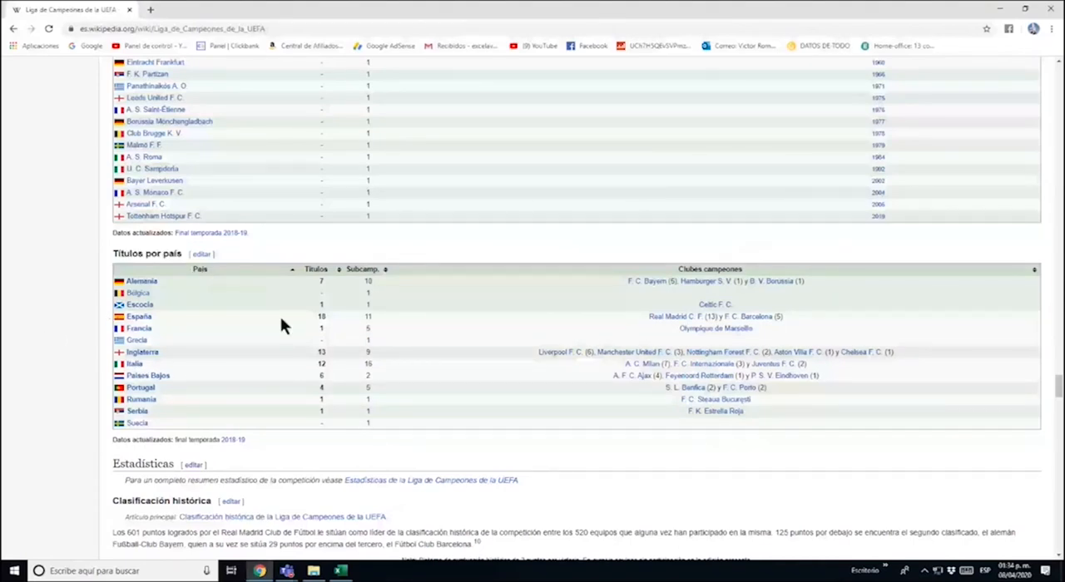
key(alt+Tab)
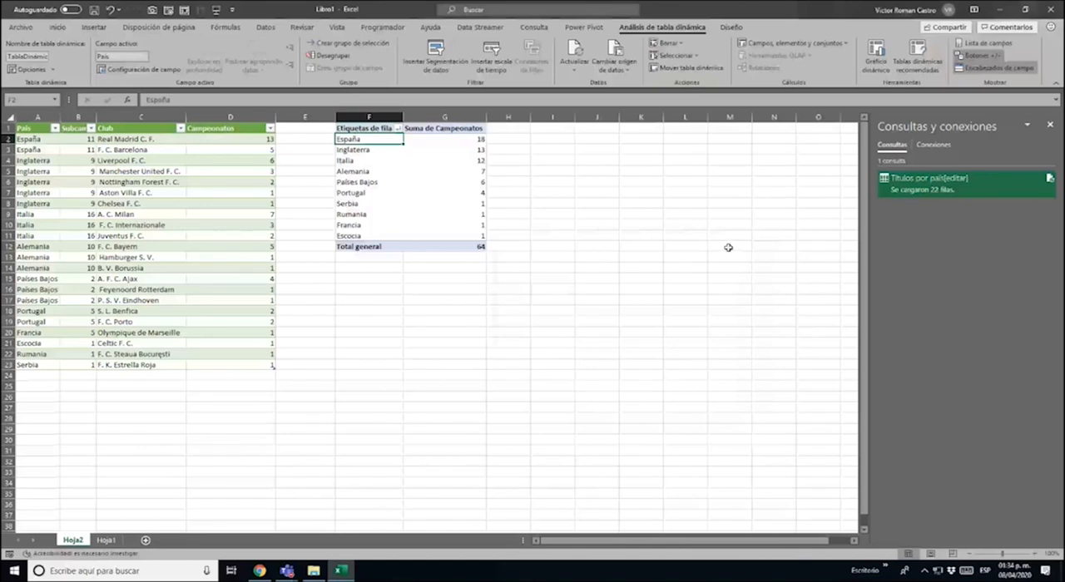
Show the pivot field list again, close the queries pane, and add Club as a row field beneath País
click(142, 204)
click(391, 205)
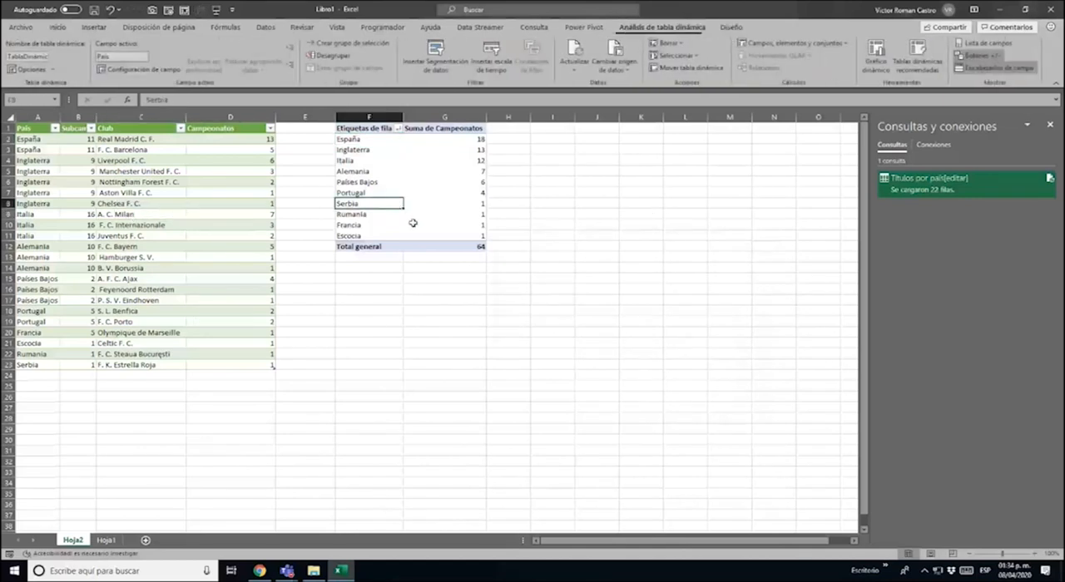
right_click(447, 213)
click(490, 392)
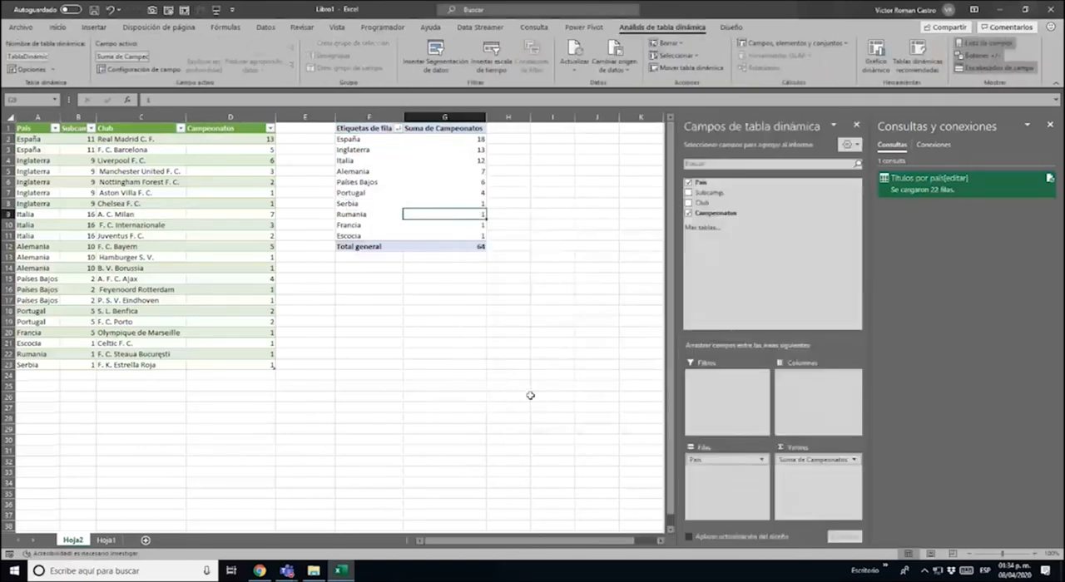
click(1050, 124)
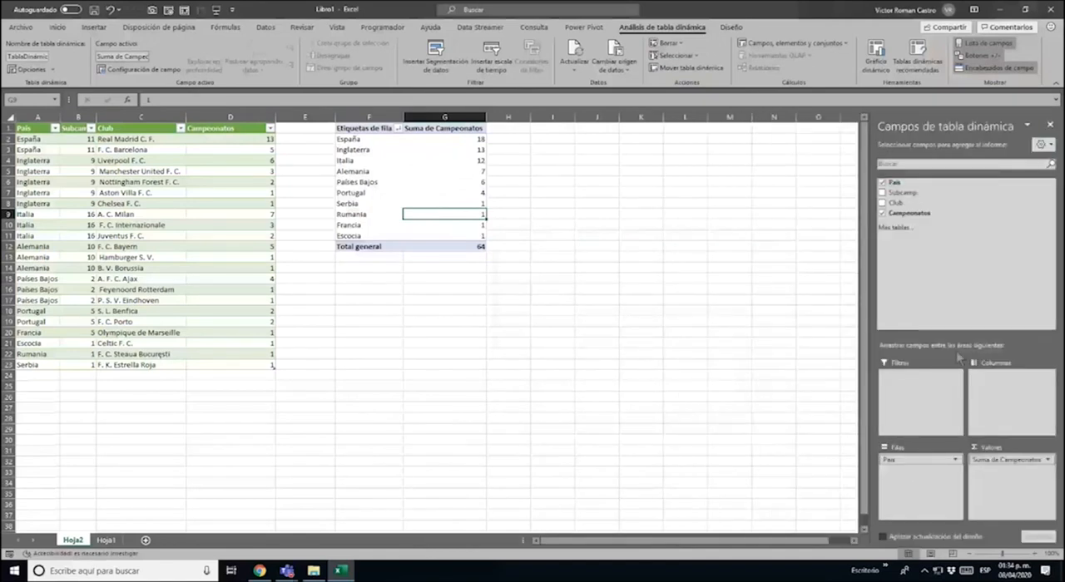
drag(916, 202, 925, 483)
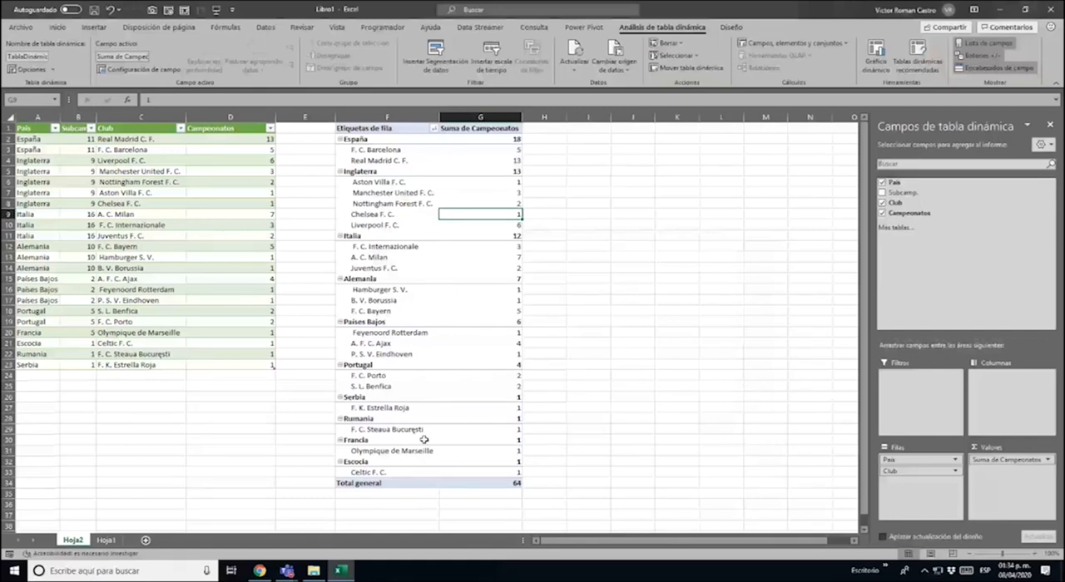
Review the clubs listed under each country and remove the Club field from the pivot table's rows
mouse_move(507, 323)
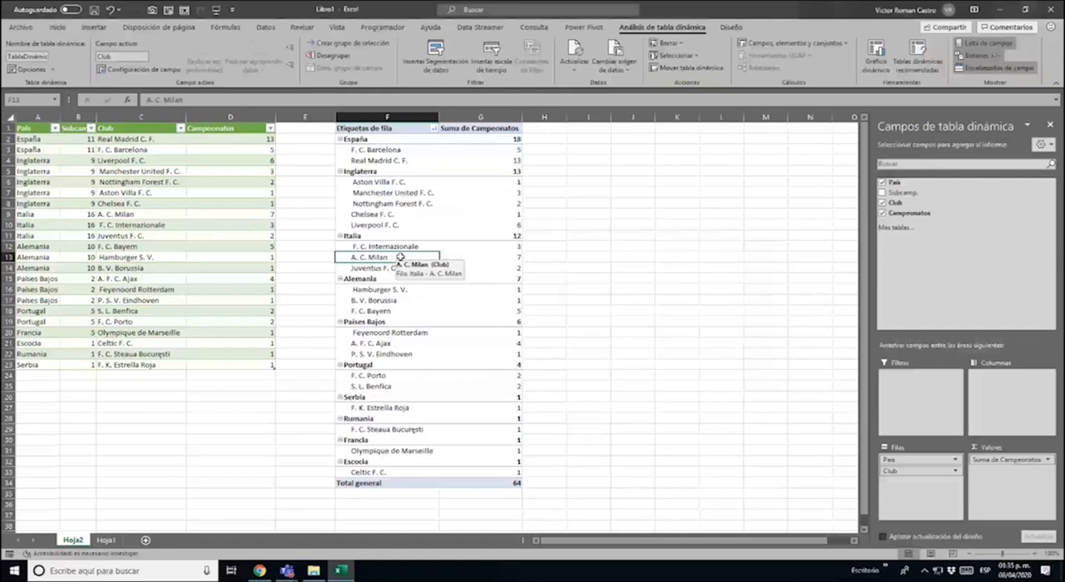
click(381, 226)
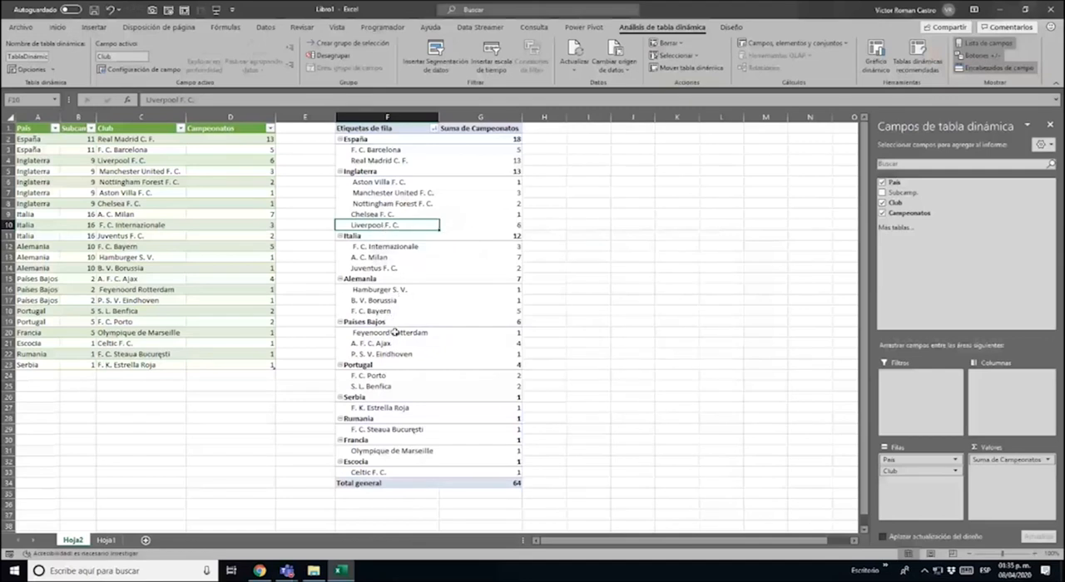
click(375, 296)
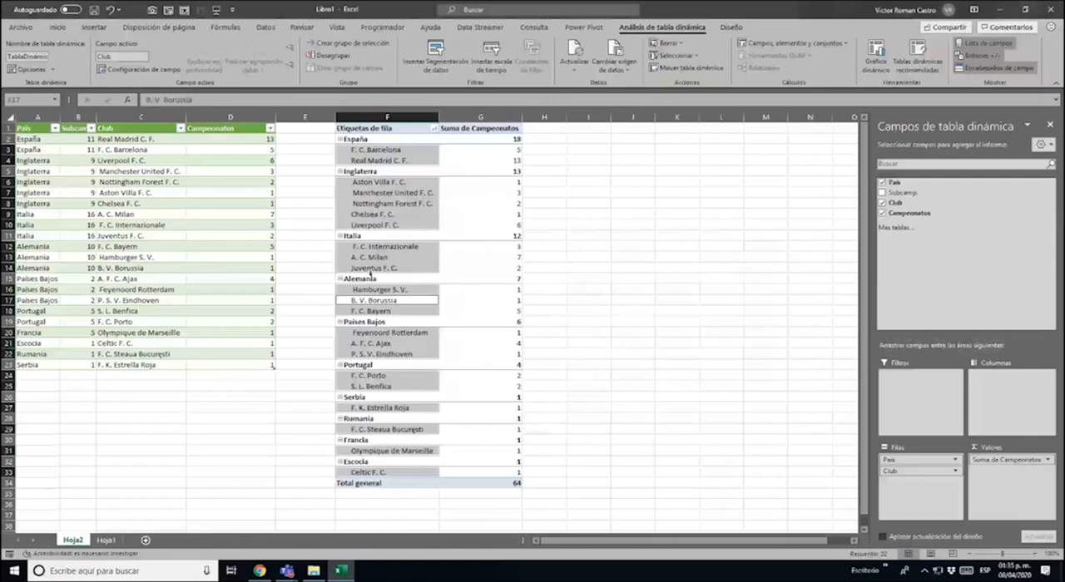
click(368, 258)
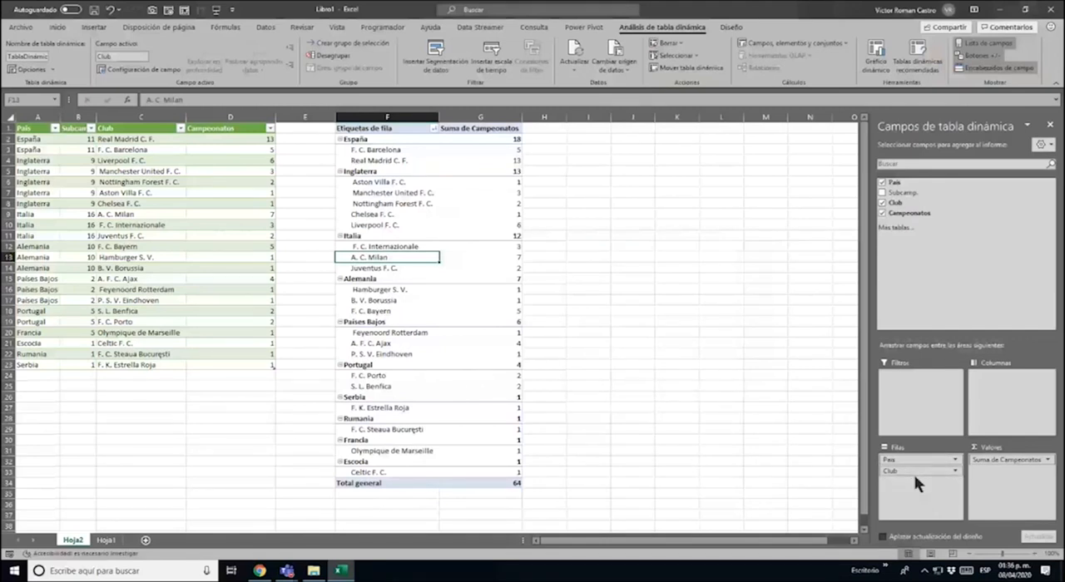
click(882, 202)
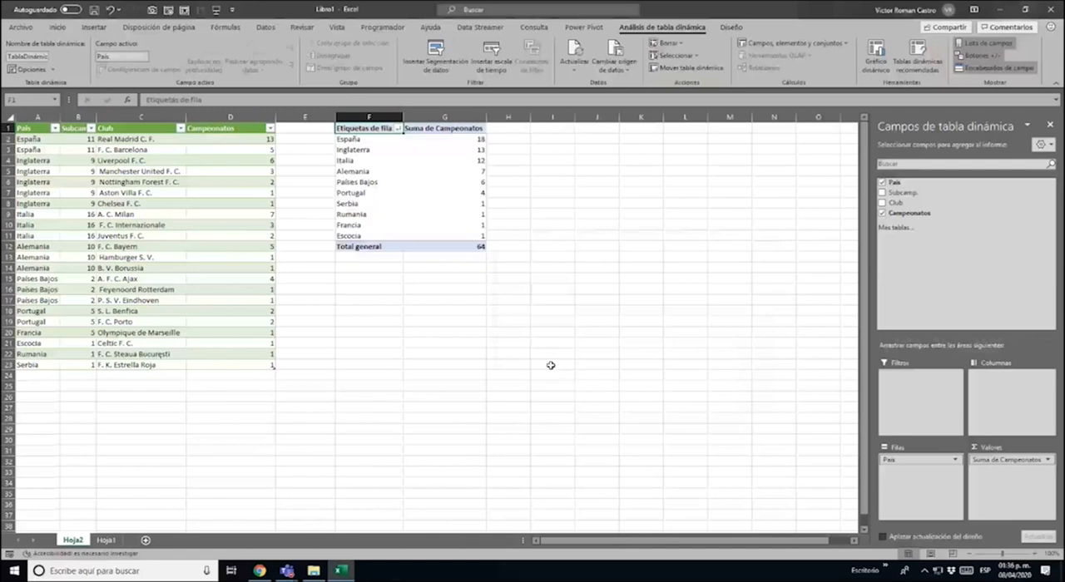
click(854, 541)
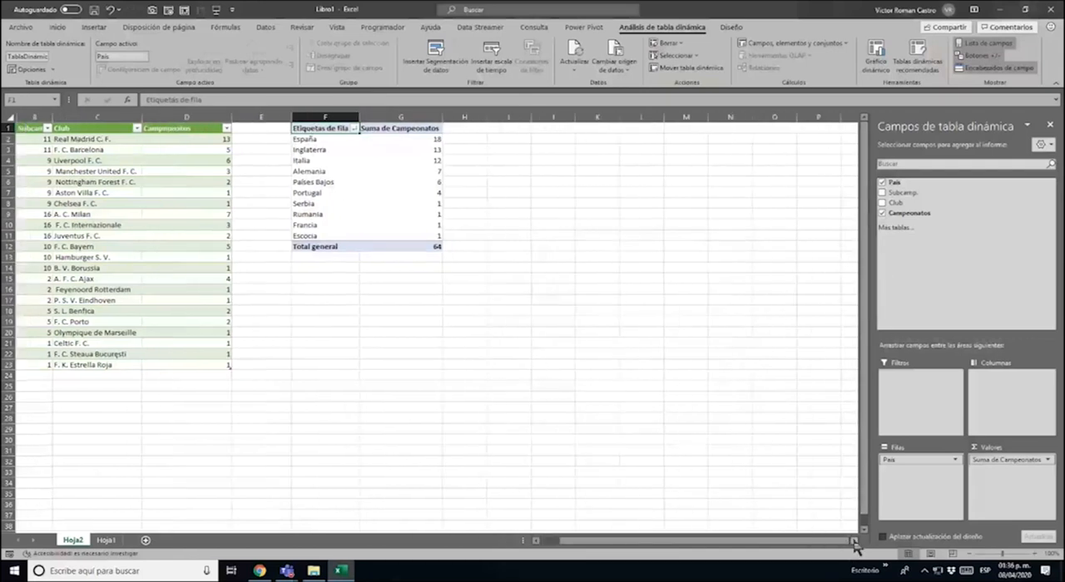
click(778, 542)
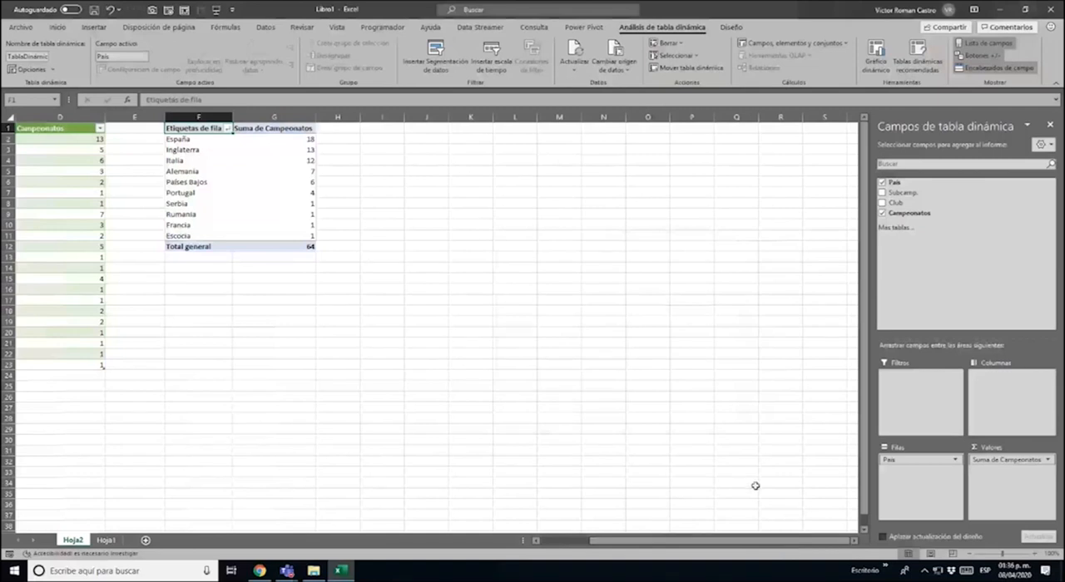
click(205, 142)
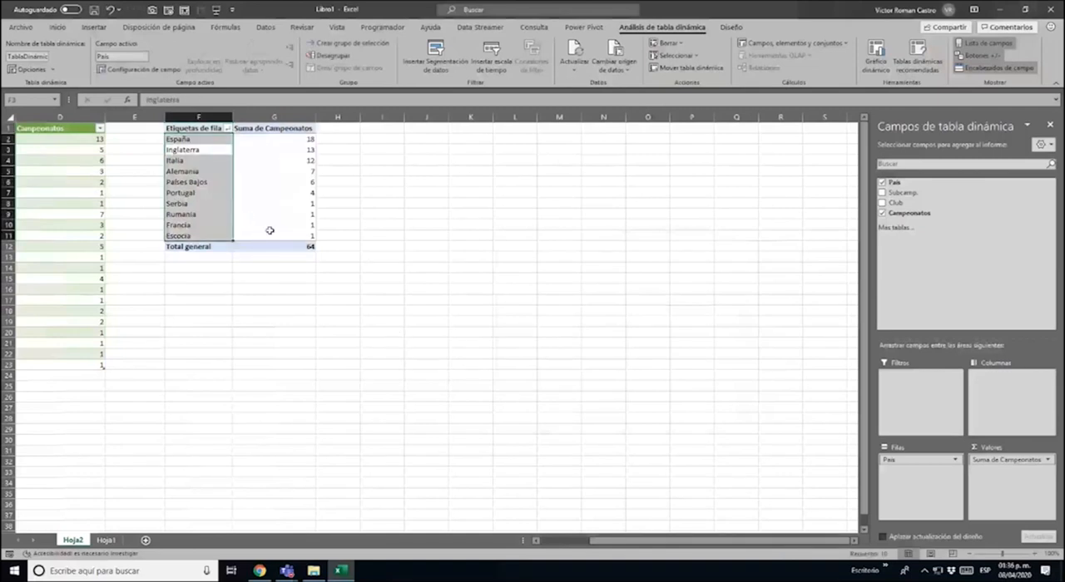
click(200, 140)
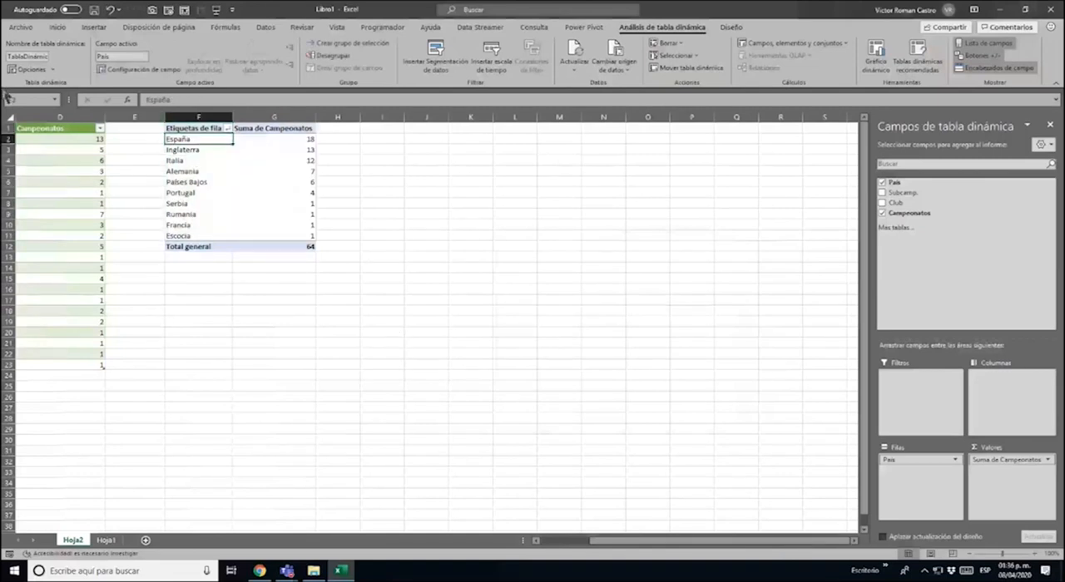
drag(641, 546, 587, 545)
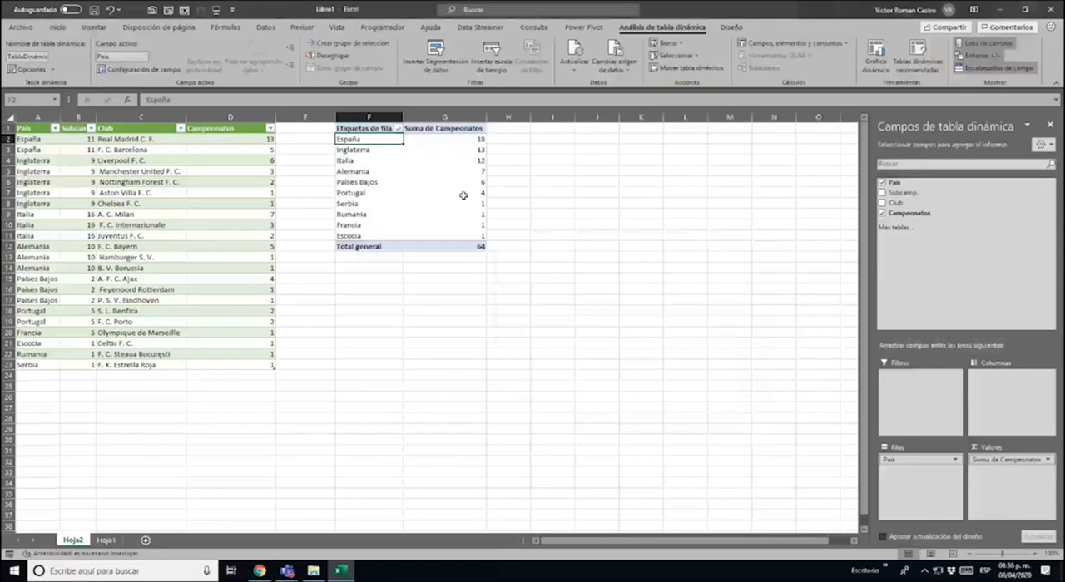
Try to insert a Mapa coroplético chart directly from the pivot table
click(95, 28)
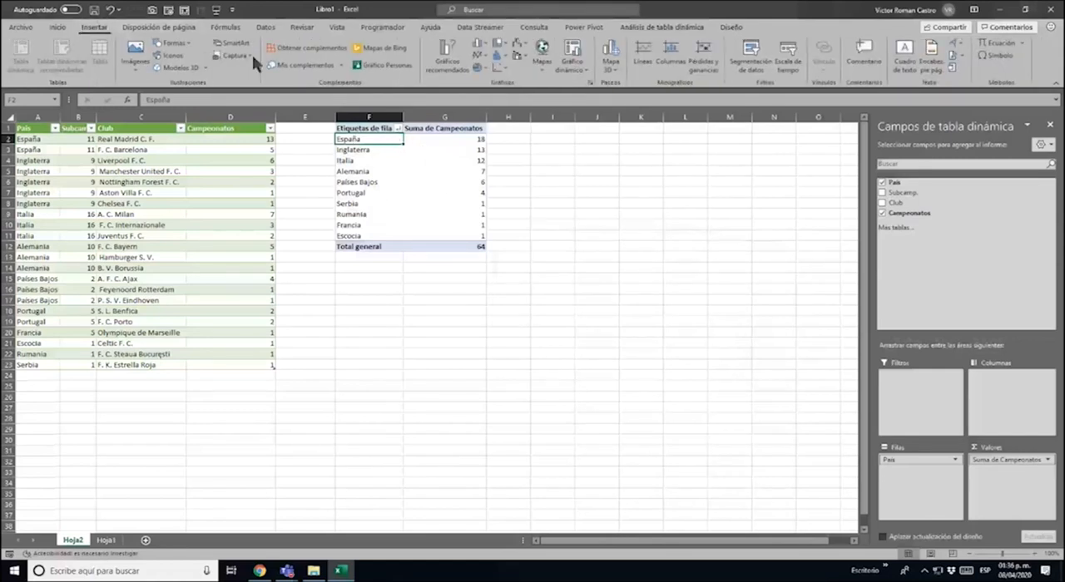
click(542, 57)
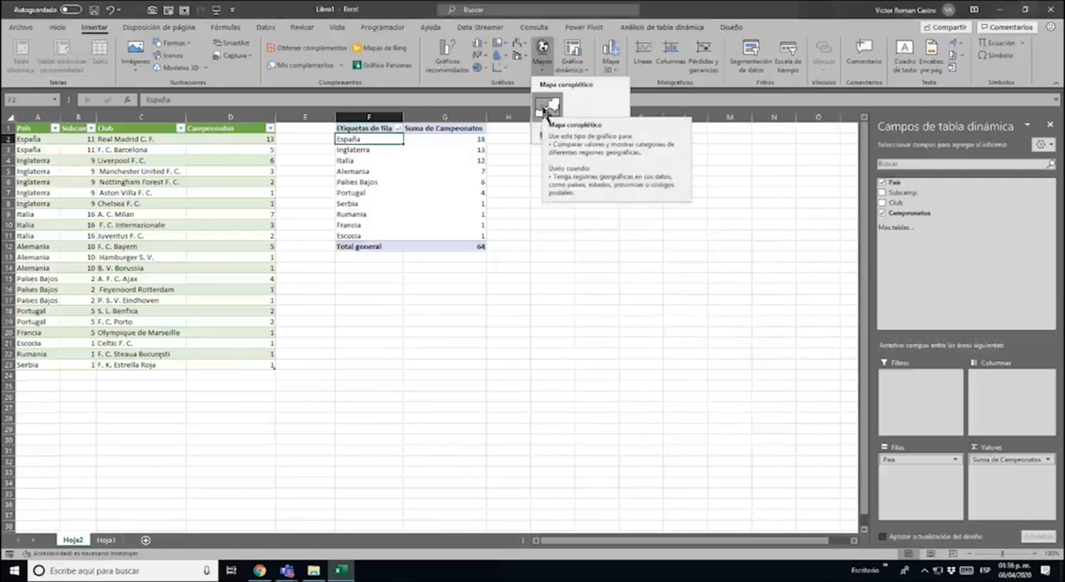
click(546, 108)
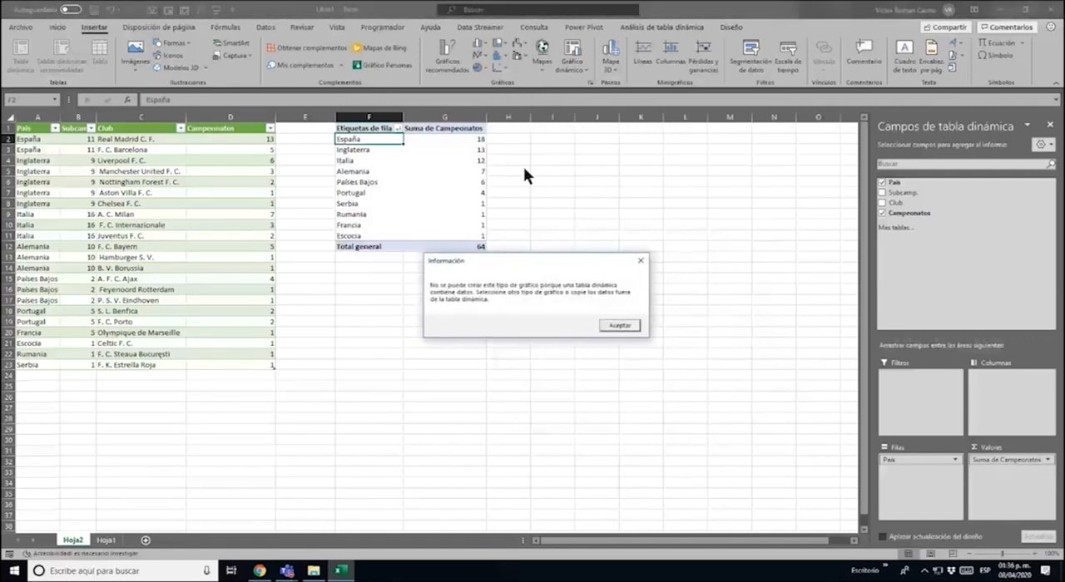
click(613, 326)
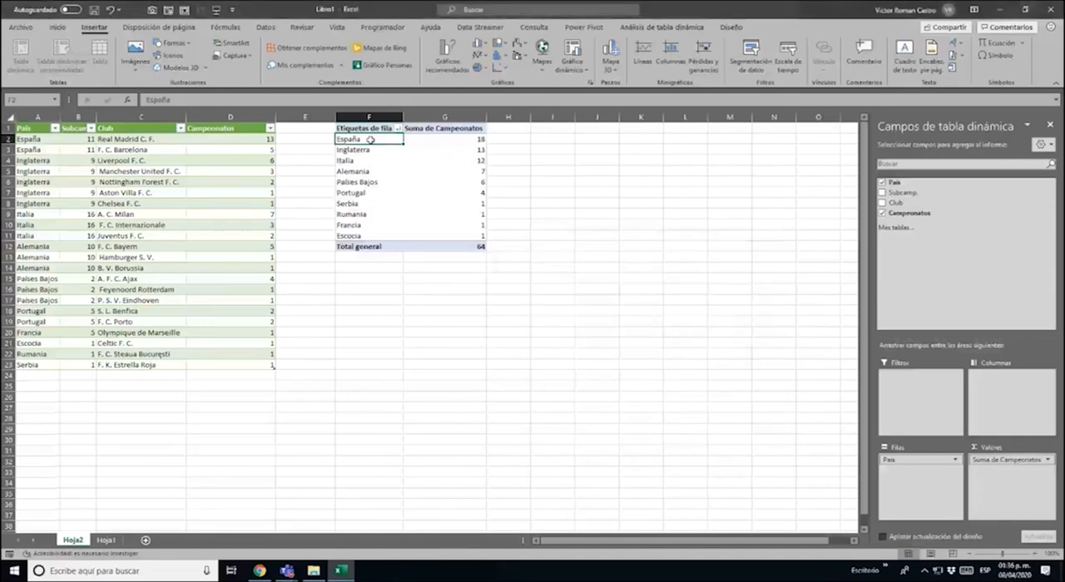
Copy the pivot table's countries and championship sums, without the grand total, to a plain range starting at cell I2
drag(370, 140, 446, 240)
key(ctrl+c)
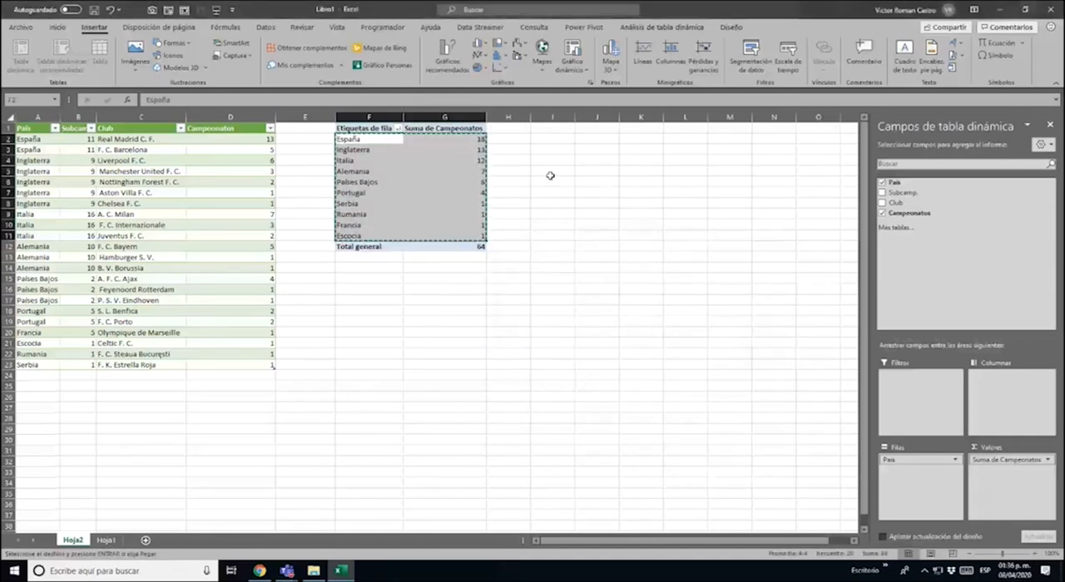
click(562, 138)
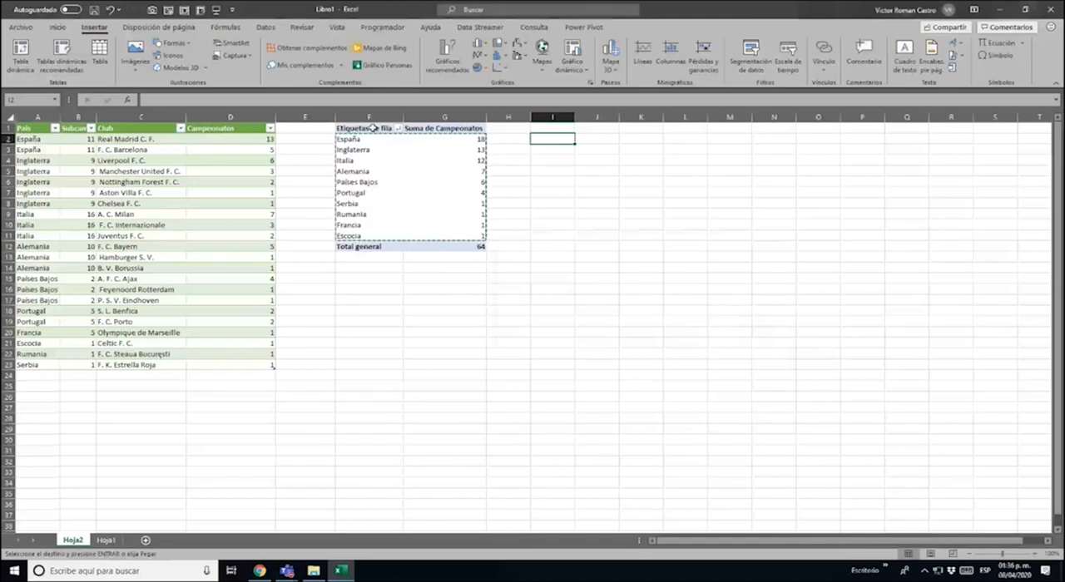
key(ctrl+v)
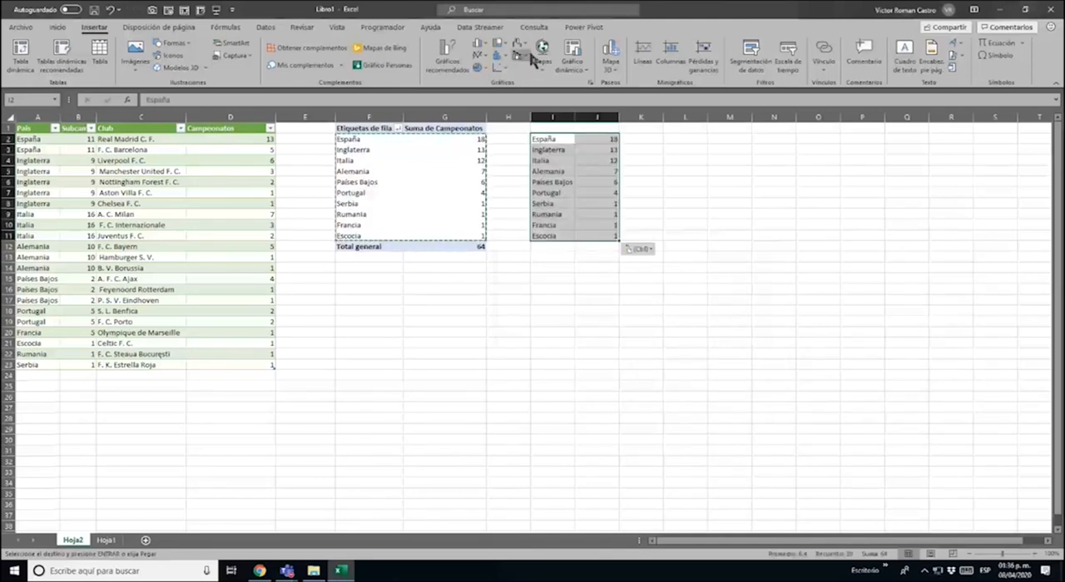
Insert a Mapa coroplético chart from the copied range, enlarge it, and place it below the pivot table and copied data
click(538, 51)
click(550, 133)
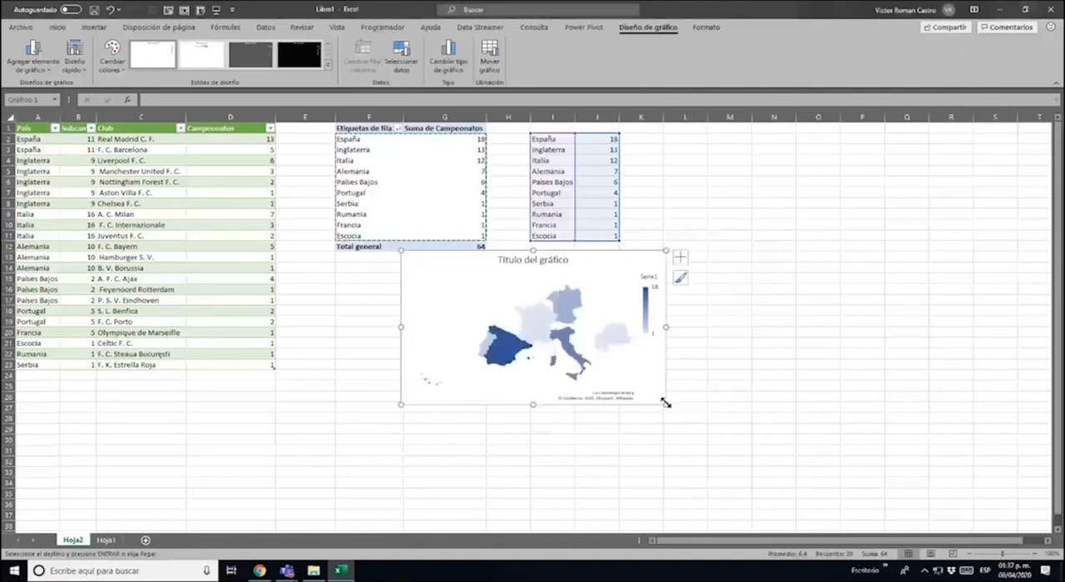
drag(666, 404, 848, 521)
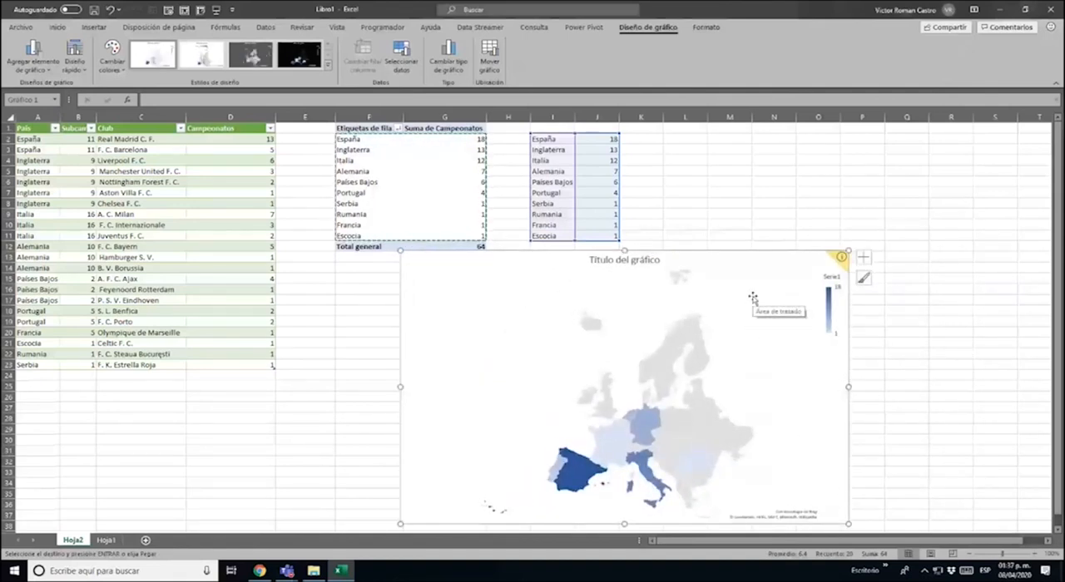
drag(752, 258, 686, 255)
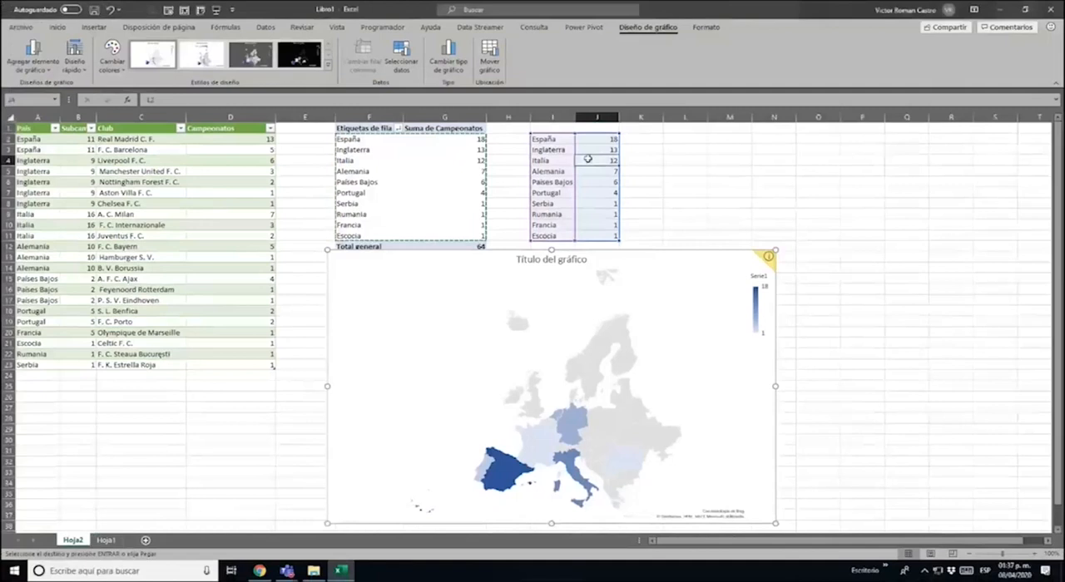
Examine the map chart's country shading and check the value plotted for España
click(593, 147)
scroll(635, 342, down, 2)
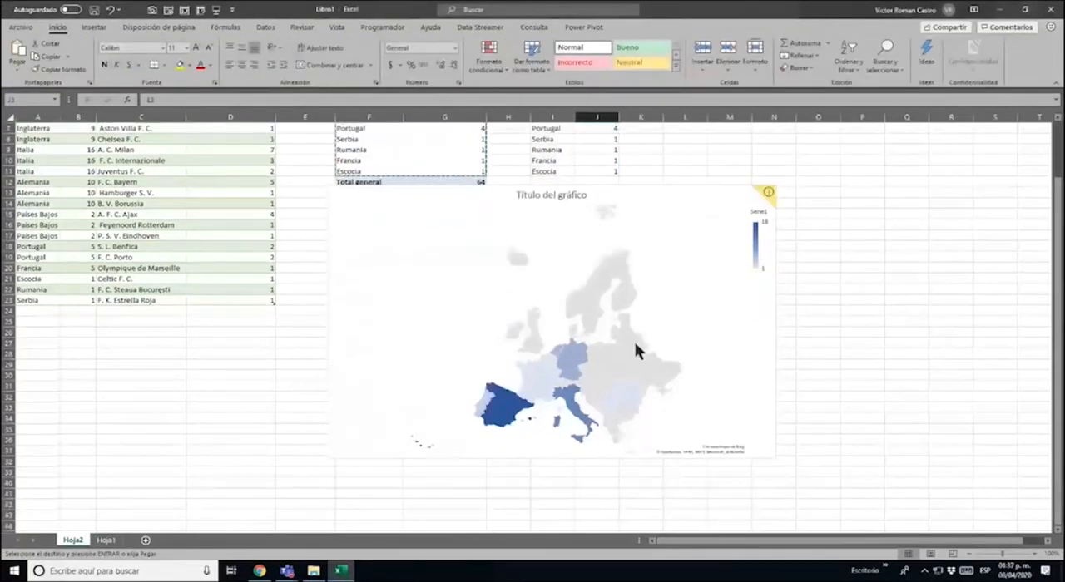
mouse_move(507, 425)
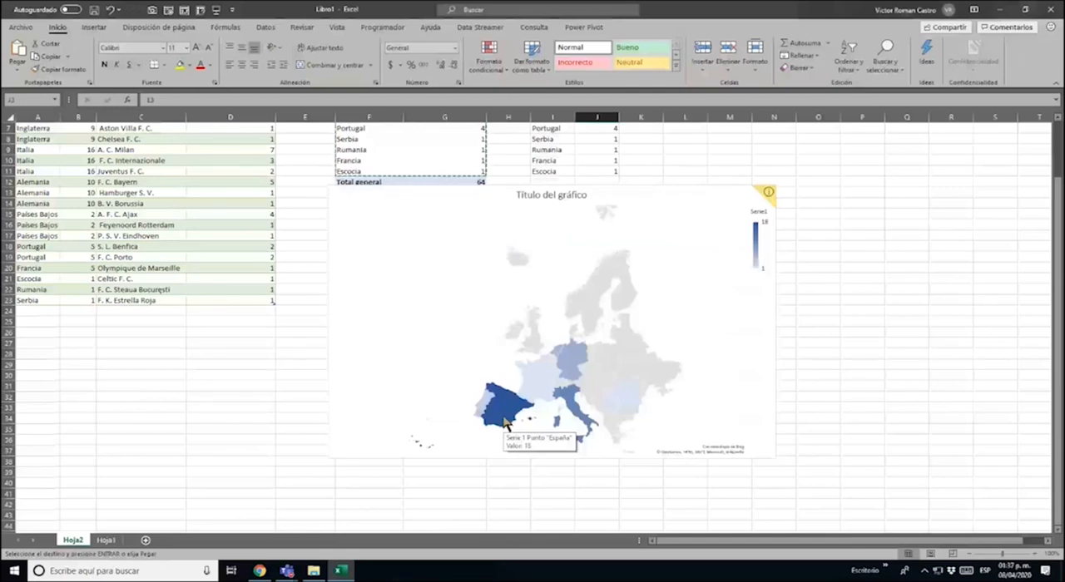
Compare the map's shading with the copied country values and review the Inglaterra clubs in the source table
scroll(606, 172, up, 2)
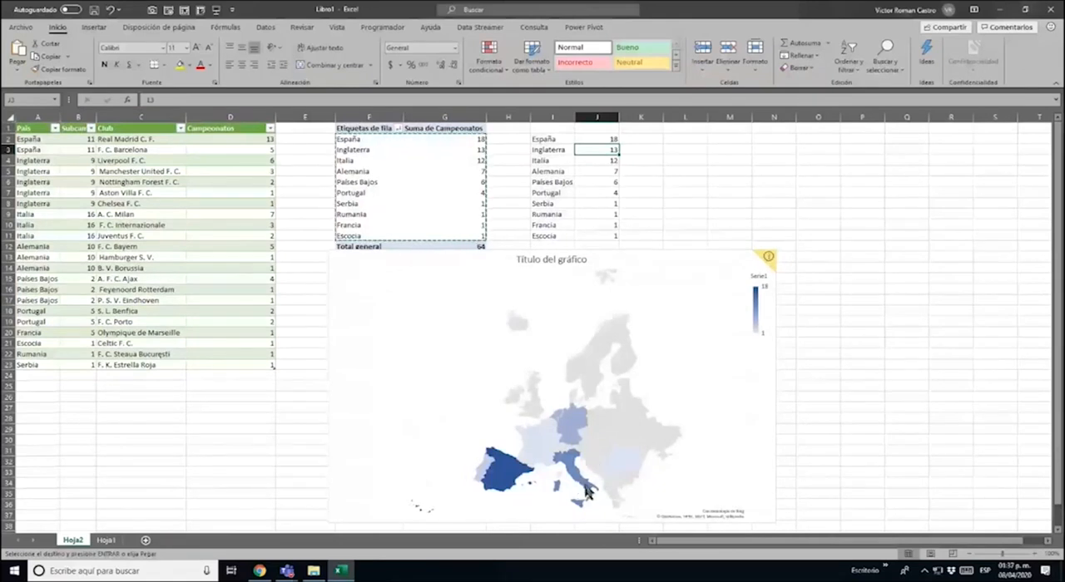
mouse_move(590, 494)
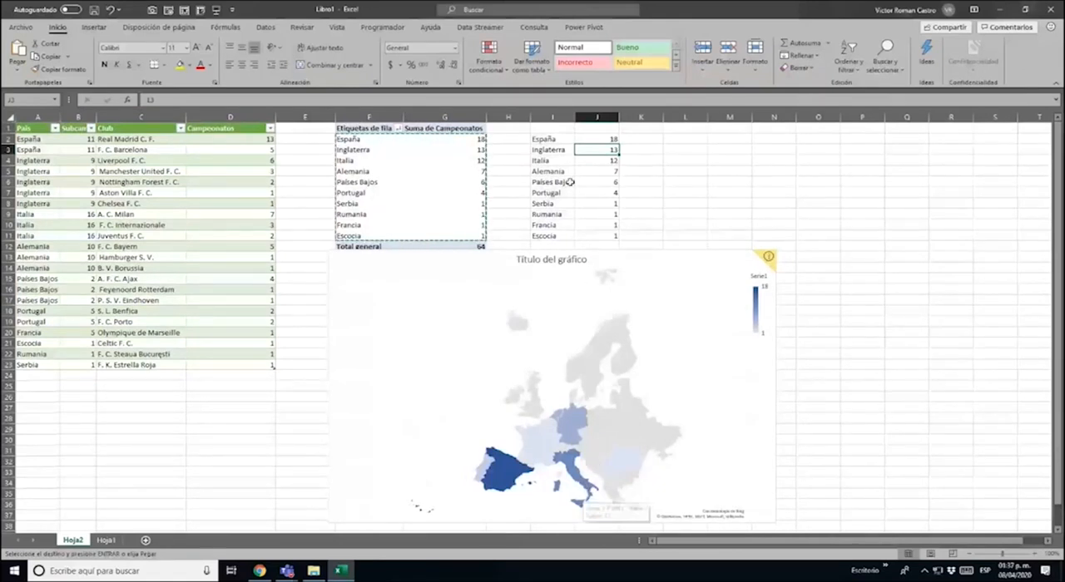
click(563, 149)
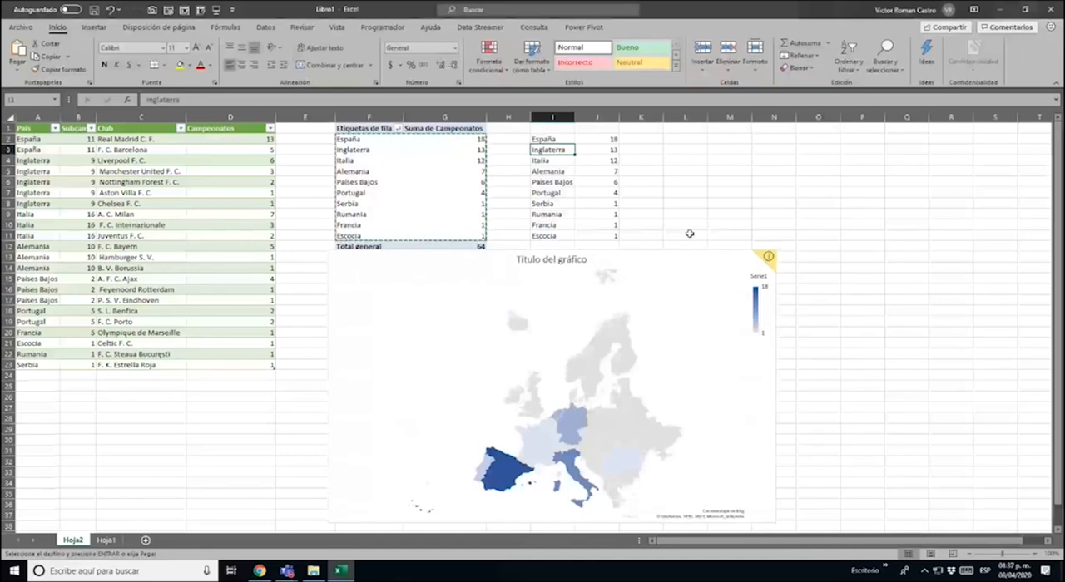
click(123, 180)
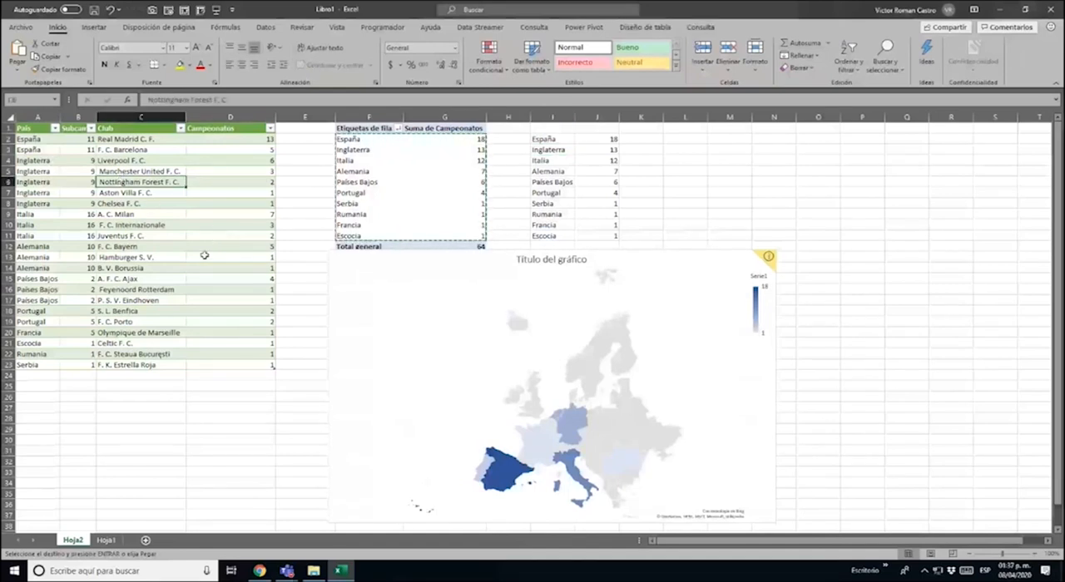
click(137, 203)
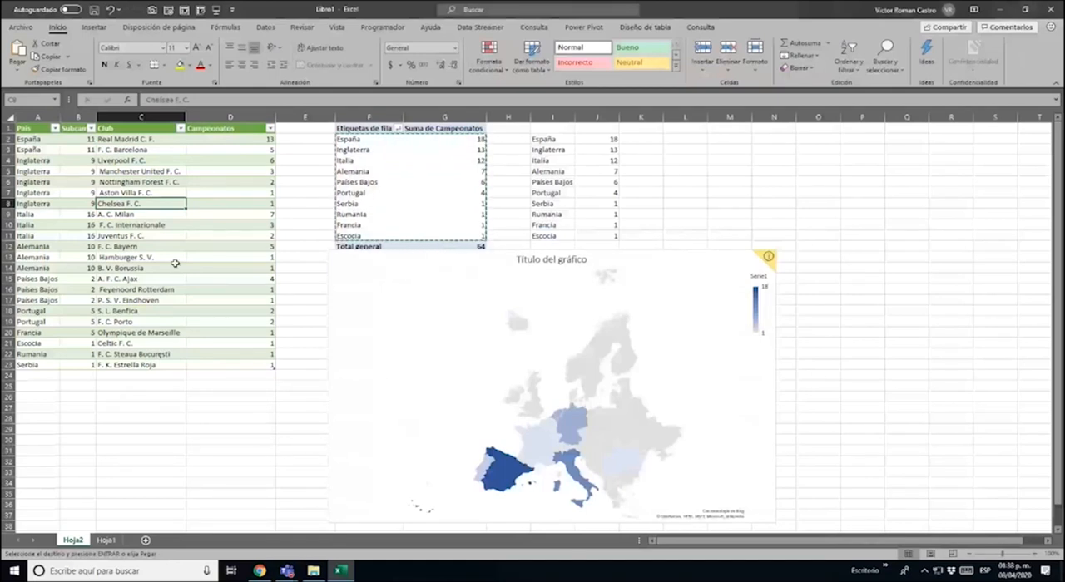
click(144, 186)
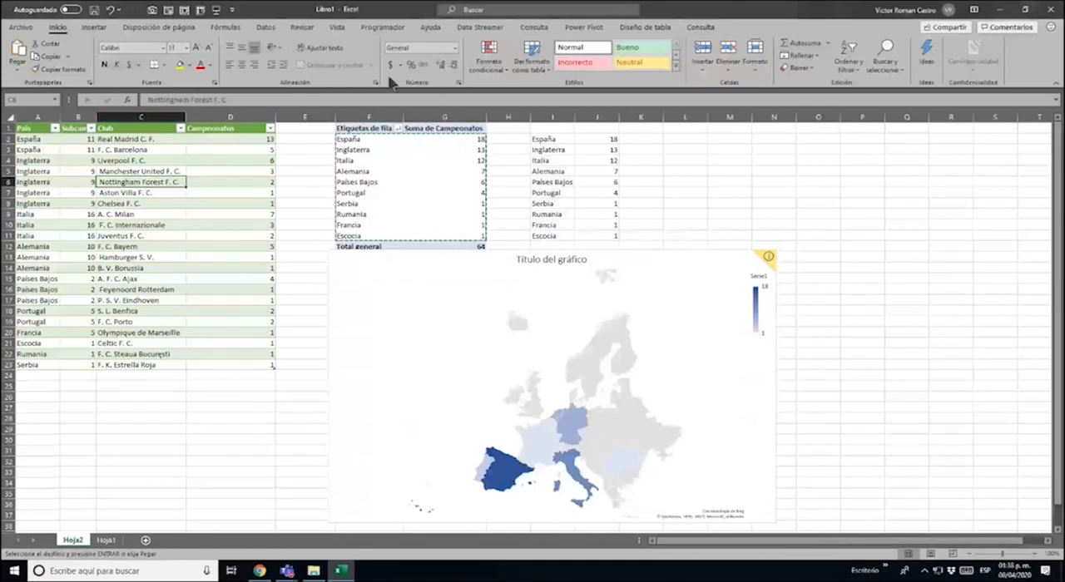
Open the Títulos por país[editar] query for editing in the Power Query Editor
click(267, 28)
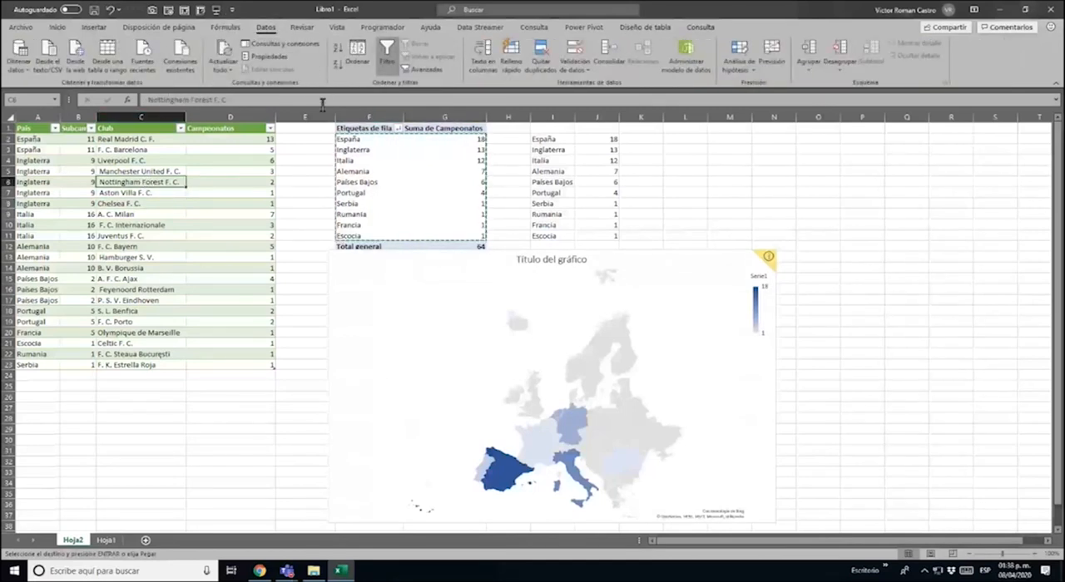
click(315, 47)
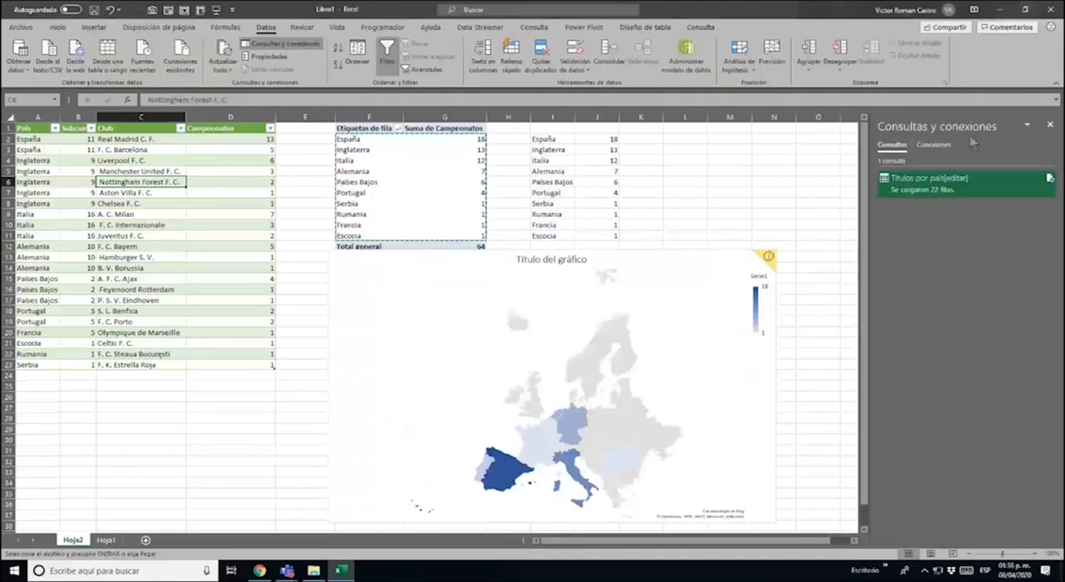
click(294, 49)
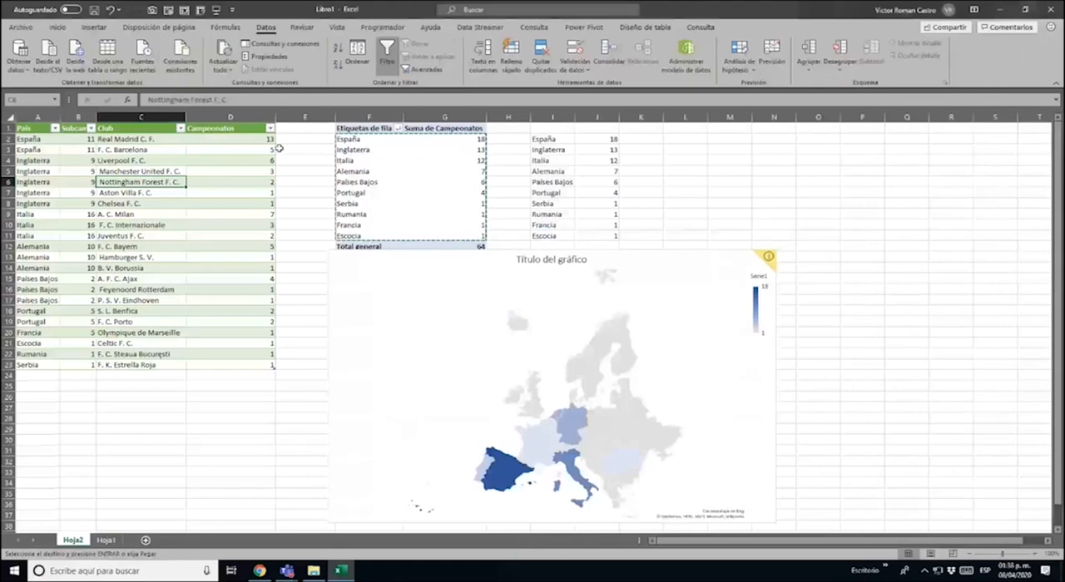
click(212, 193)
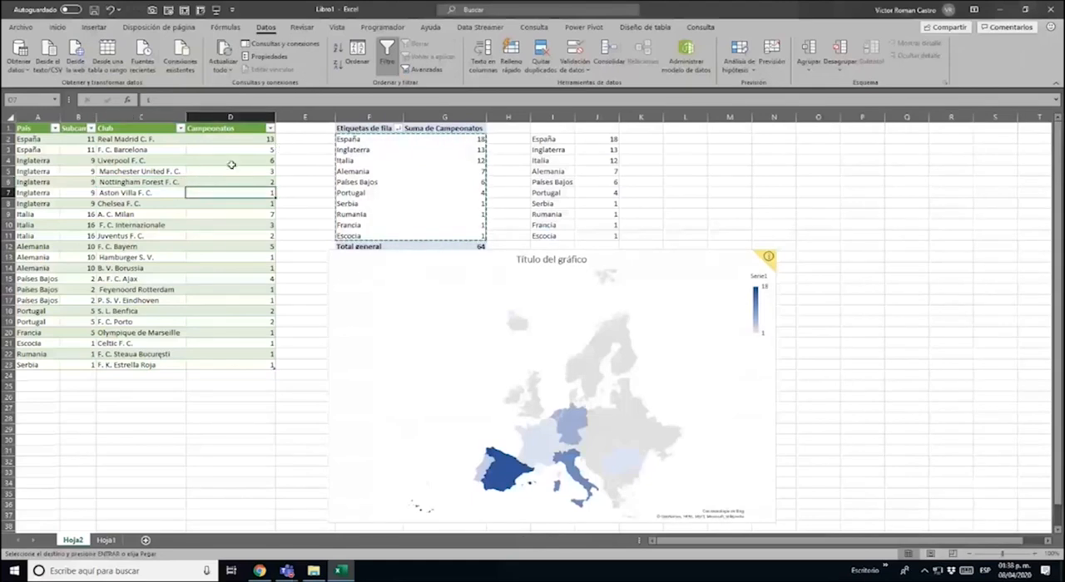
click(294, 48)
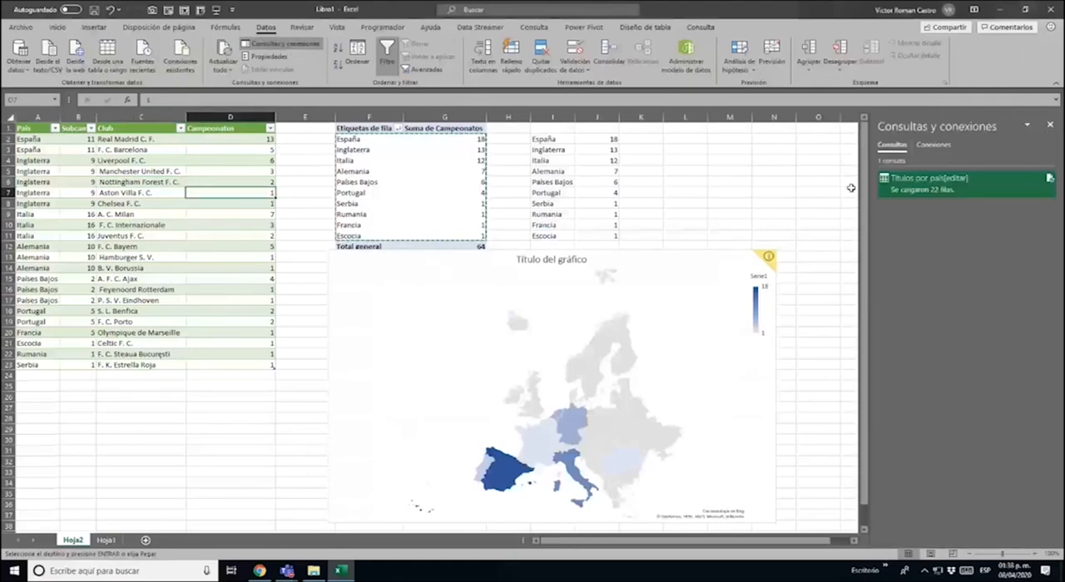
double_click(971, 190)
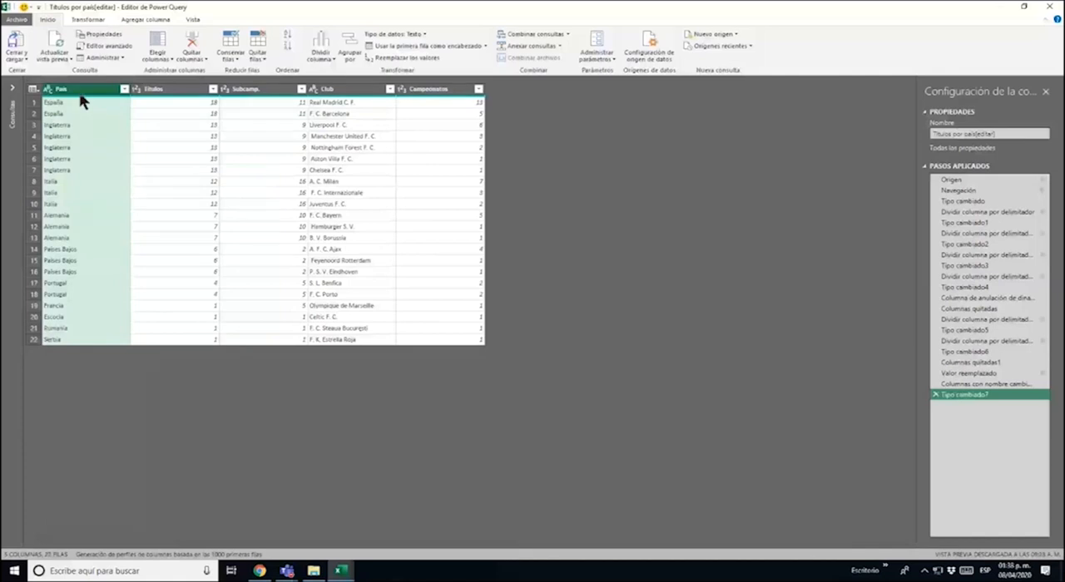
Replace the value Inglaterra with Reino Unido in the query's País column
click(407, 58)
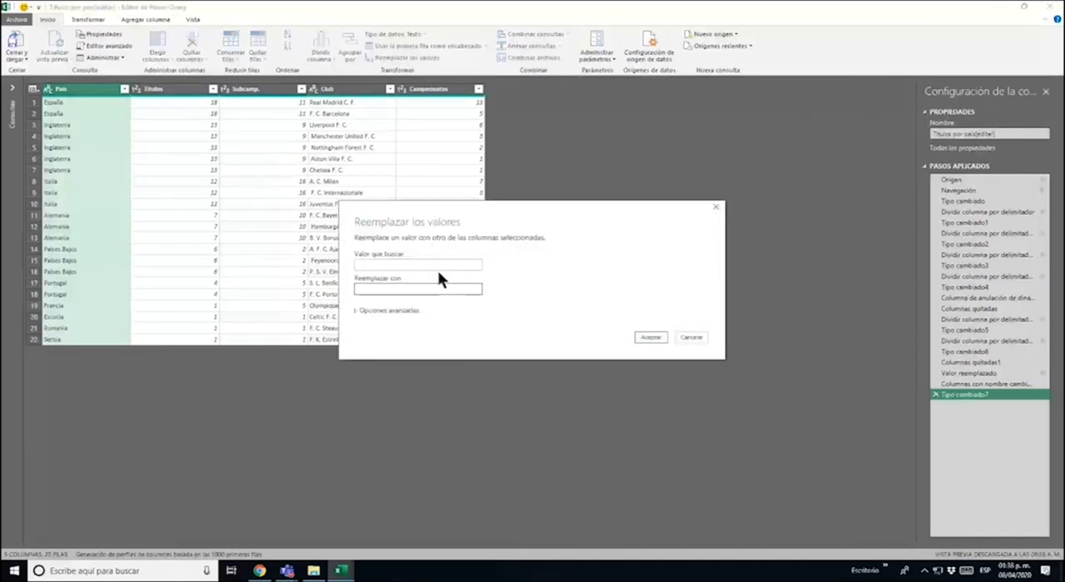
text(Inglaterra)
key(Tab)
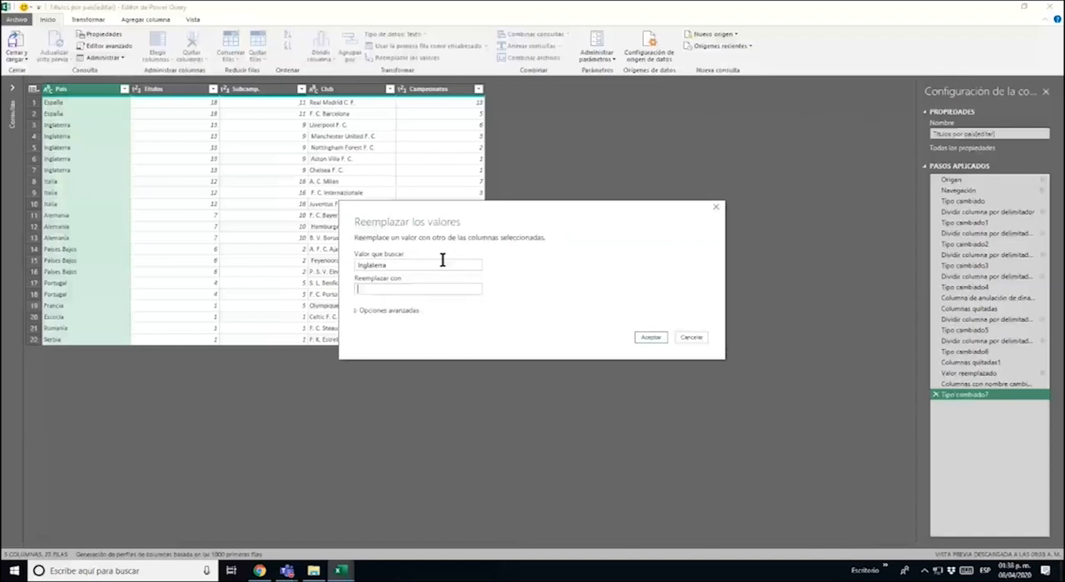
text(Reino Unido)
click(649, 337)
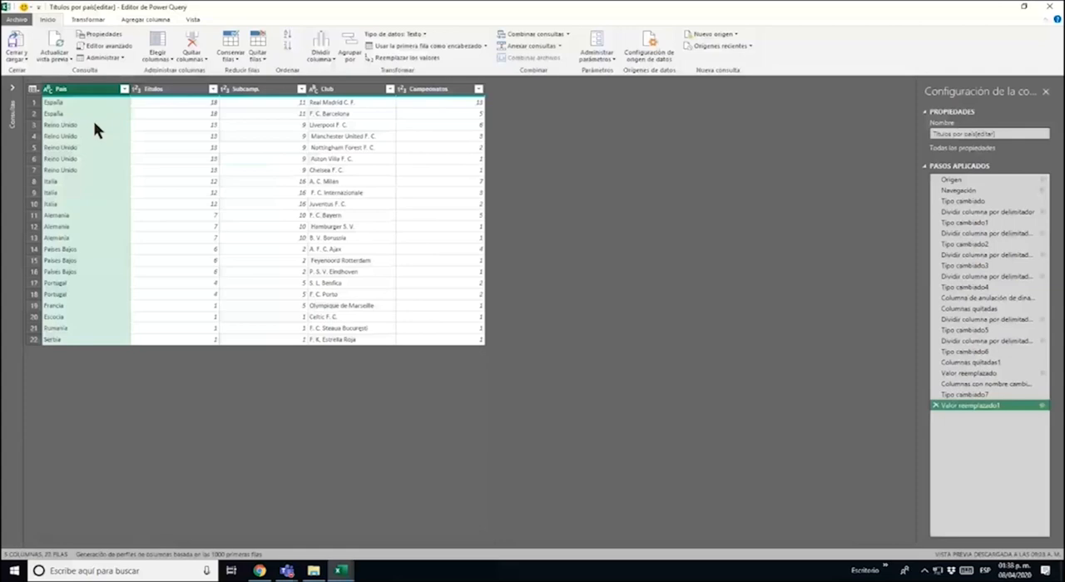
Load the edited query back into the worksheet table and refresh the pivot table
click(16, 44)
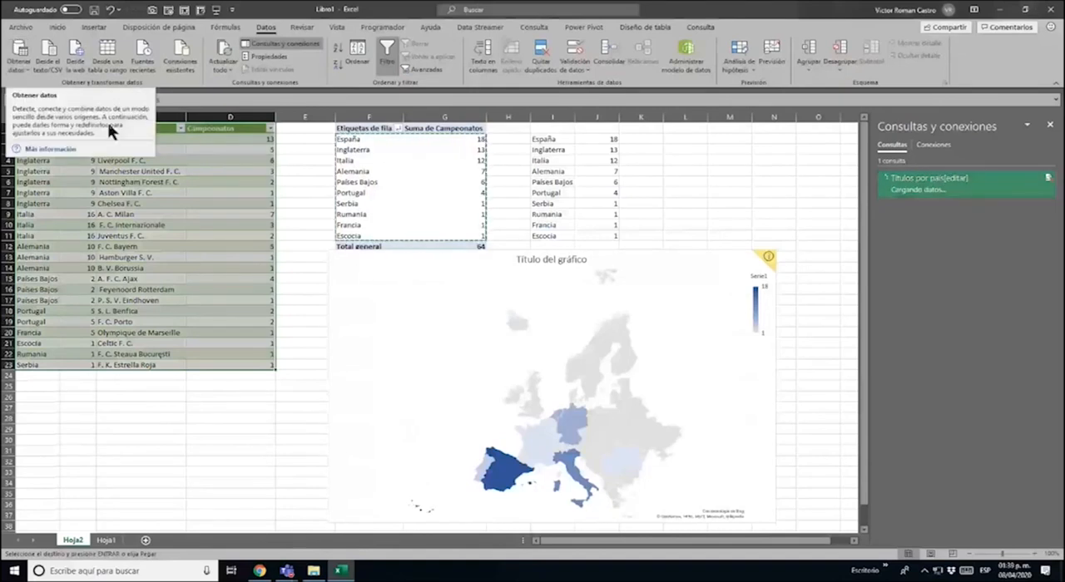
right_click(112, 209)
key(Escape)
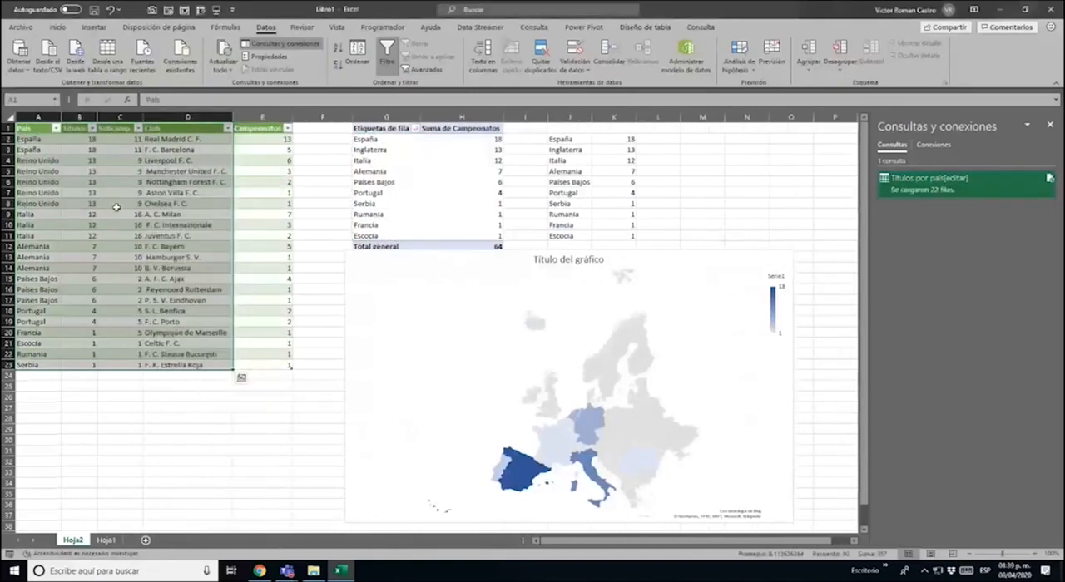
click(171, 224)
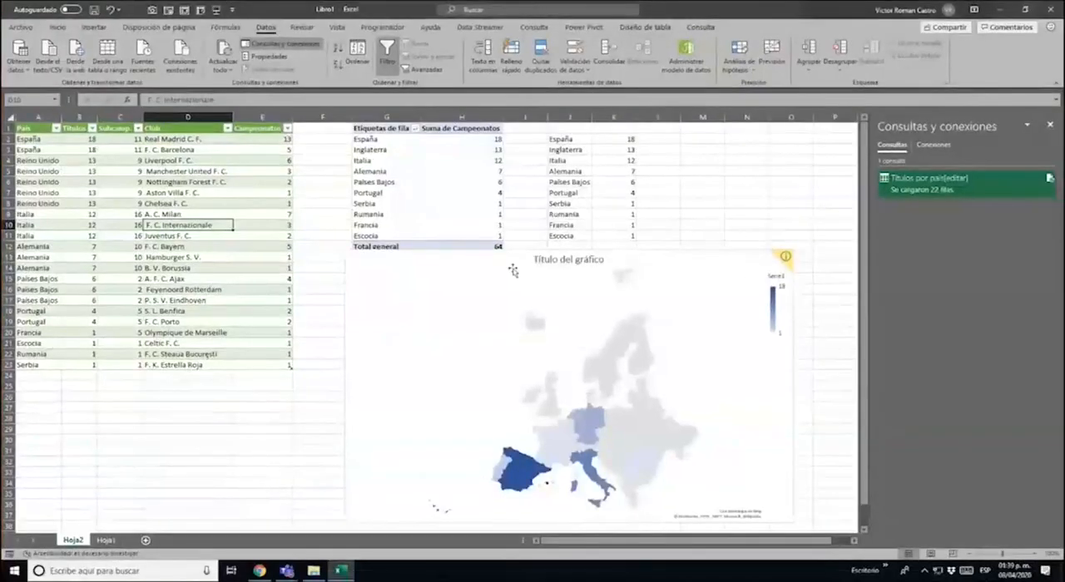
right_click(412, 162)
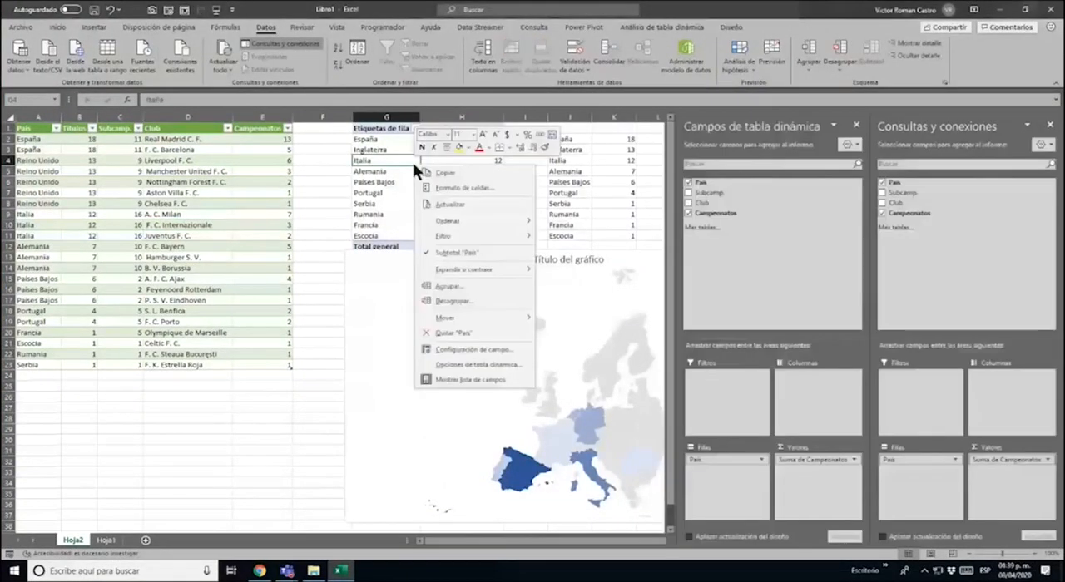
click(466, 205)
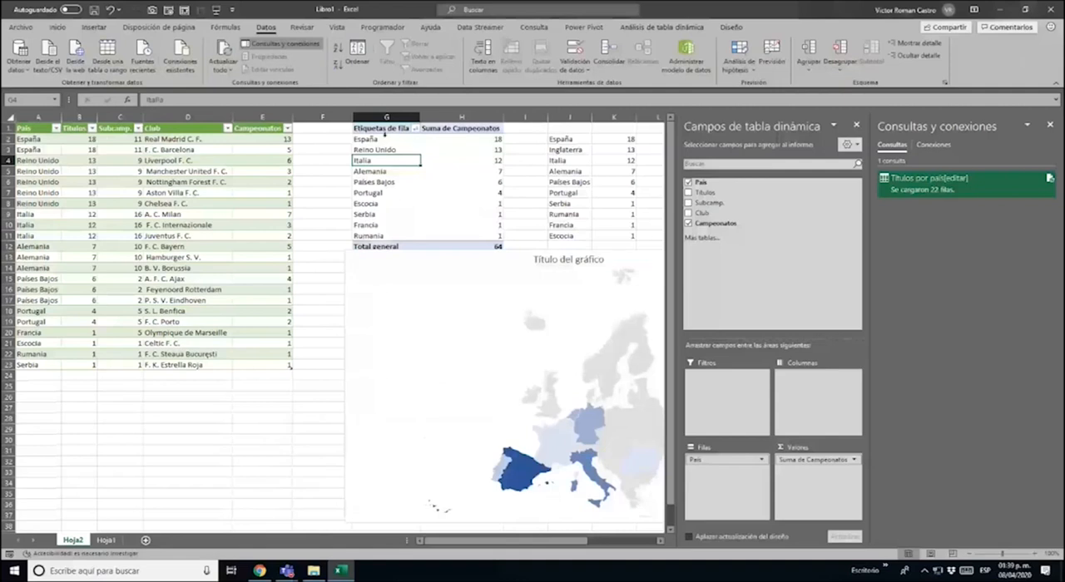
Copy the pivot table's countries and championship sums, without the grand total, over the plain range starting at cell J2
drag(385, 138, 460, 234)
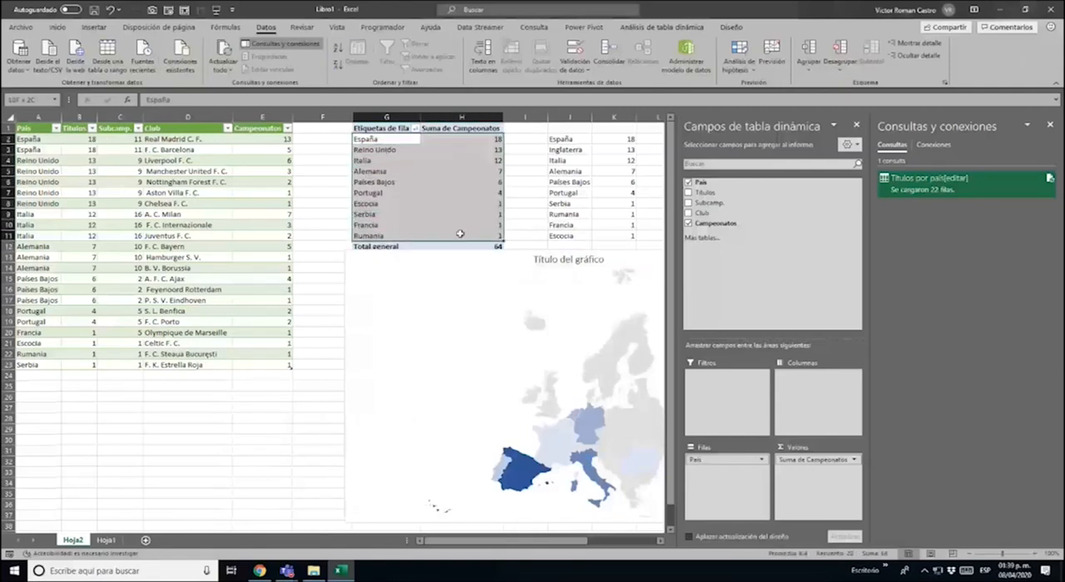
key(ctrl+c)
click(569, 139)
key(ctrl+v)
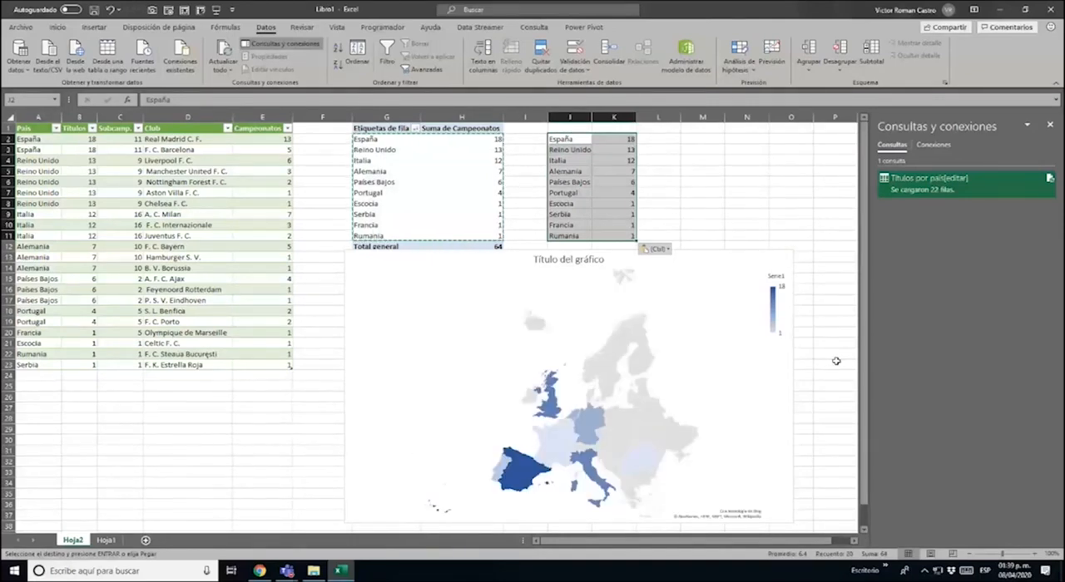
Examine the United Kingdom's shading on the map and review the Reino Unido clubs in the source table
scroll(823, 370, down, 2)
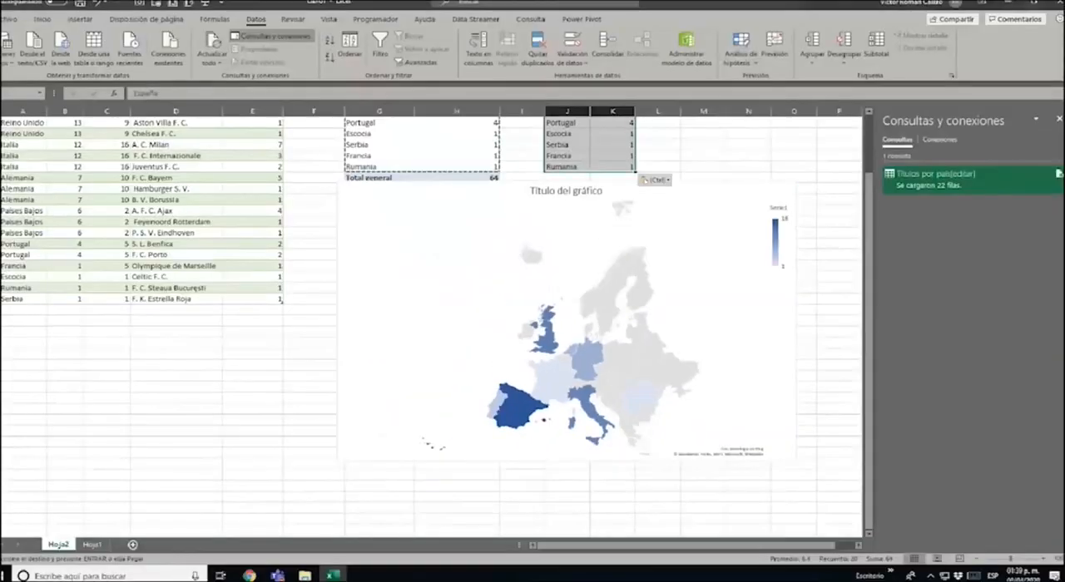
mouse_move(549, 348)
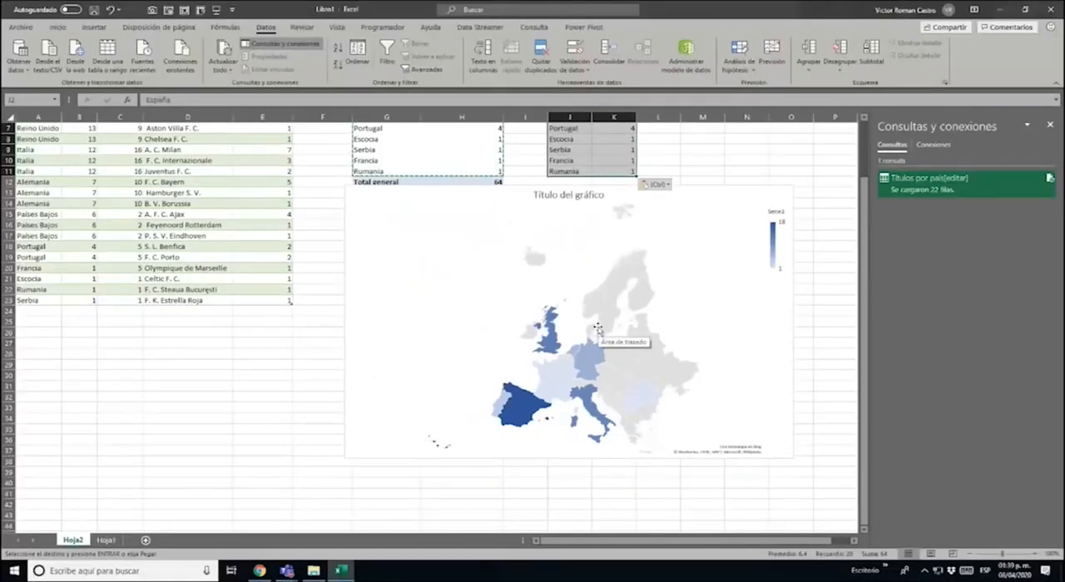
key(ctrl)
scroll(528, 164, up, 2)
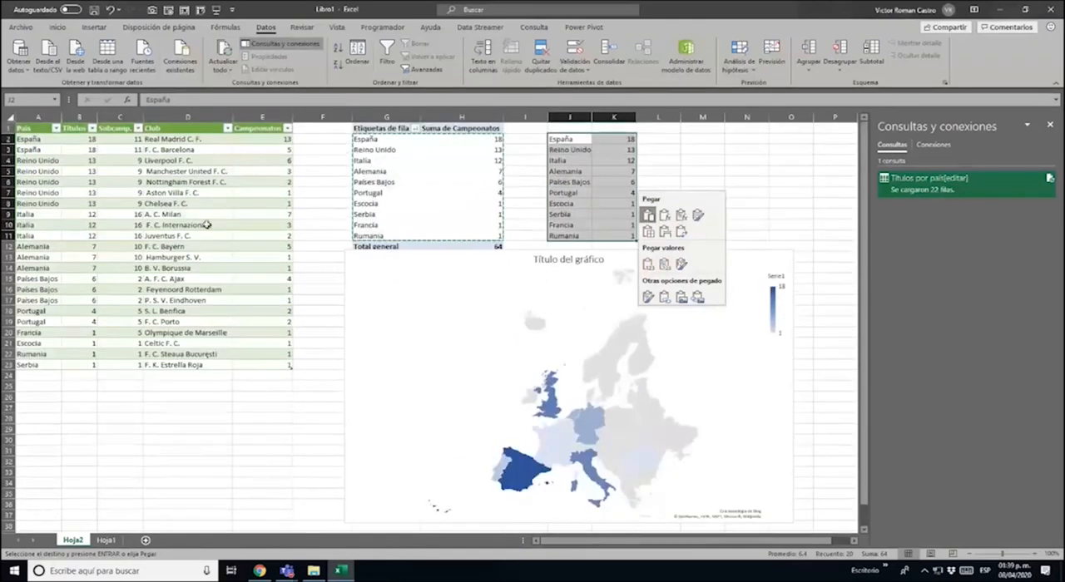
click(185, 160)
click(209, 173)
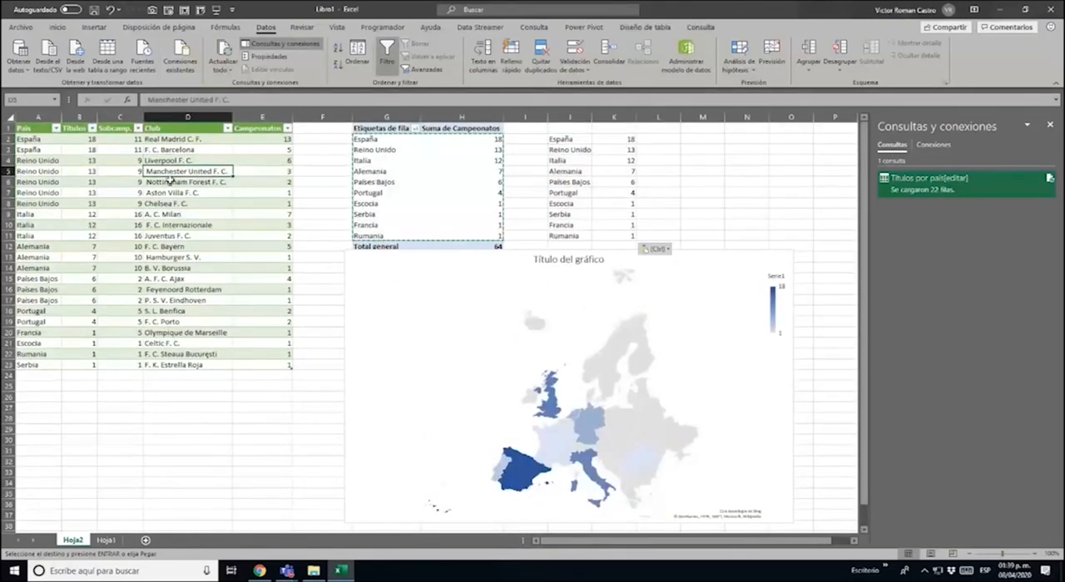
drag(164, 183, 166, 206)
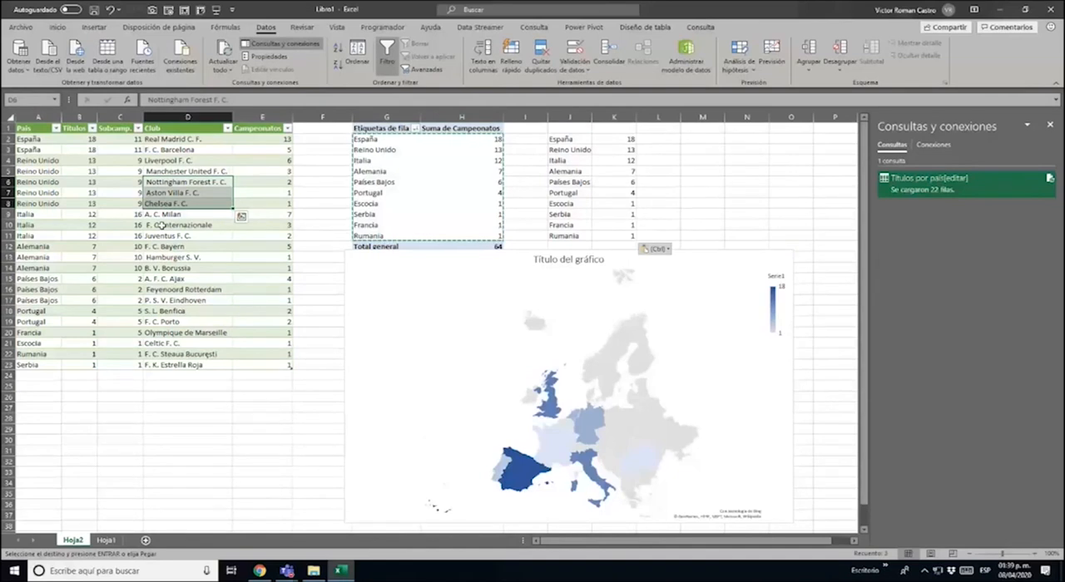
key(Escape)
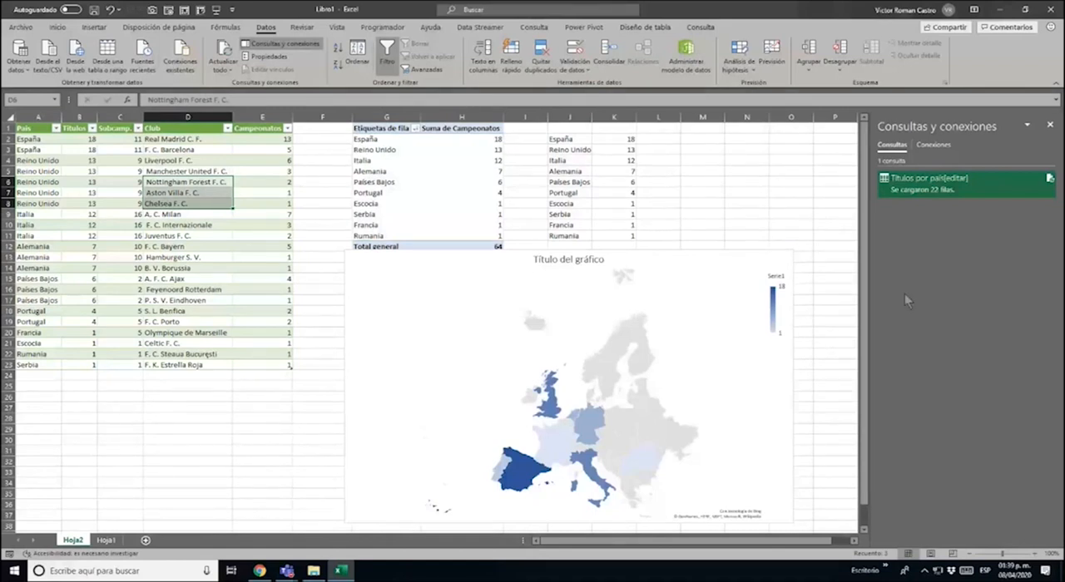
Enlarge the map chart upward to the sheet's first row so it covers the pivot table and copied range
click(778, 265)
drag(793, 249, 799, 123)
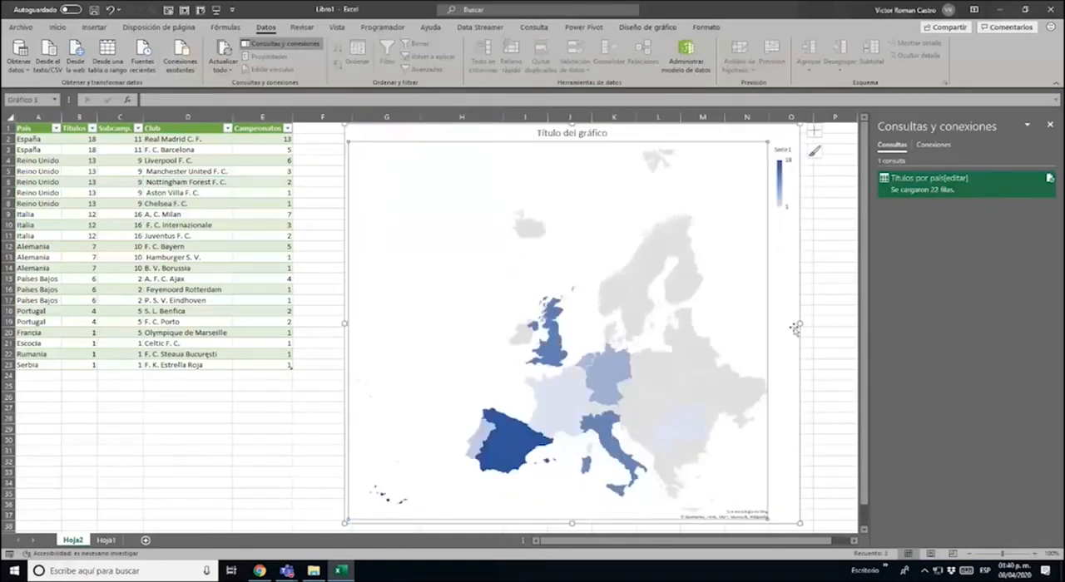
click(313, 320)
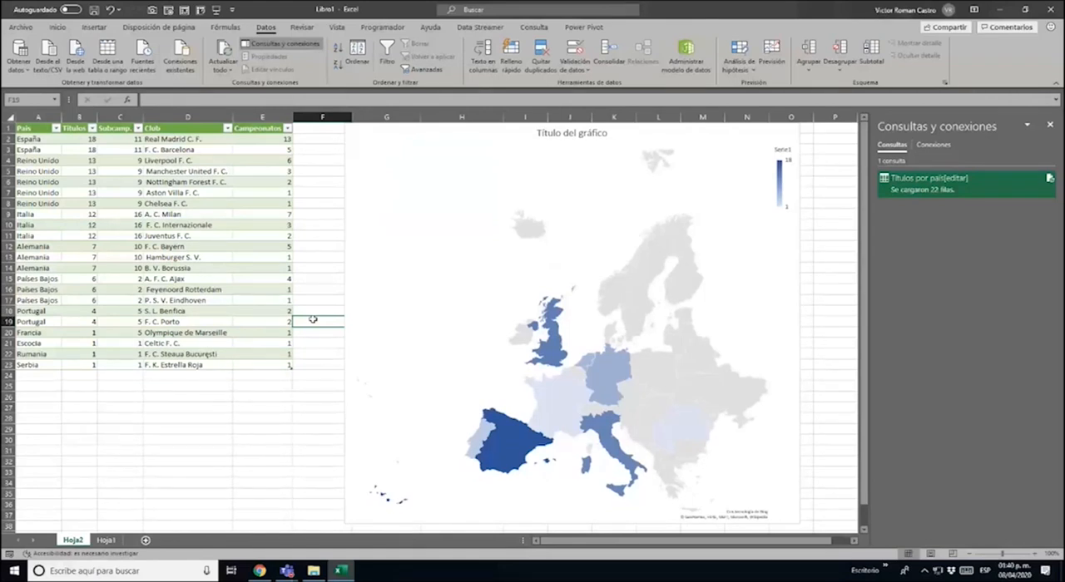
Refresh the championships table from its web query twice, and check the table and map chart
right_click(148, 203)
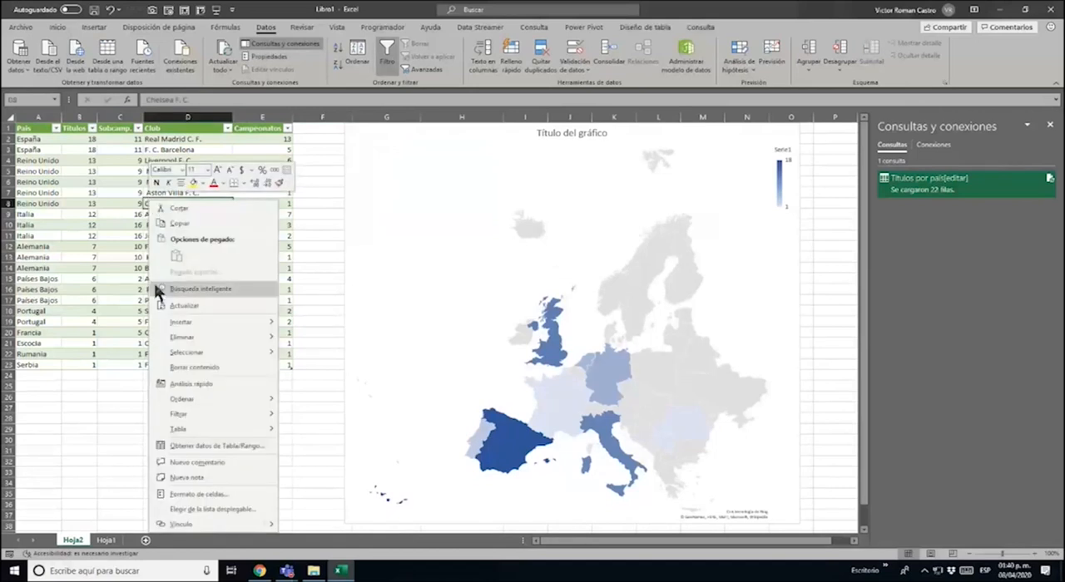
click(202, 305)
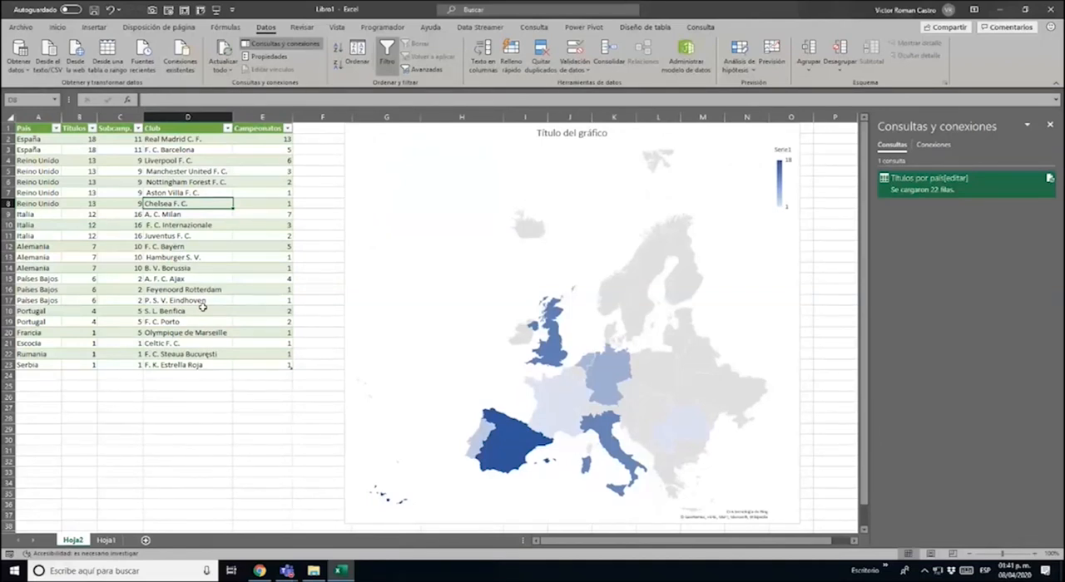
right_click(203, 307)
click(226, 328)
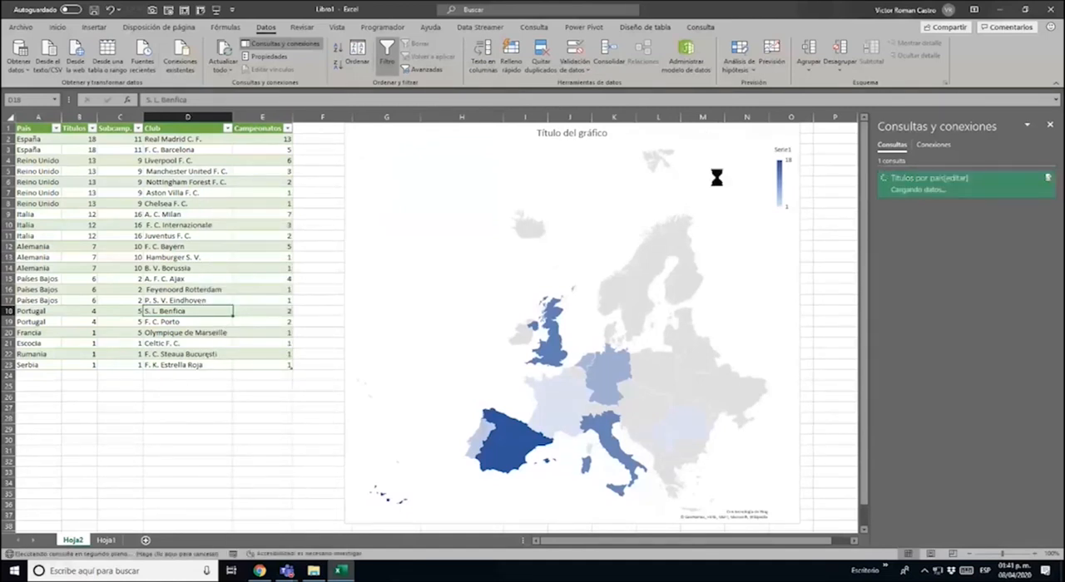
click(724, 212)
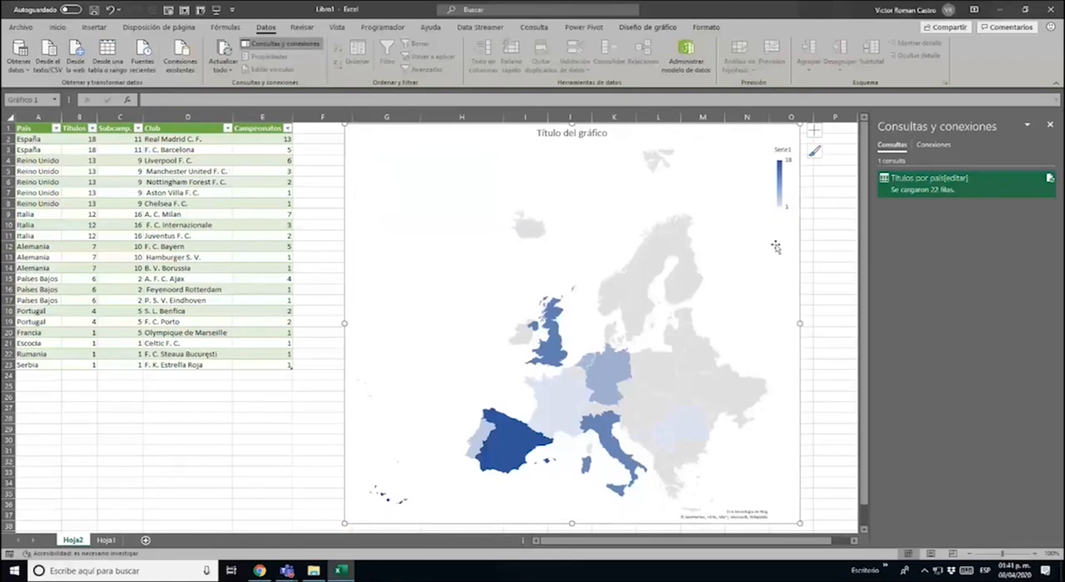
click(118, 171)
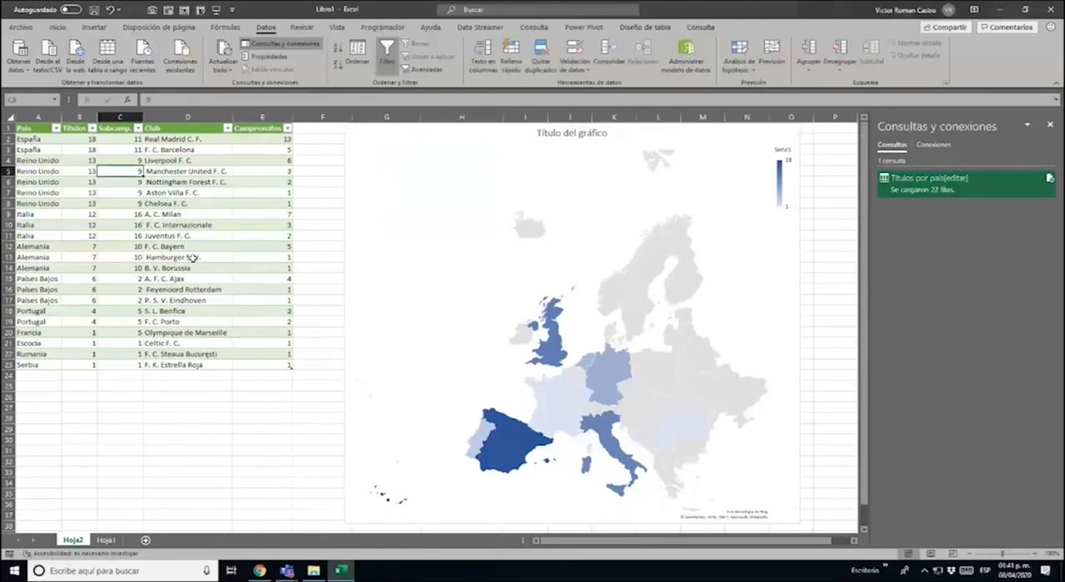
key(ctrl+Home)
key(ctrl+shift+Right)
key(ctrl+shift+Down)
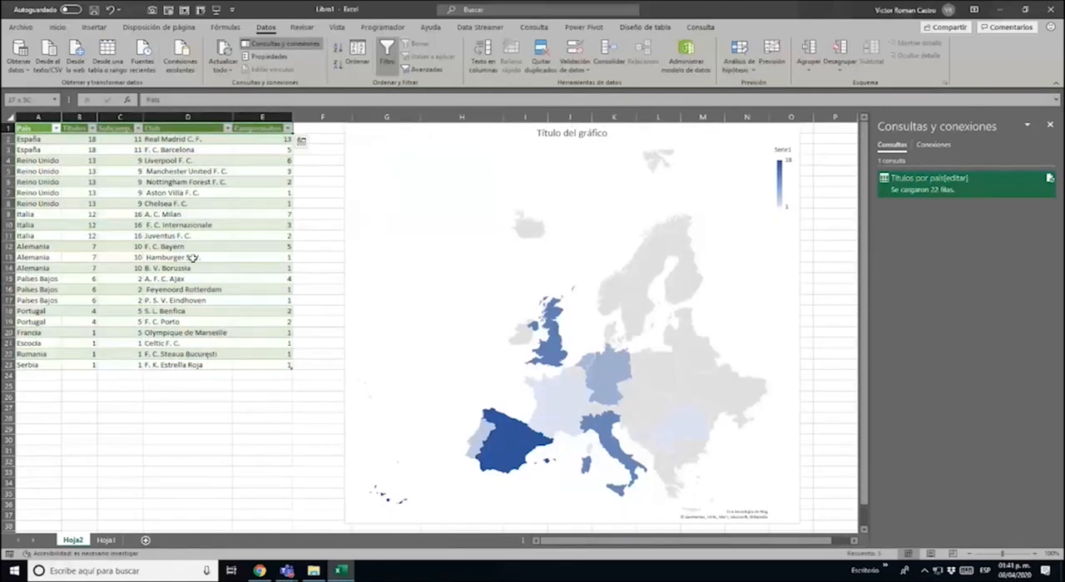
key(ctrl+shift+Left)
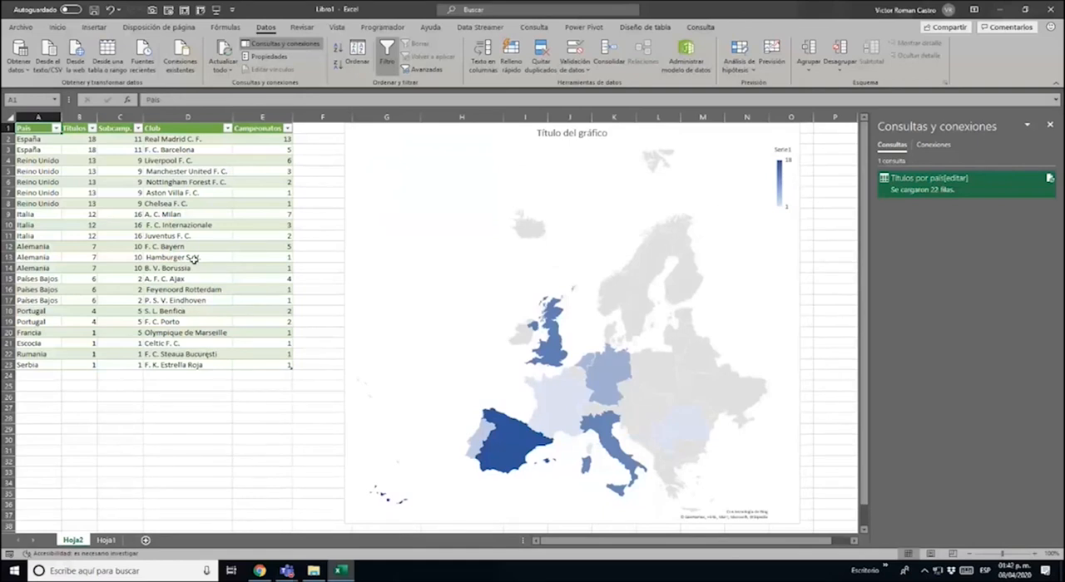
key(ctrl+a)
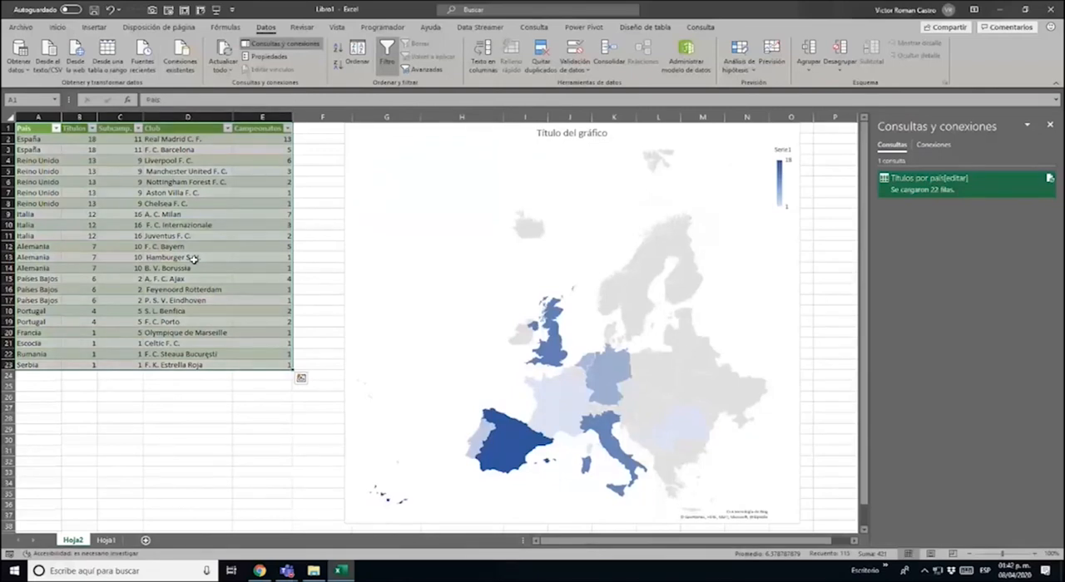
Open a 3D Maps tour from the championships table and close its floating field list
click(106, 149)
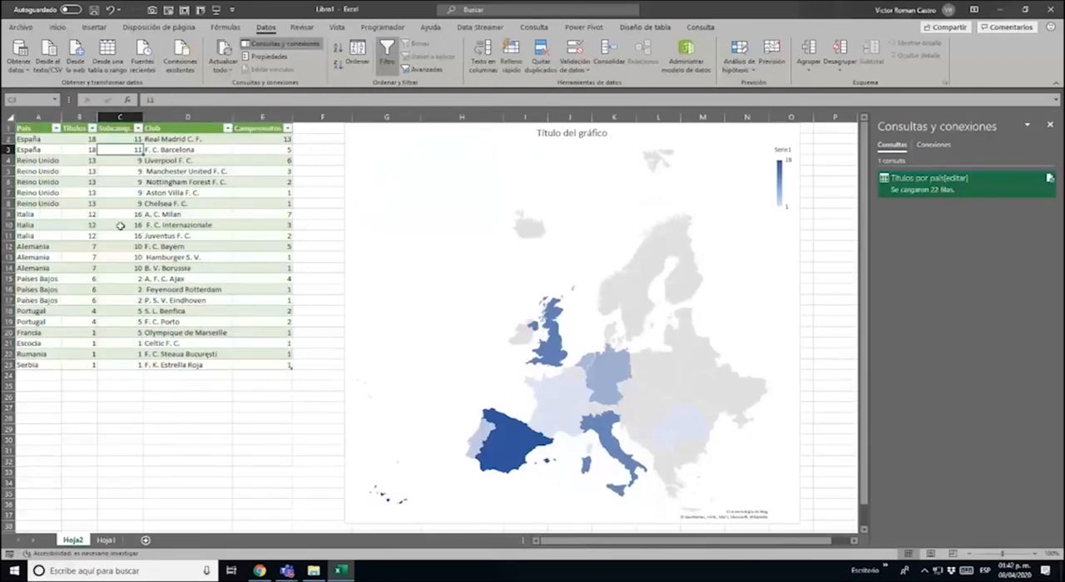
click(94, 28)
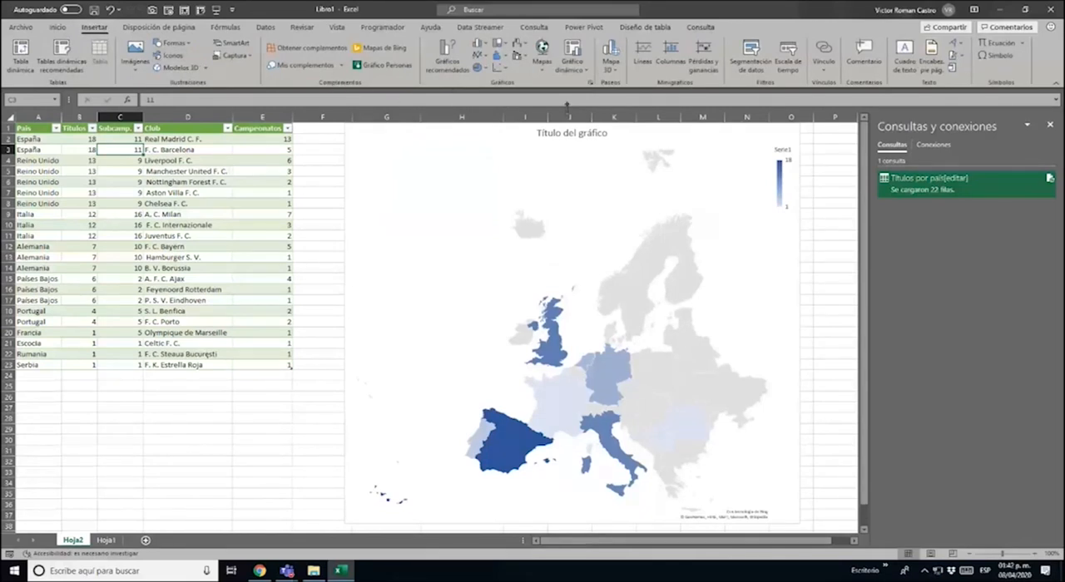
click(618, 75)
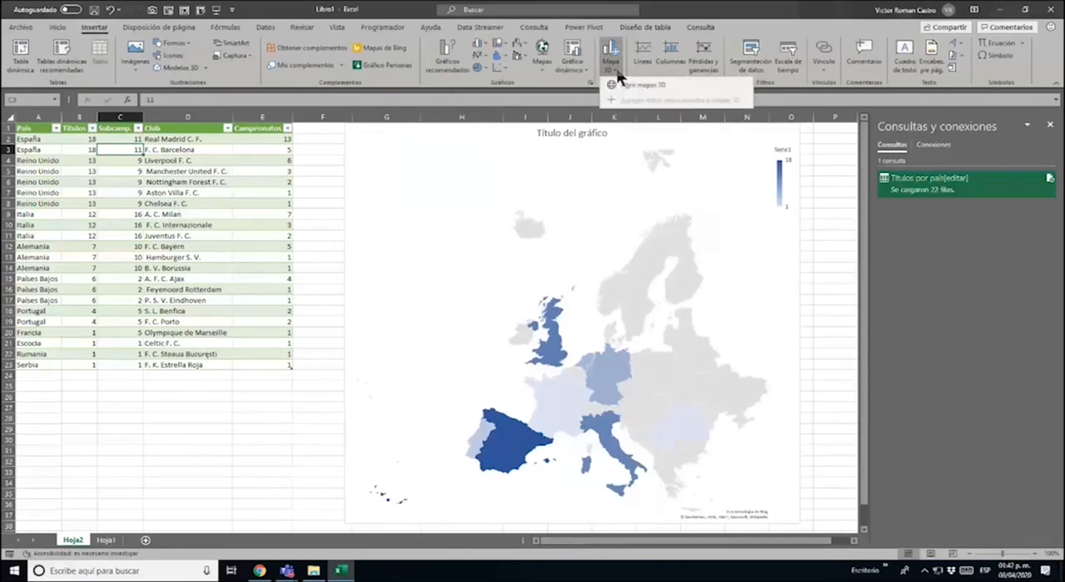
click(654, 88)
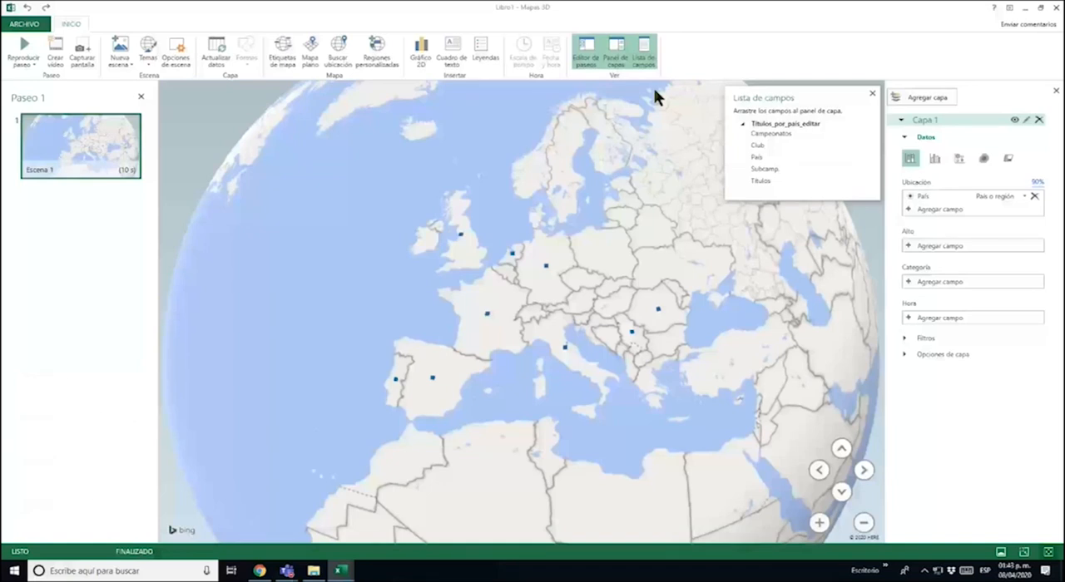
click(872, 94)
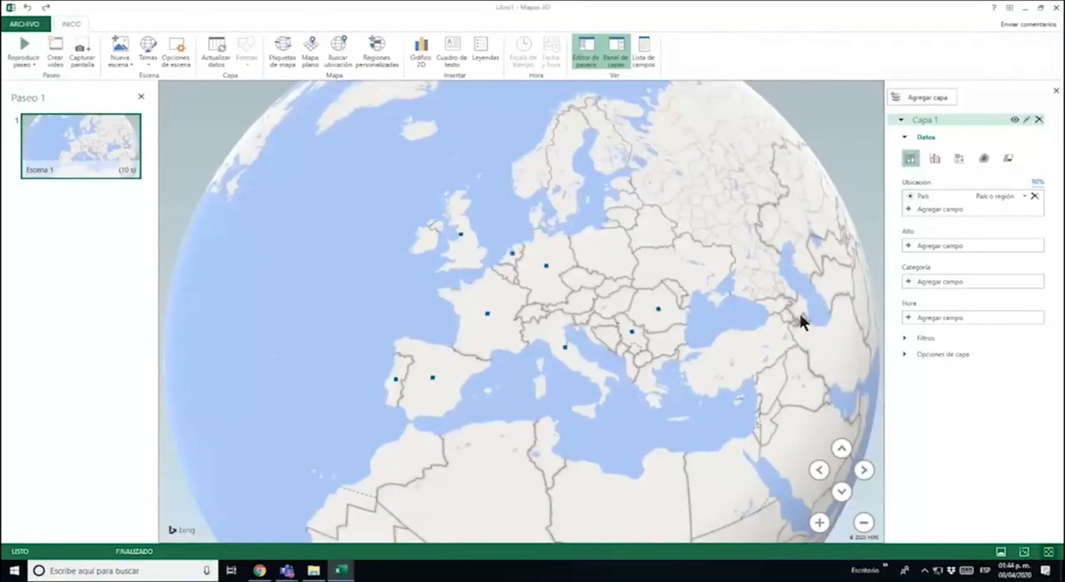
Add Subcamp. as the map's column height, and shrink the Capa 1 legend into the map's lower-left corner
click(931, 246)
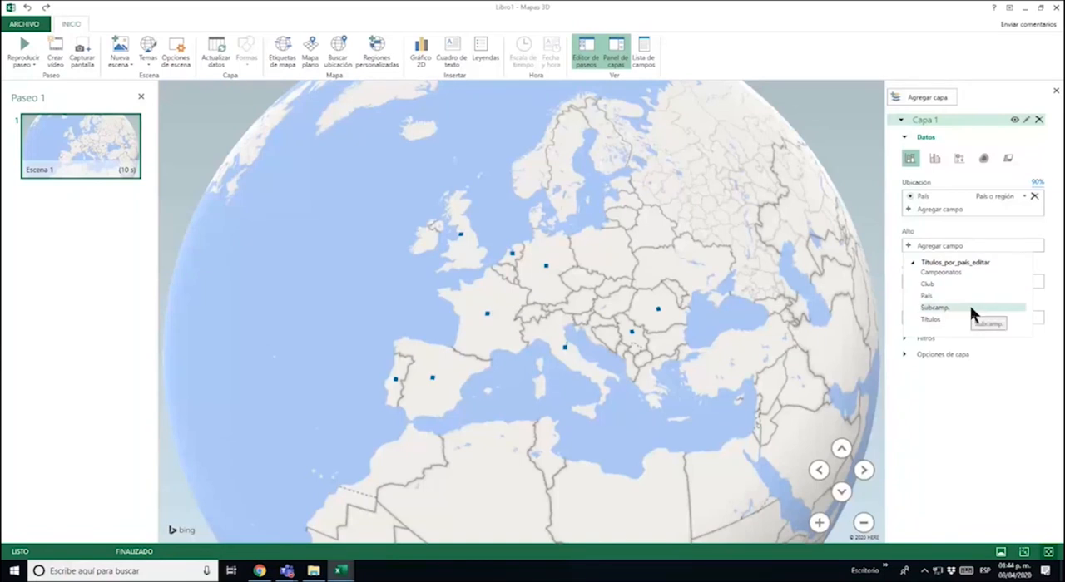
click(971, 307)
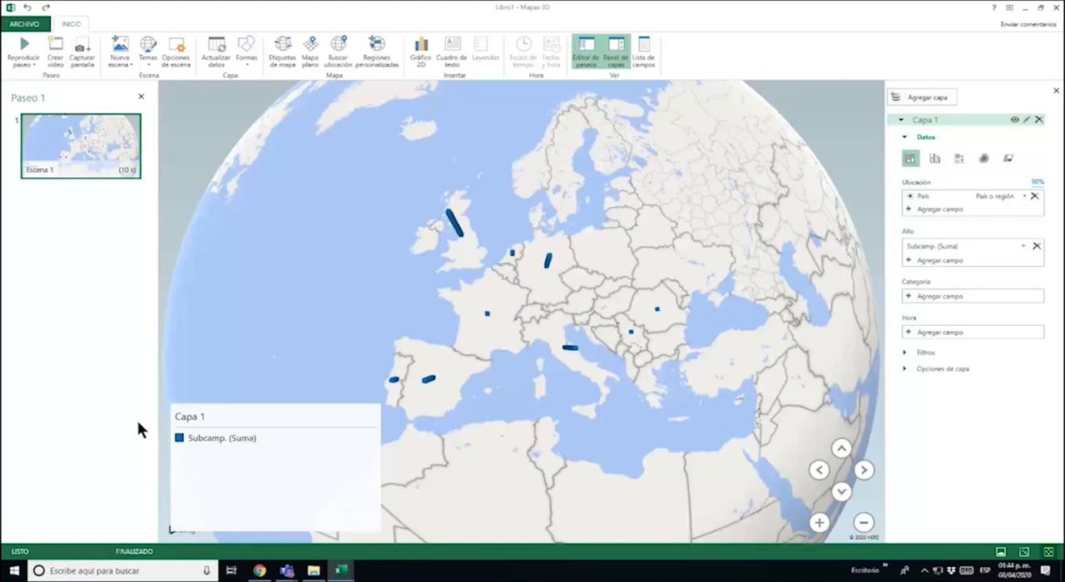
drag(170, 403, 234, 523)
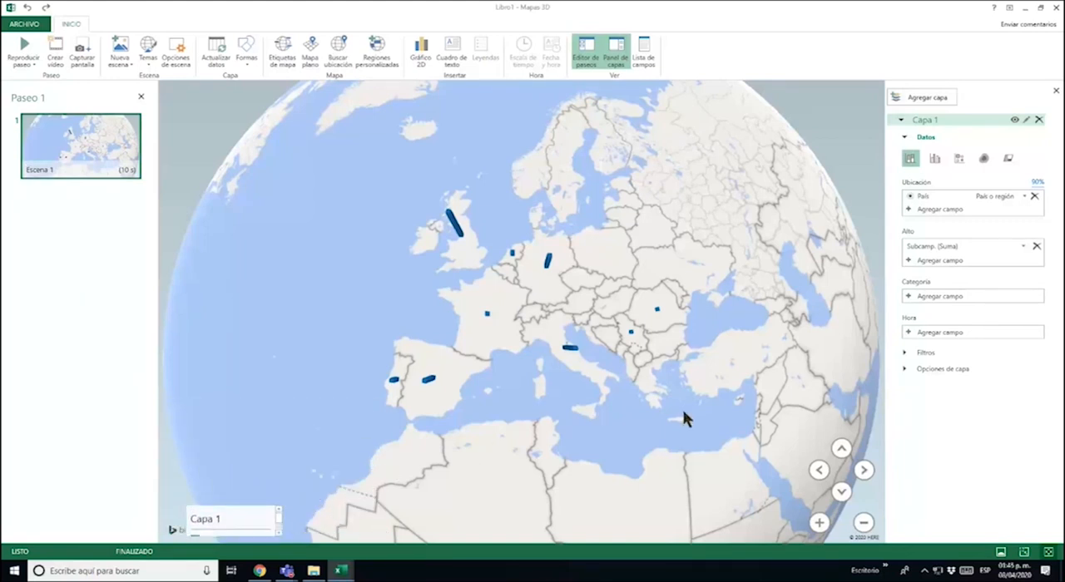
drag(699, 472, 728, 464)
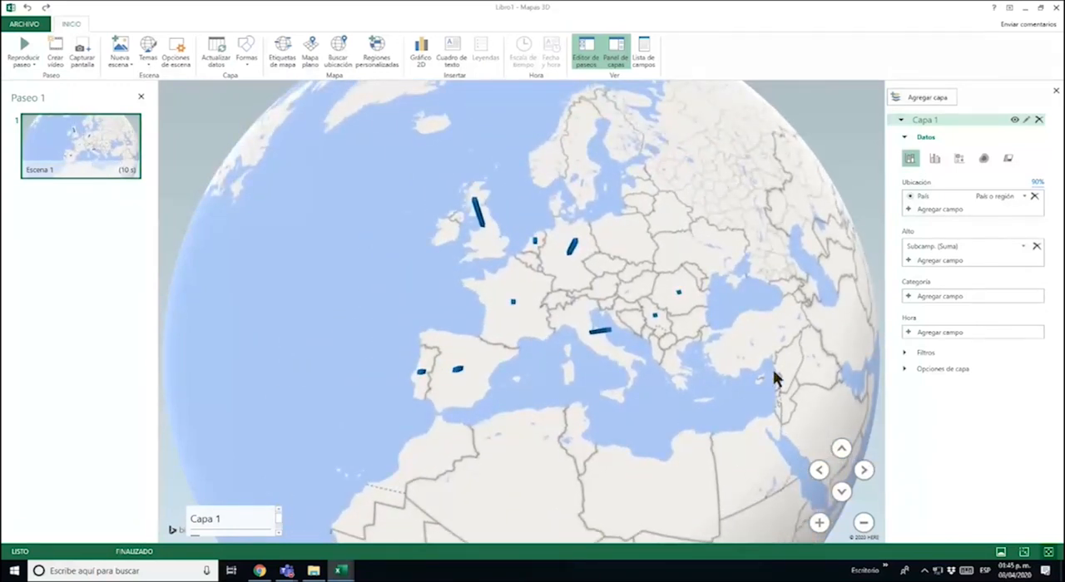
drag(739, 451, 734, 432)
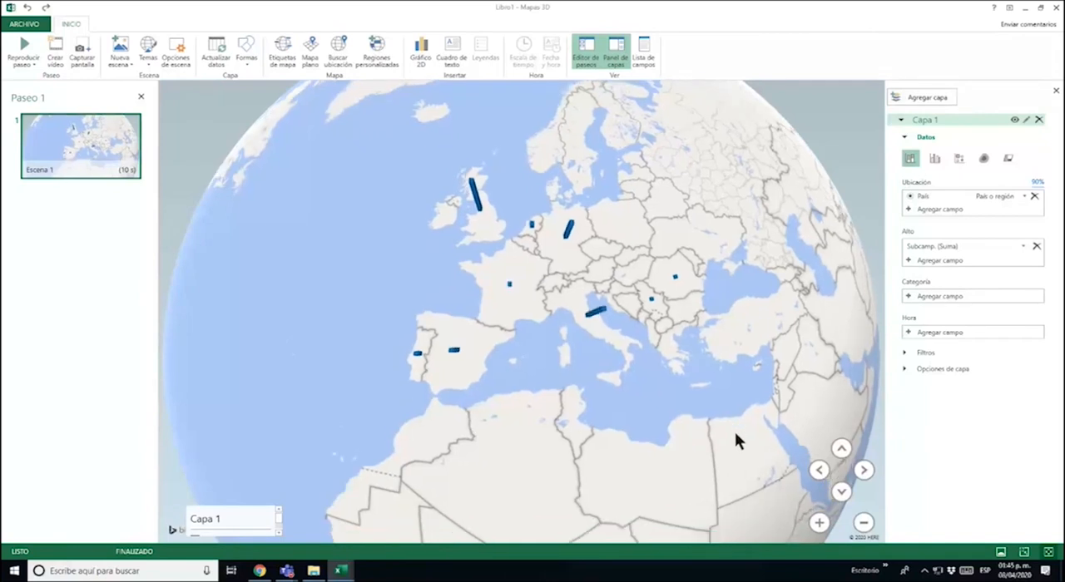
click(841, 491)
drag(677, 460, 670, 431)
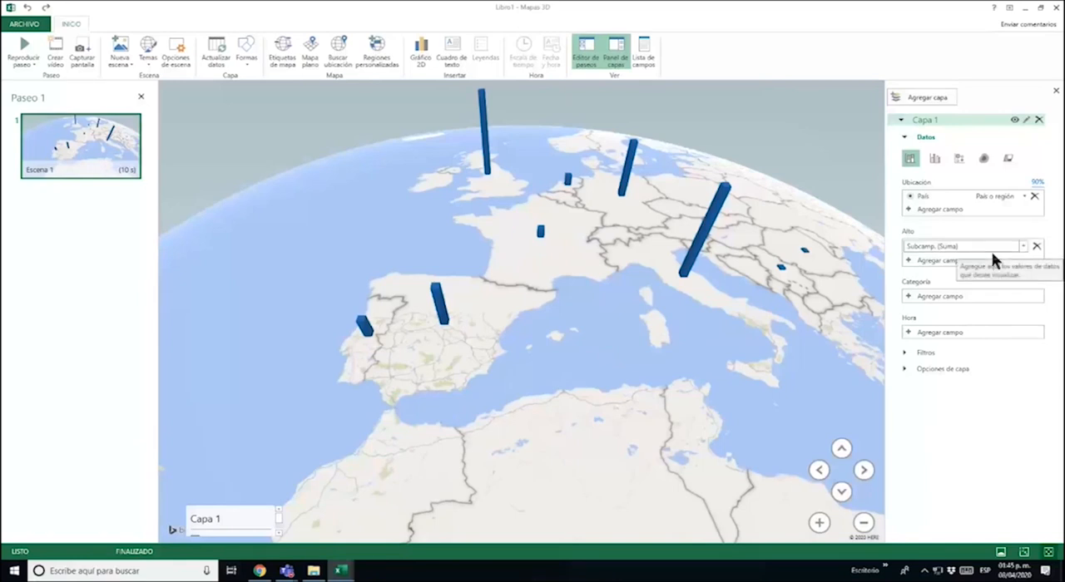
Replace the Subcamp. height field with the sum of Campeonatos
click(1025, 247)
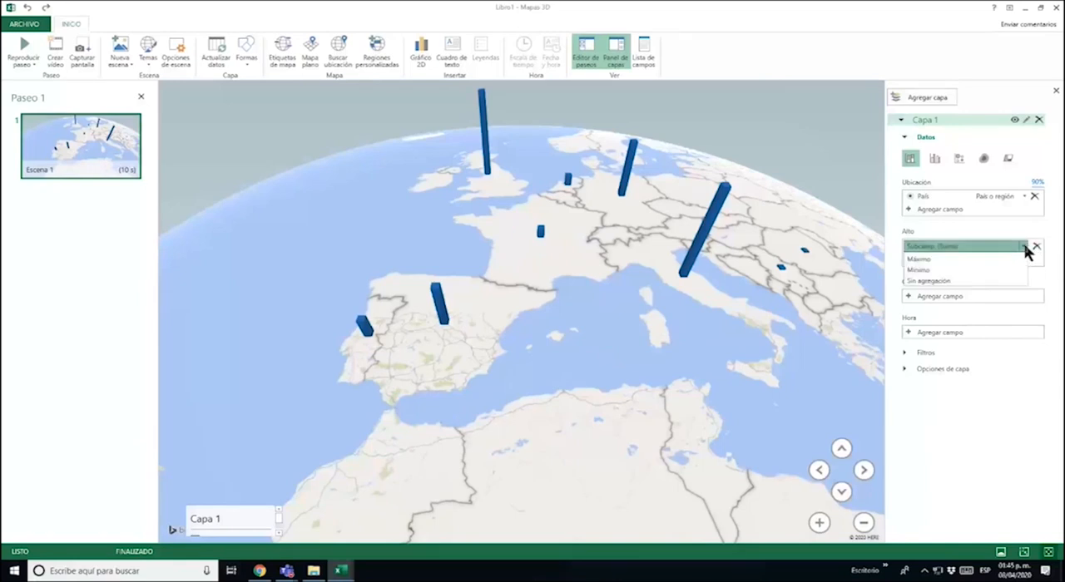
click(972, 257)
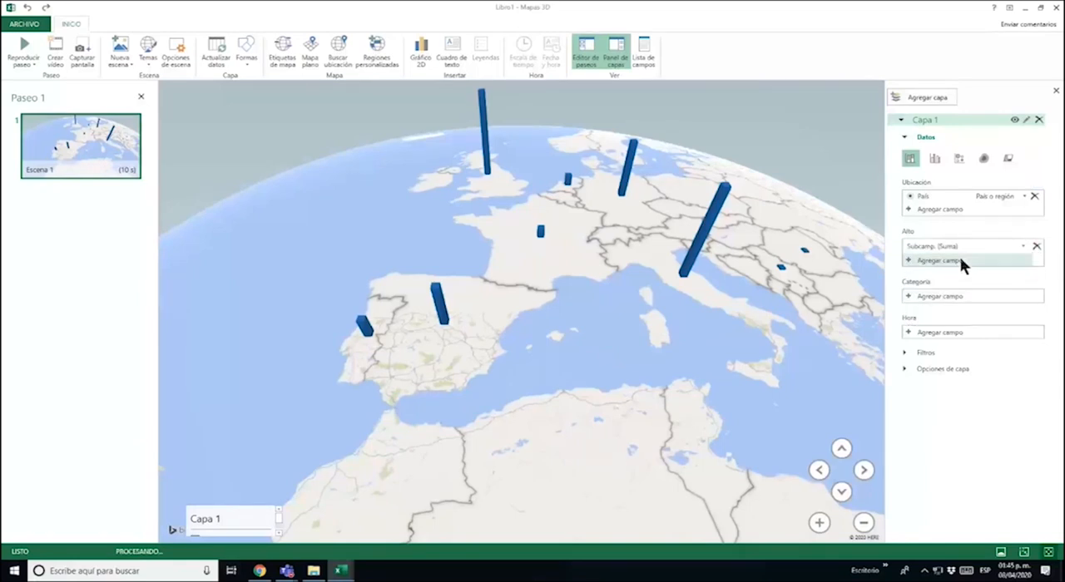
click(1037, 246)
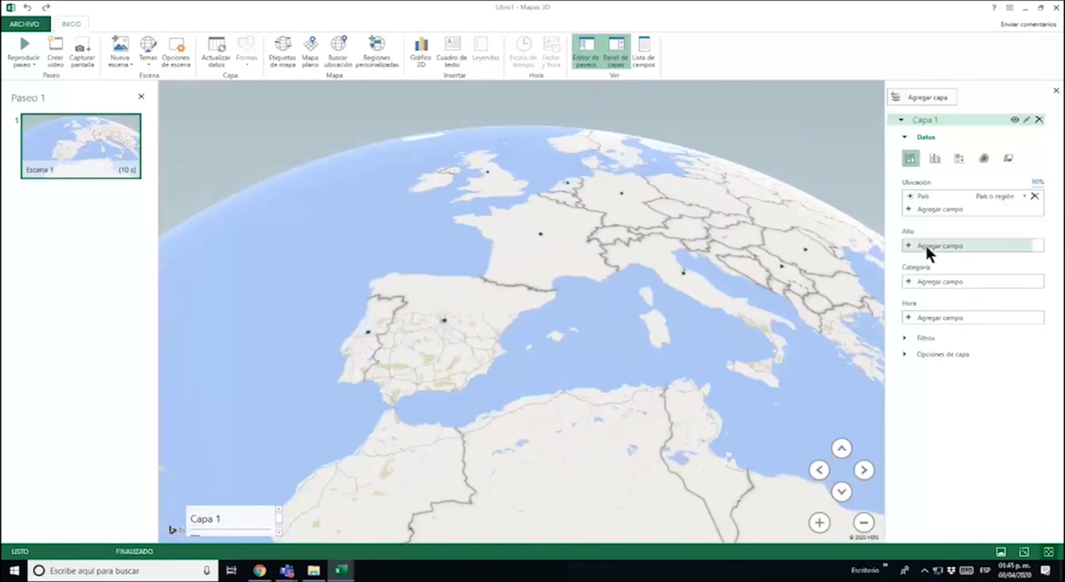
click(927, 246)
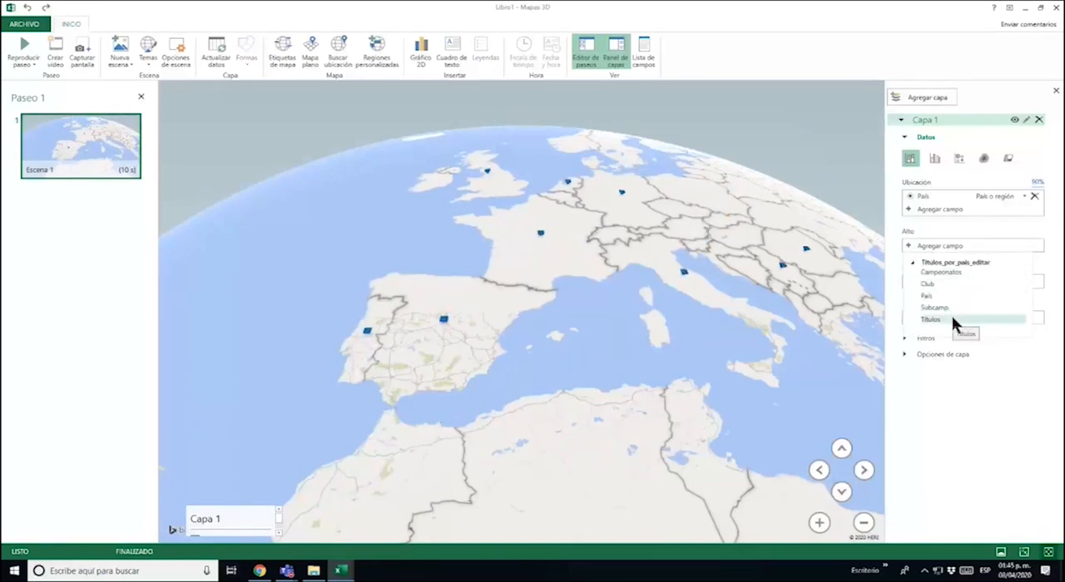
click(953, 272)
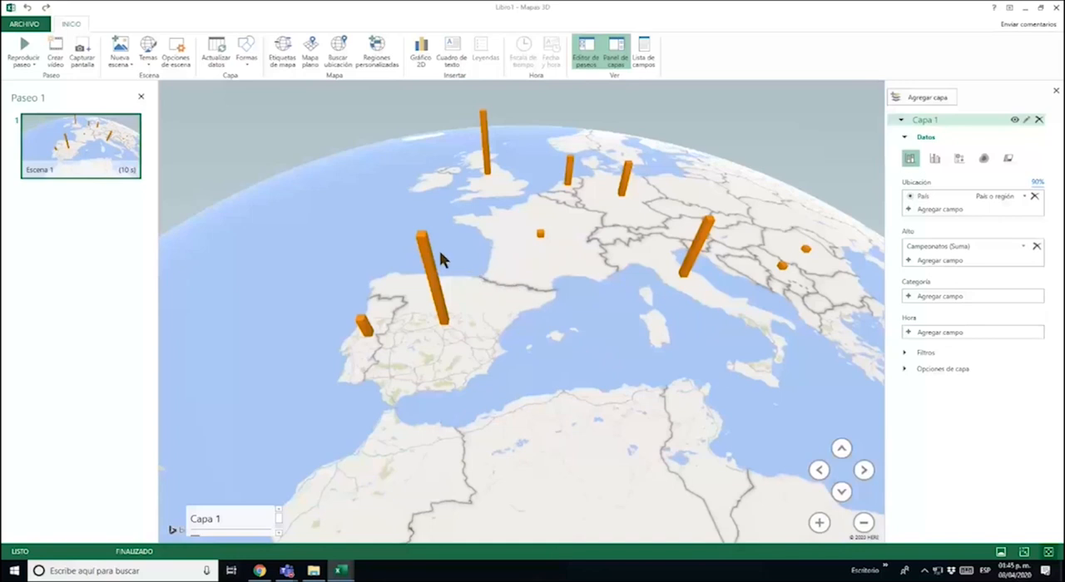
Examine the championship columns for España, Reino Unido and the other European countries on the 3D map
mouse_move(427, 254)
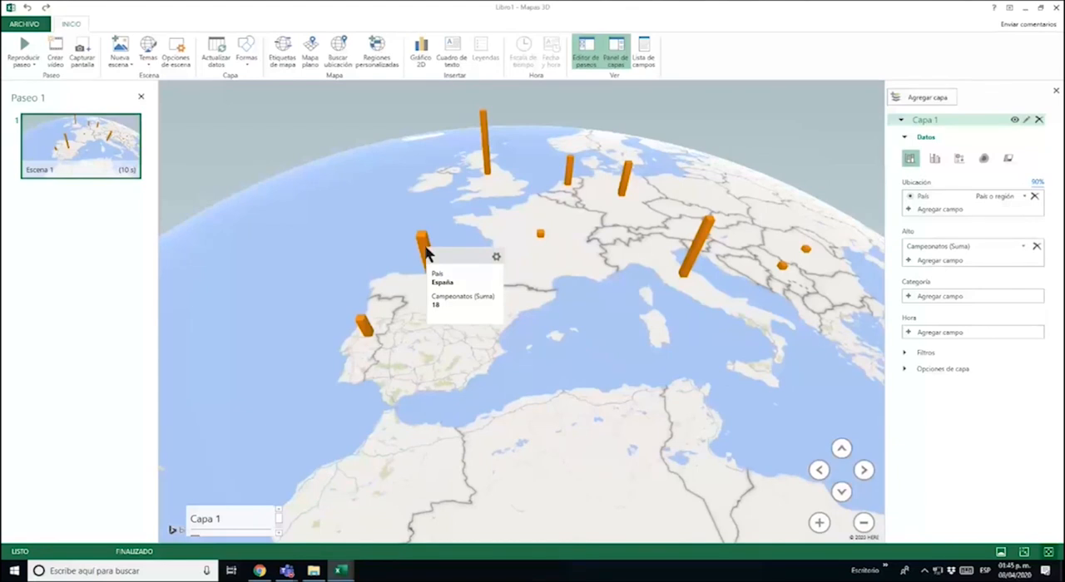
mouse_move(489, 169)
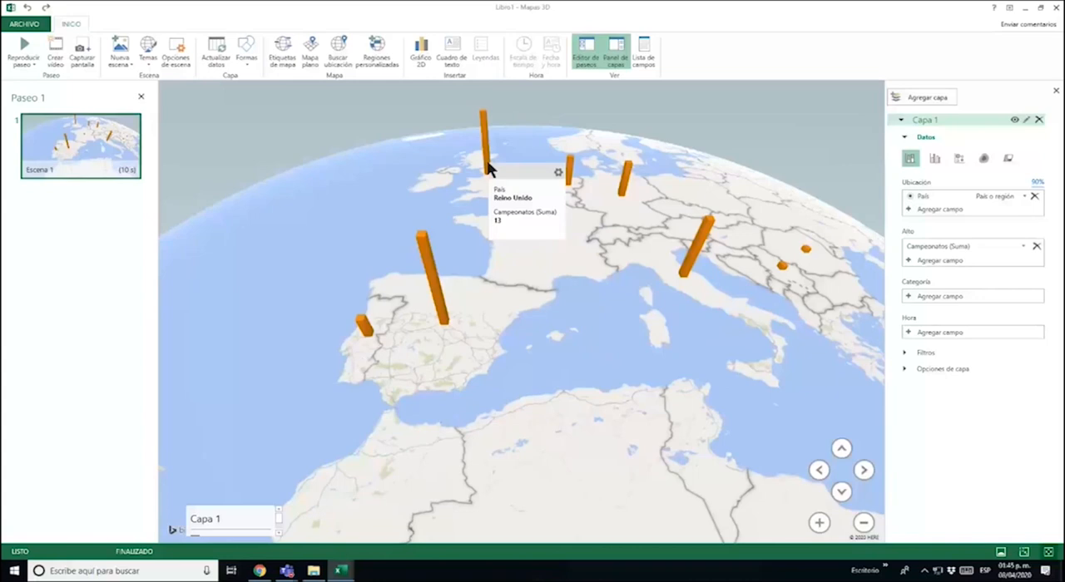
drag(577, 254, 625, 372)
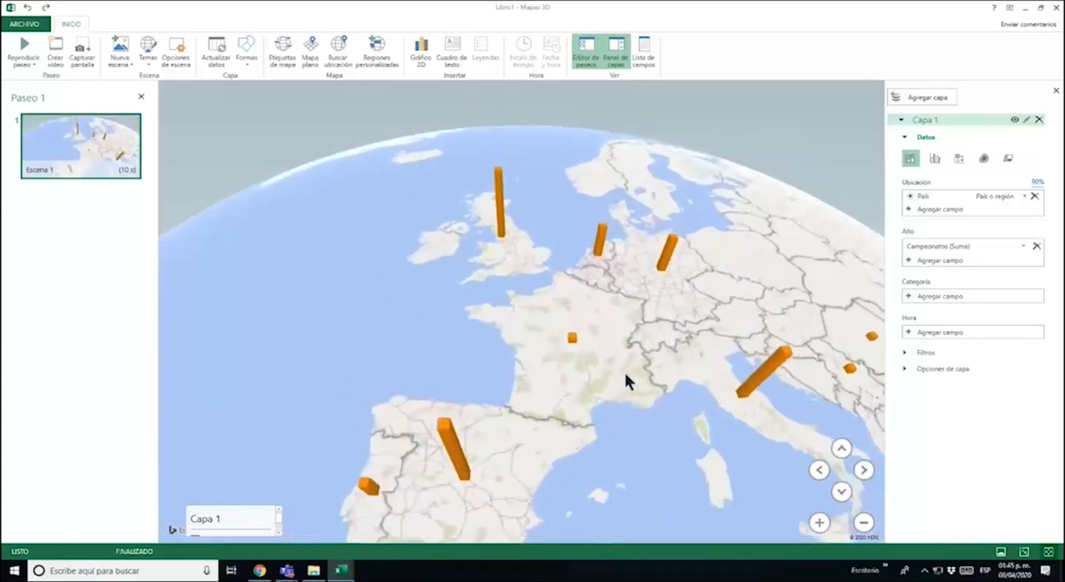
drag(572, 314, 582, 375)
scroll(540, 359, up, 3)
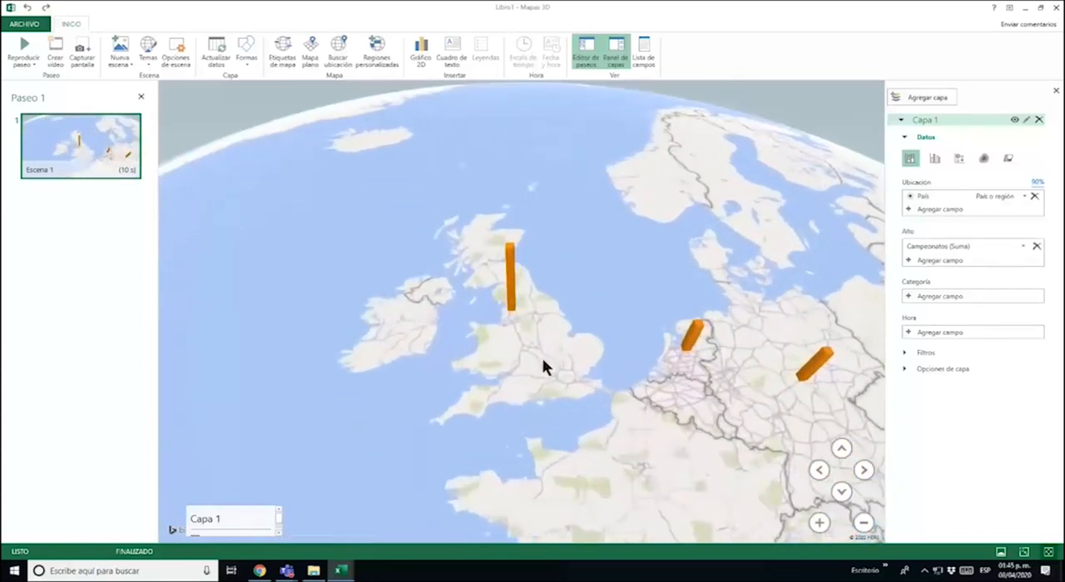
scroll(532, 325, down, 4)
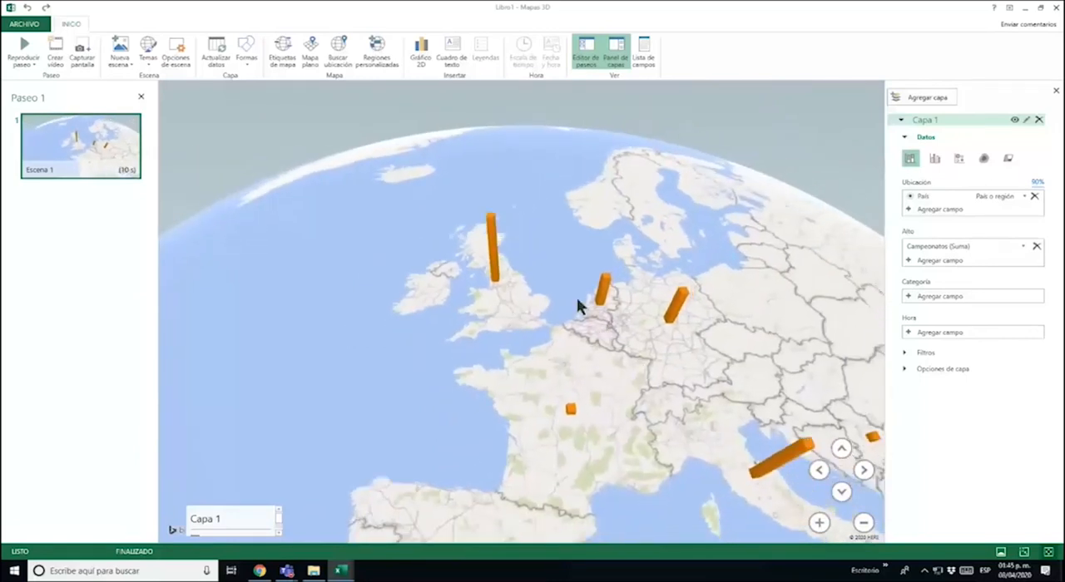
drag(577, 304, 501, 246)
mouse_move(568, 314)
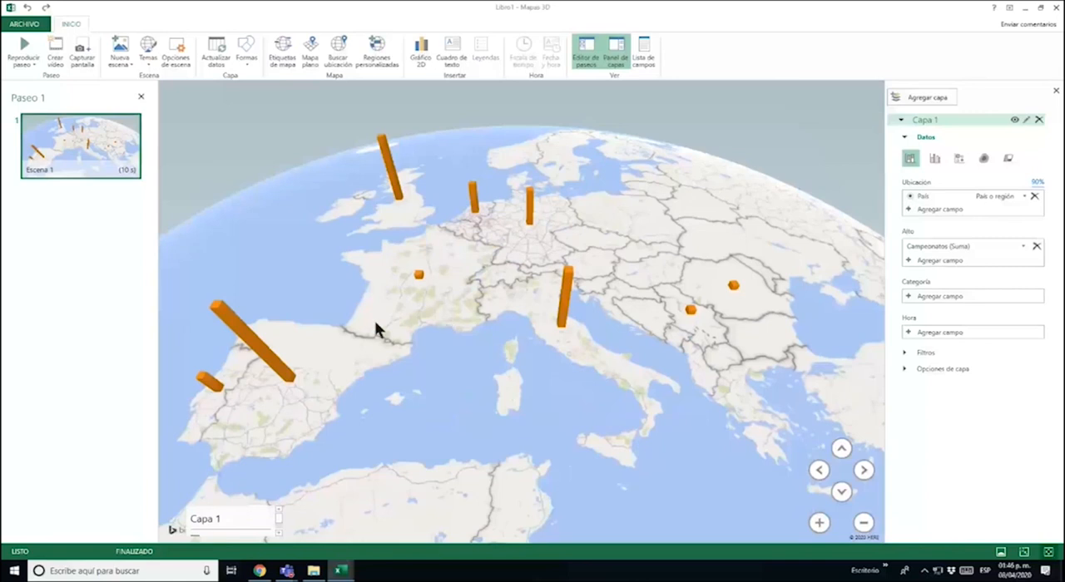
drag(376, 330, 495, 275)
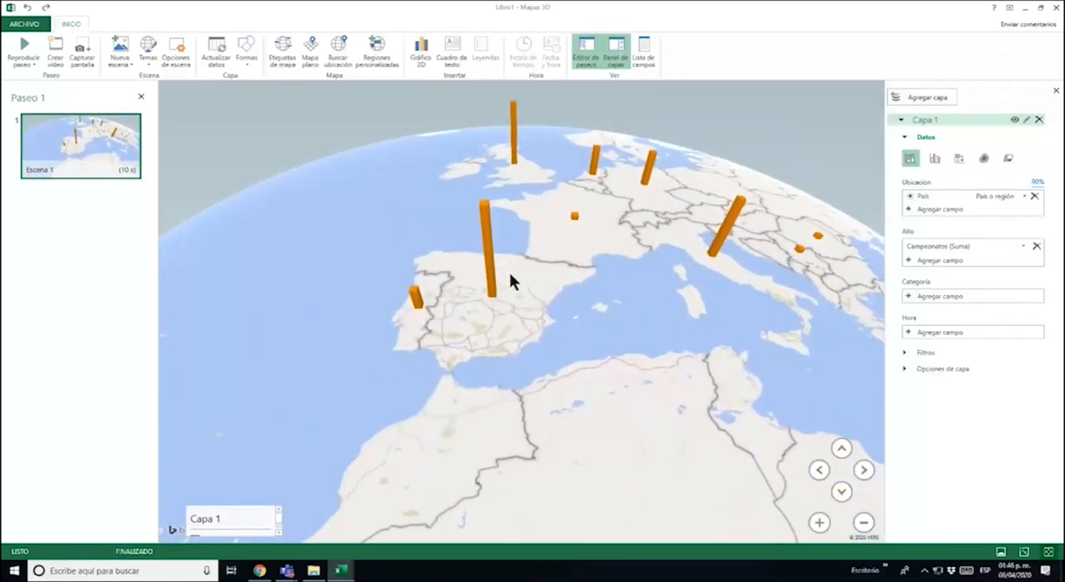
Split the championship columns by club using Club as the category field
click(974, 296)
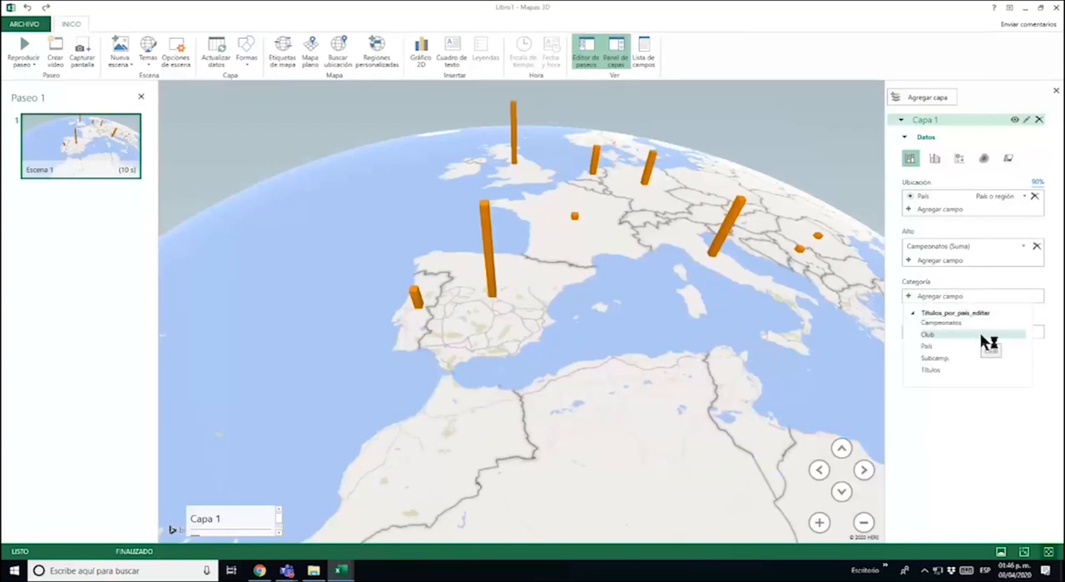
click(979, 333)
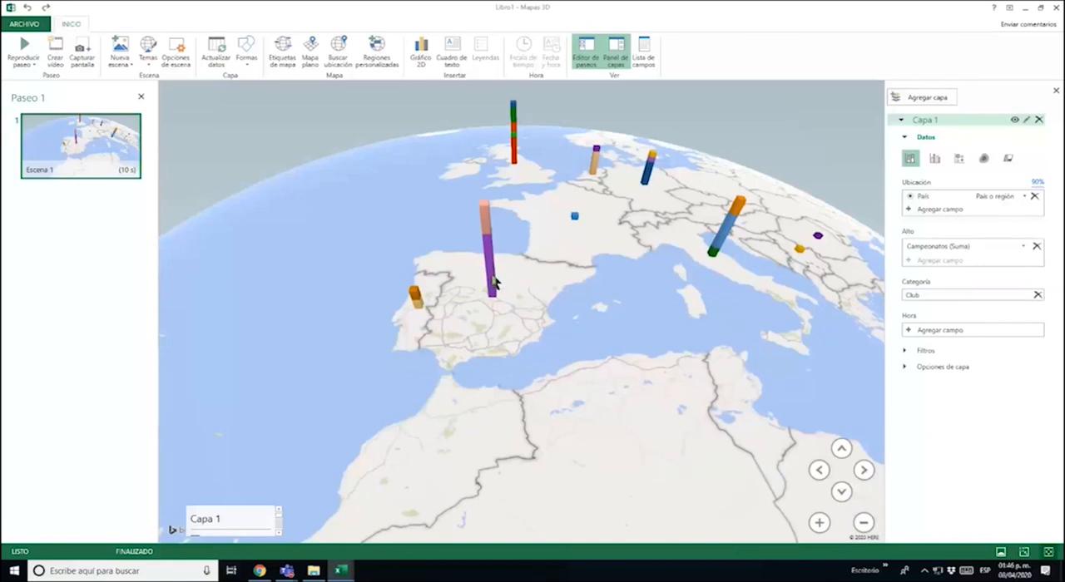
Examine the individual club segments in the columns for España, Reino Unido and Italia
mouse_move(492, 275)
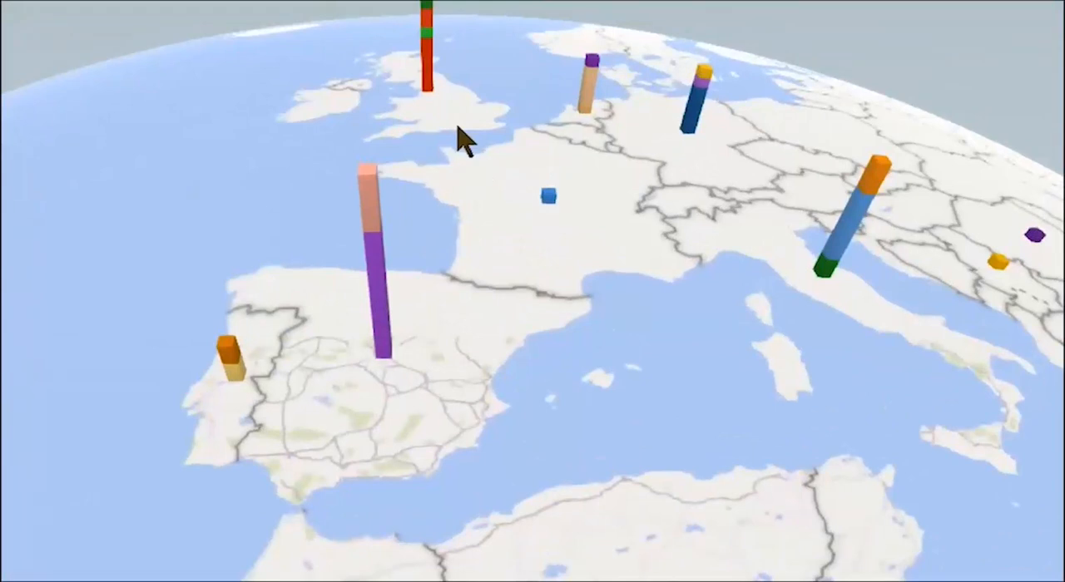
drag(532, 188, 578, 287)
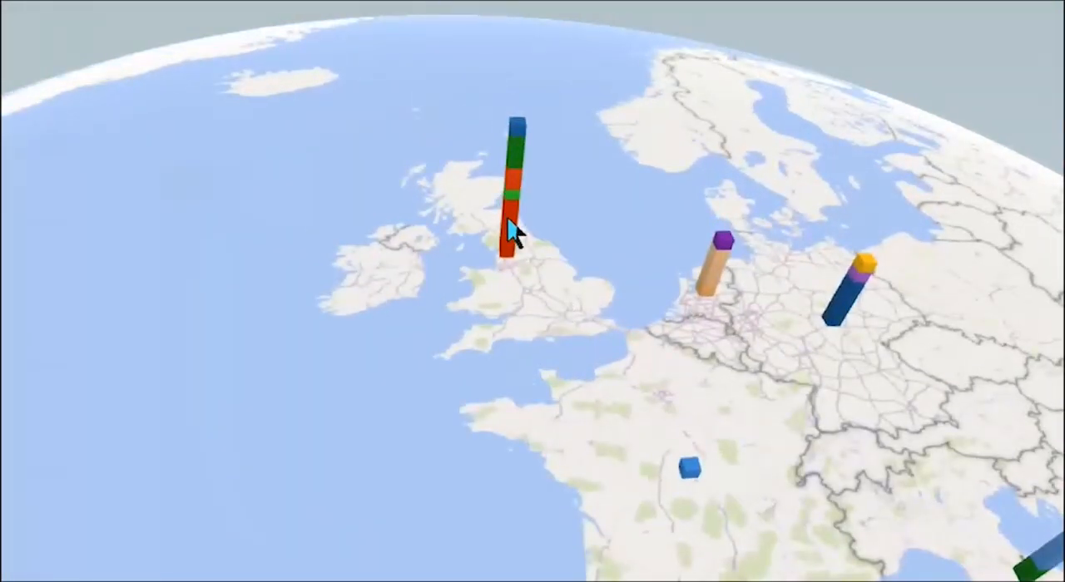
mouse_move(510, 223)
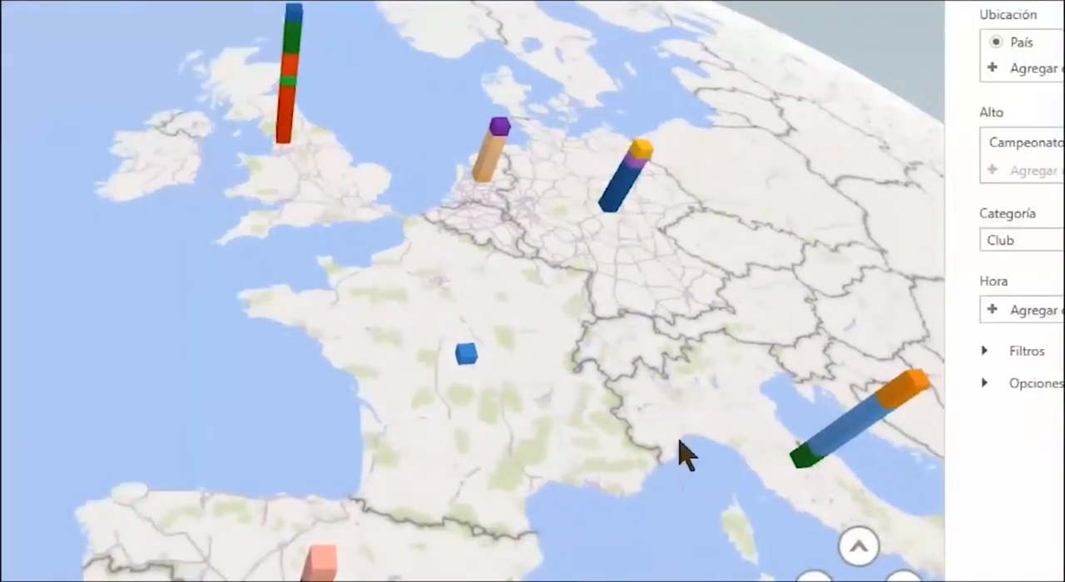
mouse_move(936, 445)
drag(699, 407, 352, 269)
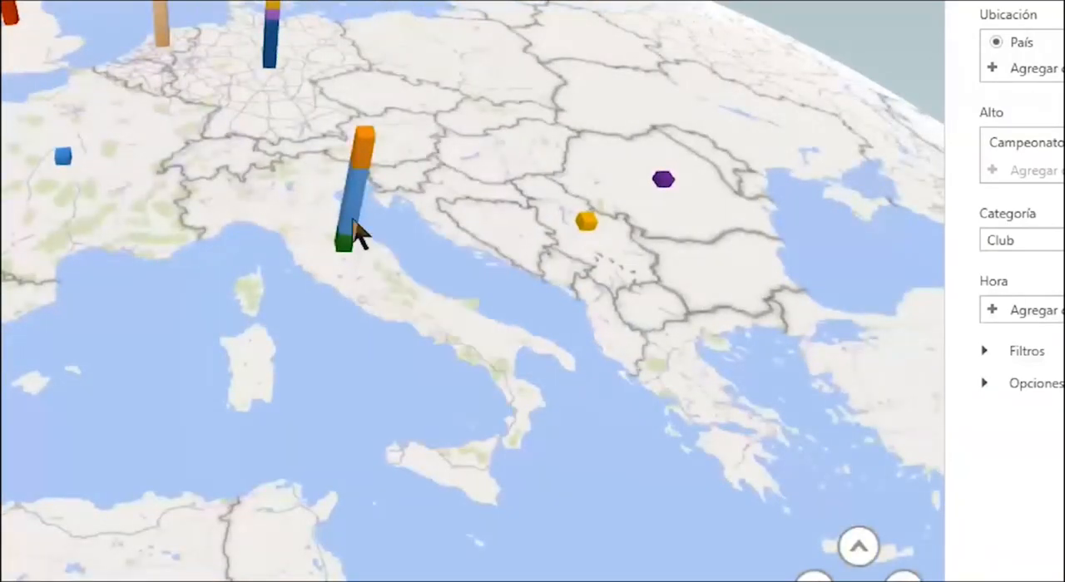
mouse_move(355, 236)
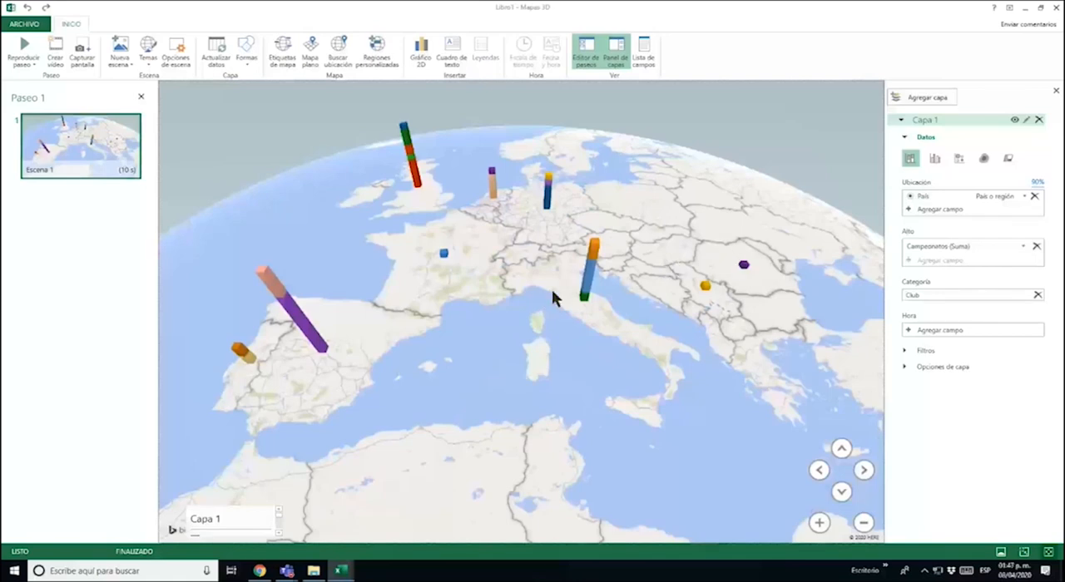
Change the Capa 1 visualization to clustered columns so each club has its own column
drag(464, 227, 507, 278)
scroll(517, 287, up, 2)
scroll(516, 286, up, 2)
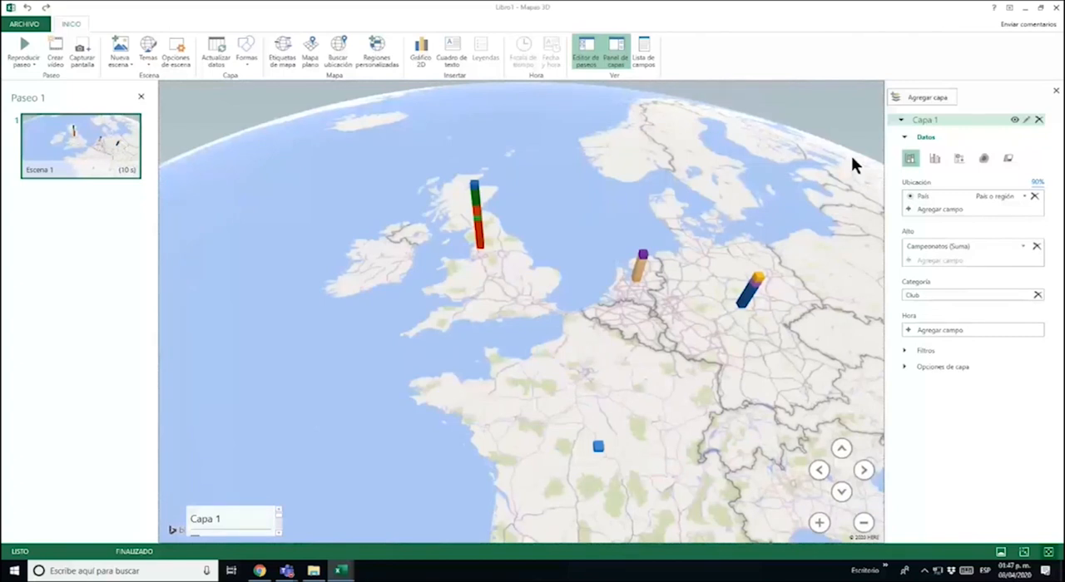
mouse_move(482, 246)
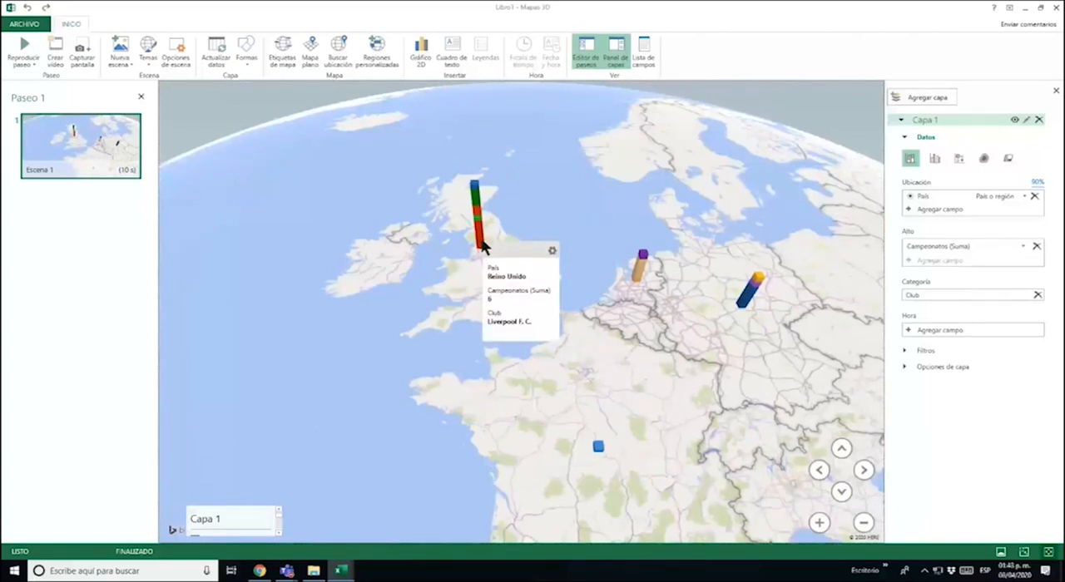
click(936, 157)
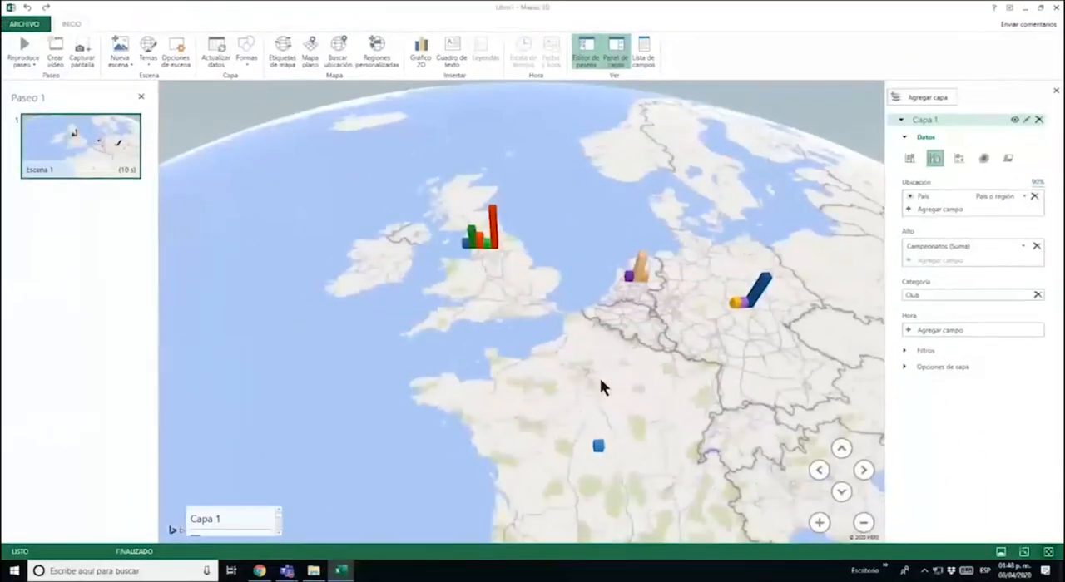
Examine the clustered club columns for Reino Unido, France and the surrounding European countries on the 3D map
drag(601, 379, 679, 274)
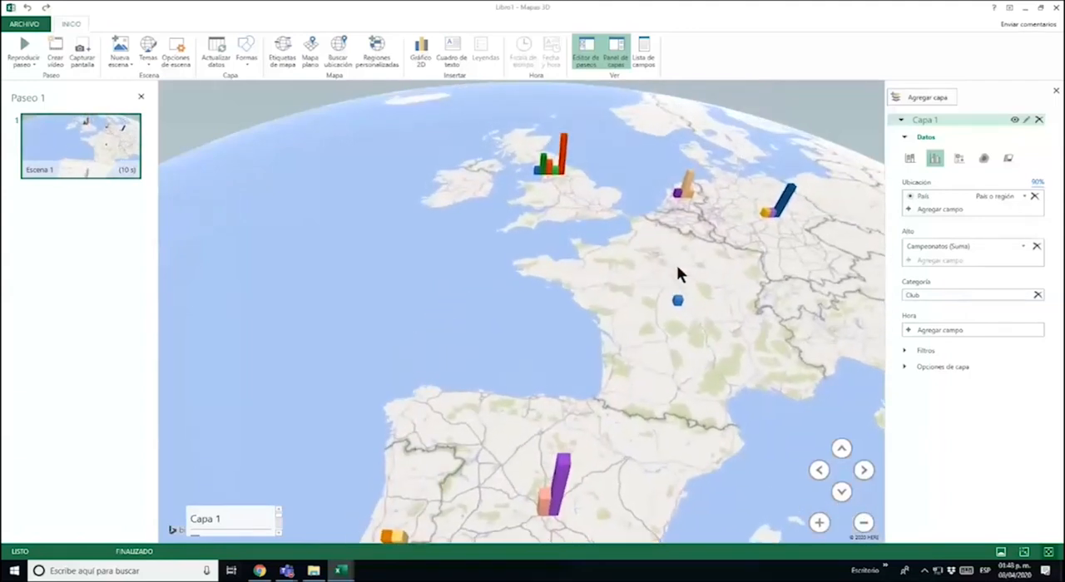
scroll(601, 219, up, 5)
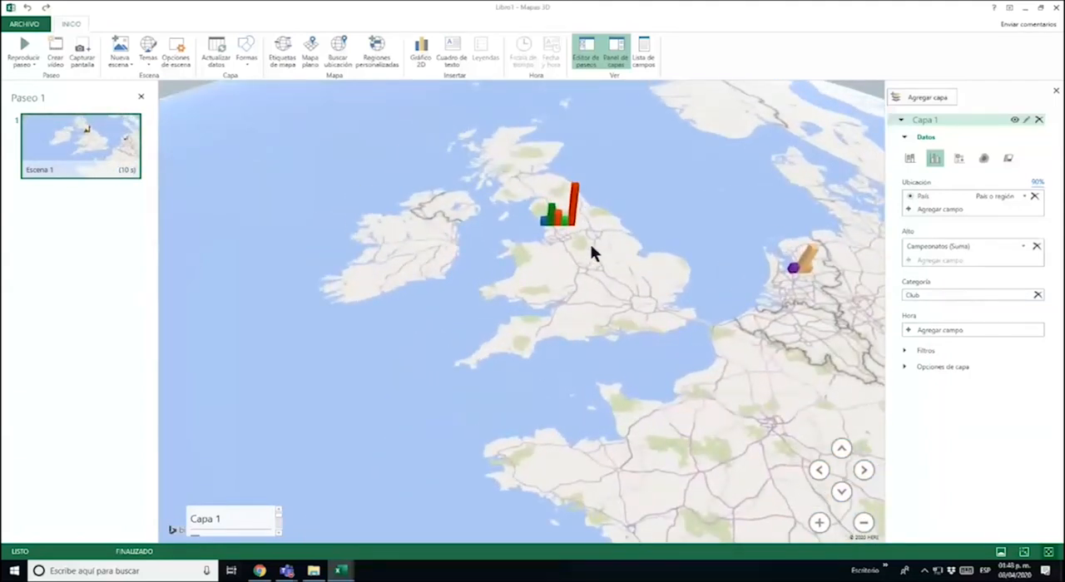
mouse_move(575, 218)
drag(591, 326, 562, 311)
drag(657, 324, 601, 269)
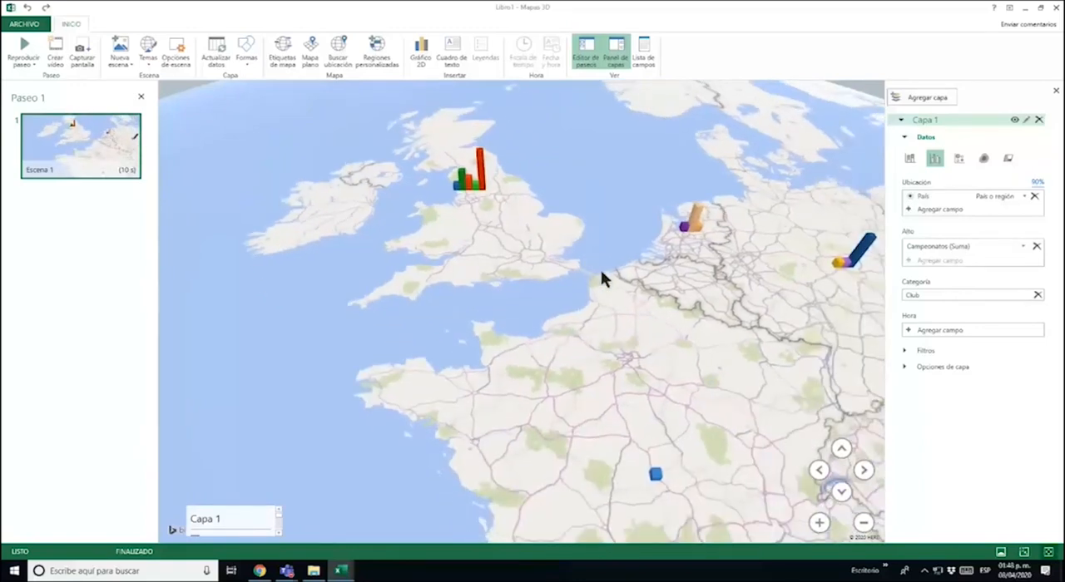
scroll(483, 223, up, 3)
scroll(513, 285, down, 10)
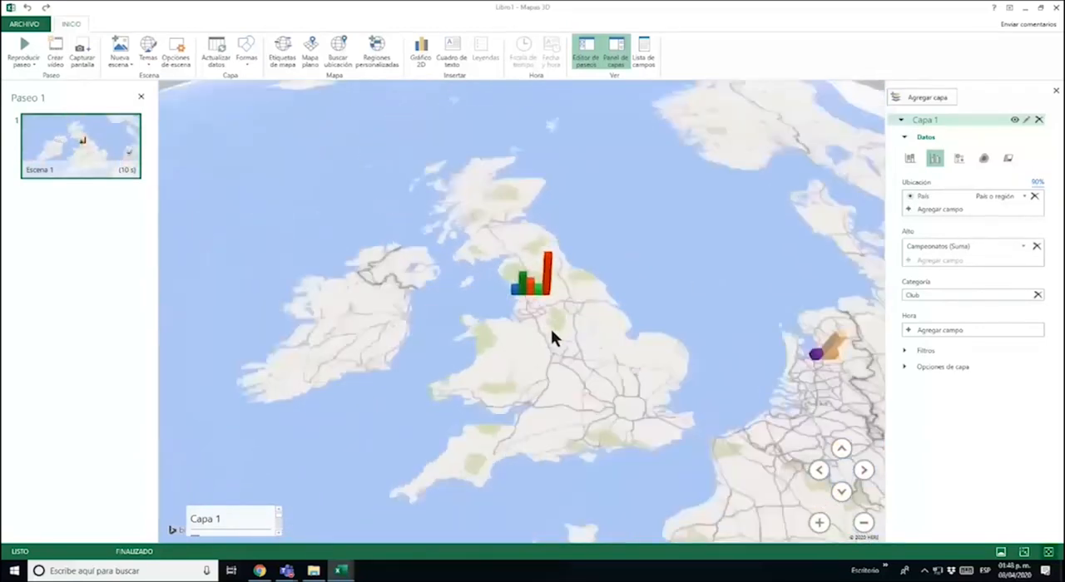
scroll(549, 330, down, 3)
drag(575, 380, 538, 291)
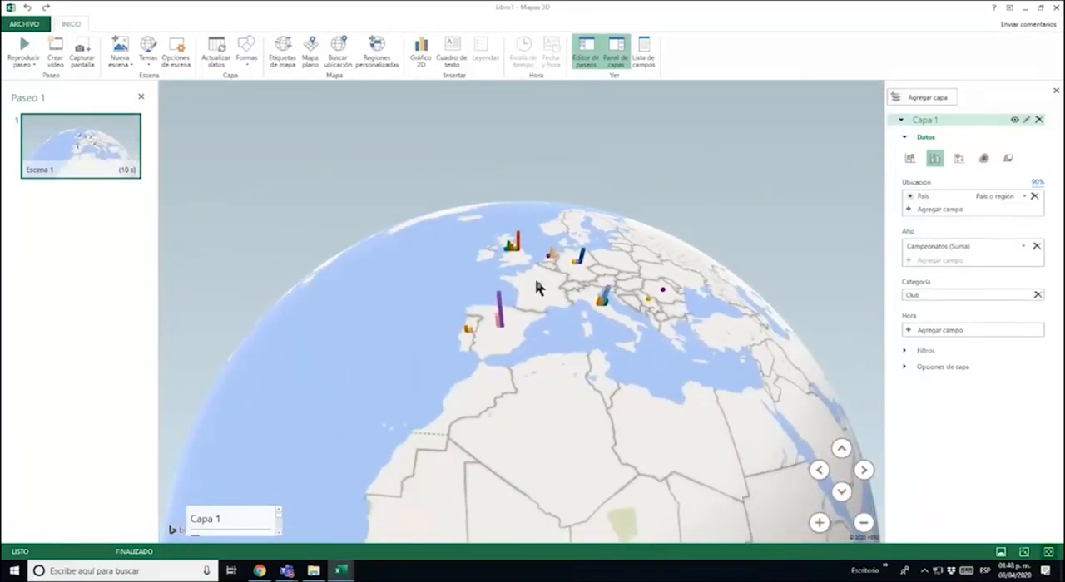
scroll(537, 287, up, 3)
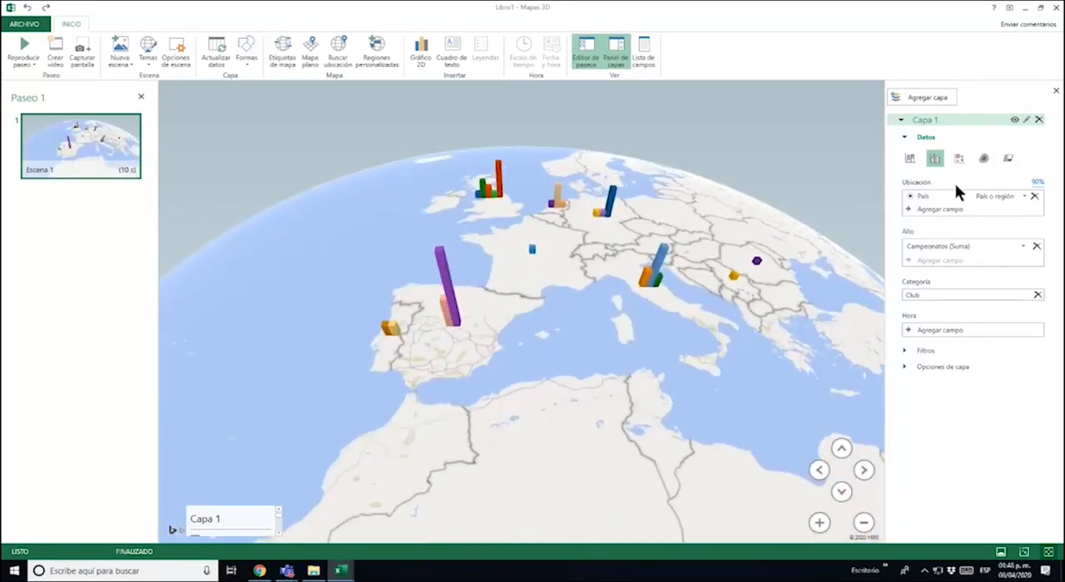
Change the Capa 1 visualization to bubbles and frame Europe from directly above in Escena 1
click(959, 158)
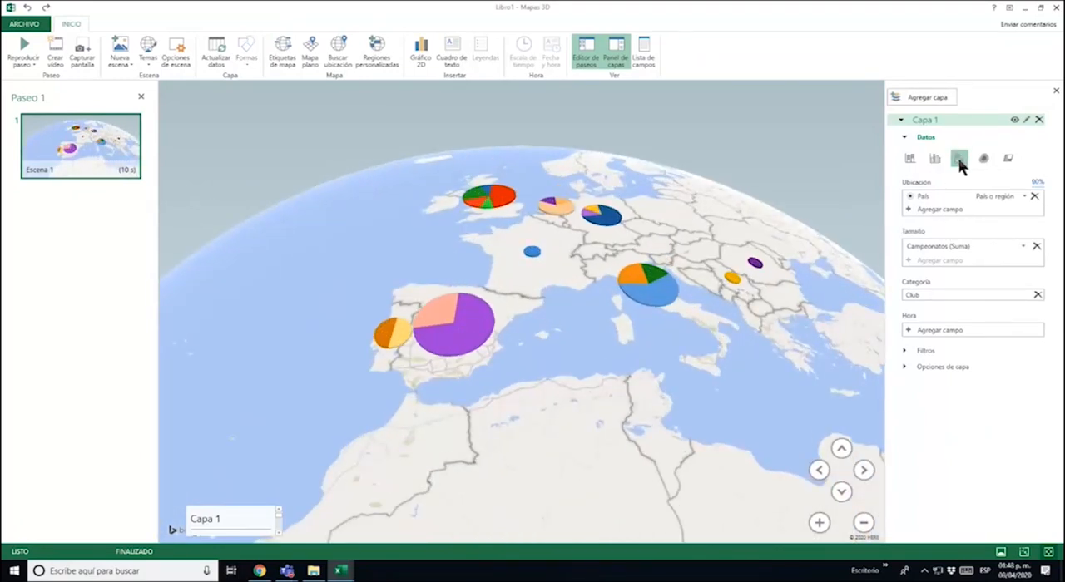
click(841, 491)
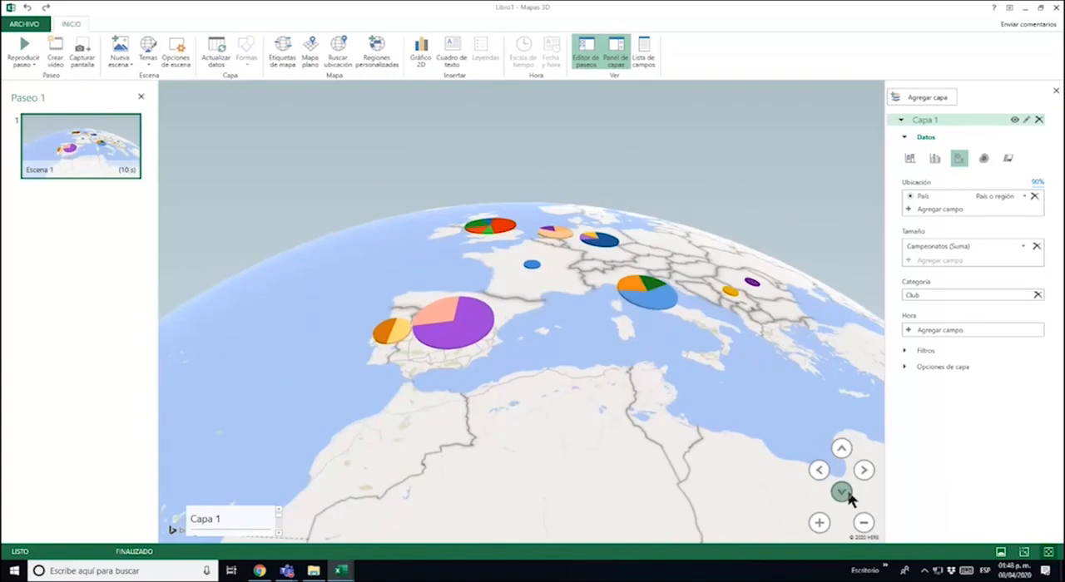
click(841, 449)
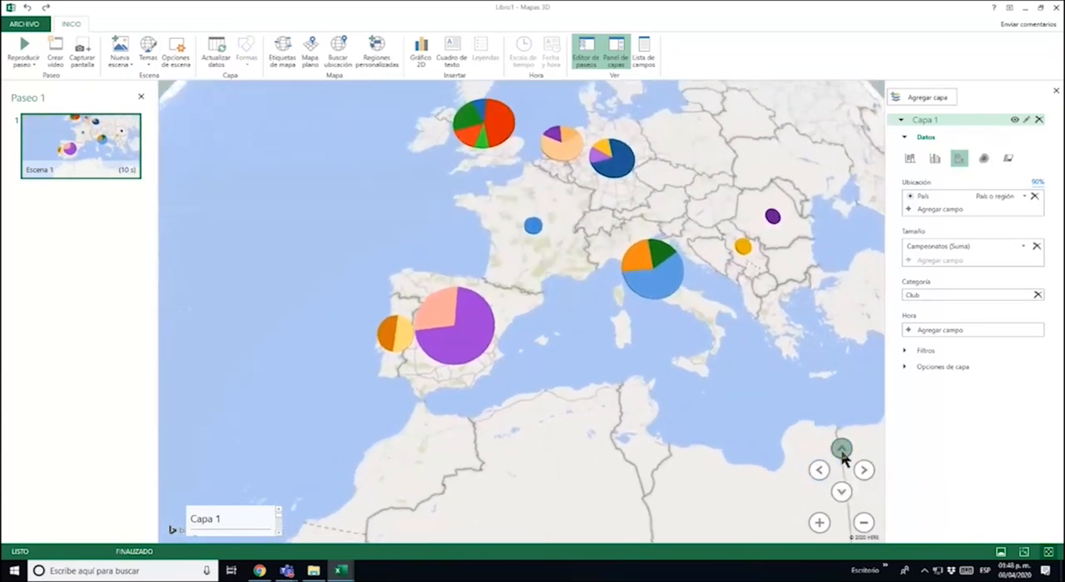
drag(767, 387, 713, 479)
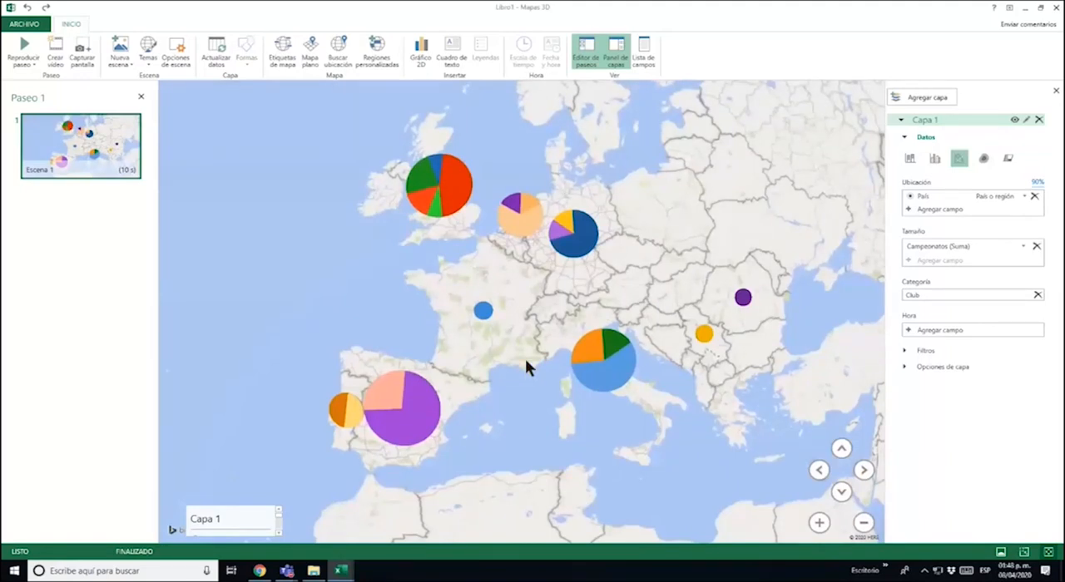
click(960, 159)
drag(728, 171, 708, 154)
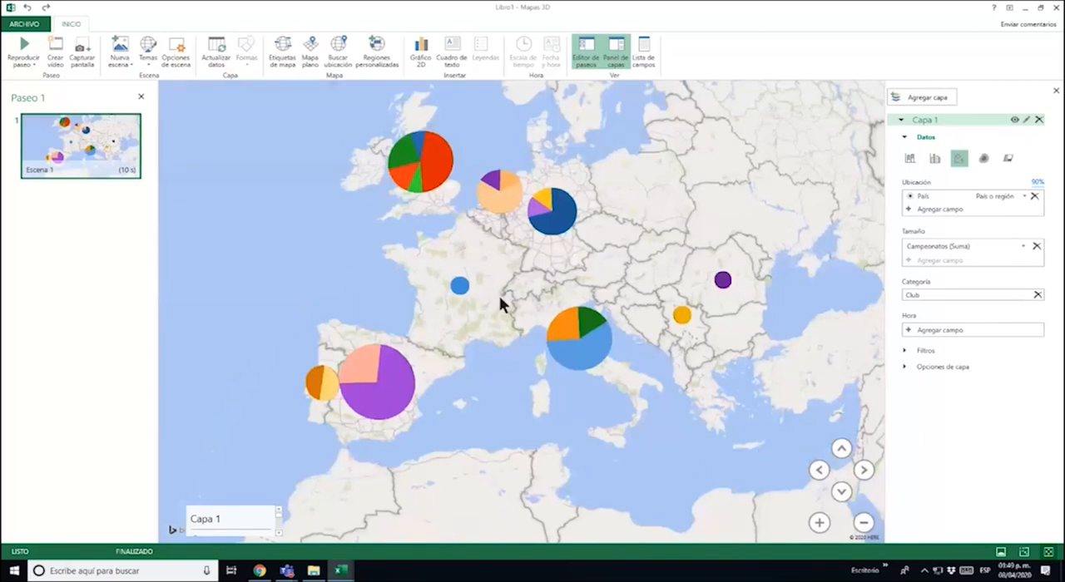
Play the Paseo 1 tour full screen, then close 3D Maps and return to the map chart on Hoja2
click(27, 48)
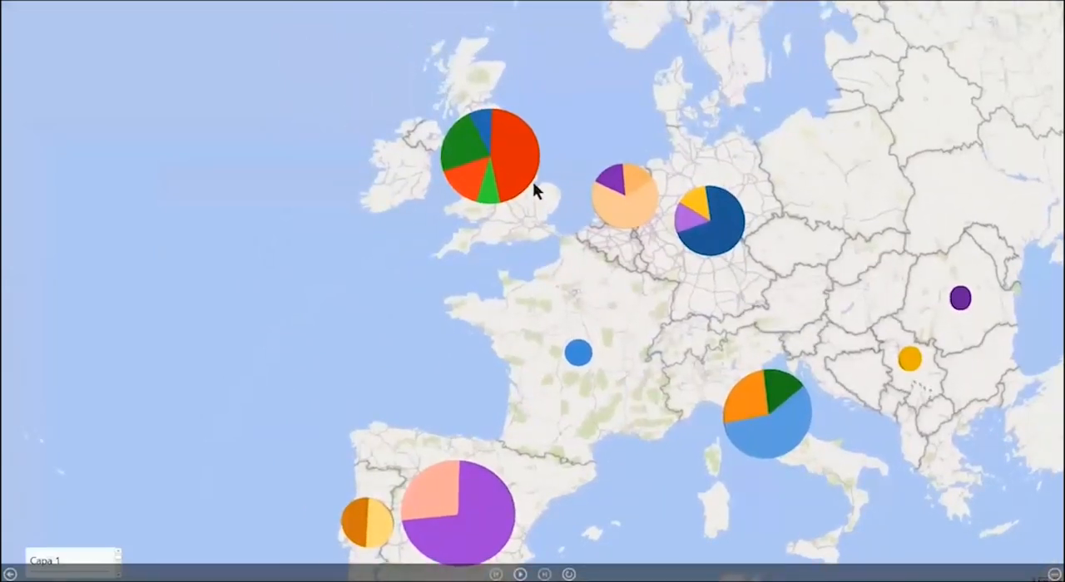
mouse_move(536, 184)
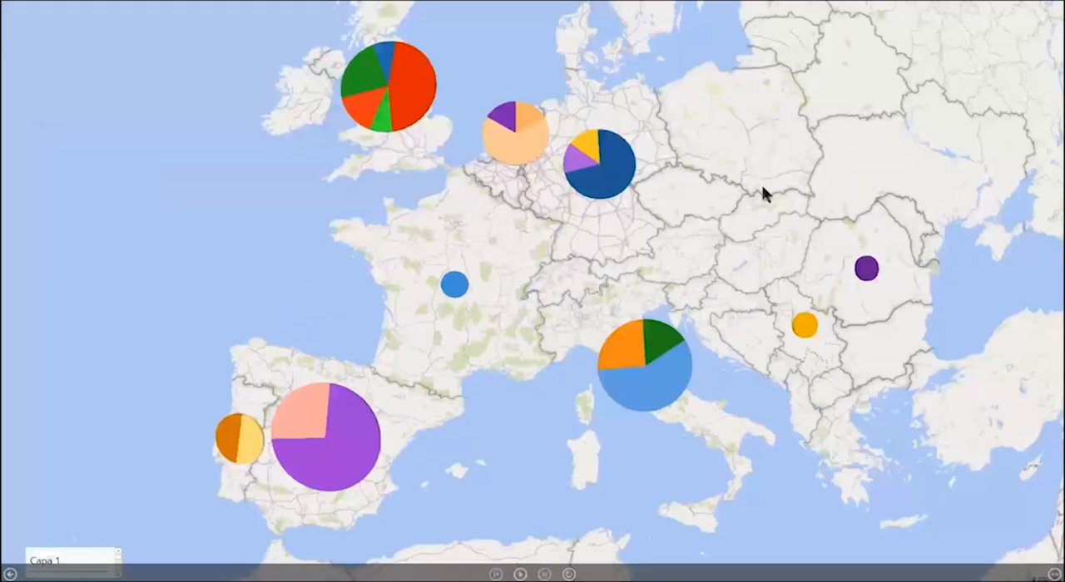
key(Escape)
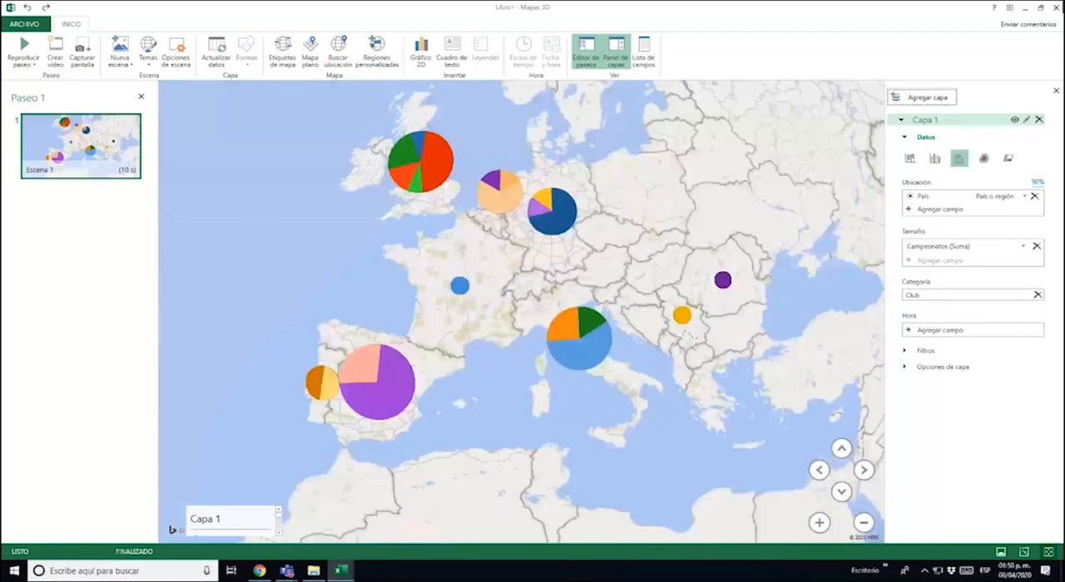
click(1054, 8)
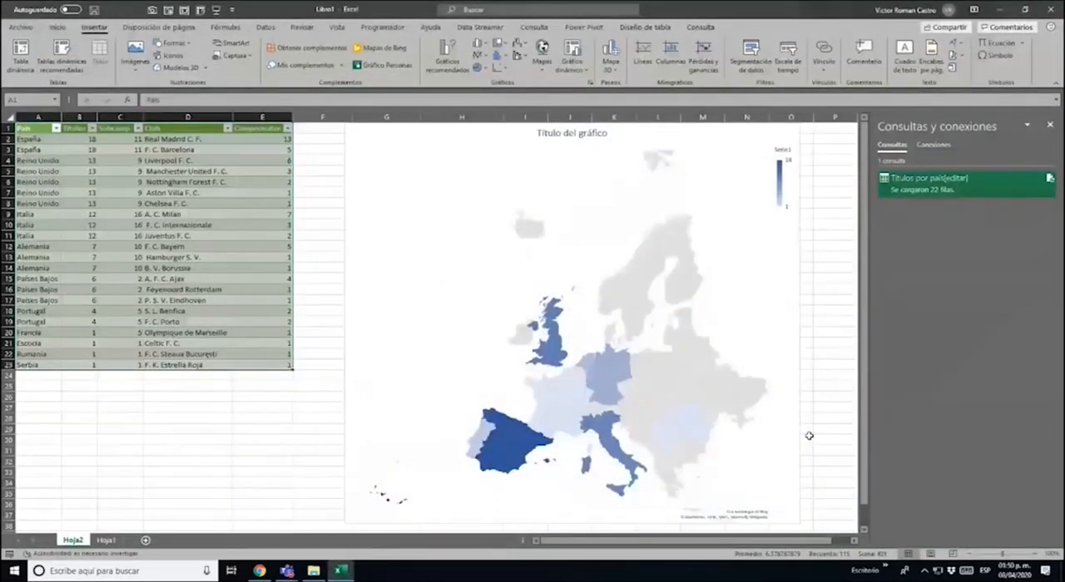
click(522, 331)
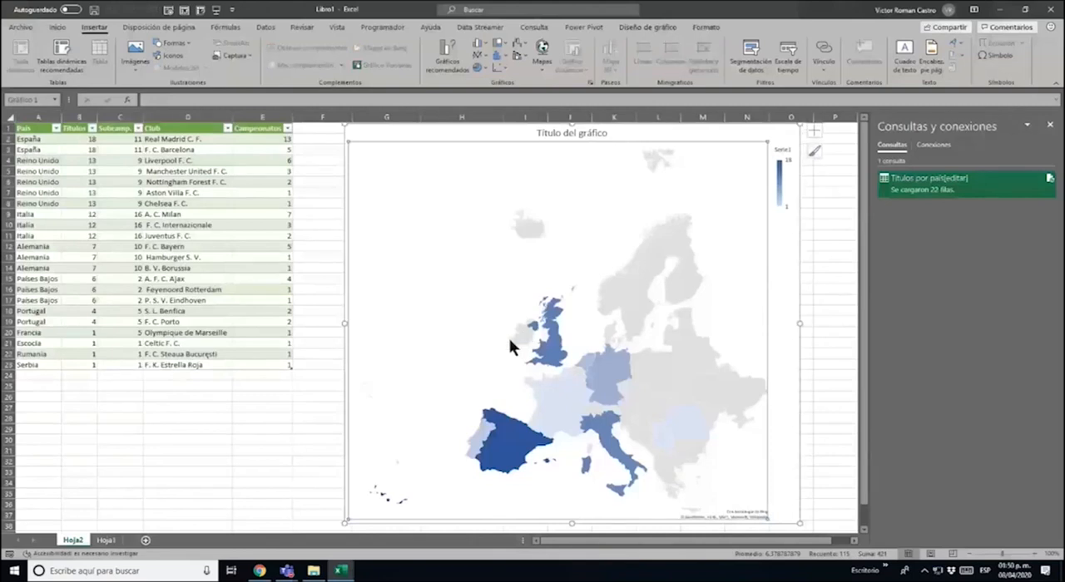
click(818, 325)
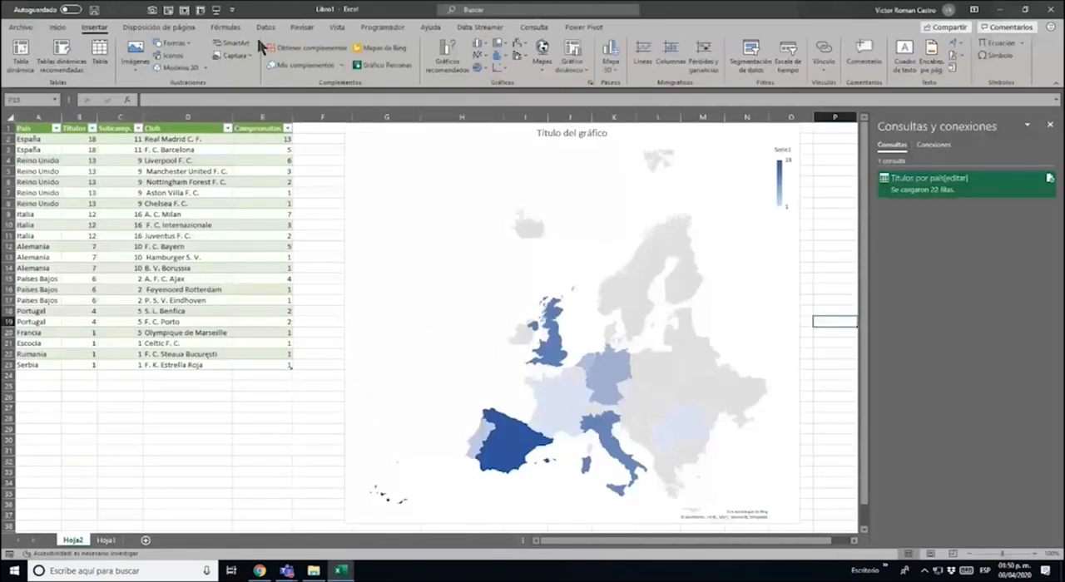
Reopen the saved Paseo 1 tour in 3D Maps from the titles table and close its field list
click(256, 287)
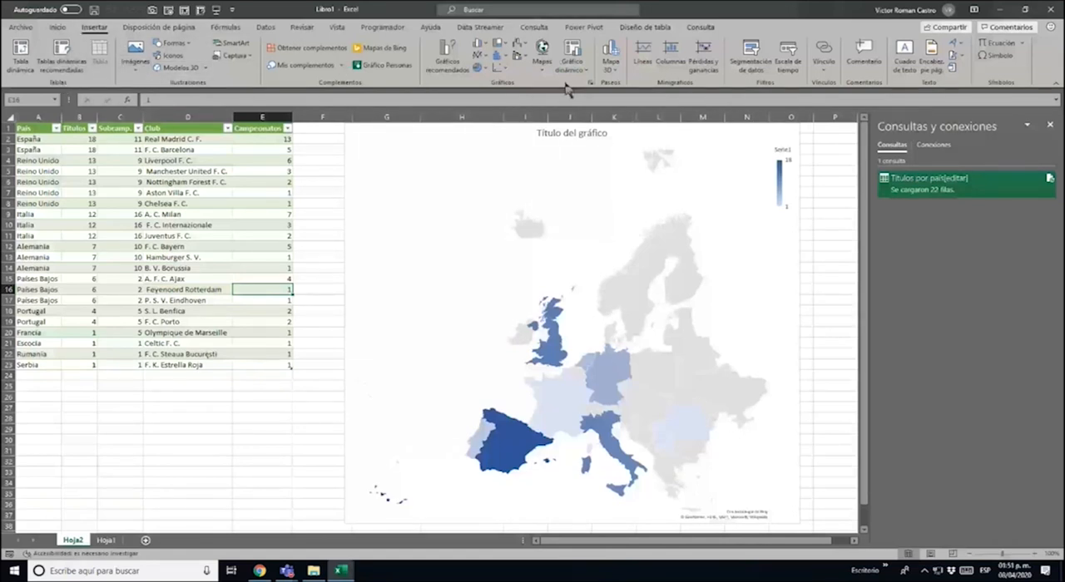
click(542, 67)
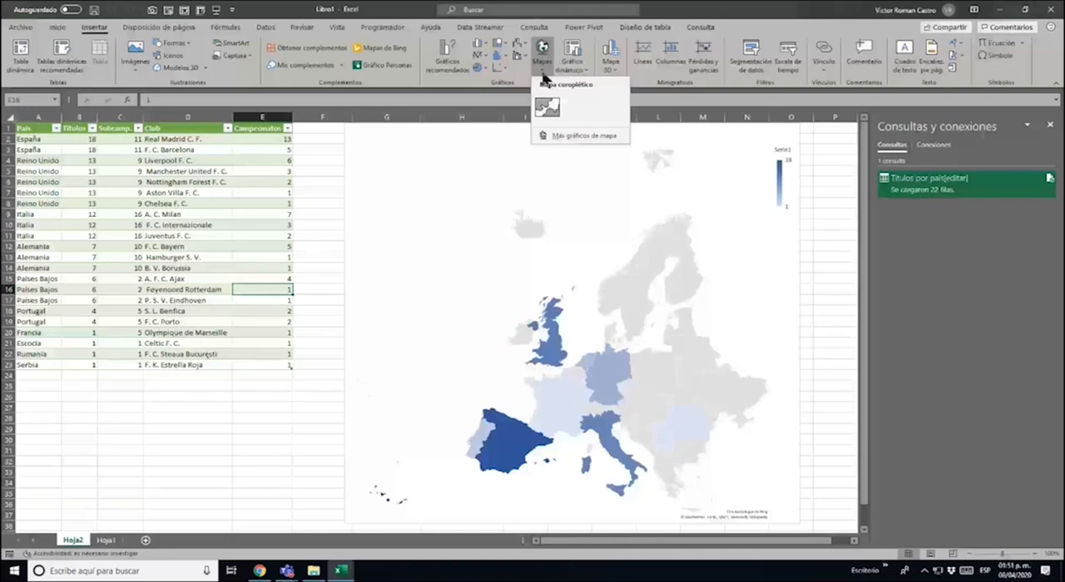
click(542, 73)
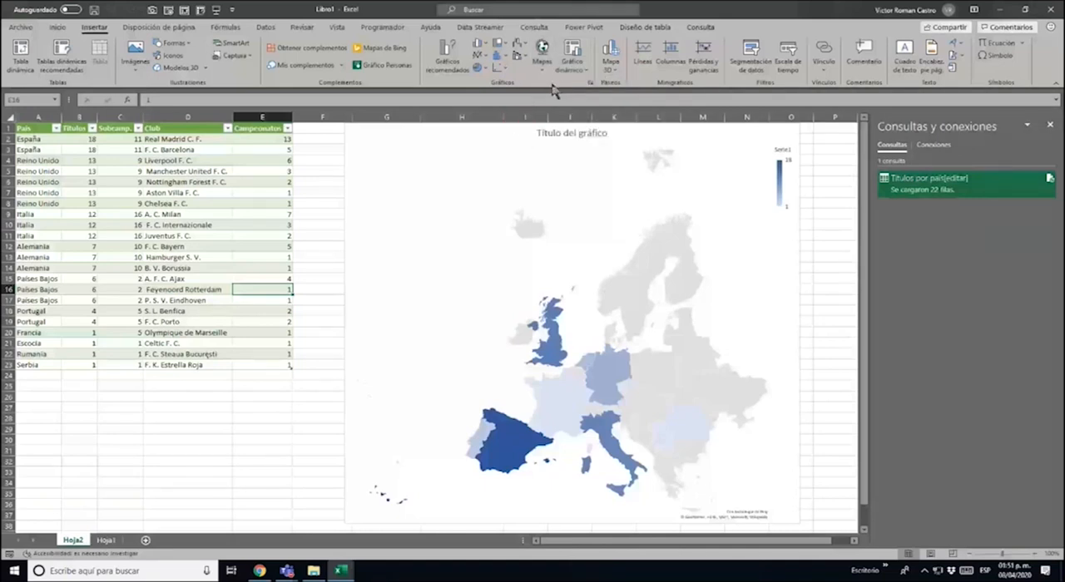
click(543, 66)
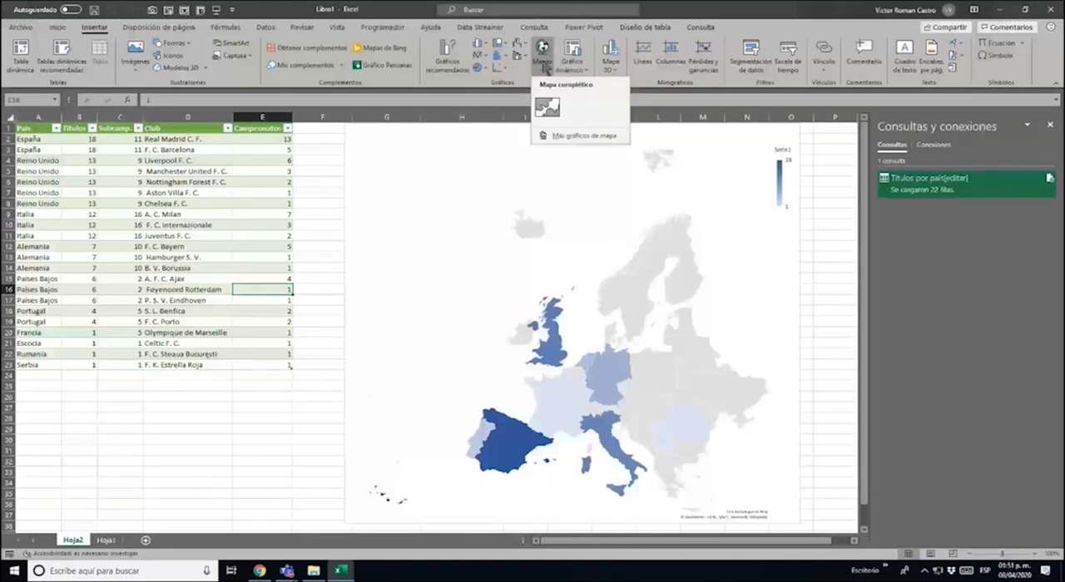
click(616, 68)
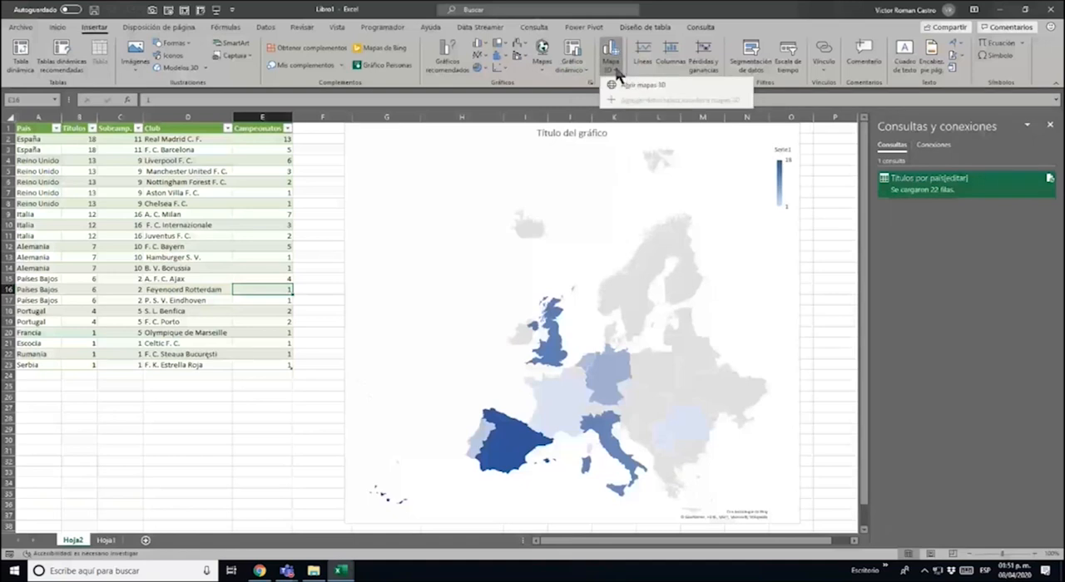
click(636, 85)
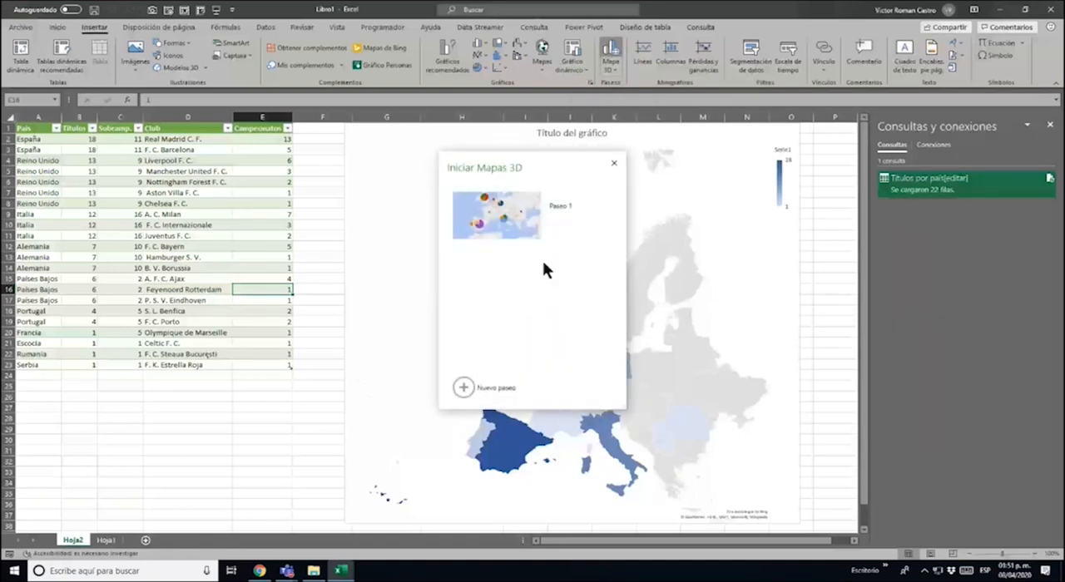
mouse_move(556, 225)
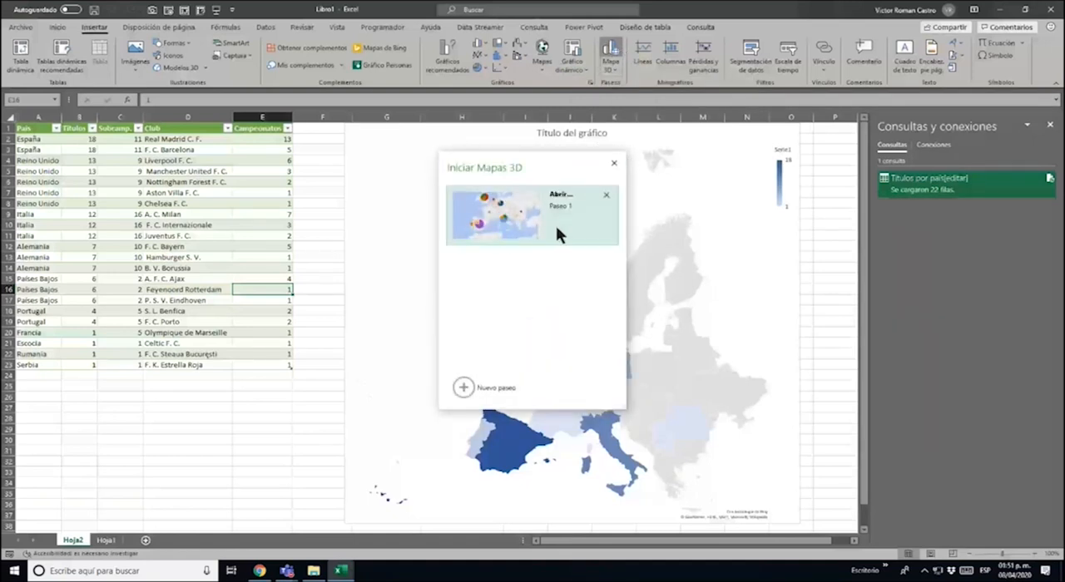
click(493, 215)
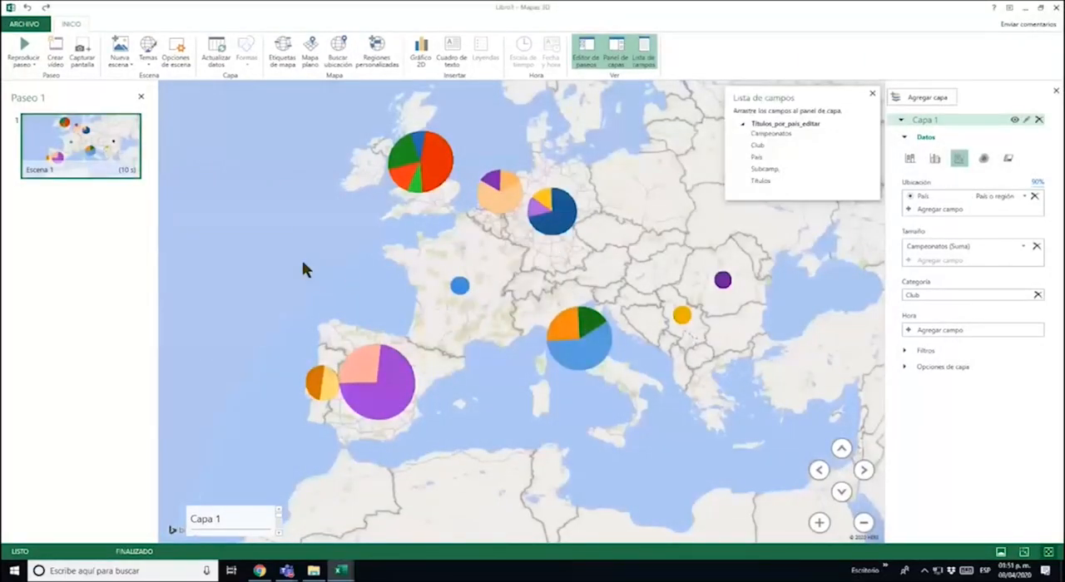
click(872, 93)
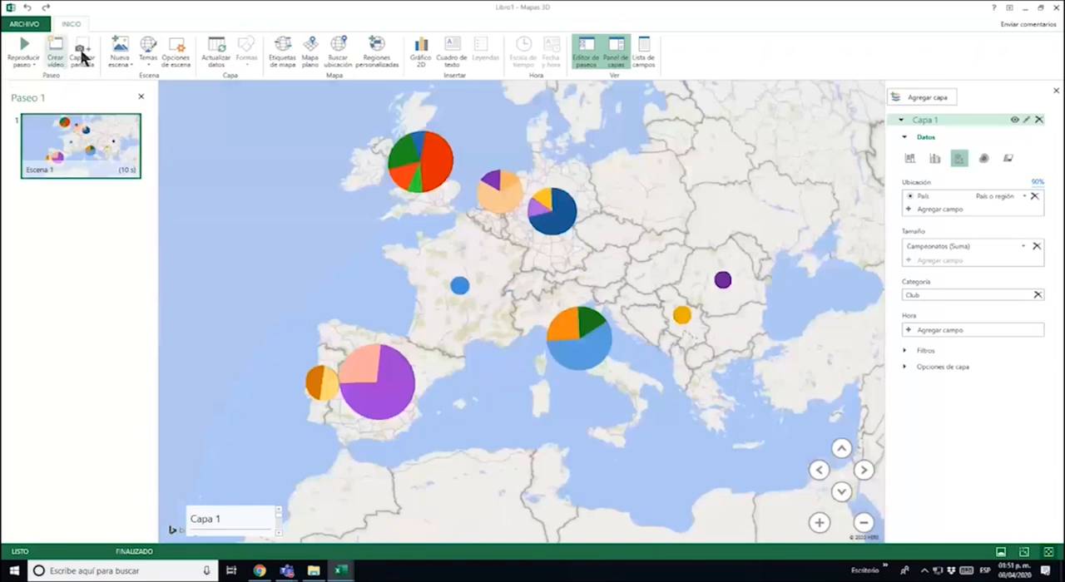
Replay the reopened Paseo 1 tour briefly and return to the Club column of the titles table
click(25, 48)
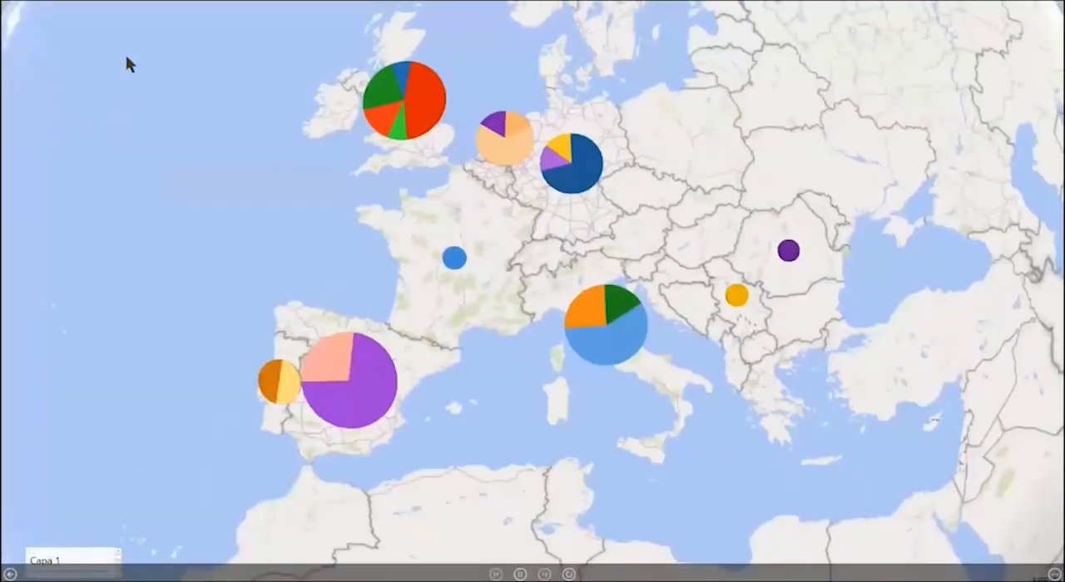
key(Escape)
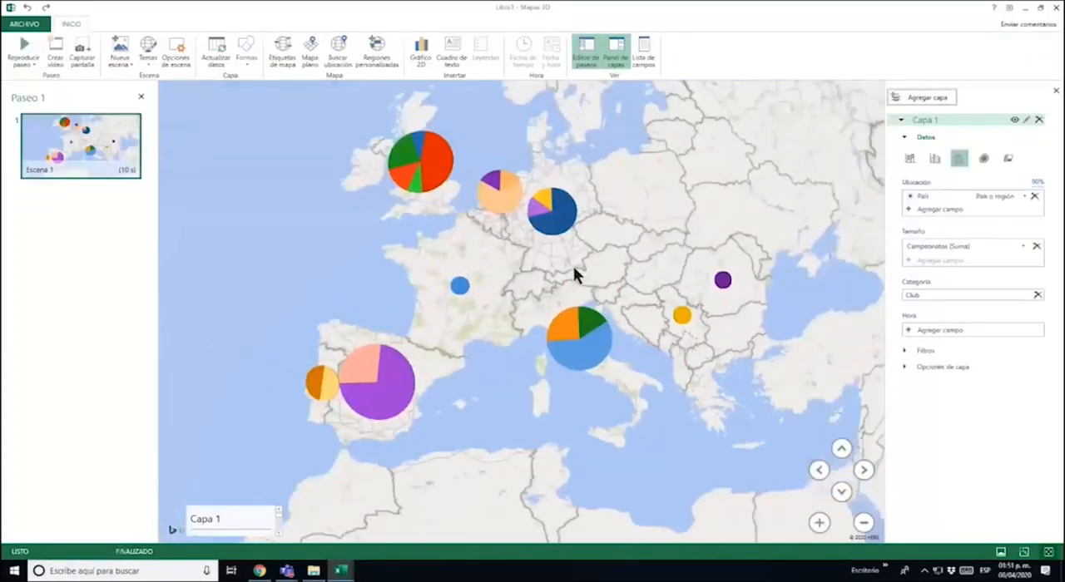
click(1055, 7)
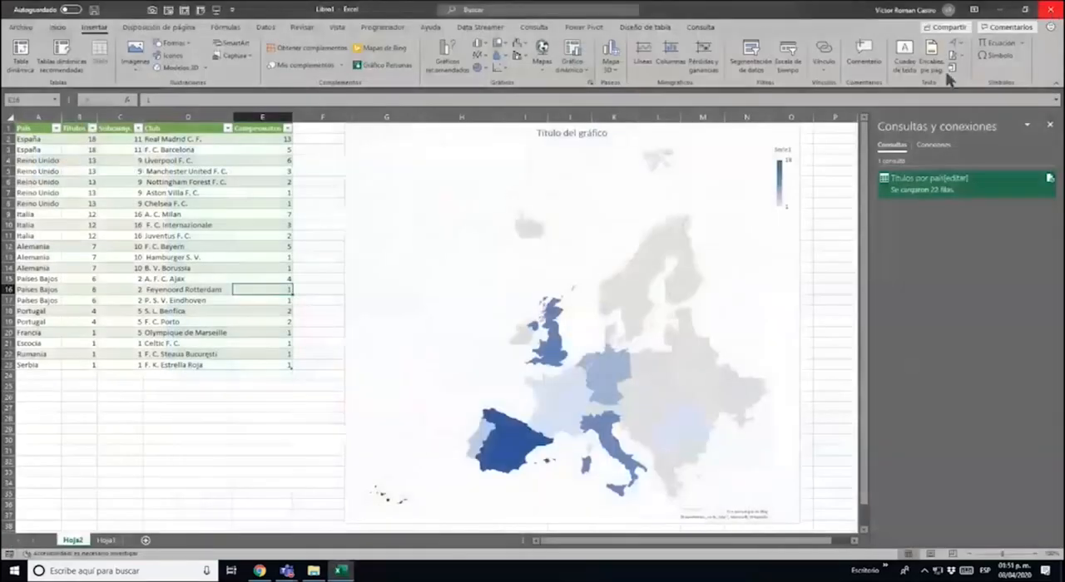
click(182, 223)
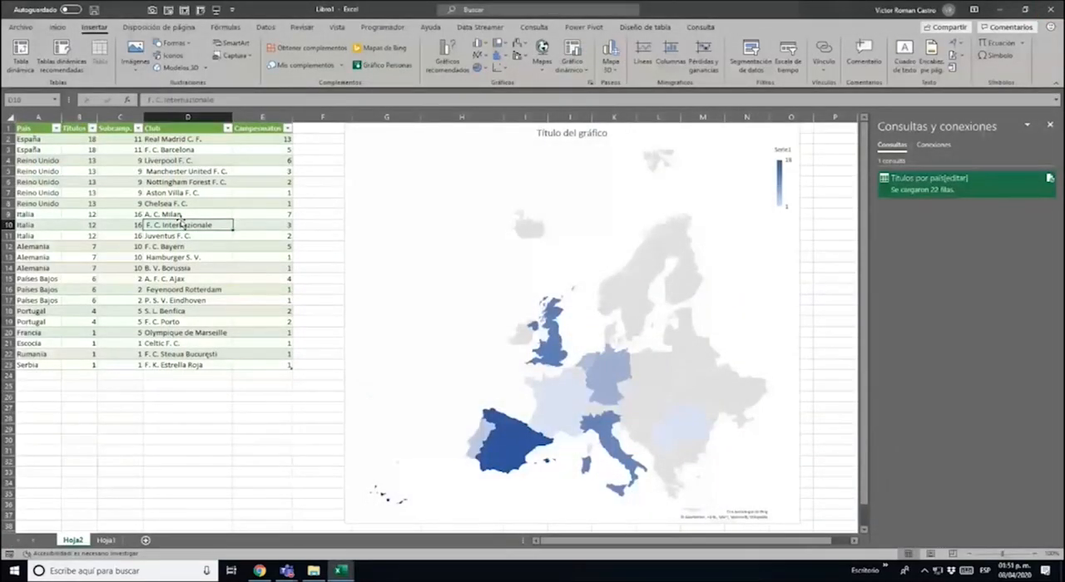